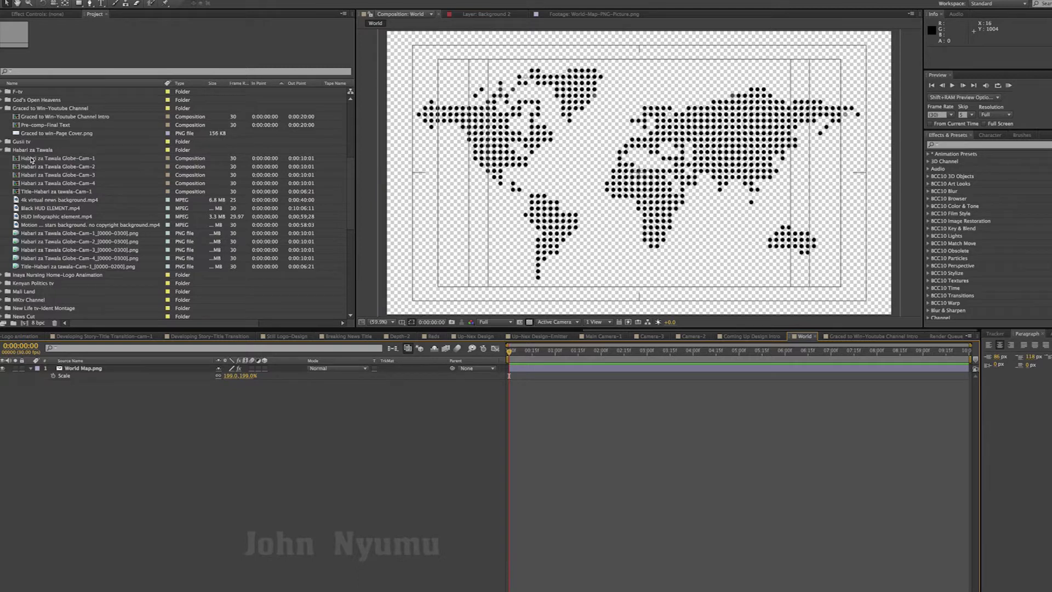
Open the Habari za Tawala Globe-Cam-1 composition and scrub through its globe camera move
click(20, 160)
double_click(16, 159)
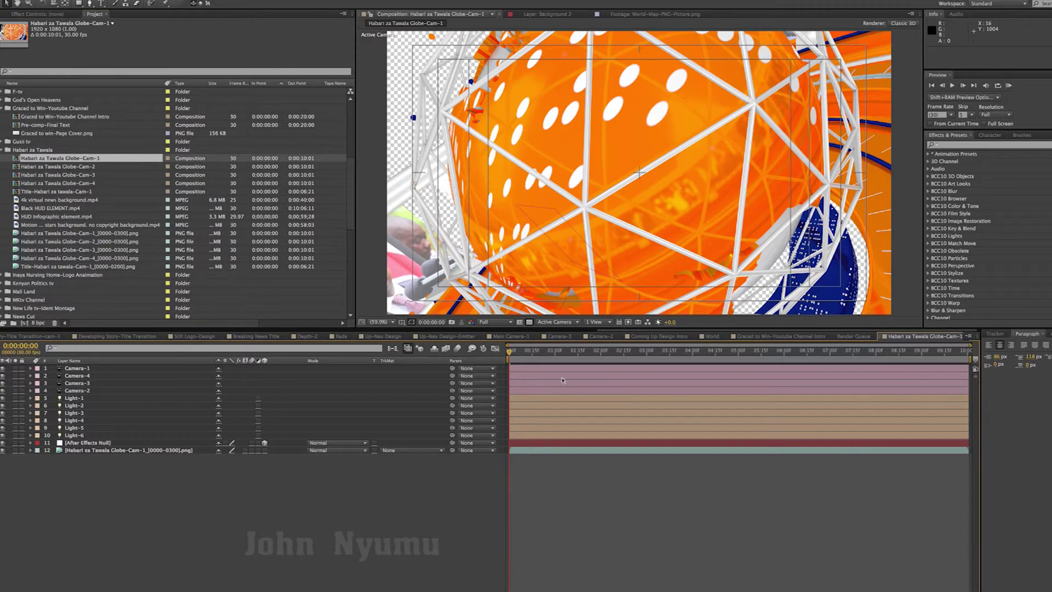
drag(532, 355, 664, 360)
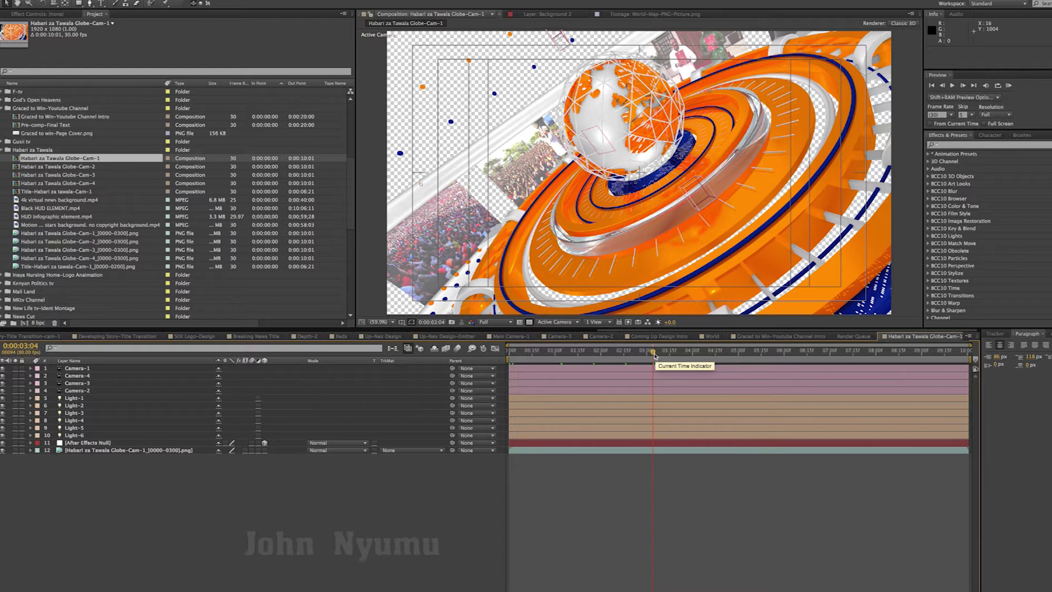
mouse_move(654, 353)
mouse_down()
mouse_move(986, 359)
mouse_move(493, 370)
mouse_up()
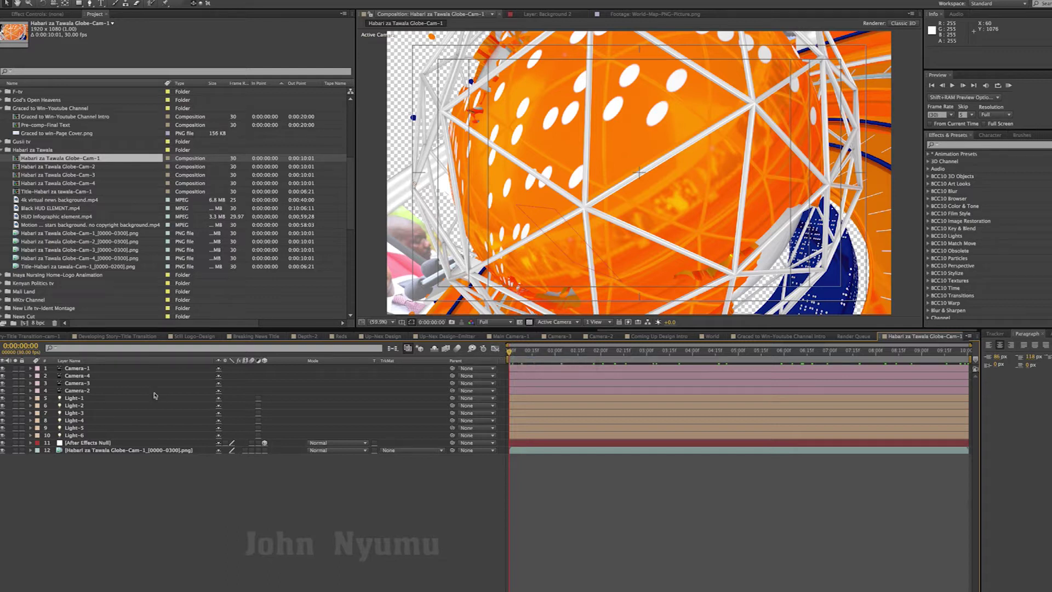
Delete Camera-2 through Camera-4 and all six lights from Globe-Cam-1
click(80, 391)
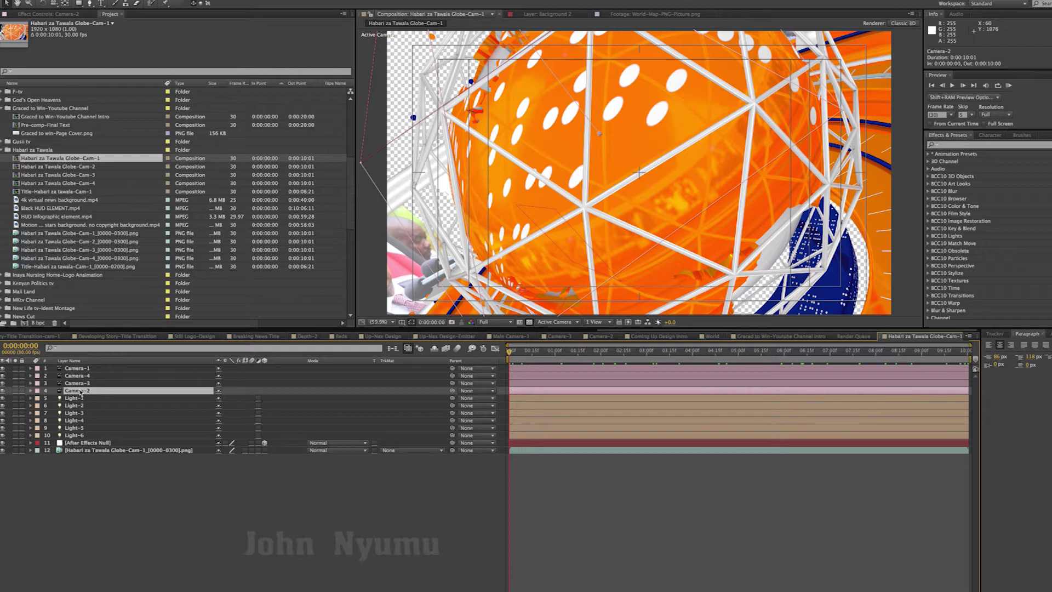
click(75, 435)
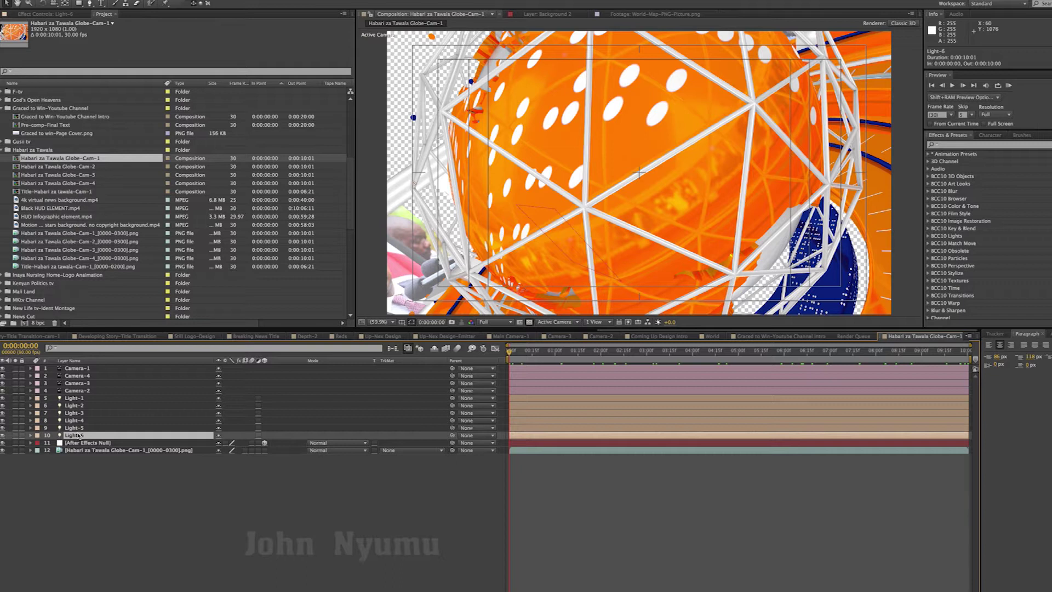
shift+click(69, 398)
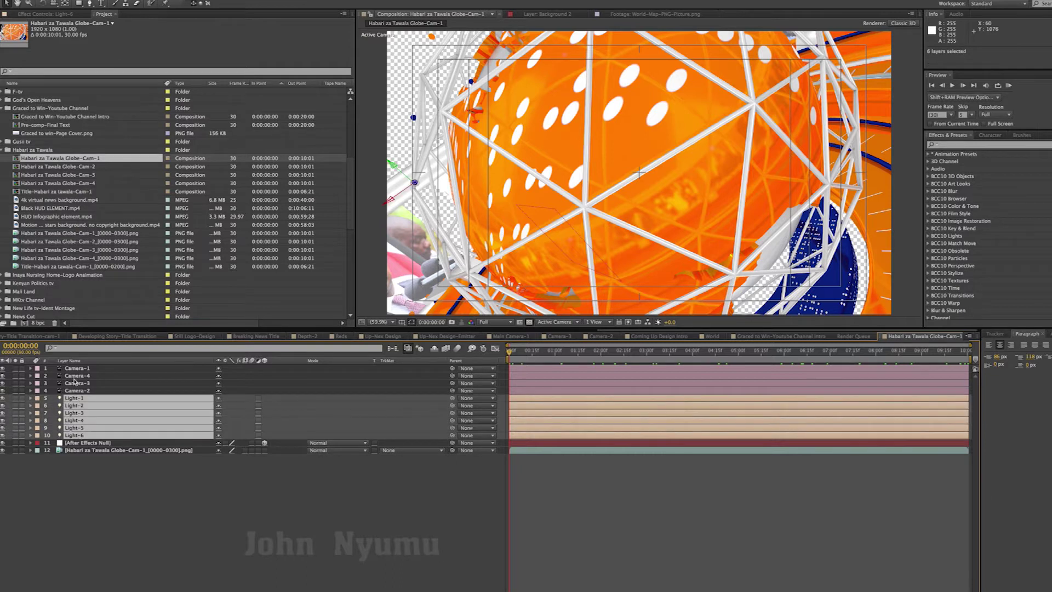
shift+click(75, 377)
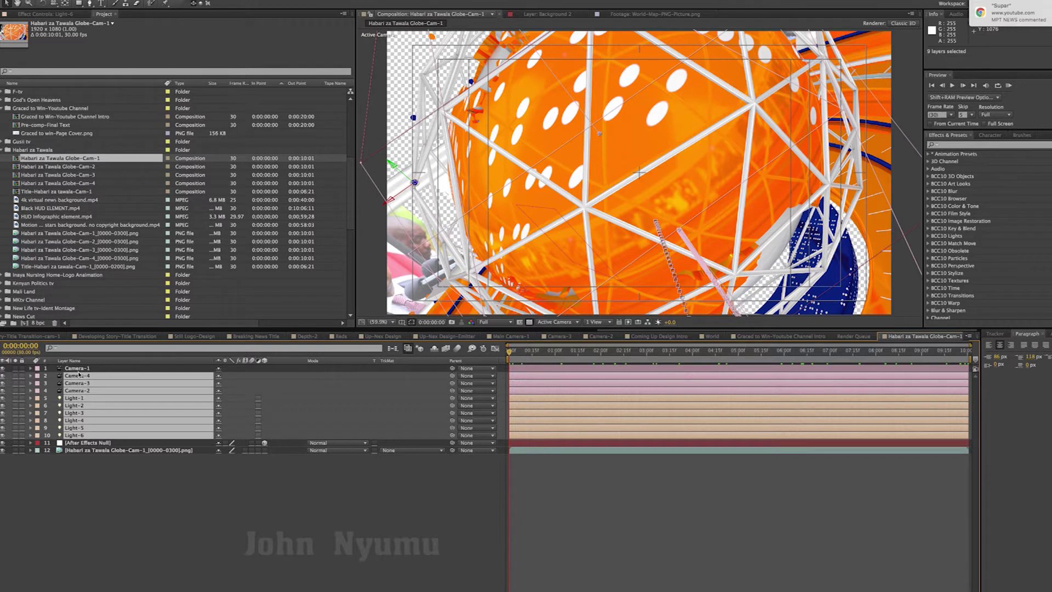
key(Delete)
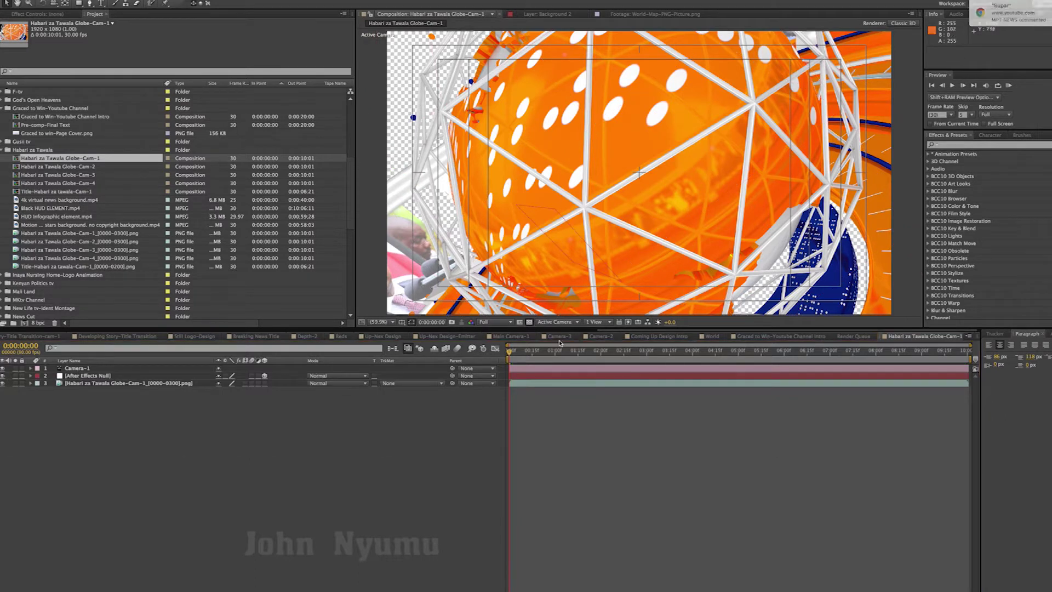
Scrub through the trimmed Cam-1 animation, then select the Globe-Cam-2 composition
mouse_move(513, 354)
mouse_down()
mouse_move(850, 356)
mouse_move(750, 356)
mouse_move(795, 356)
mouse_up()
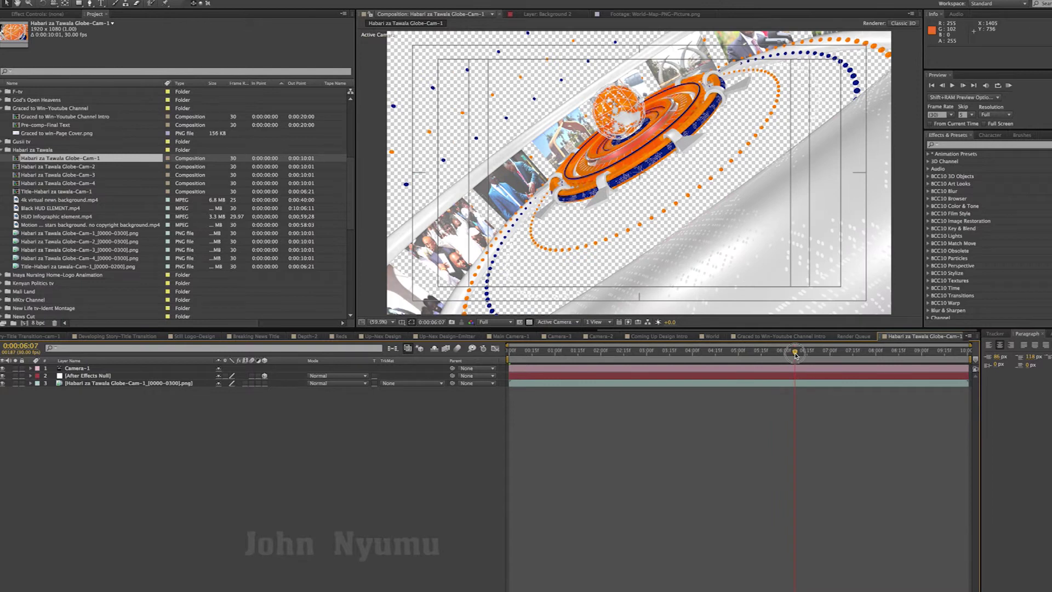
mouse_move(720, 356)
mouse_down()
mouse_move(765, 353)
mouse_move(801, 370)
mouse_move(765, 371)
mouse_up()
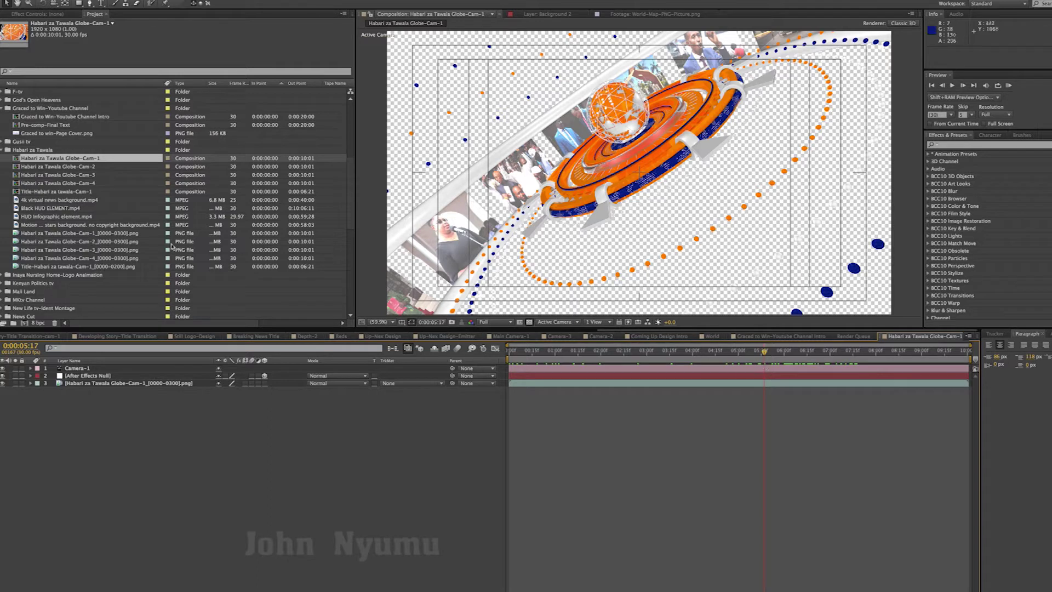
click(50, 168)
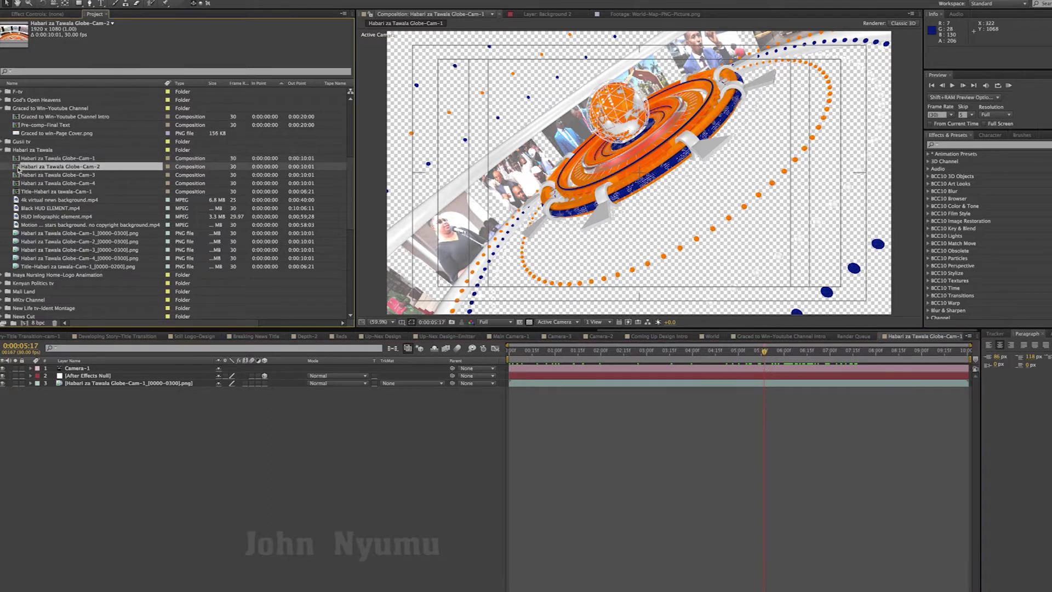
In Globe-Cam-2, delete Camera-4 through Light-6, then scrub and preview it
double_click(18, 168)
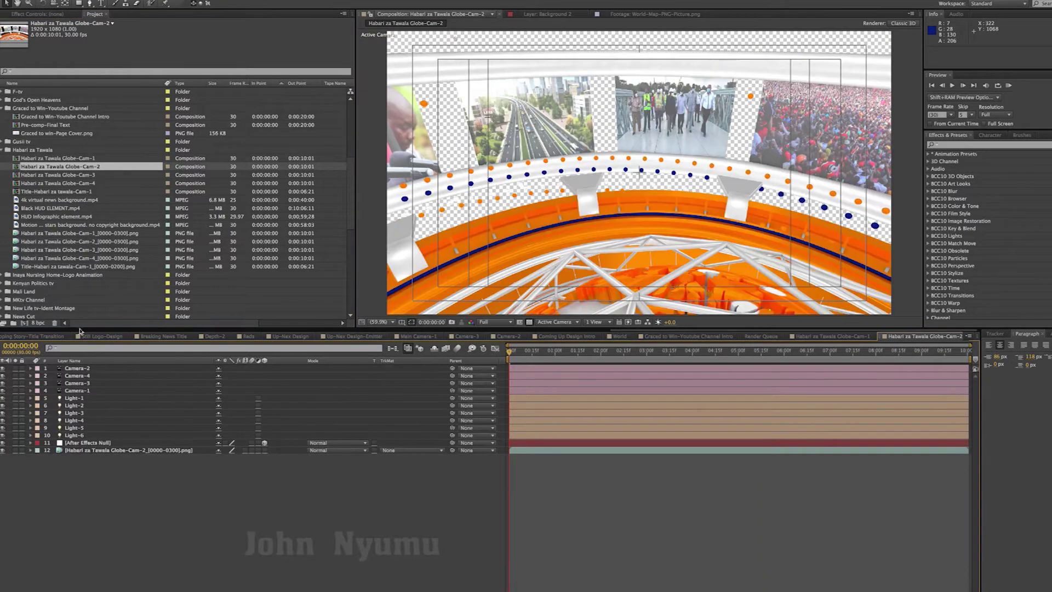
click(74, 377)
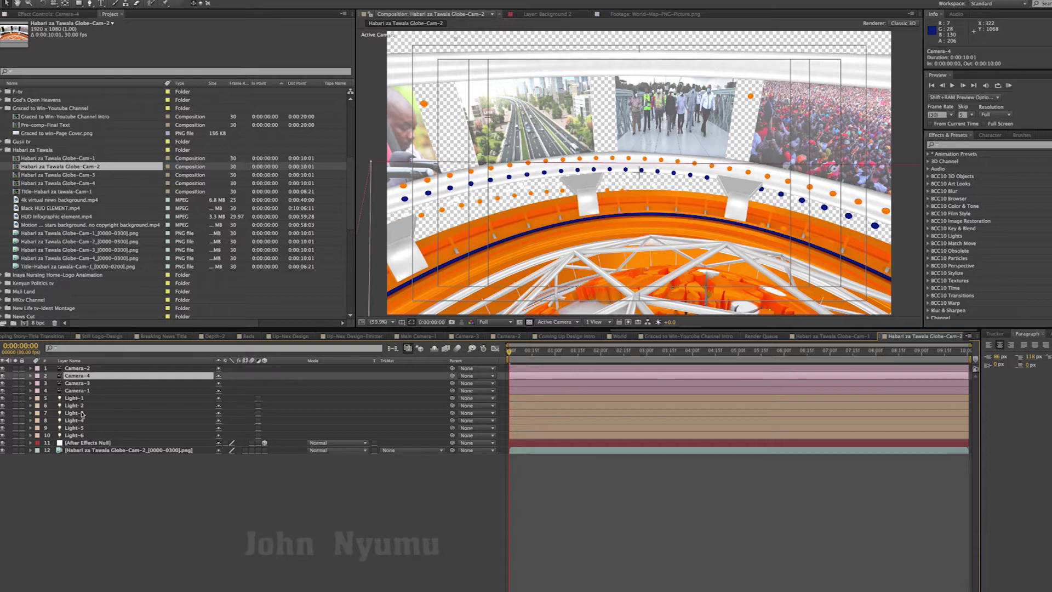
shift+click(74, 436)
key(Delete)
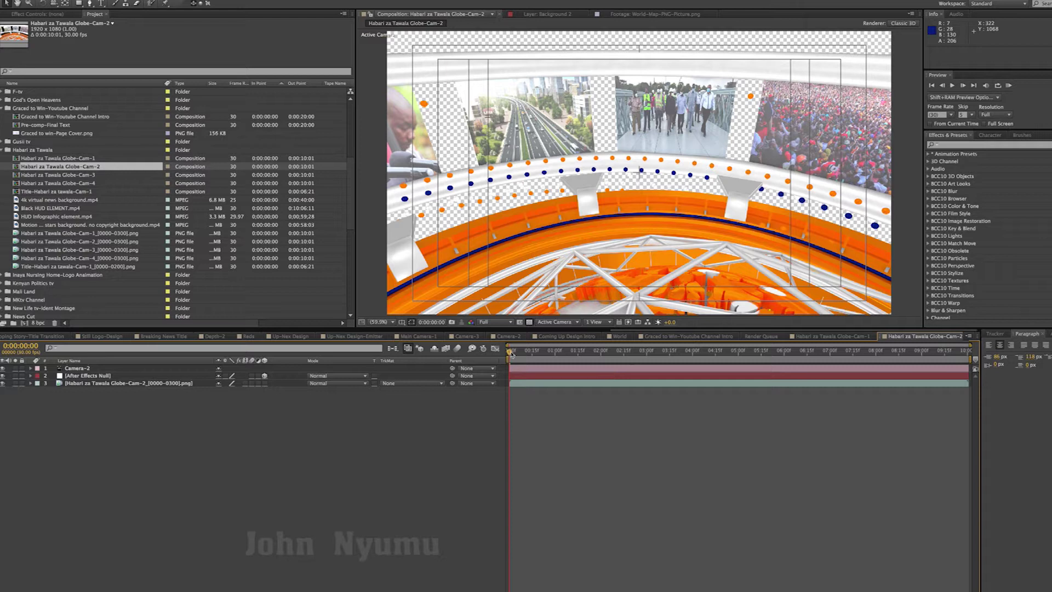
drag(545, 353, 971, 356)
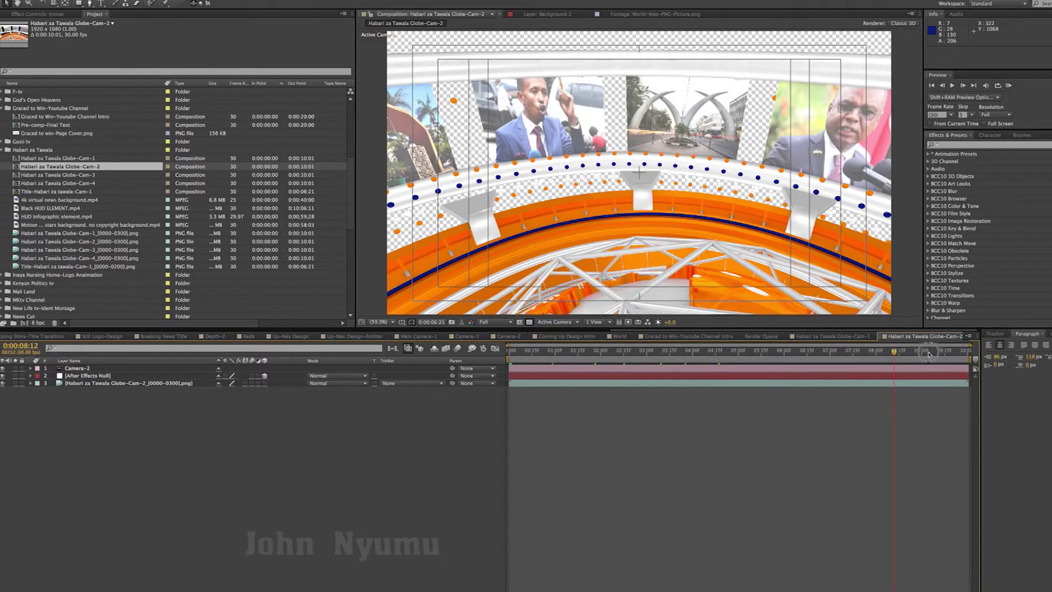
key(space)
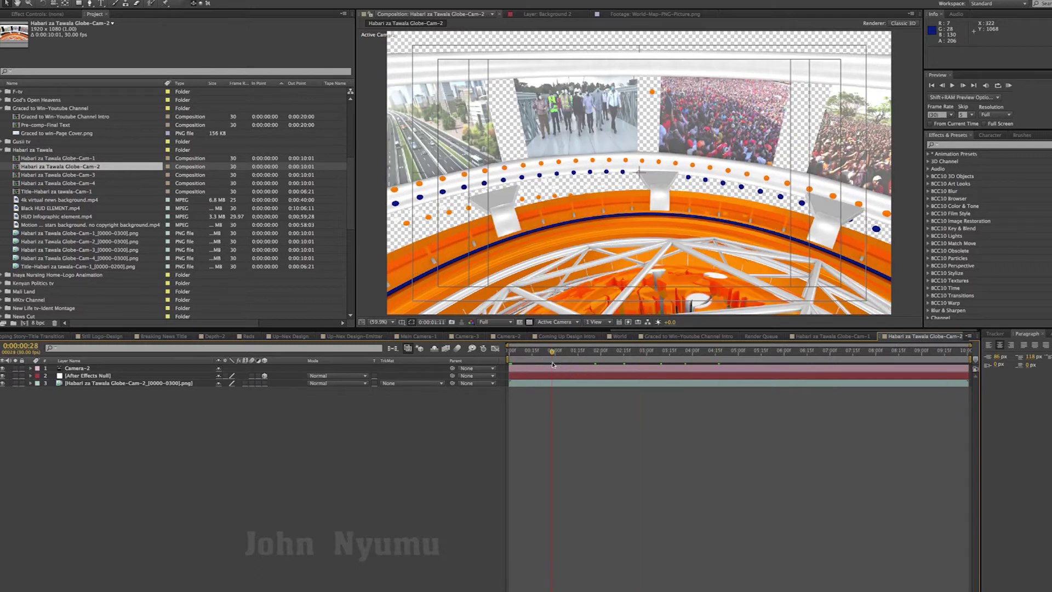
In Globe-Cam-3, delete Camera-4 through Light-6, then preview Globe-Cam-3 and Globe-Cam-1
click(55, 175)
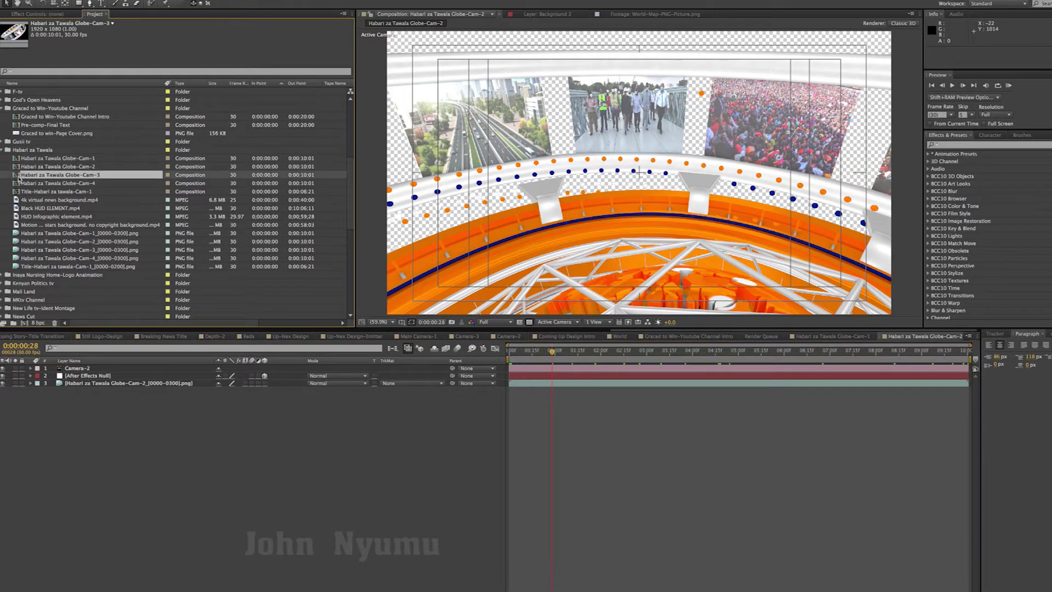
double_click(18, 175)
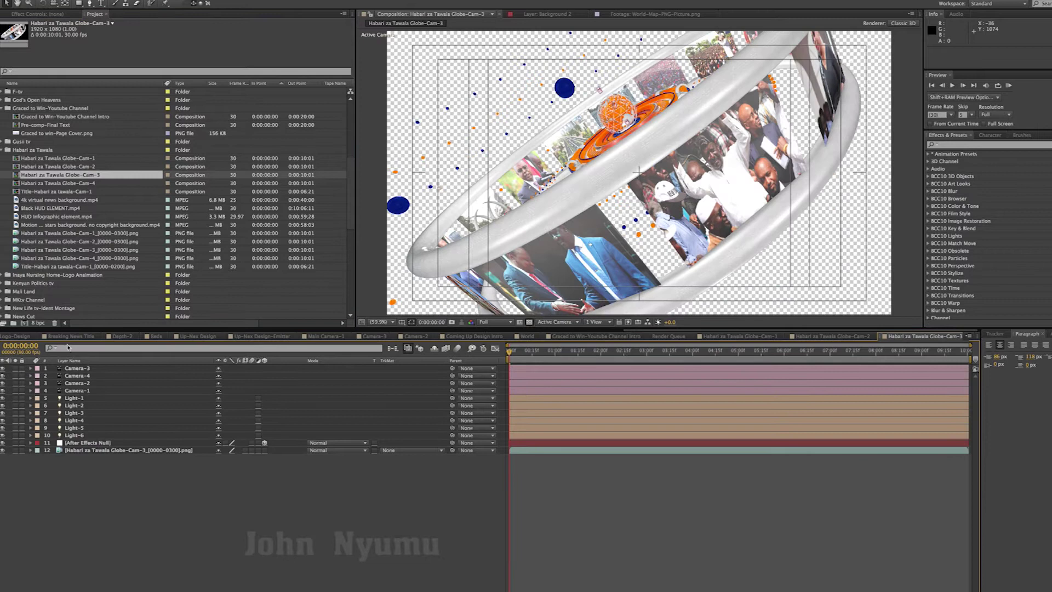
click(74, 376)
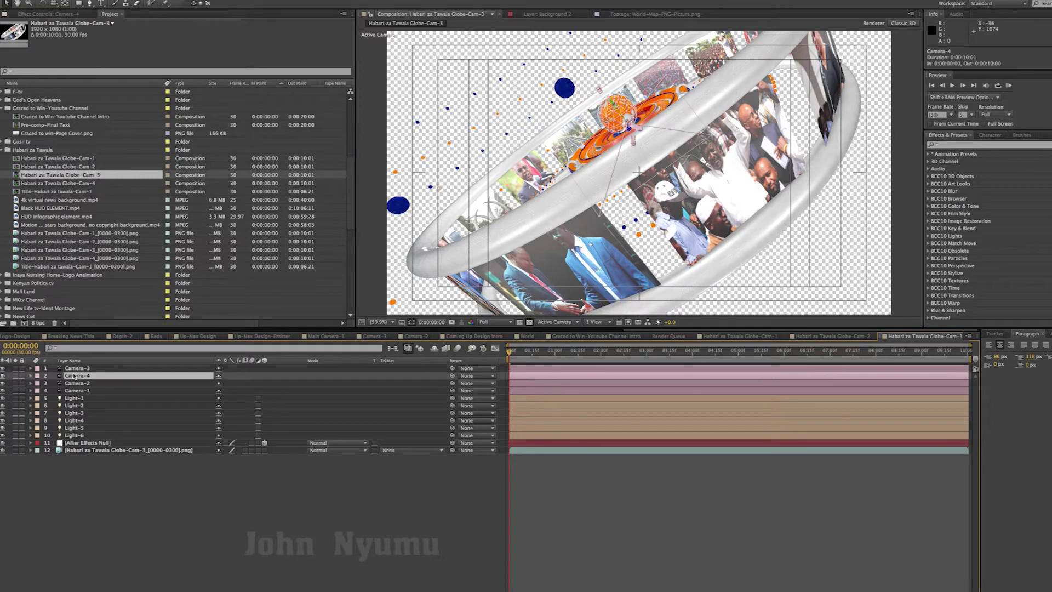
shift+click(74, 436)
key(Delete)
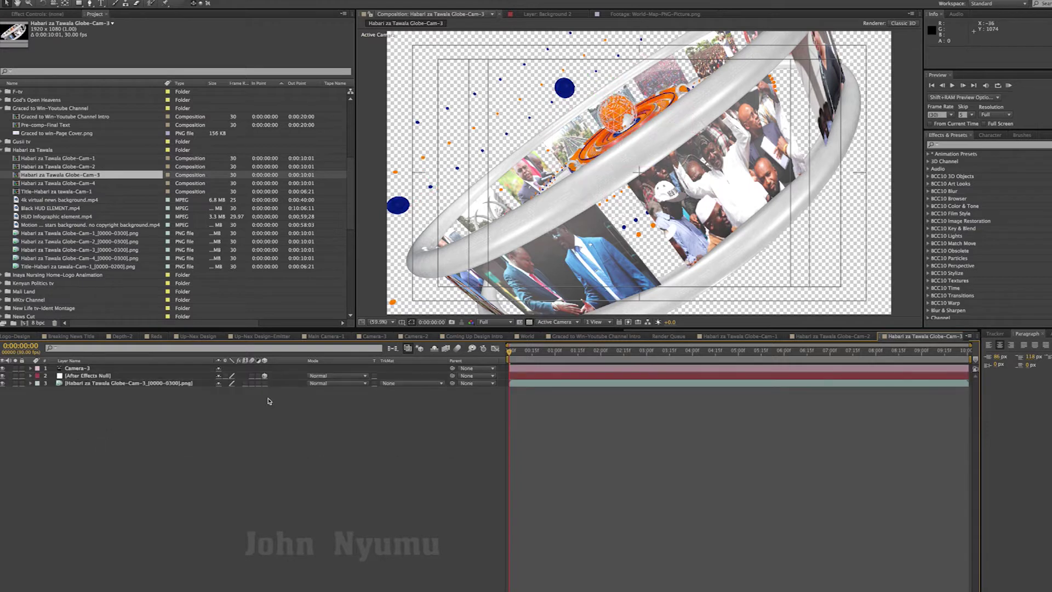
drag(583, 353, 982, 354)
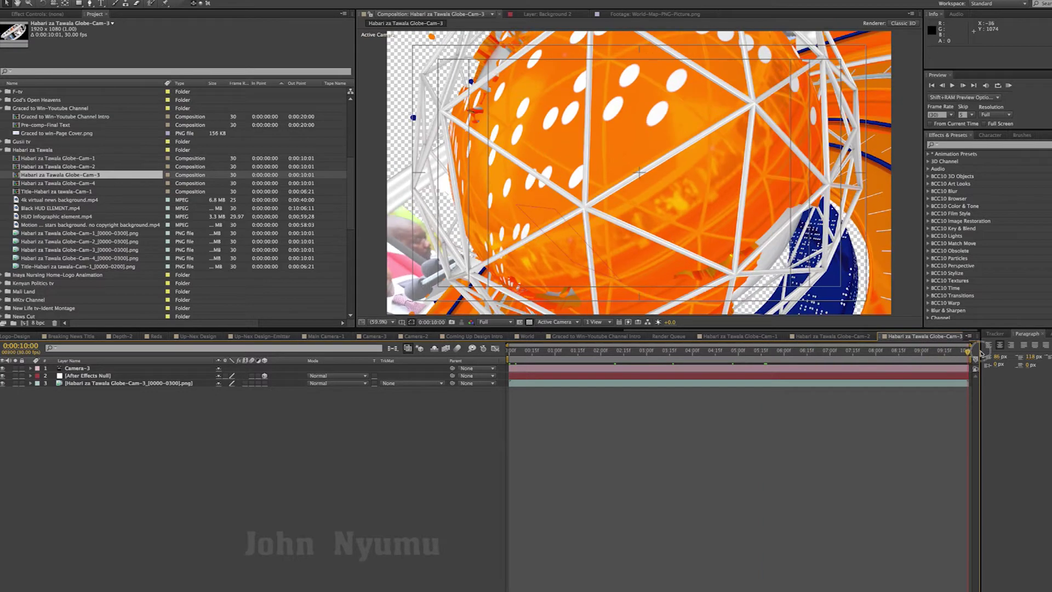
key(space)
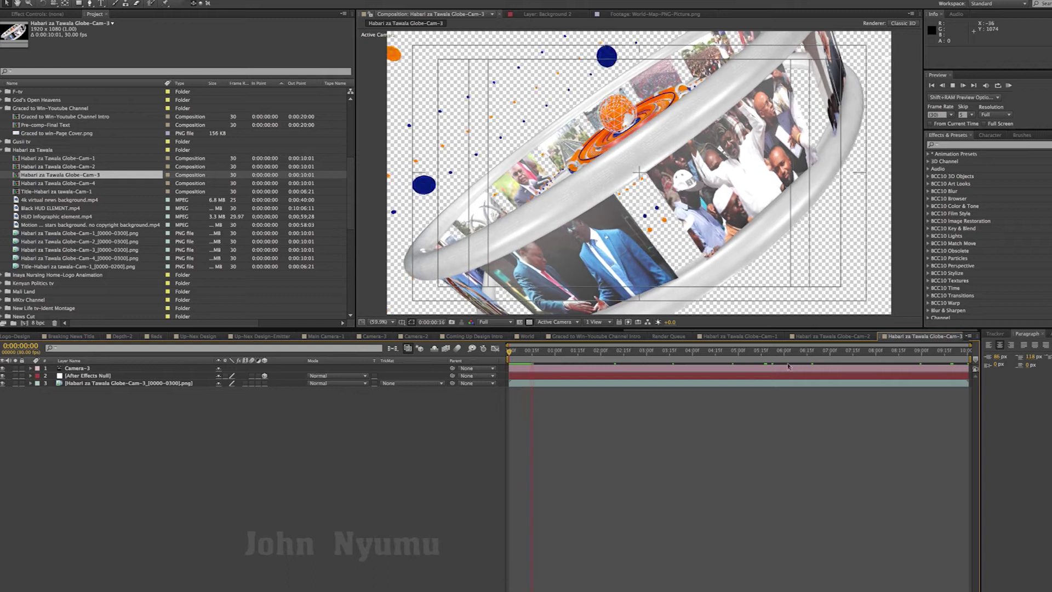
click(754, 338)
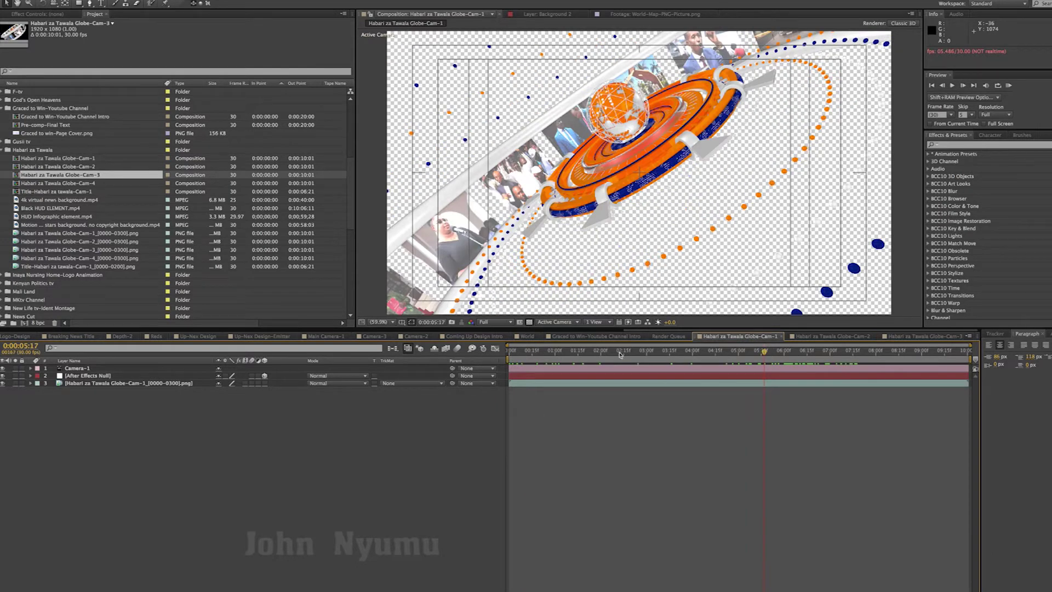
key(space)
key(space)
In Globe-Cam-4, delete Camera-3 through Light-6 and scrub through its camera move
double_click(24, 183)
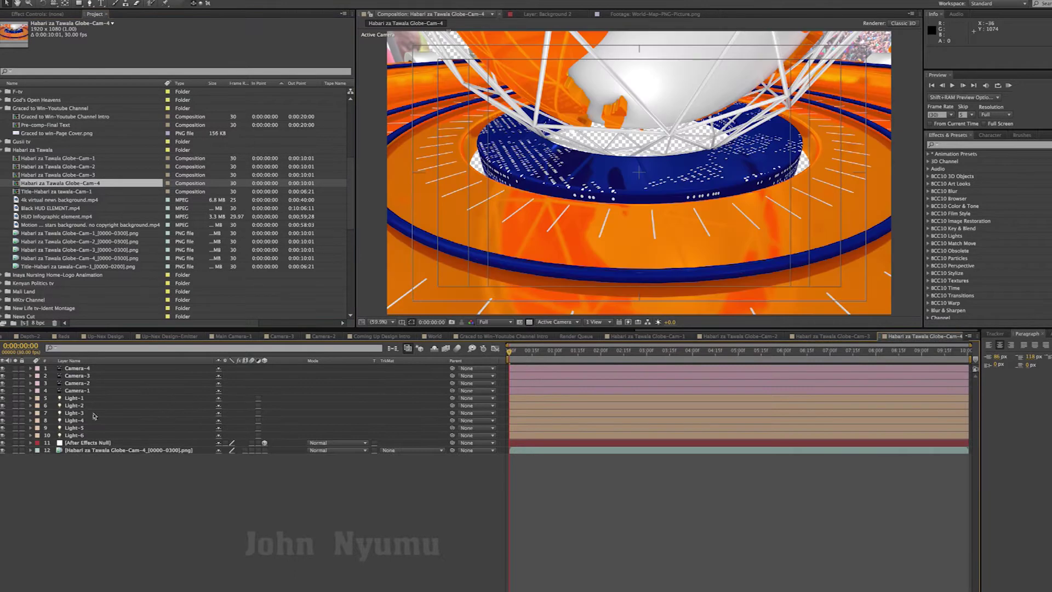
click(77, 377)
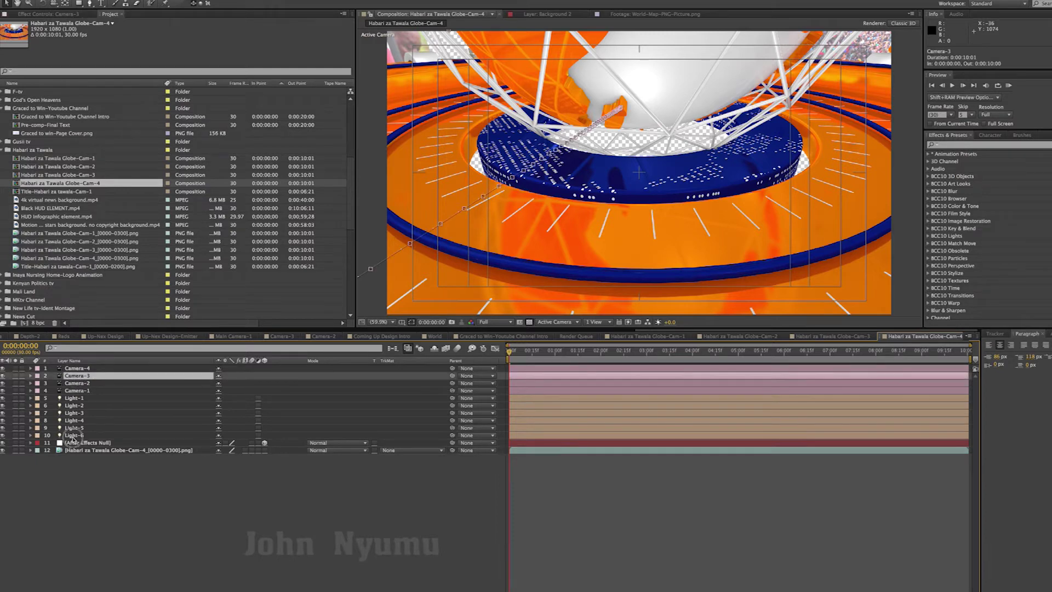
shift+click(73, 436)
key(Delete)
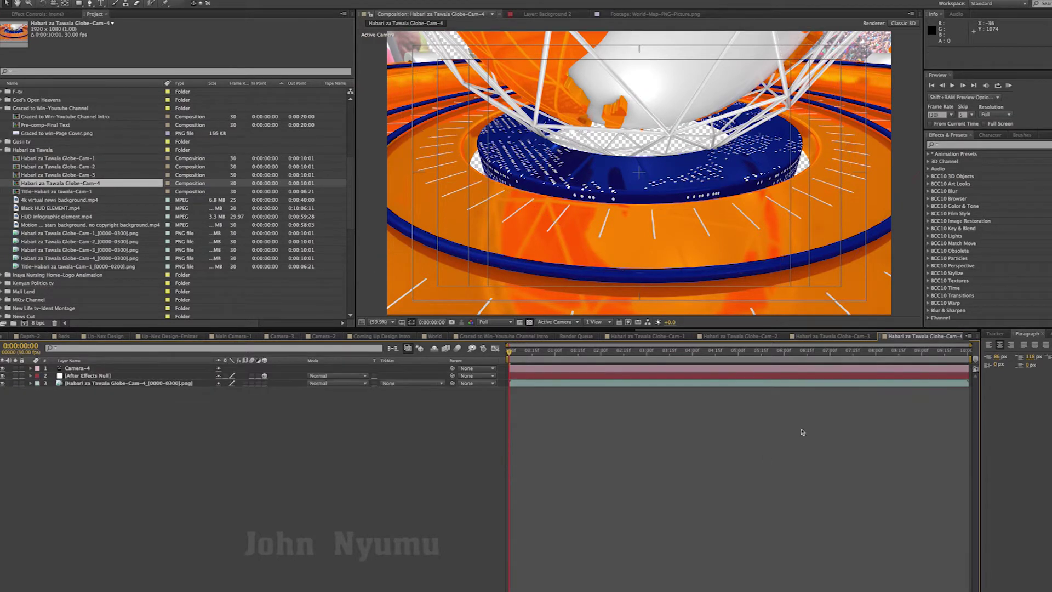
drag(561, 354, 969, 357)
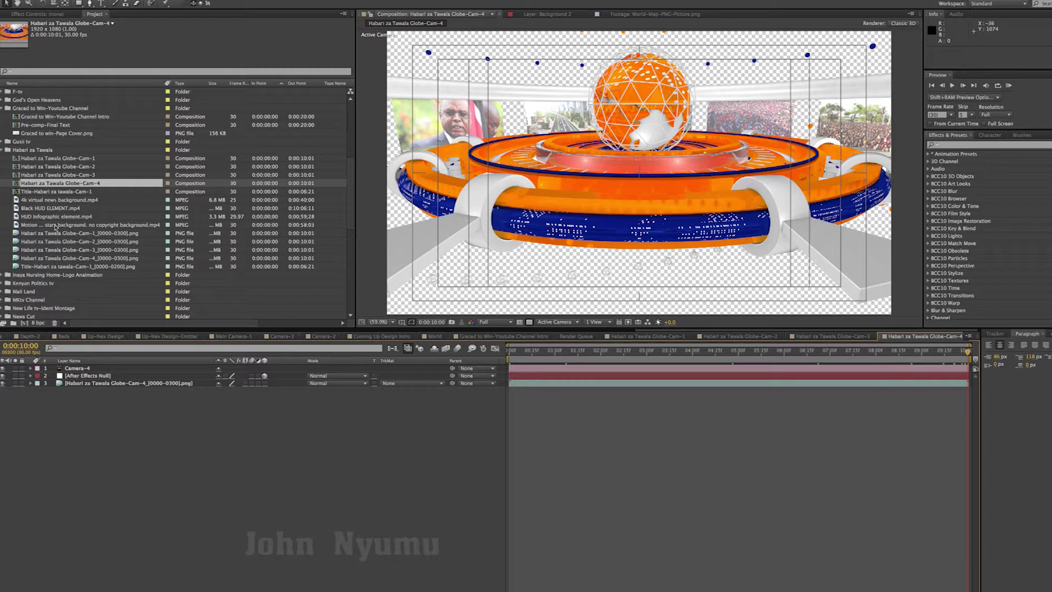
Open Title-Habari za tawala-Cam-1 and preview the HABARI ZA TAWALA 3D title animation
click(35, 192)
double_click(17, 193)
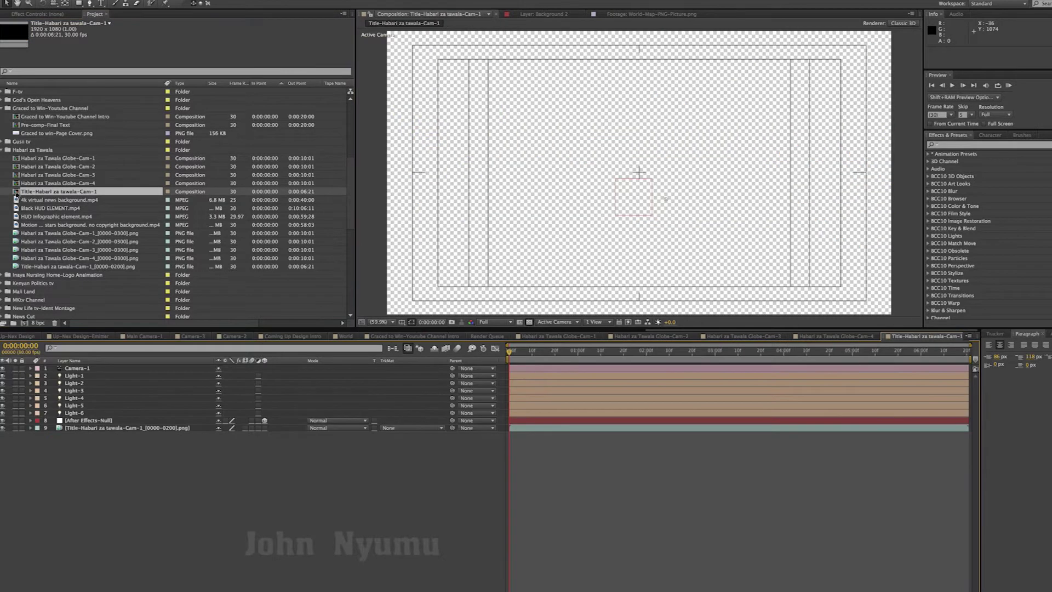
drag(539, 353, 749, 354)
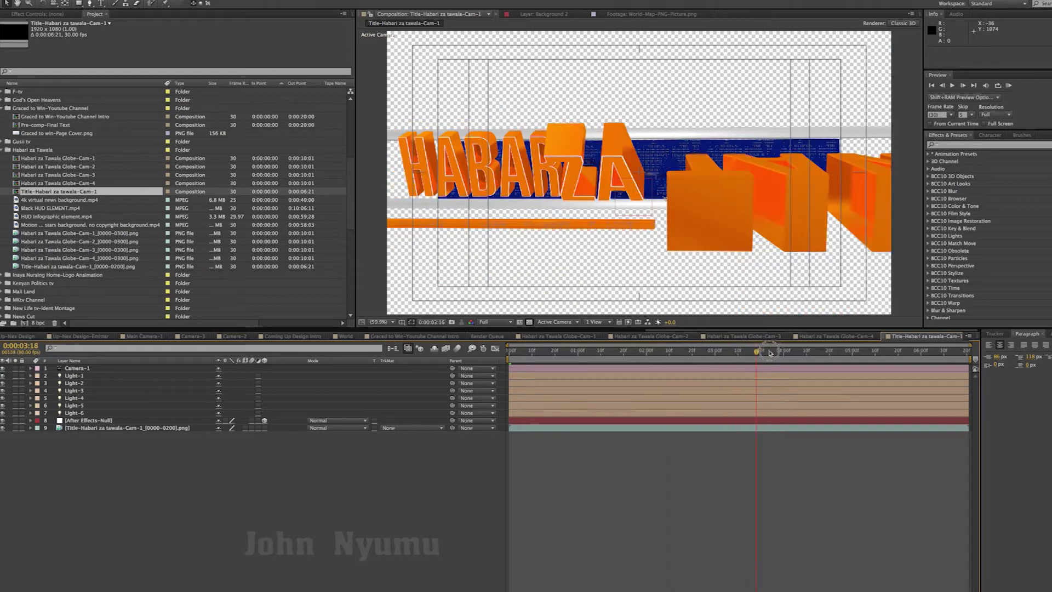
mouse_move(749, 353)
mouse_down()
mouse_move(868, 351)
mouse_move(577, 361)
mouse_move(628, 373)
mouse_up()
key(space)
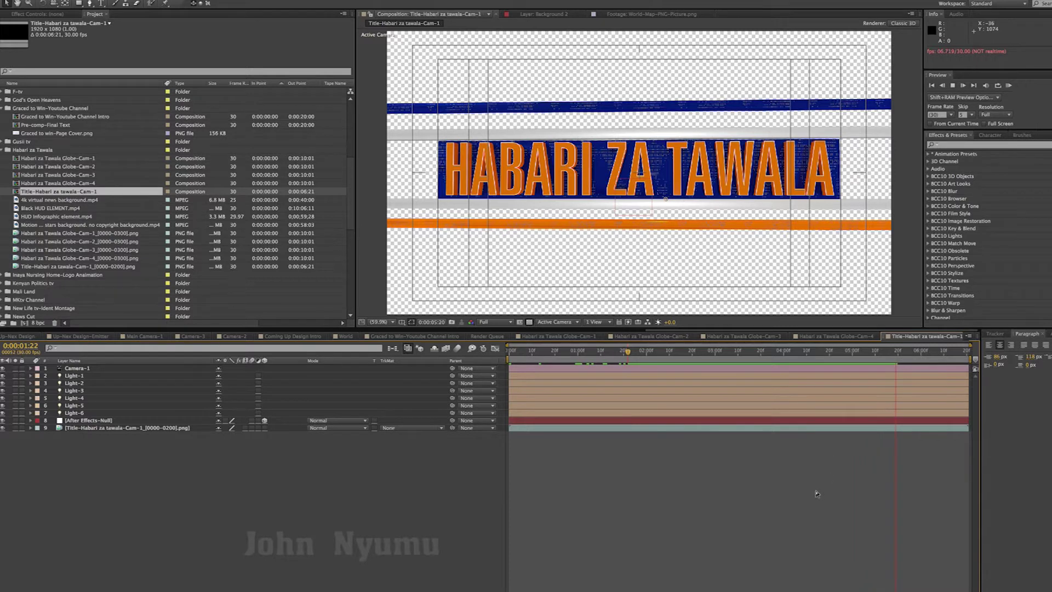
drag(717, 351, 708, 352)
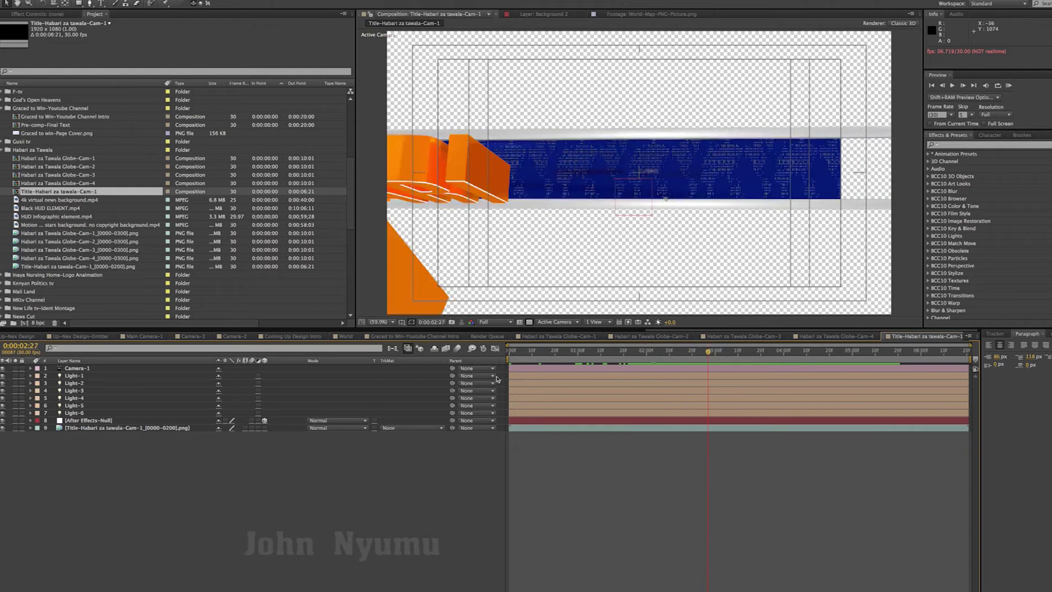
Delete the six light layers from the title comp and return to Globe-Cam-1
click(70, 376)
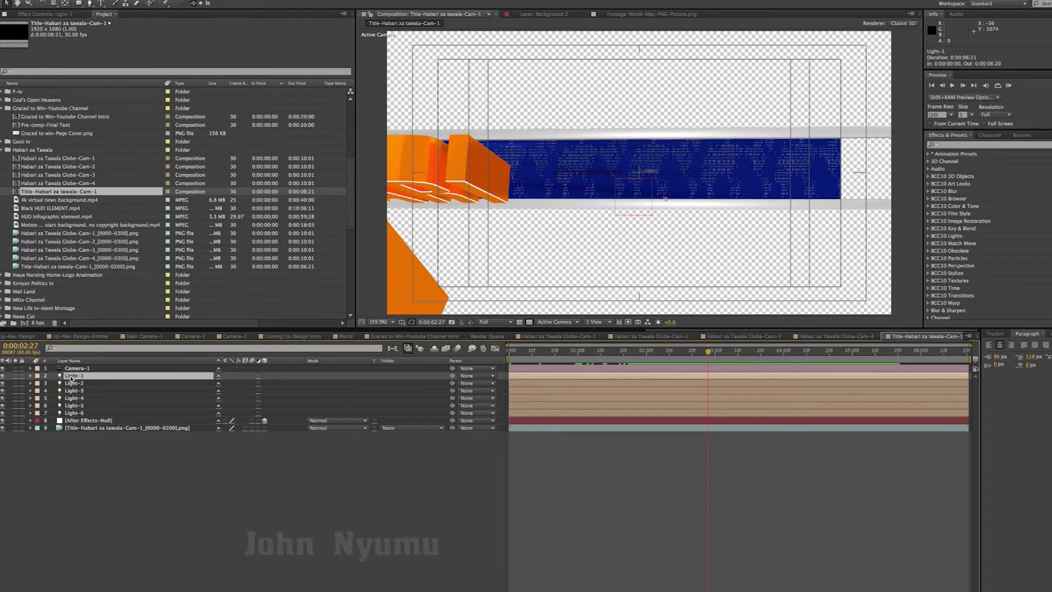
shift+click(70, 413)
key(Delete)
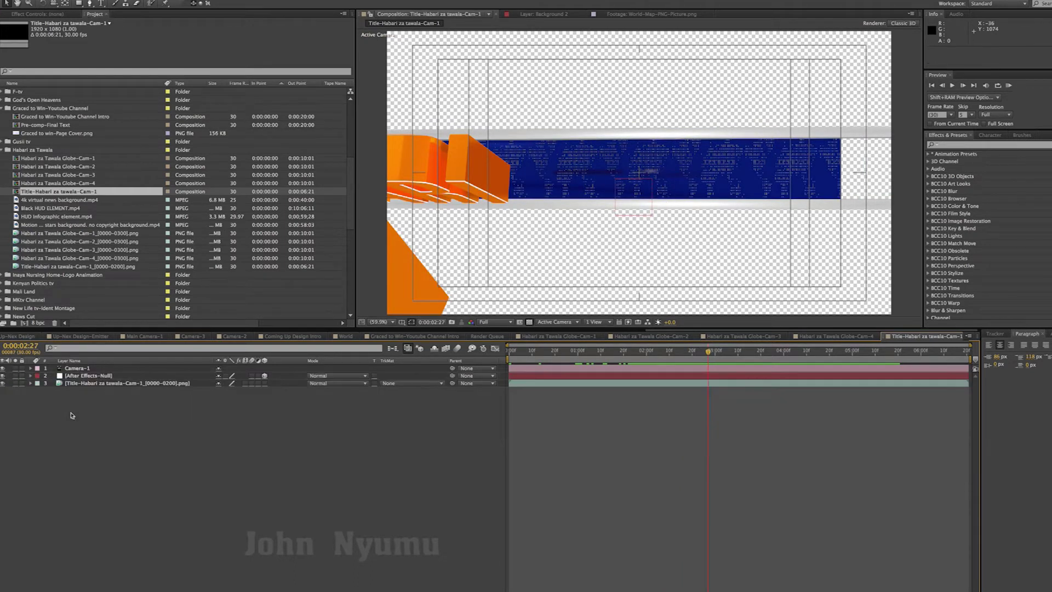
mouse_move(705, 350)
mouse_down()
mouse_move(651, 352)
mouse_move(830, 363)
mouse_move(739, 354)
mouse_up()
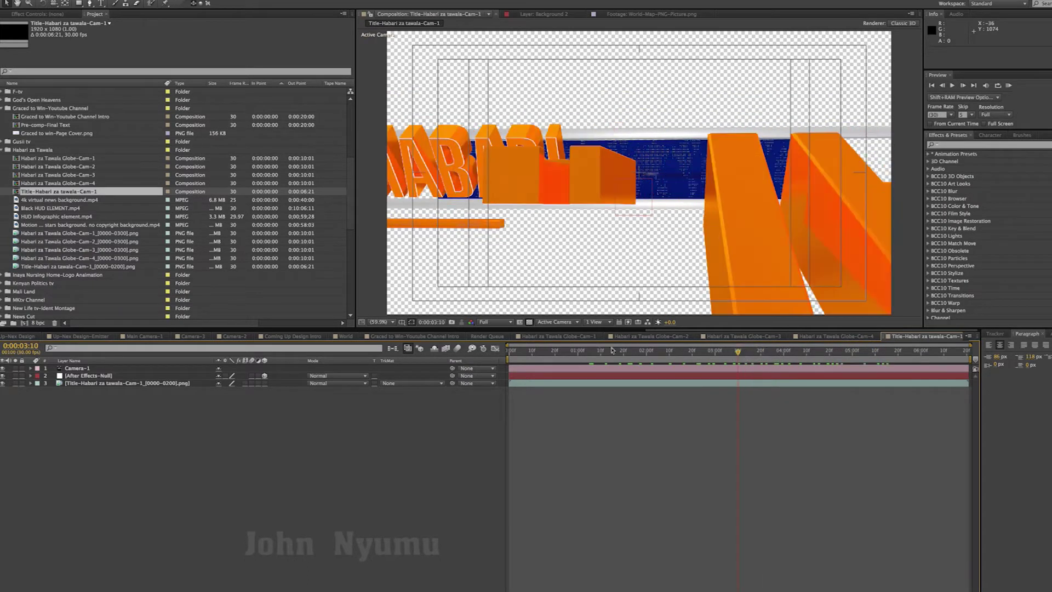
click(564, 336)
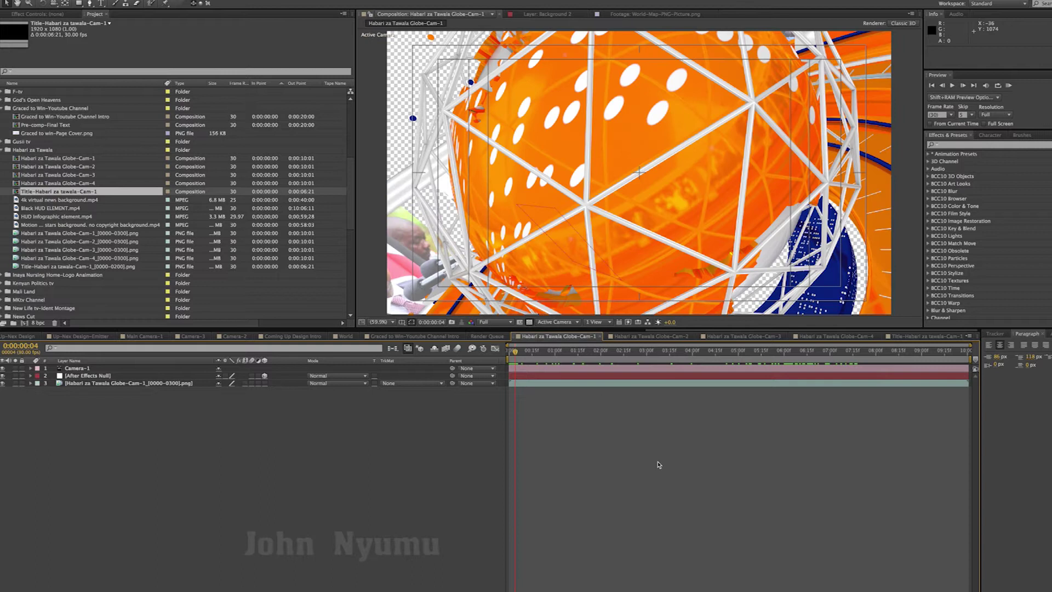
Save the project, then begin a new 1920×1080 solid named Background-Ramp
key(ctrl+s)
right_click(123, 479)
mouse_move(168, 487)
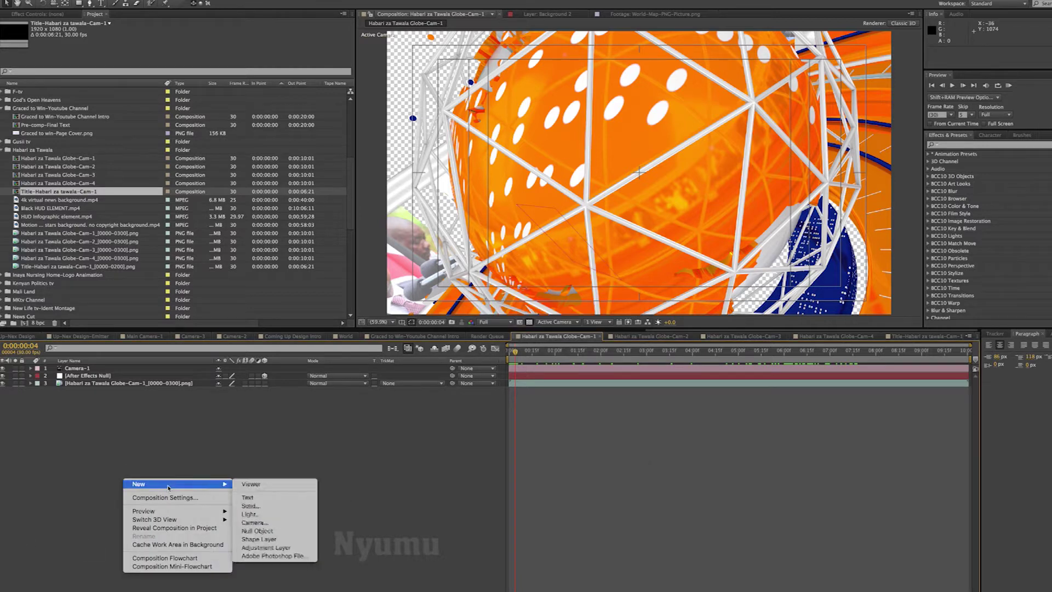
click(281, 505)
text(Background-Ramp)
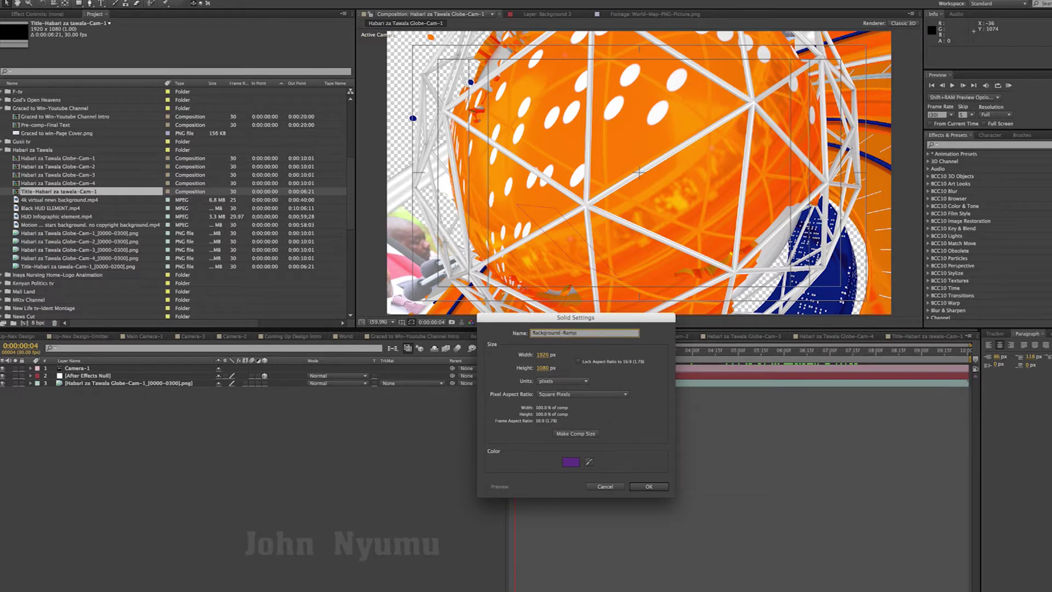
Add the Background-Ramp solid and apply the Ramp effect to it
click(649, 486)
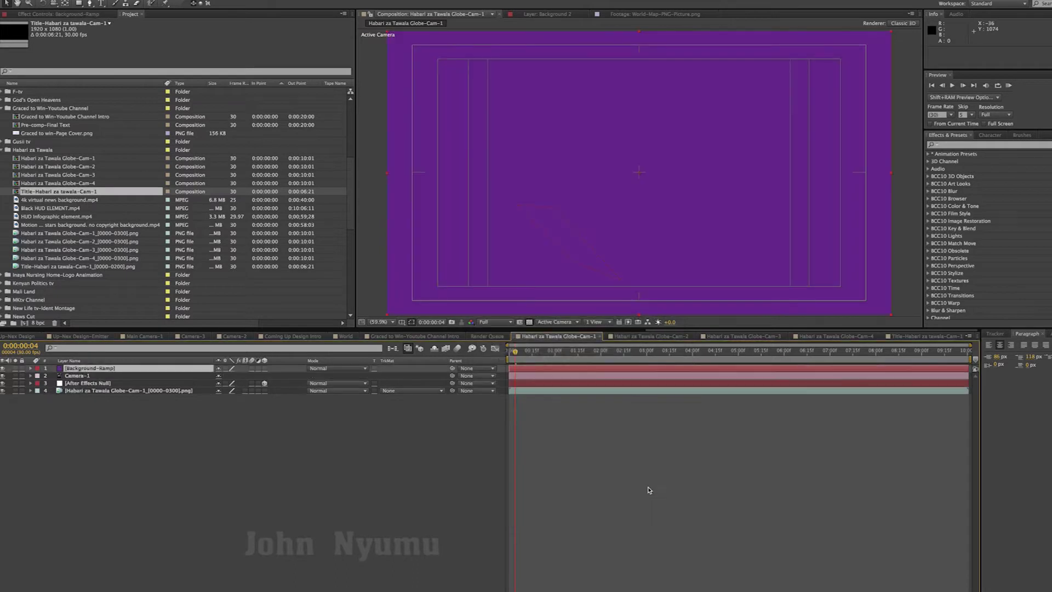
click(952, 146)
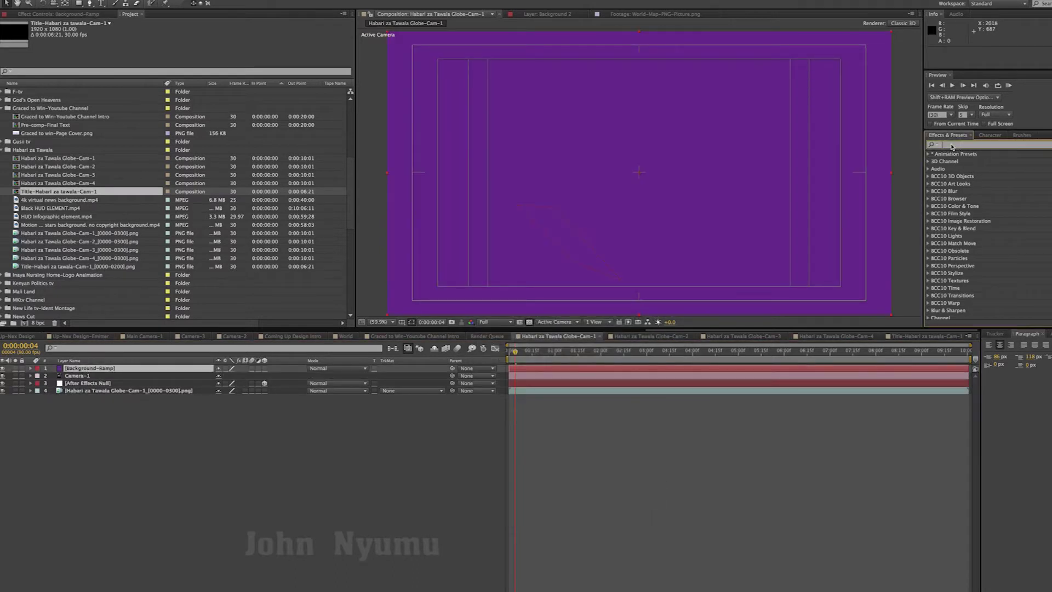
text(e)
key(BackSpace)
text(Ramp)
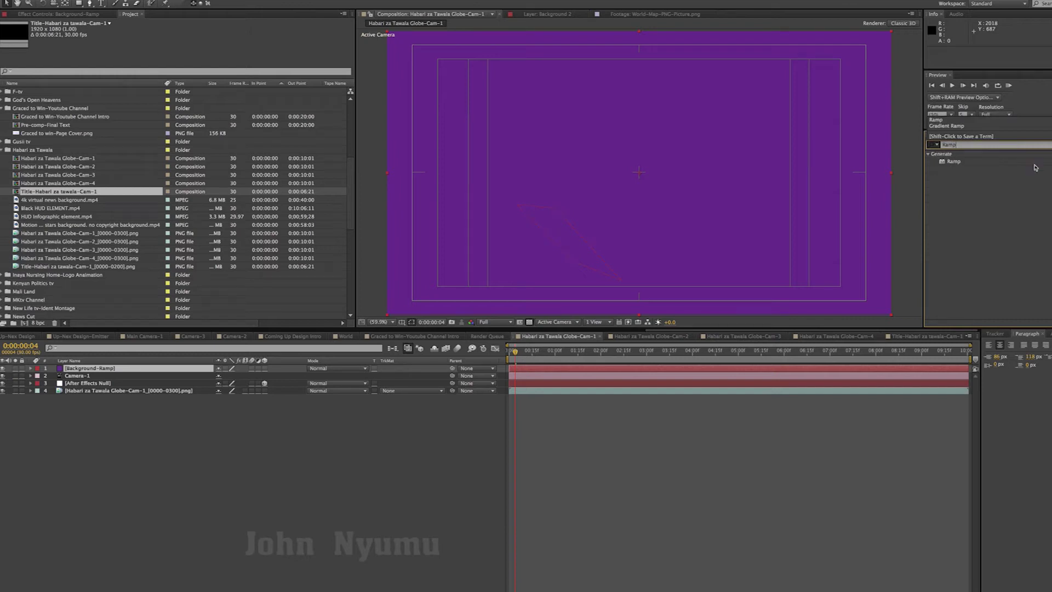
double_click(955, 162)
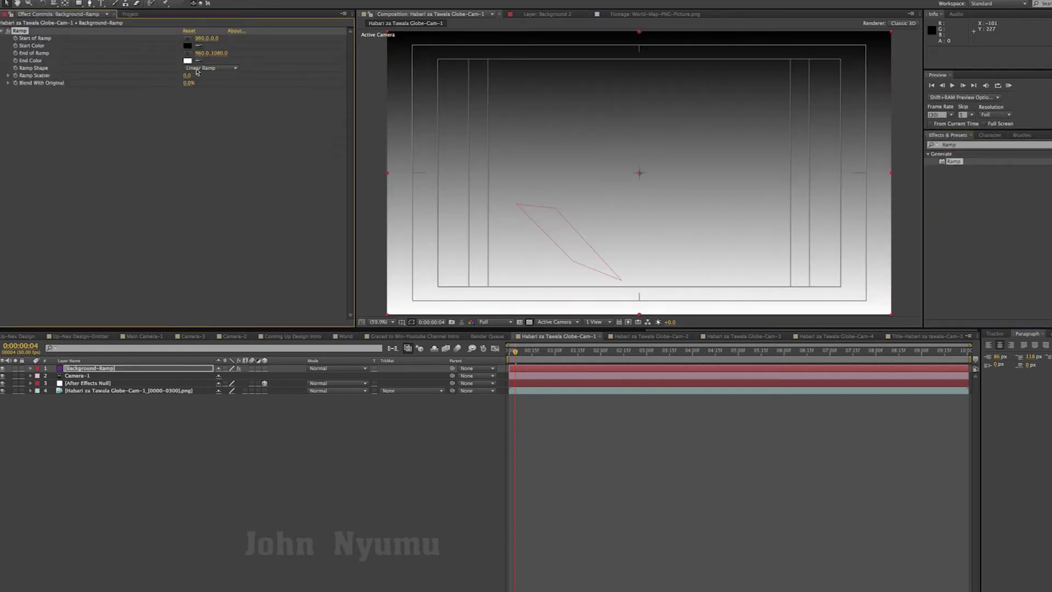
Set the Ramp Shape to Radial with its start point centred at 959.9,540
click(215, 69)
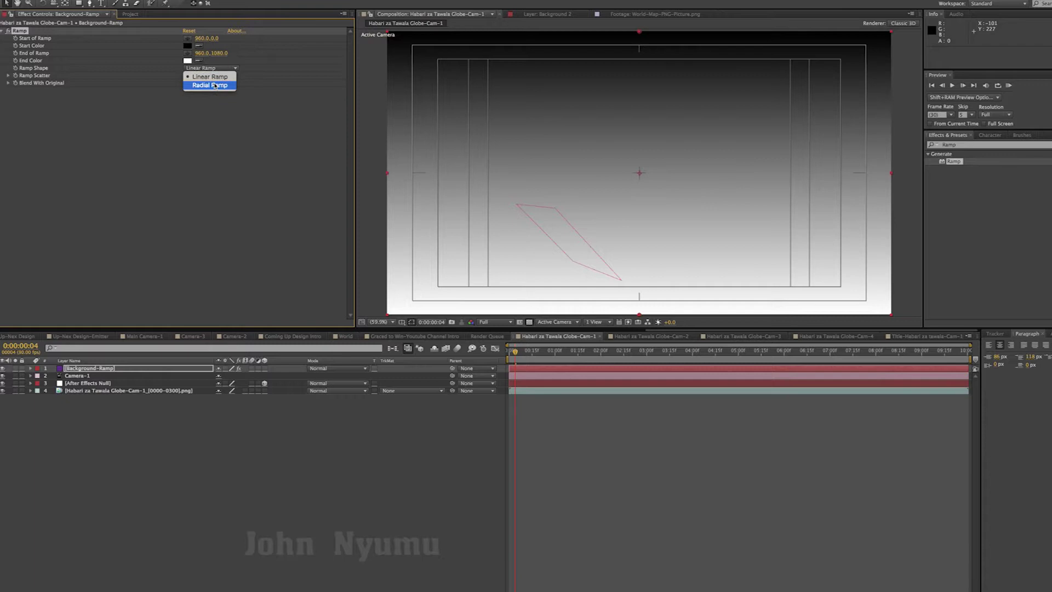
click(215, 86)
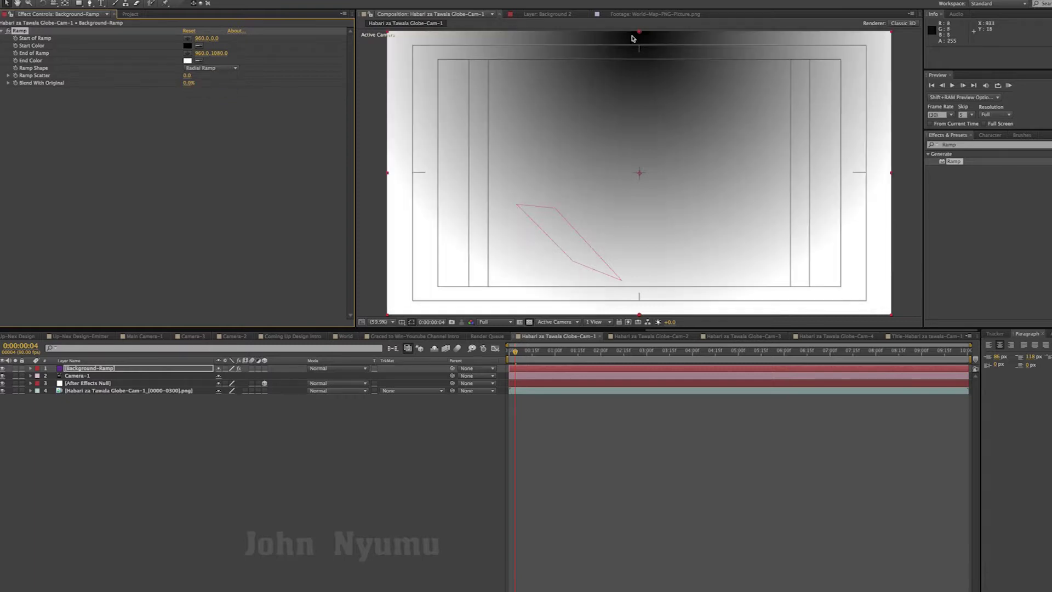
drag(639, 34, 638, 174)
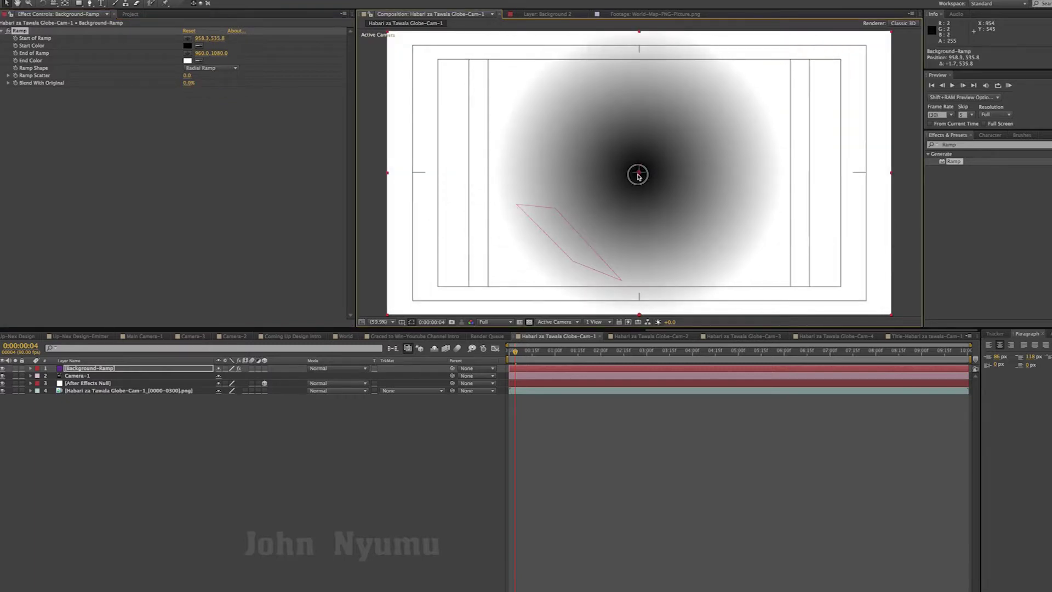
scroll(639, 175, up, 3)
scroll(675, 180, up, 4)
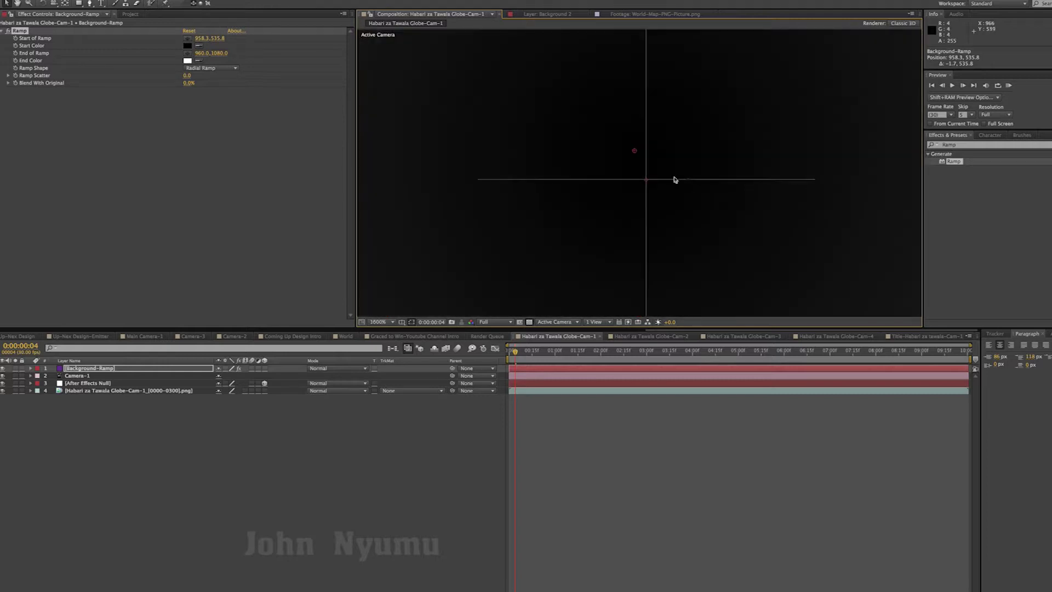
drag(639, 156, 647, 182)
Drag the ramp end out to 1800,1116 and move Background-Ramp beneath the globe footage
scroll(717, 203, down, 2)
scroll(717, 202, down, 2)
scroll(713, 206, down, 3)
scroll(693, 217, down, 1)
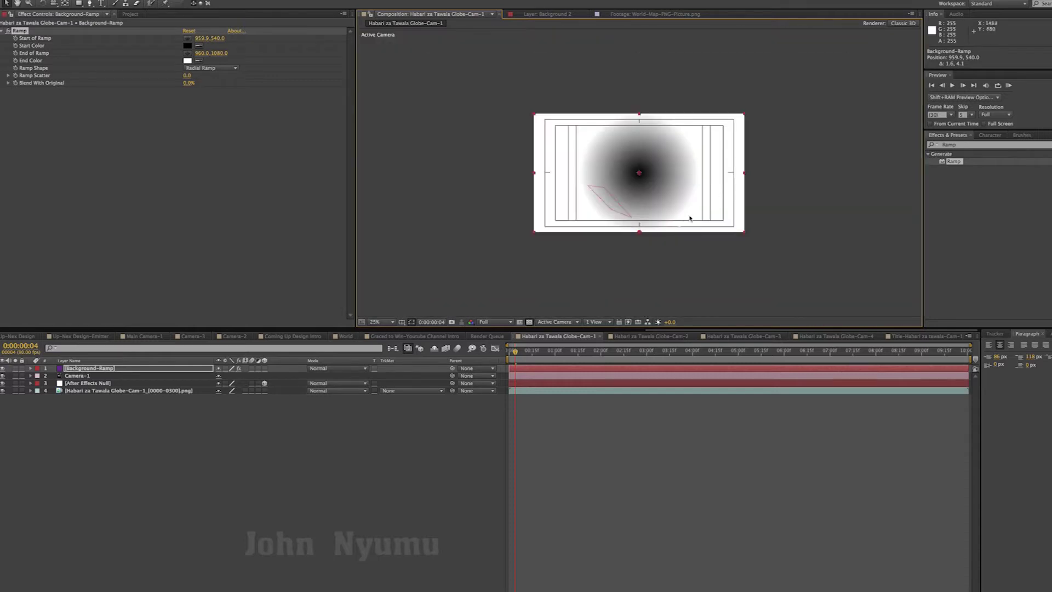
drag(640, 233, 748, 239)
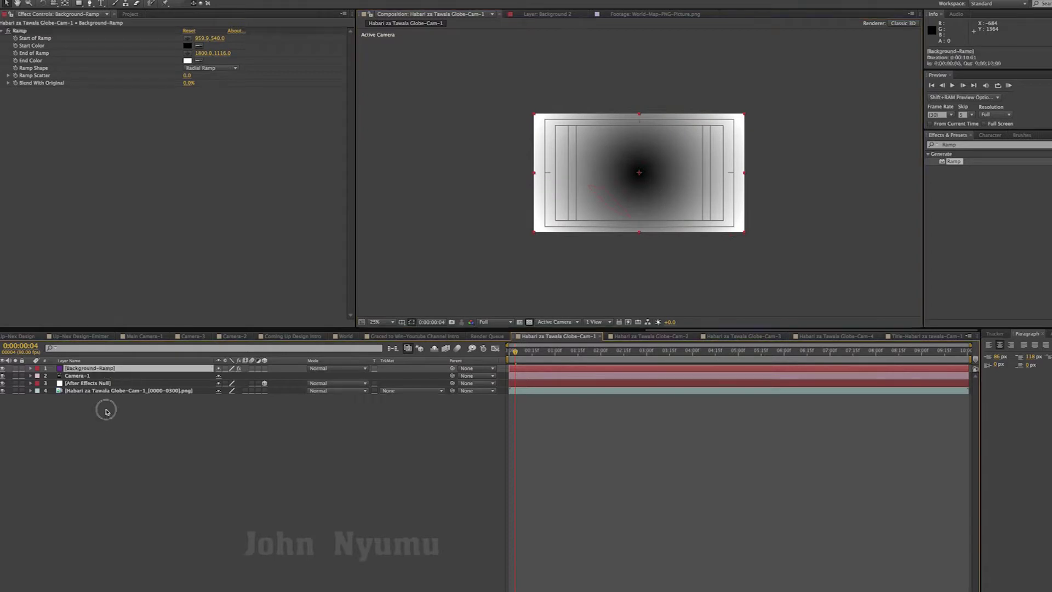
drag(108, 376, 109, 414)
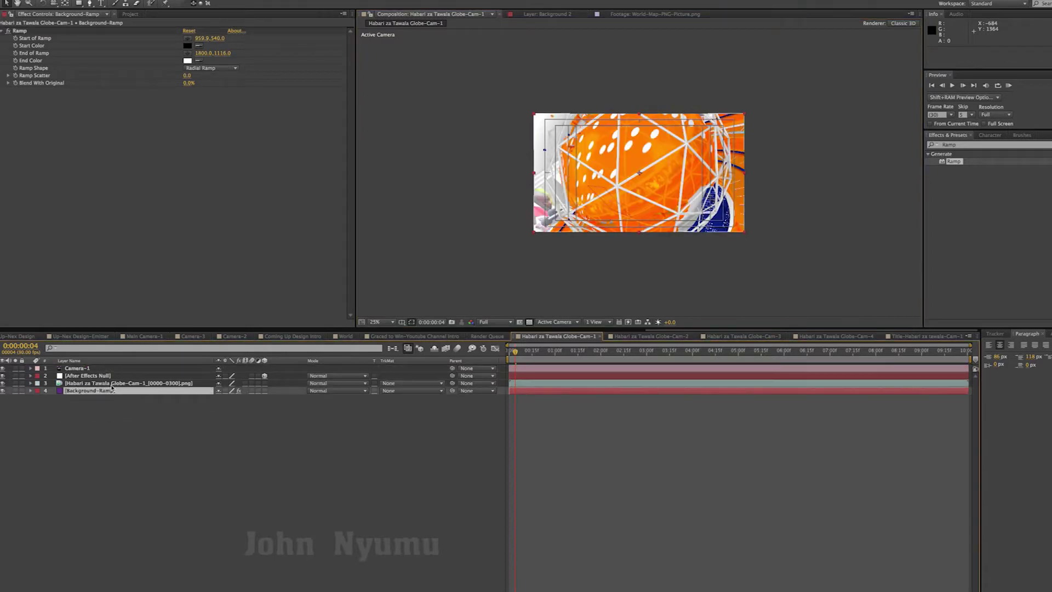
Zoom the viewer to 50%, briefly hide the globe layer, and select Background-Ramp
key(period)
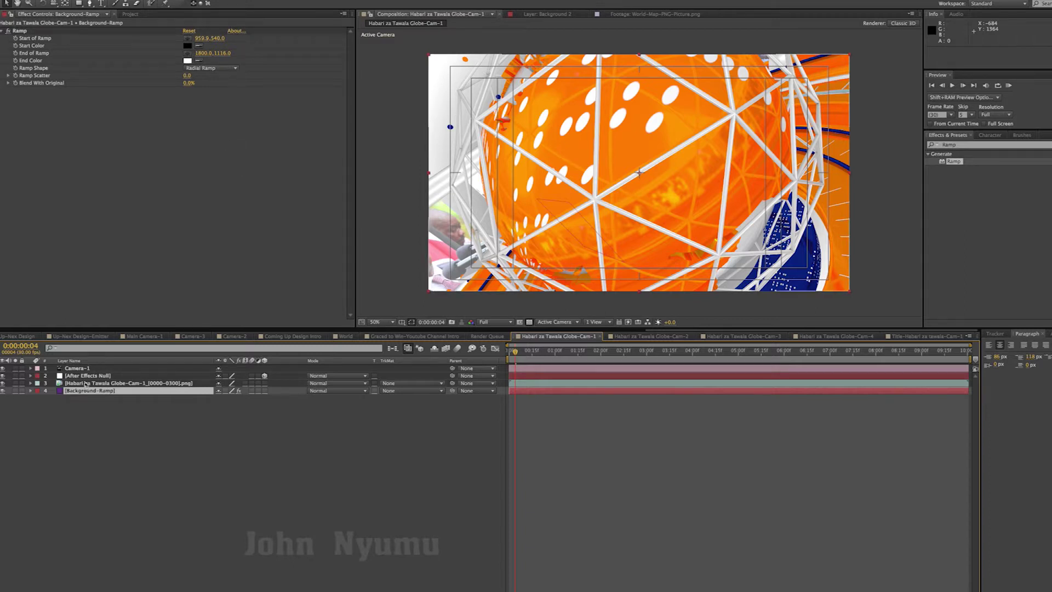
click(109, 383)
click(3, 383)
click(3, 383)
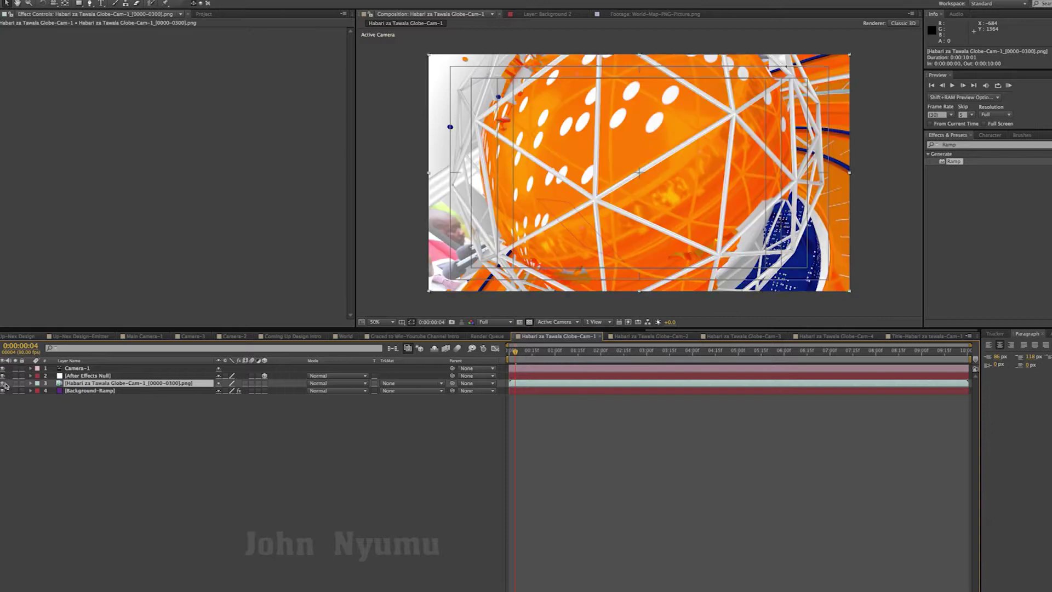
click(85, 391)
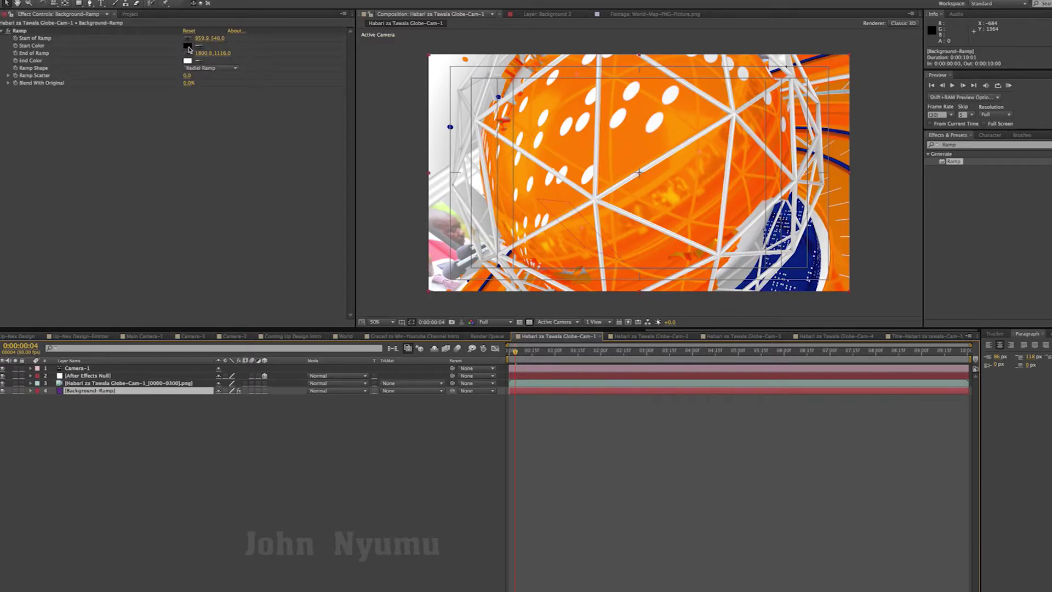
Set the ramp's Start Color to light grey 224
click(188, 47)
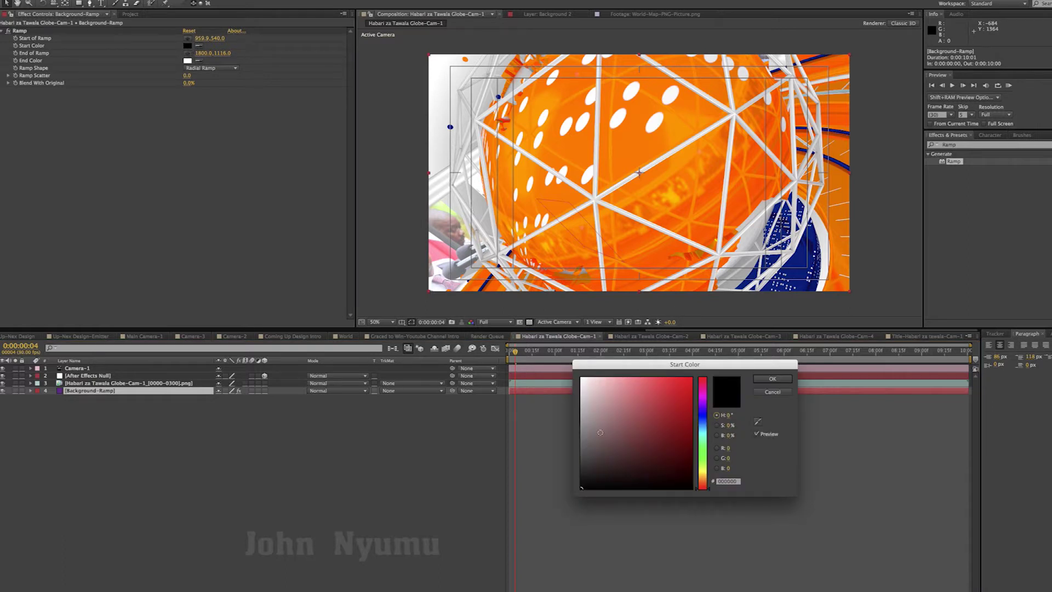
click(759, 421)
click(749, 262)
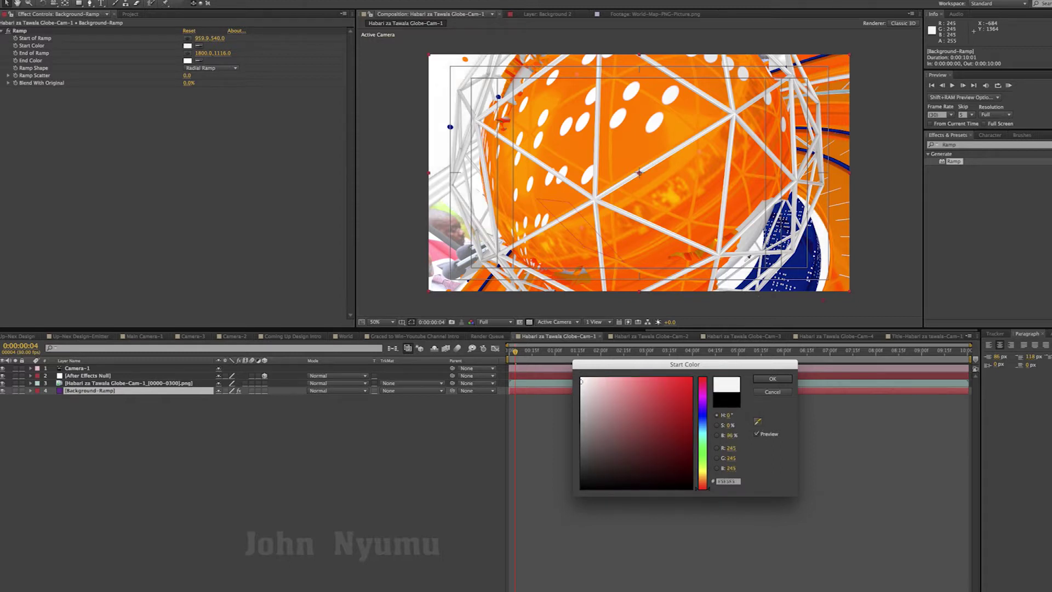
click(581, 390)
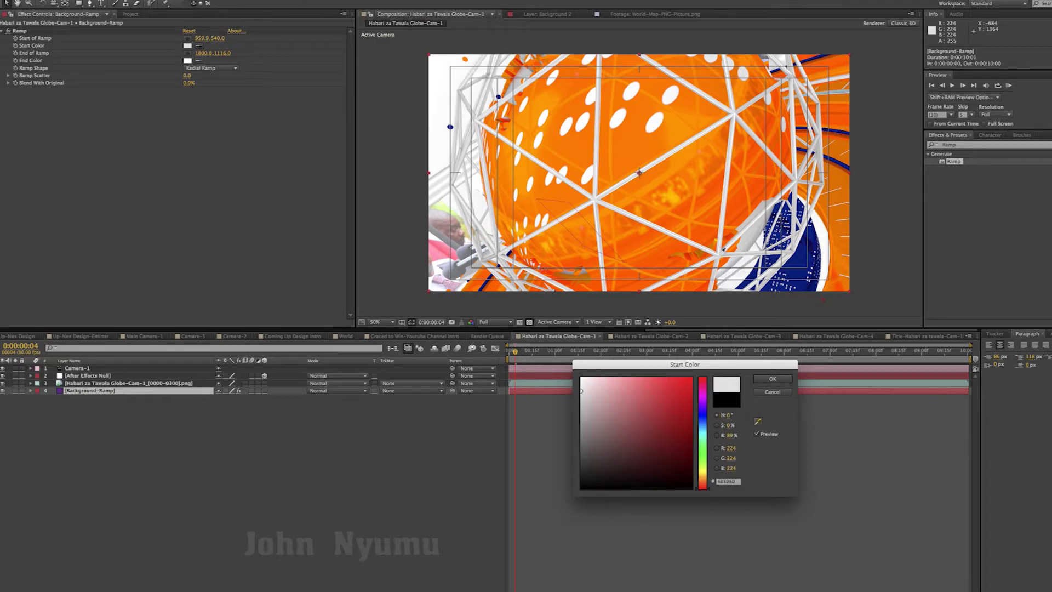
click(772, 379)
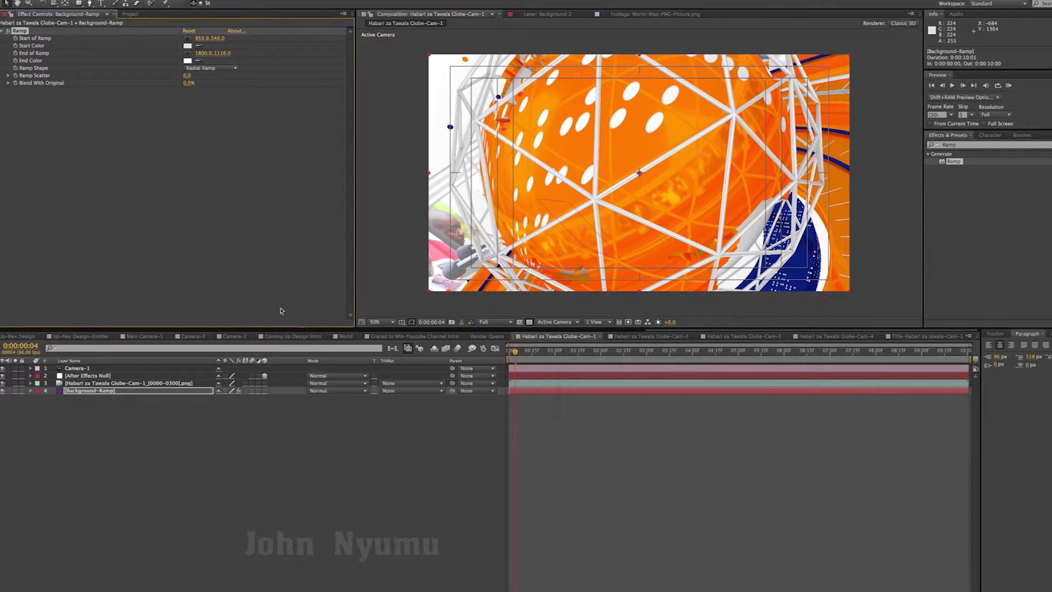
click(188, 46)
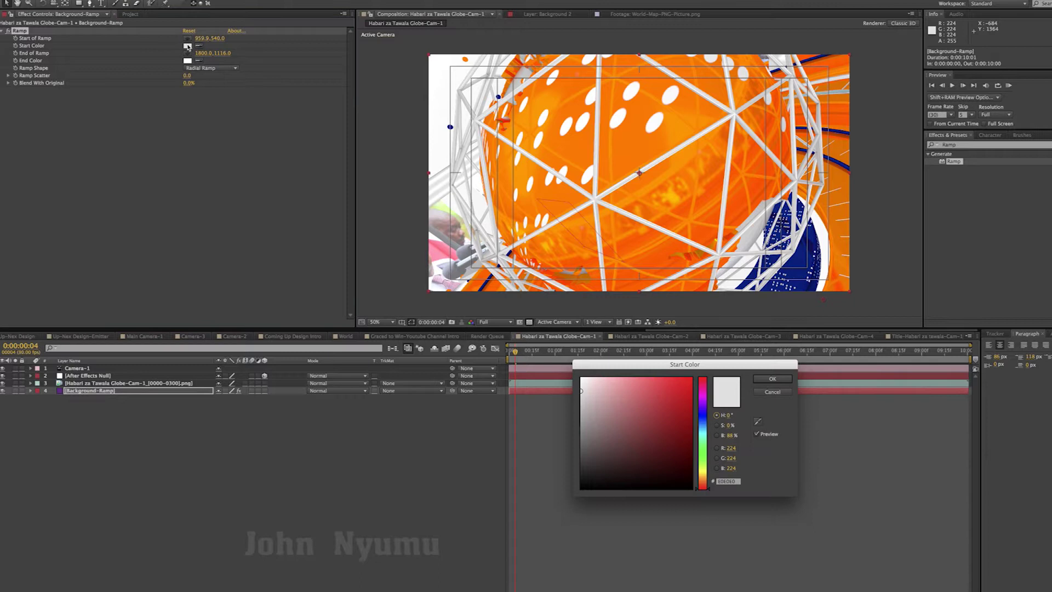
click(770, 392)
Set the ramp's End Color to orange FF6600 and scrub to a later frame
click(187, 60)
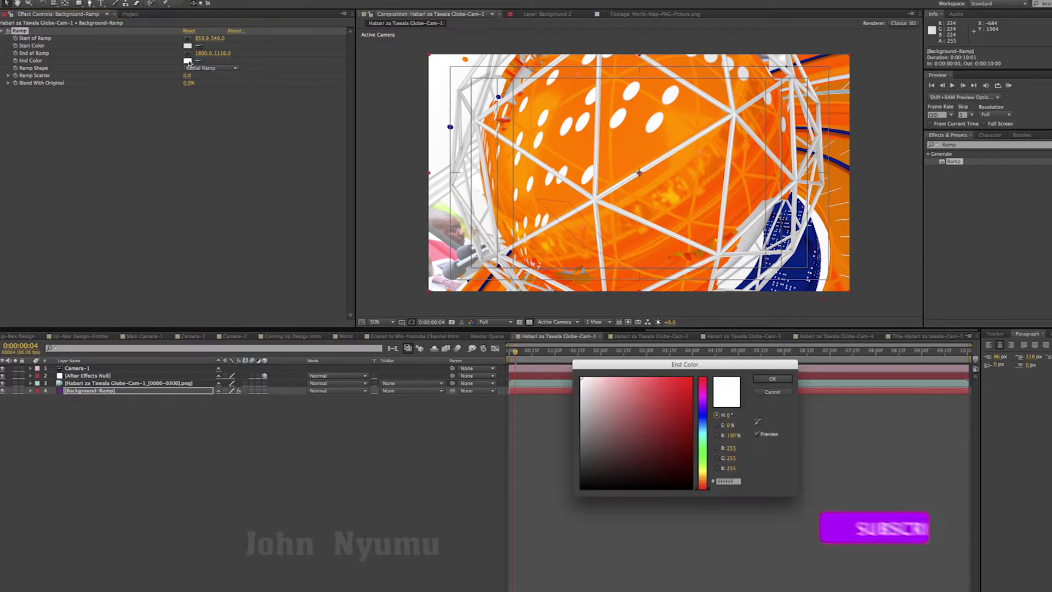
text(0B105A)
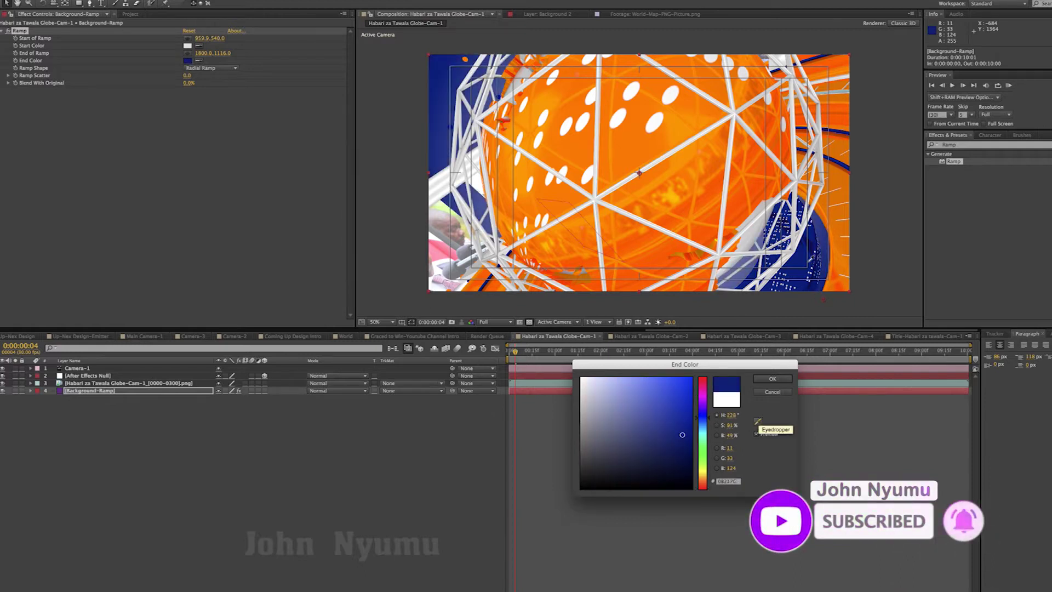
click(758, 420)
click(715, 182)
click(774, 378)
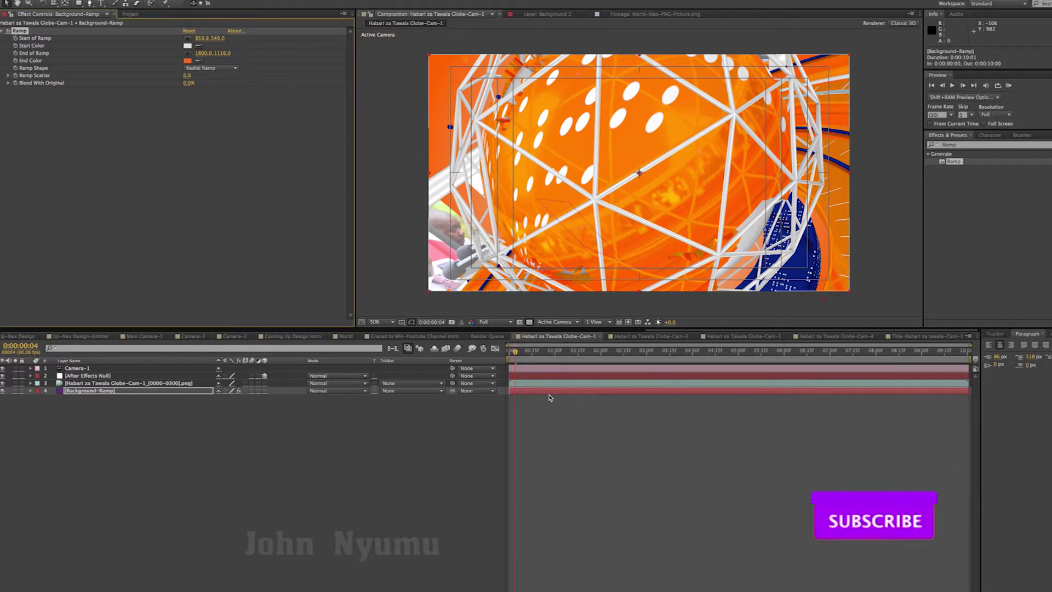
drag(710, 354, 968, 352)
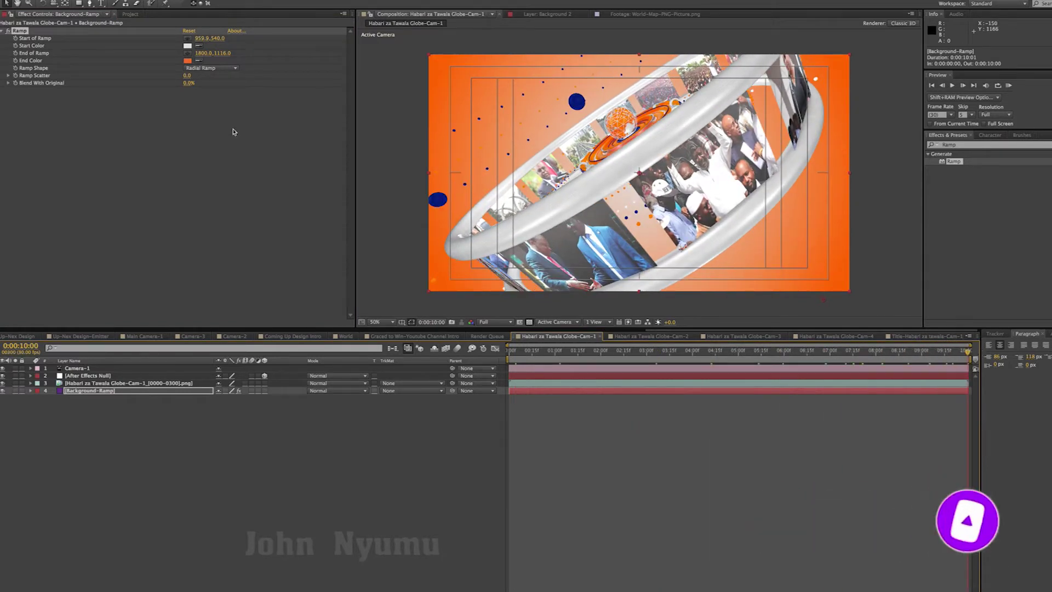
Try eyedropper samples from the globe for the ramp's Start Color, then cancel the picker
click(187, 46)
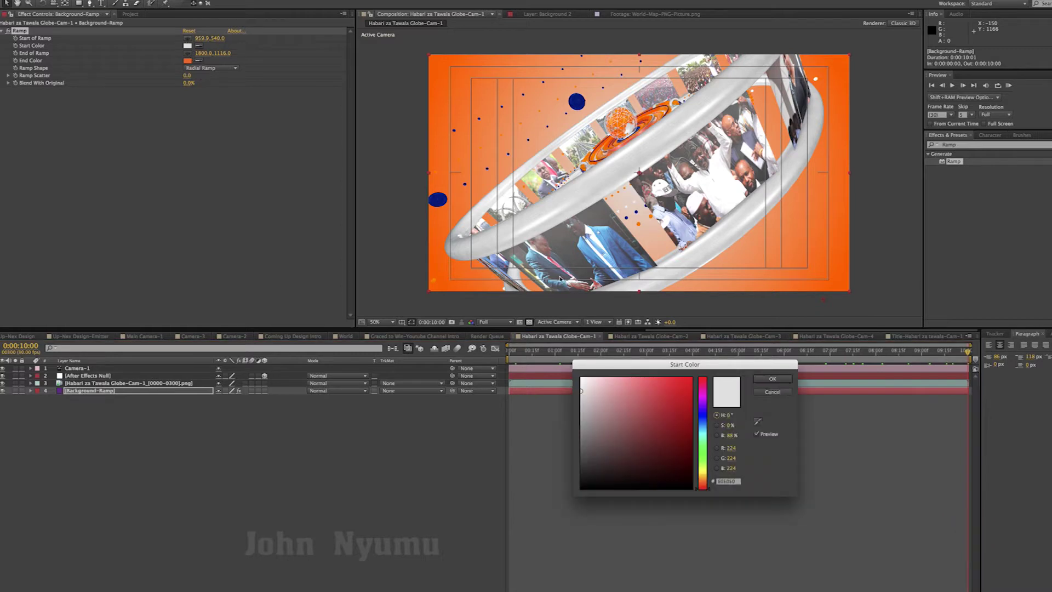
click(757, 422)
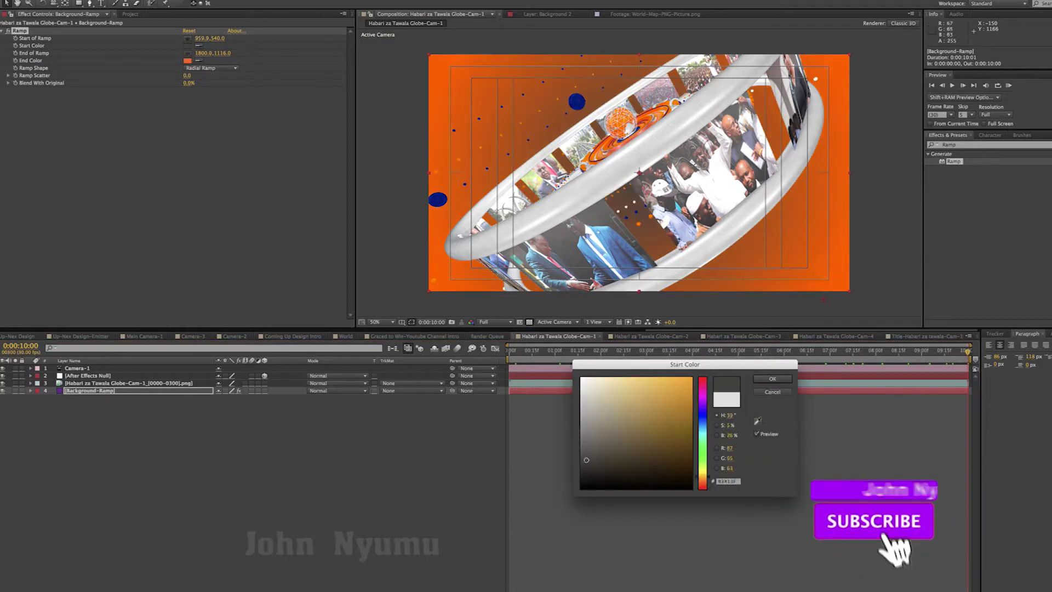
click(579, 98)
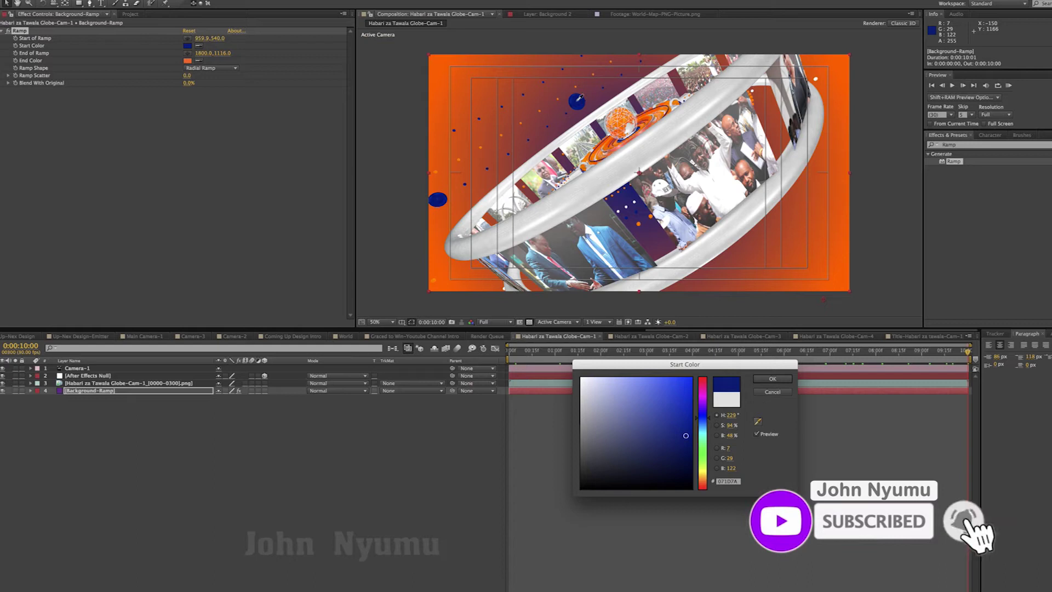
click(623, 146)
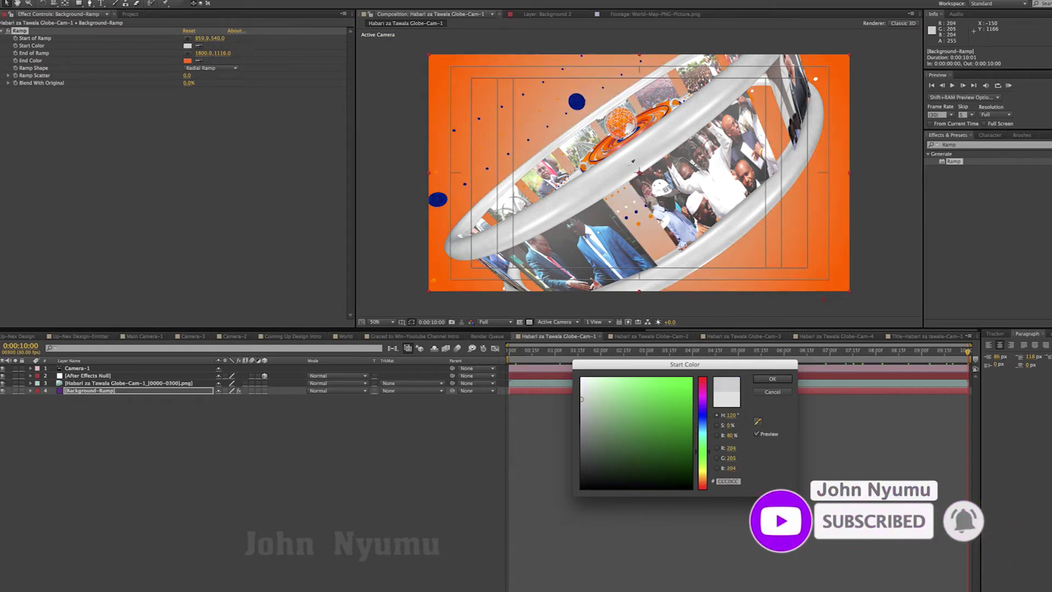
click(632, 155)
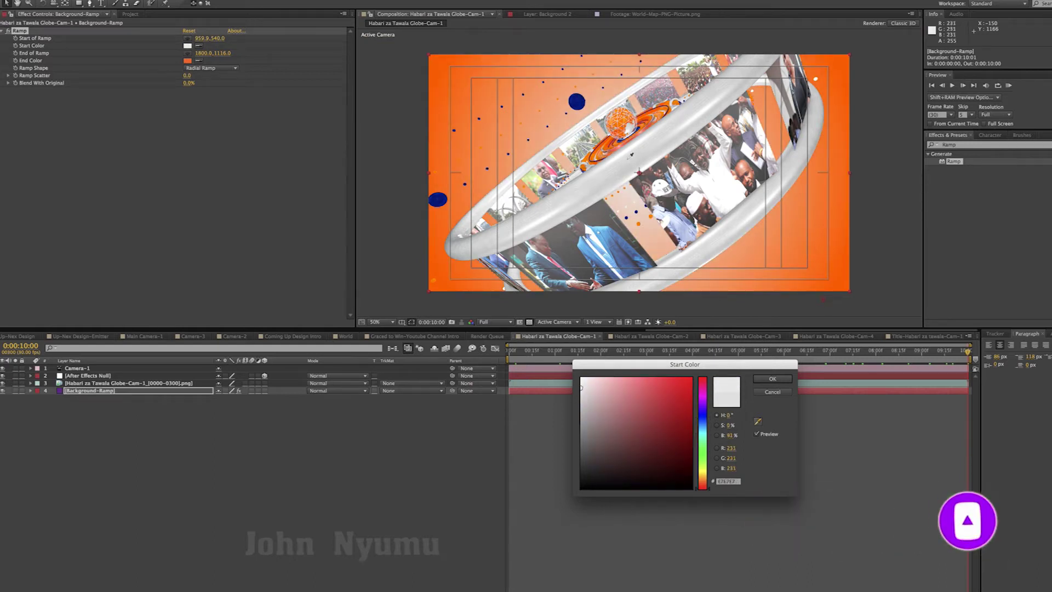
click(776, 393)
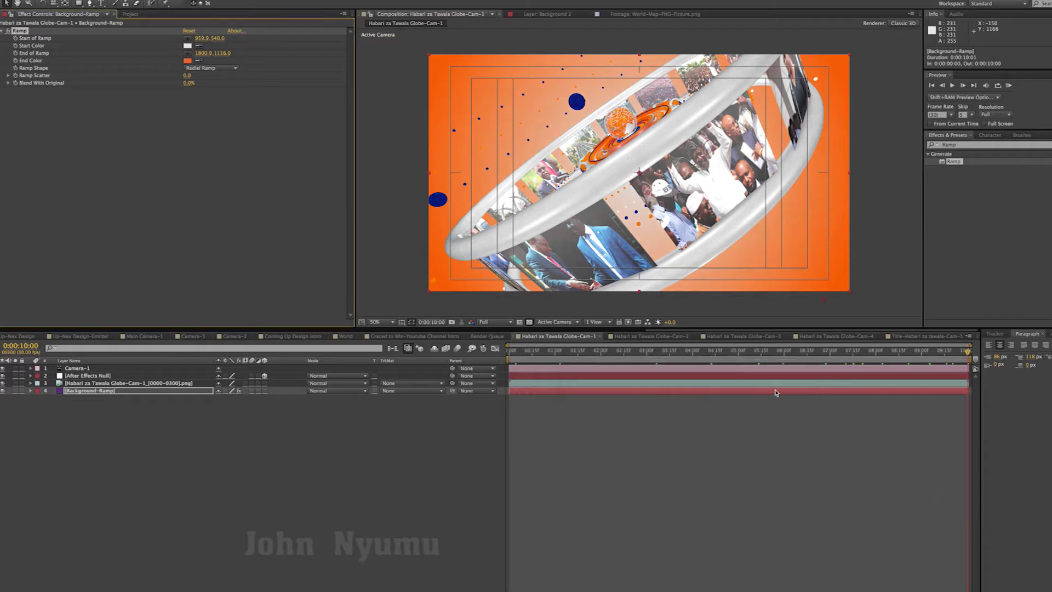
Scrub back to an earlier frame and hide the globe render layer
drag(952, 353, 793, 351)
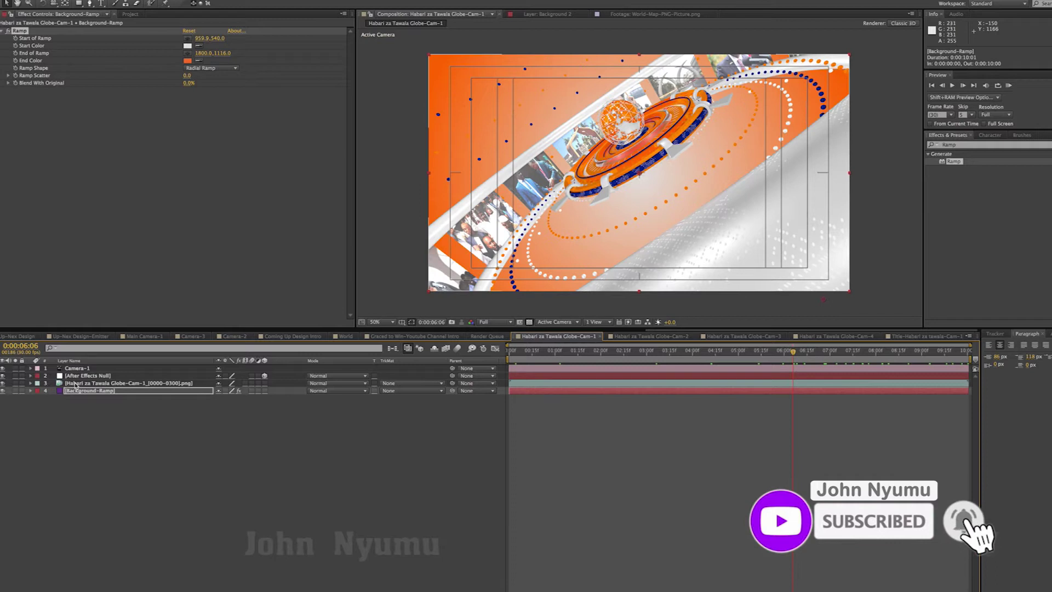
click(3, 385)
click(3, 383)
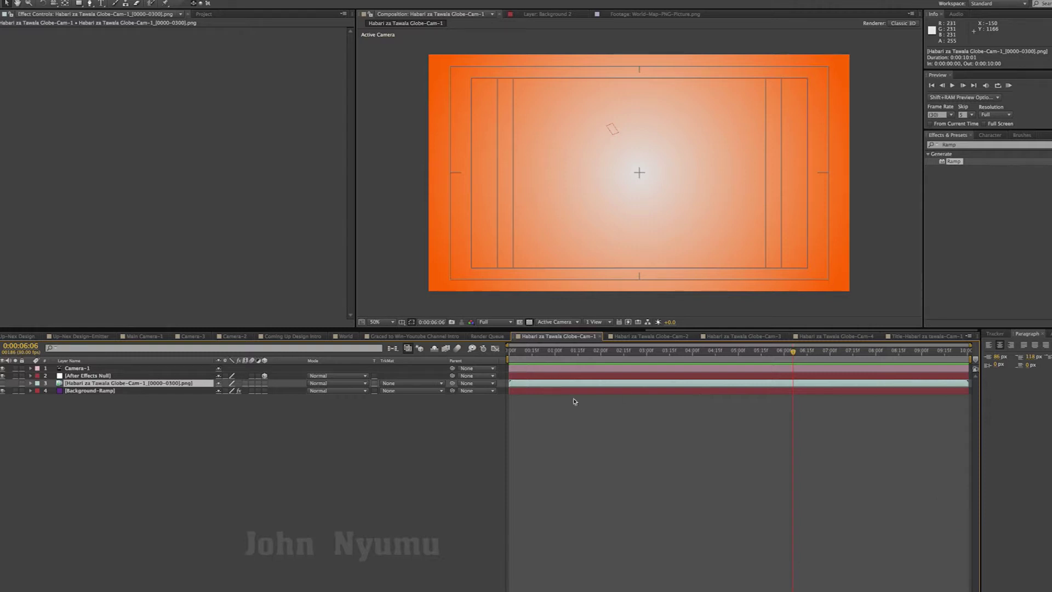
Push the Background-Ramp end point right to 2048,1116 and fit the view
click(557, 393)
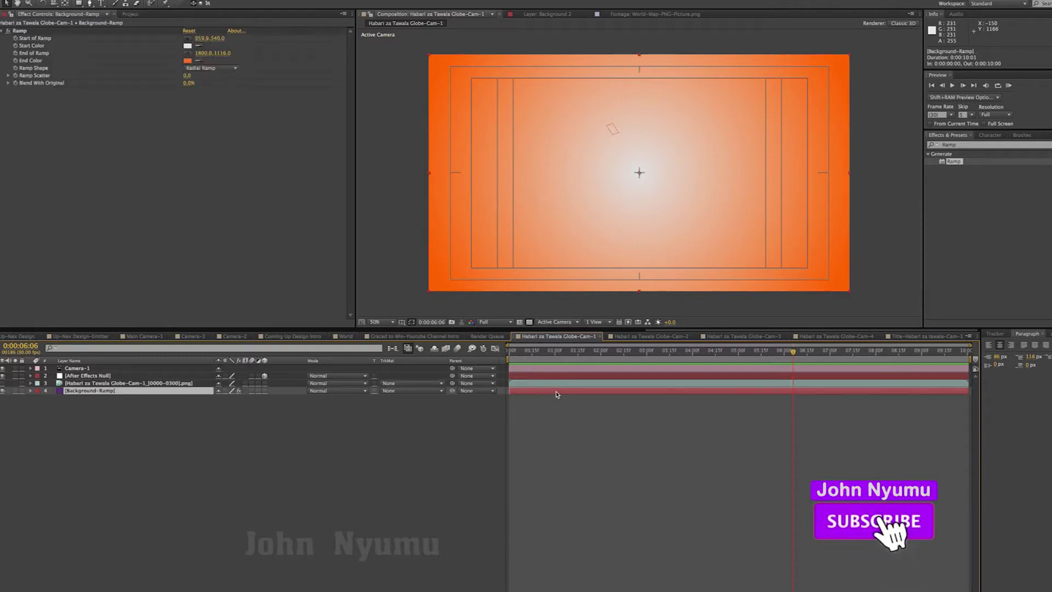
key(comma)
key(comma)
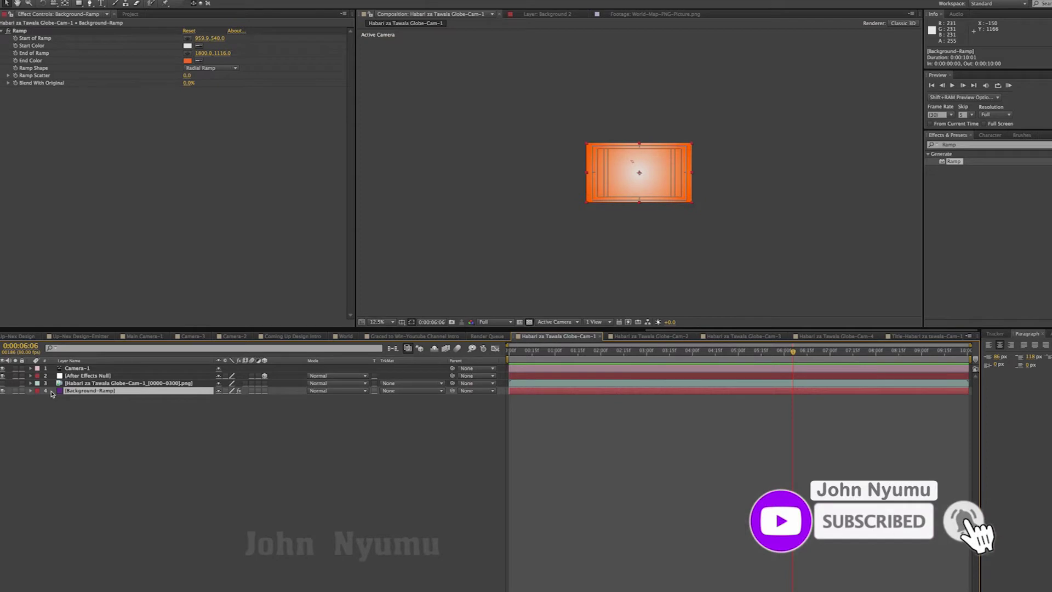
click(20, 31)
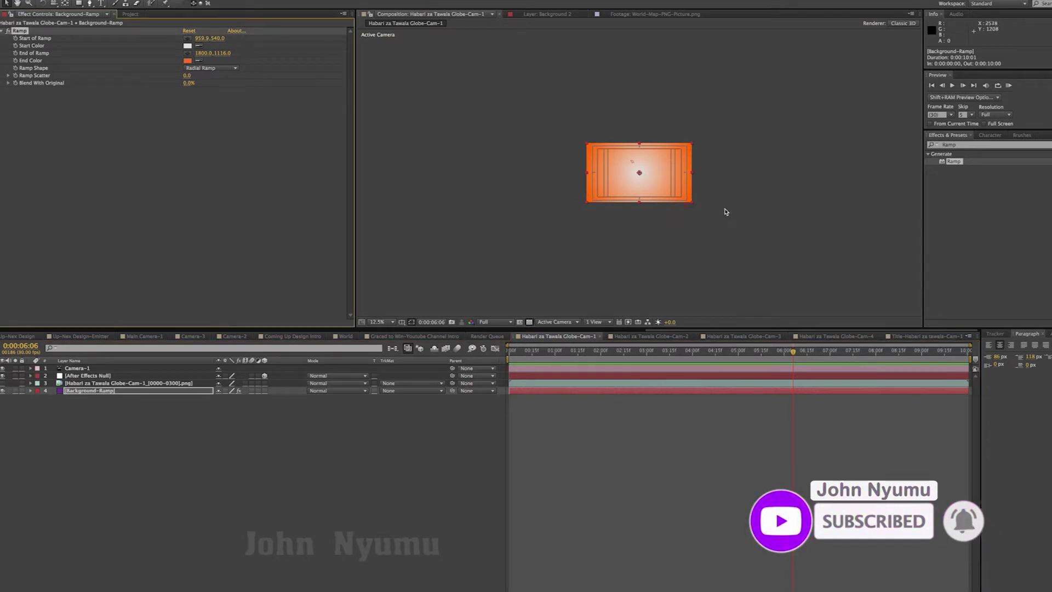
mouse_move(688, 208)
mouse_down()
mouse_move(711, 207)
mouse_move(677, 210)
mouse_move(700, 209)
mouse_up()
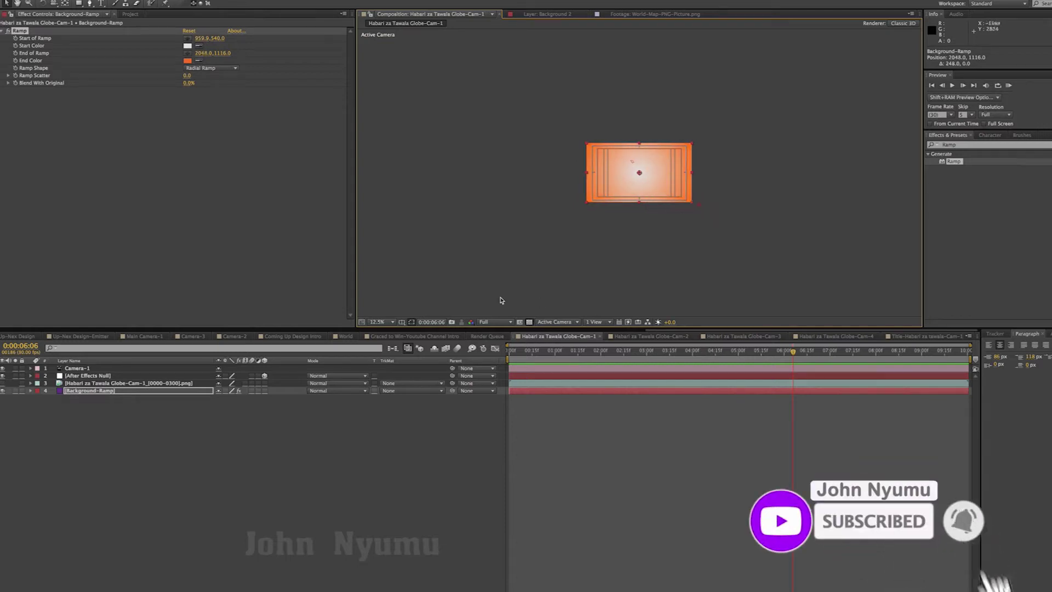
click(379, 322)
click(380, 330)
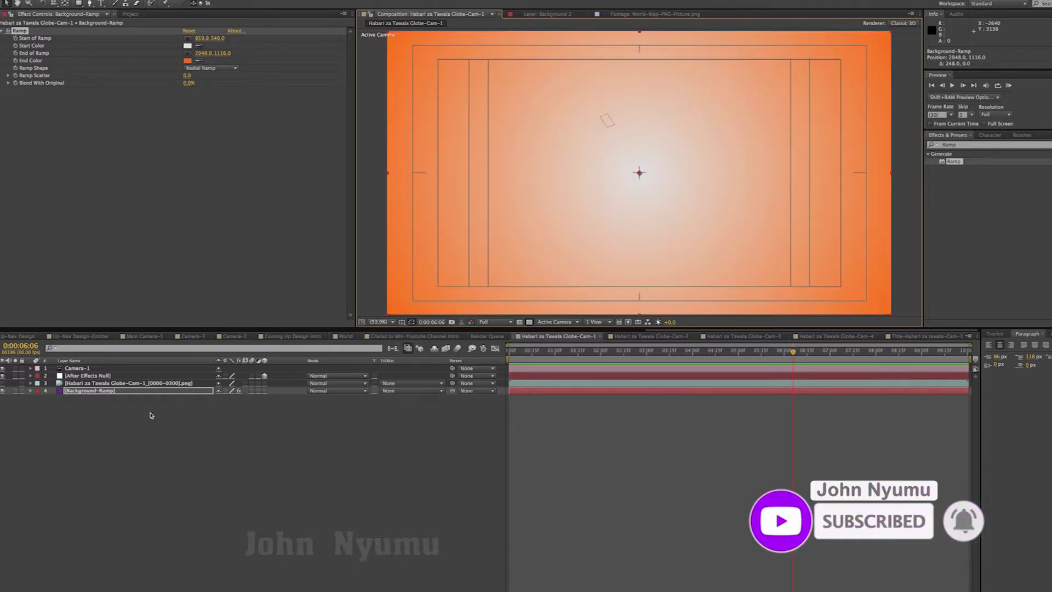
Turn the globe render layer back on and scrub to an earlier frame
click(138, 385)
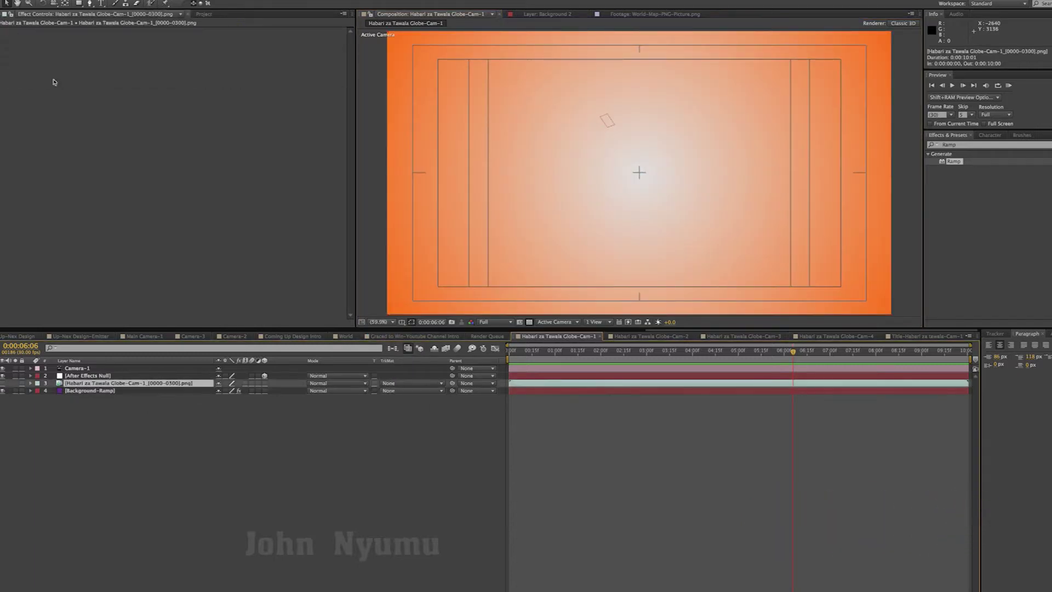
click(2, 383)
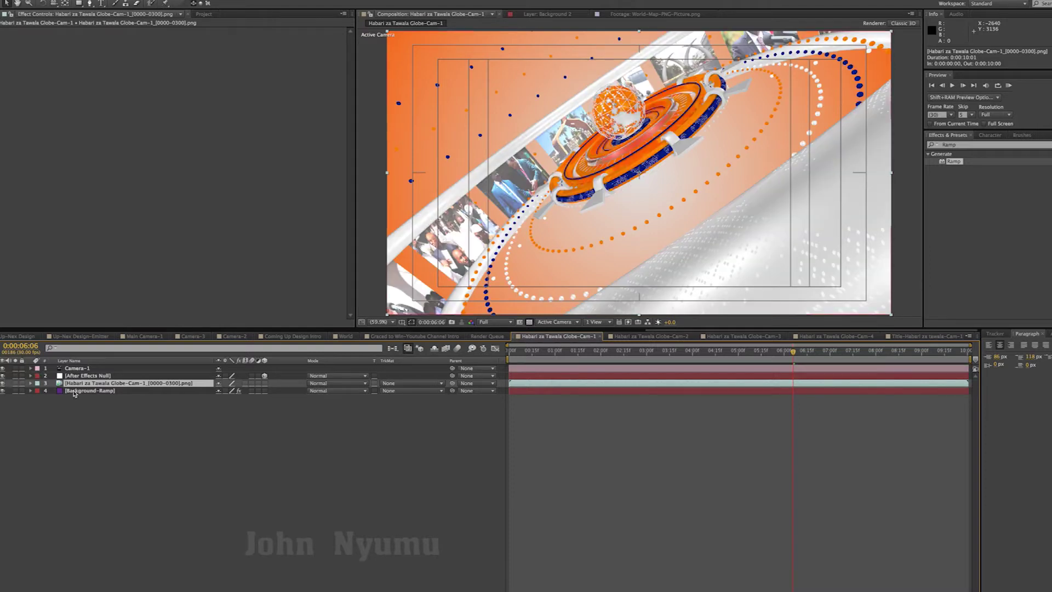
mouse_move(793, 352)
mouse_down()
mouse_move(551, 352)
mouse_move(737, 352)
mouse_up()
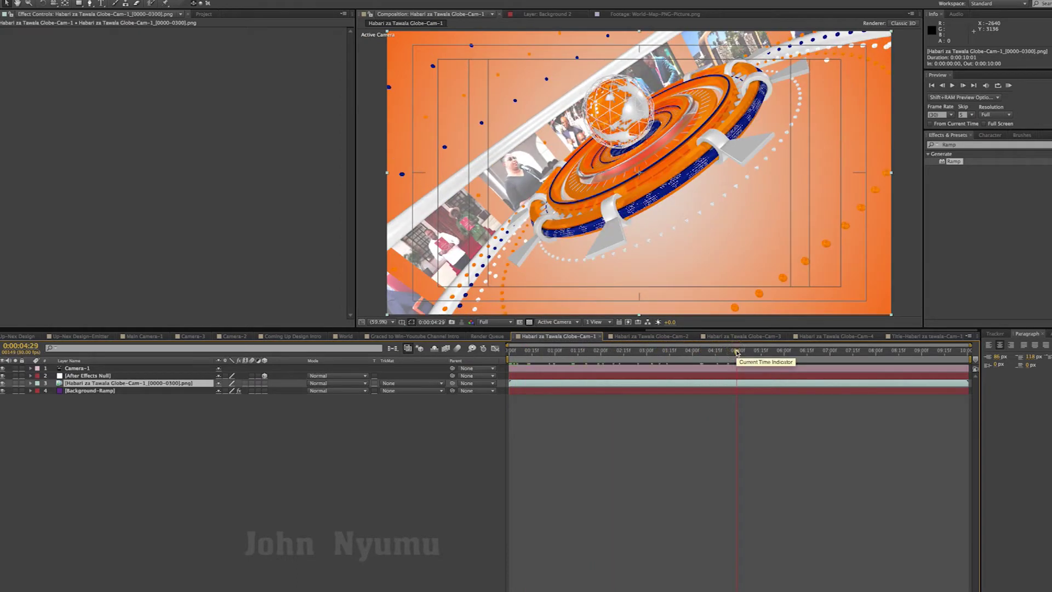
key(comma)
key(comma)
key(comma)
Select only Background-Ramp and drag its ramp end point left to 1528,1188
shift+click(107, 391)
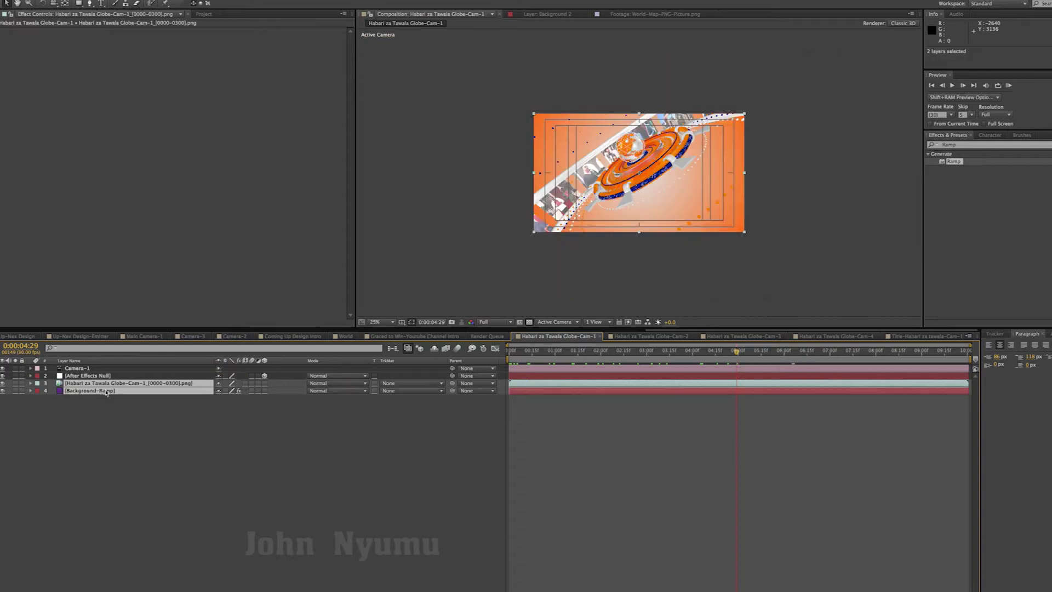
click(100, 468)
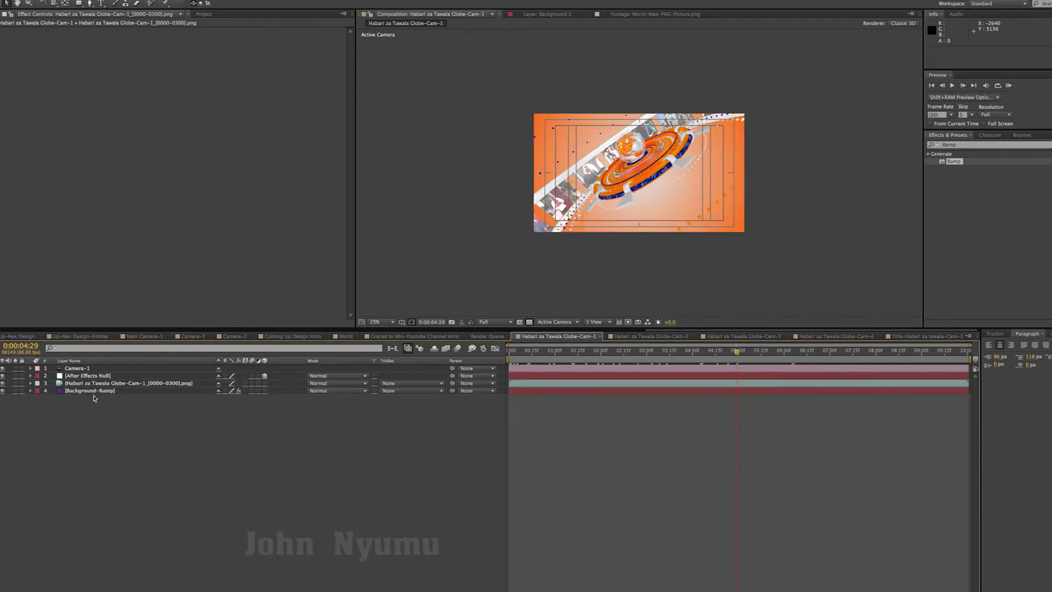
click(94, 392)
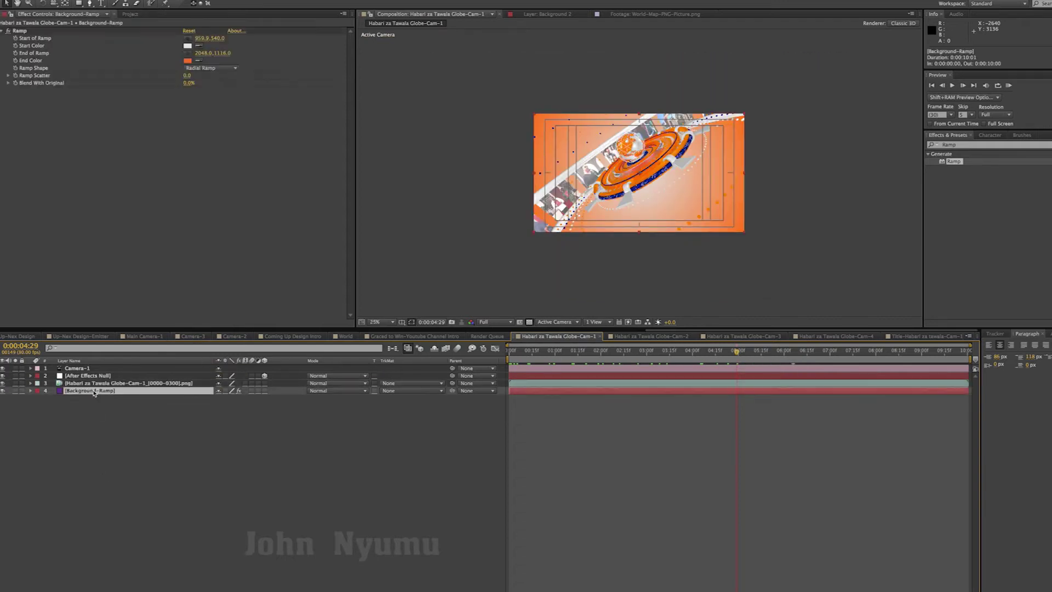
click(18, 32)
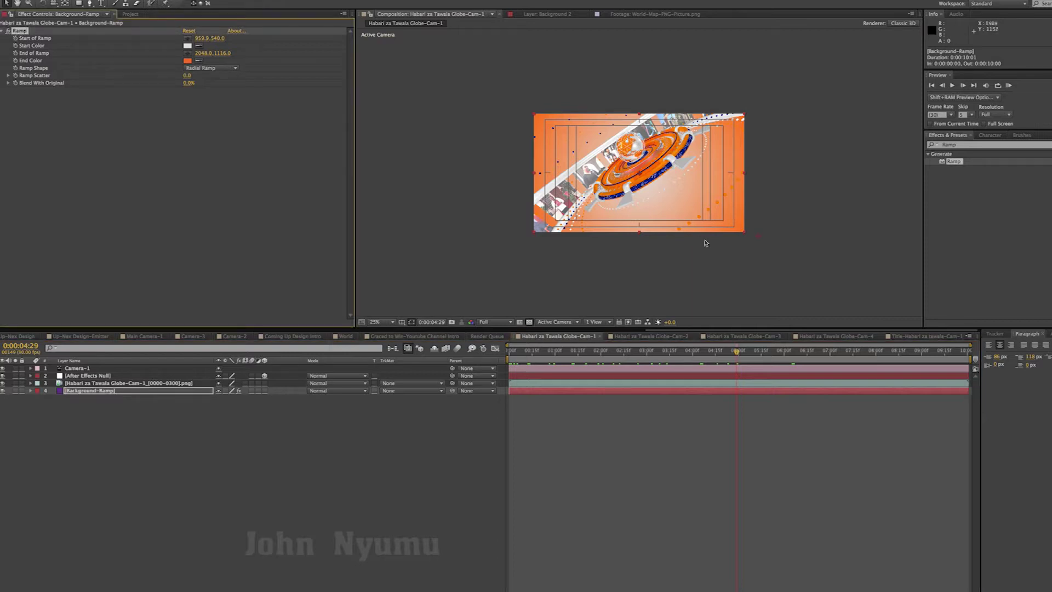
drag(761, 240, 717, 247)
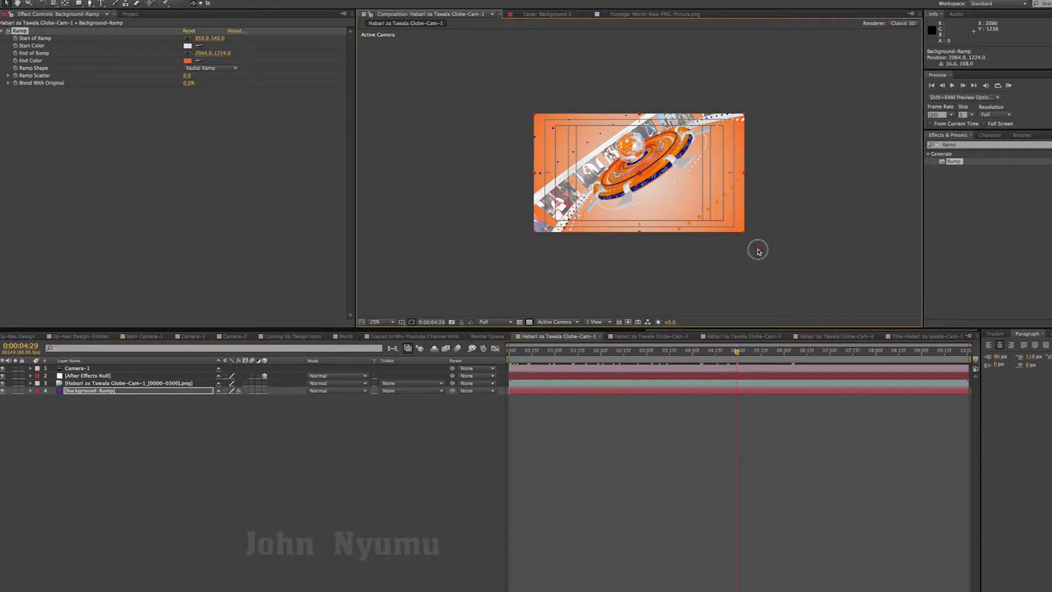
drag(709, 247, 704, 248)
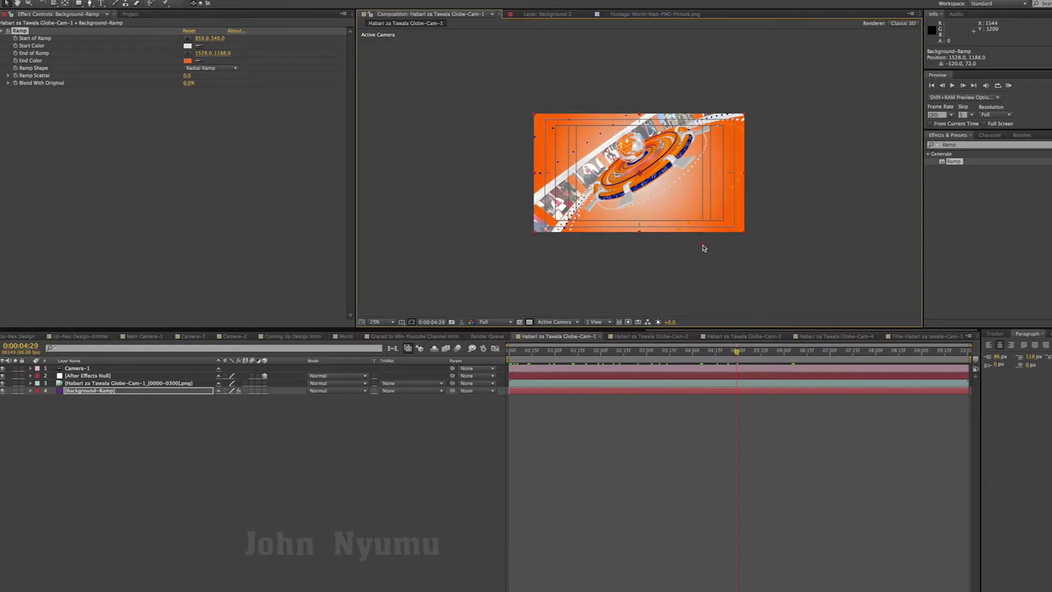
Fit the composition in the viewer, deselect, and scrub through the globe over the tighter ramp
click(380, 323)
click(395, 333)
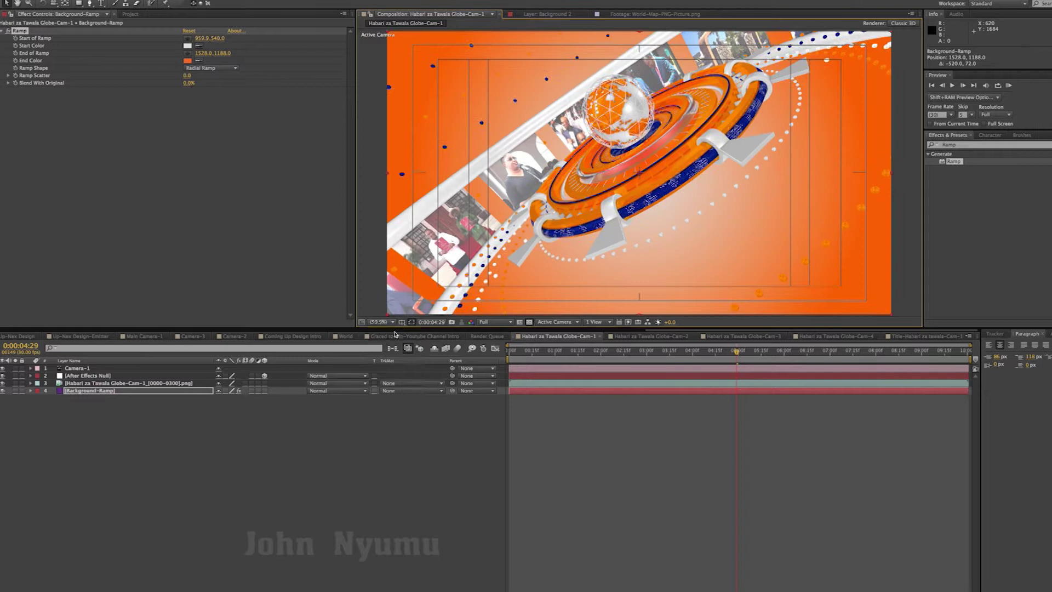
click(764, 458)
drag(735, 353, 507, 360)
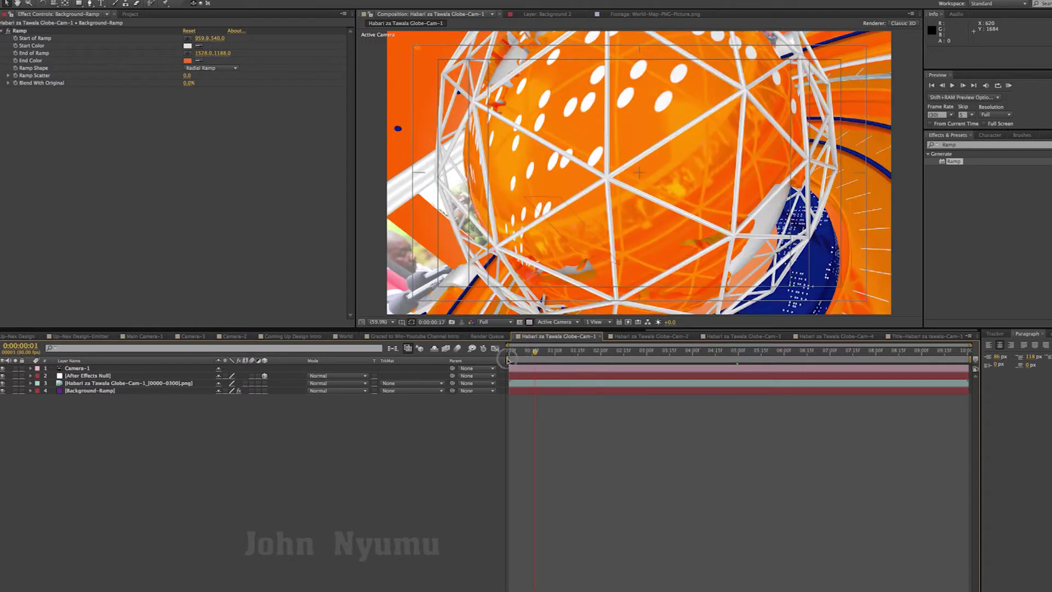
mouse_move(508, 360)
mouse_down()
mouse_move(881, 359)
mouse_move(711, 362)
mouse_up()
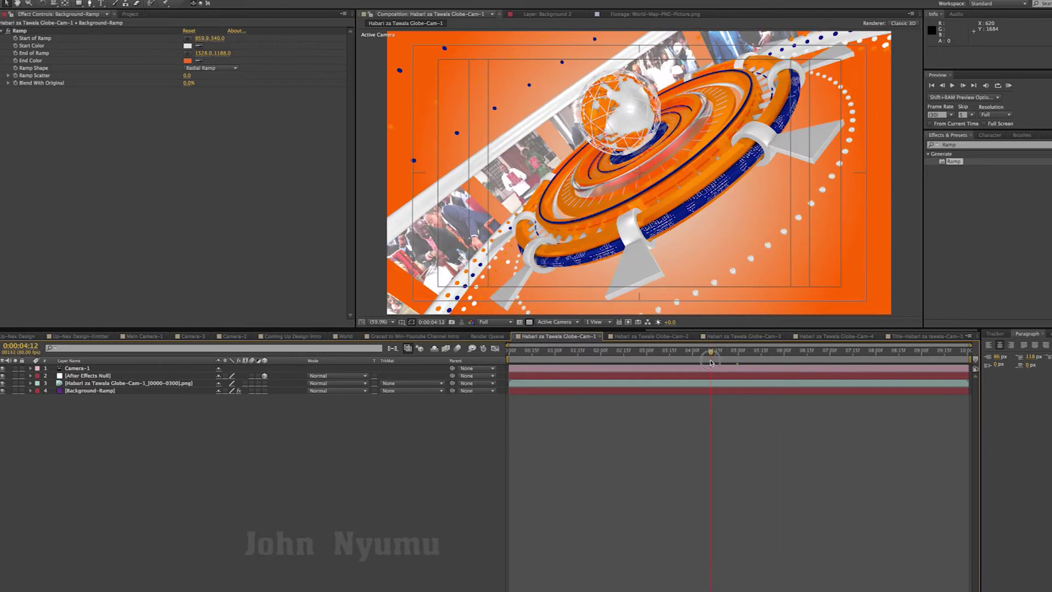
Duplicate the globe render layer and scale the copy to 150%
click(134, 383)
key(ctrl+d)
click(139, 393)
key(s)
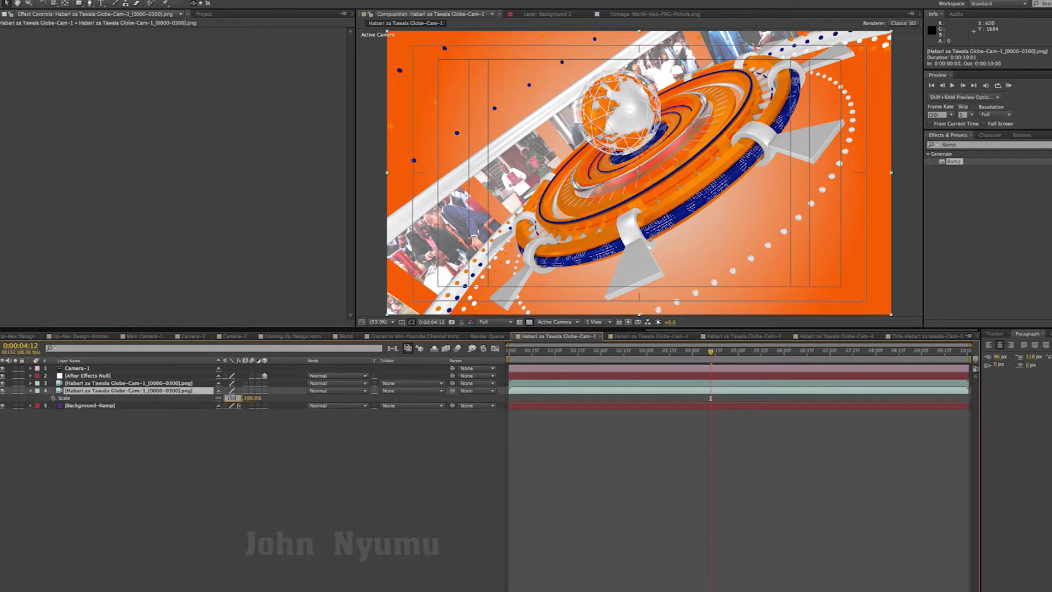
key(Return)
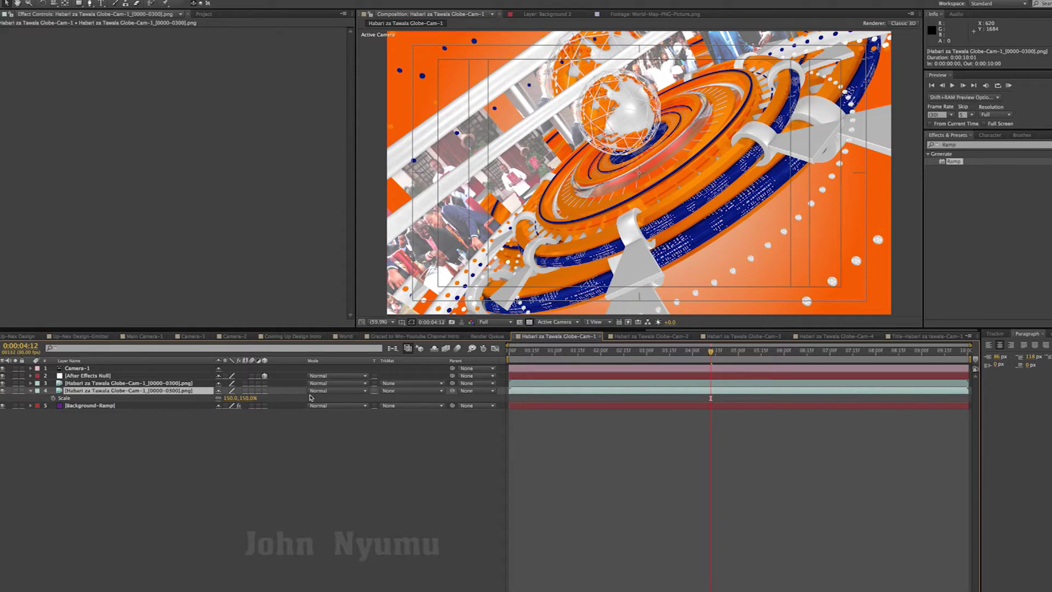
Blend the duplicate globe in Soft Light mode at 25% opacity
click(311, 391)
click(332, 416)
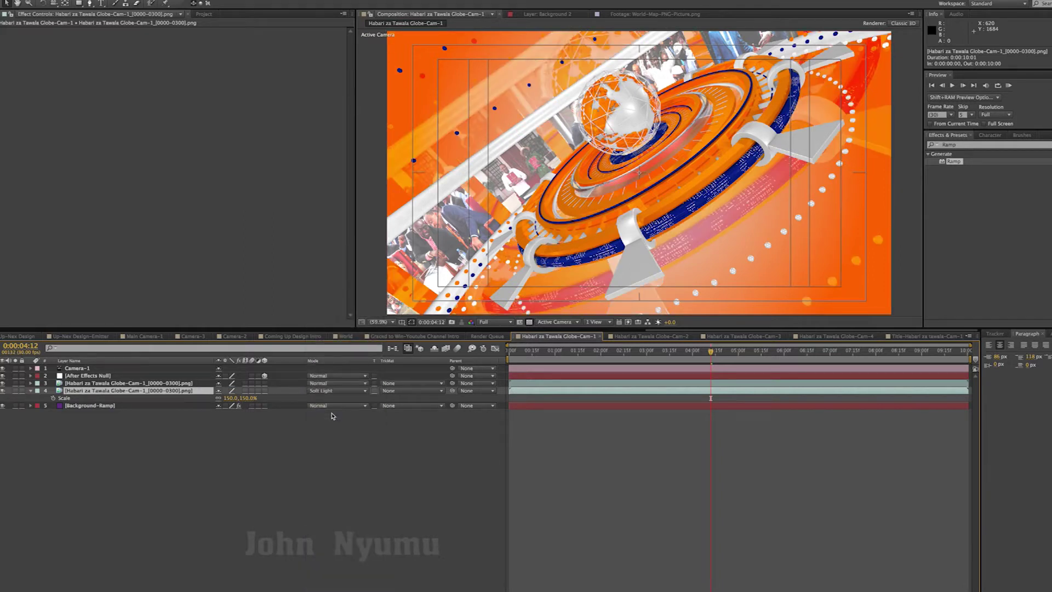
key(t)
click(223, 398)
click(237, 477)
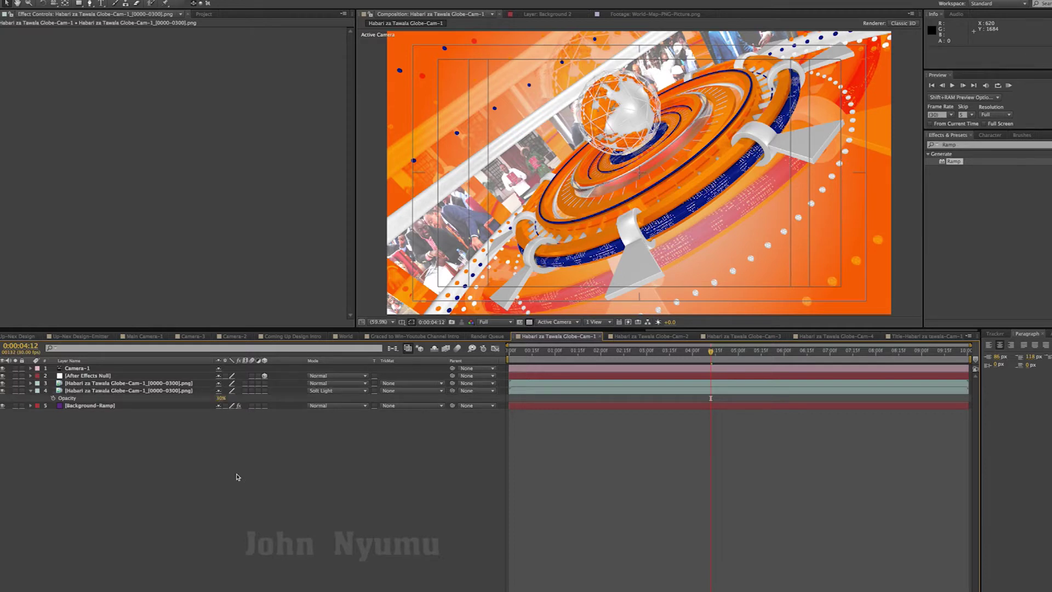
click(222, 399)
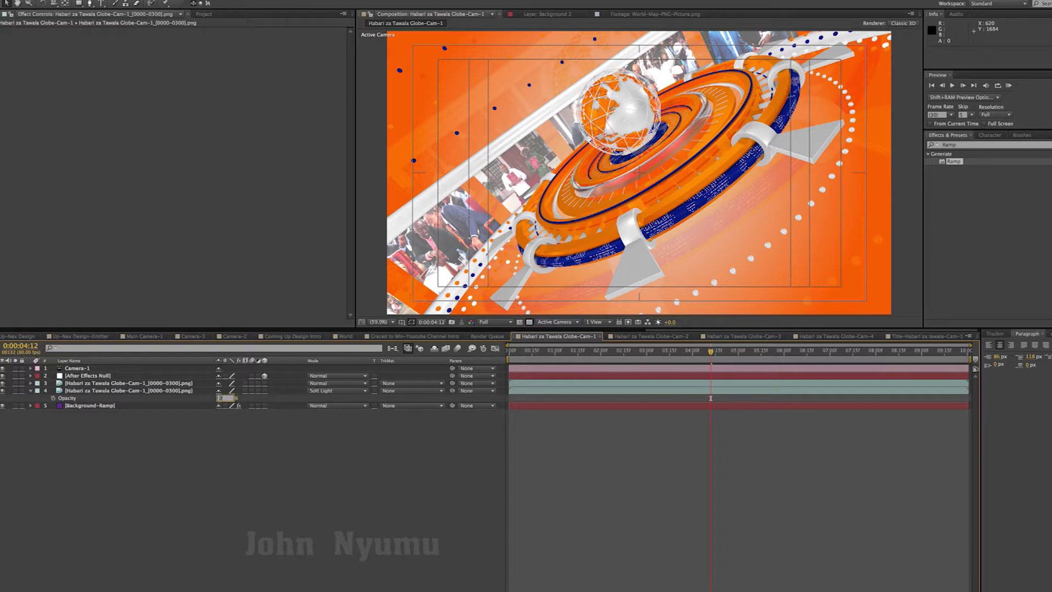
click(214, 497)
mouse_move(710, 353)
mouse_down()
mouse_move(588, 356)
mouse_move(934, 363)
mouse_up()
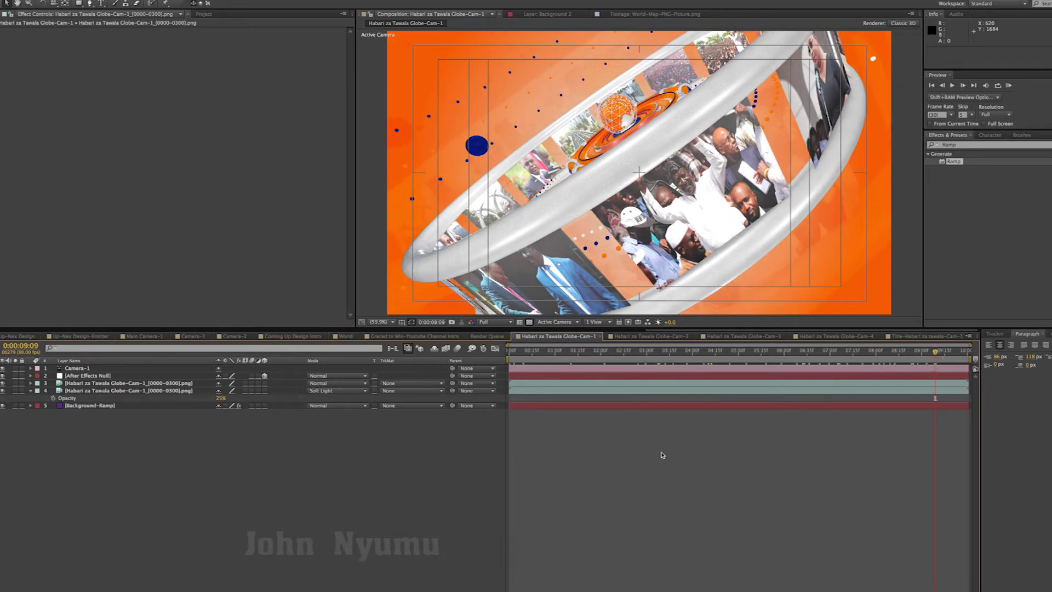
key(comma)
Scale the Soft Light globe duplicate up to 200%, with the viewer set to Fit
click(572, 393)
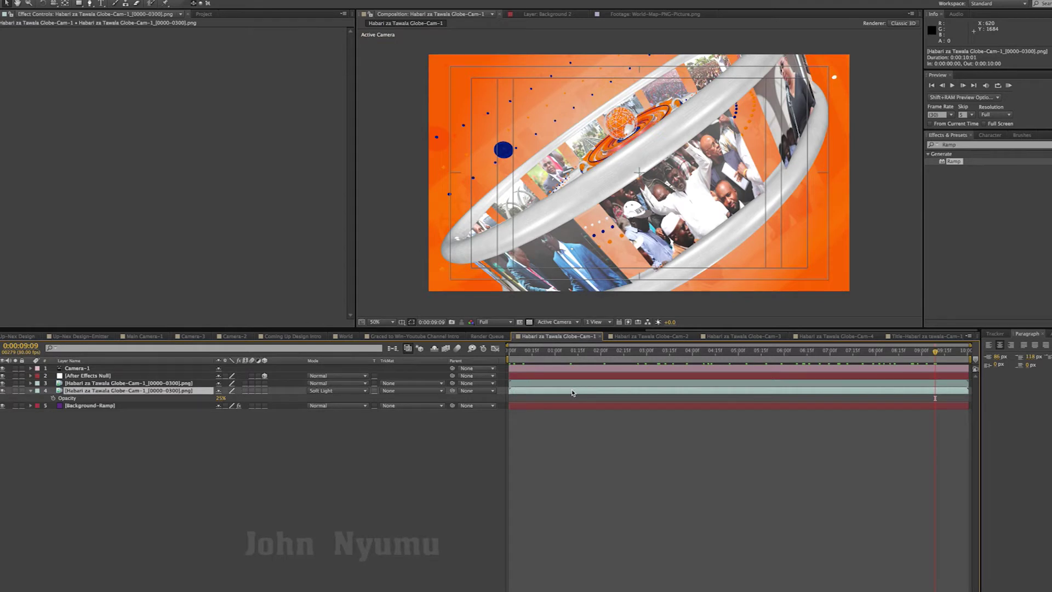
key(comma)
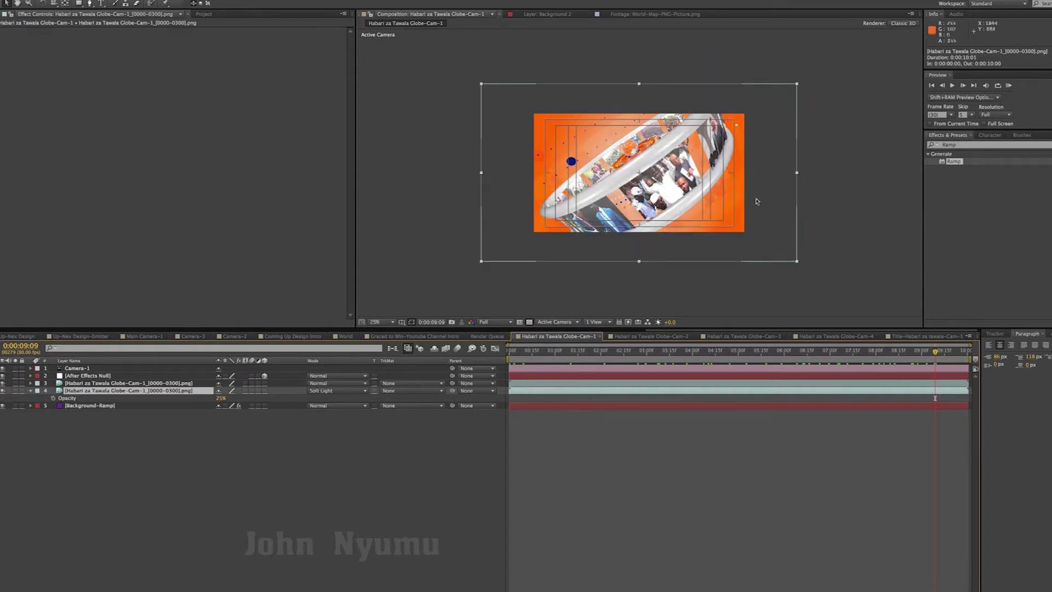
click(780, 195)
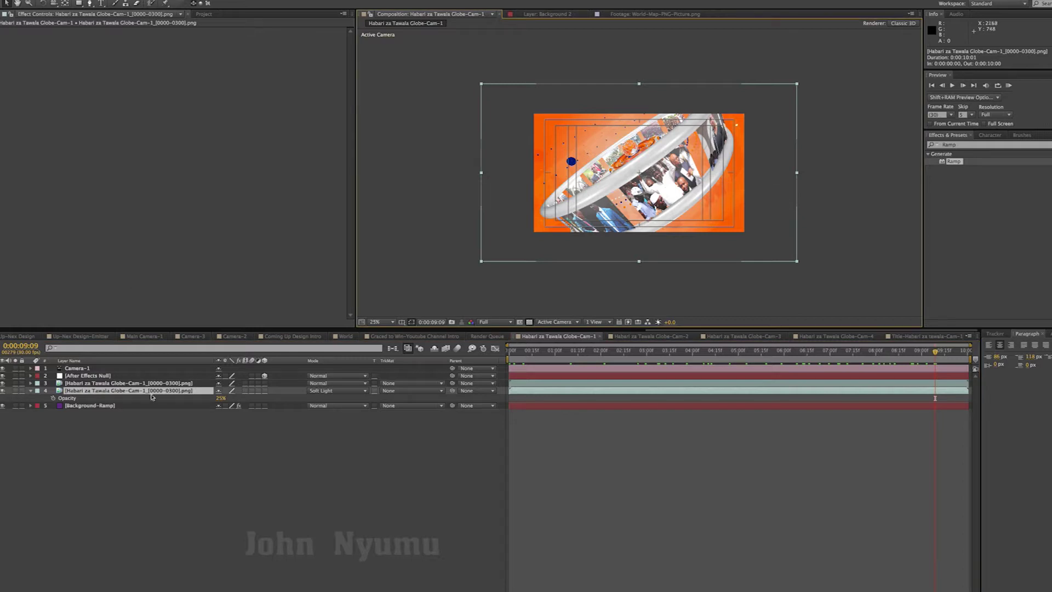
key(s)
click(232, 398)
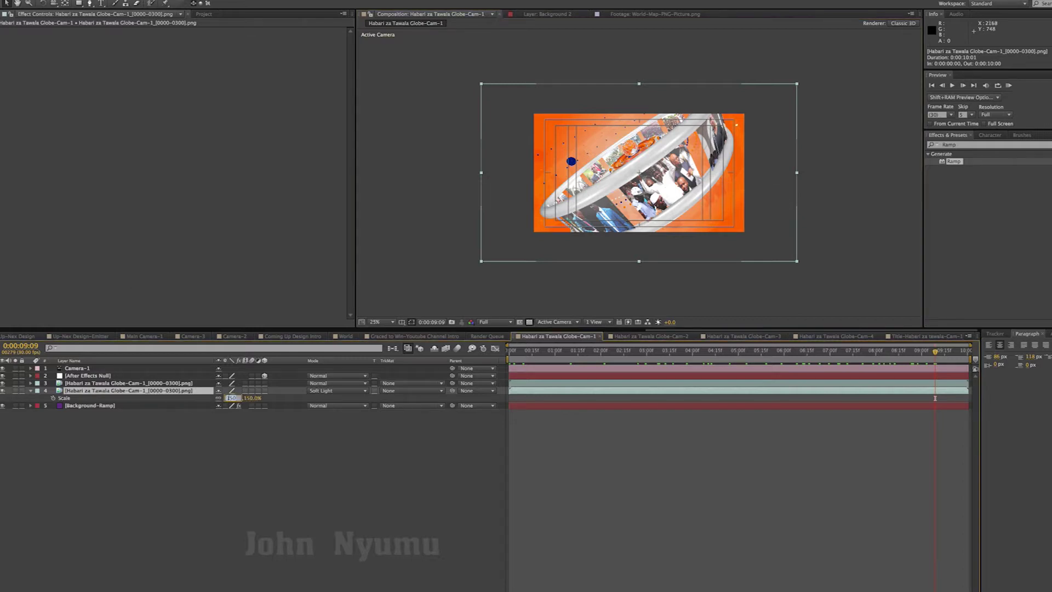
click(230, 488)
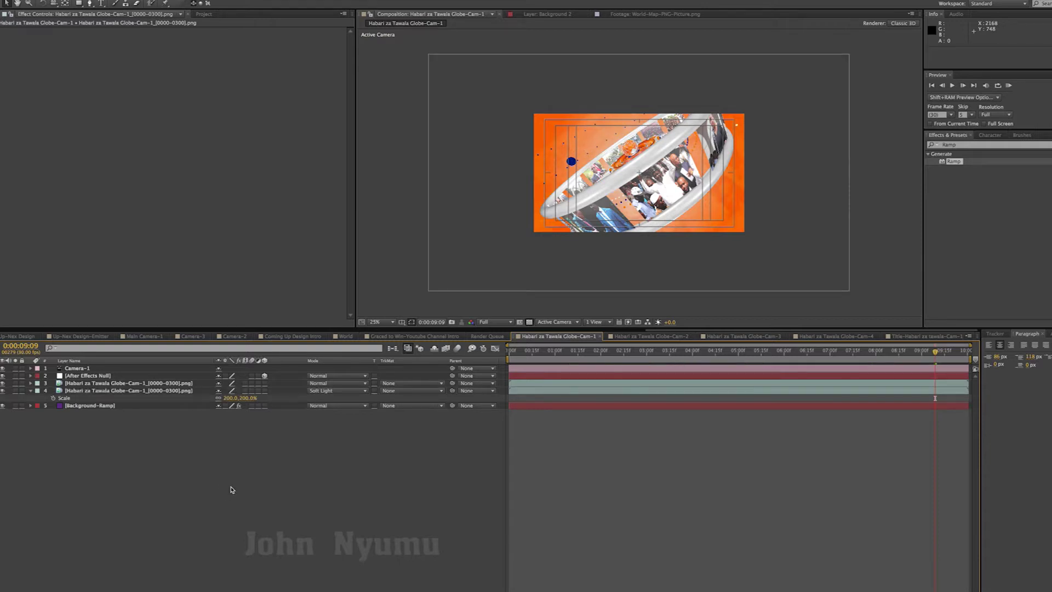
click(379, 322)
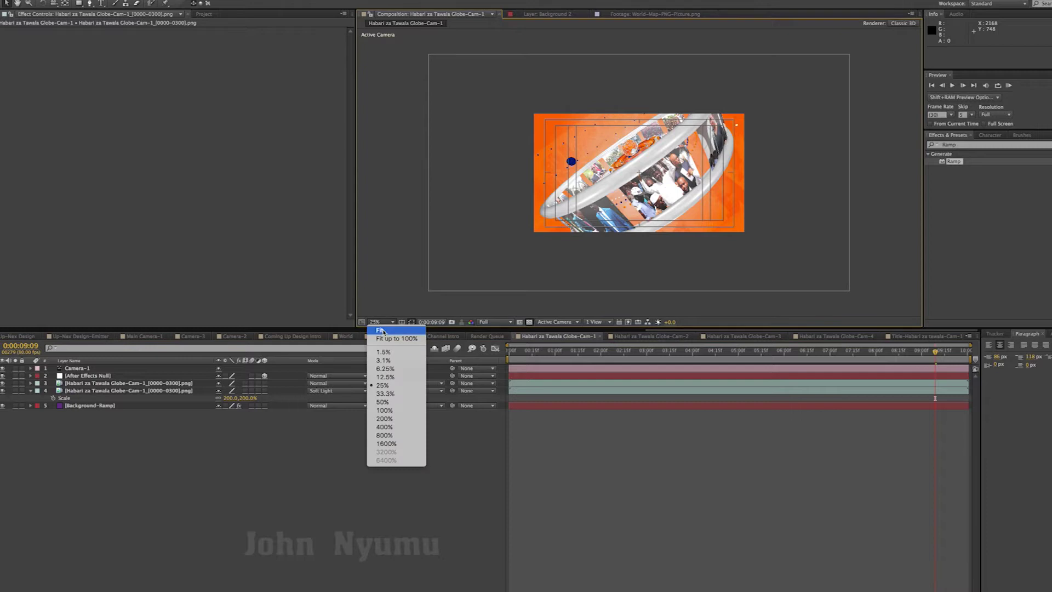
click(384, 333)
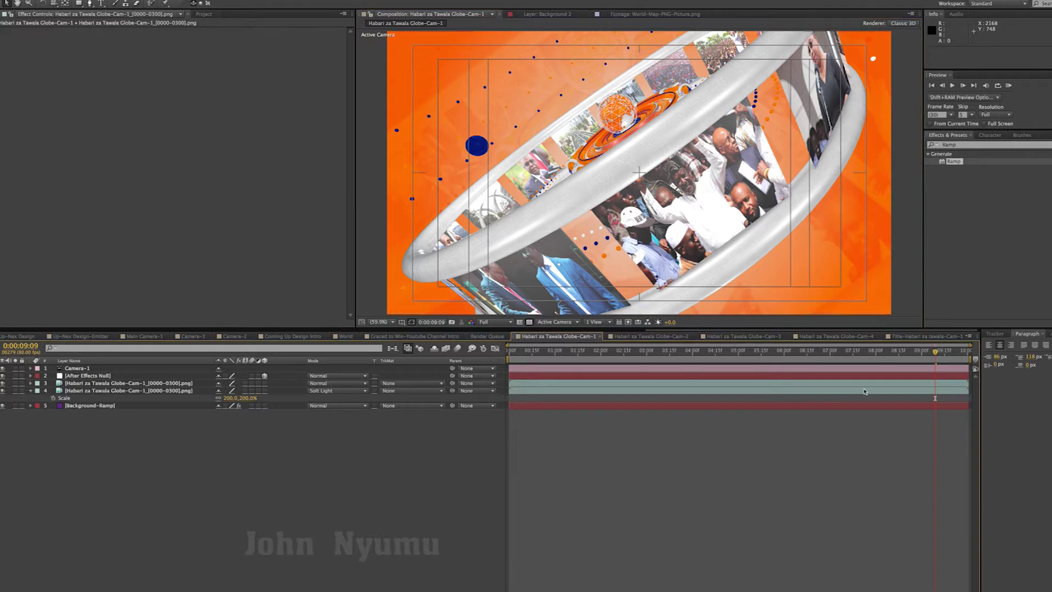
mouse_move(937, 353)
mouse_down()
mouse_move(627, 359)
mouse_move(758, 356)
mouse_up()
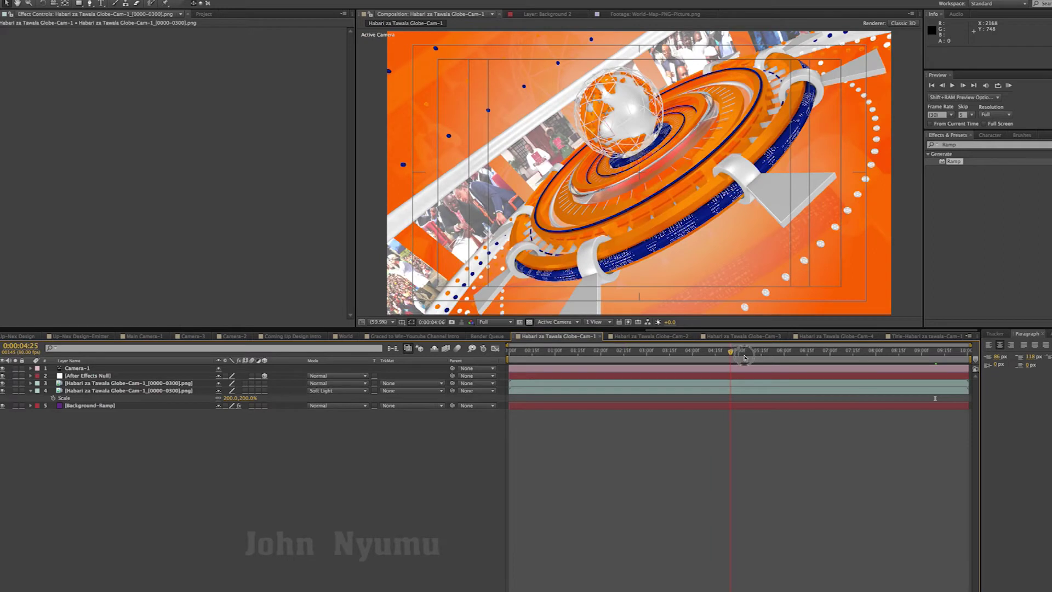
Place 4k virtual news background.mp4 from the Project panel above Background-Ramp
click(204, 14)
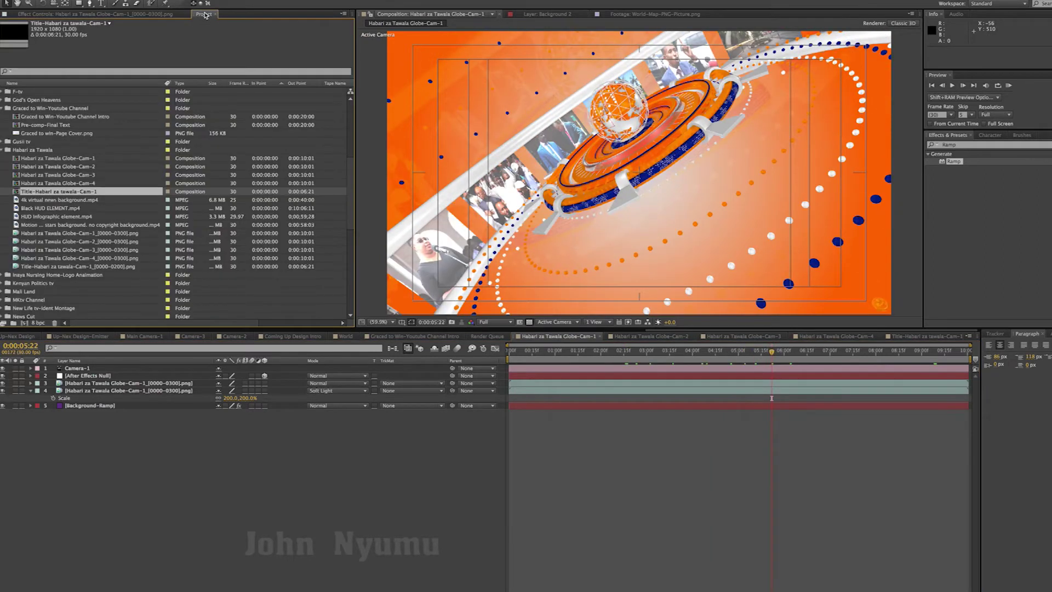
click(57, 201)
drag(58, 201, 105, 401)
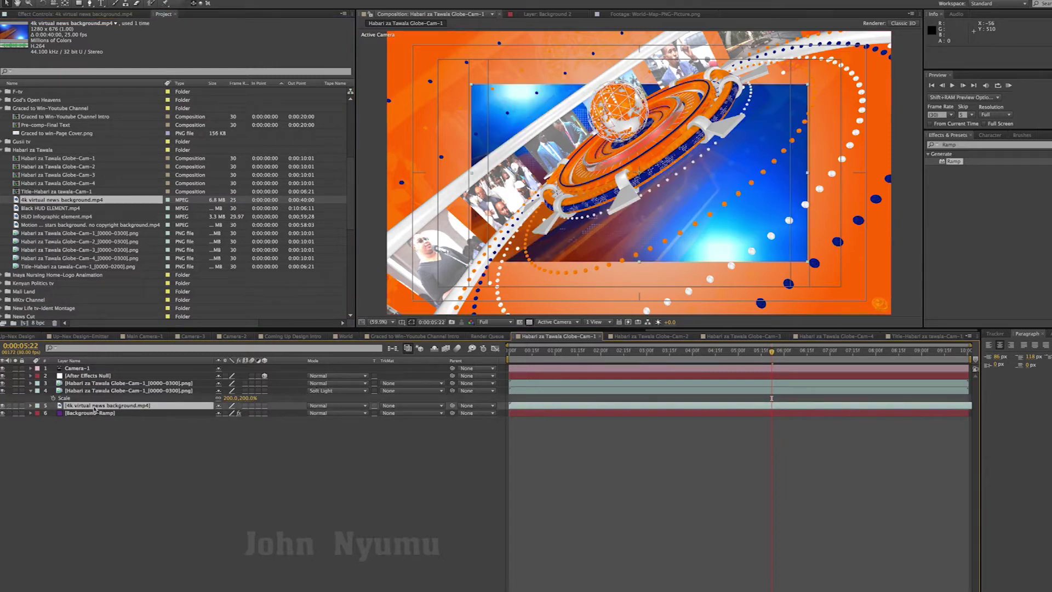
Fit the news background layer to the comp and blend it in Soft Light
right_click(96, 407)
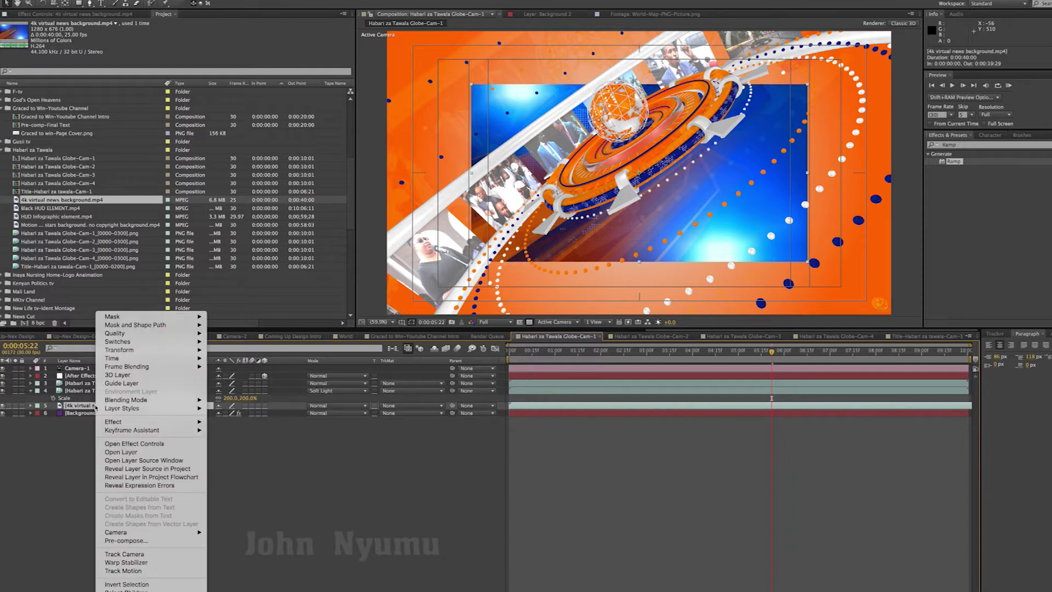
mouse_move(99, 408)
mouse_move(129, 351)
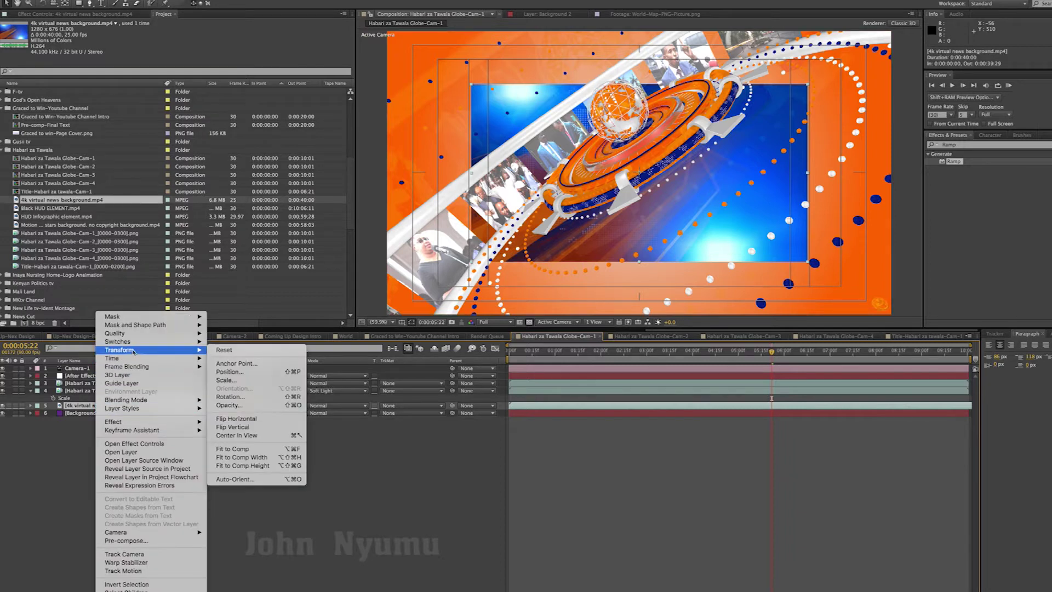
click(249, 449)
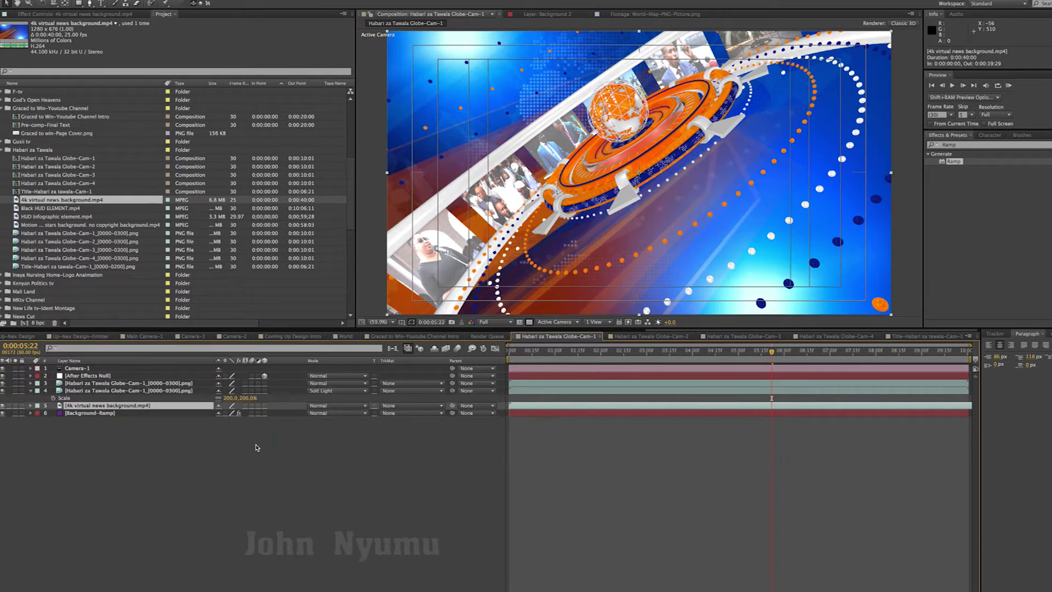
click(329, 406)
click(328, 414)
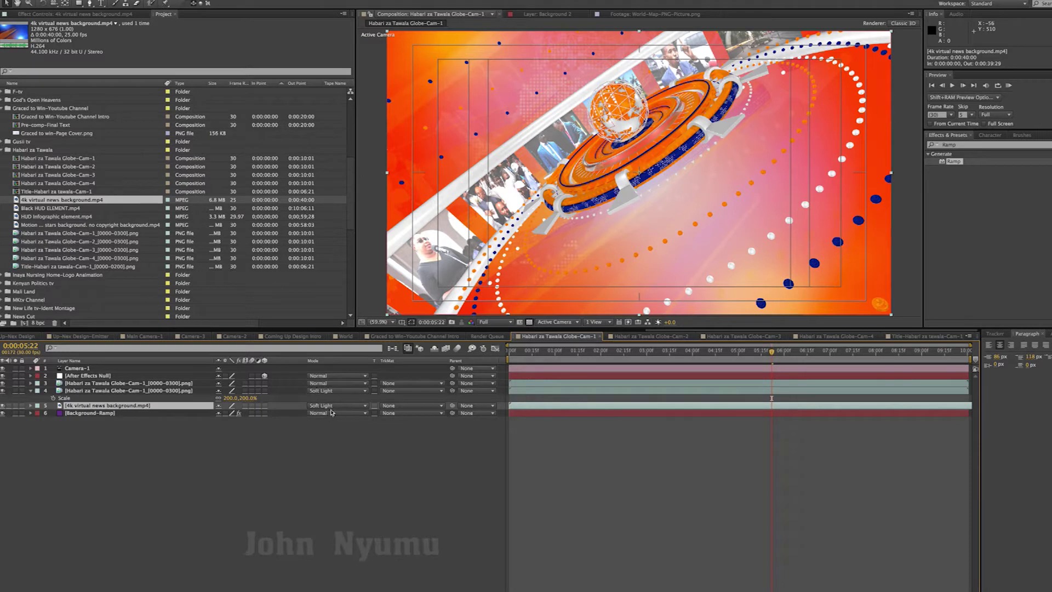
click(331, 406)
Set the news background back to Normal blending and apply CC Toner to it
click(340, 253)
text(c)
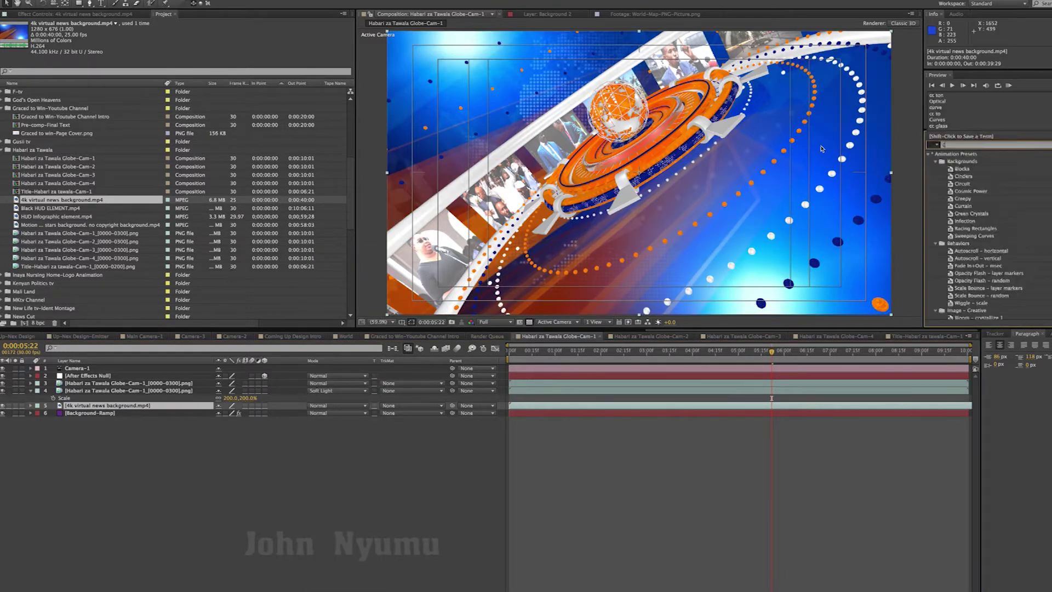
text(c)
text( ton)
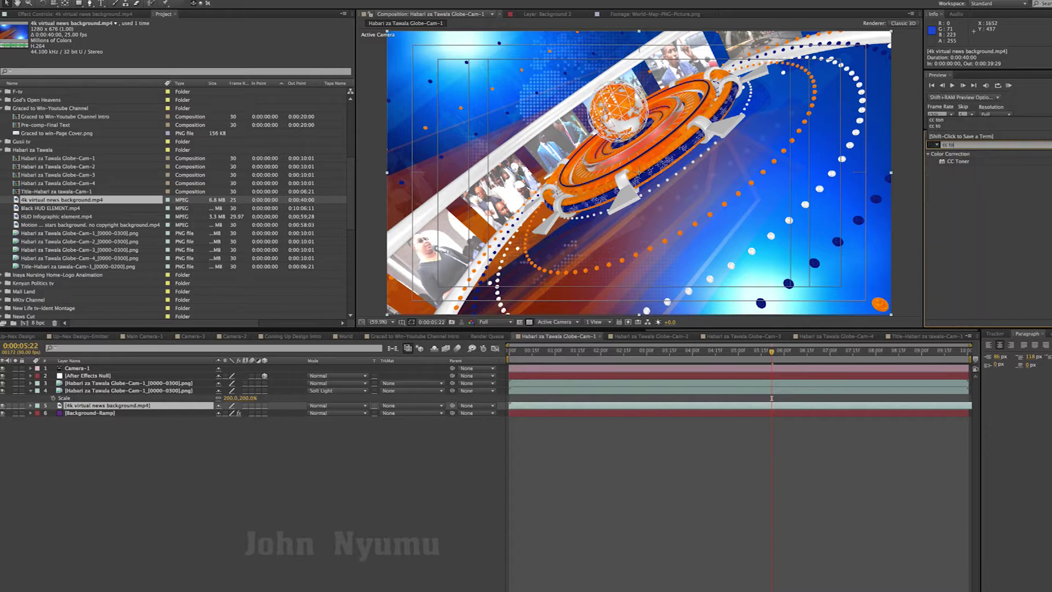
double_click(959, 161)
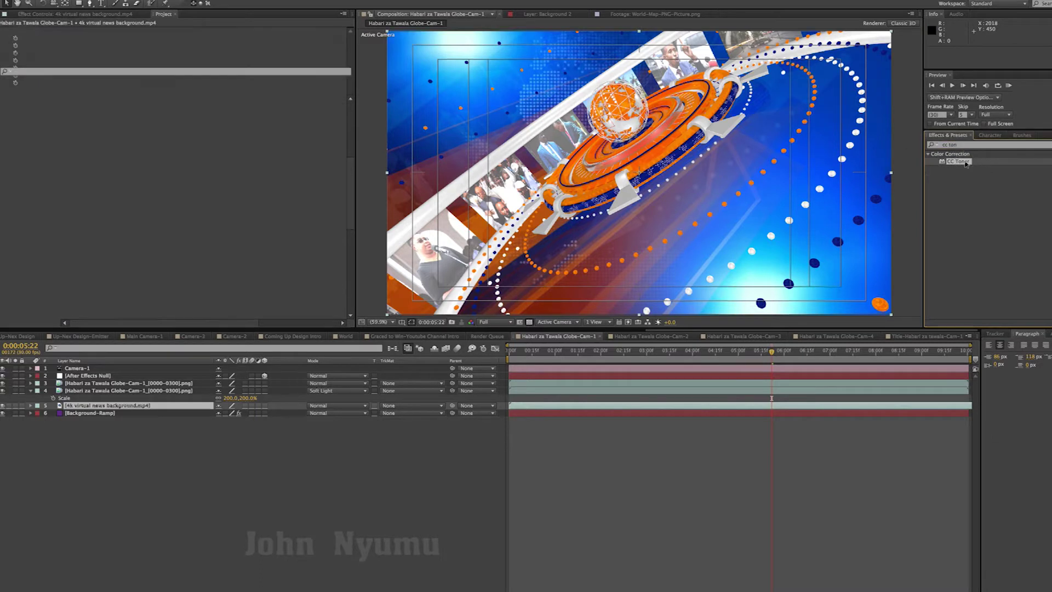
Copy the Background-Ramp's End Color hex value FF6600
click(101, 413)
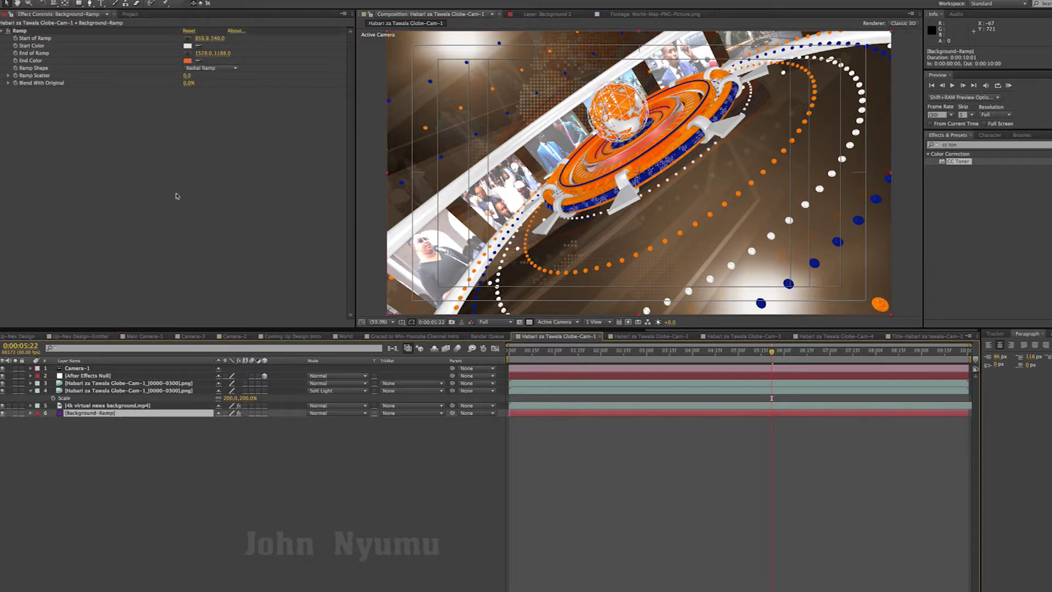
click(188, 61)
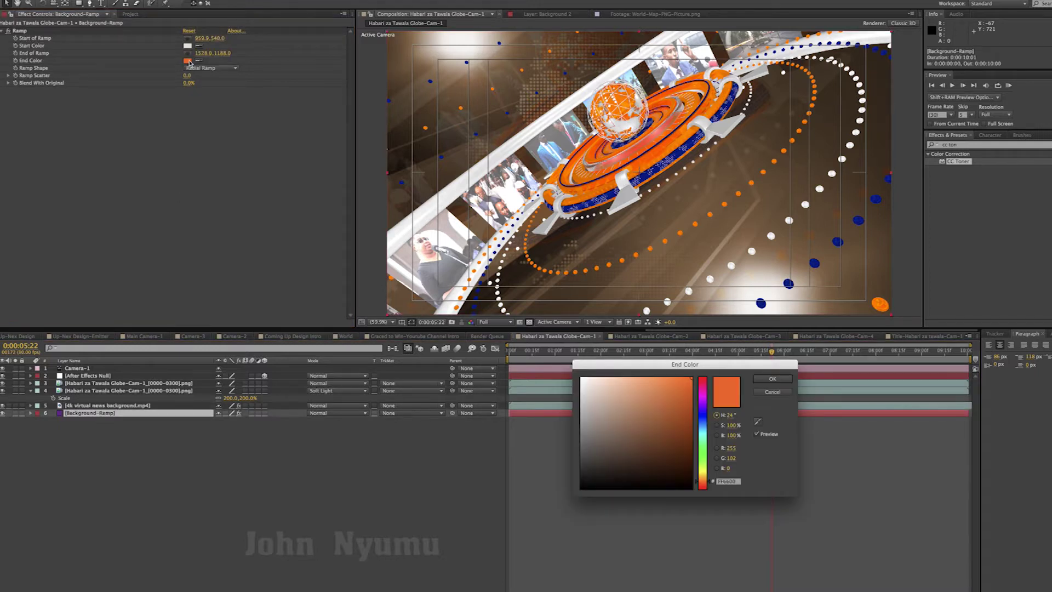
click(728, 482)
right_click(732, 481)
click(752, 515)
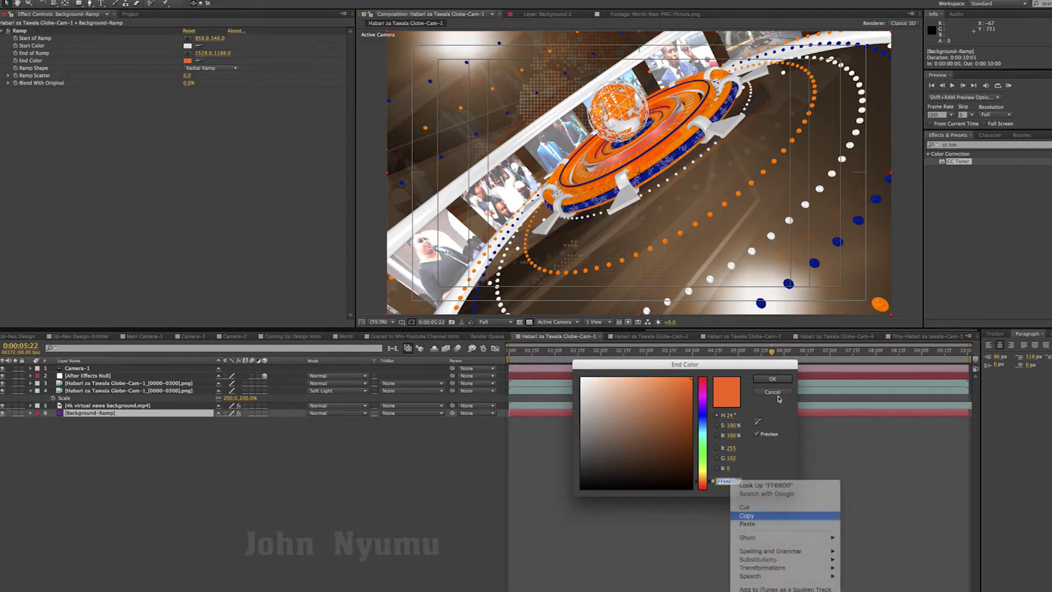
click(773, 392)
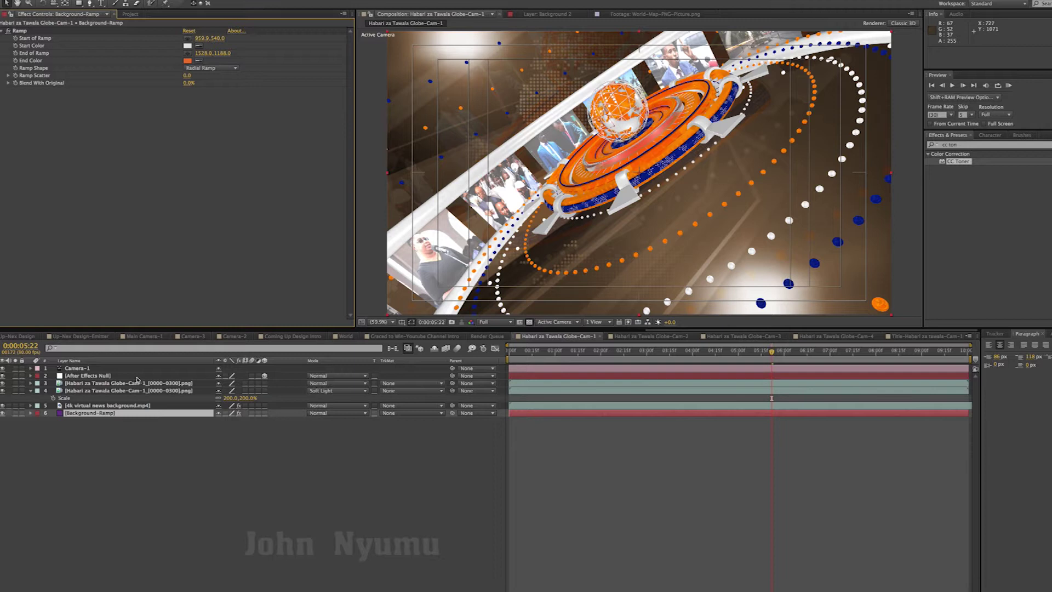
Set CC Toner's Midtones colour to orange FF6600
click(107, 406)
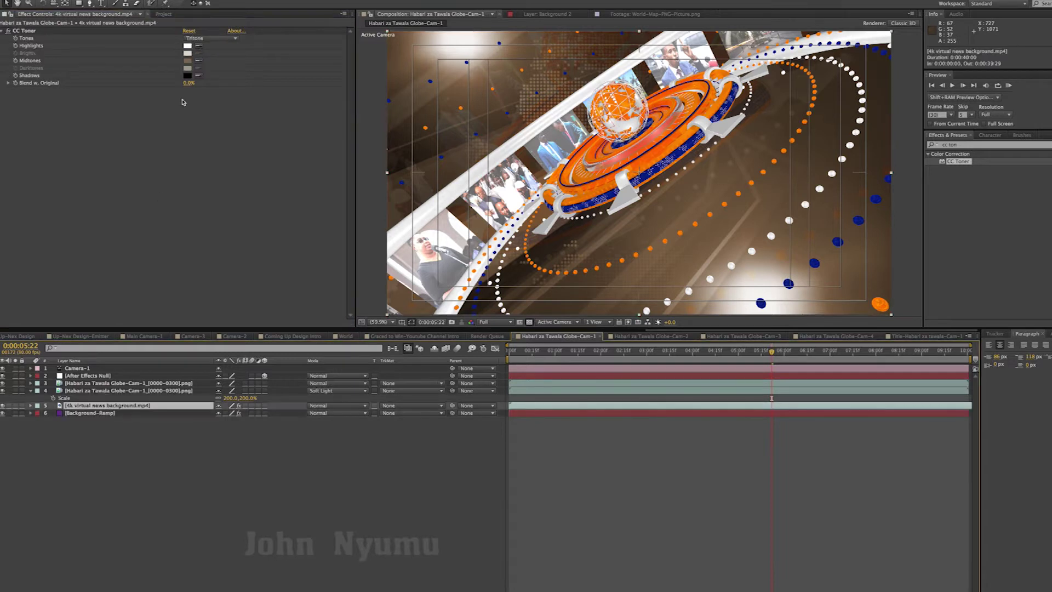
click(189, 61)
click(729, 481)
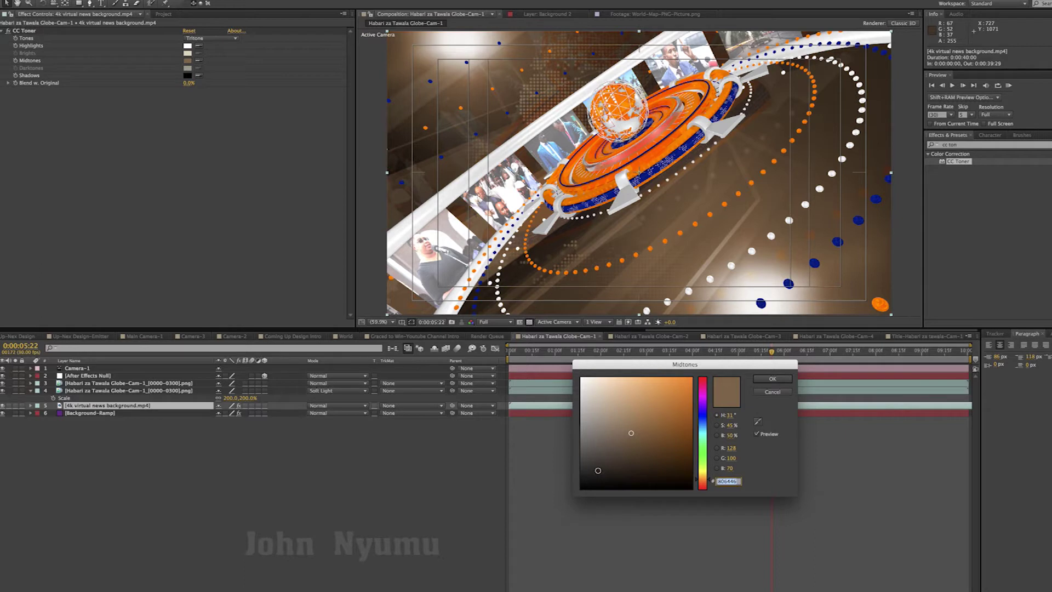
text(ff6600)
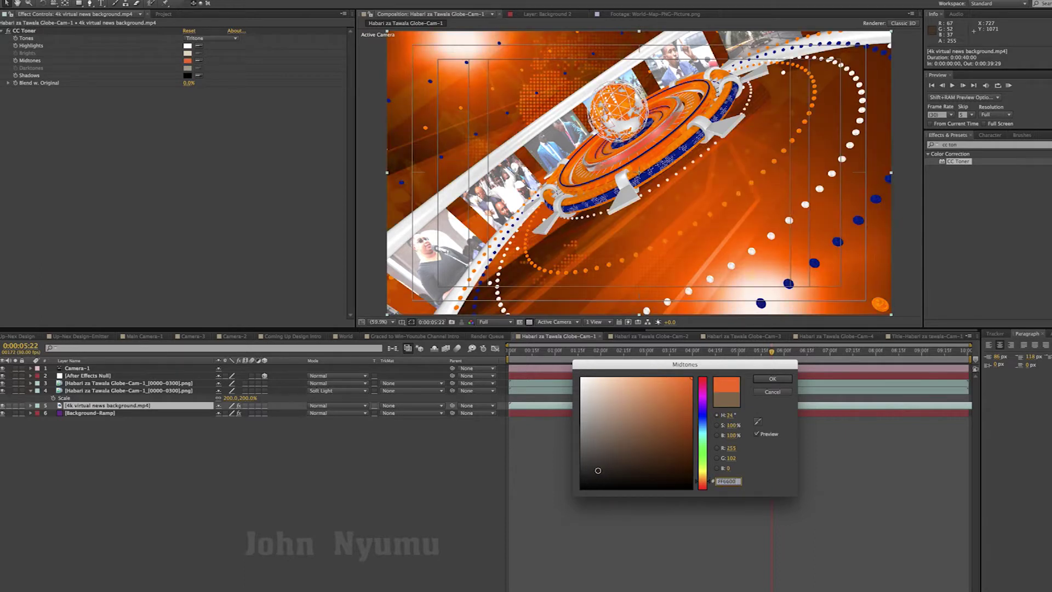
click(774, 380)
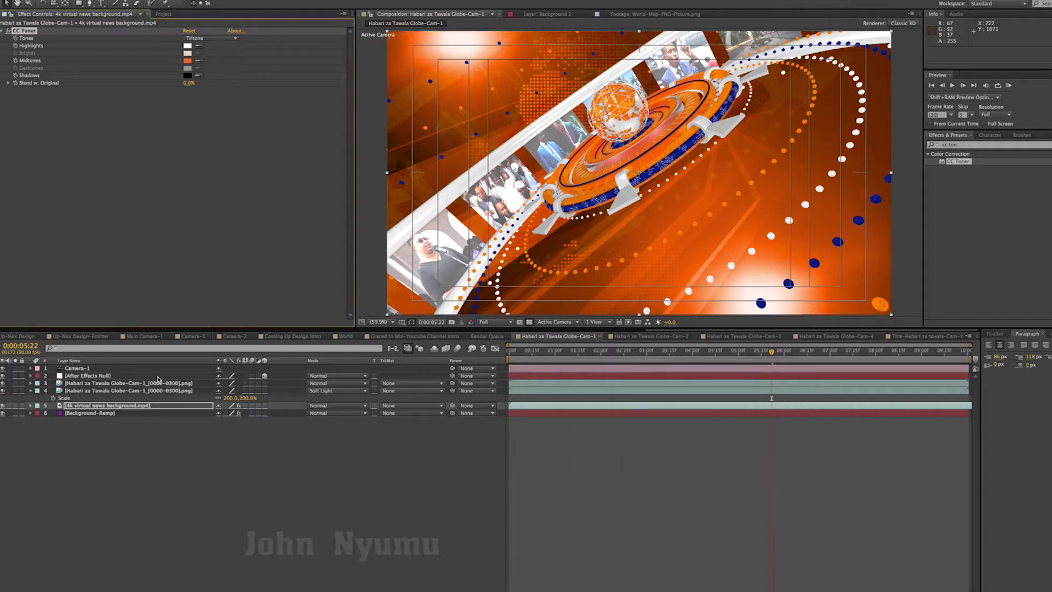
click(91, 414)
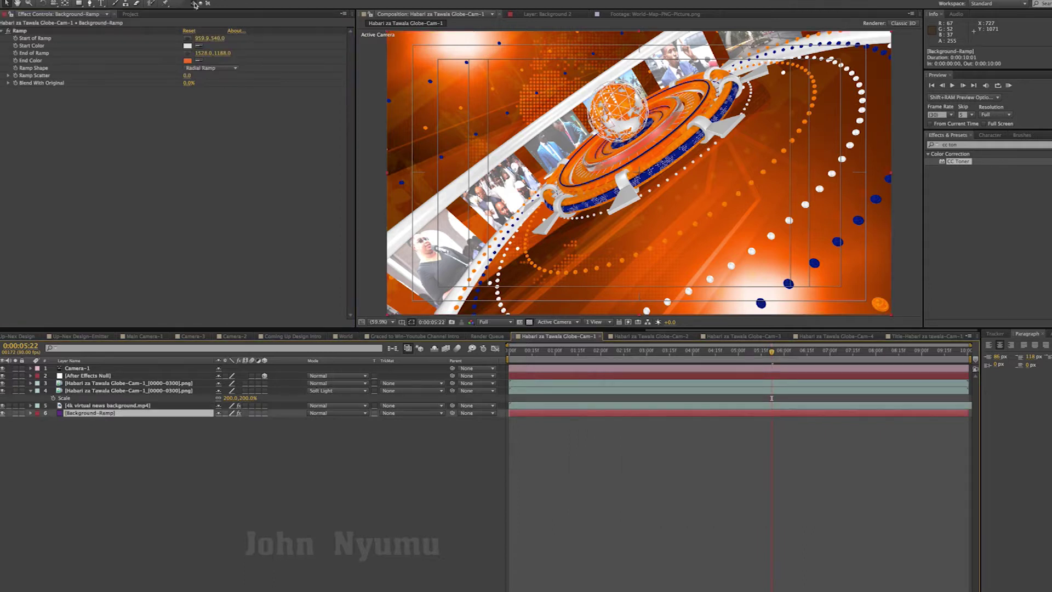
Copy the Background-Ramp's Start Color hex value E0E0E0
click(187, 46)
click(735, 482)
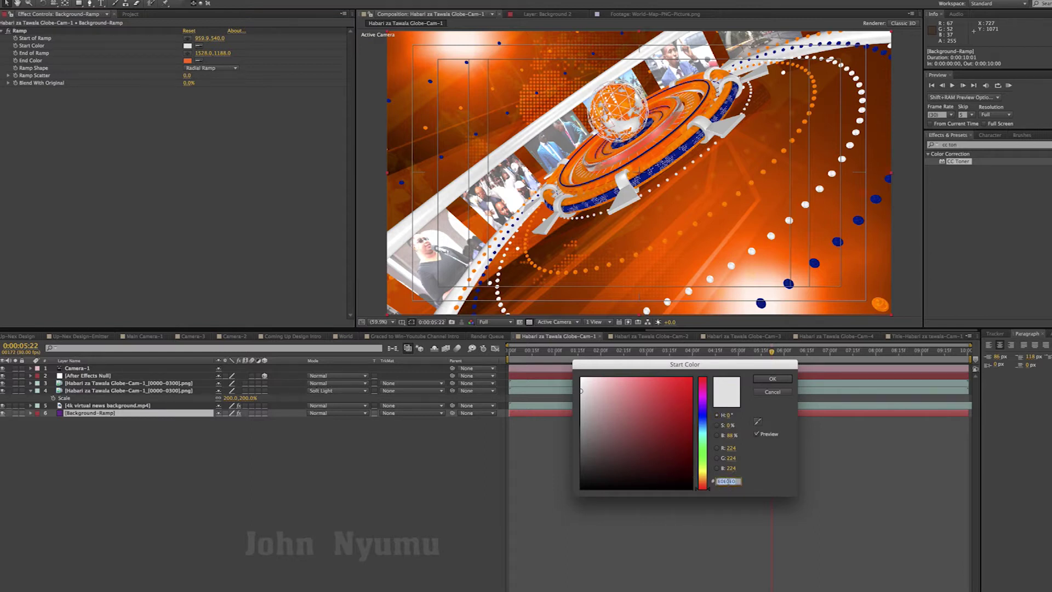
right_click(729, 482)
click(761, 518)
click(777, 392)
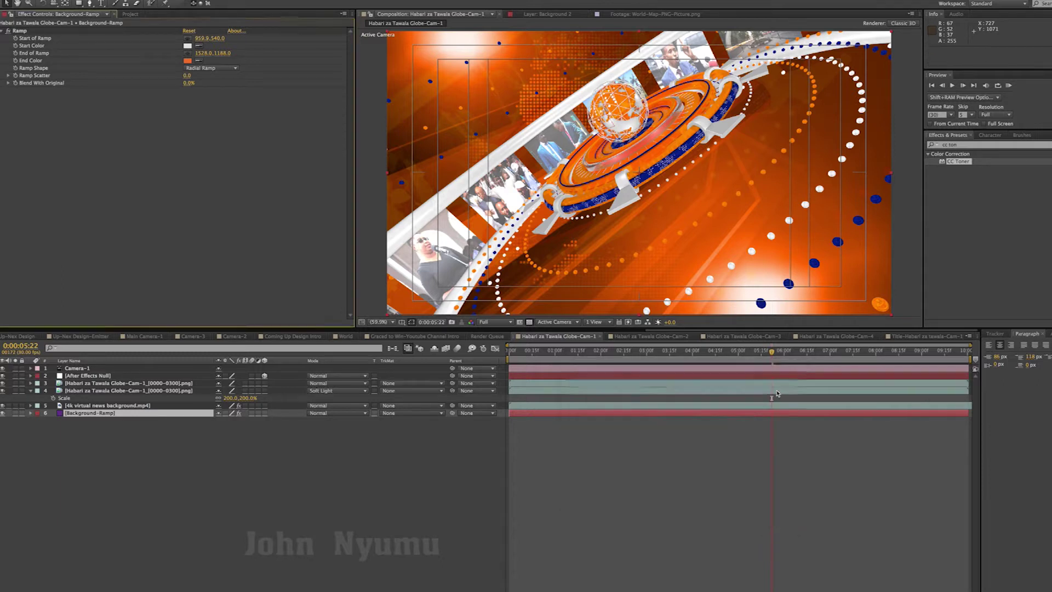
Set CC Toner's Shadows to light grey E0E0E0 and start the video 9 frames earlier
click(115, 406)
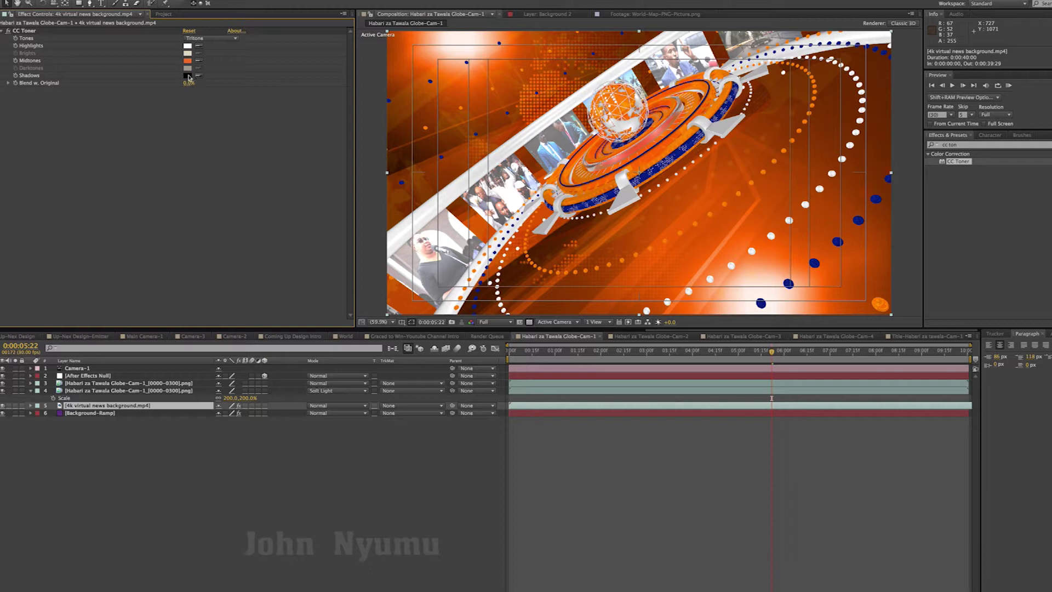
click(188, 75)
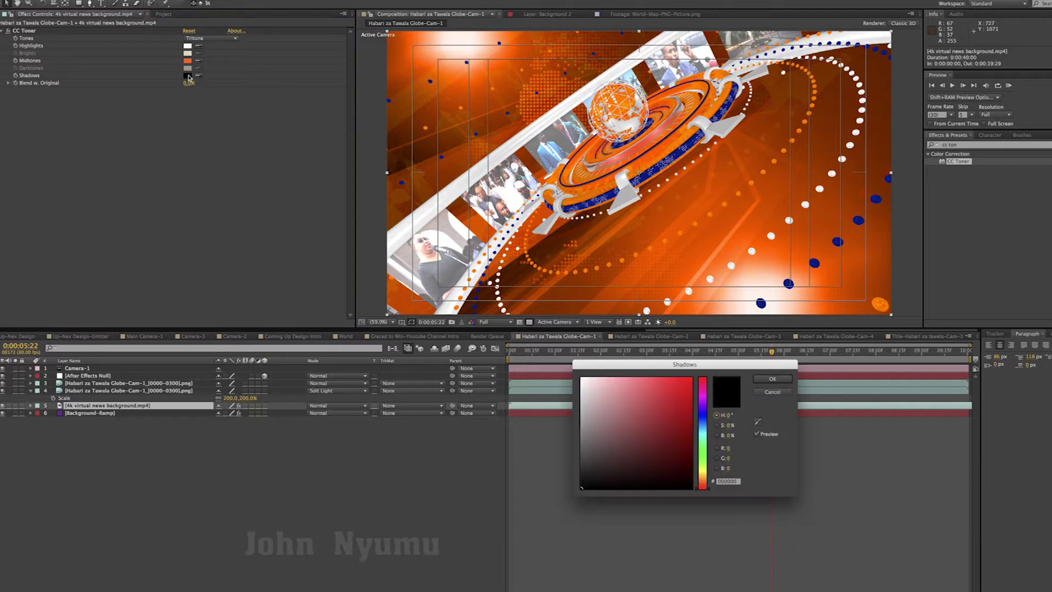
click(739, 484)
click(582, 390)
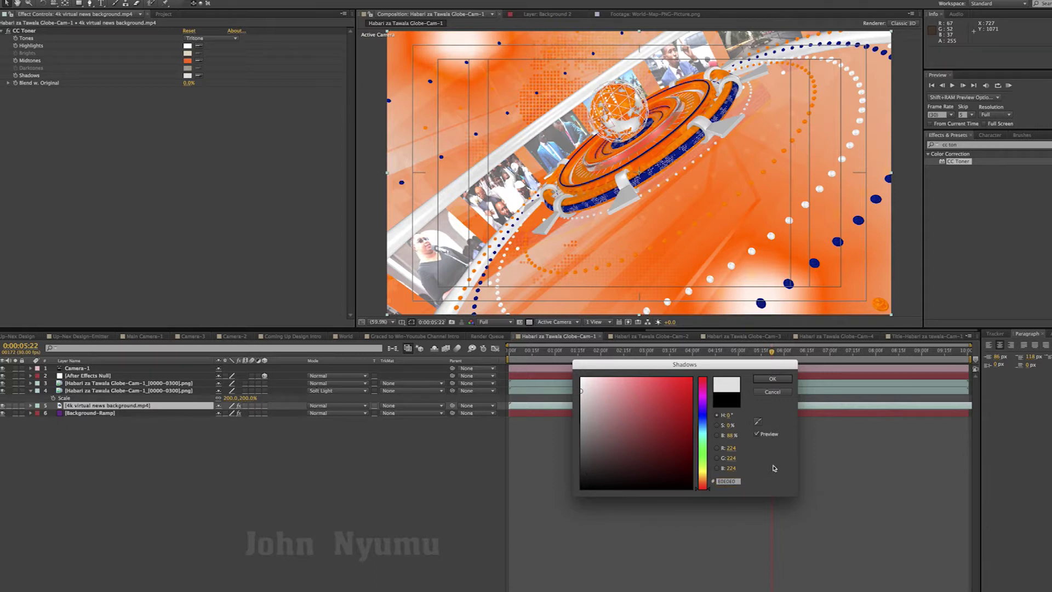
click(772, 379)
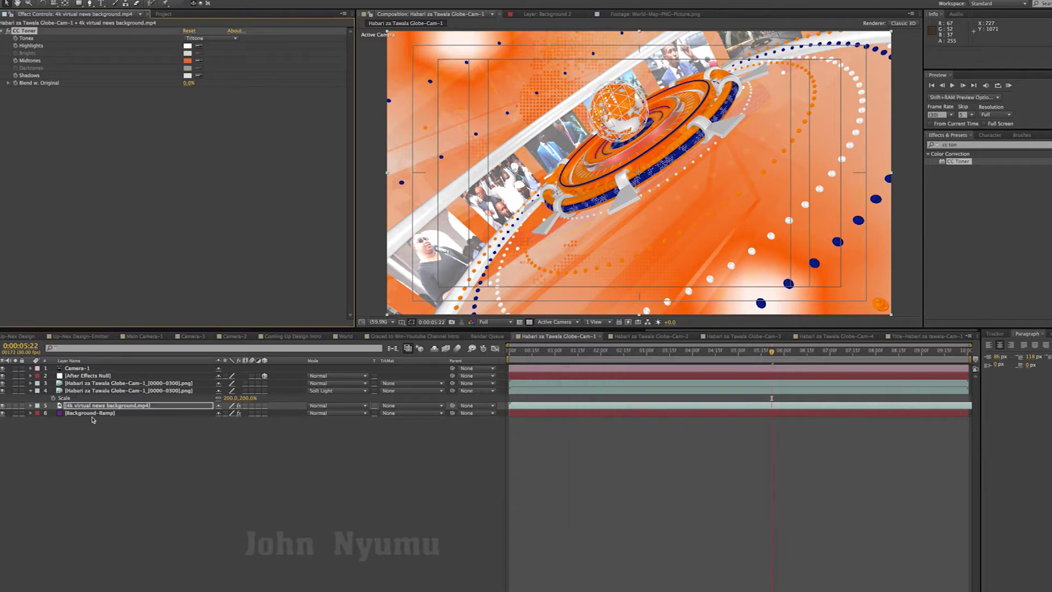
click(98, 406)
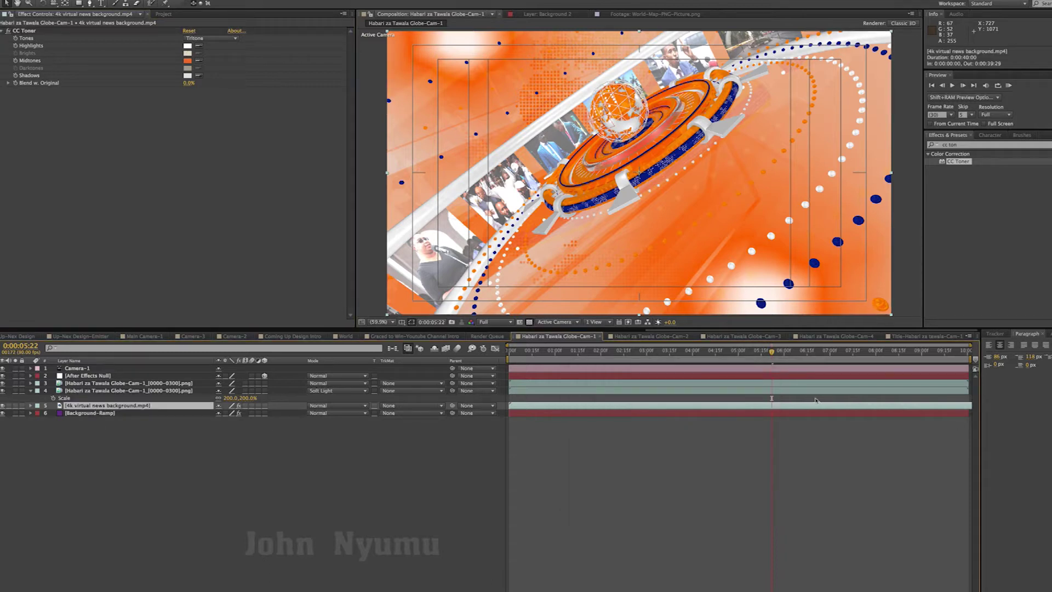
drag(825, 407, 811, 401)
click(516, 350)
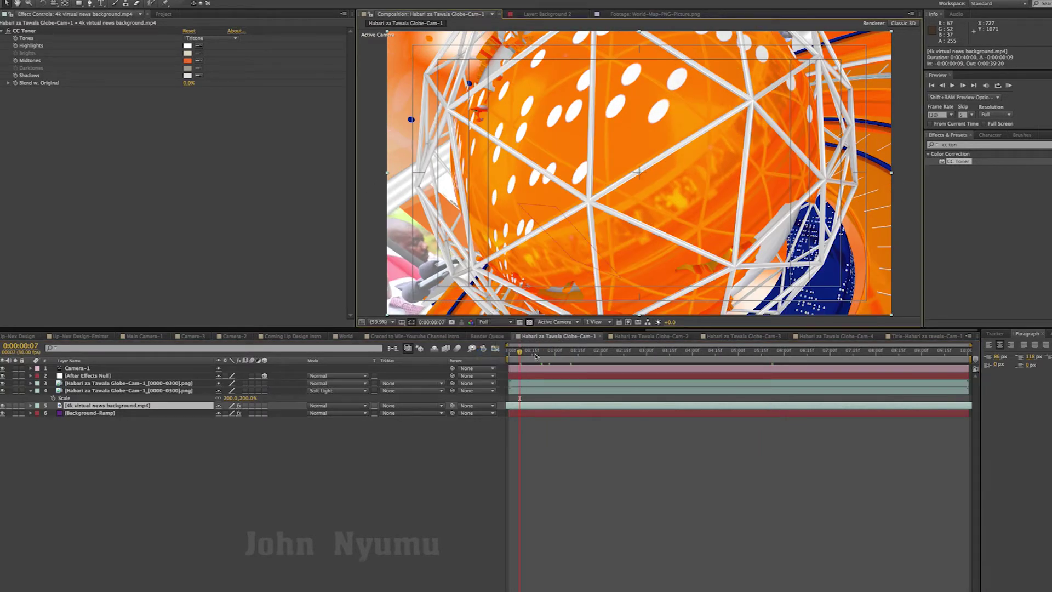
drag(519, 351, 773, 359)
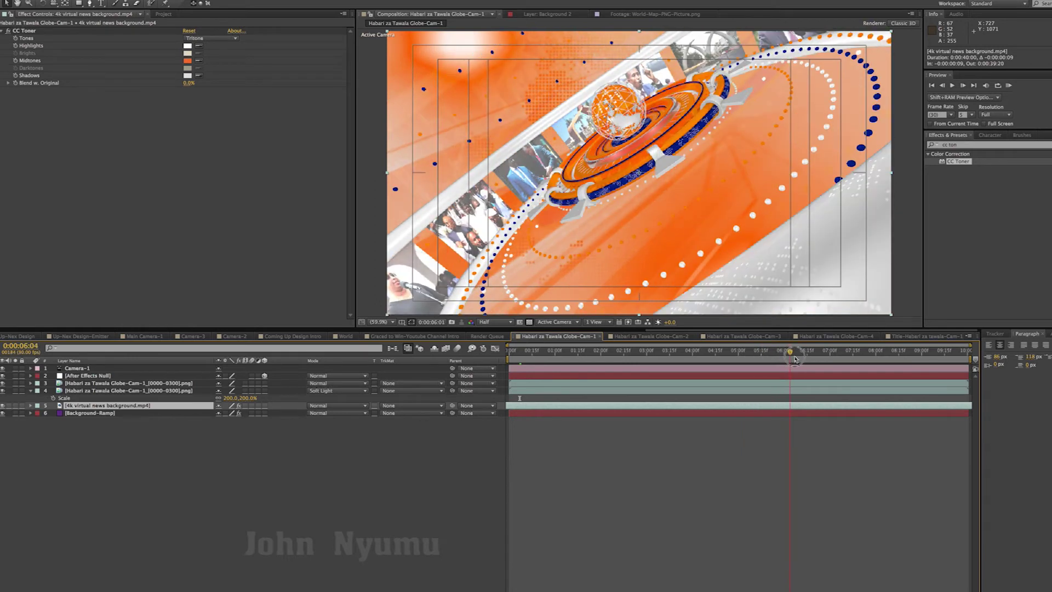
key(KP_0)
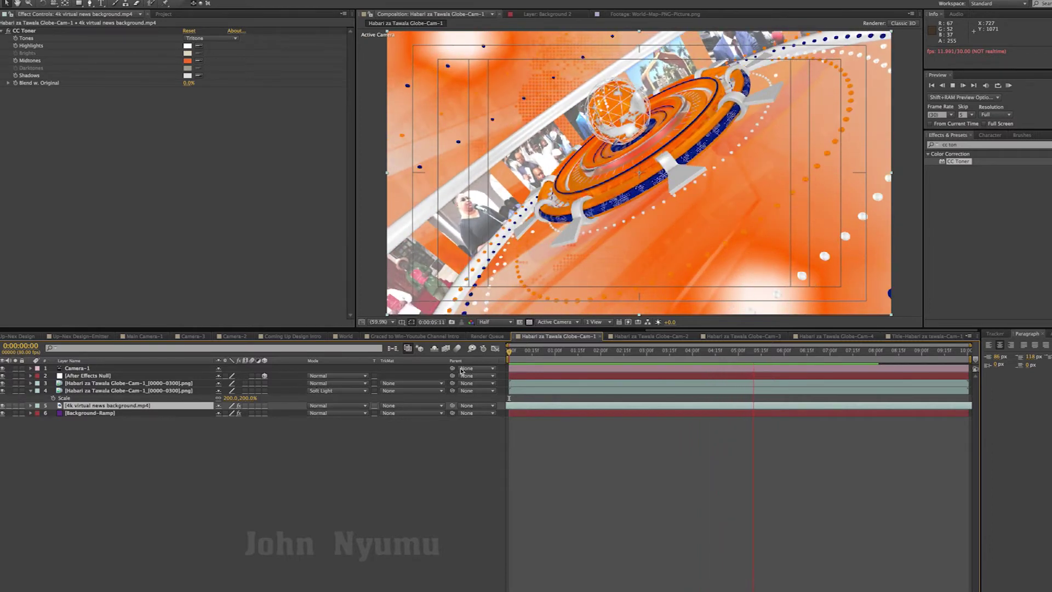
Compare the toner on and off, then blend the news background in Soft Light
key(space)
click(90, 407)
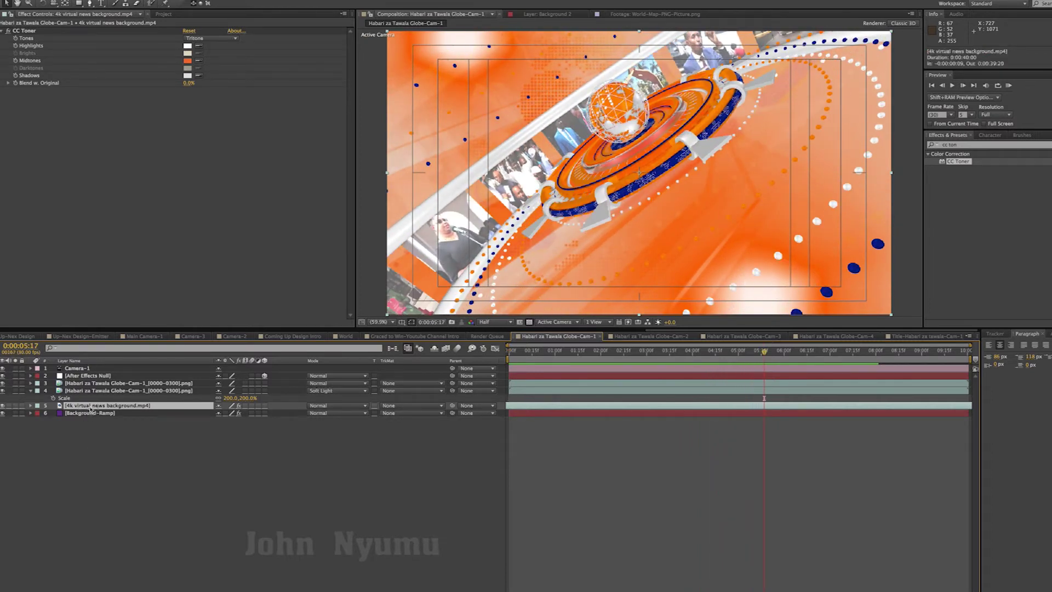
click(9, 32)
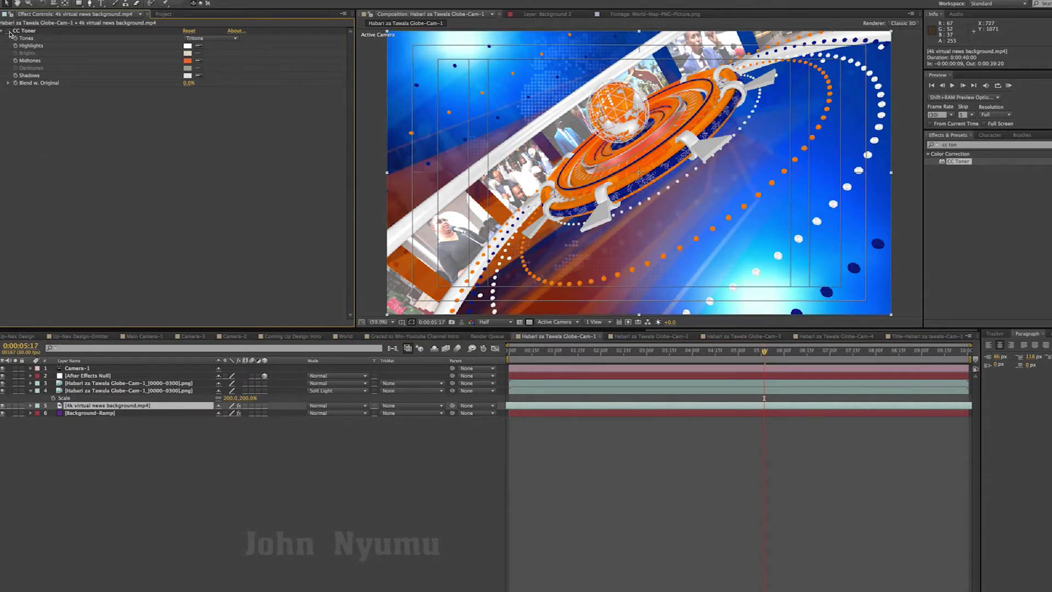
click(9, 32)
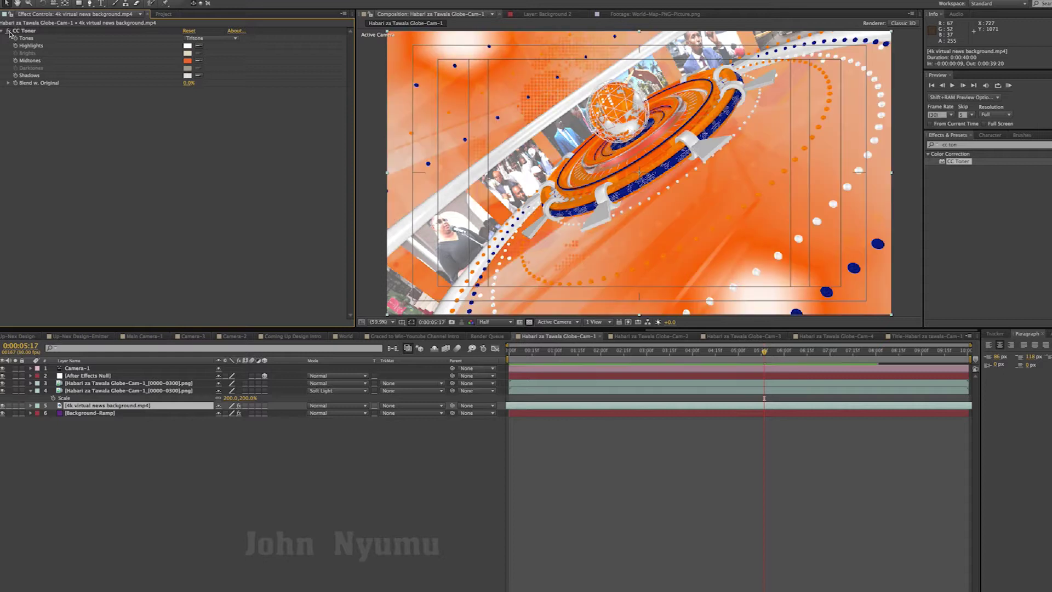
click(333, 406)
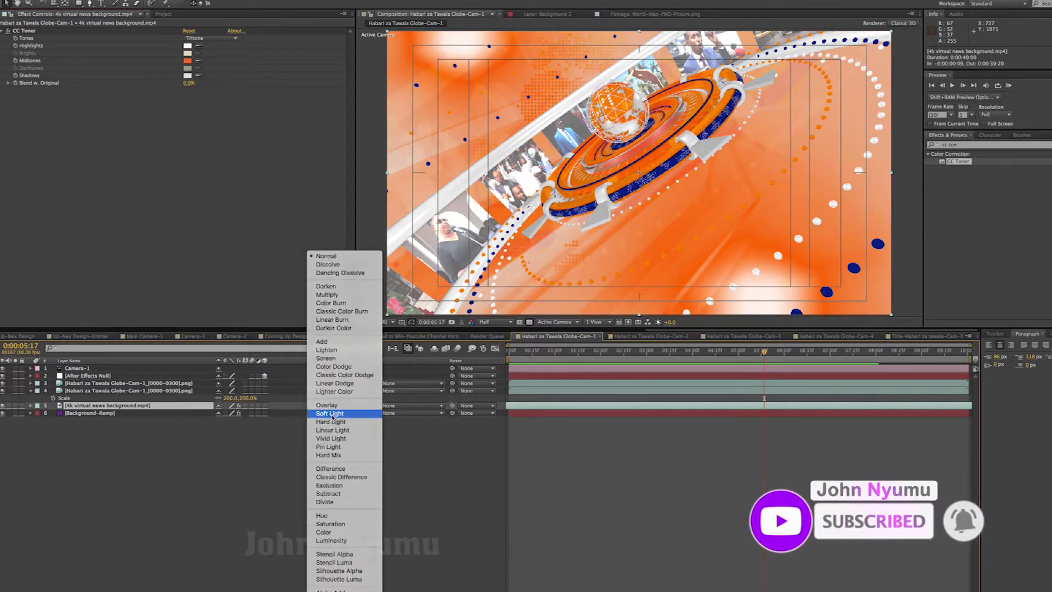
click(330, 414)
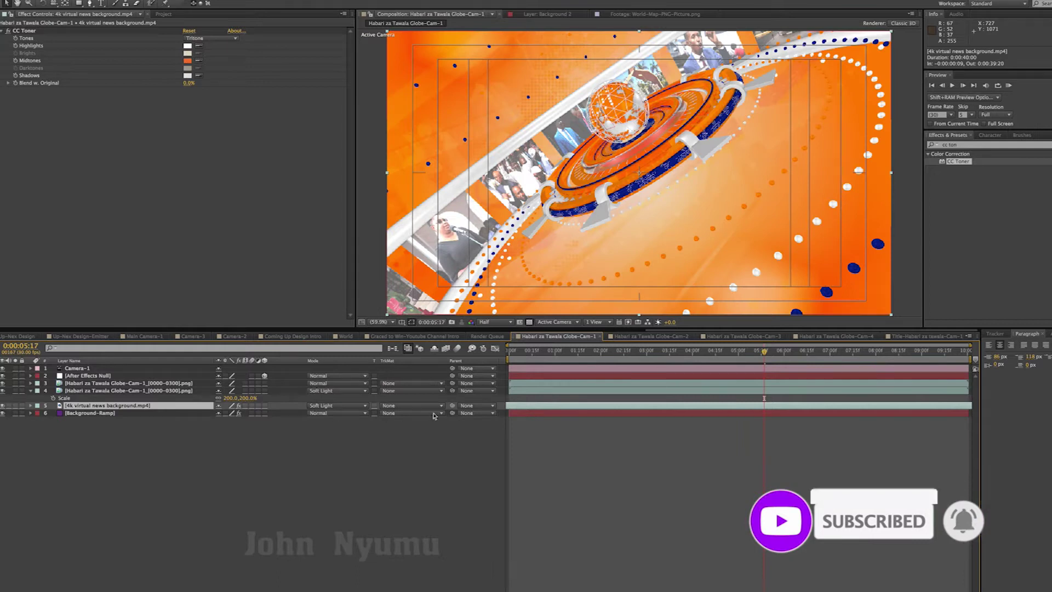
drag(764, 351, 706, 353)
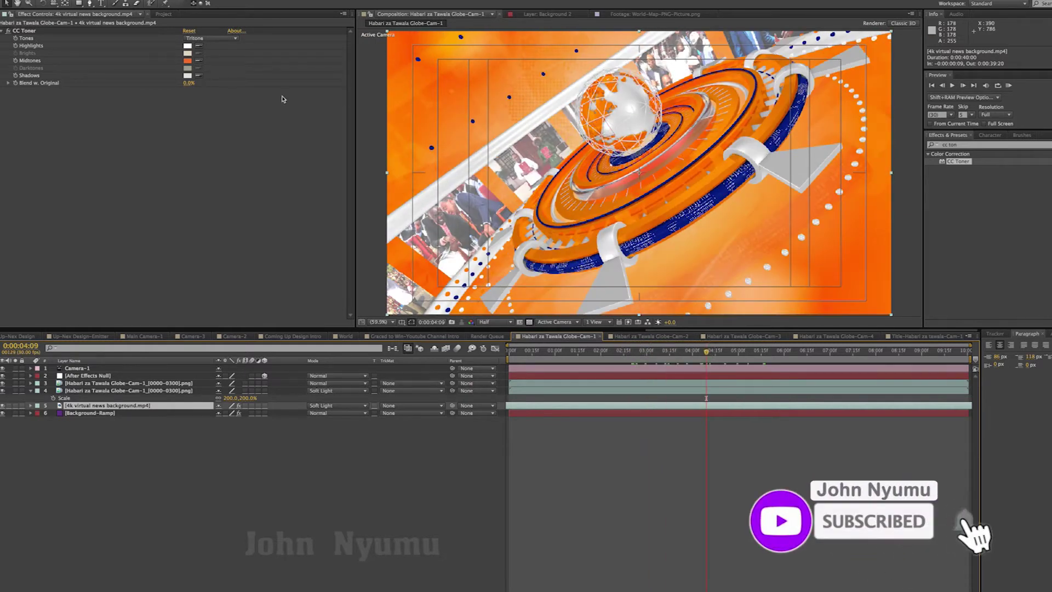
Change CC Toner's Tones to Pentone and scrub through frames to check the look
click(219, 39)
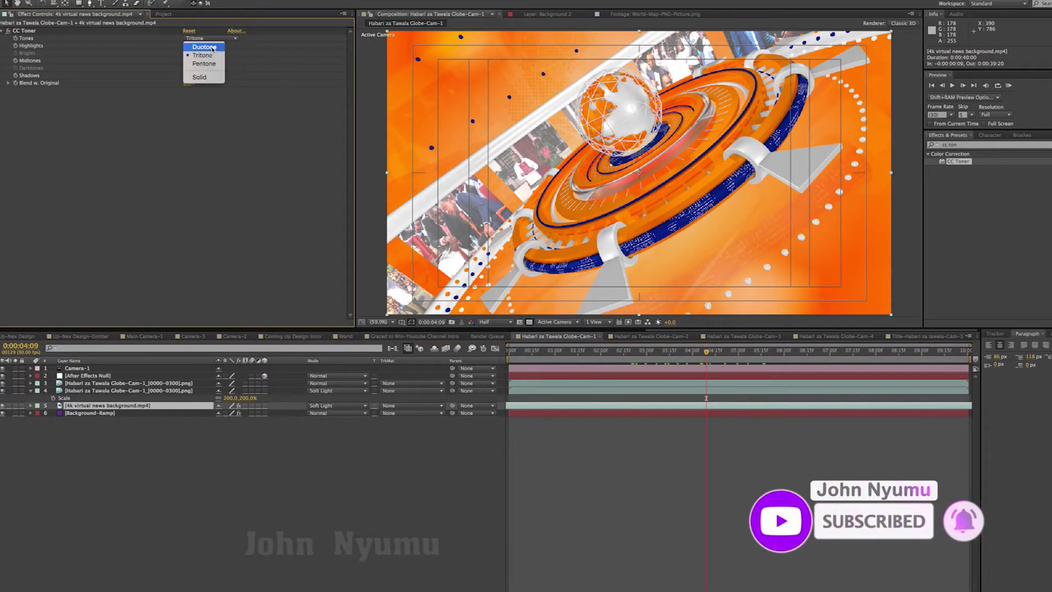
click(210, 47)
click(214, 38)
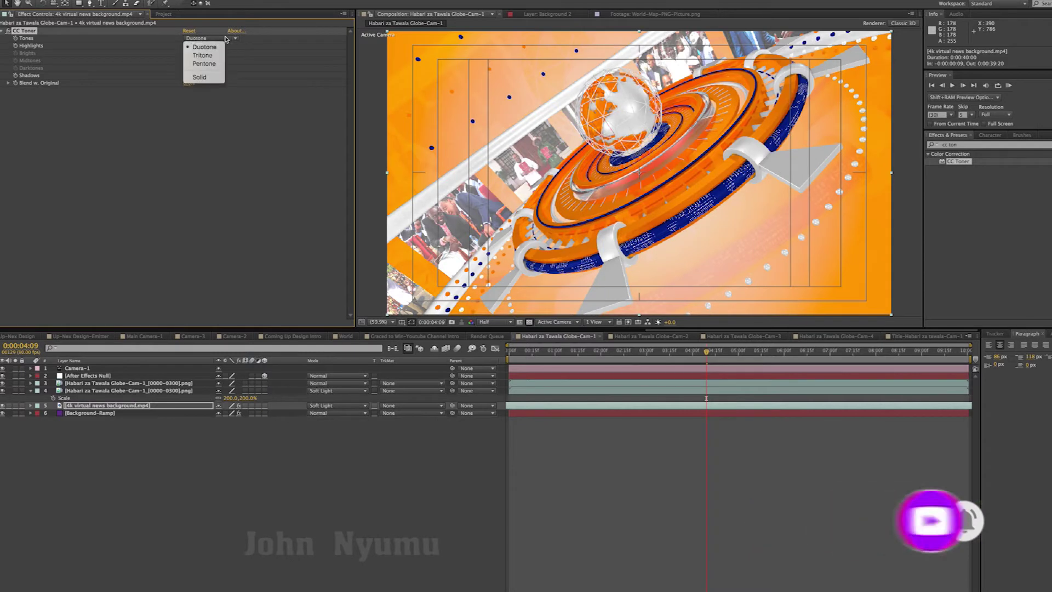
click(204, 64)
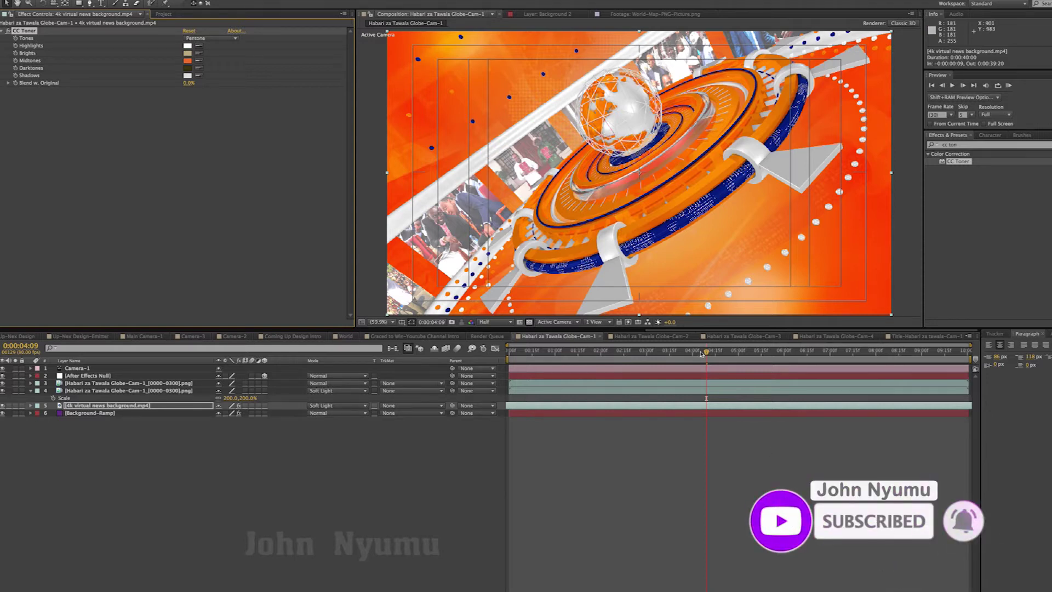
mouse_move(706, 351)
mouse_down()
mouse_move(534, 363)
mouse_move(721, 366)
mouse_up()
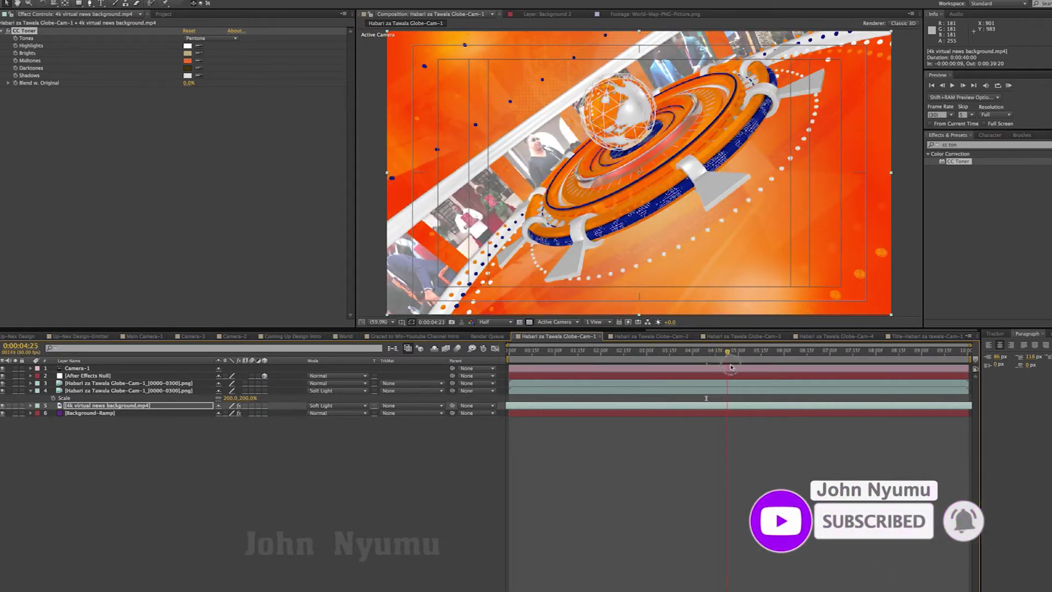
mouse_move(721, 366)
mouse_down()
mouse_move(797, 370)
mouse_move(835, 356)
mouse_move(650, 364)
mouse_up()
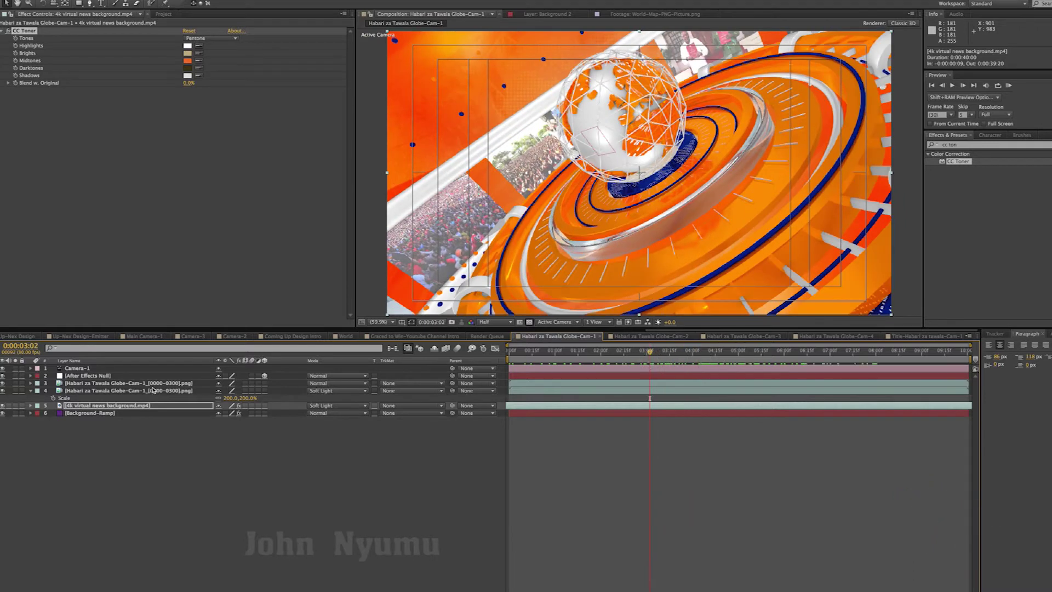
Set the second globe image layer's opacity to 30%
click(32, 396)
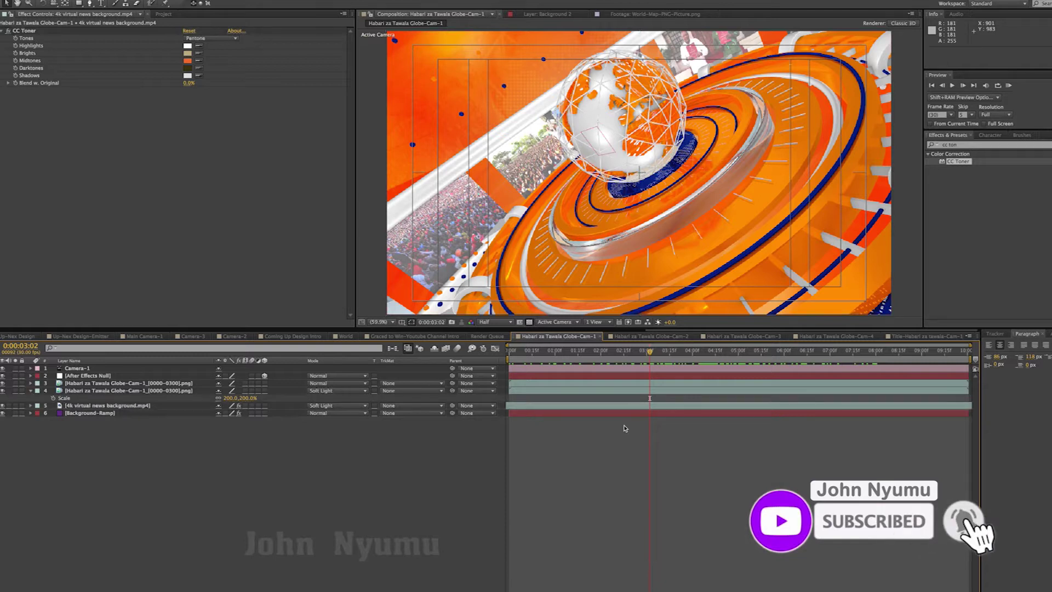
drag(650, 352, 654, 352)
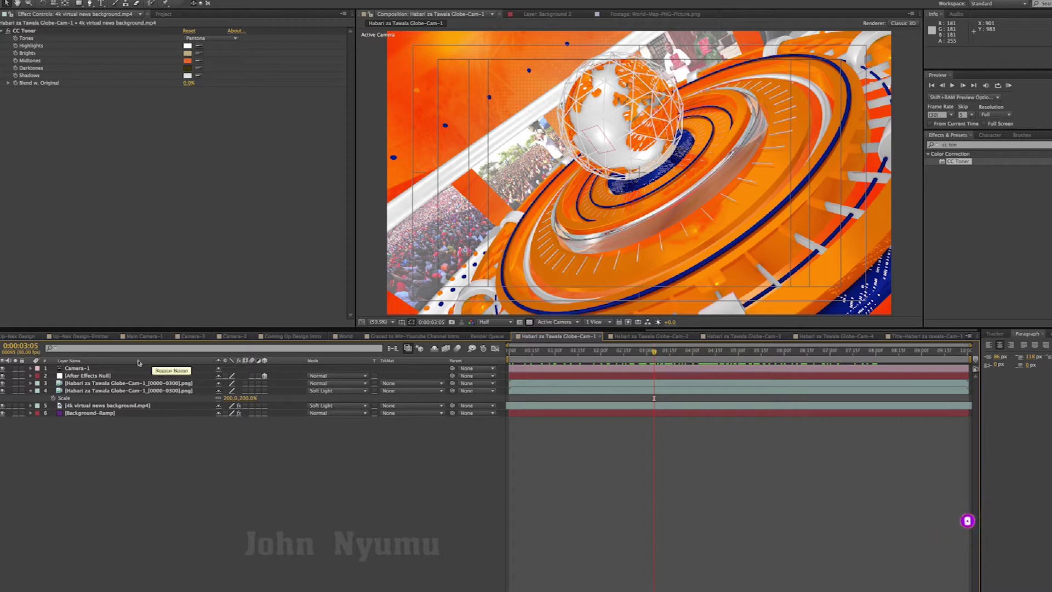
click(113, 391)
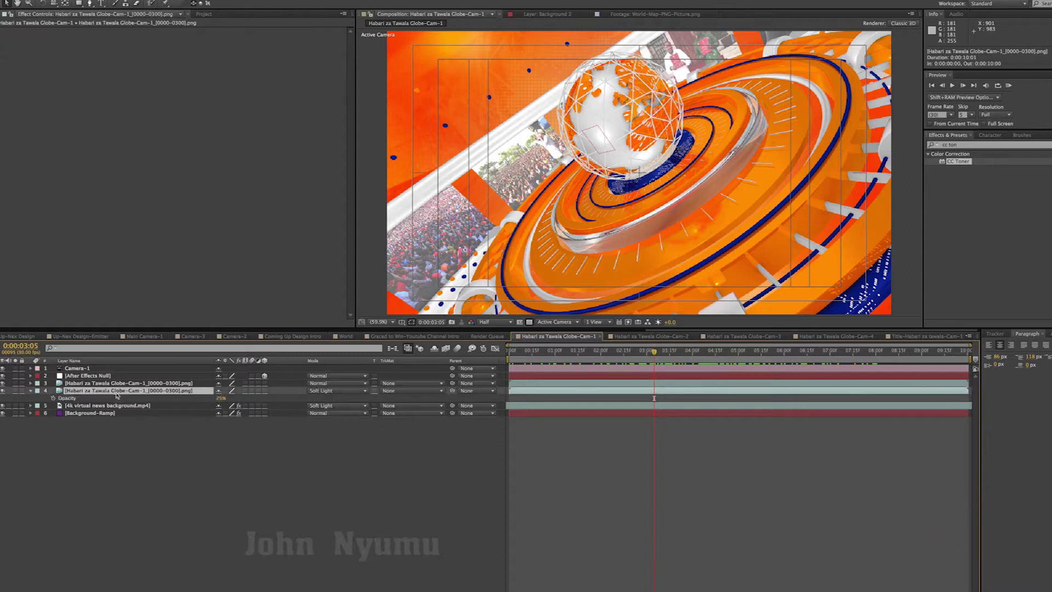
click(221, 398)
click(216, 483)
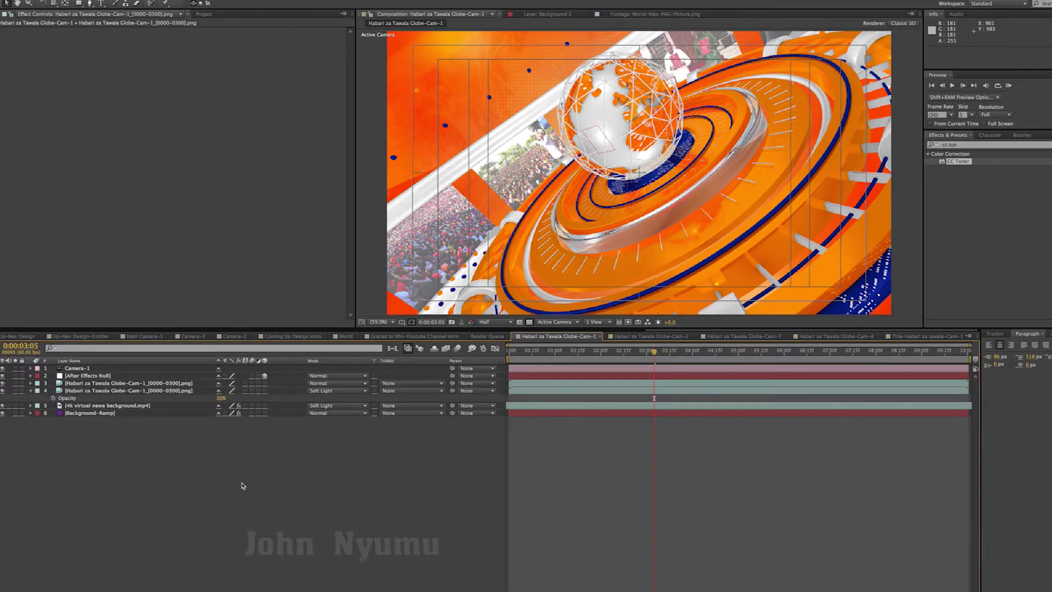
click(204, 15)
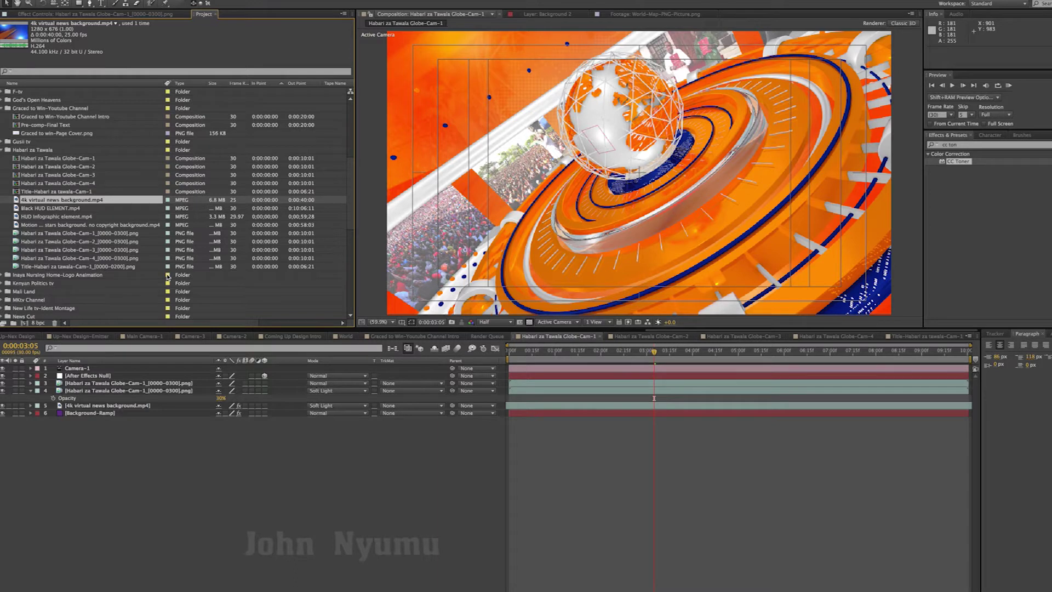
click(65, 209)
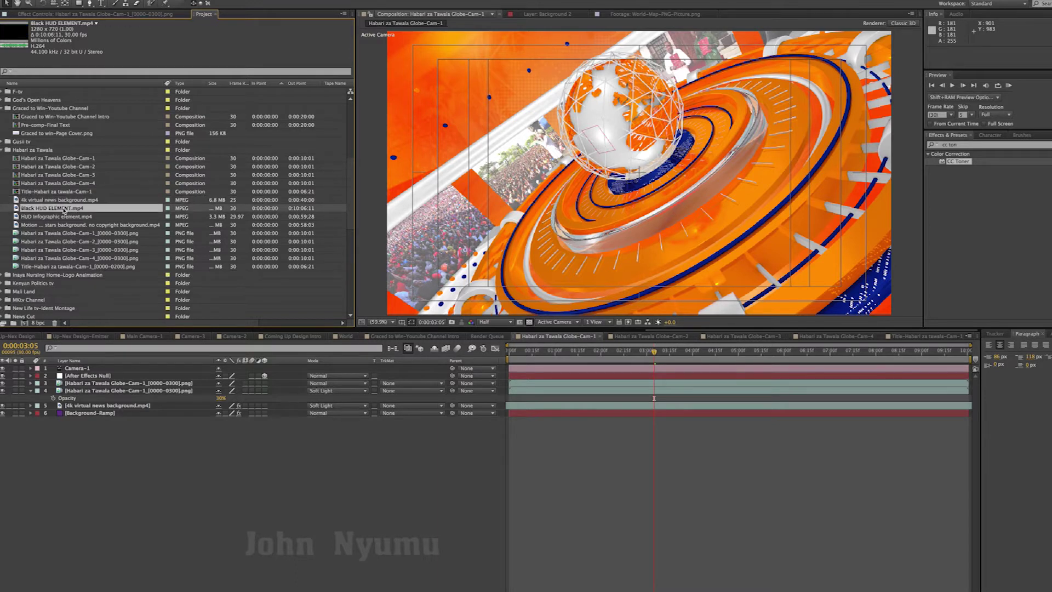
double_click(64, 208)
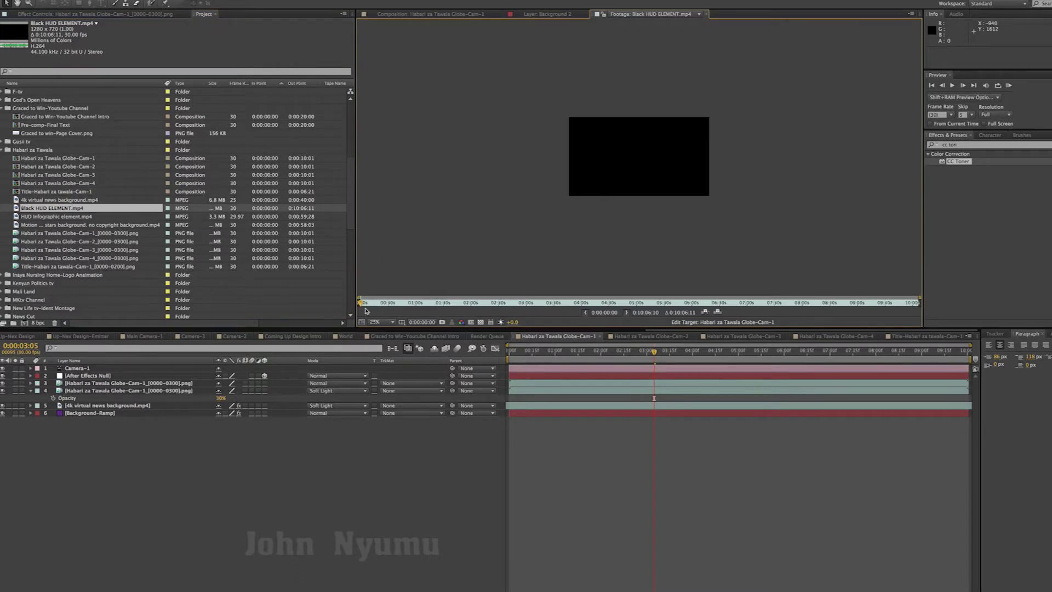
click(382, 323)
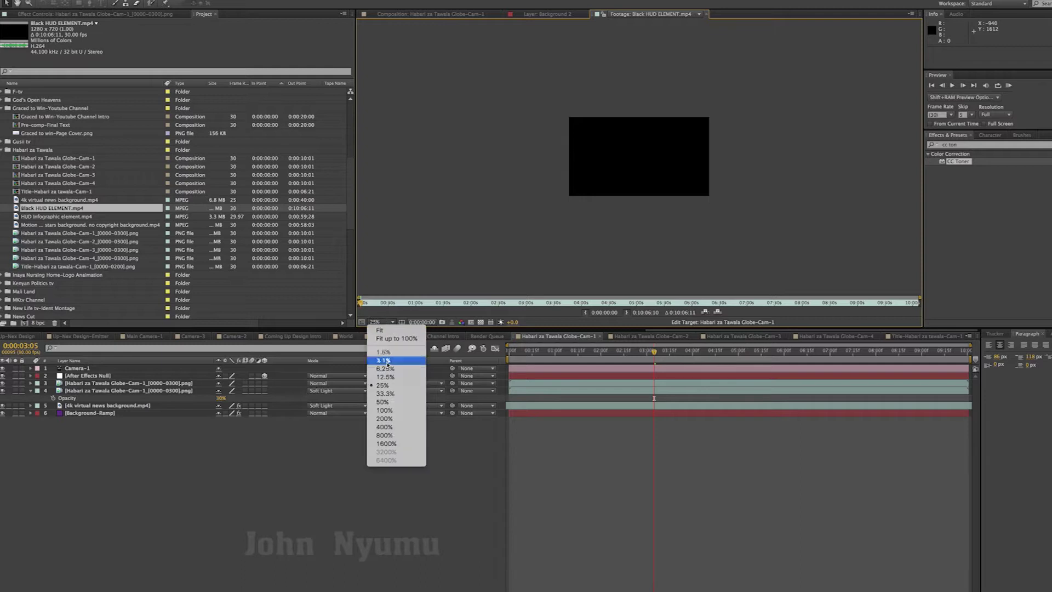
click(395, 403)
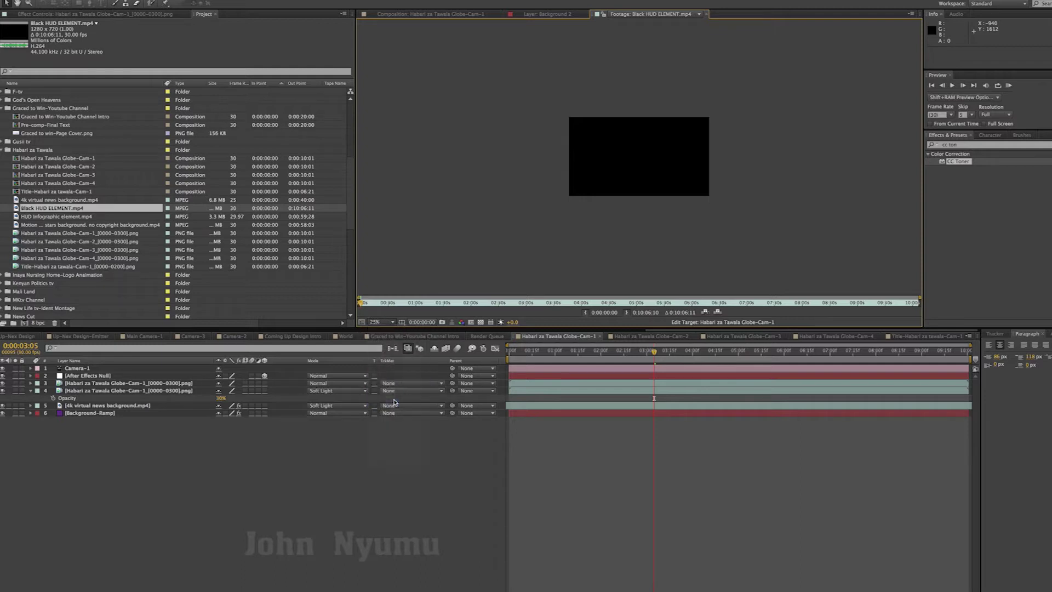
click(382, 325)
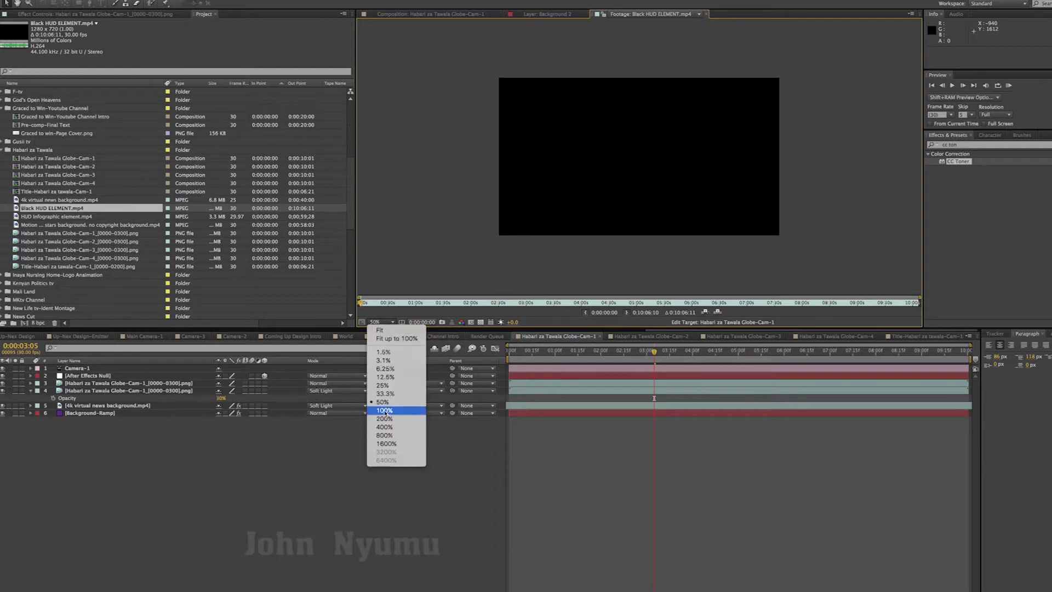
click(386, 411)
mouse_move(361, 303)
mouse_down()
mouse_move(693, 306)
mouse_move(556, 305)
mouse_up()
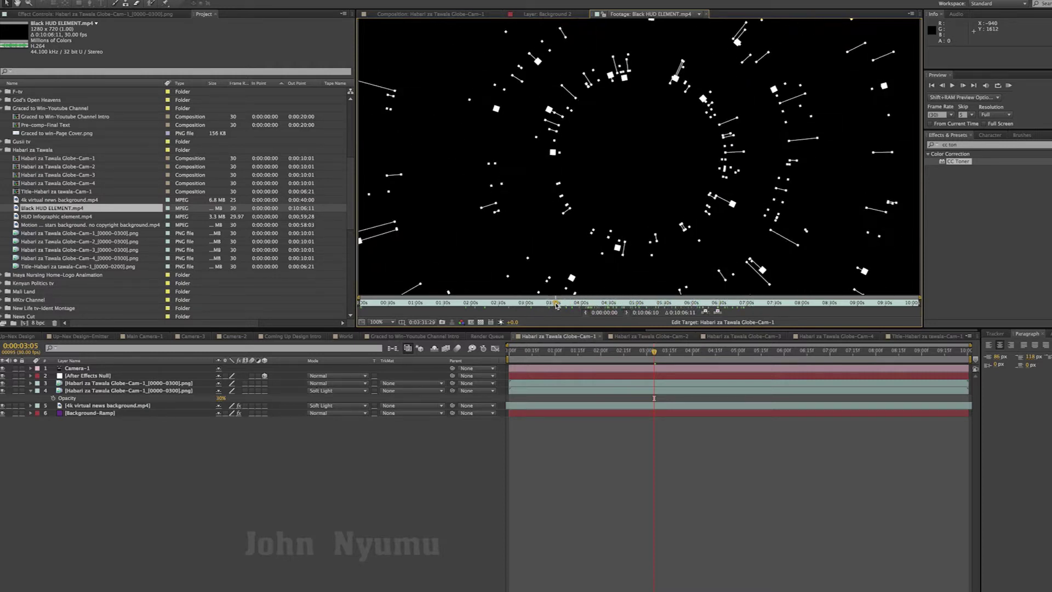
click(431, 15)
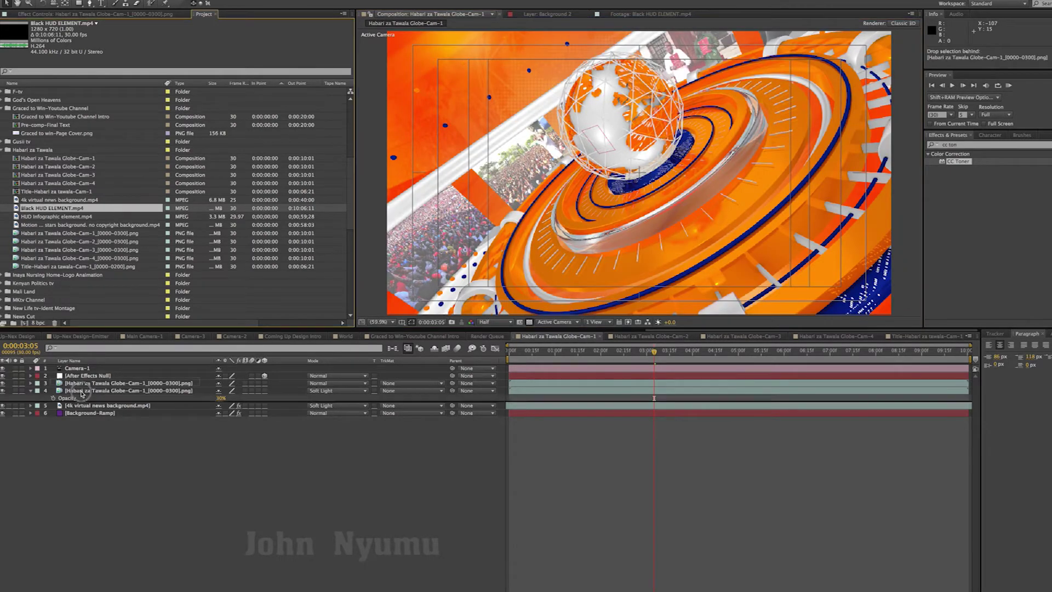
Add Black HUD ELEMENT.mp4 fitted to the comp, starting 5 seconds 17 frames earlier
drag(48, 209, 77, 384)
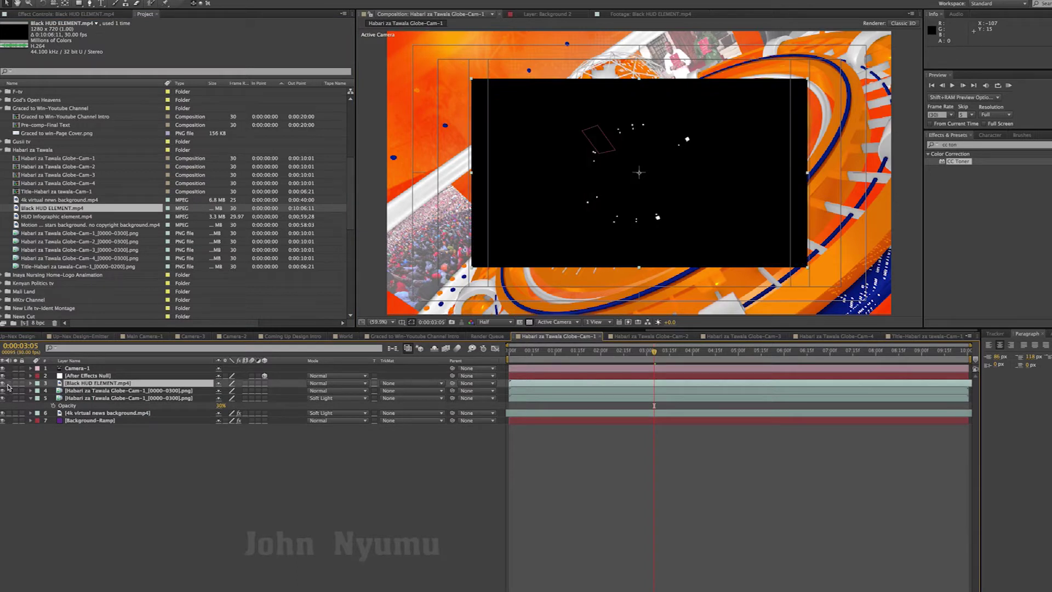
right_click(66, 383)
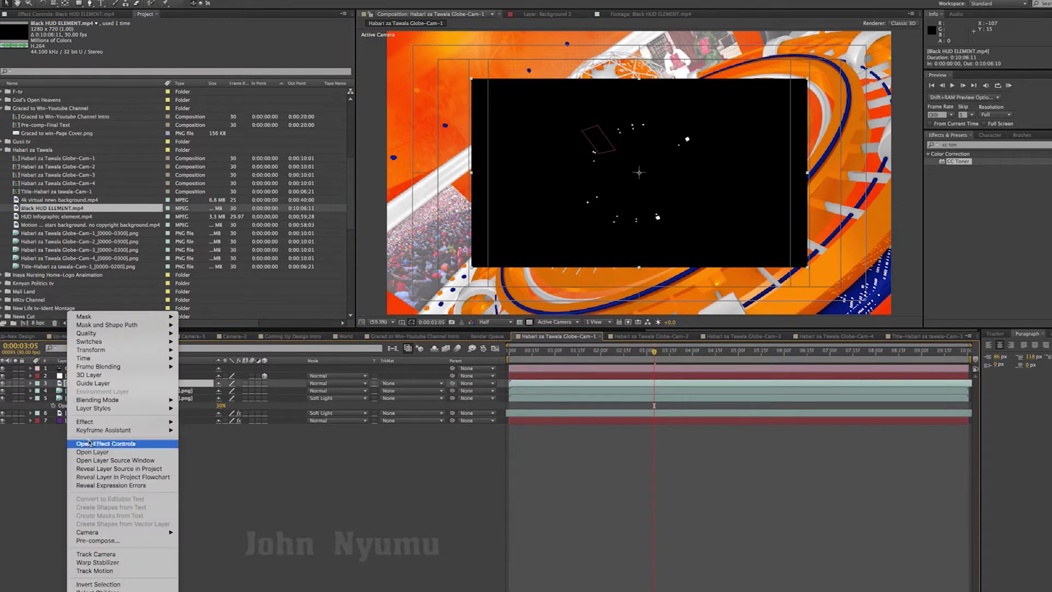
mouse_move(98, 350)
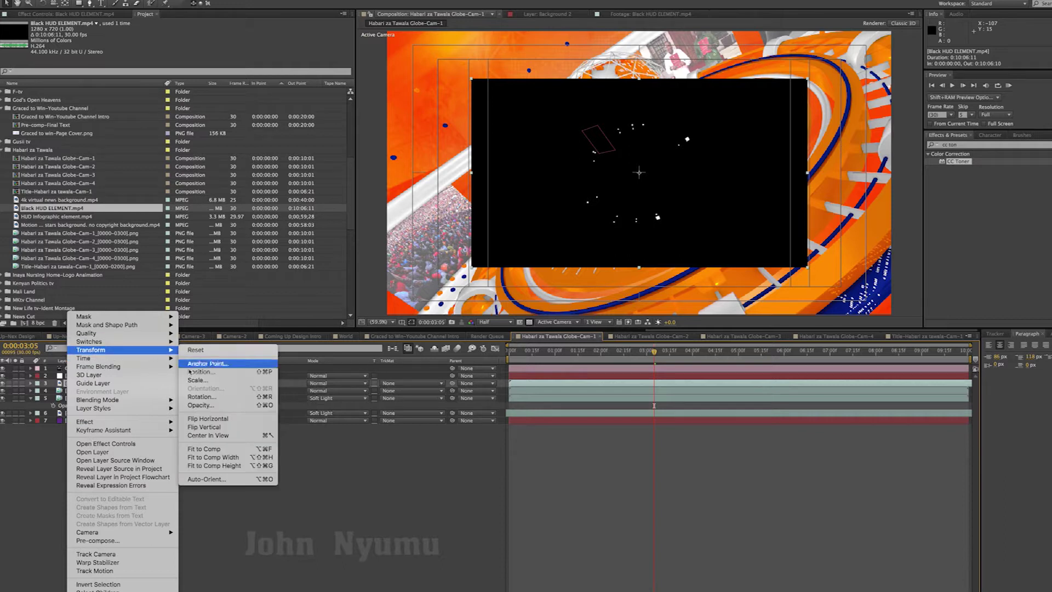
click(204, 448)
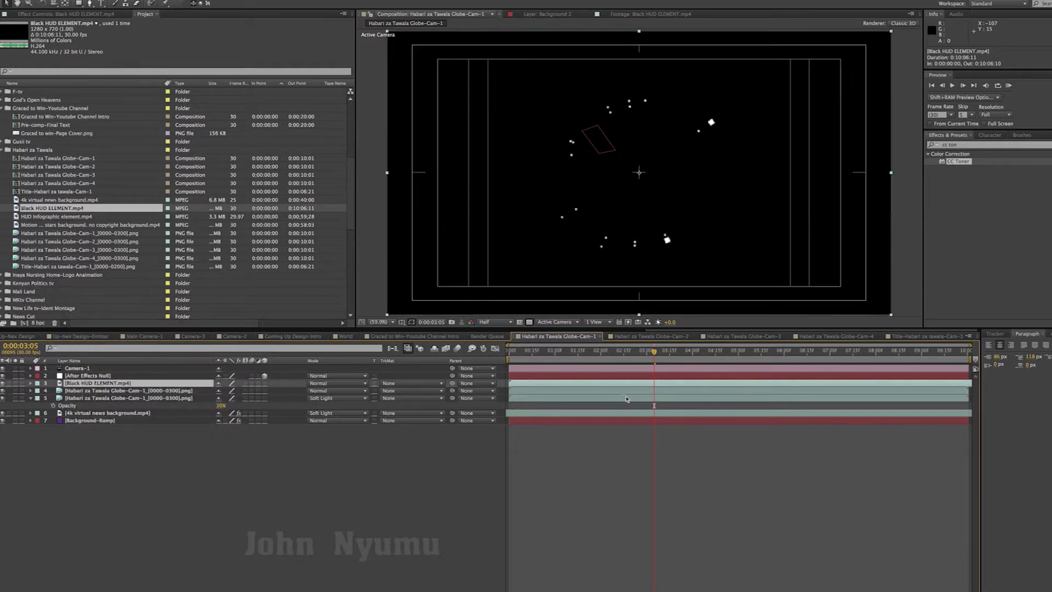
mouse_move(613, 385)
mouse_down()
mouse_move(910, 384)
mouse_move(670, 384)
mouse_up()
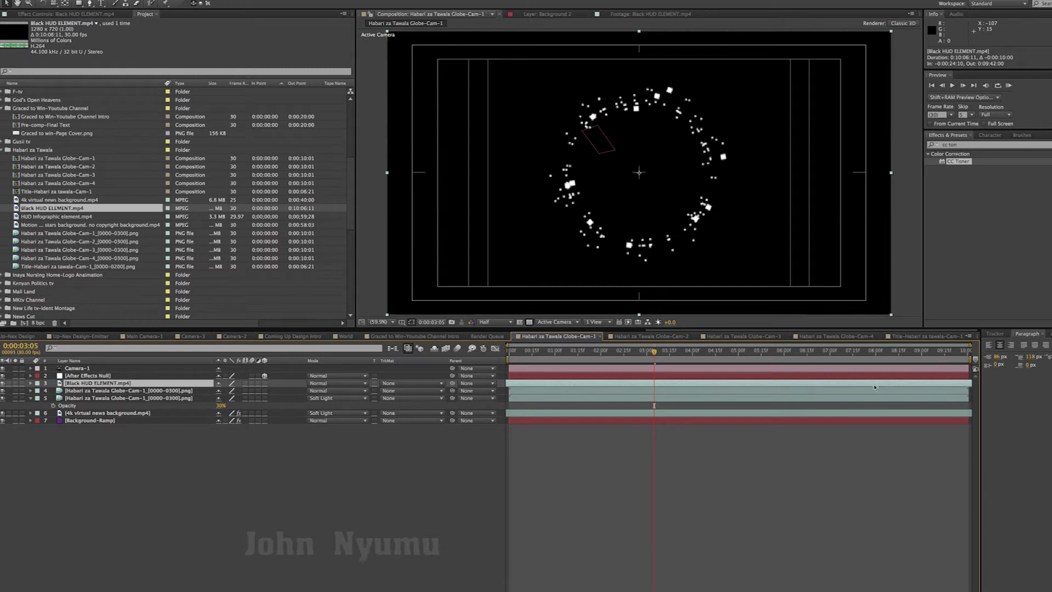
Slip the HUD footage and preview at Full resolution, then return to Half
drag(806, 384, 509, 385)
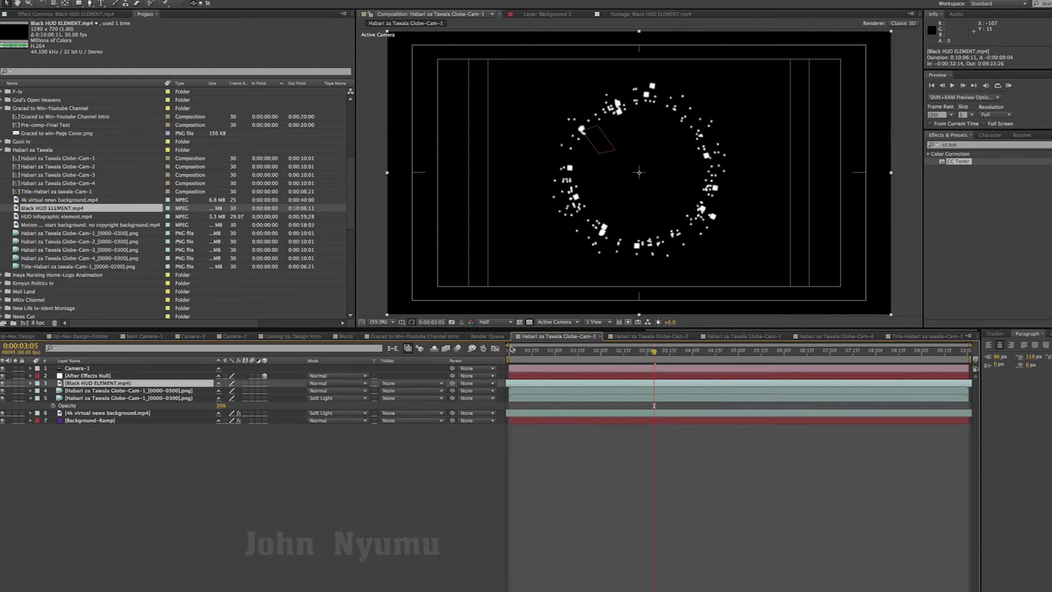
click(492, 323)
click(493, 342)
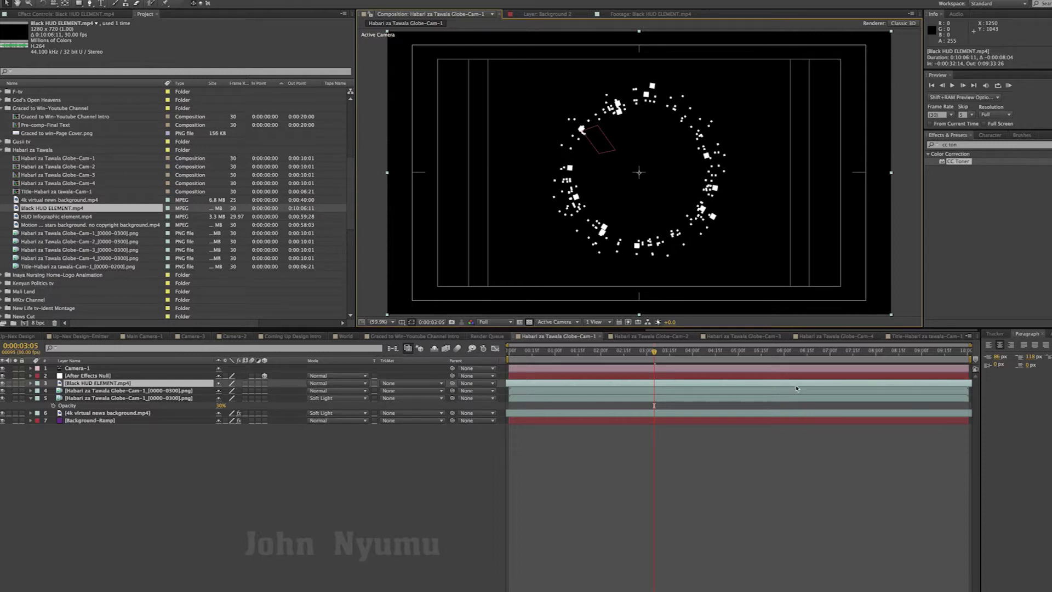
click(493, 323)
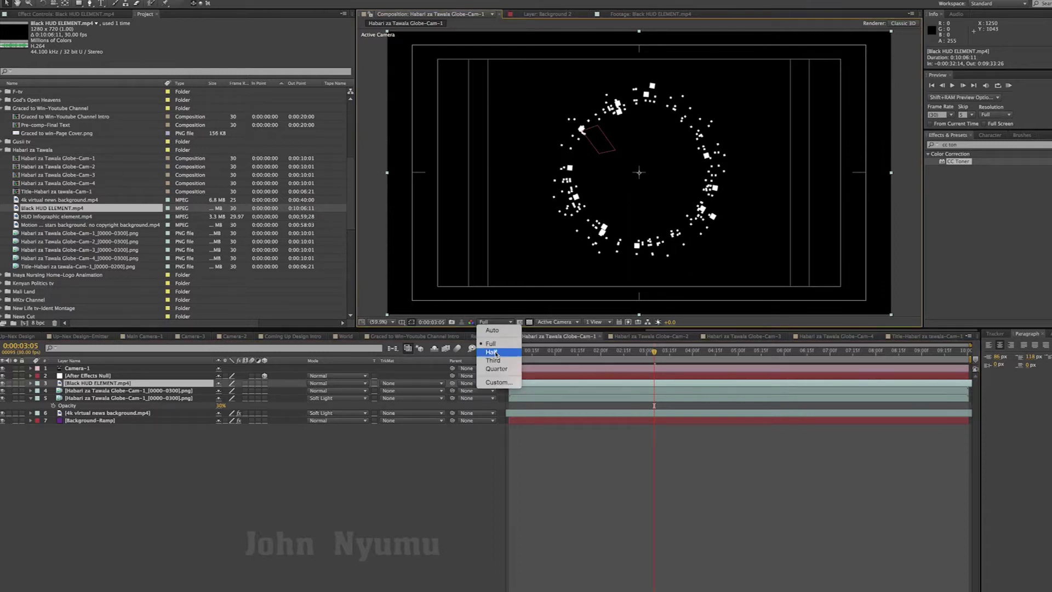
click(496, 354)
Slip the HUD footage to its busiest ring section and make the layer 3D
drag(776, 383, 537, 381)
drag(963, 386, 526, 390)
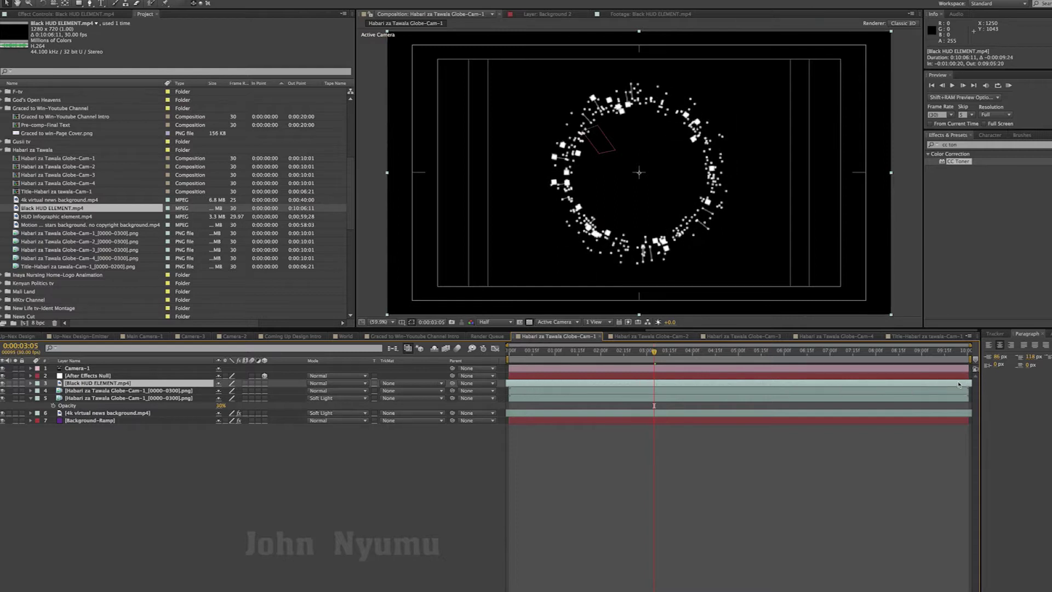
drag(838, 394, 863, 398)
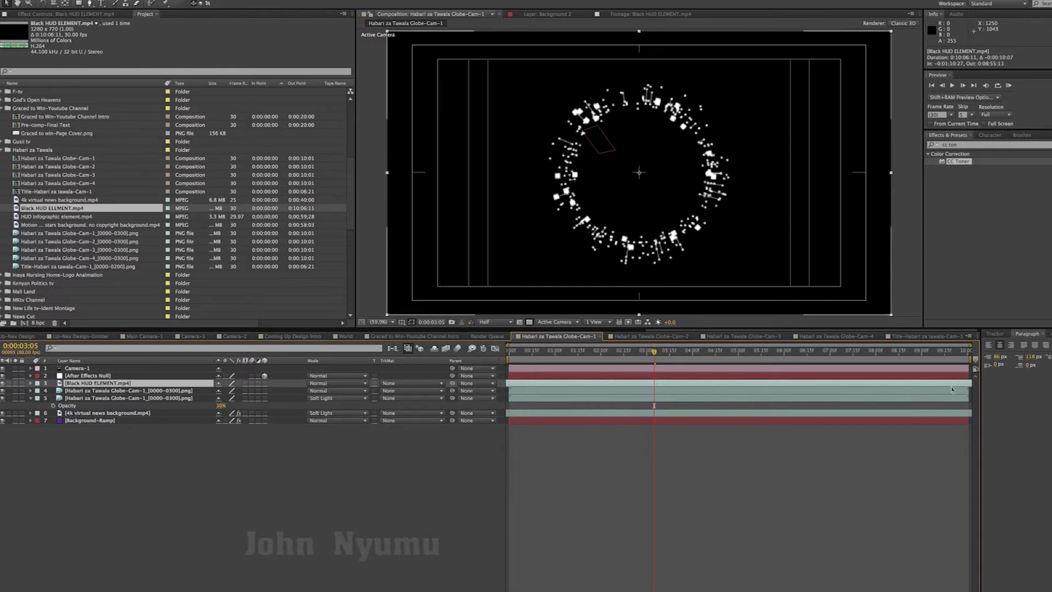
drag(646, 383, 572, 384)
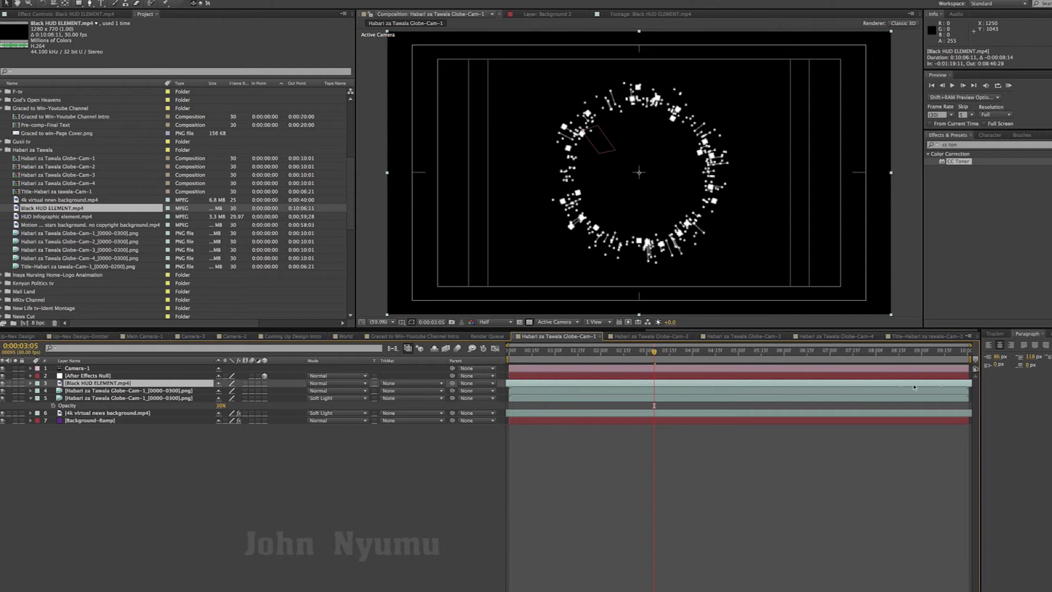
drag(957, 383, 711, 391)
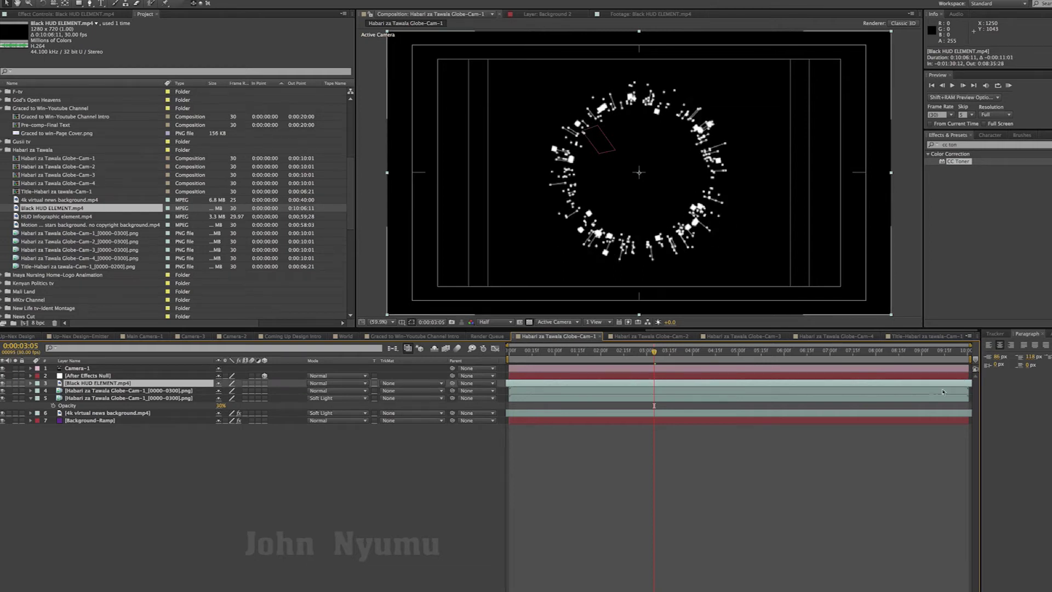
drag(942, 391, 542, 396)
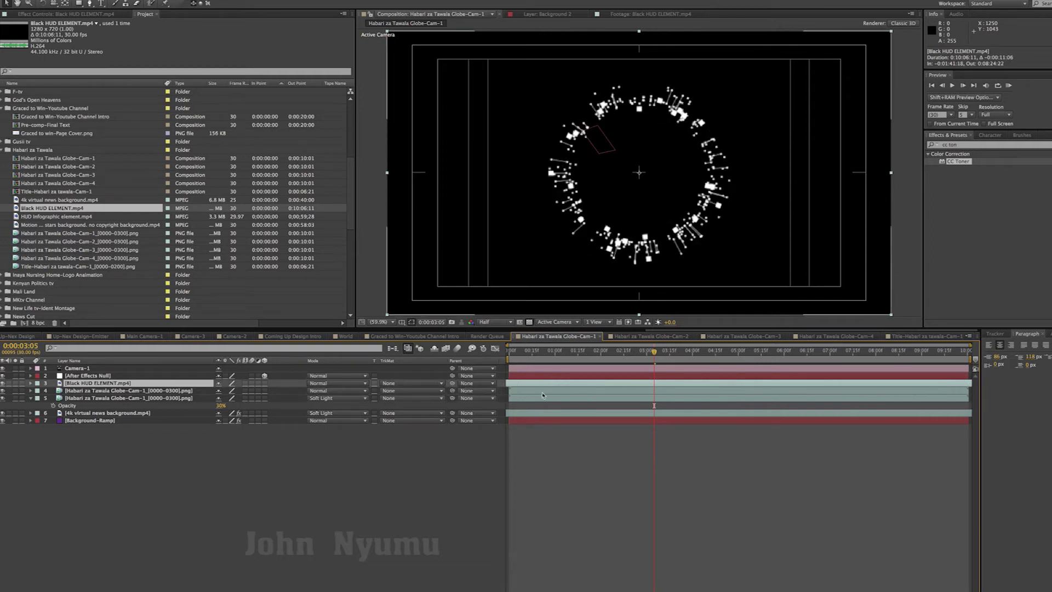
drag(943, 384, 769, 389)
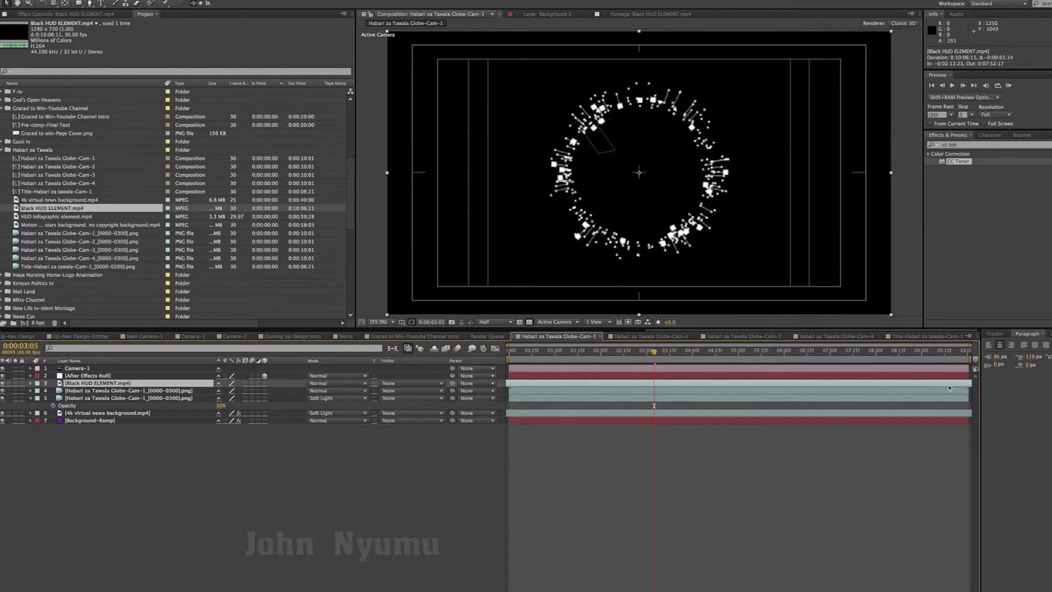
drag(971, 386, 557, 396)
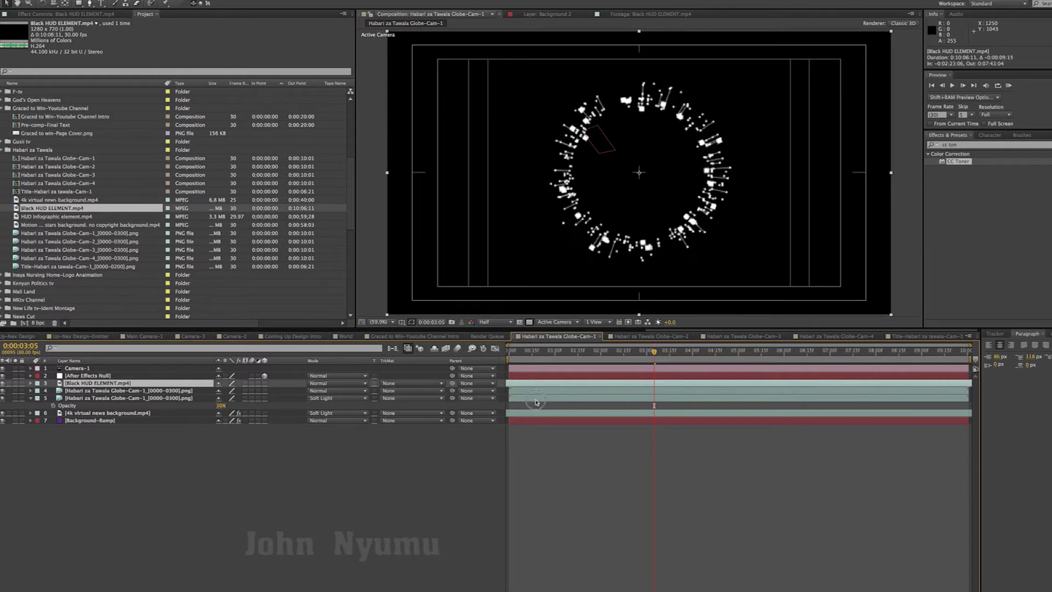
drag(558, 396, 521, 398)
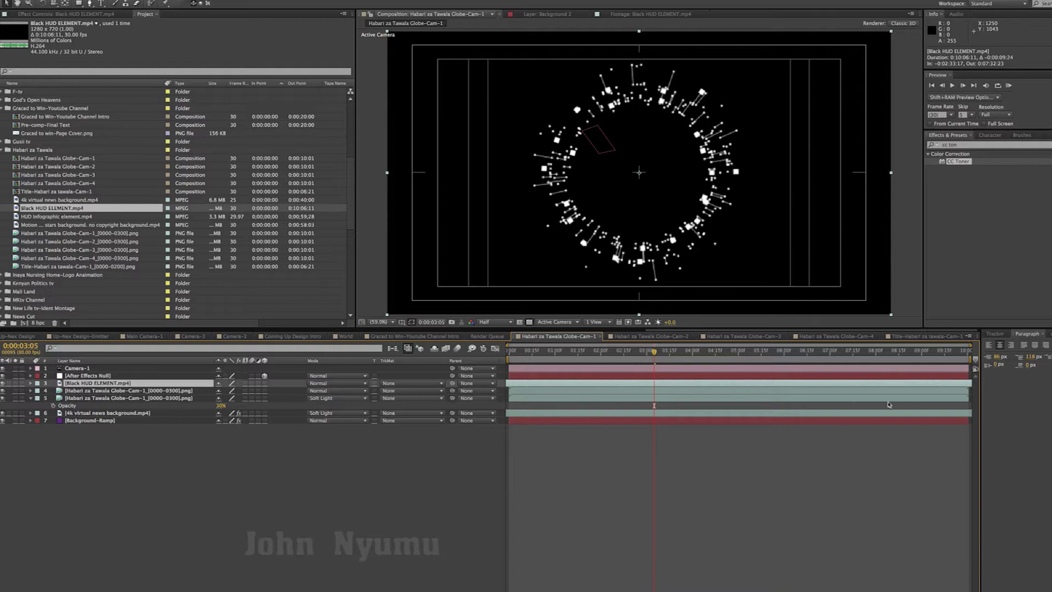
drag(775, 396, 512, 398)
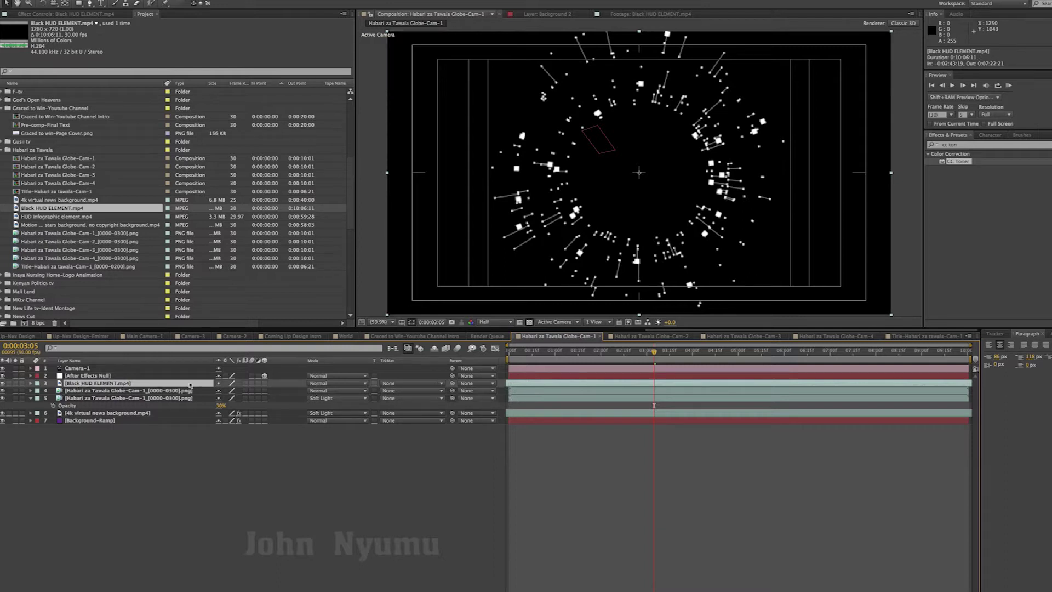
click(266, 384)
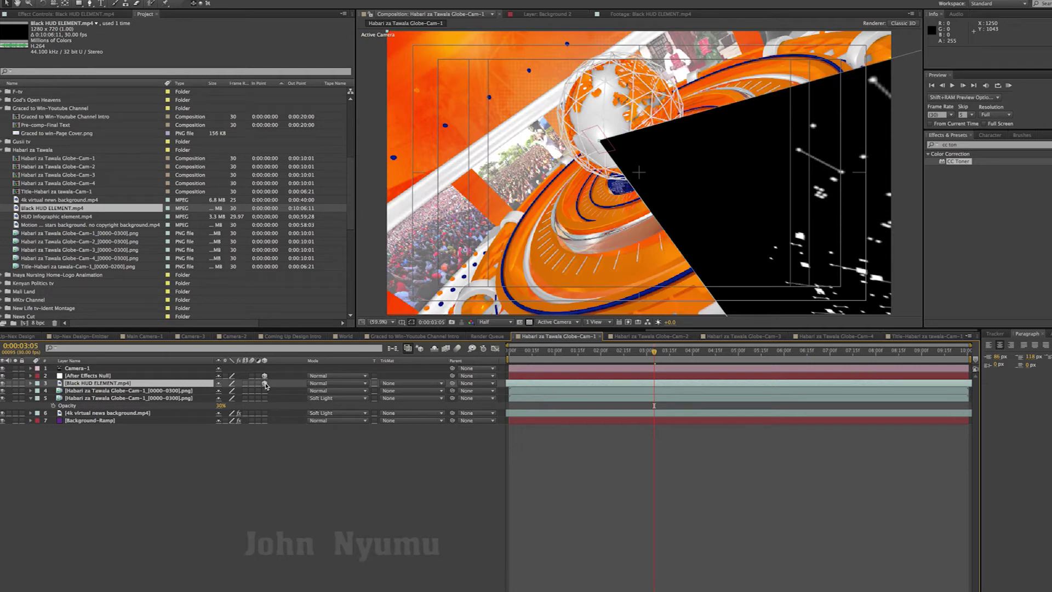
Zoom the viewer out, switch the HUD layer back to 2D, and expand its properties
key(comma)
key(comma)
key(comma)
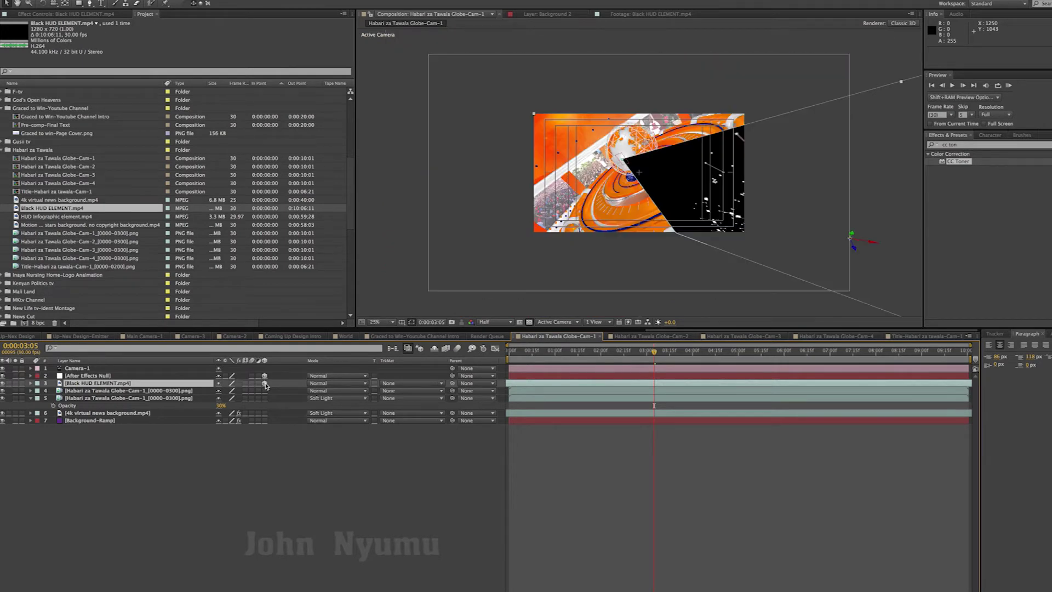
key(comma)
key(comma)
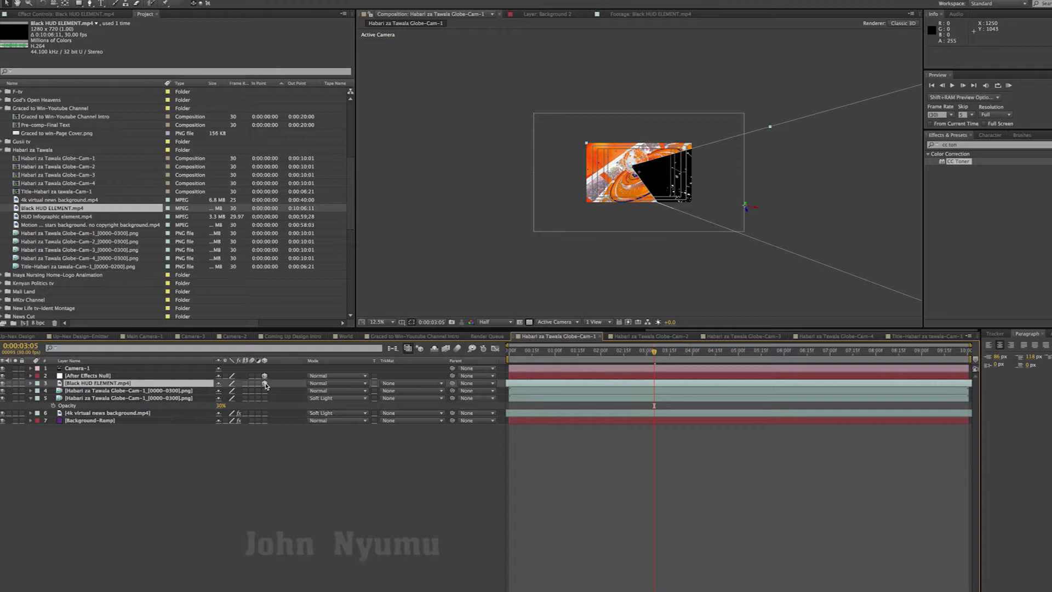
click(265, 383)
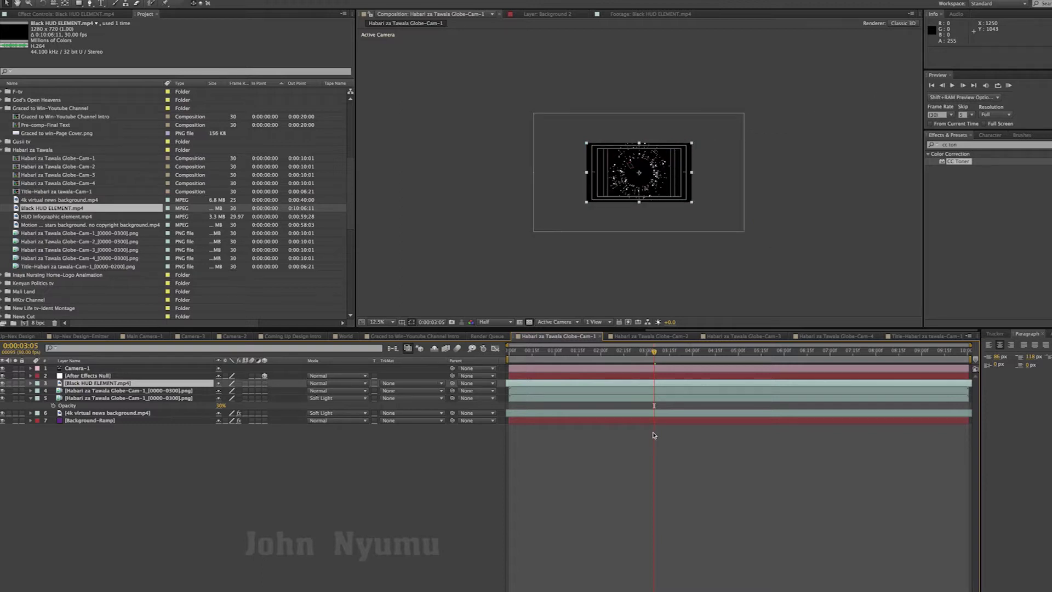
click(30, 386)
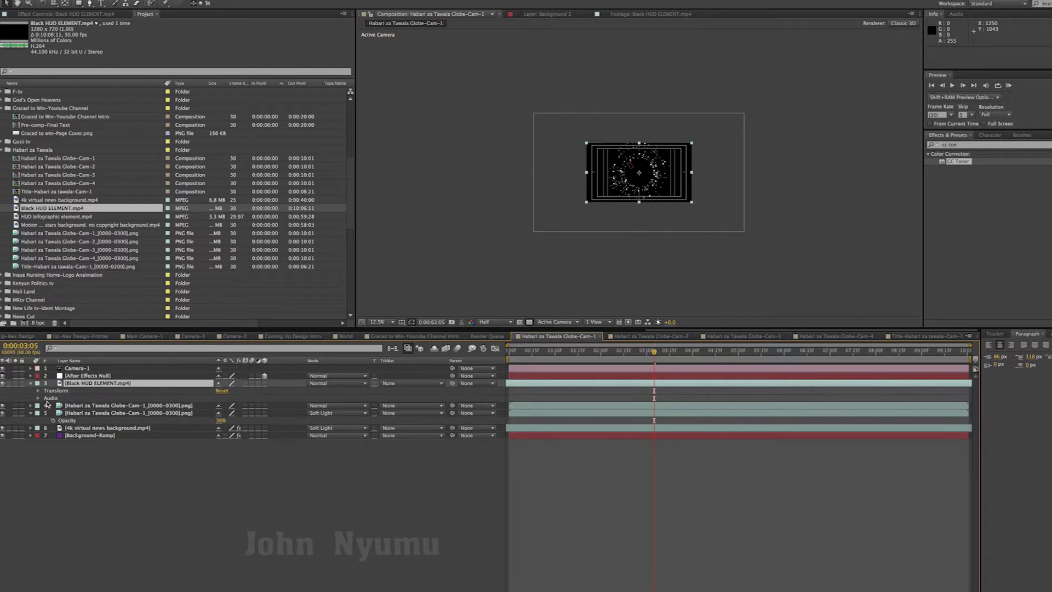
Make the HUD layer 3D again after trying and undoing rotation and orientation changes
click(49, 392)
click(38, 391)
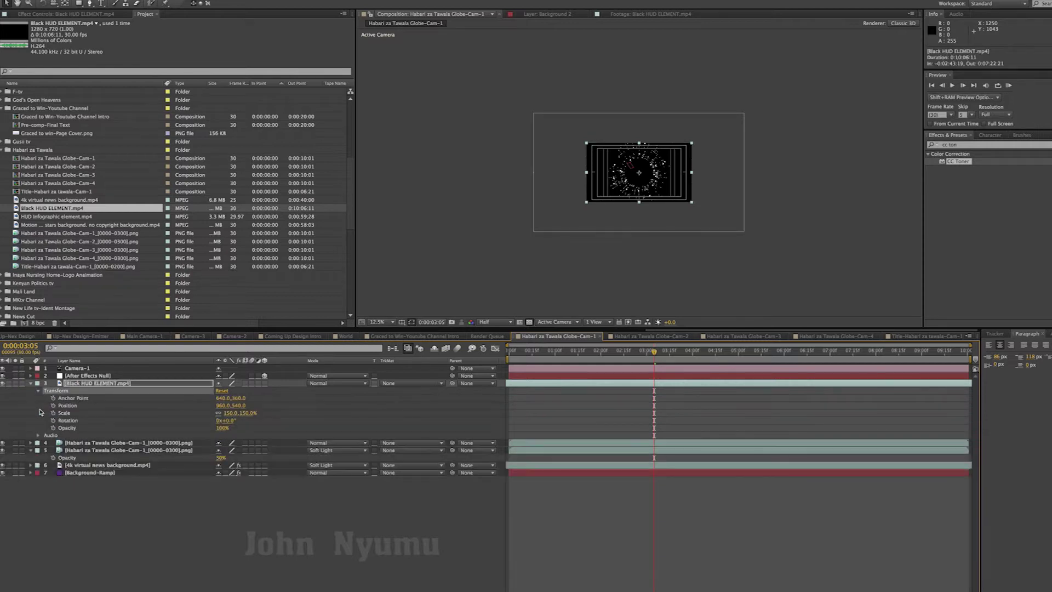
click(72, 420)
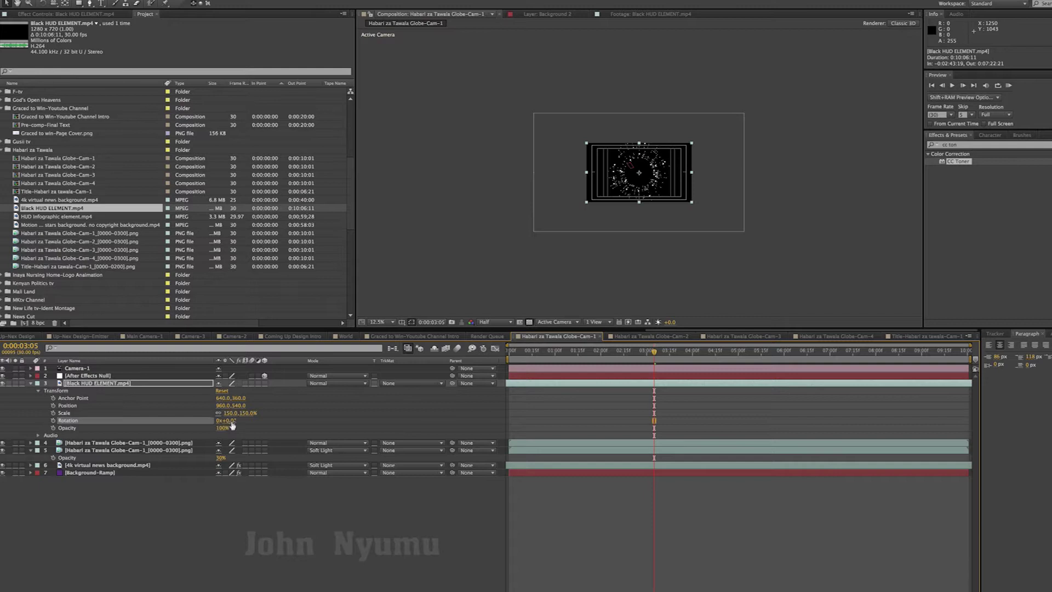
drag(227, 420, 241, 422)
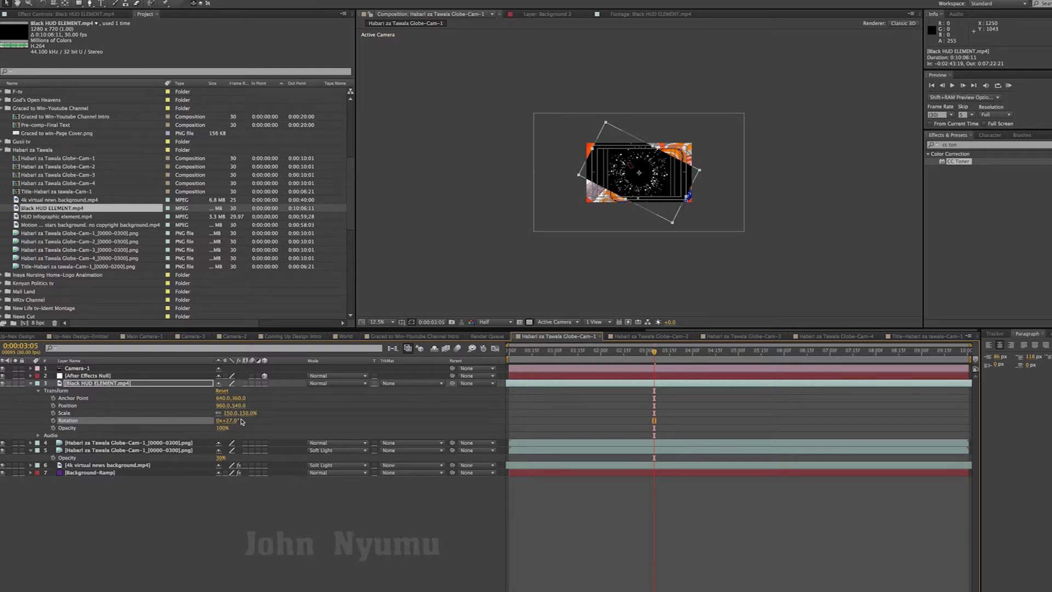
key(ctrl+z)
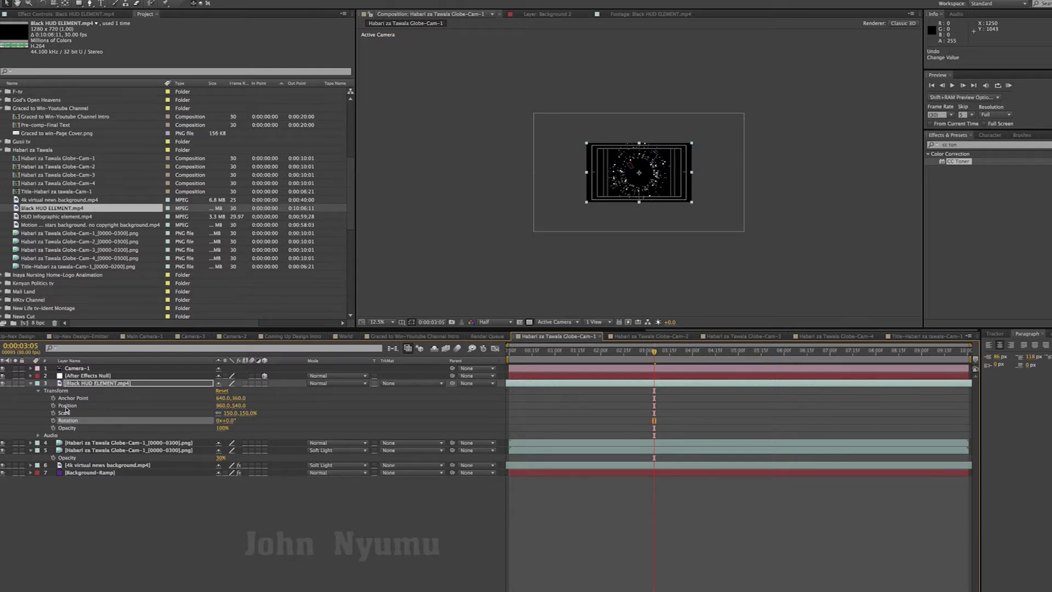
click(264, 383)
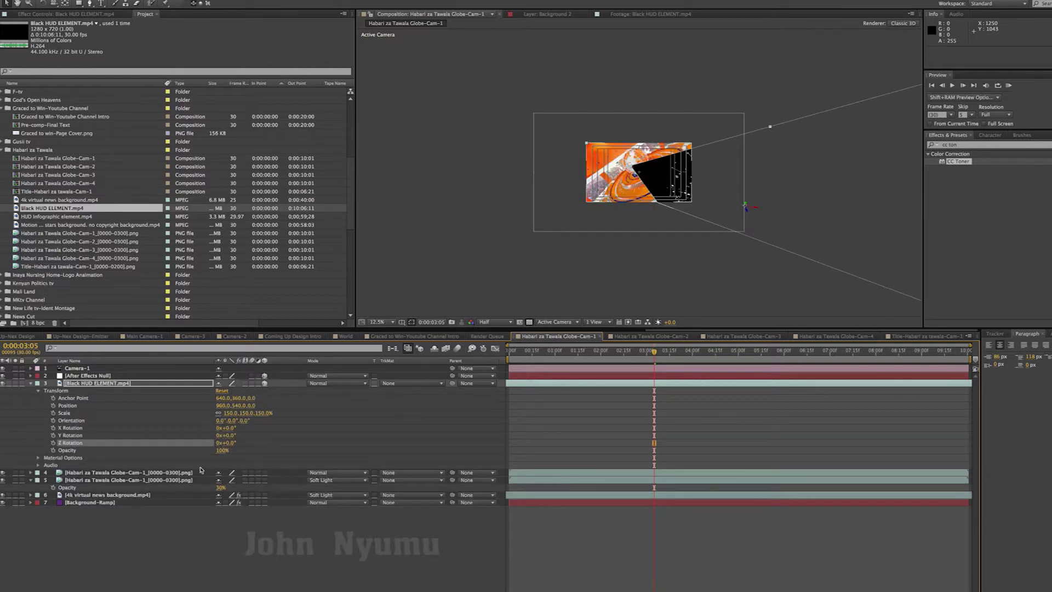
click(82, 421)
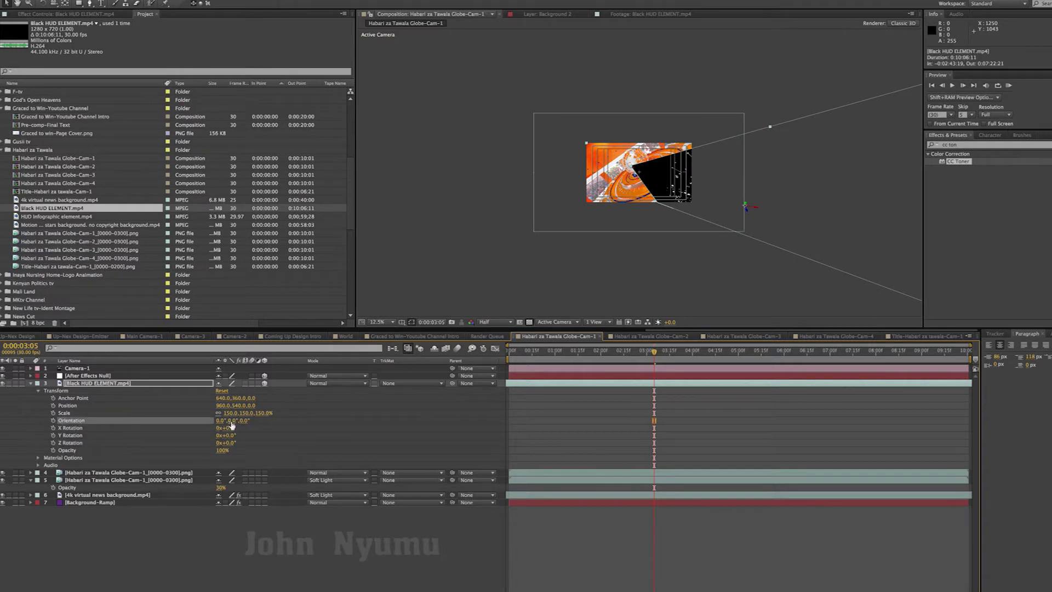
drag(232, 421, 240, 421)
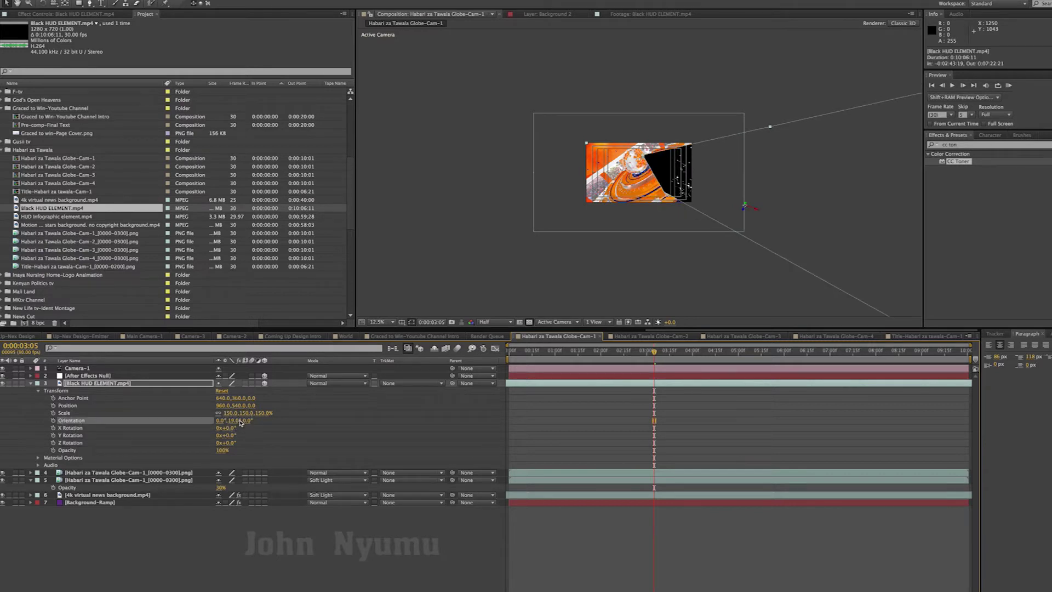
key(ctrl+z)
Tilt the HUD plane to -95° on X and slide it left and down
click(77, 428)
drag(231, 432, 194, 437)
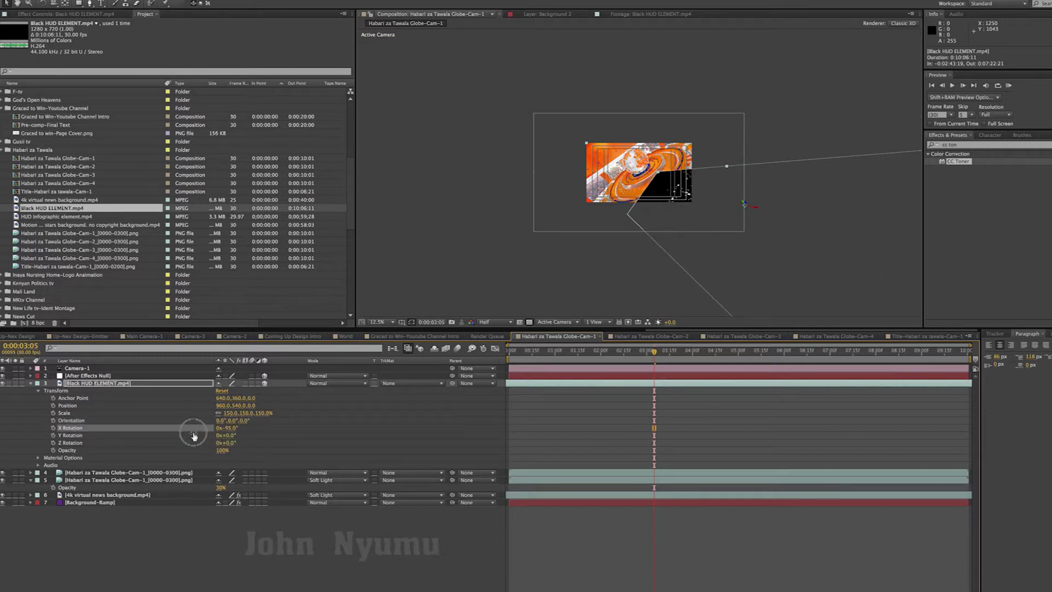
drag(760, 210, 670, 189)
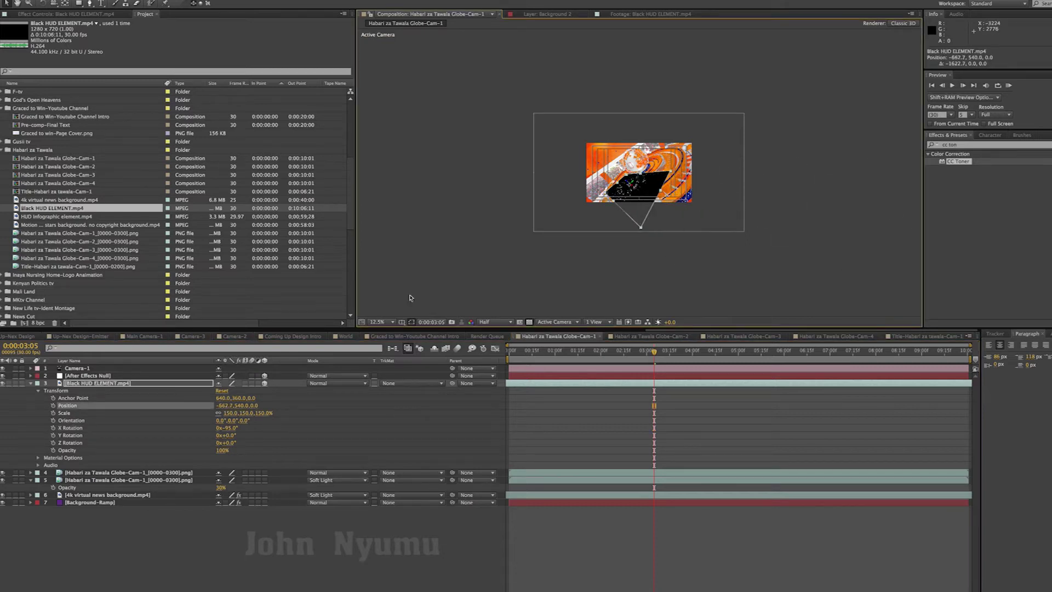
key(period)
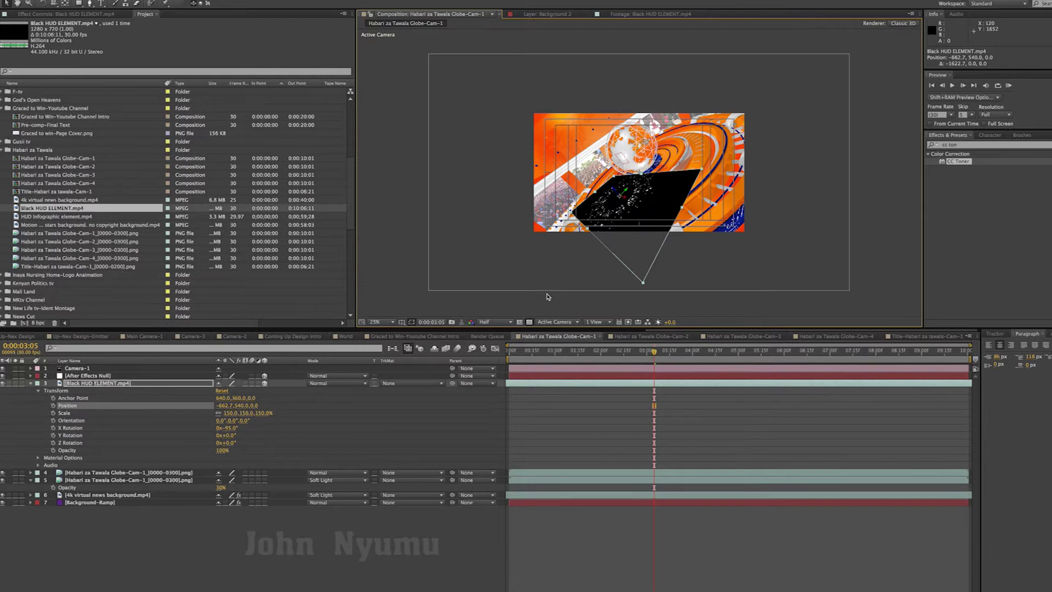
key(period)
drag(617, 210, 700, 96)
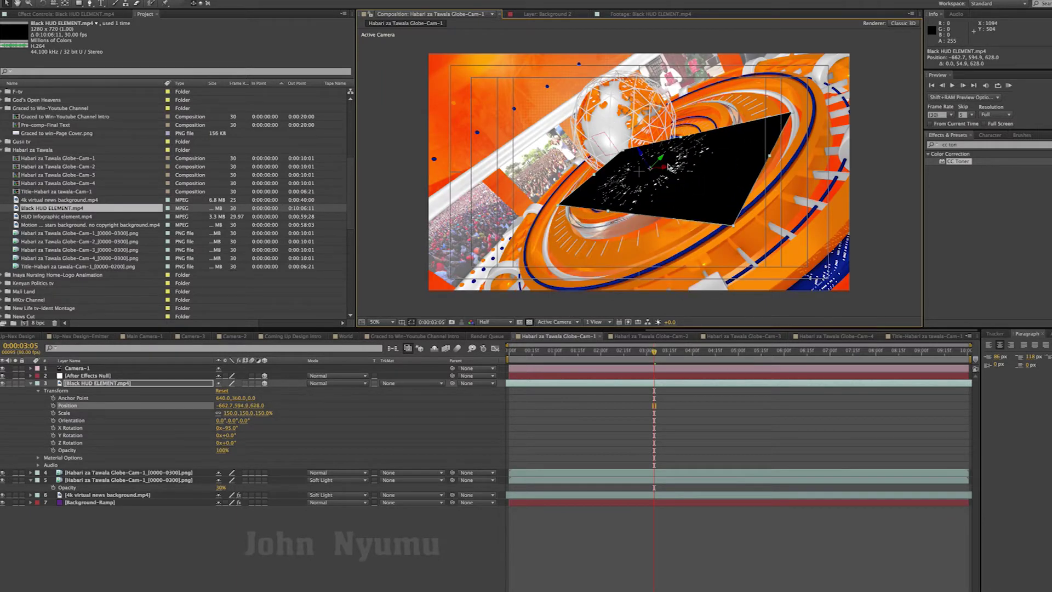
drag(670, 167, 530, 159)
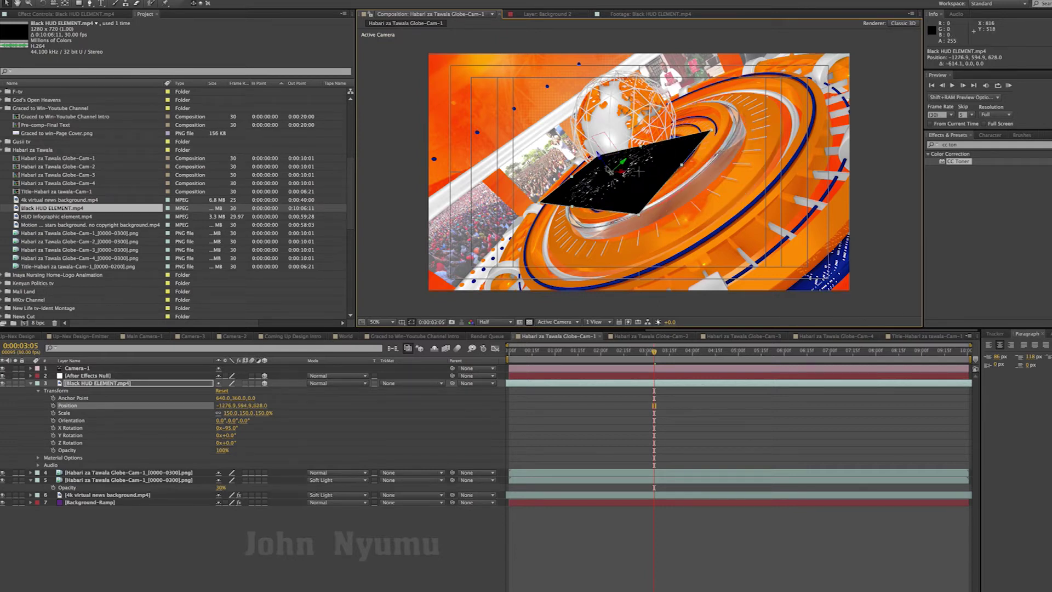
drag(602, 159, 616, 185)
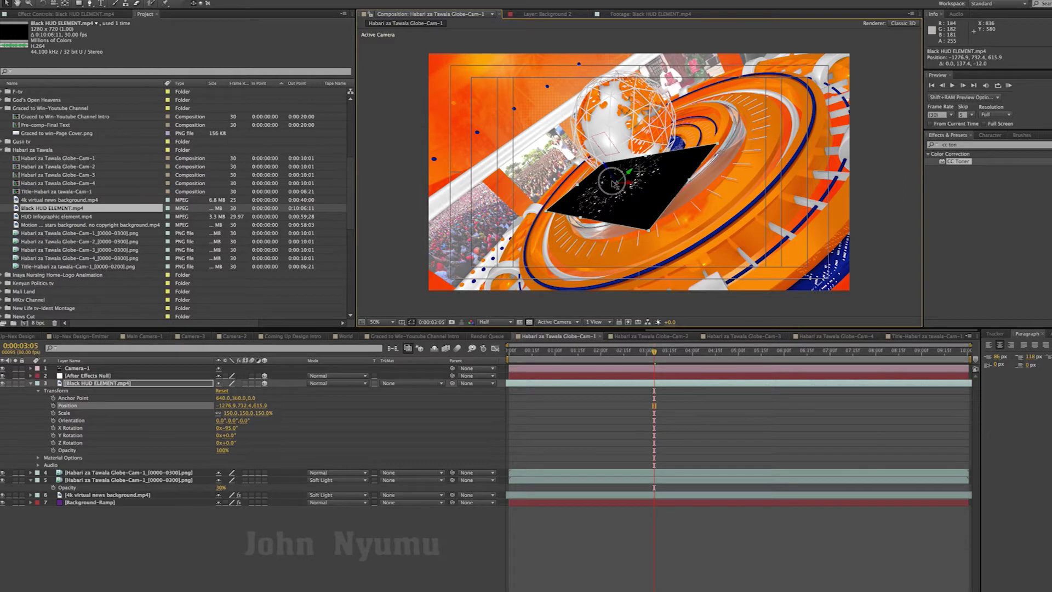
Scale the HUD plane to 483.2, 565.6, 248% and shift it down and left
click(76, 414)
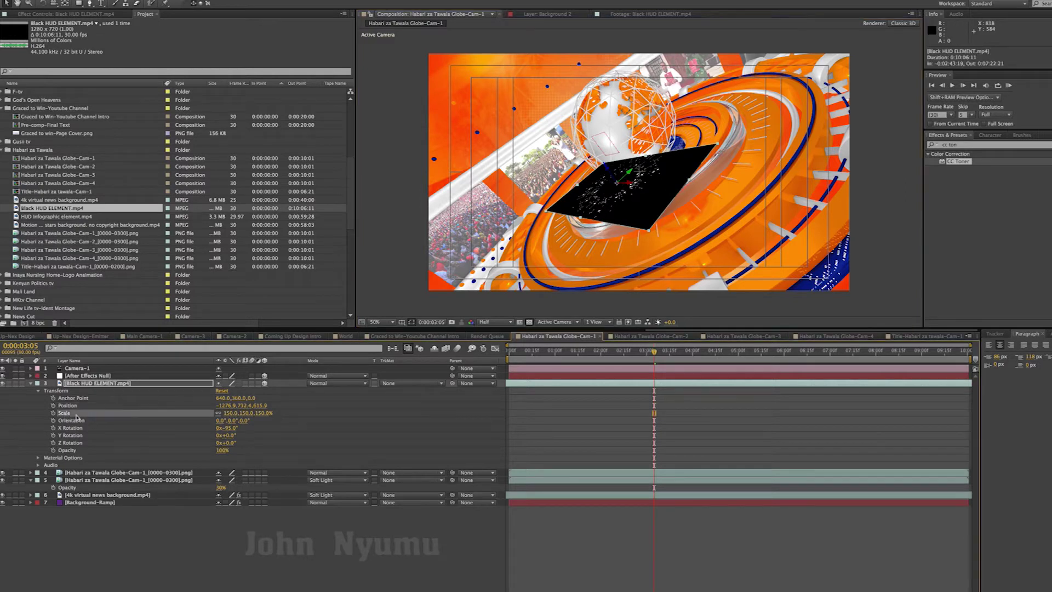
drag(234, 415, 267, 414)
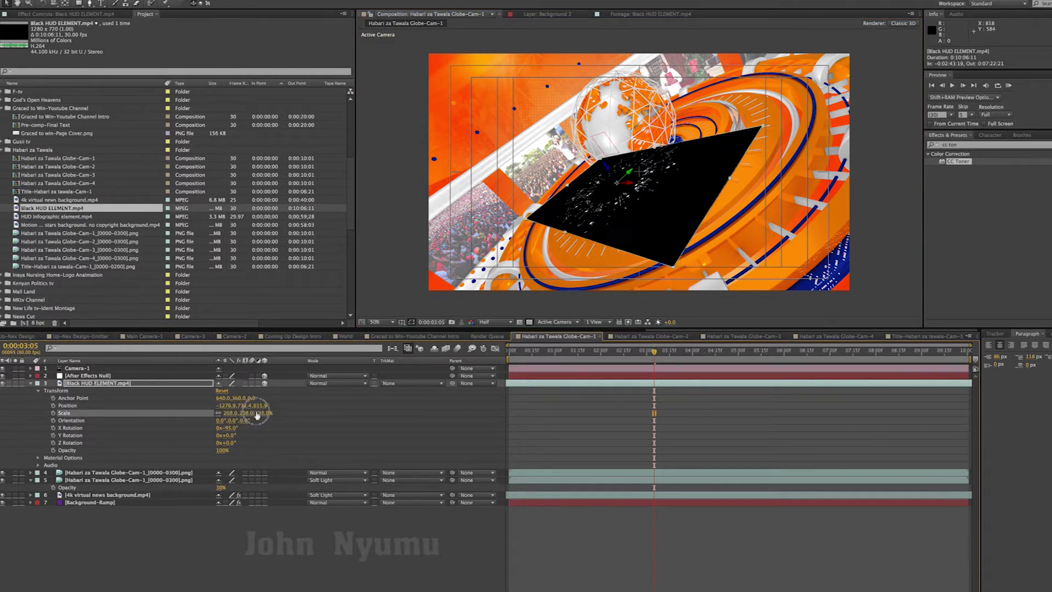
drag(267, 414, 271, 415)
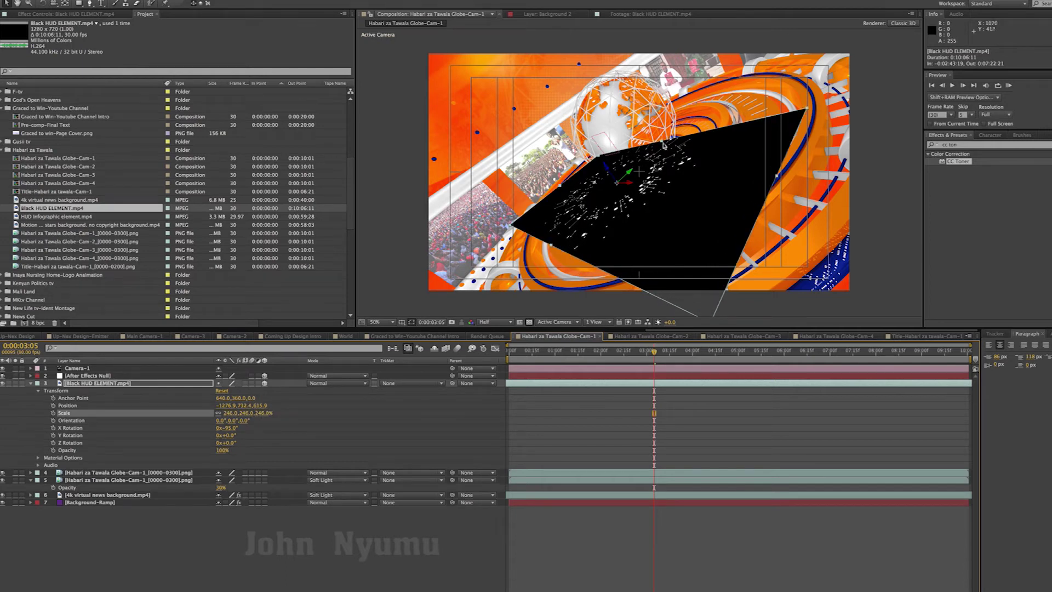
mouse_move(664, 143)
mouse_down()
mouse_move(559, 187)
mouse_move(547, 180)
mouse_move(648, 182)
mouse_up()
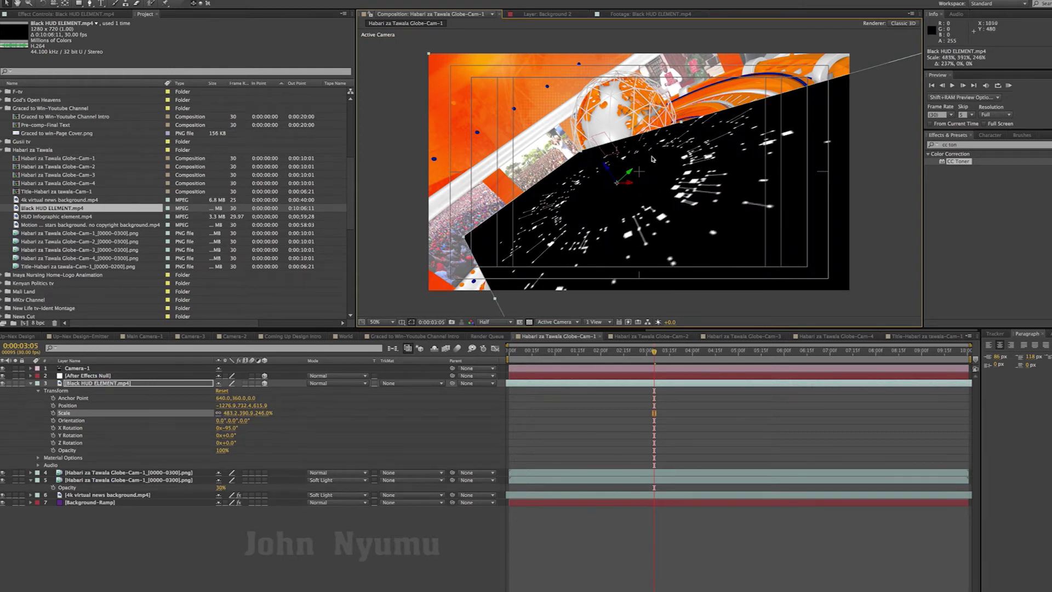
mouse_move(687, 122)
mouse_down()
mouse_move(656, 148)
mouse_move(685, 108)
mouse_up()
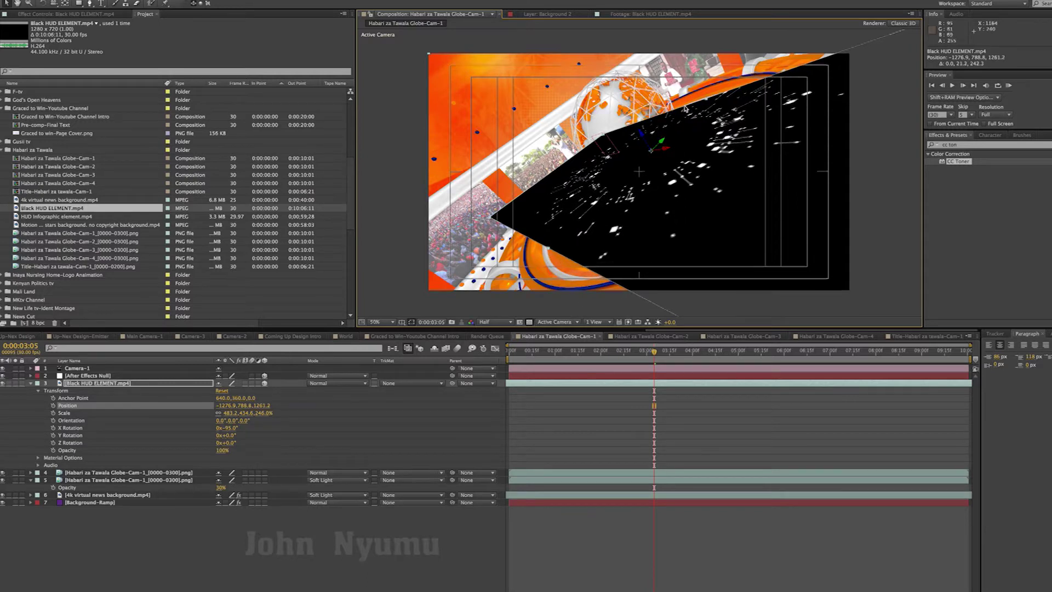
key(comma)
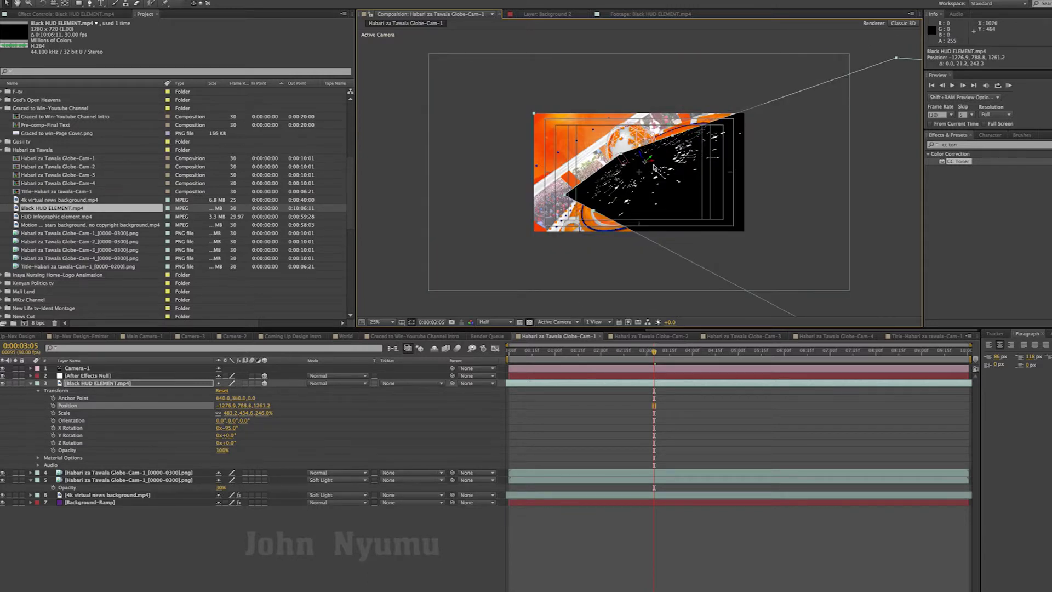
mouse_move(656, 165)
mouse_down()
mouse_move(586, 163)
mouse_move(638, 167)
mouse_move(652, 188)
mouse_up()
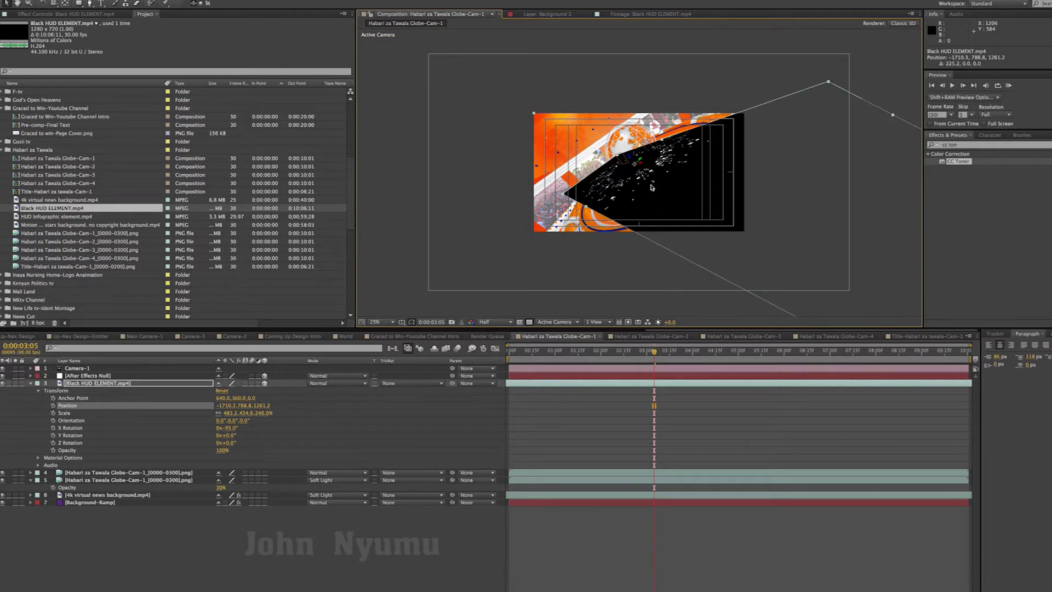
key(period)
key(period)
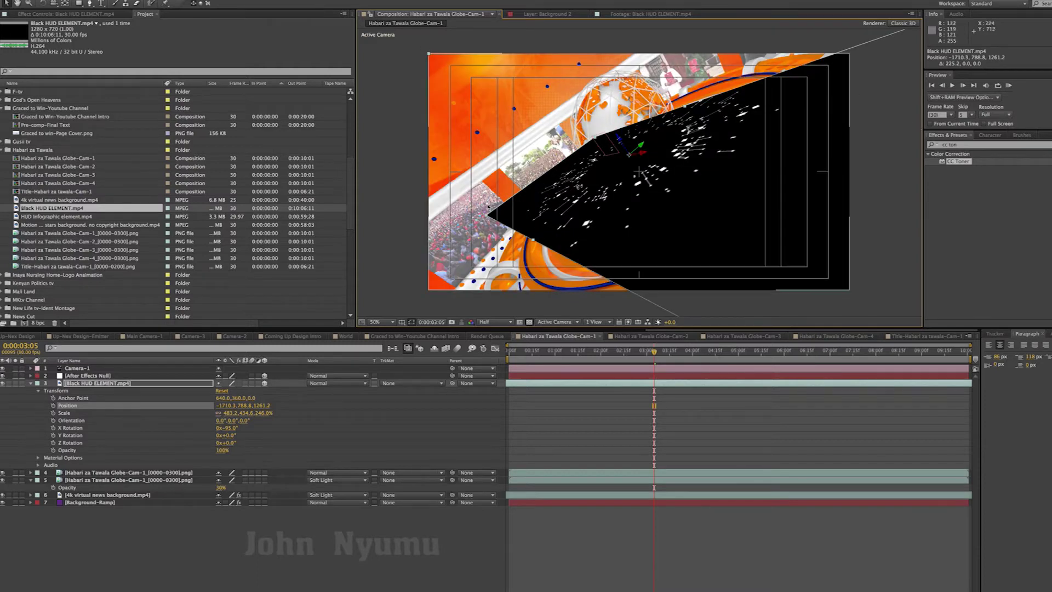
drag(687, 107, 693, 100)
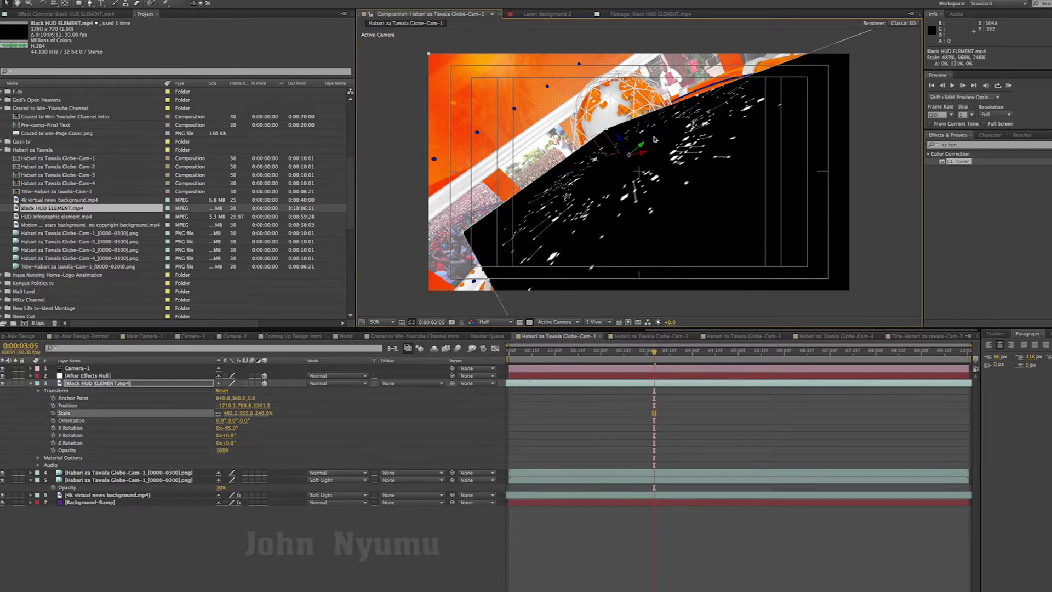
drag(621, 140, 662, 188)
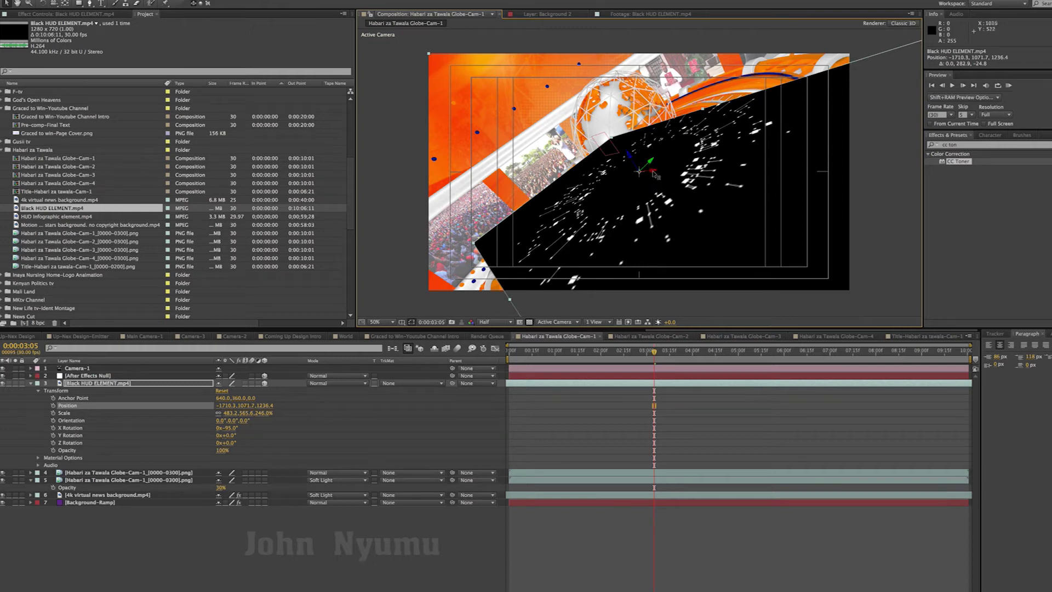
drag(641, 170, 537, 162)
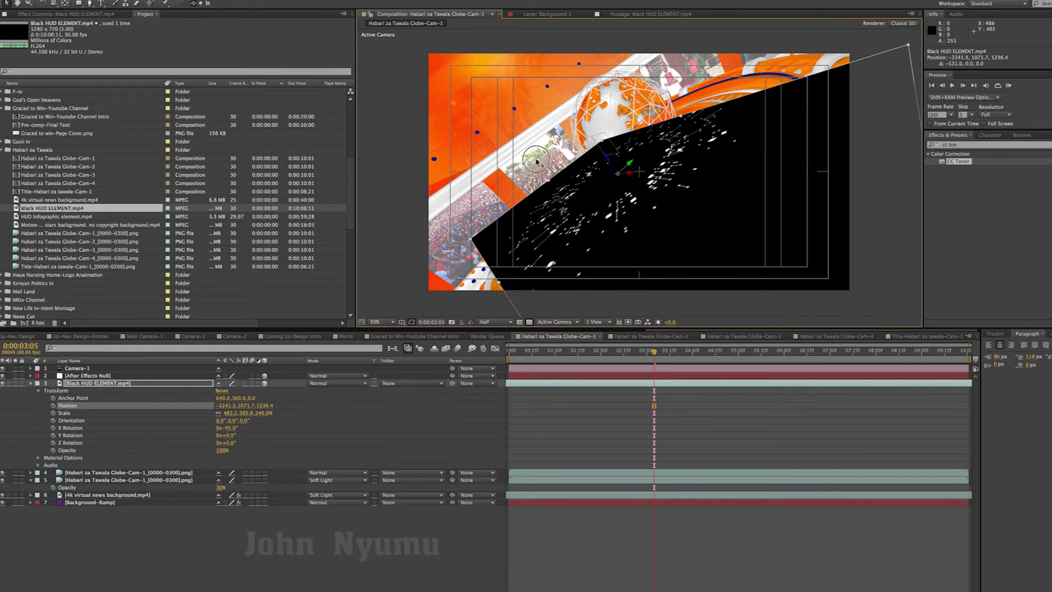
Try Soft Light blending on the Black HUD ELEMENT layer, then return it to Normal
click(336, 383)
click(335, 414)
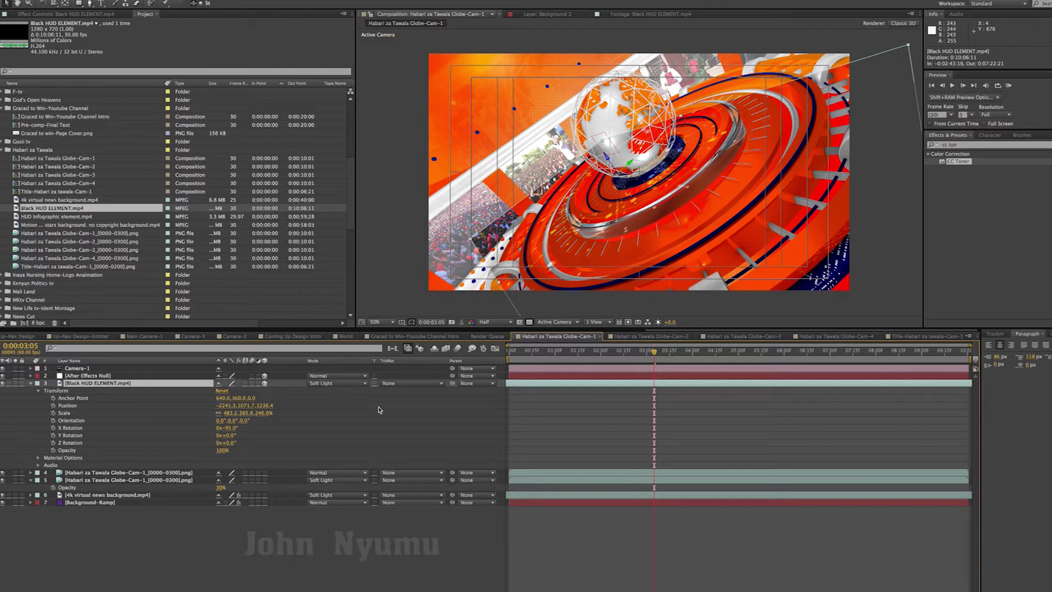
click(322, 384)
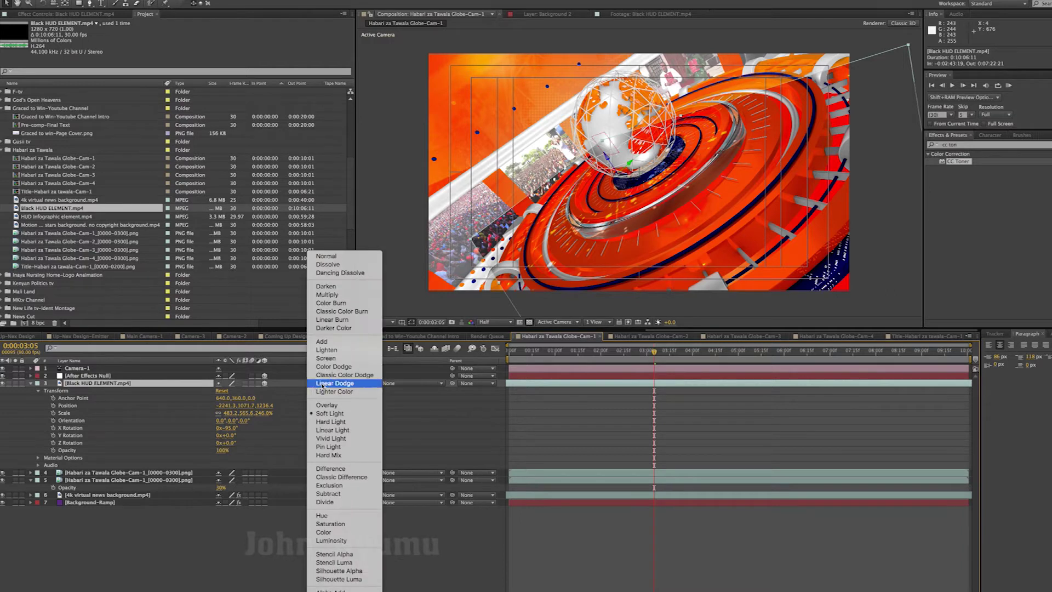
click(323, 255)
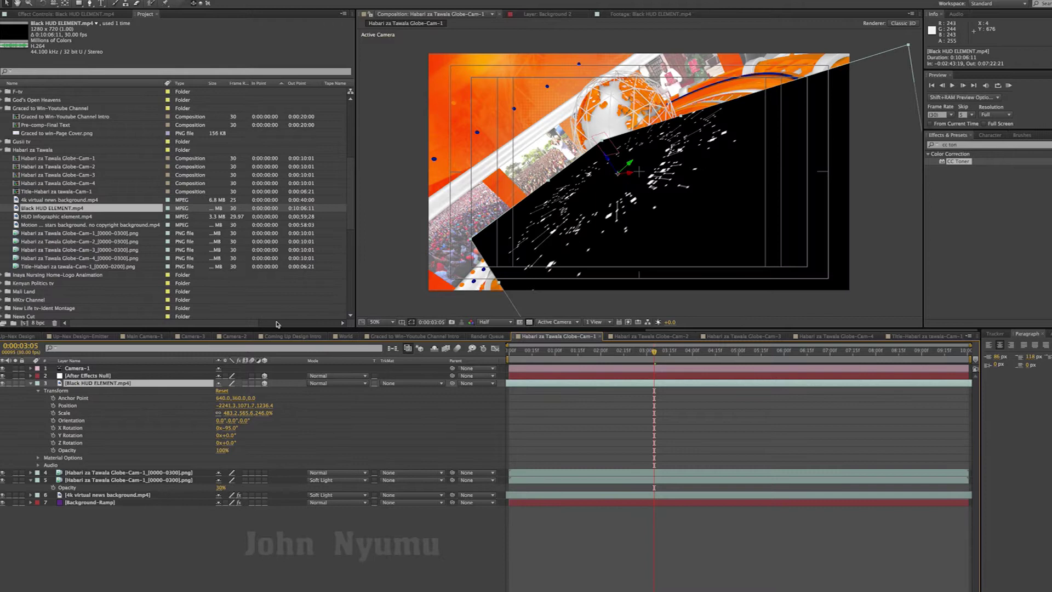
Paste CC Toner from the 4k virtual news background onto the HUD layer, undo it, then choose Screen mode
click(101, 495)
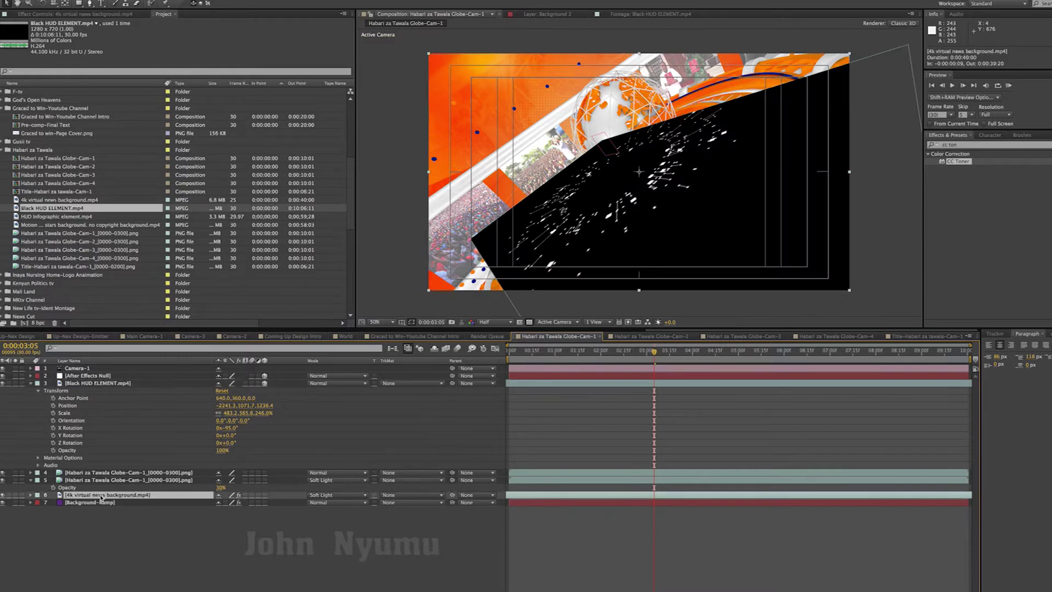
click(93, 15)
click(25, 31)
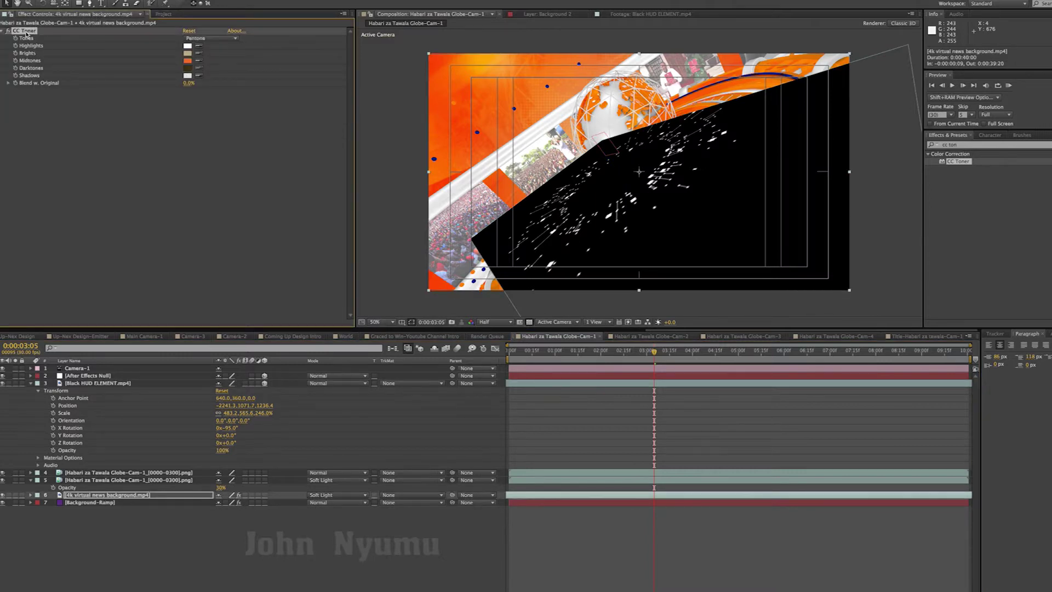
click(92, 383)
key(ctrl+v)
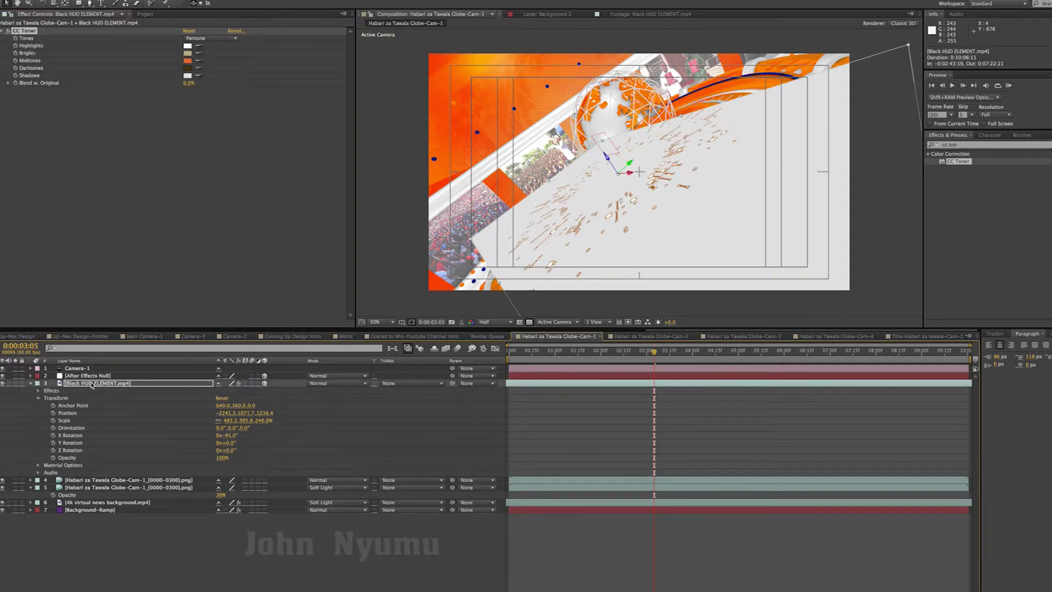
key(ctrl+z)
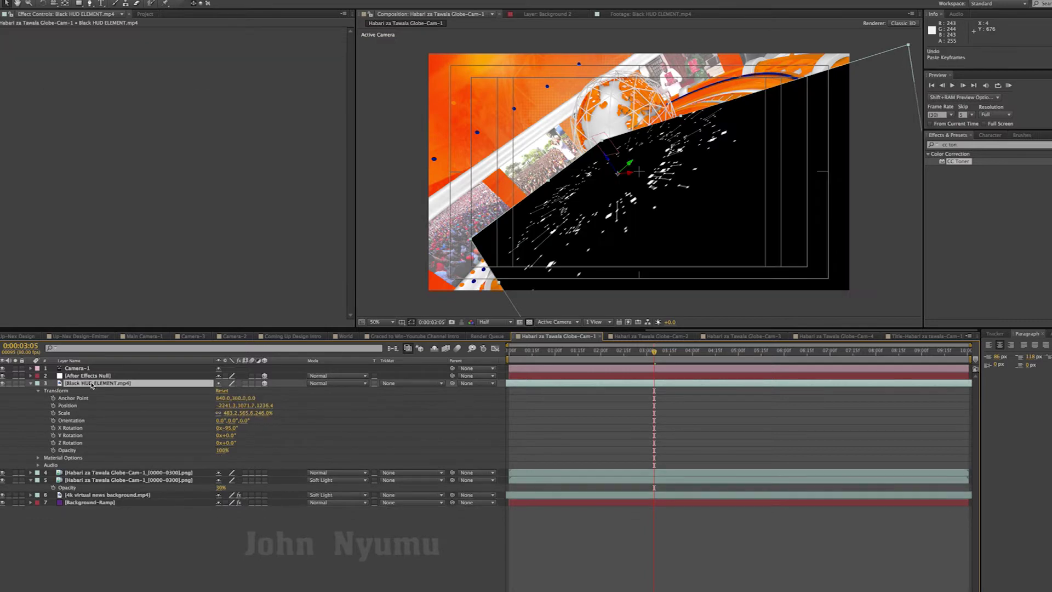
click(335, 383)
click(334, 359)
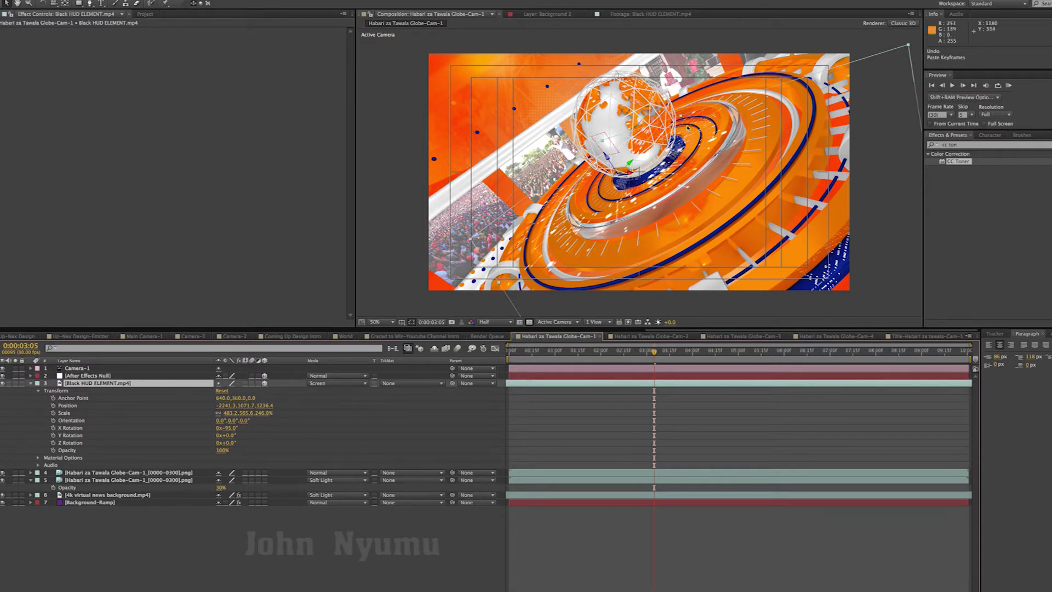
Scale the HUD layer up to about 970% and move it lower in the scene
drag(682, 117, 692, 97)
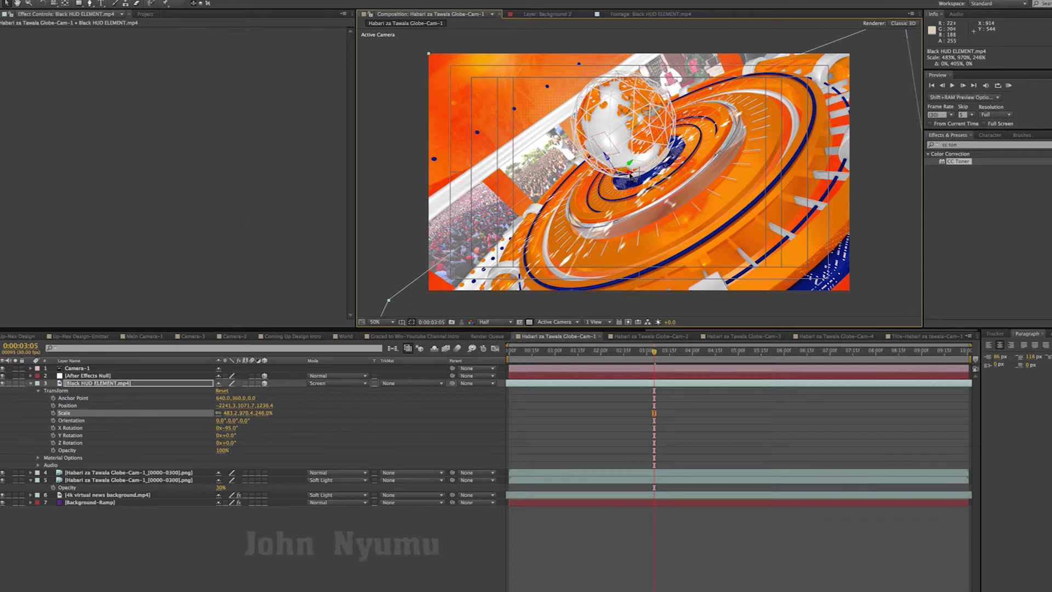
key(comma)
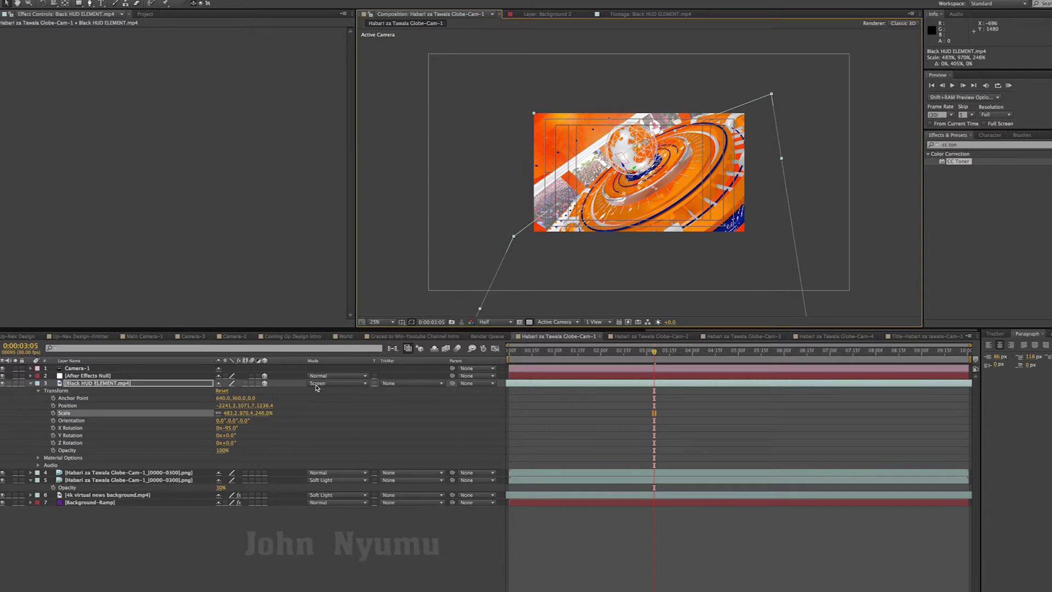
drag(231, 413, 253, 409)
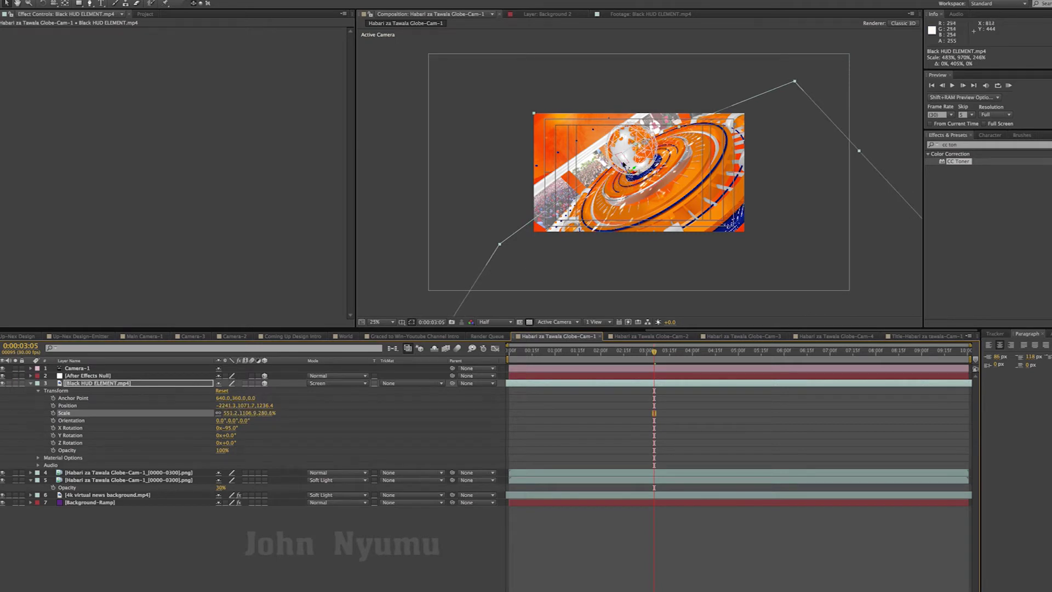
drag(623, 165, 680, 195)
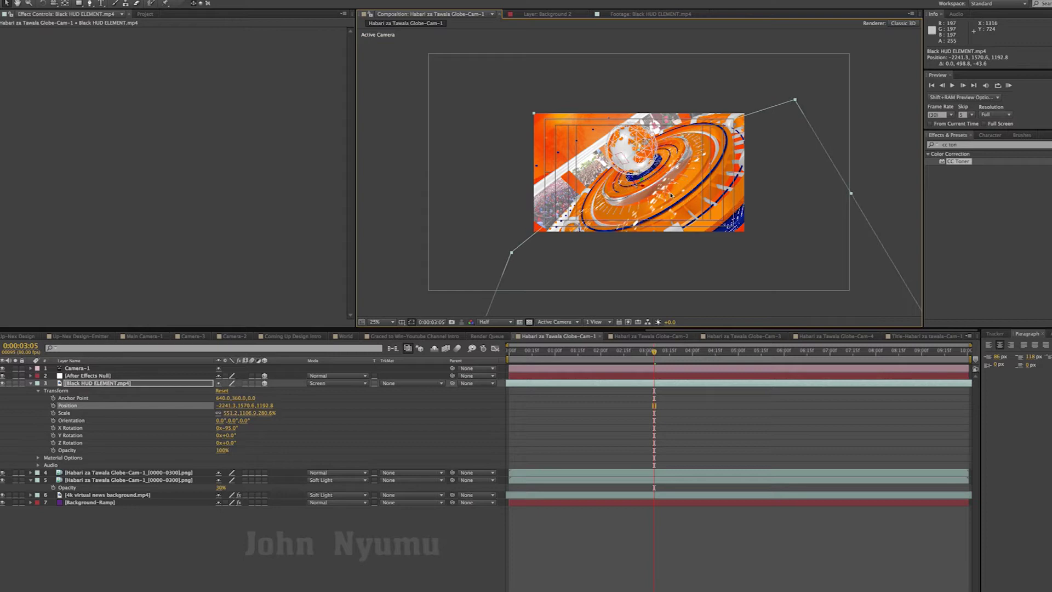
key(period)
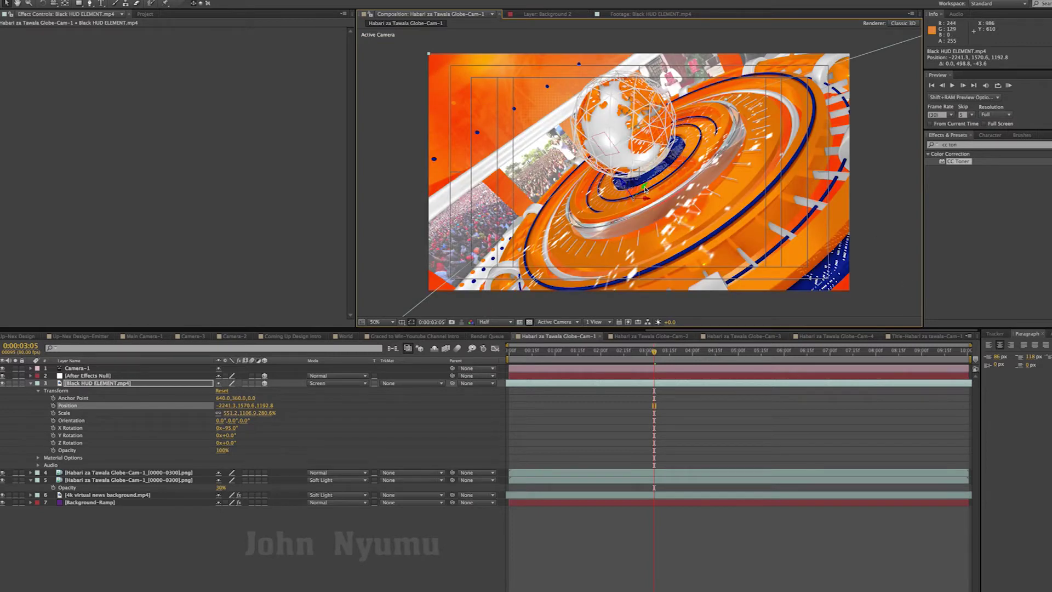
Push the HUD layer back in depth and fine-tune position and stretch to about 993.1,813.2,280.6%
drag(648, 187, 743, 111)
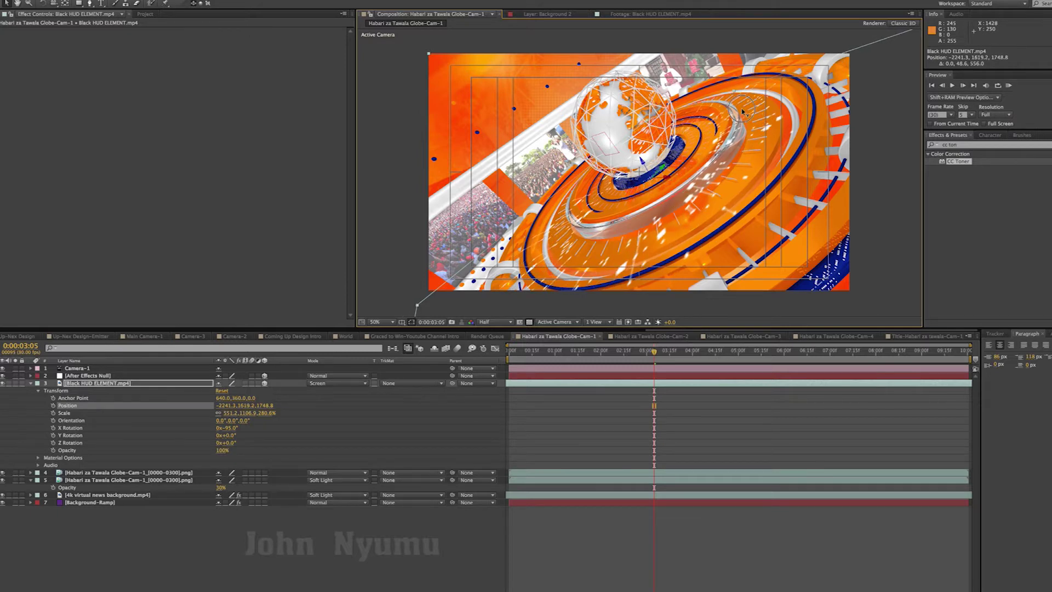
mouse_move(670, 181)
mouse_down()
mouse_move(586, 158)
mouse_move(654, 168)
mouse_up()
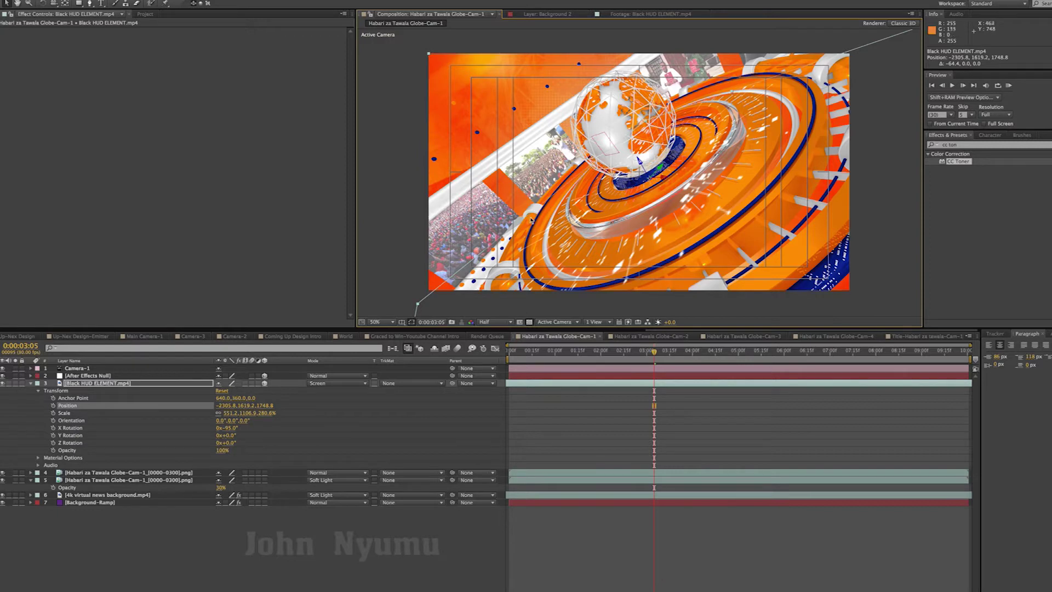
mouse_move(639, 160)
mouse_down()
mouse_move(733, 222)
mouse_move(633, 143)
mouse_up()
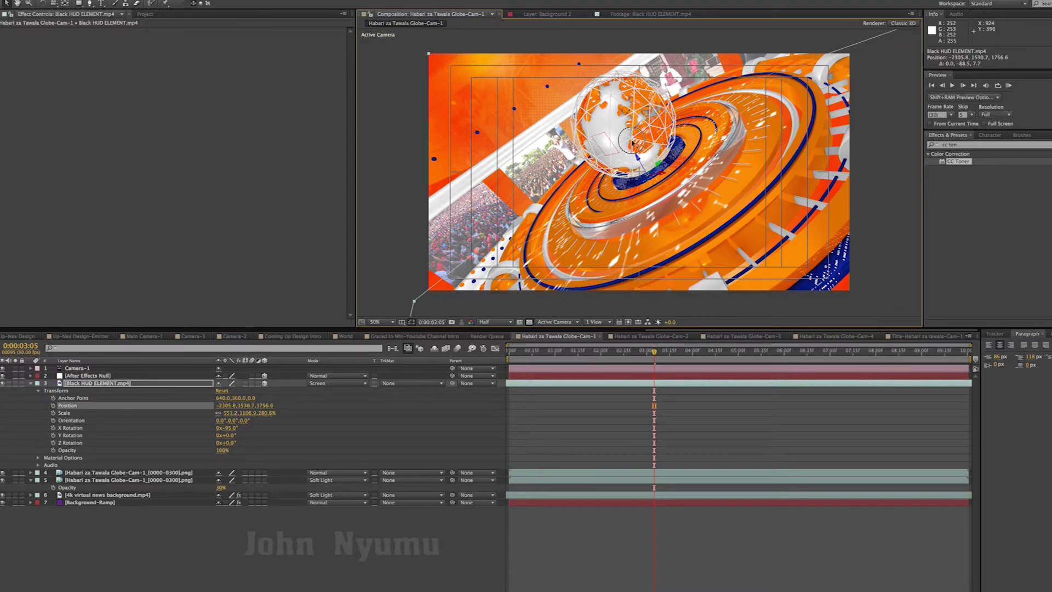
drag(732, 89, 740, 105)
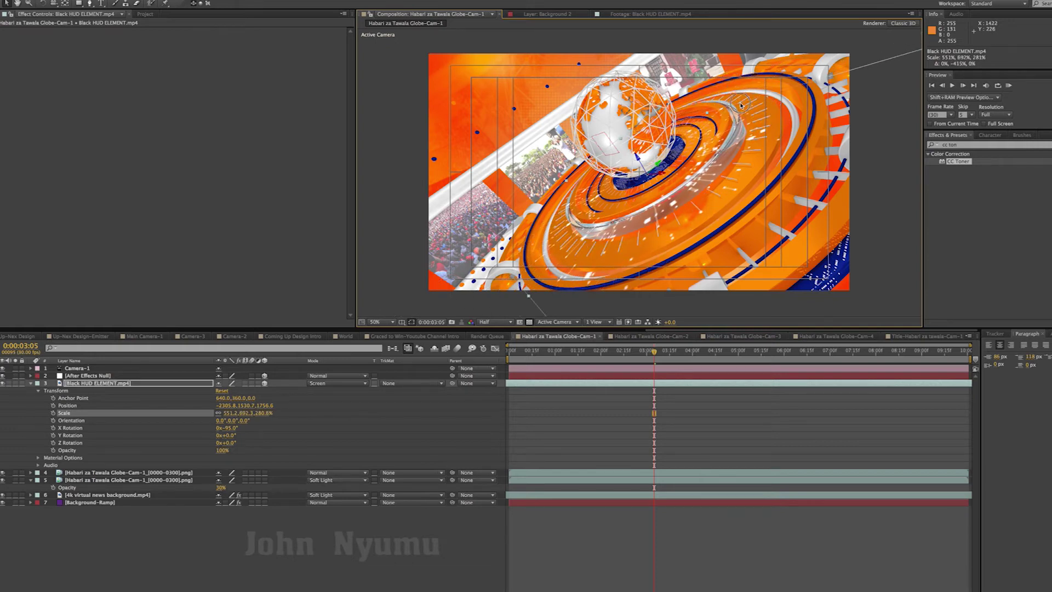
drag(740, 105, 741, 103)
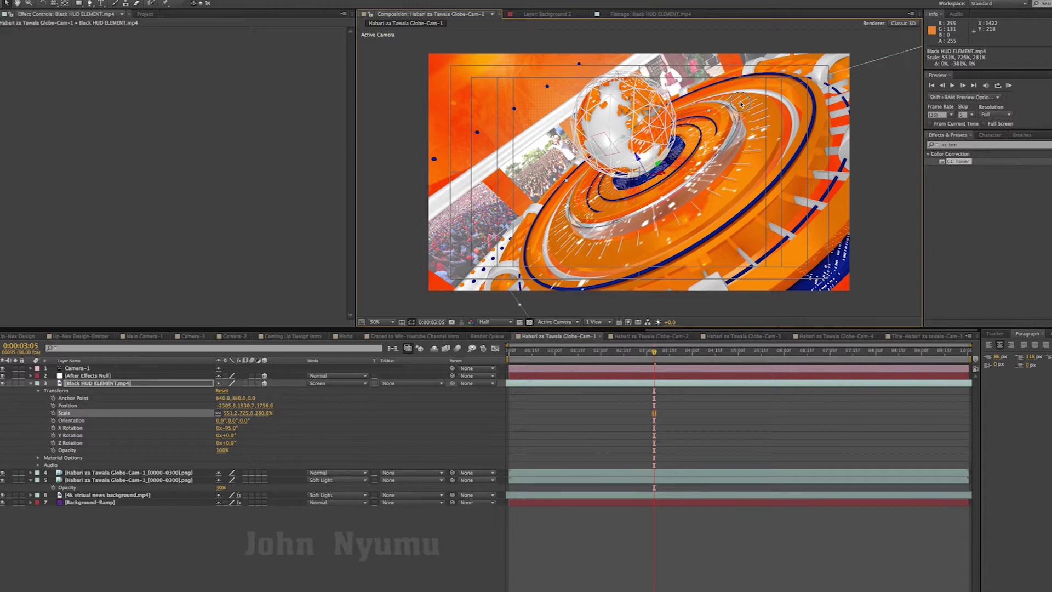
mouse_move(641, 161)
mouse_down()
mouse_move(613, 143)
mouse_move(567, 184)
mouse_move(555, 172)
mouse_up()
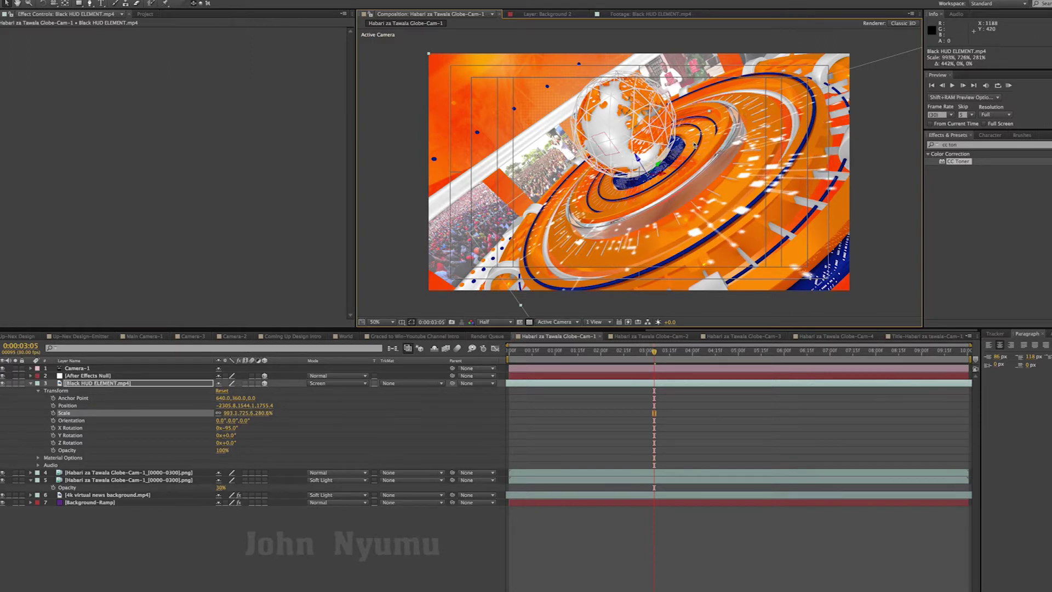
drag(711, 116, 711, 107)
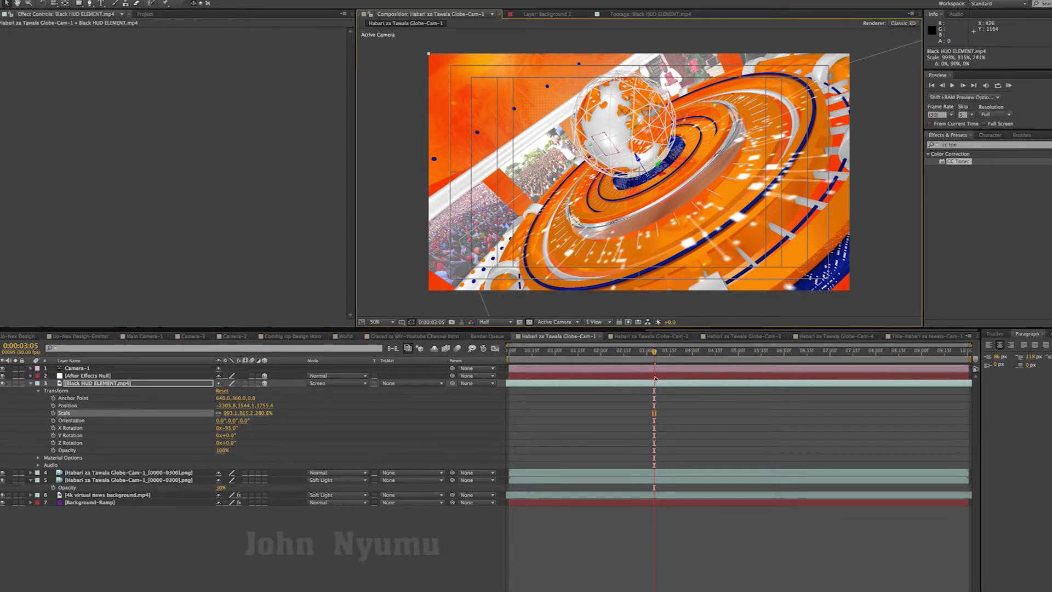
drag(623, 354, 523, 358)
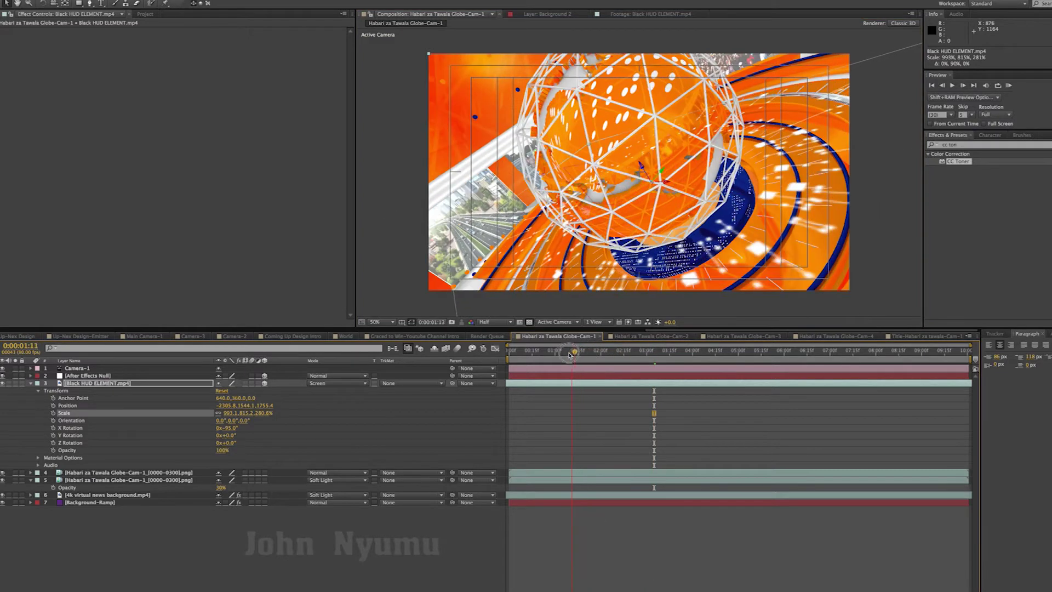
mouse_move(524, 357)
mouse_down()
mouse_move(761, 347)
mouse_move(920, 359)
mouse_move(465, 355)
mouse_up()
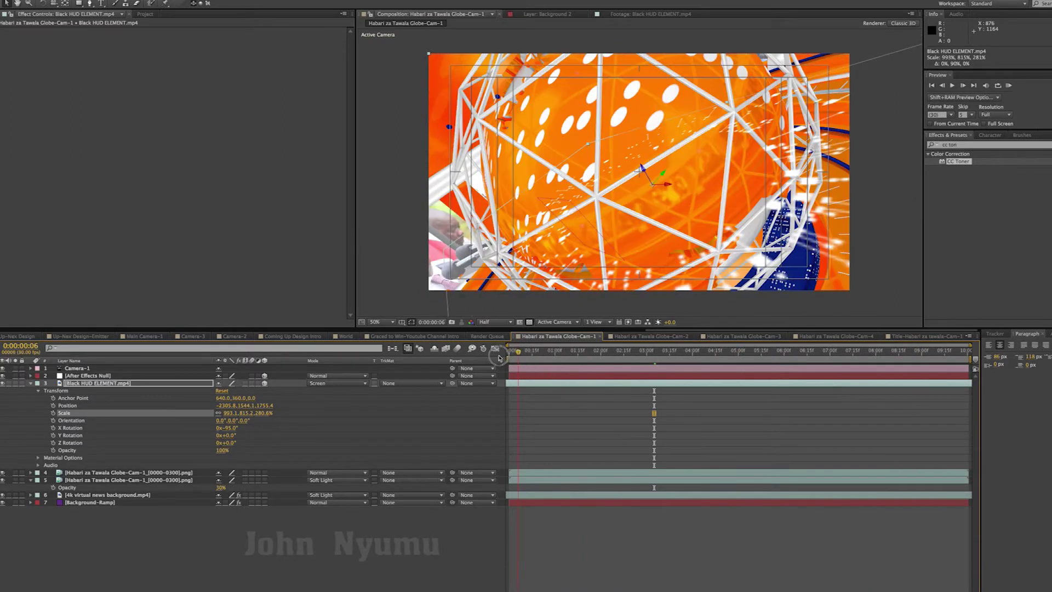
key(KP_0)
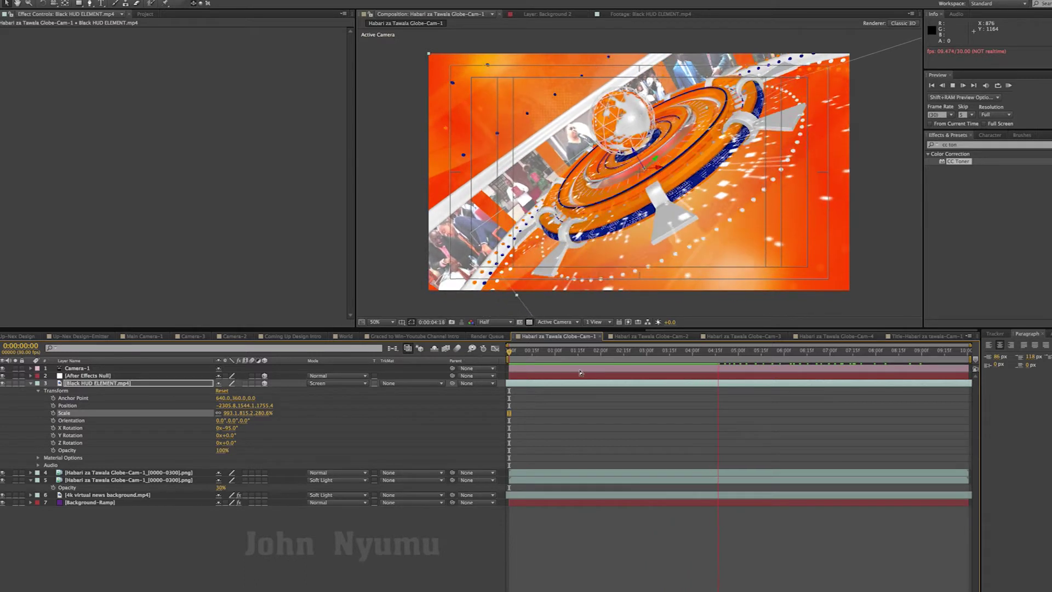
key(space)
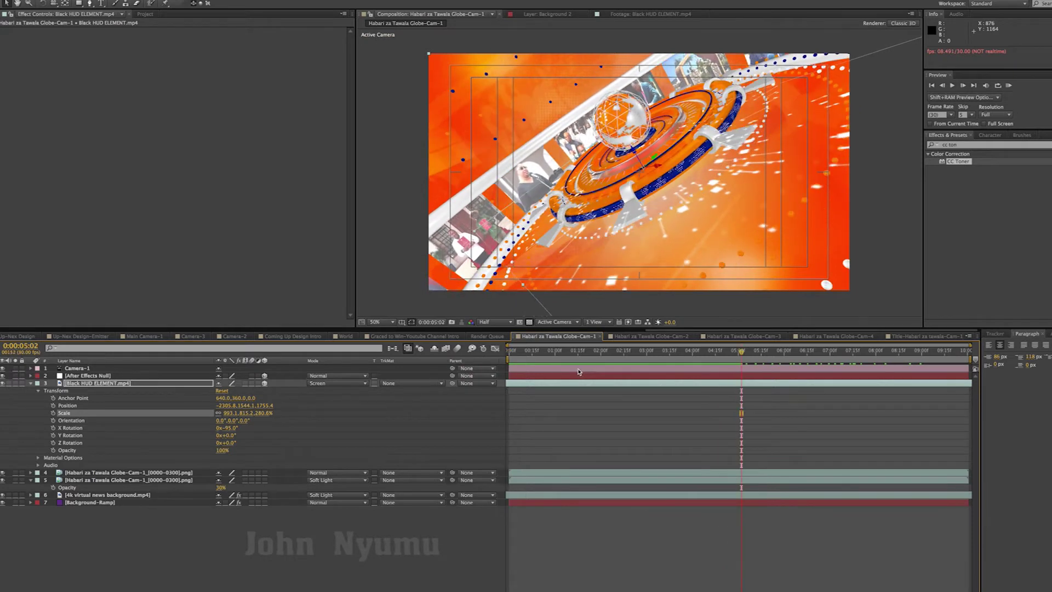
drag(741, 353, 840, 352)
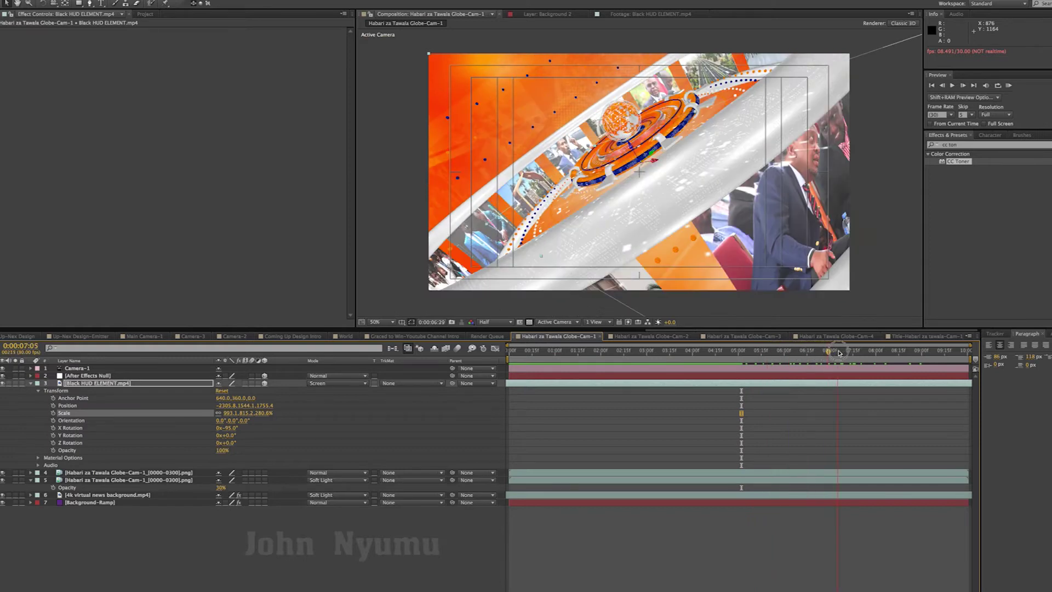
mouse_move(840, 352)
mouse_down()
mouse_move(925, 354)
mouse_move(674, 359)
mouse_up()
key(ctrl+x)
key(ctrl+v)
Shrink the HUD element to 532.1% and nudge it sideways, checking the opening frames
drag(230, 418, 48, 434)
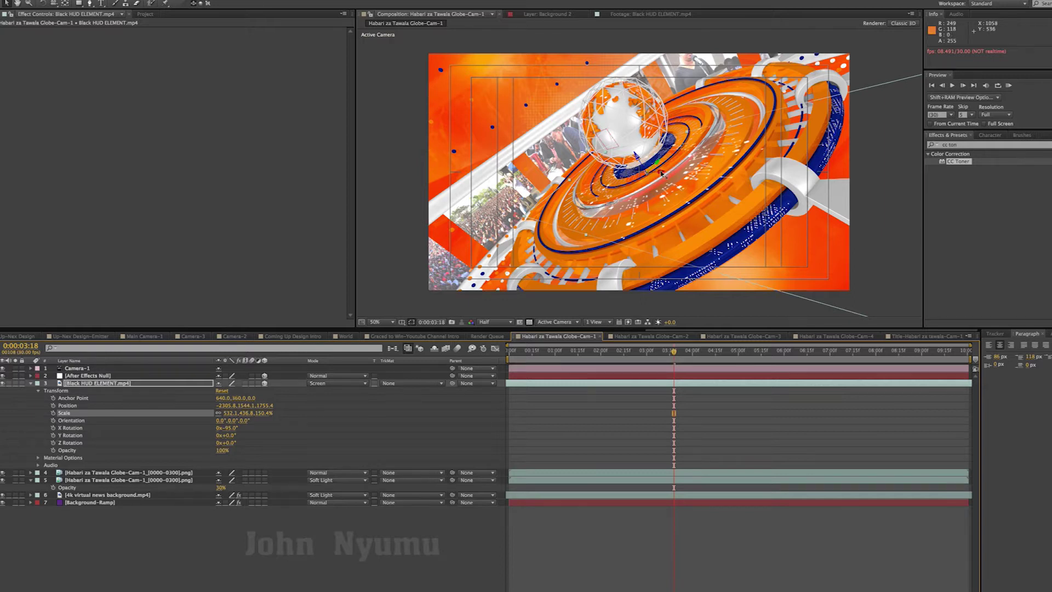
drag(662, 174, 586, 140)
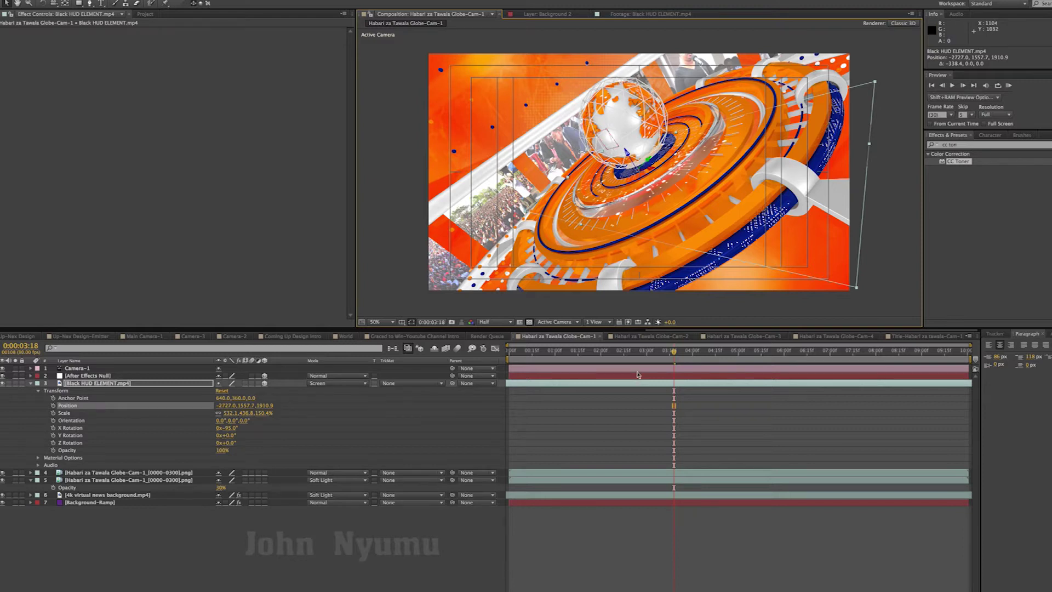
drag(657, 354, 574, 359)
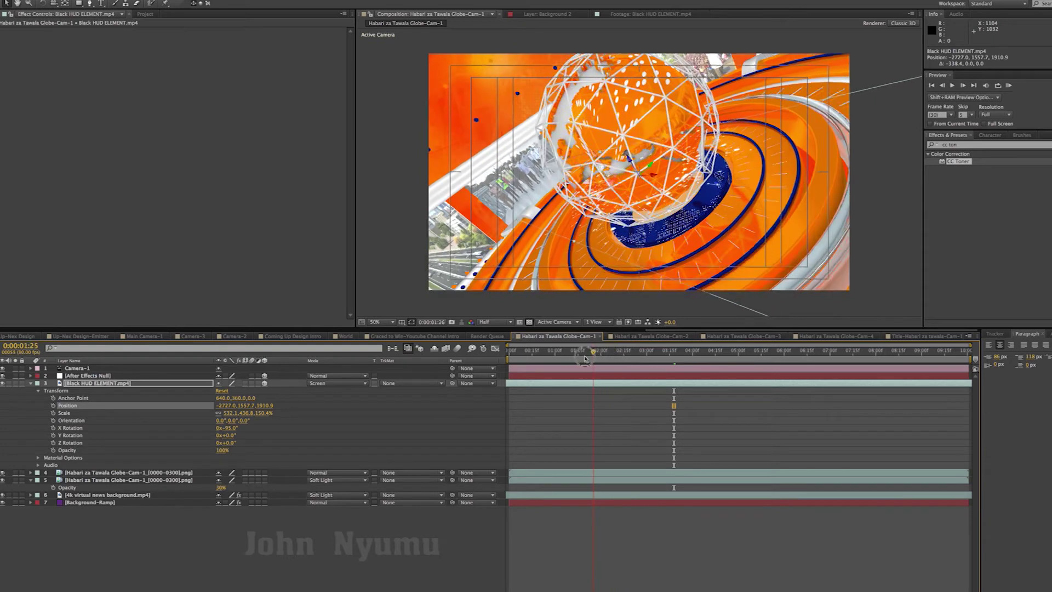
drag(574, 359, 527, 360)
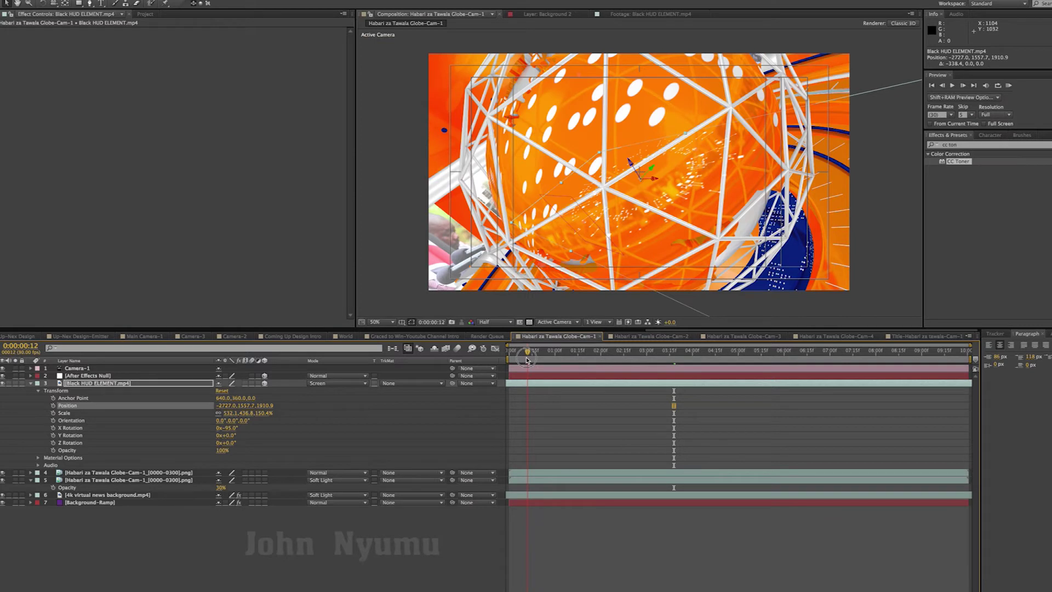
drag(514, 360, 539, 357)
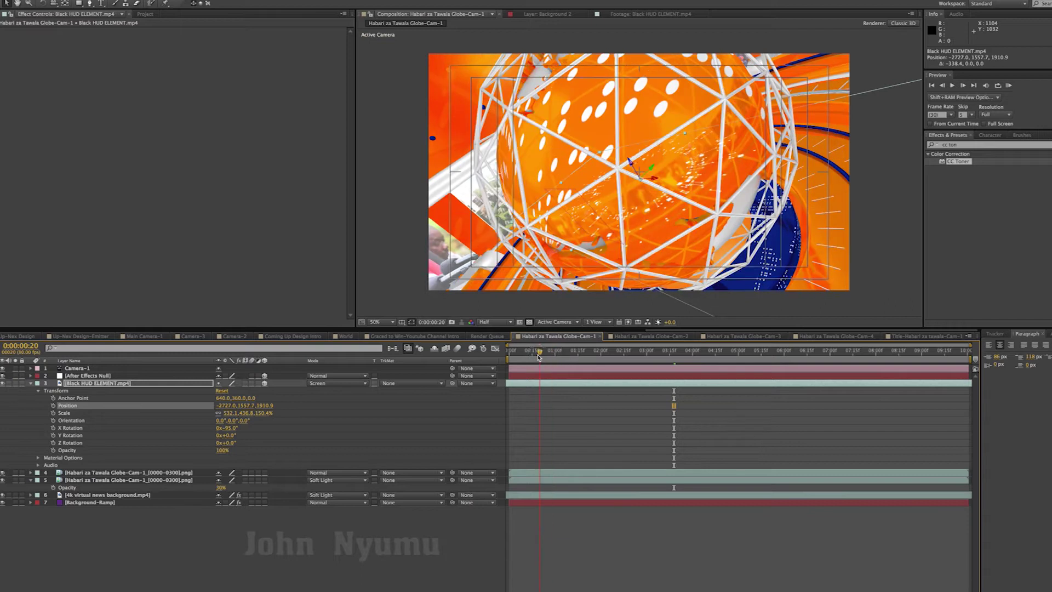
Move the HUD element down and right to -2727.0,2825.4,1799.9 and tilt its X Rotation further
drag(630, 162, 867, 347)
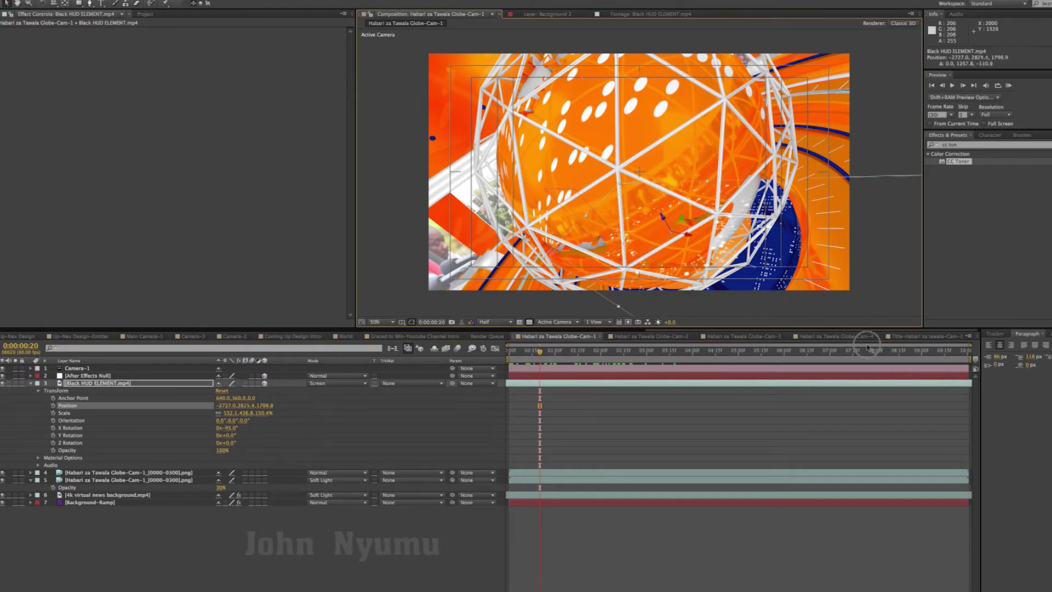
mouse_move(542, 364)
mouse_down()
mouse_move(787, 353)
mouse_move(771, 352)
mouse_up()
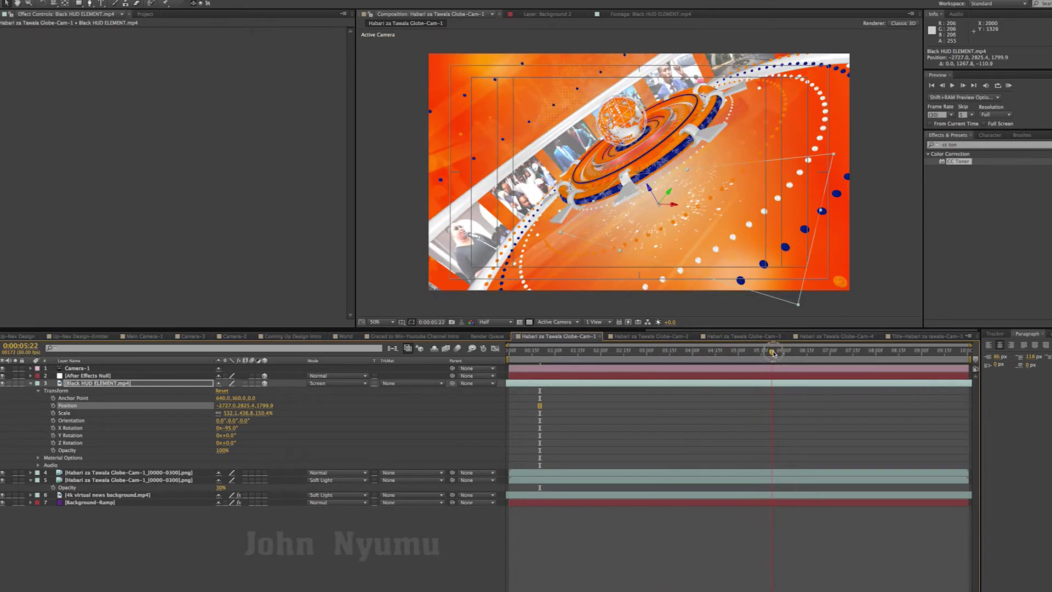
click(120, 428)
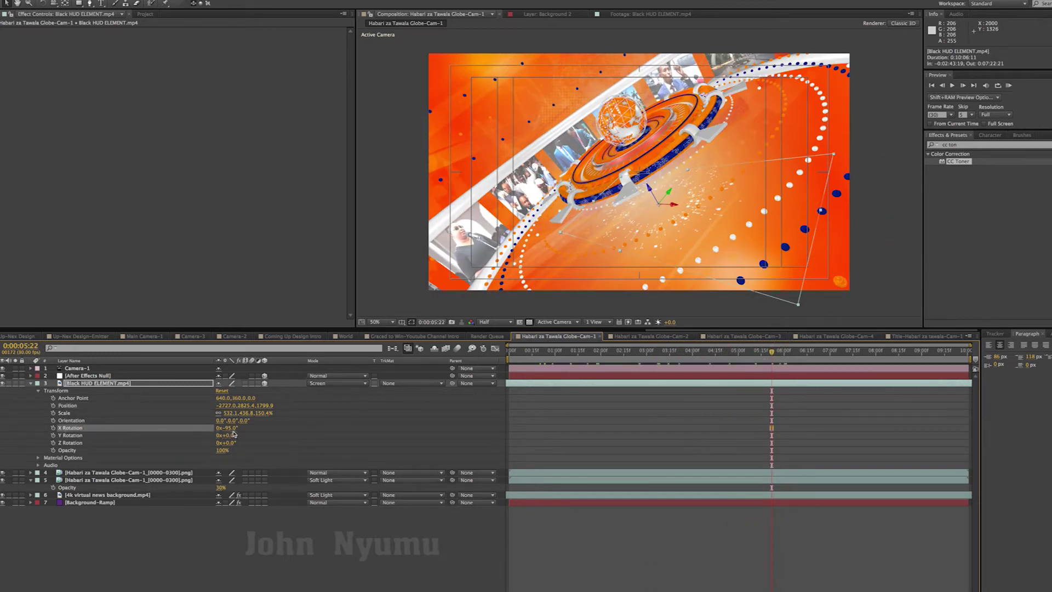
drag(234, 434, 232, 433)
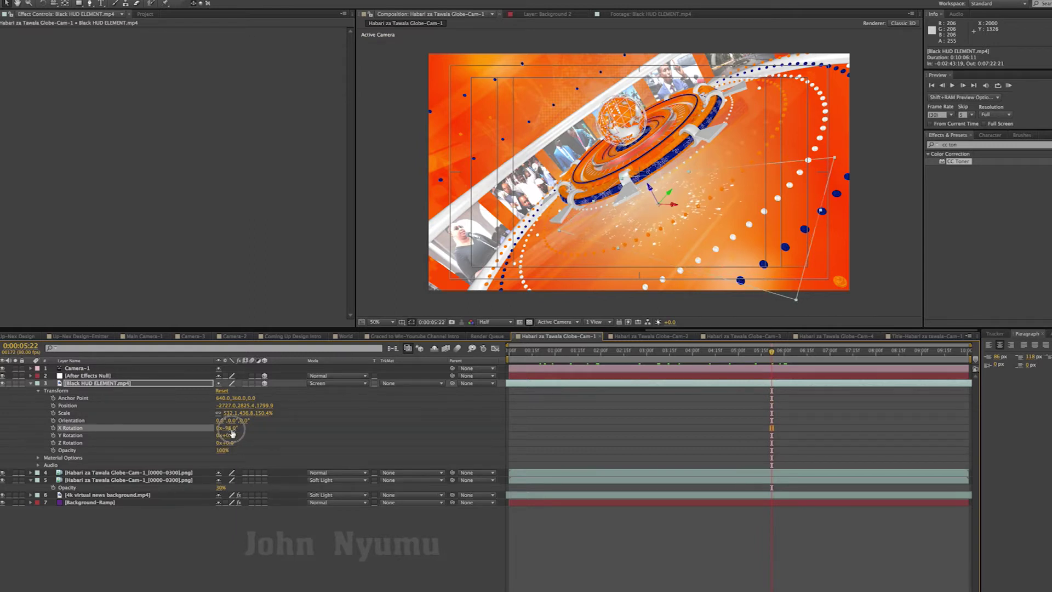
Rotate the HUD plane about 8° on Y and 13° on Z
click(75, 436)
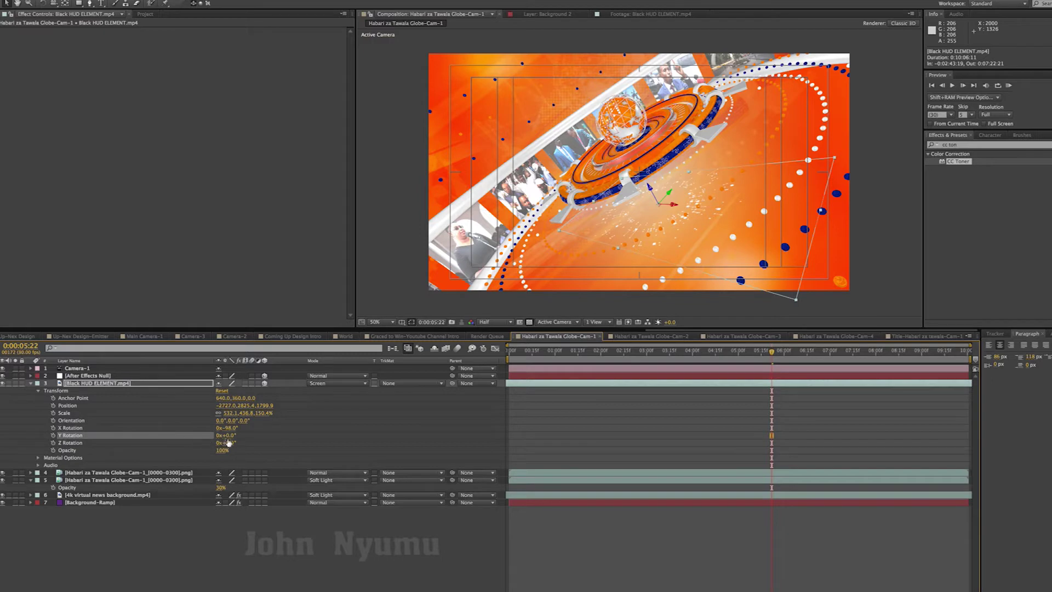
drag(232, 439, 235, 439)
click(74, 444)
drag(229, 442, 244, 449)
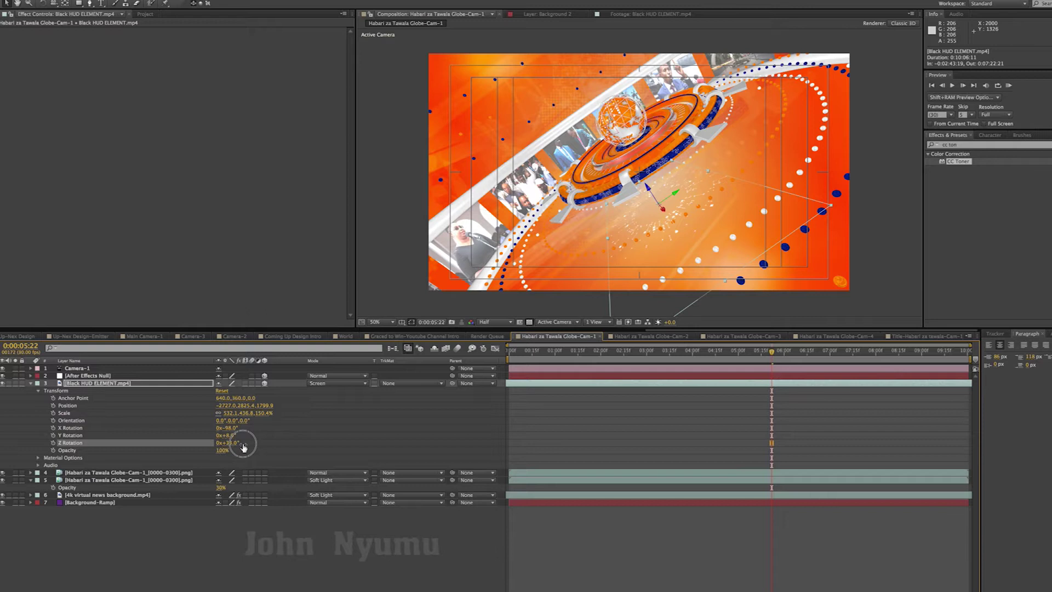
Move the HUD element to -3294.1,2956.1,2157.1, then cut, paste and select the layer
mouse_move(802, 354)
mouse_down()
mouse_move(853, 355)
mouse_move(510, 372)
mouse_move(630, 368)
mouse_up()
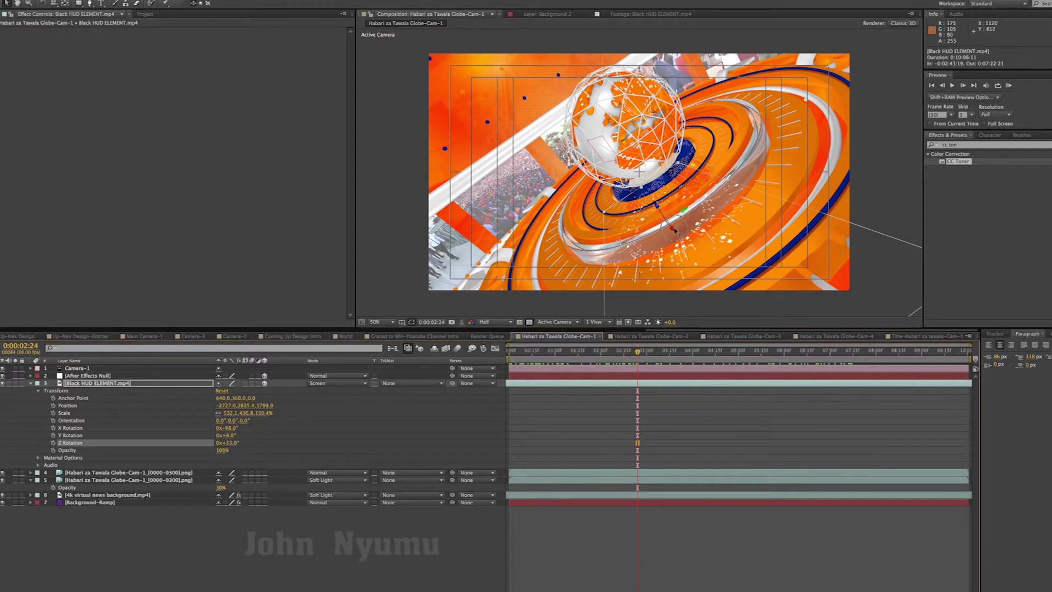
drag(676, 234, 596, 124)
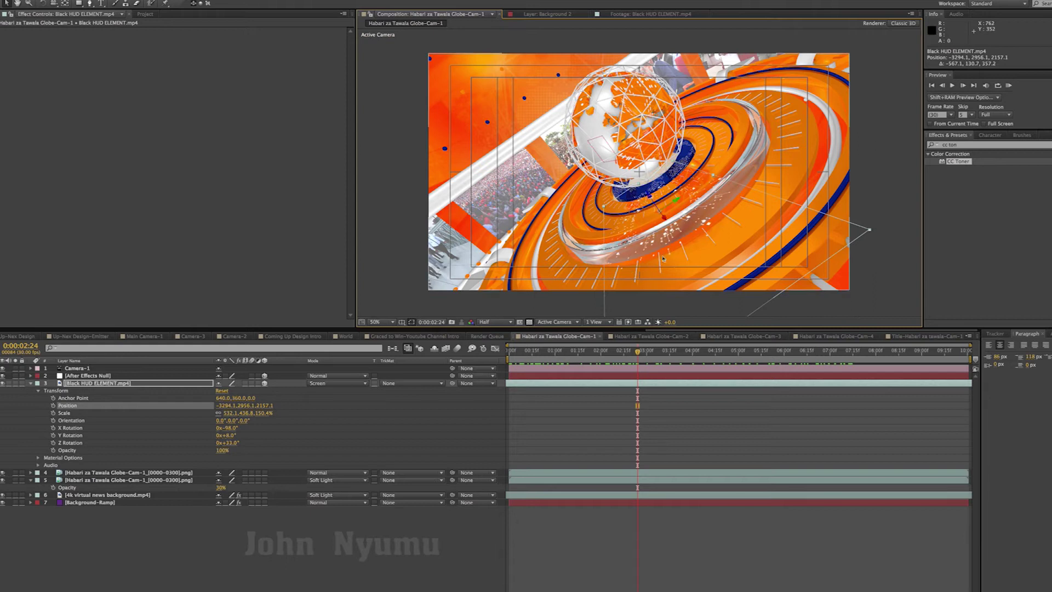
mouse_move(639, 353)
mouse_down()
mouse_move(883, 351)
mouse_move(761, 357)
mouse_move(780, 353)
mouse_up()
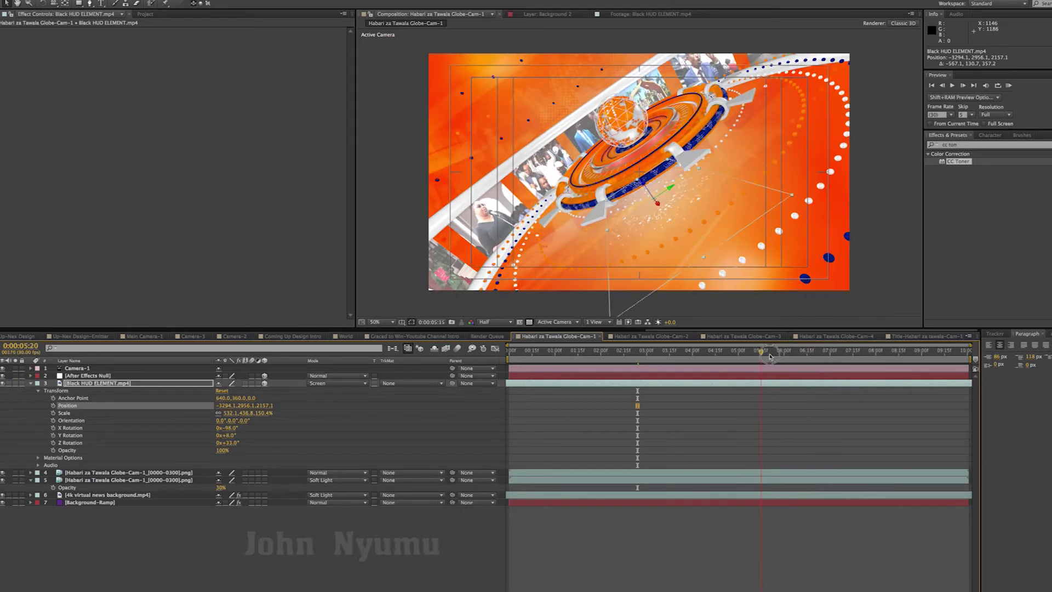
key(ctrl+x)
key(ctrl+v)
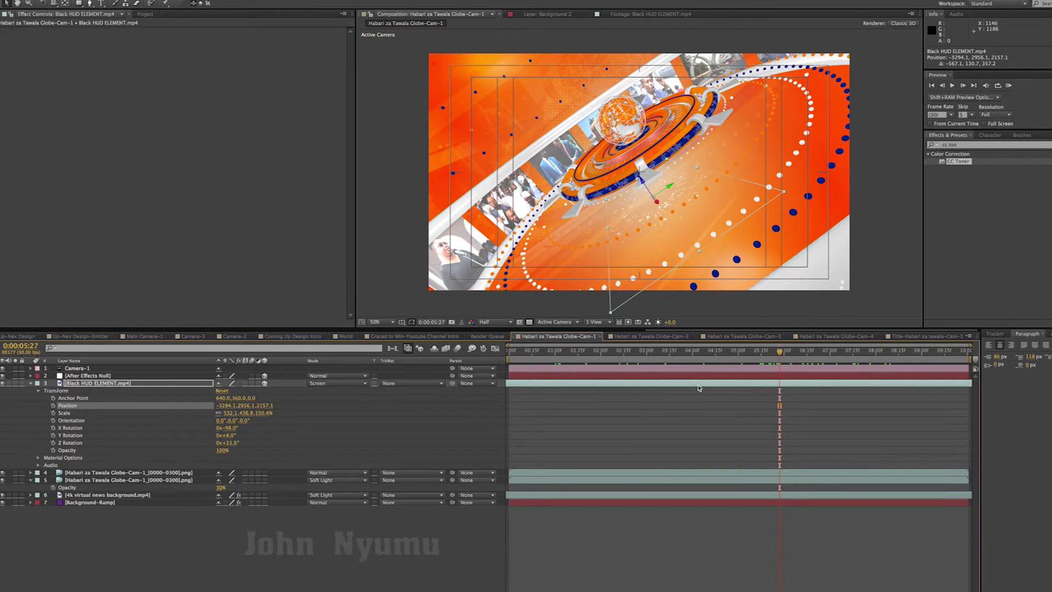
click(700, 385)
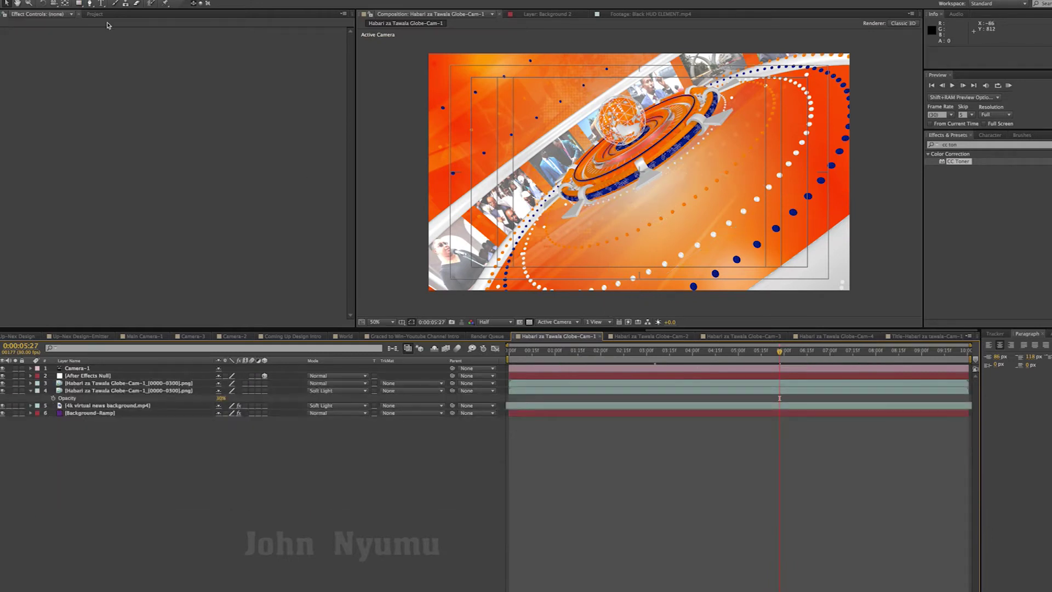
Add Black HUD ELEMENT.mp4 from the Project panel into Globe-Cam-1 and slide it earlier in time
click(95, 14)
drag(51, 209, 107, 406)
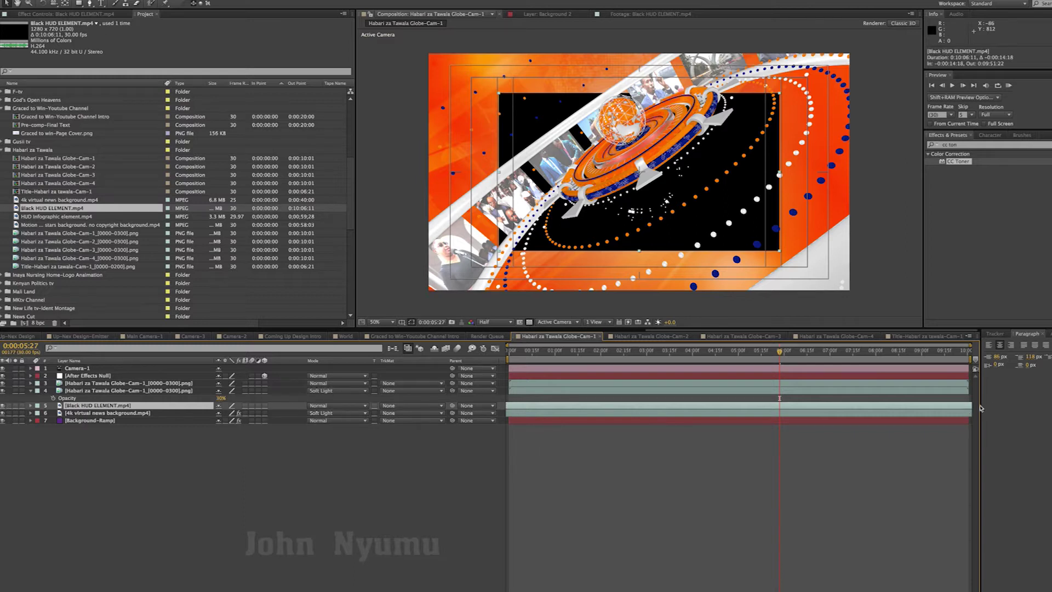
mouse_move(935, 413)
mouse_down()
mouse_move(584, 415)
mouse_move(593, 413)
mouse_up()
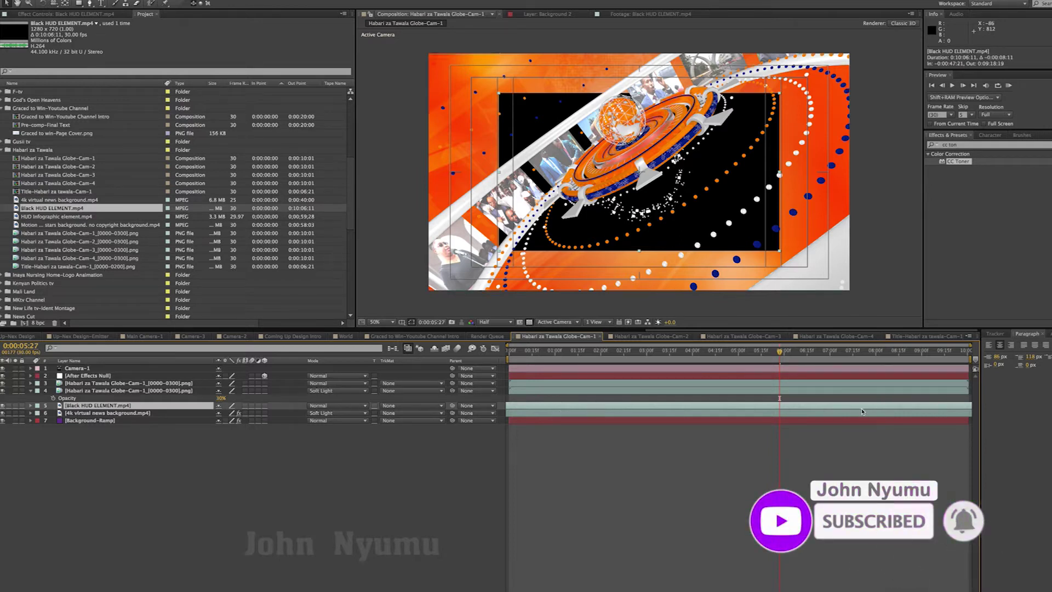
drag(963, 408, 958, 410)
drag(674, 415, 353, 429)
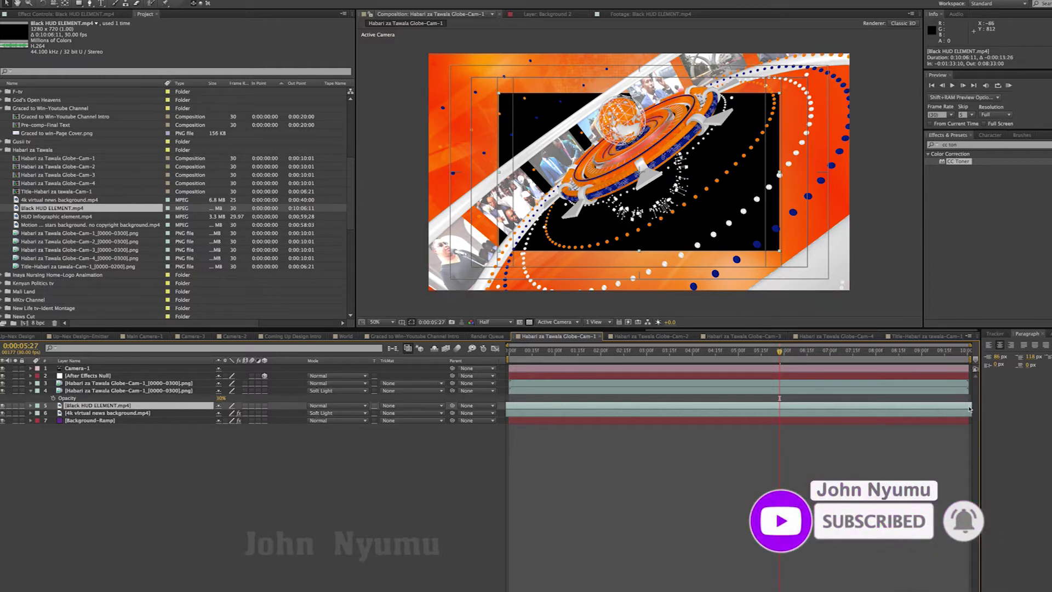
Retime the HUD clip by sliding it repeatedly to pick which section of footage shows
drag(970, 409, 509, 413)
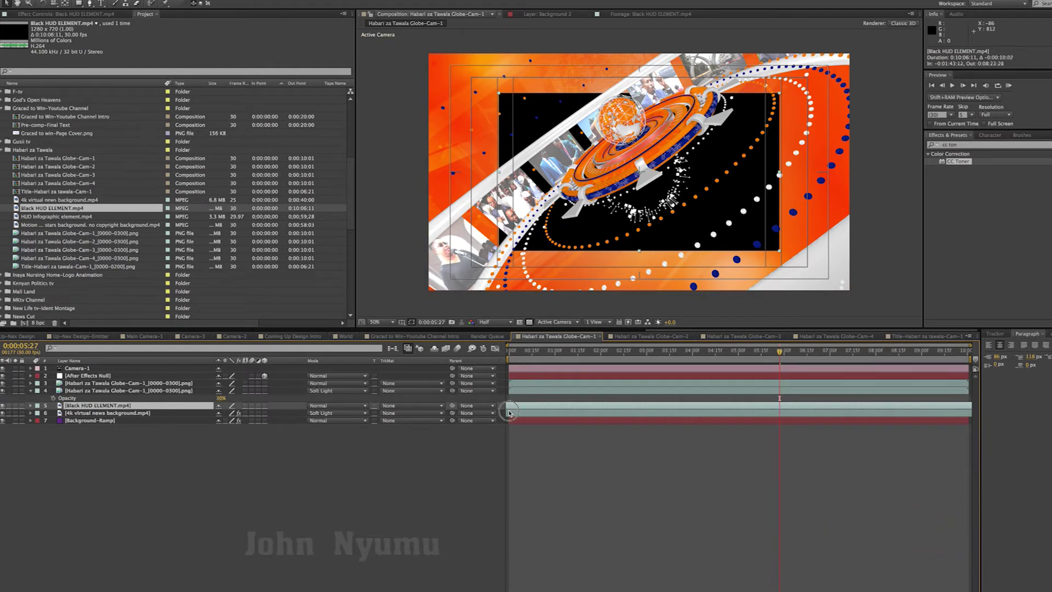
drag(970, 409, 506, 418)
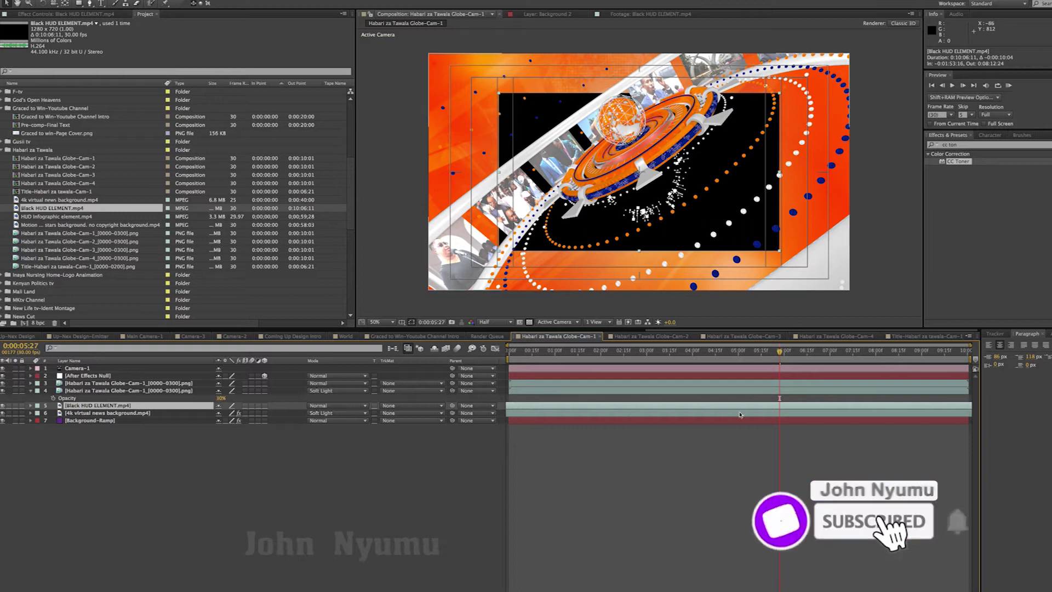
drag(970, 408, 509, 411)
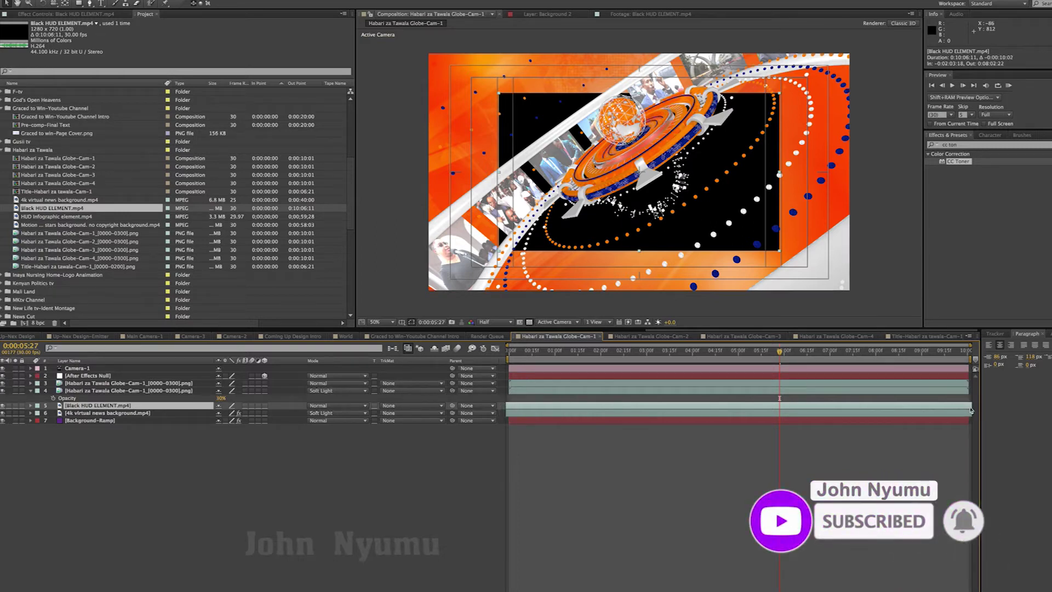
drag(904, 402, 720, 406)
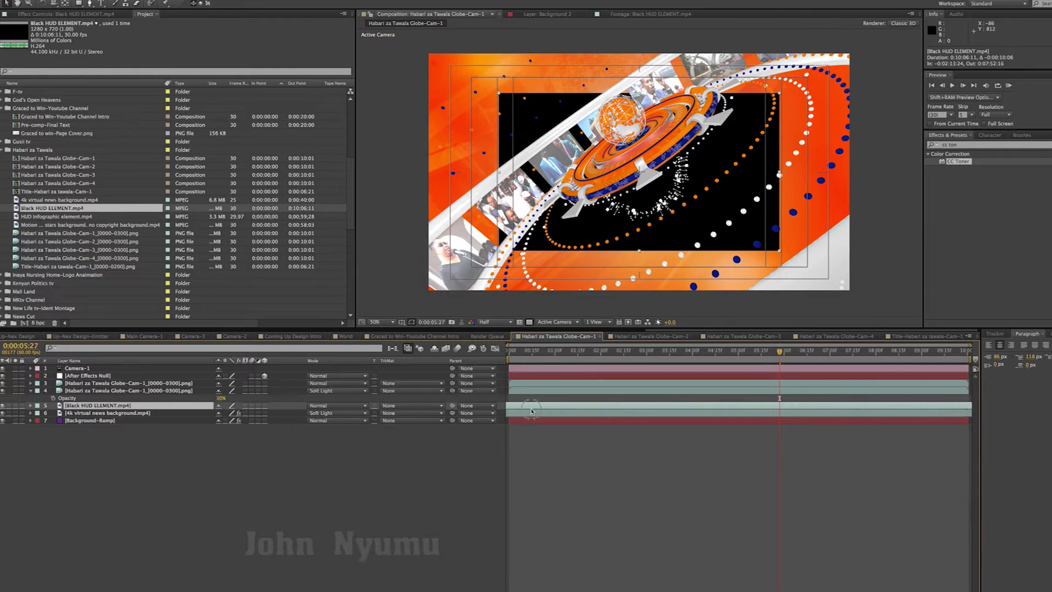
mouse_move(509, 411)
mouse_down()
mouse_move(967, 406)
mouse_move(526, 406)
mouse_up()
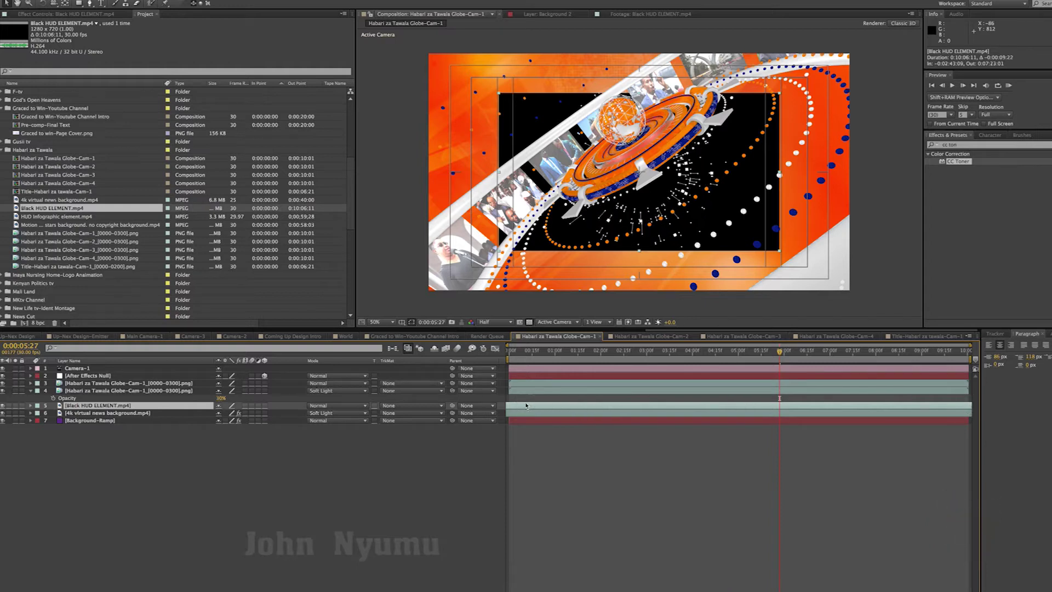
drag(970, 408, 948, 416)
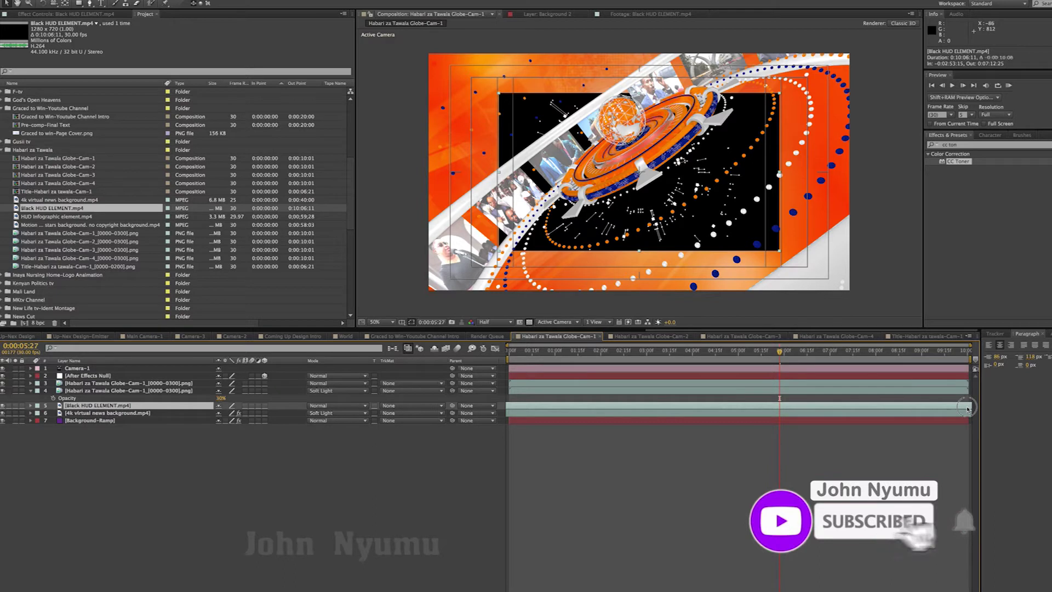
drag(949, 416, 513, 410)
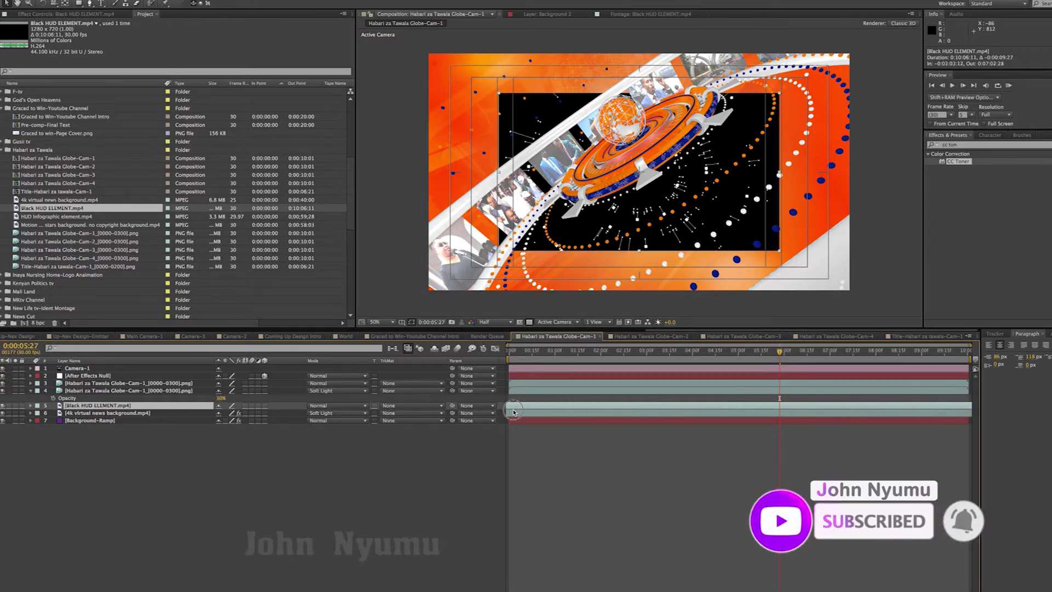
drag(970, 411, 653, 415)
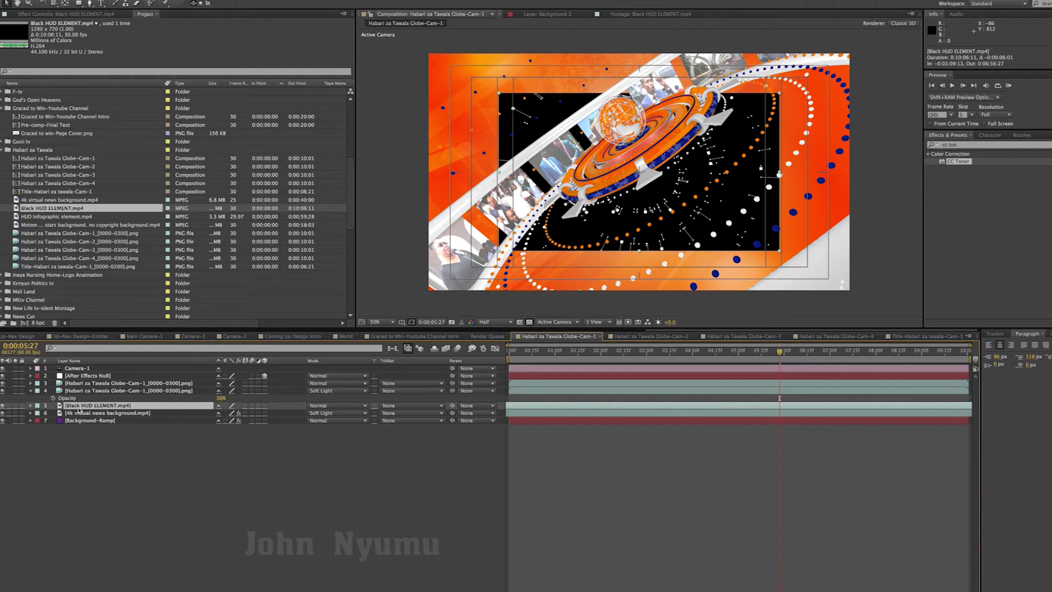
Fit the Black HUD layer to the comp, set it to Screen, and move it to layer 3
right_click(79, 408)
mouse_move(110, 349)
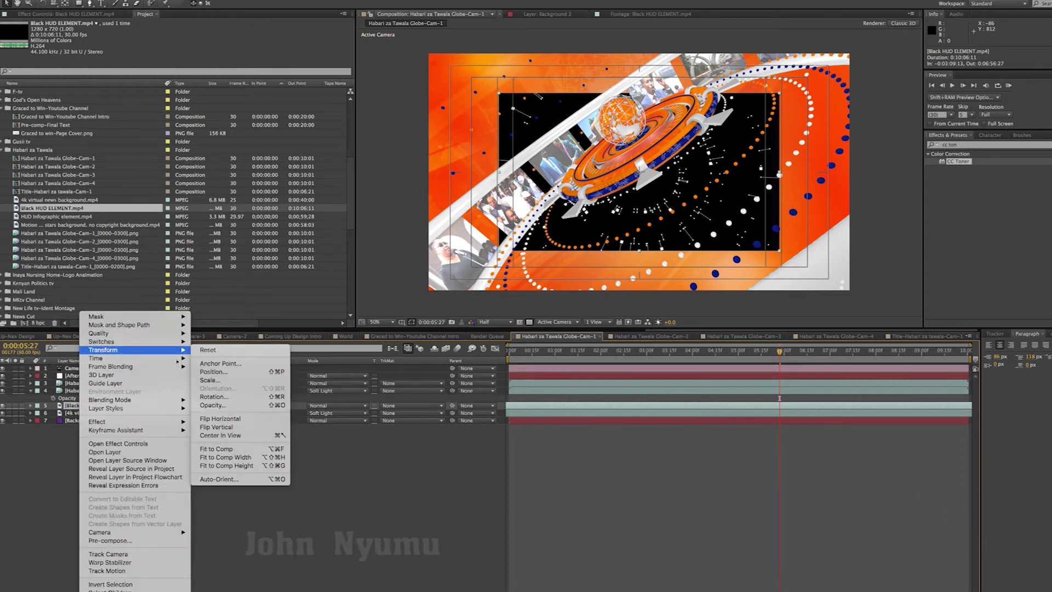
click(222, 451)
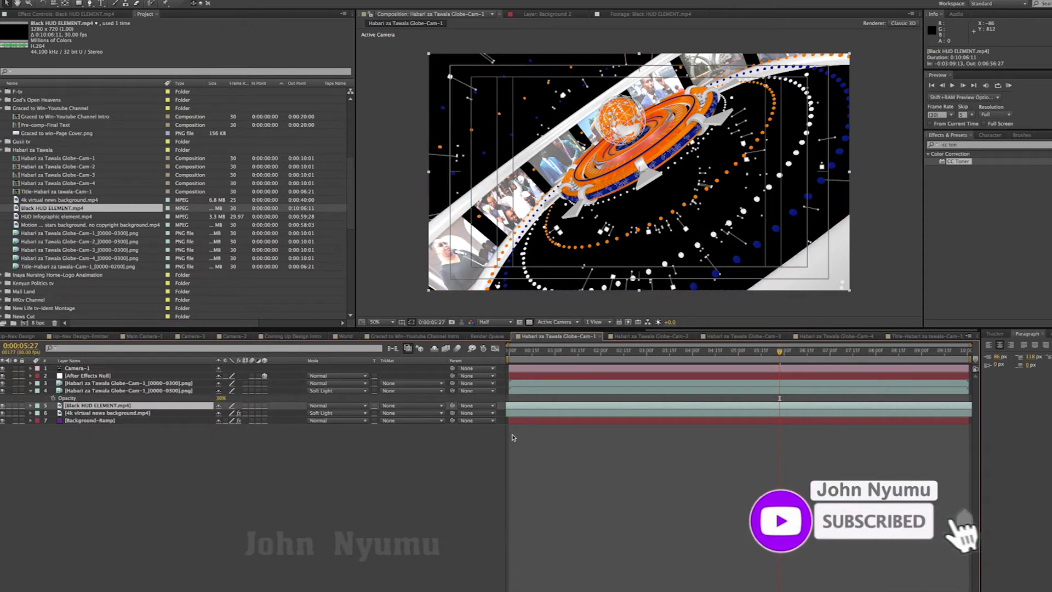
click(335, 406)
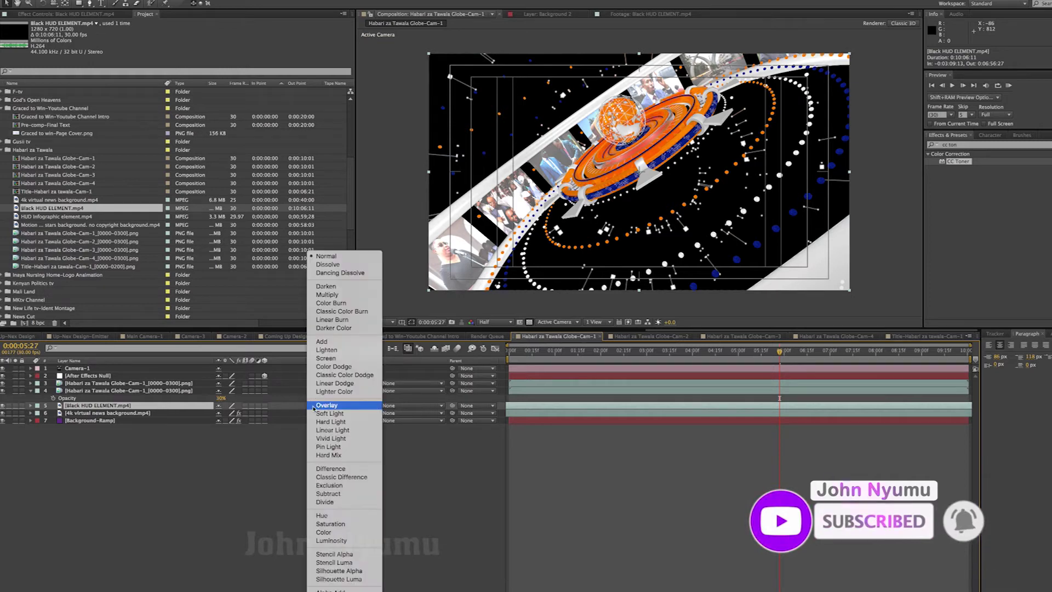
click(328, 358)
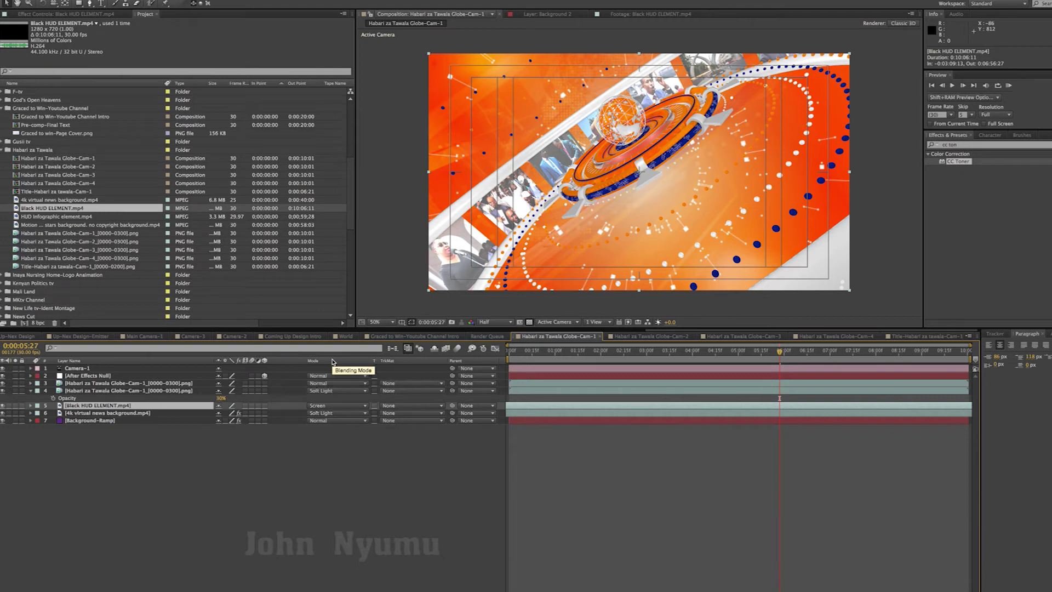
drag(81, 407, 82, 383)
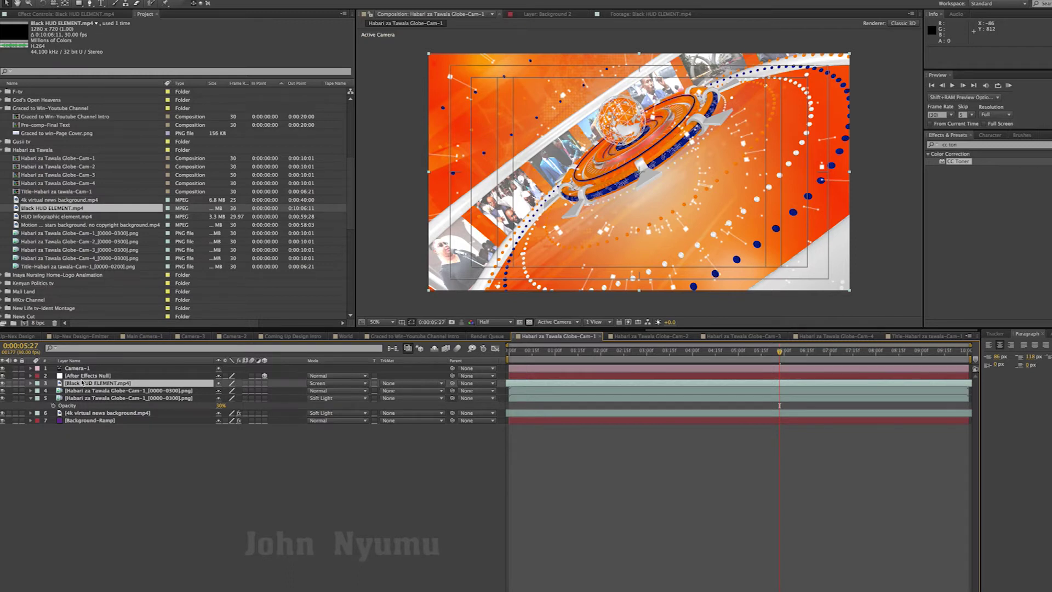
Toggle the Black HUD layer's 3D switch off and back on, viewing at 25% and 50%
click(265, 383)
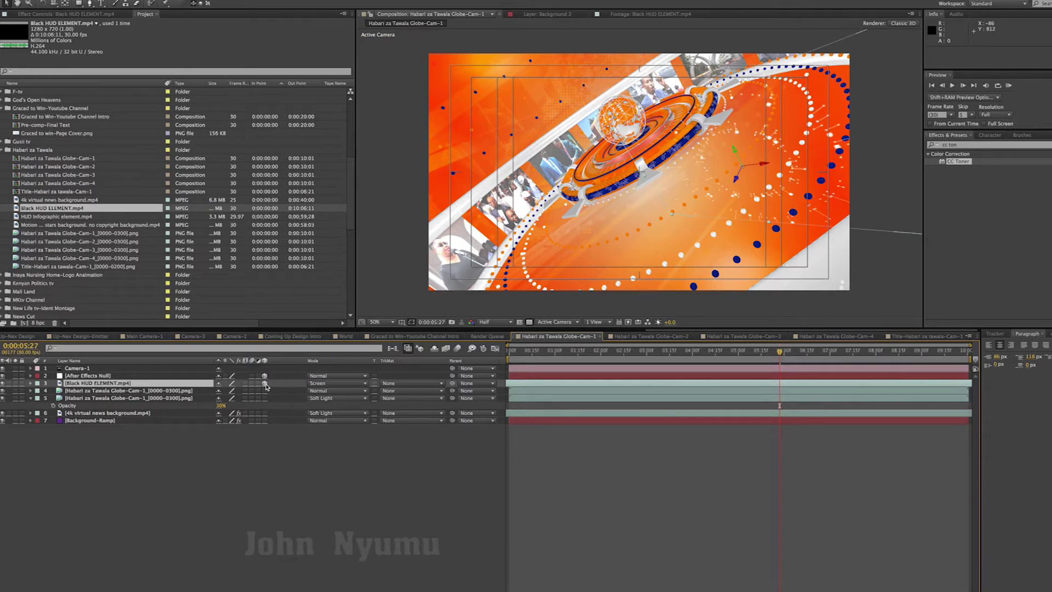
key(comma)
key(comma)
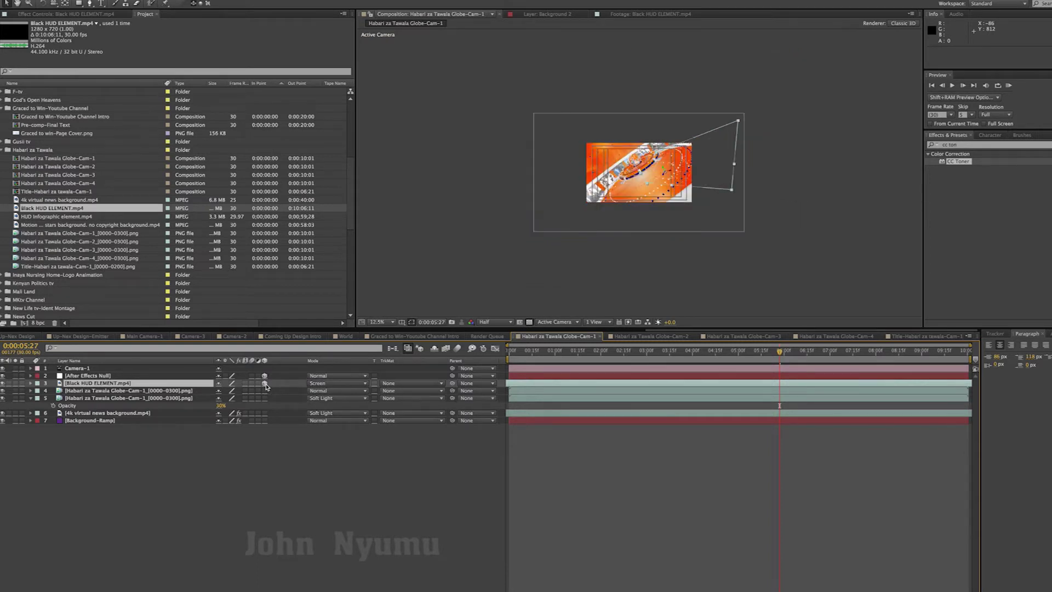
click(266, 383)
click(266, 384)
key(period)
key(period)
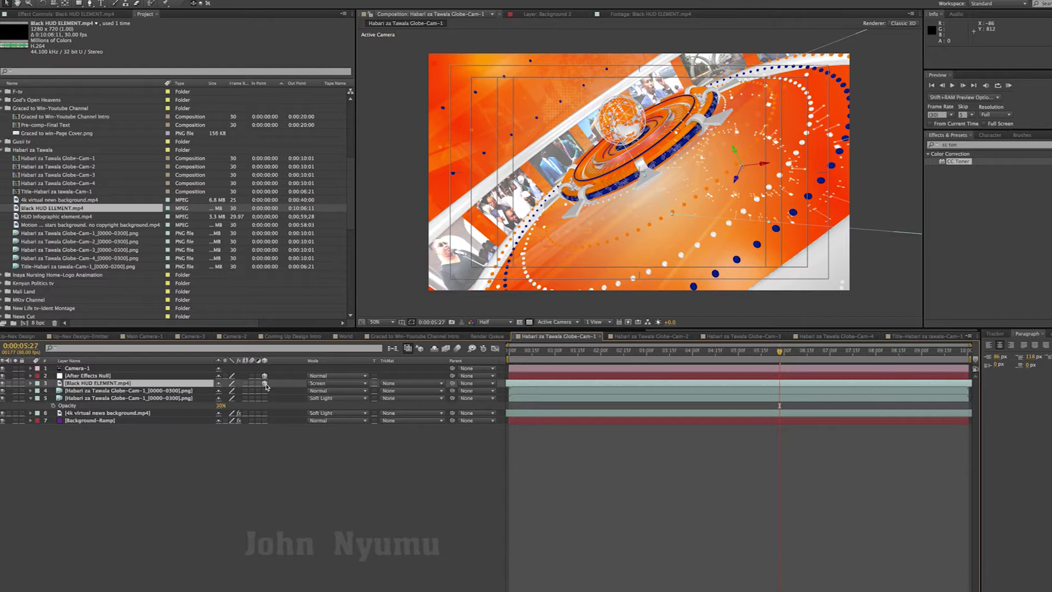
key(comma)
Delete the Black HUD layer, leaving Globe-Cam-1 with six layers
key(F2)
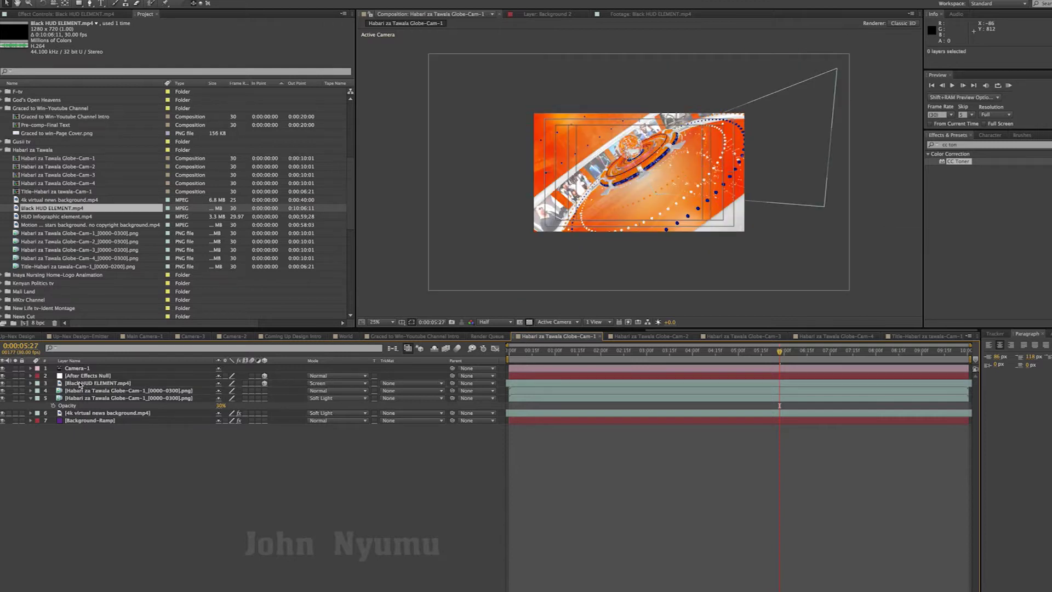
click(79, 384)
key(Delete)
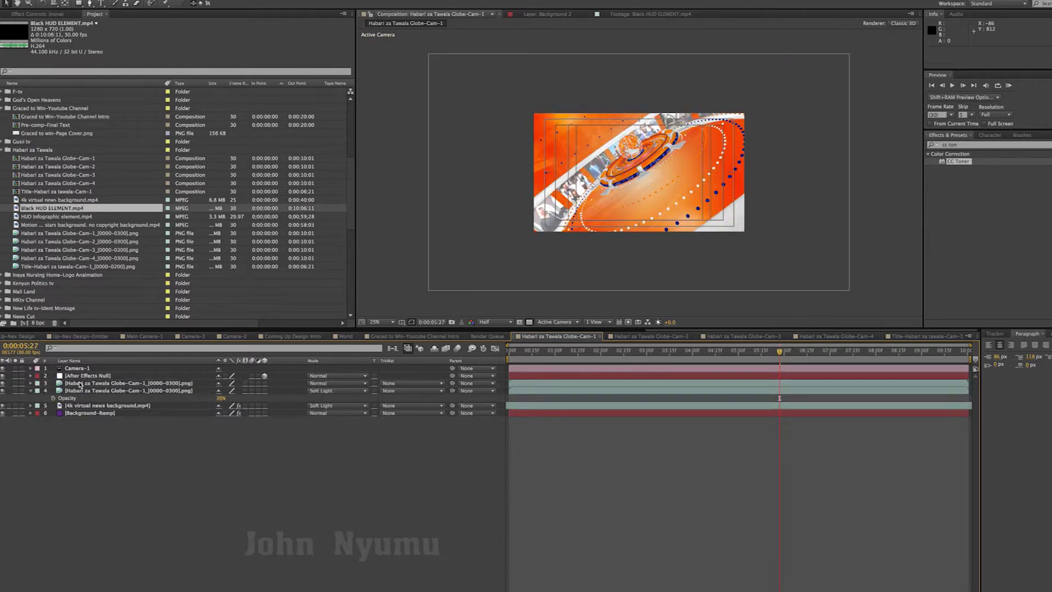
click(41, 218)
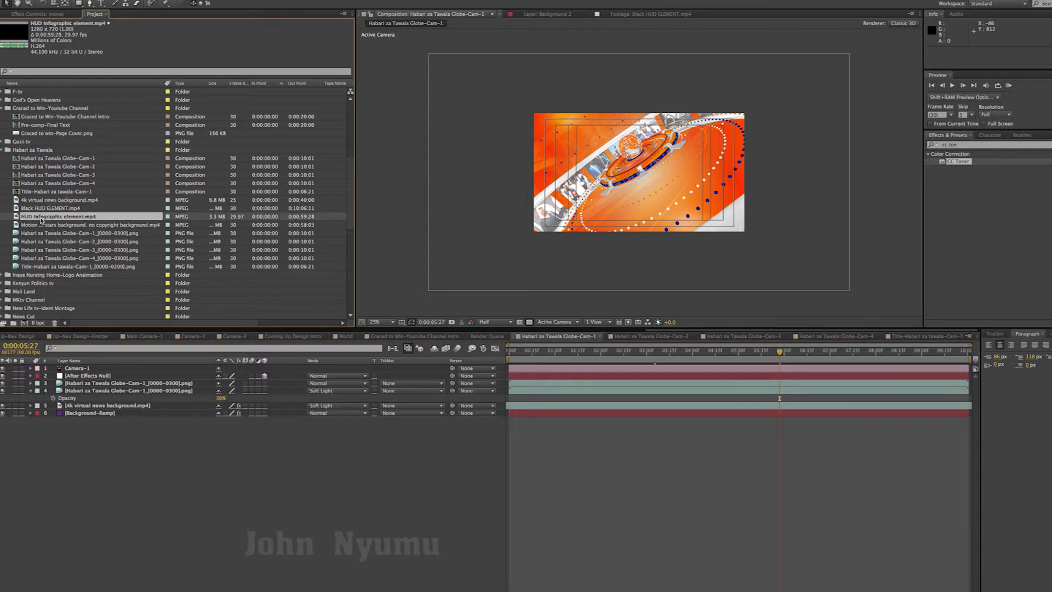
Preview HUD Infographic element.mp4, add it as layer 3, and fit it to the comp
double_click(42, 219)
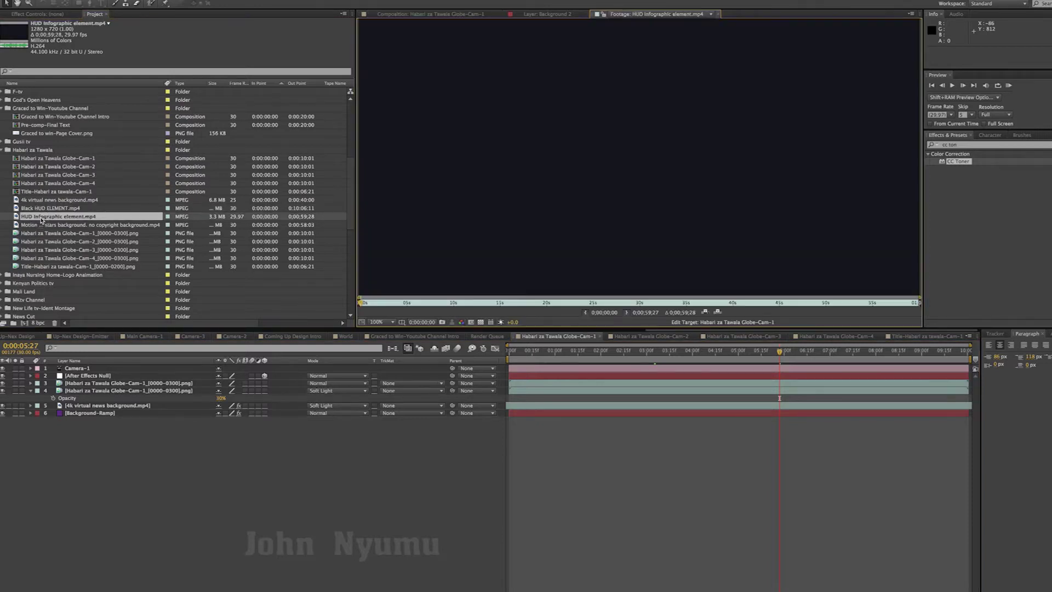
drag(363, 304, 667, 313)
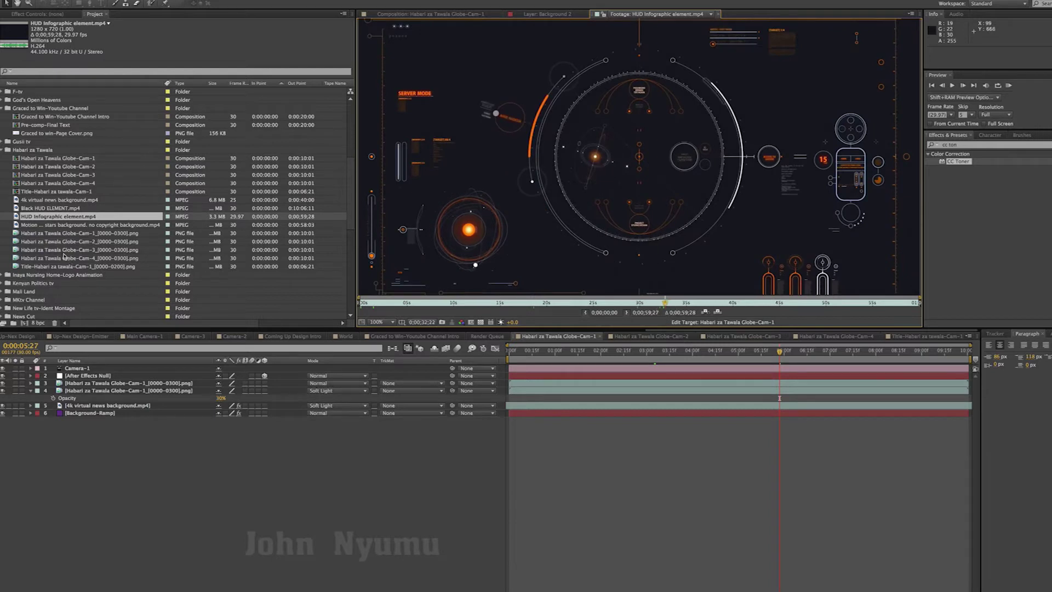
drag(45, 222, 112, 382)
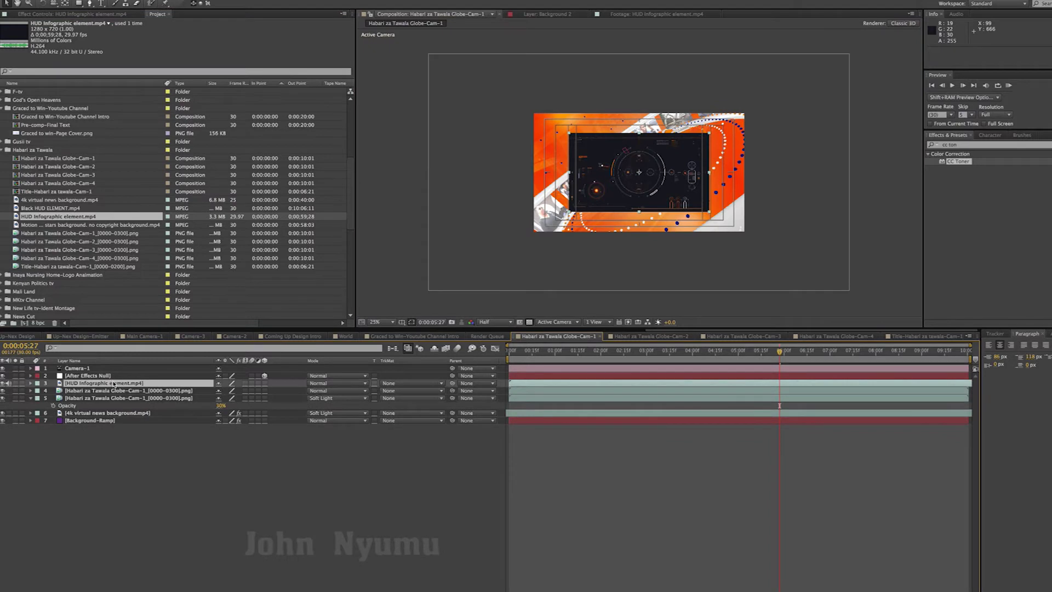
right_click(116, 384)
mouse_move(144, 355)
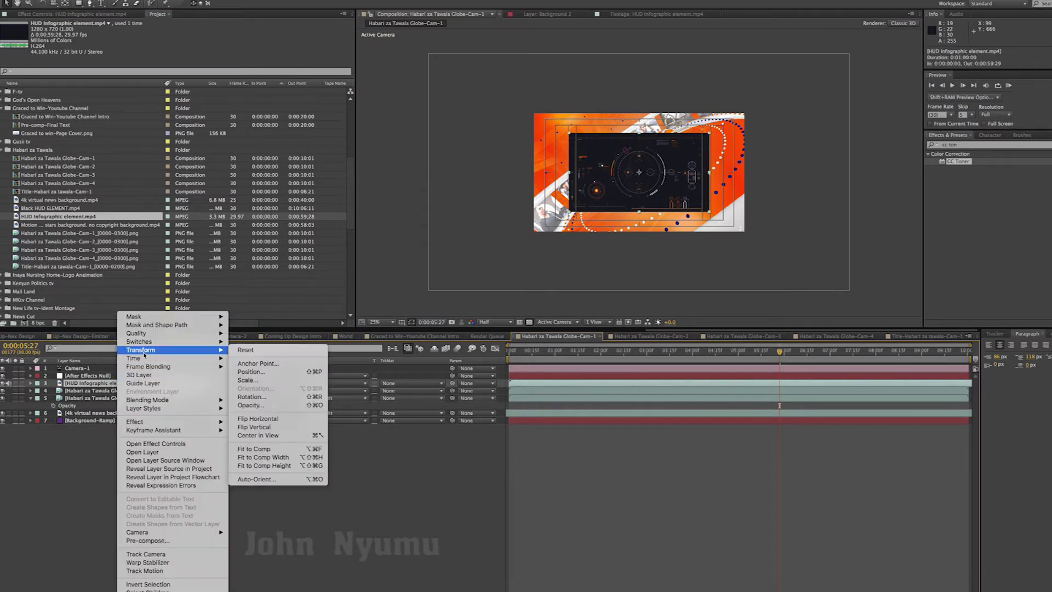
click(254, 449)
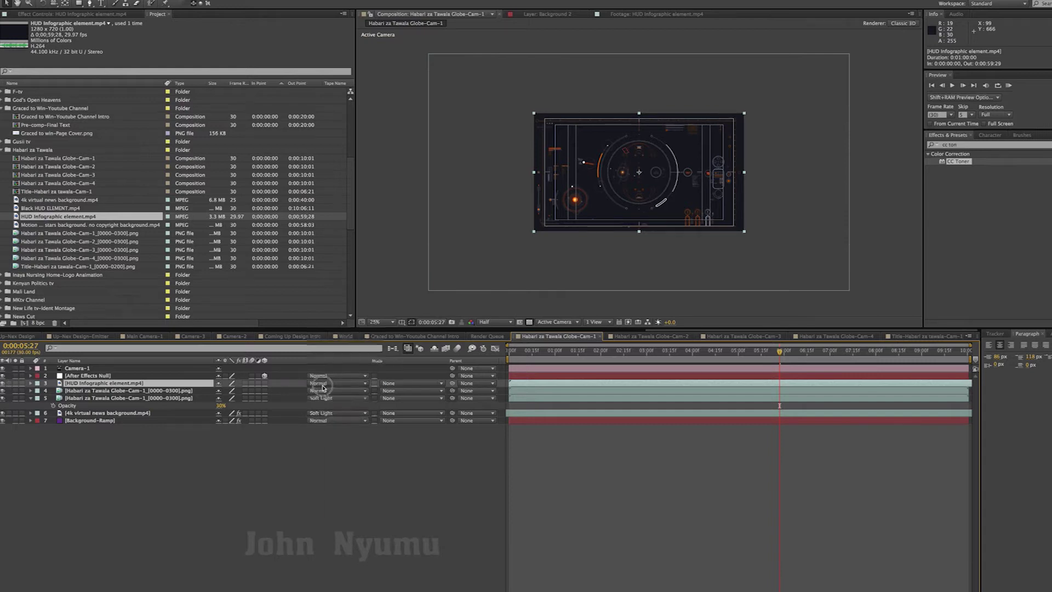
Set the infographic layer to Screen blending and the viewer zoom to Fit
click(323, 383)
click(325, 359)
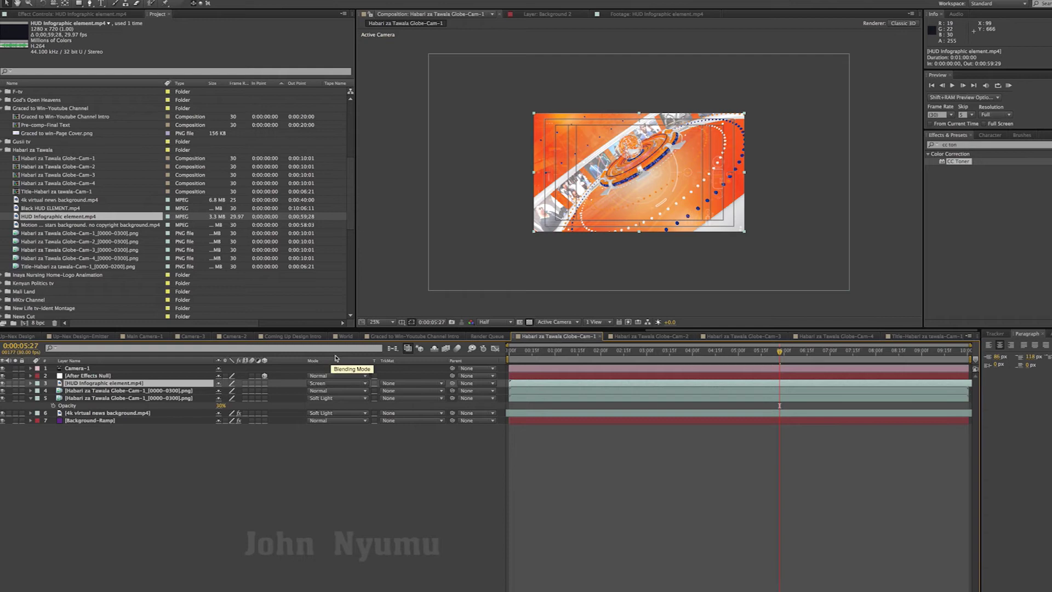
click(377, 322)
click(380, 331)
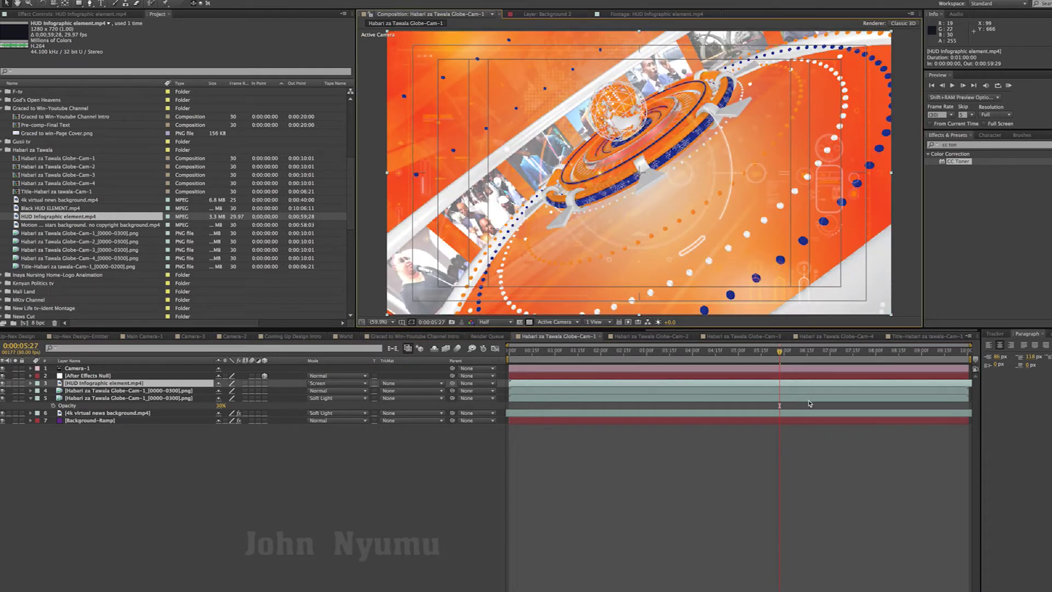
click(820, 428)
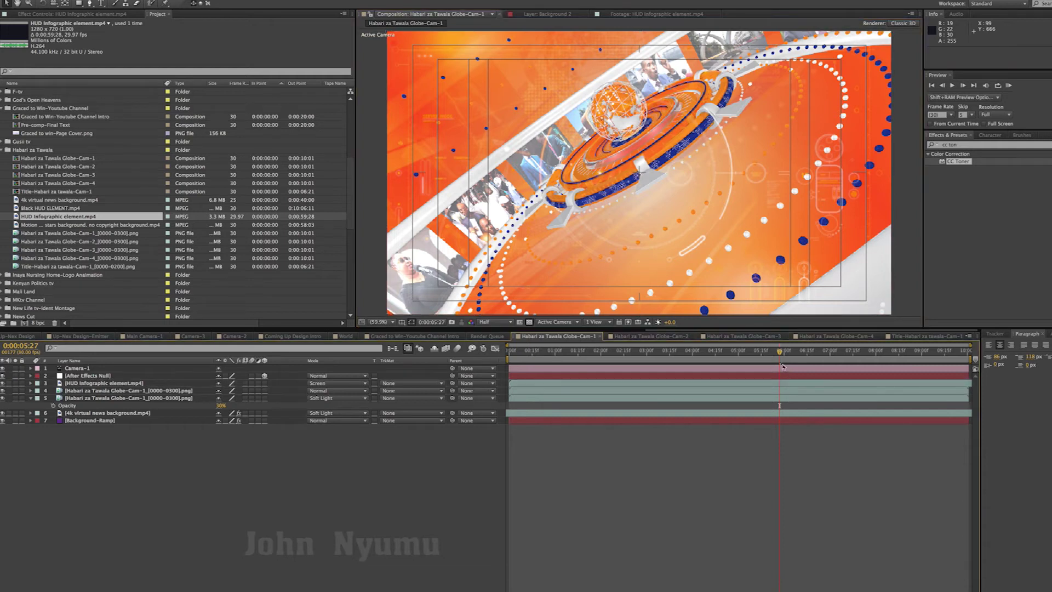
Slide the HUD Infographic layer to start at -0:00:06:04, then RAM-preview the intro from the start
mouse_move(762, 352)
mouse_down()
mouse_move(523, 352)
mouse_move(782, 351)
mouse_up()
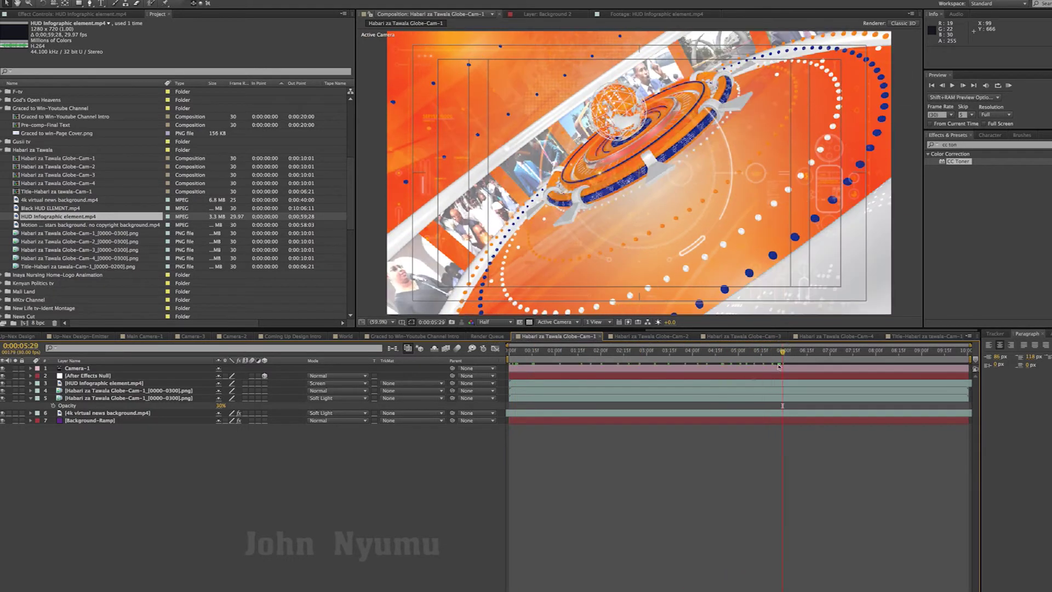
click(708, 385)
drag(717, 385, 495, 383)
drag(830, 388, 753, 386)
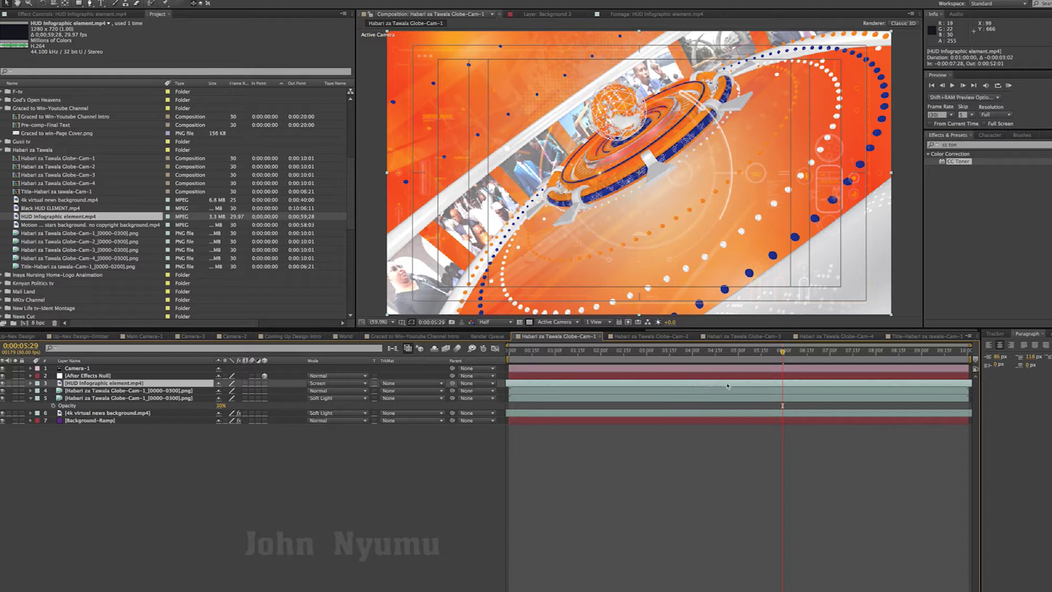
mouse_move(784, 353)
mouse_down()
mouse_move(593, 354)
mouse_move(894, 357)
mouse_move(944, 386)
mouse_up()
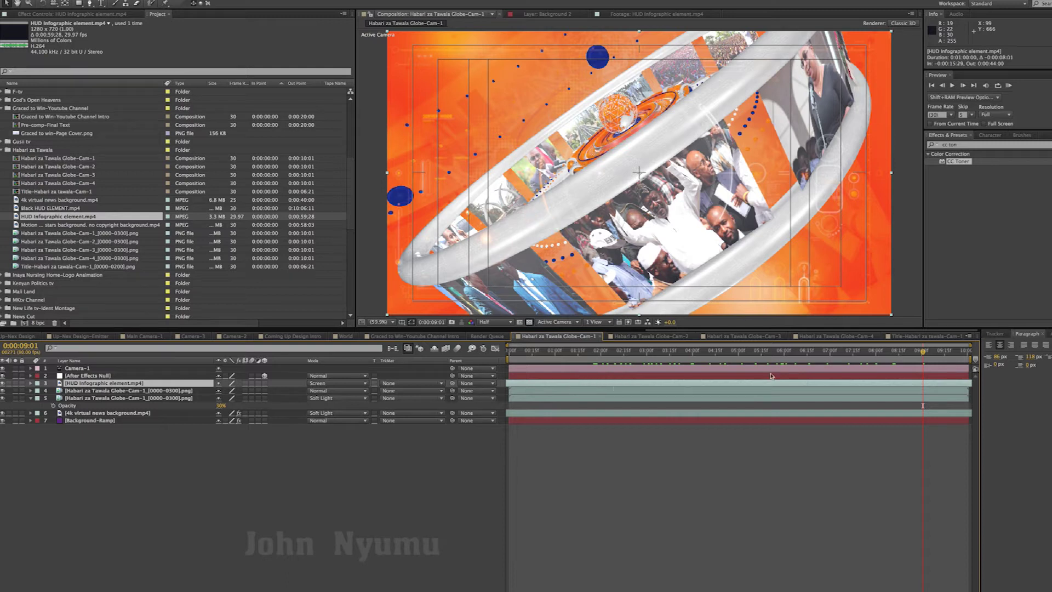
key(KP_0)
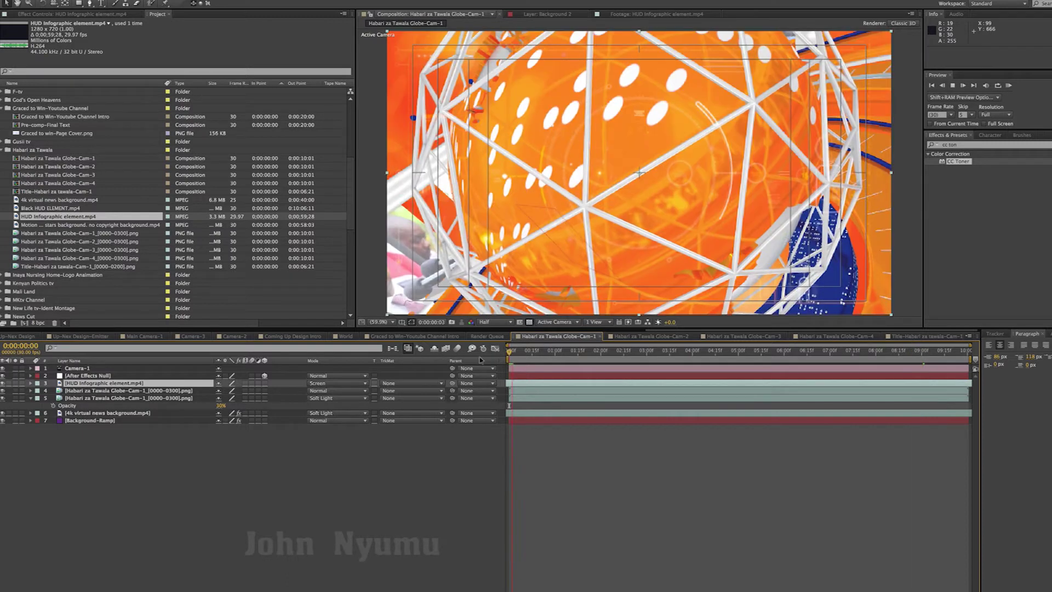
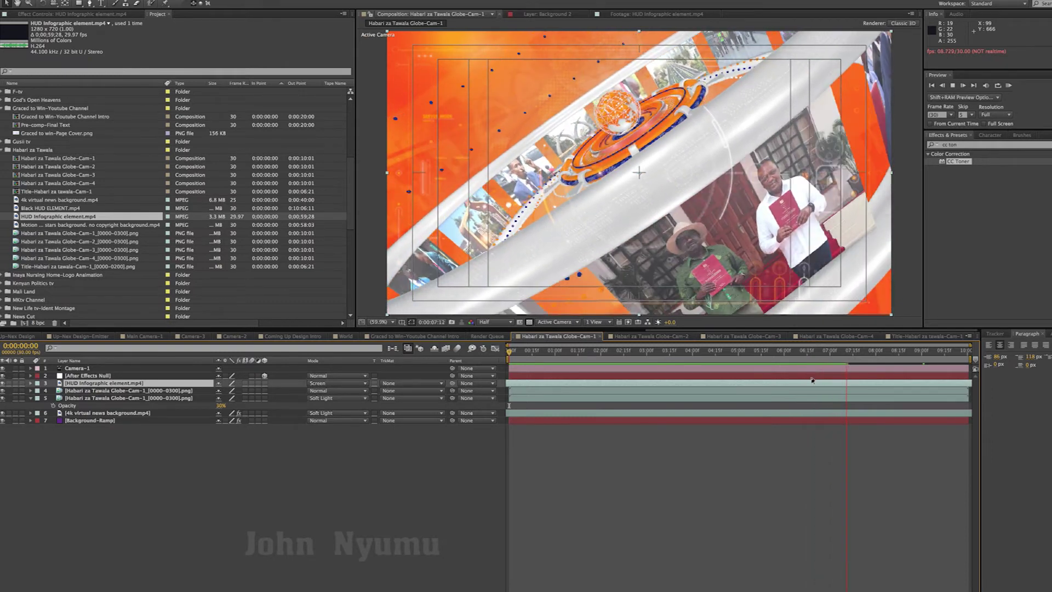
Stop the preview, return to 0:00:02:29 and select the HUD Infographic element layer
key(space)
drag(861, 359, 642, 366)
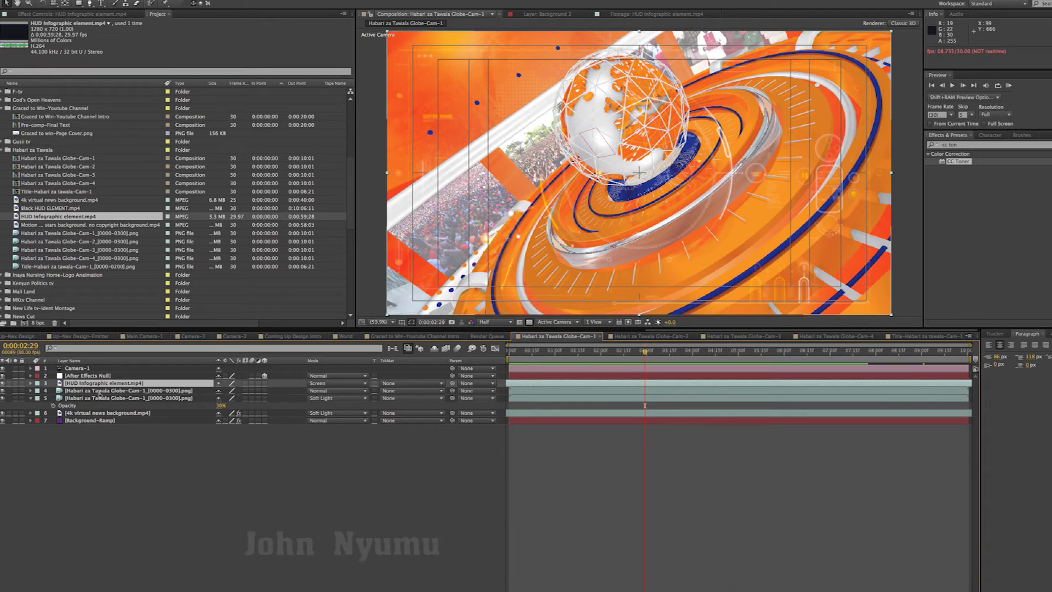
click(77, 386)
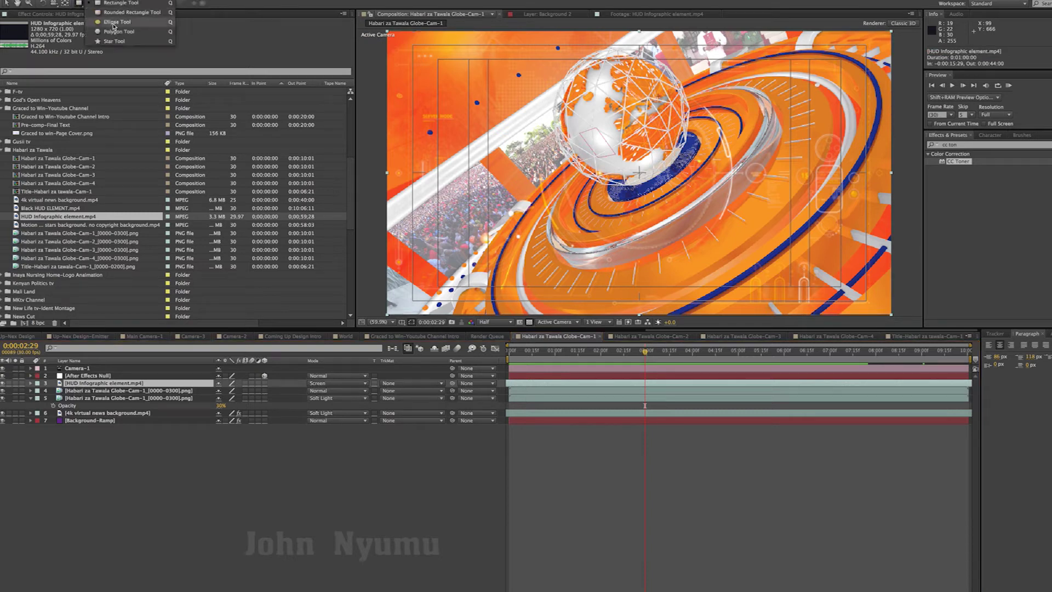
Choose the Ellipse Tool, zoom the viewer to 25% and add elliptical Mask 1 to the HUD layer
click(112, 25)
key(comma)
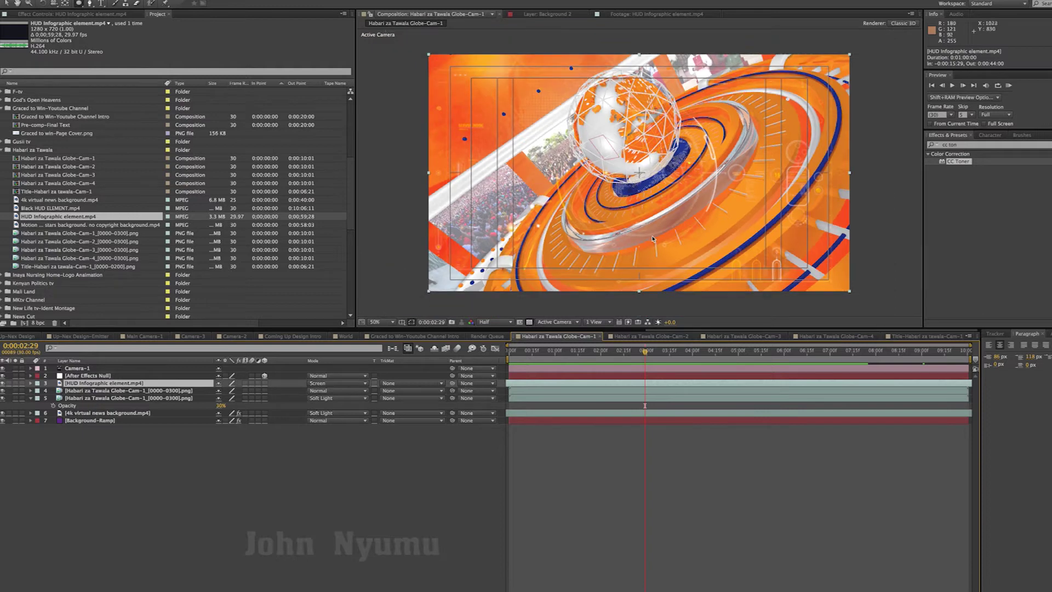
key(comma)
key(comma)
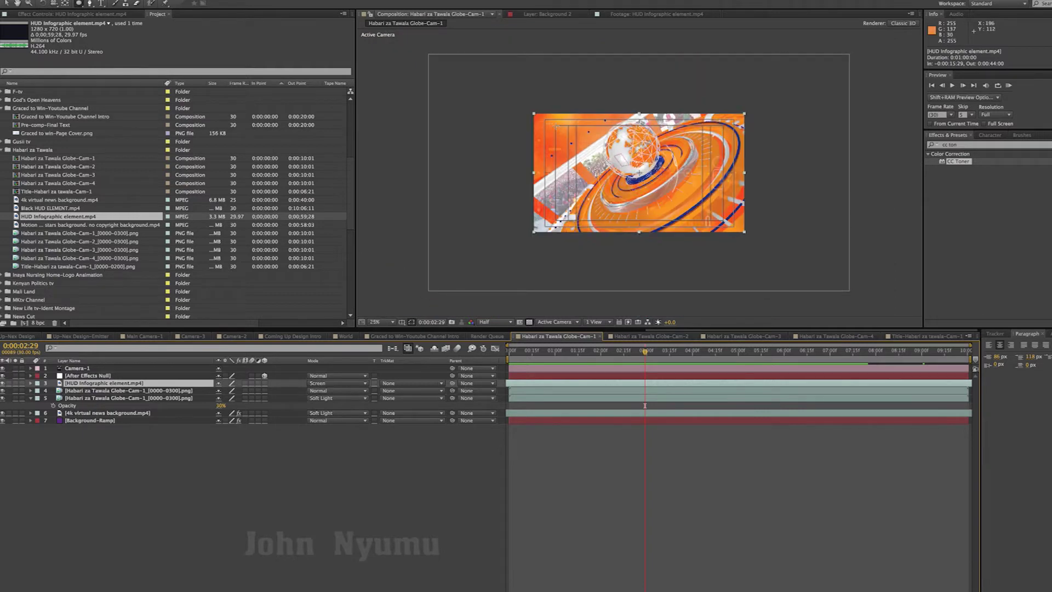
key(ctrl+v)
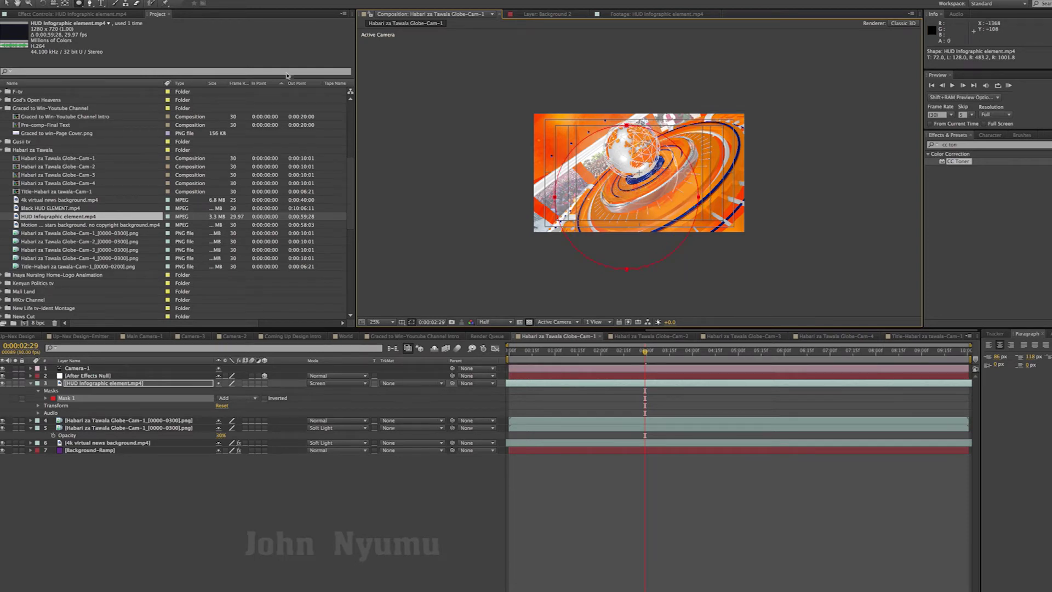
click(1048, 333)
click(1005, 354)
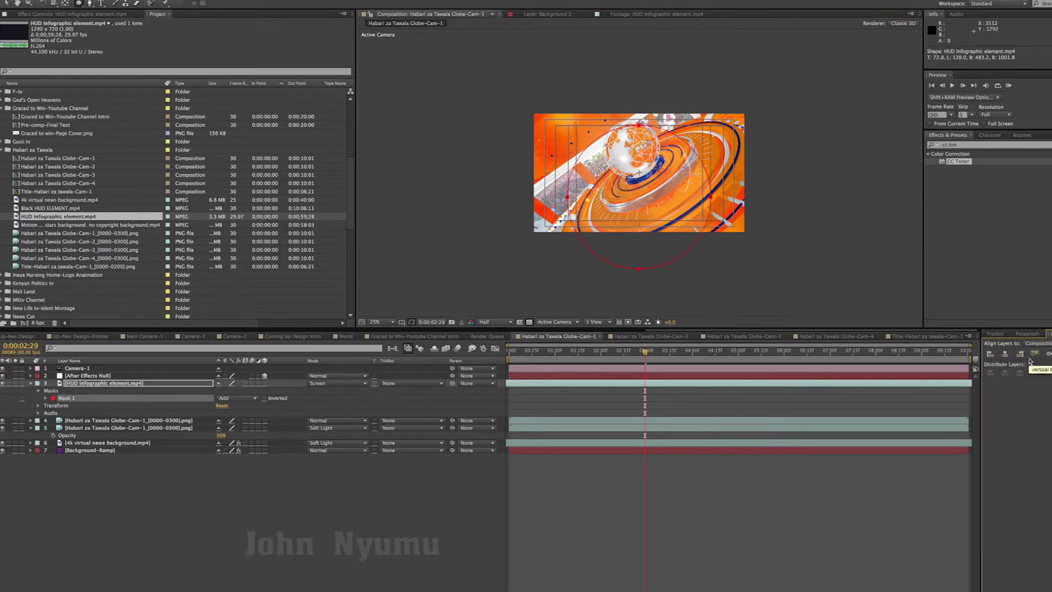
Try Align panel positions for the HUD layer, ending centred horizontally in the comp
click(1005, 356)
click(680, 192)
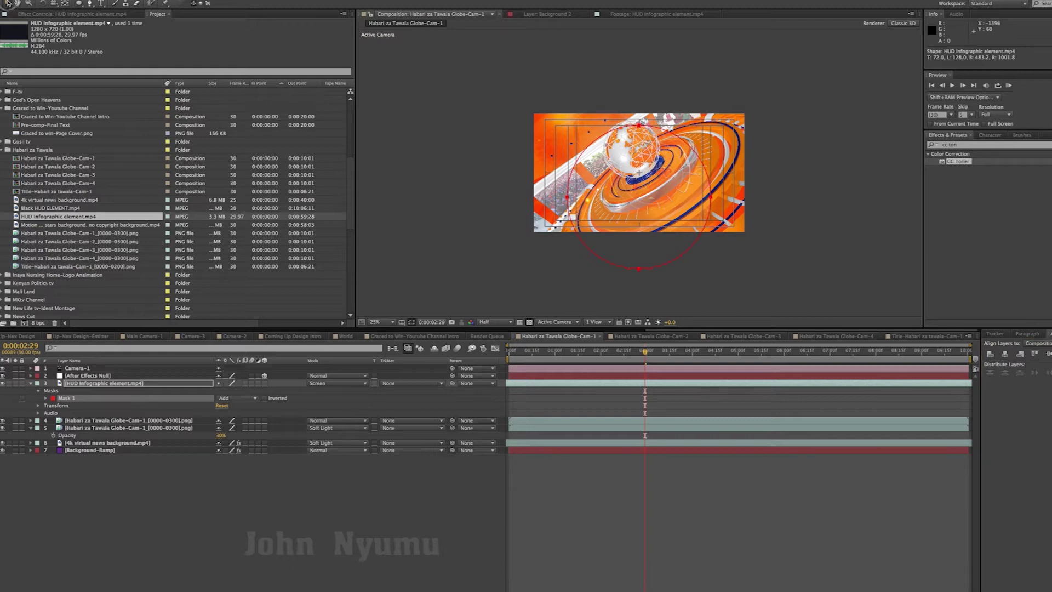
drag(680, 180, 684, 159)
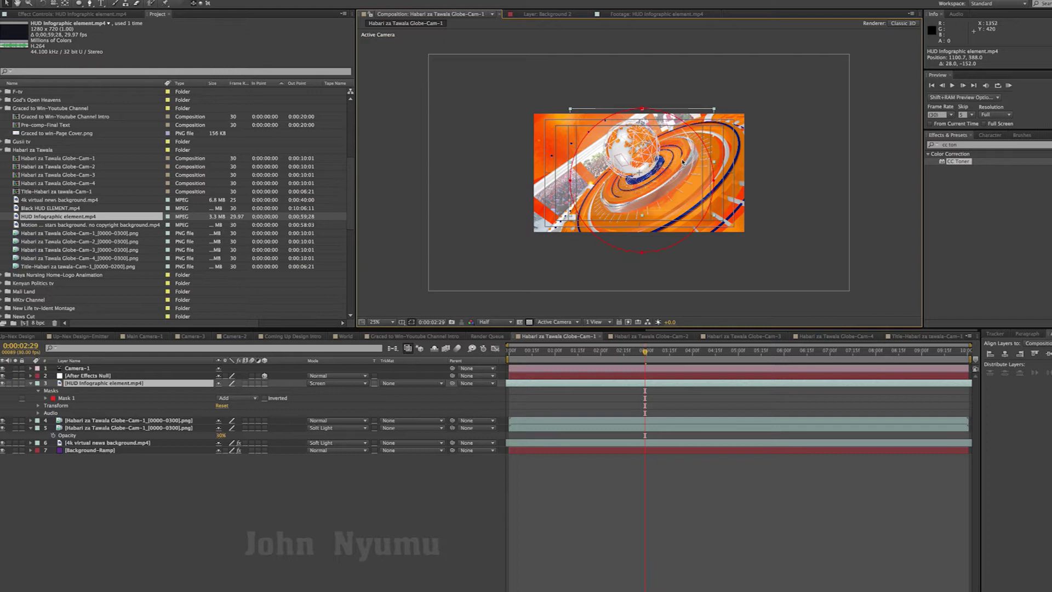
key(ctrl+z)
key(Return)
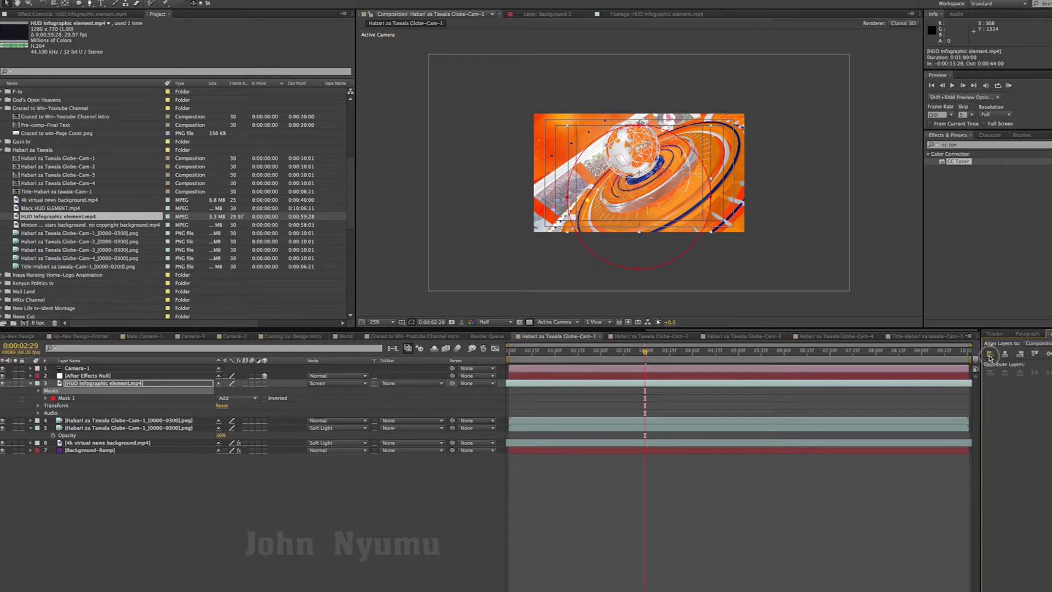
click(1021, 354)
click(1020, 354)
click(1034, 354)
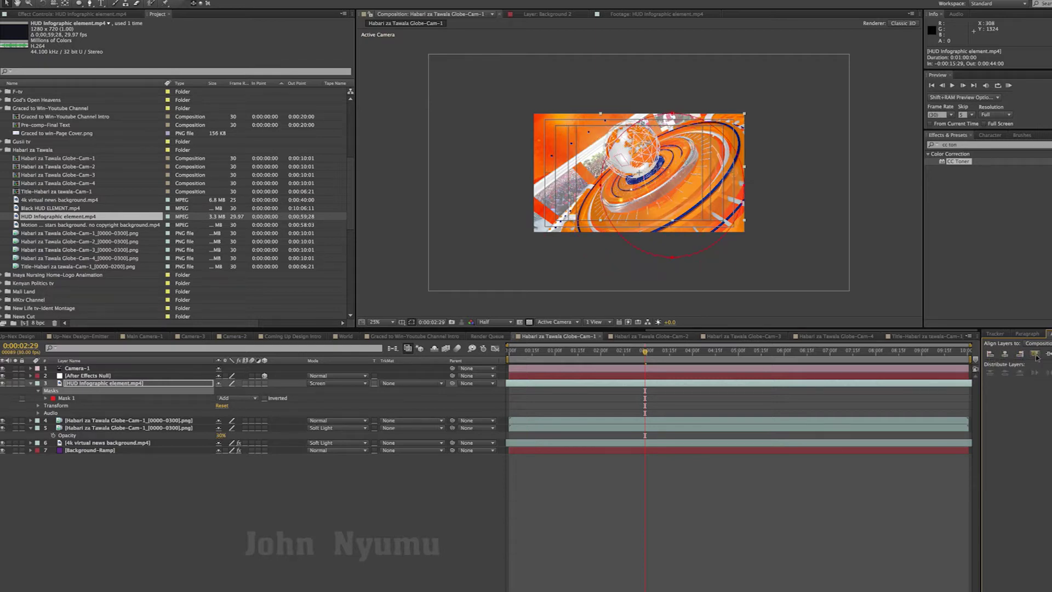
click(1048, 354)
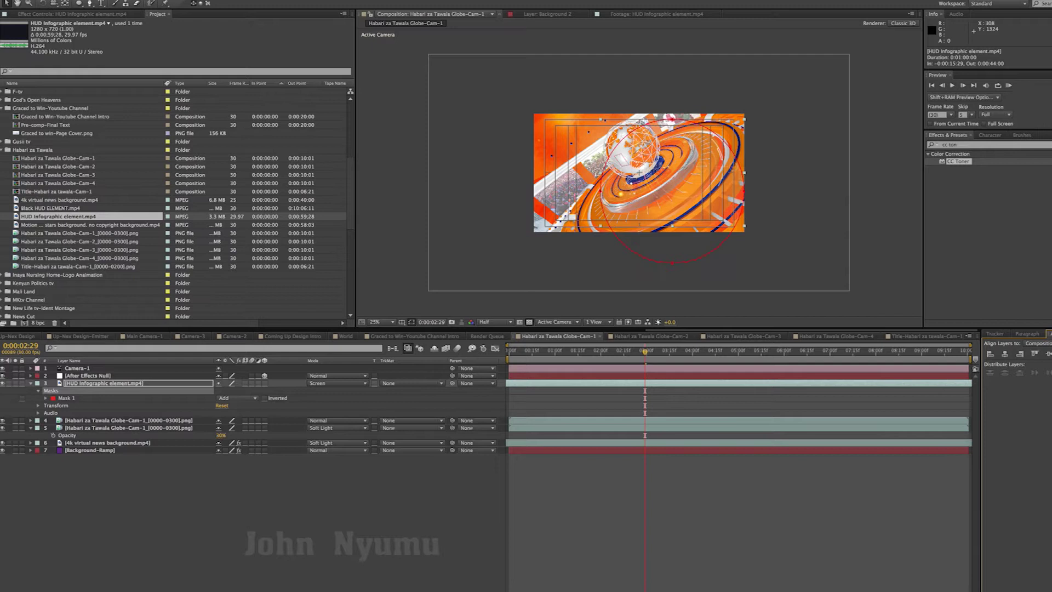
click(1035, 354)
click(1005, 356)
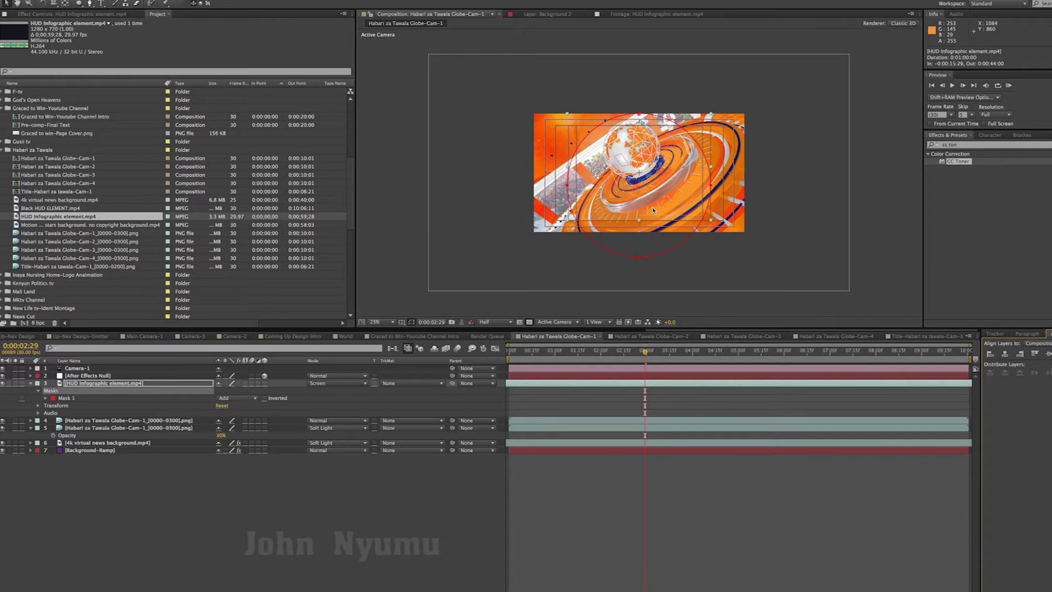
Undo the alignment moves and drag the HUD layer up and to the right
key(Up)
key(Up)
key(Up)
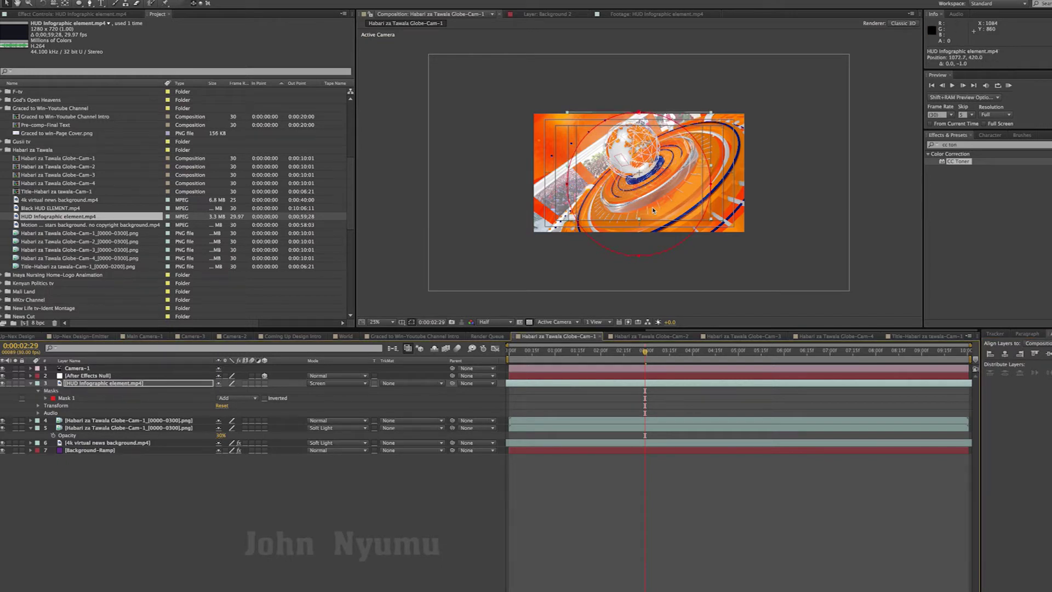
key(Up)
key(Up)
key(Up)
key(Up)
key(Up)
key(Up)
key(Up)
key(Up)
key(Up)
key(Up)
key(Up)
key(Up)
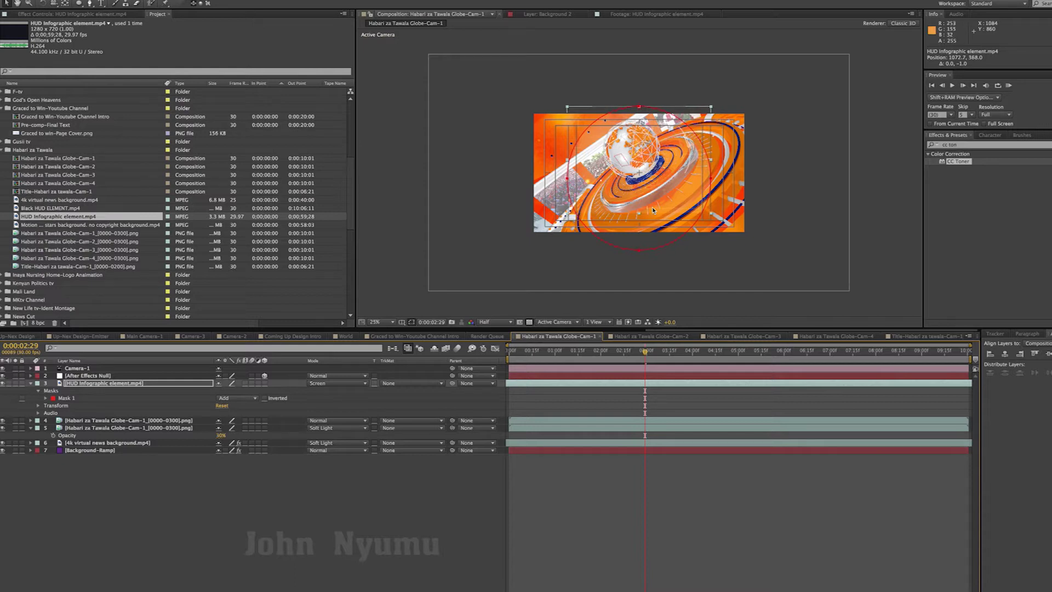
key(ctrl+z)
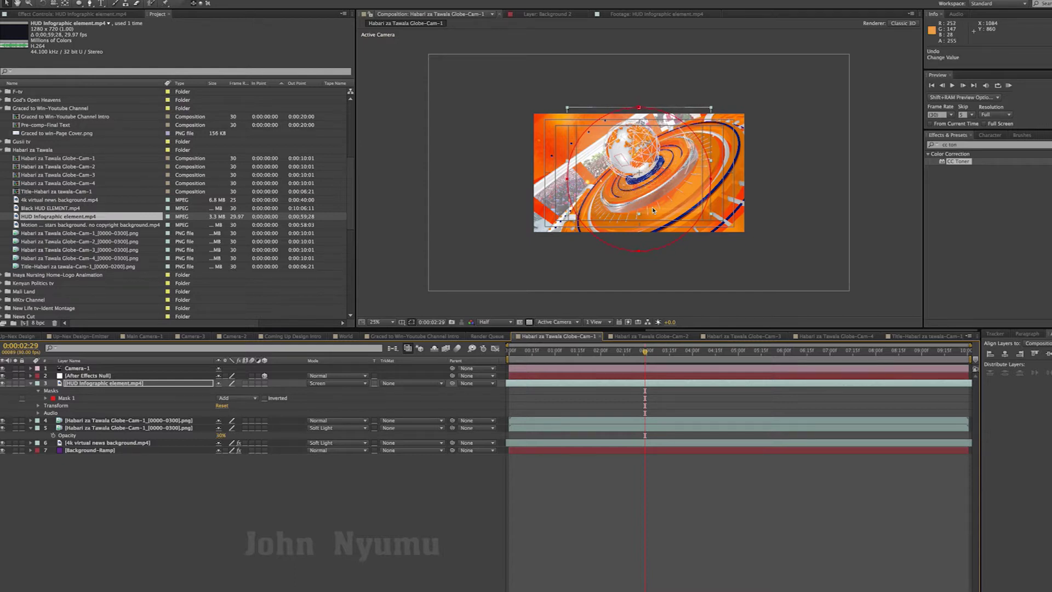
key(ctrl+z)
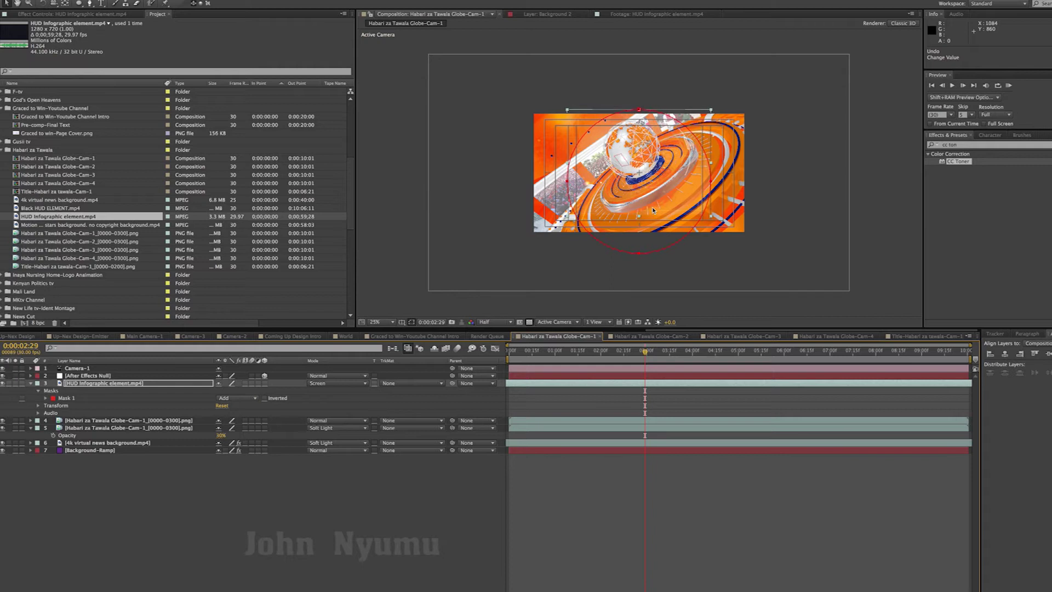
key(ctrl+z)
key(ctrl+z)
key(ctrl+z)
key(ctrl+z)
key(ctrl+z)
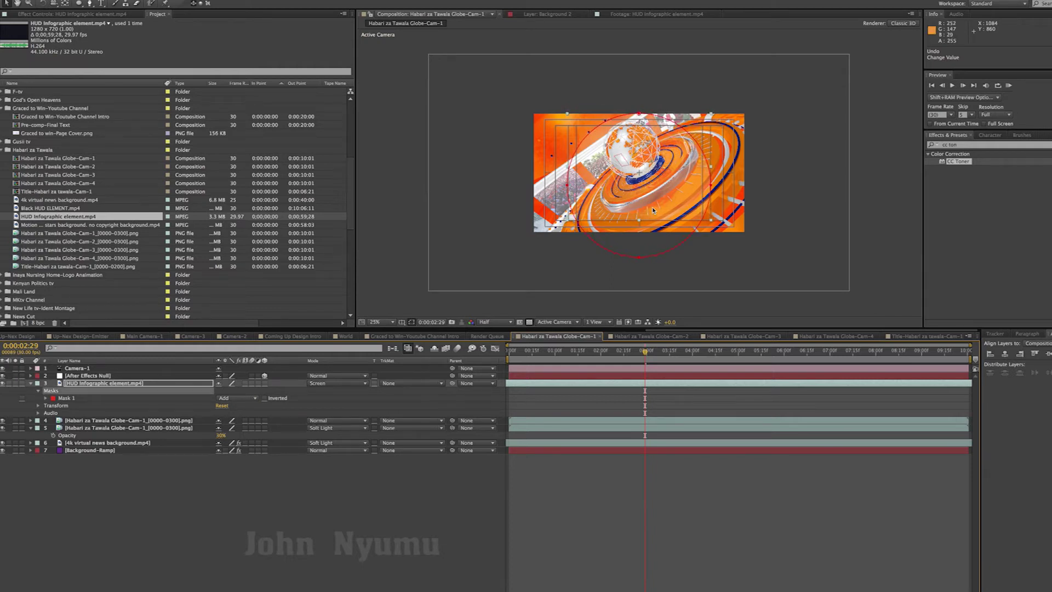
key(ctrl+z)
key(ctrl+z)
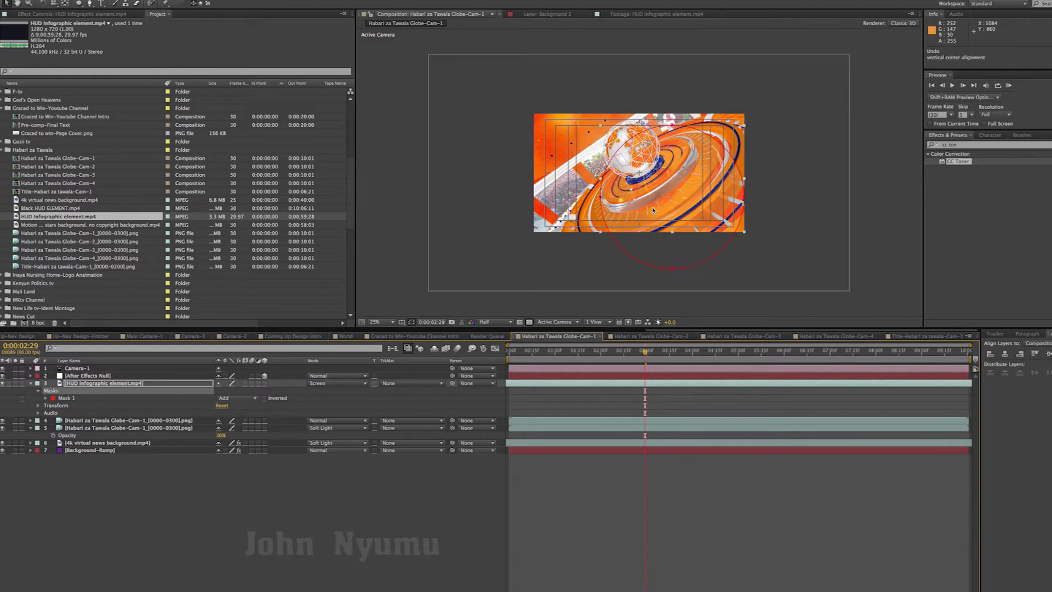
key(ctrl+z)
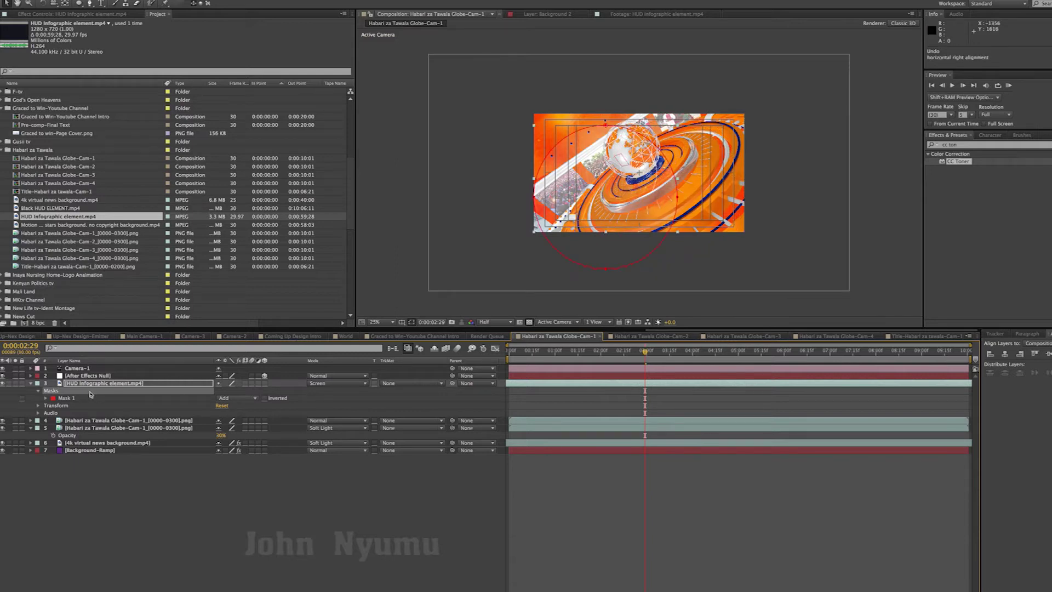
drag(627, 171, 653, 158)
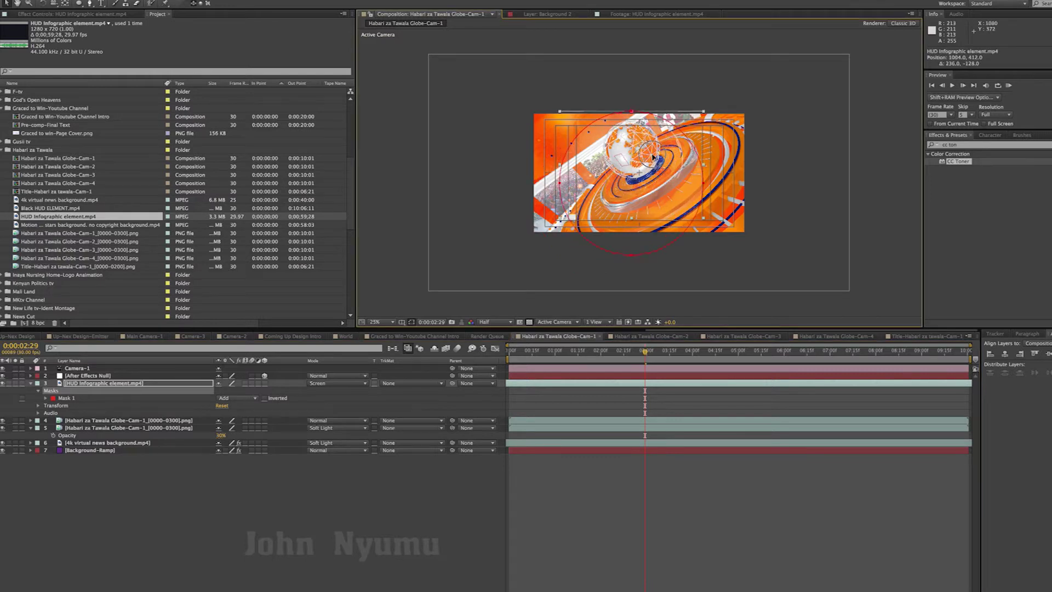
mouse_move(654, 157)
mouse_down()
mouse_move(669, 145)
mouse_move(656, 177)
mouse_up()
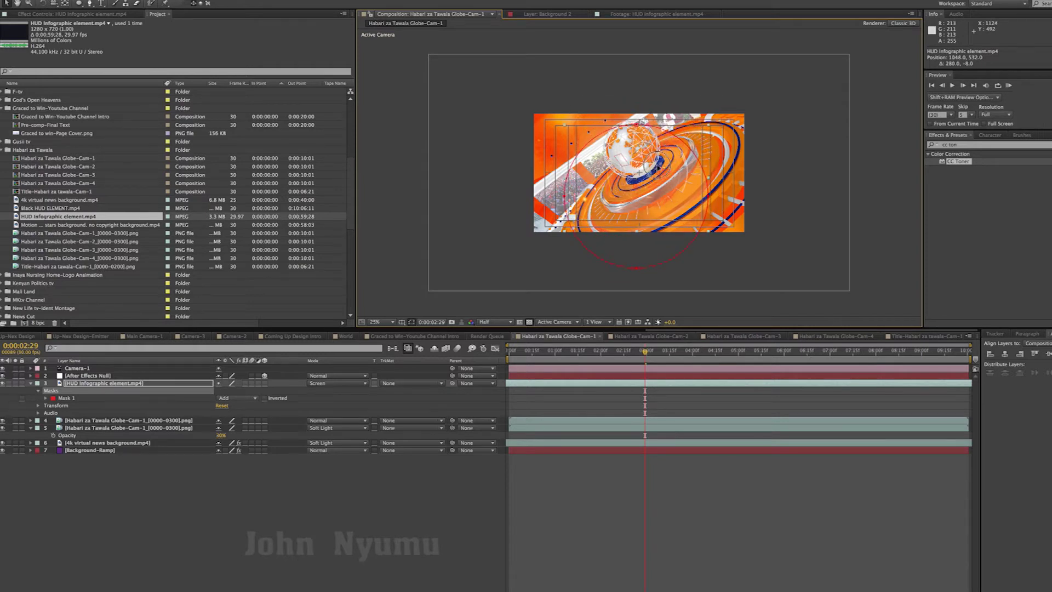
Select Mask 1 and nudge its ellipse slightly up and to the right
click(106, 541)
click(66, 398)
key(Up)
key(Up)
key(Up)
key(Up)
key(Up)
key(Up)
key(Up)
key(Up)
key(Up)
key(Up)
key(Up)
key(Up)
key(Right)
key(Right)
key(Right)
key(Right)
key(Right)
key(Right)
key(Right)
key(Right)
key(Right)
key(Up)
key(Up)
key(Up)
key(Up)
key(Up)
key(Up)
key(Up)
key(Up)
key(Up)
key(Up)
key(Up)
key(Up)
Fit the HUD Infographic element layer to the composition with Transform > Fit to Comp
click(106, 479)
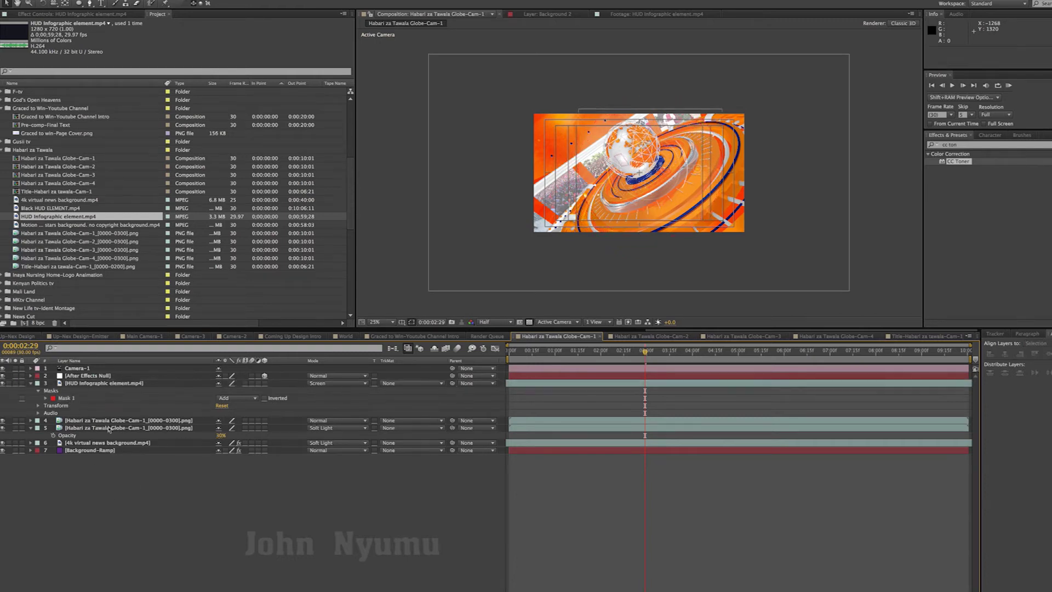
click(94, 384)
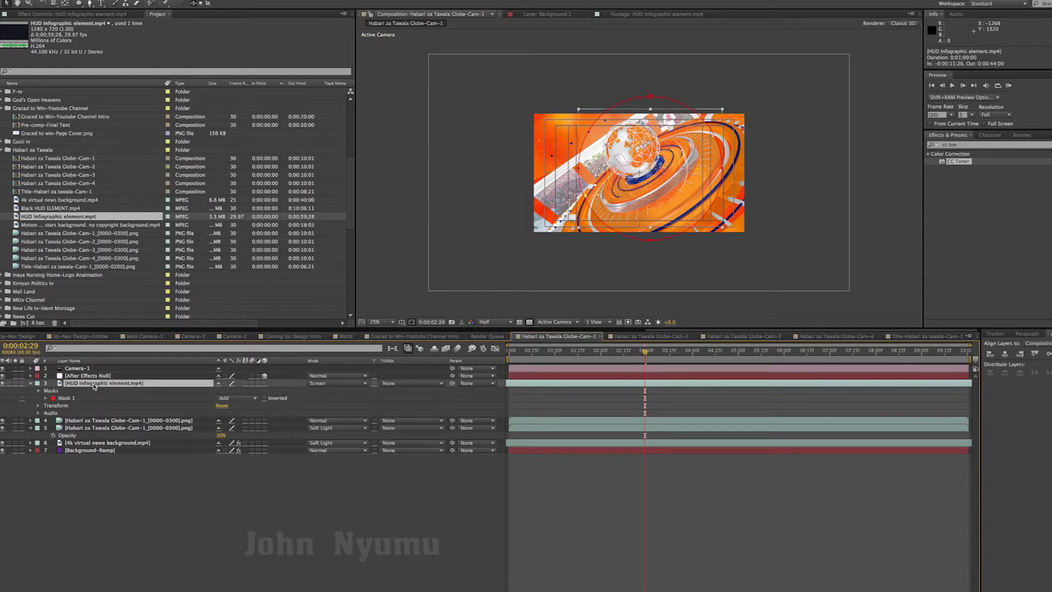
right_click(95, 385)
mouse_move(191, 351)
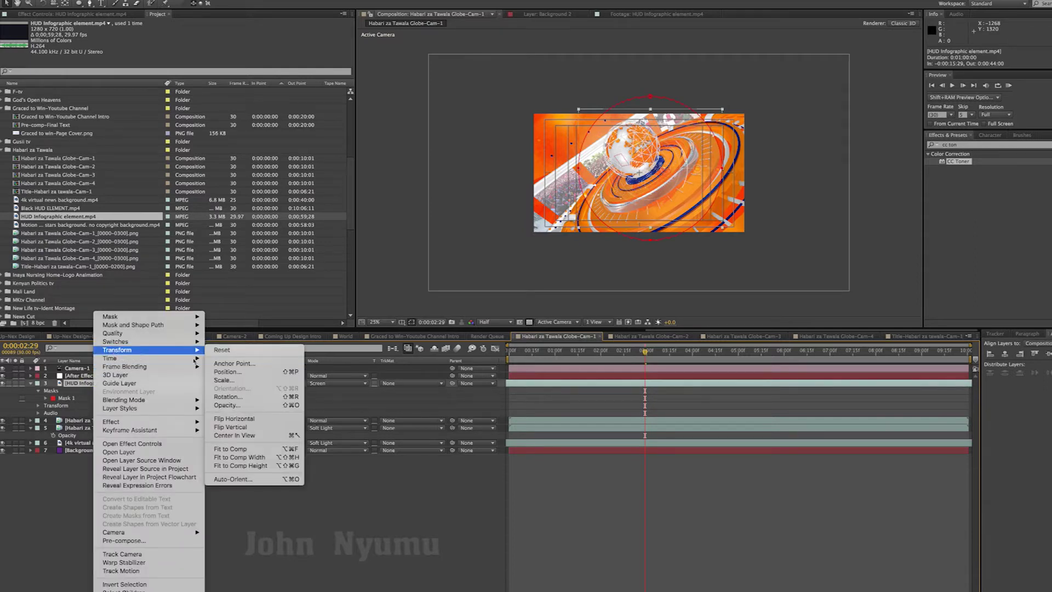
click(237, 450)
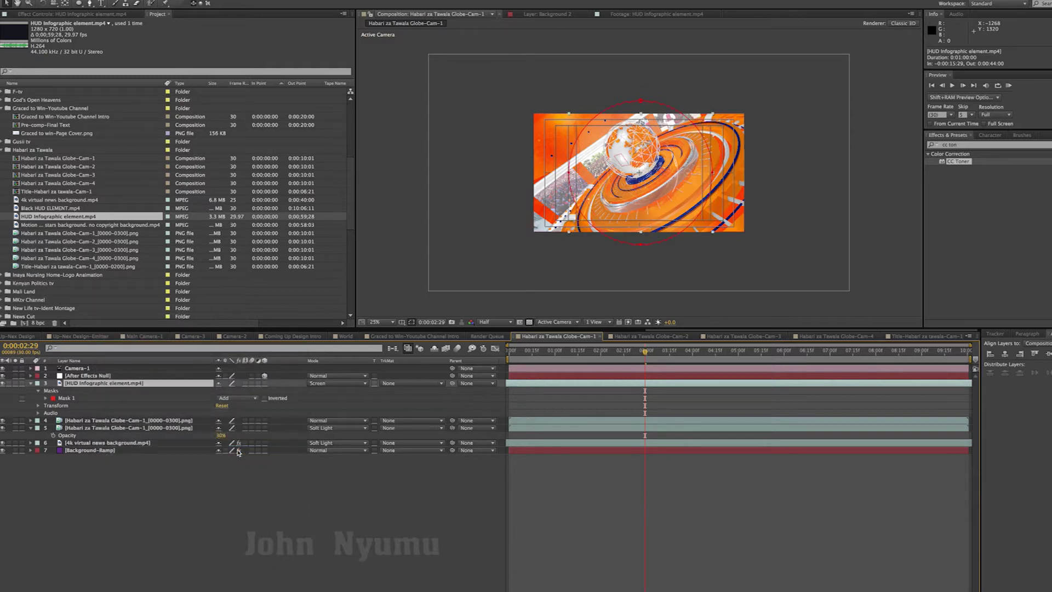
Set Mask 1's mode to Subtract and the viewer magnification to Fit
click(64, 398)
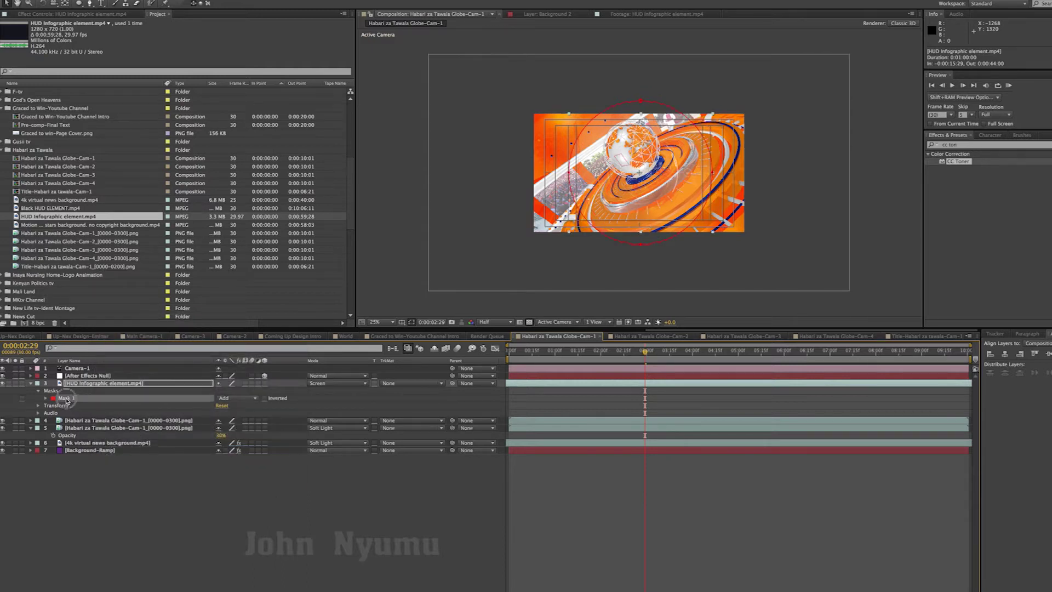
click(46, 399)
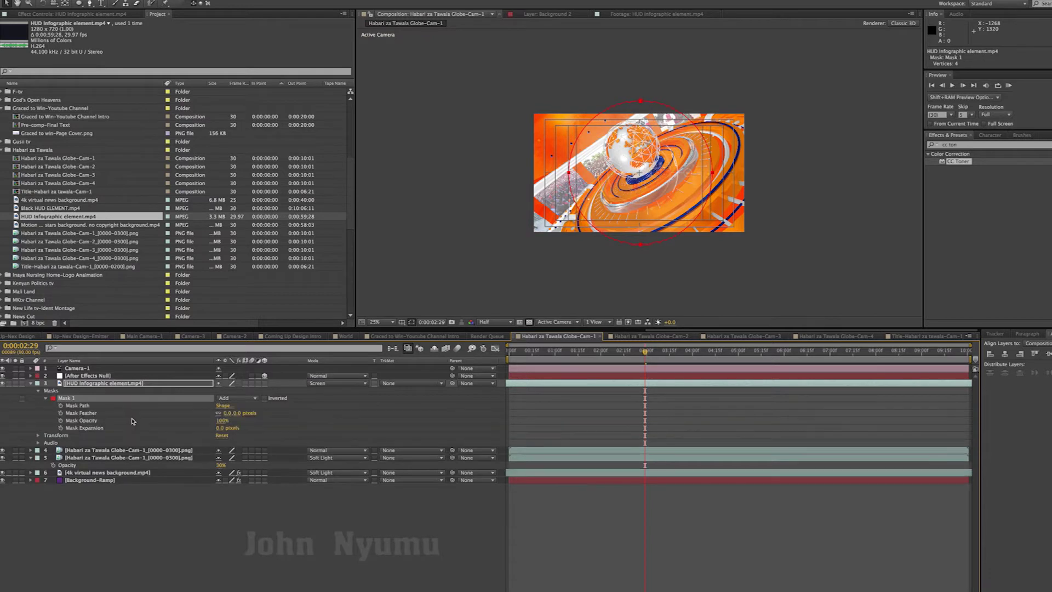
click(244, 400)
click(241, 421)
click(376, 322)
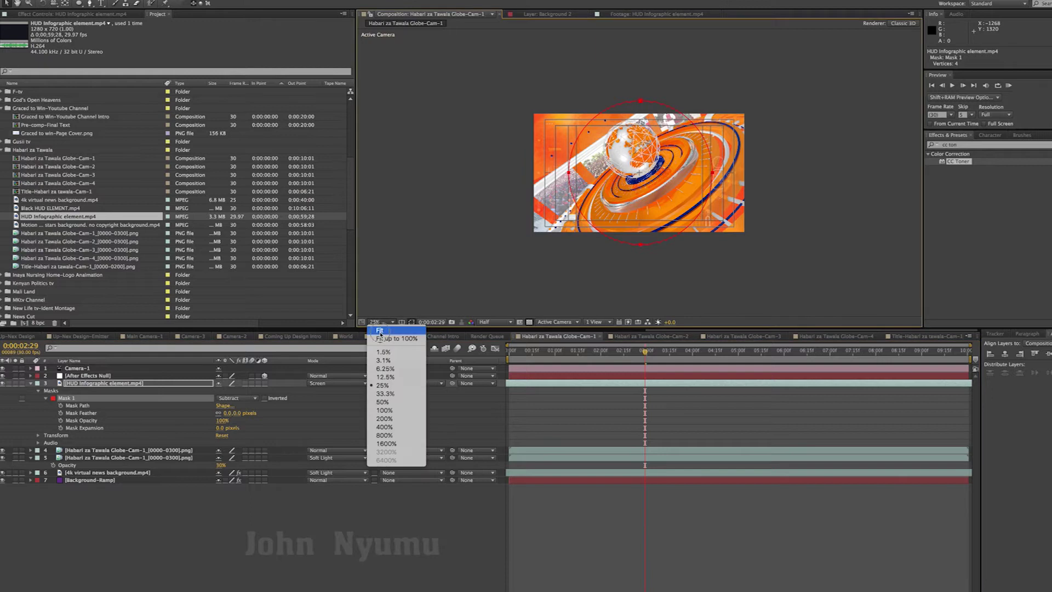
click(394, 430)
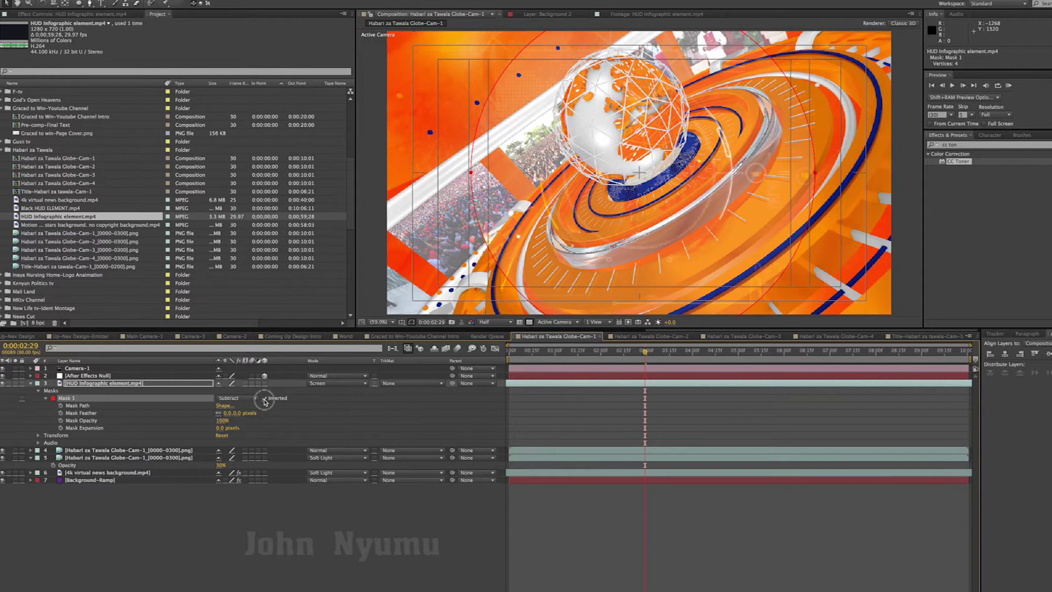
Free-transform Mask 1, adjusting its left, right and top edges so the ellipse frames the globe
click(265, 399)
click(264, 399)
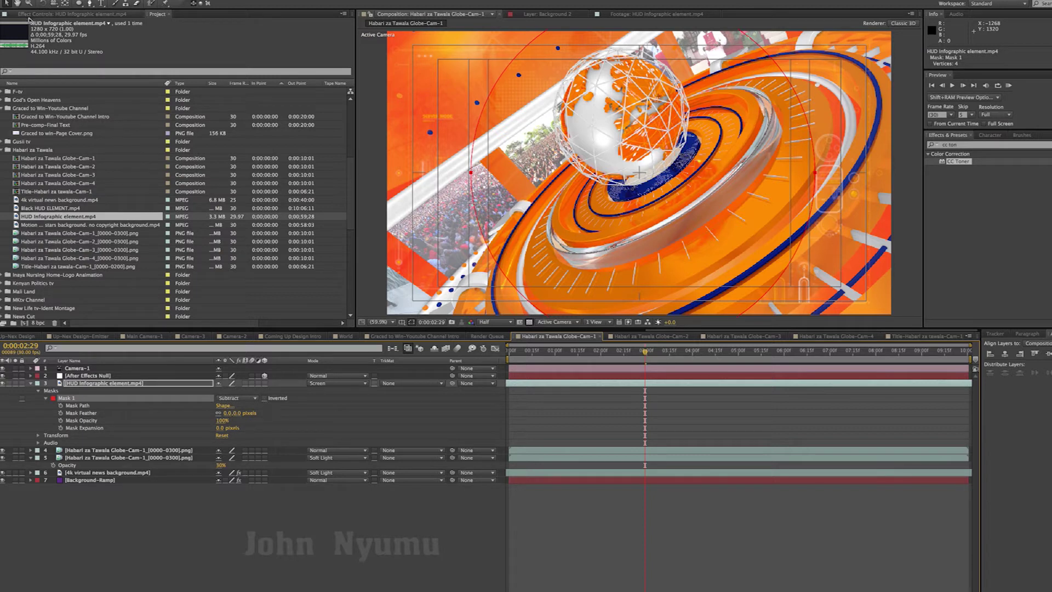
key(comma)
key(comma)
key(comma)
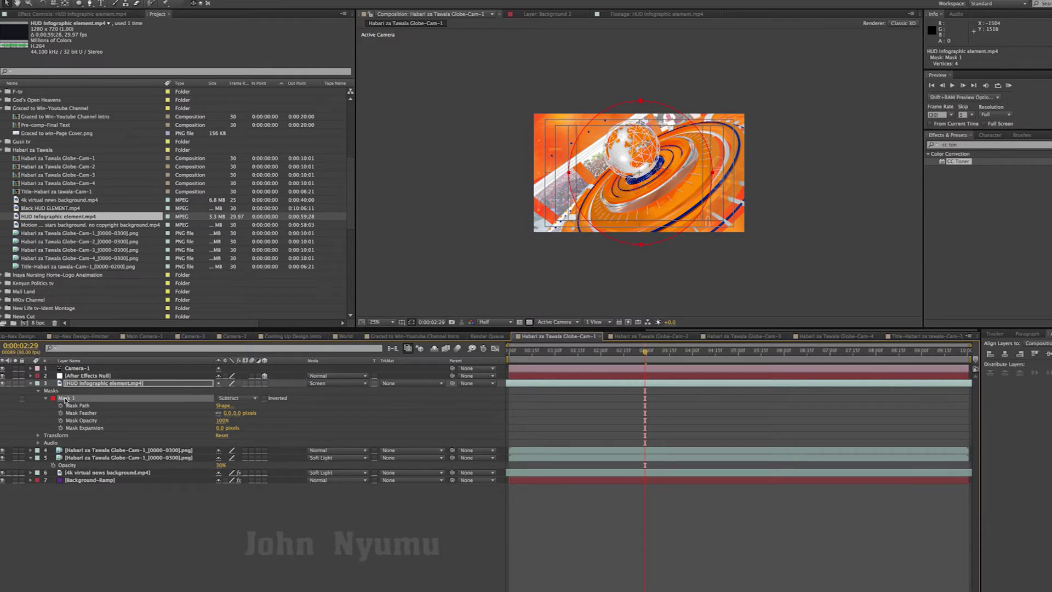
double_click(569, 174)
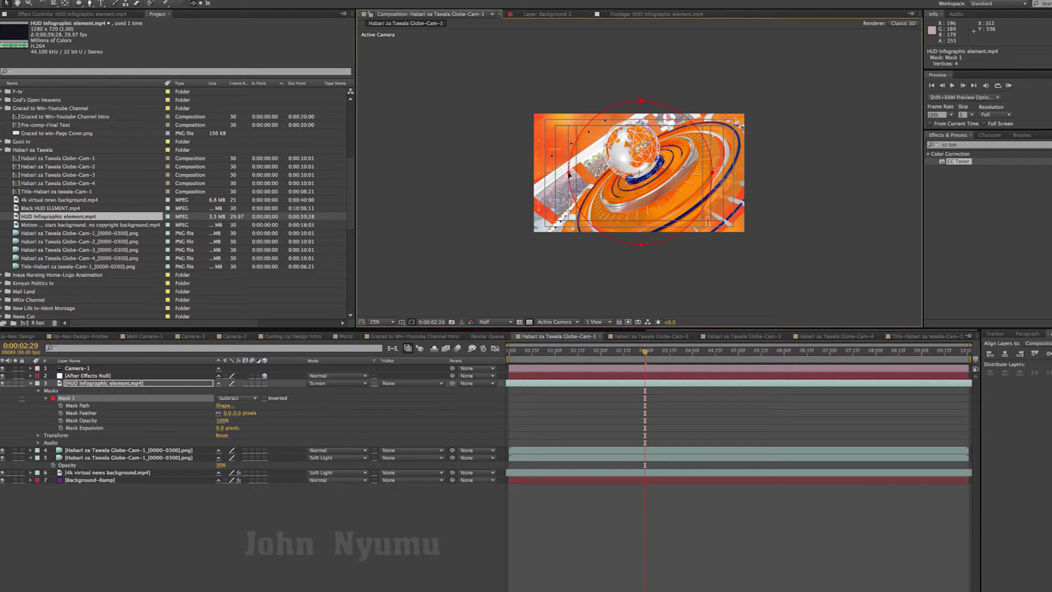
drag(569, 172, 558, 172)
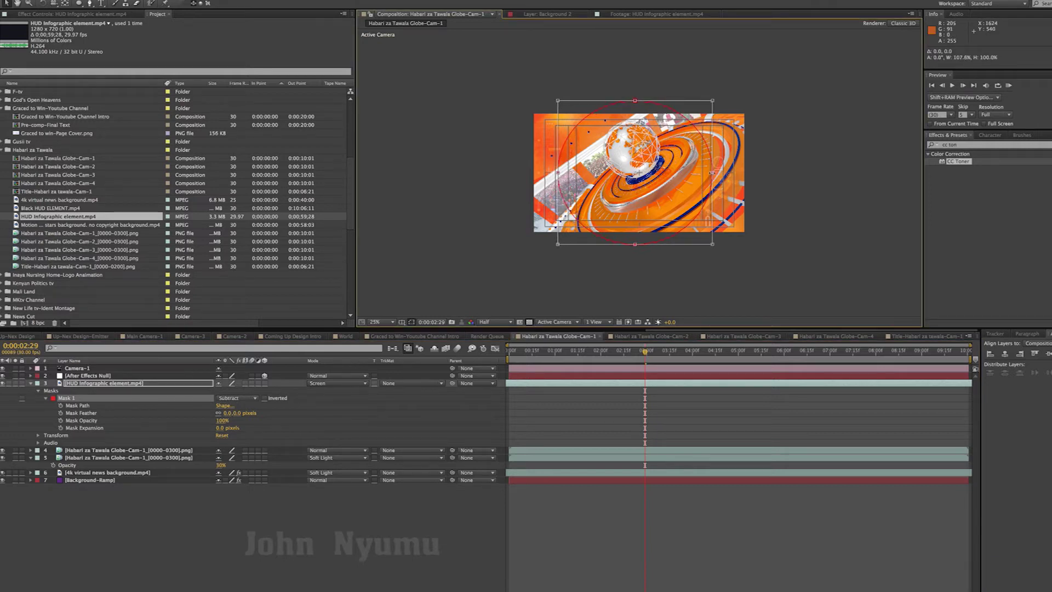
drag(712, 177, 719, 177)
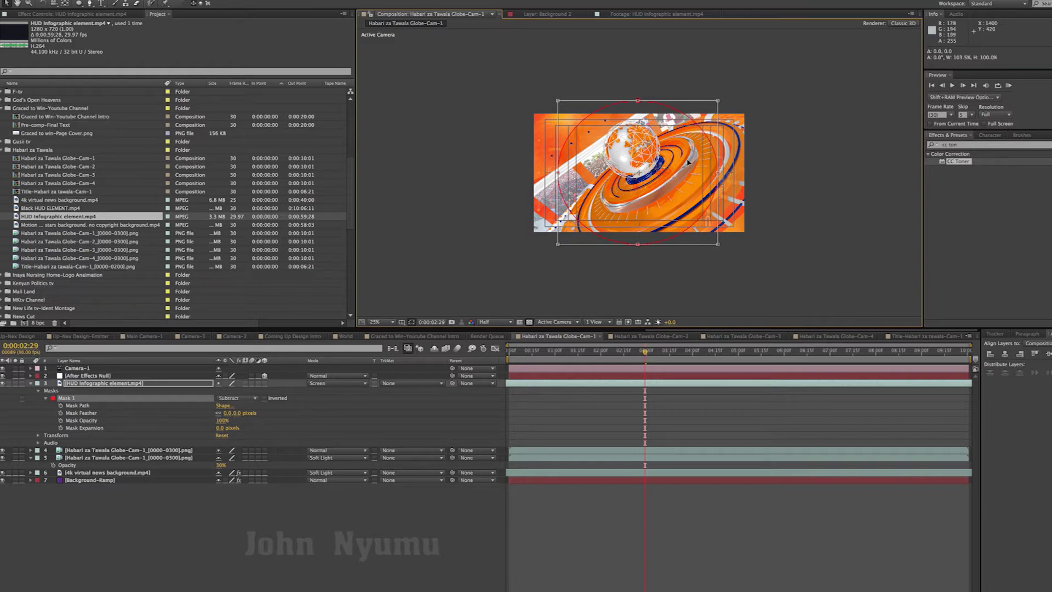
mouse_move(638, 101)
mouse_down()
mouse_move(637, 80)
mouse_move(638, 98)
mouse_up()
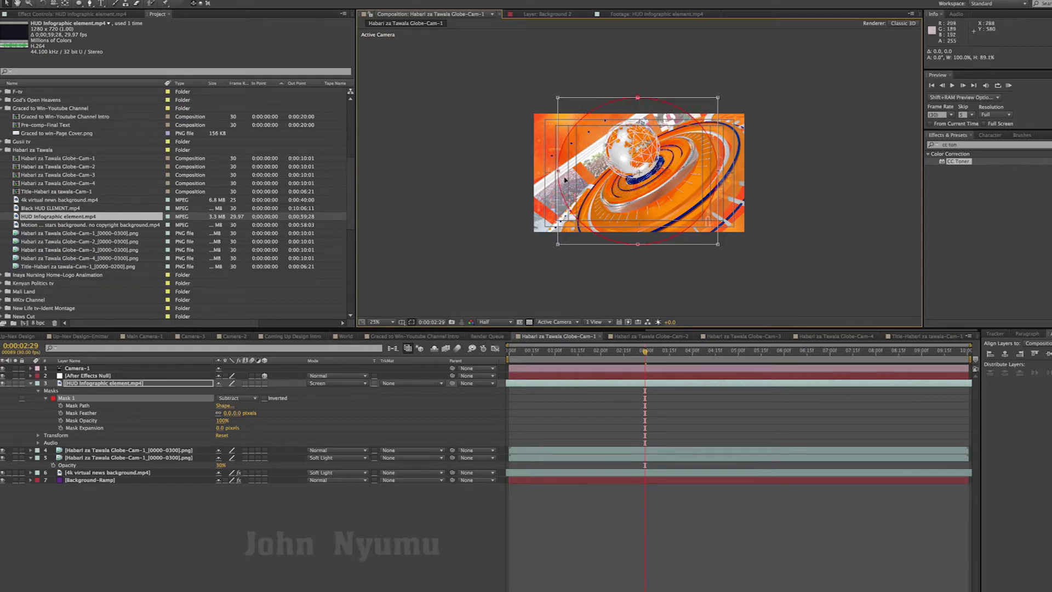
drag(558, 173, 566, 172)
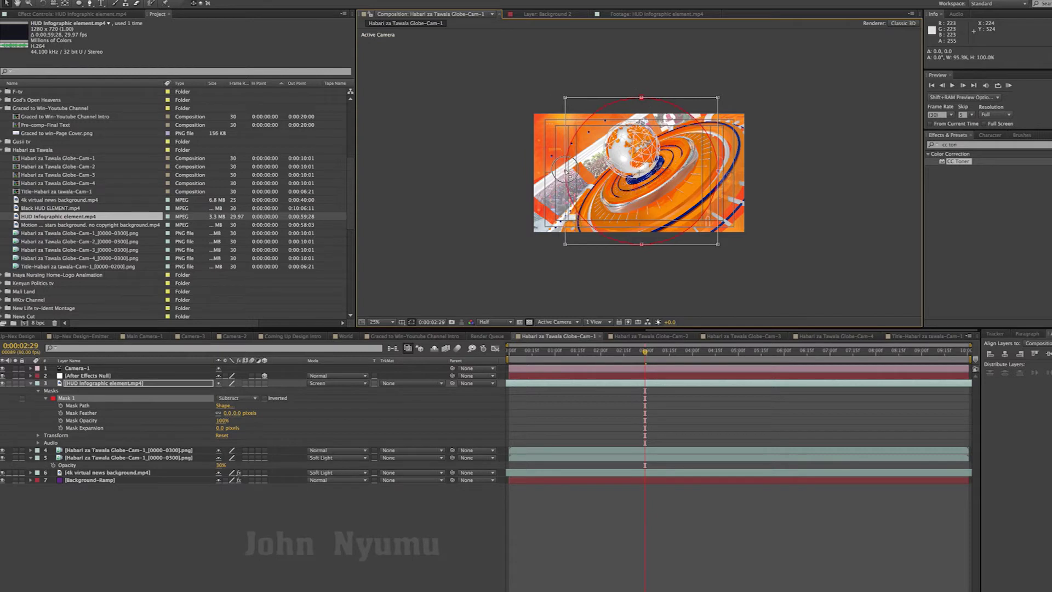
drag(718, 176, 711, 177)
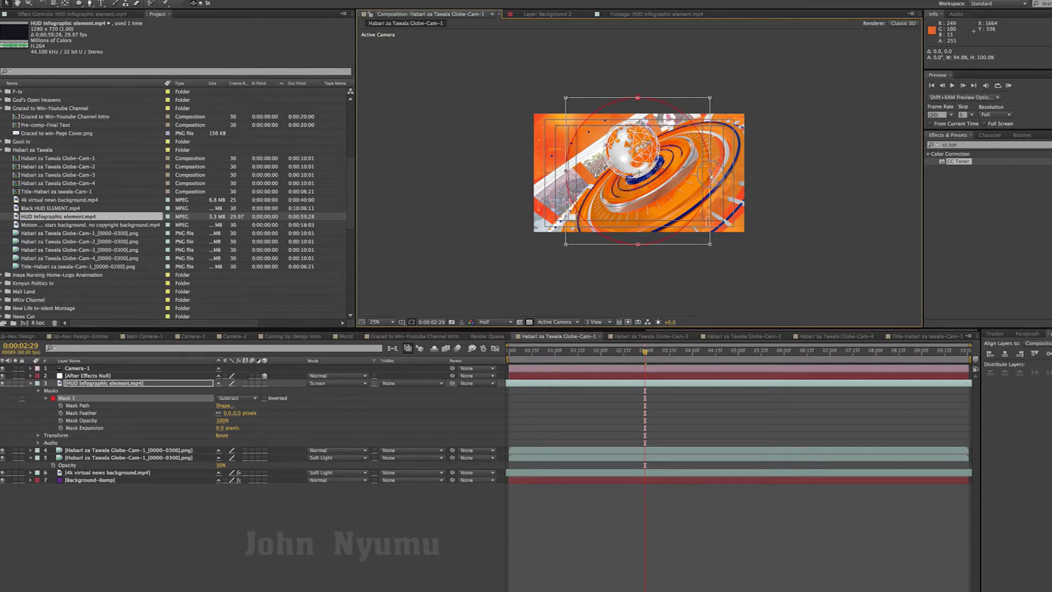
click(379, 323)
Set the viewer to 59.9% and give Mask 1 a 171 px feather and -82 px expansion
click(387, 336)
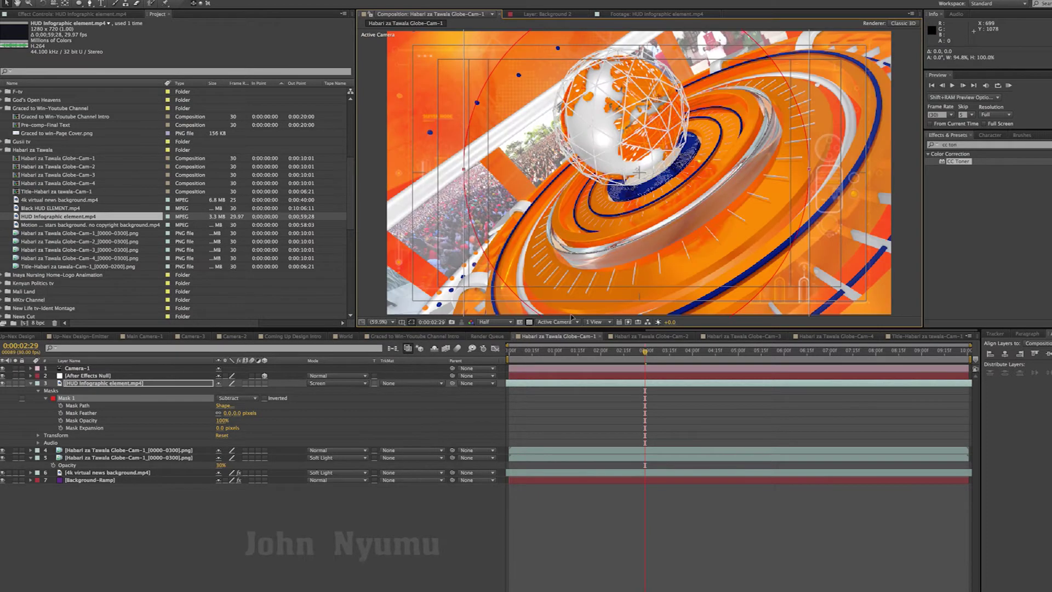
click(92, 414)
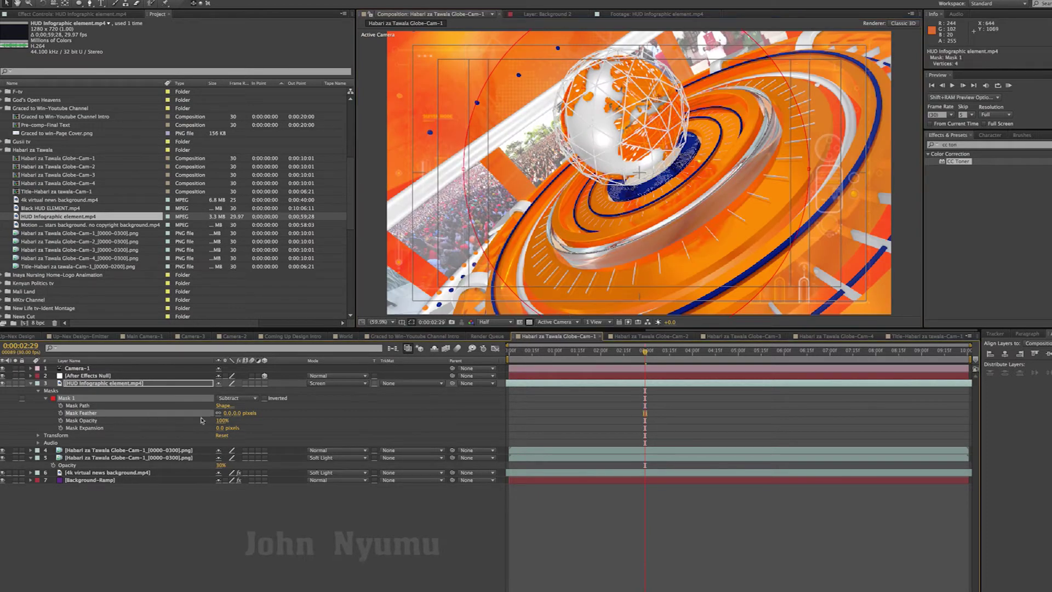
drag(235, 416, 310, 416)
click(101, 429)
drag(222, 428, 197, 434)
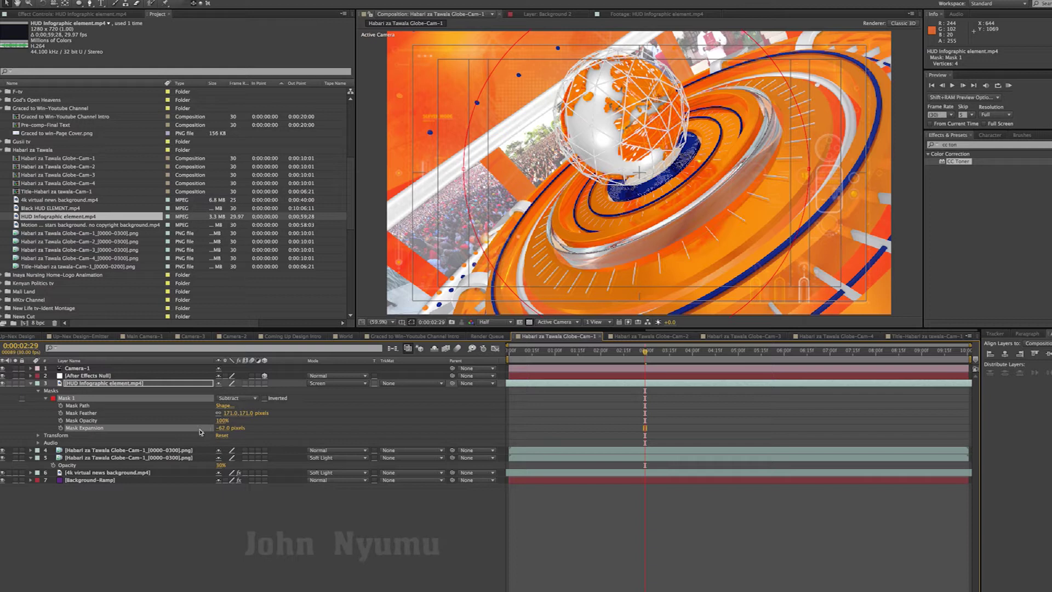
click(696, 420)
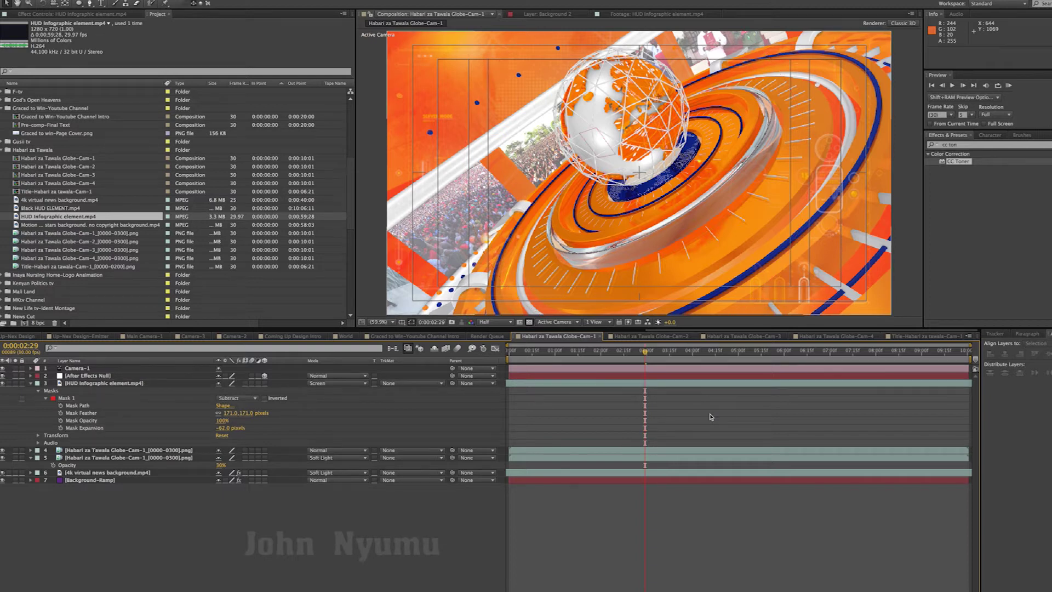
Return to 0:00:00:00 and drag Mask 1's right vertex slightly outward
mouse_move(644, 352)
mouse_down()
mouse_move(497, 359)
mouse_move(517, 360)
mouse_move(507, 360)
mouse_up()
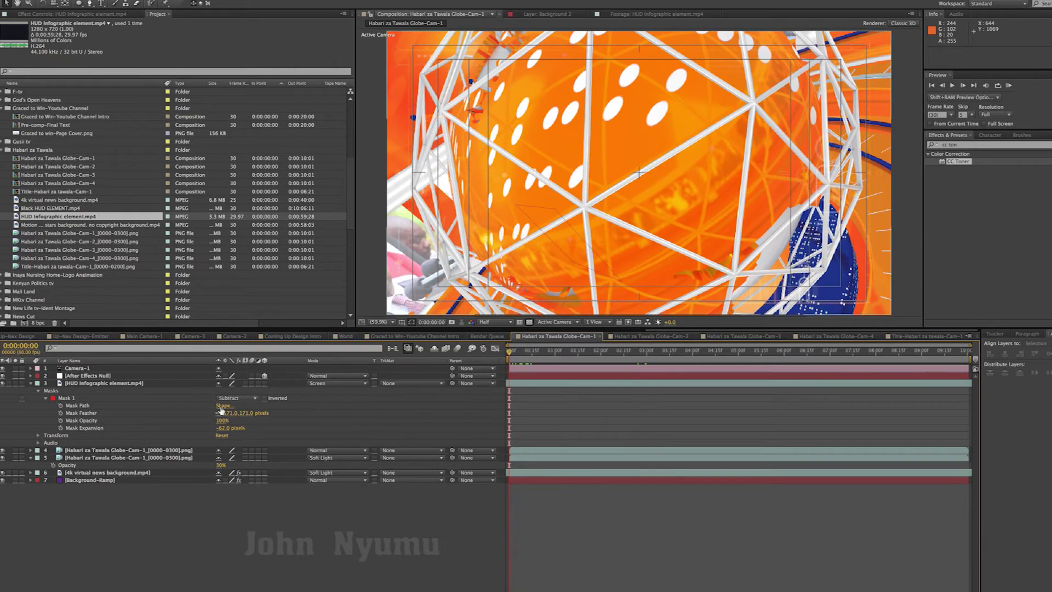
click(68, 400)
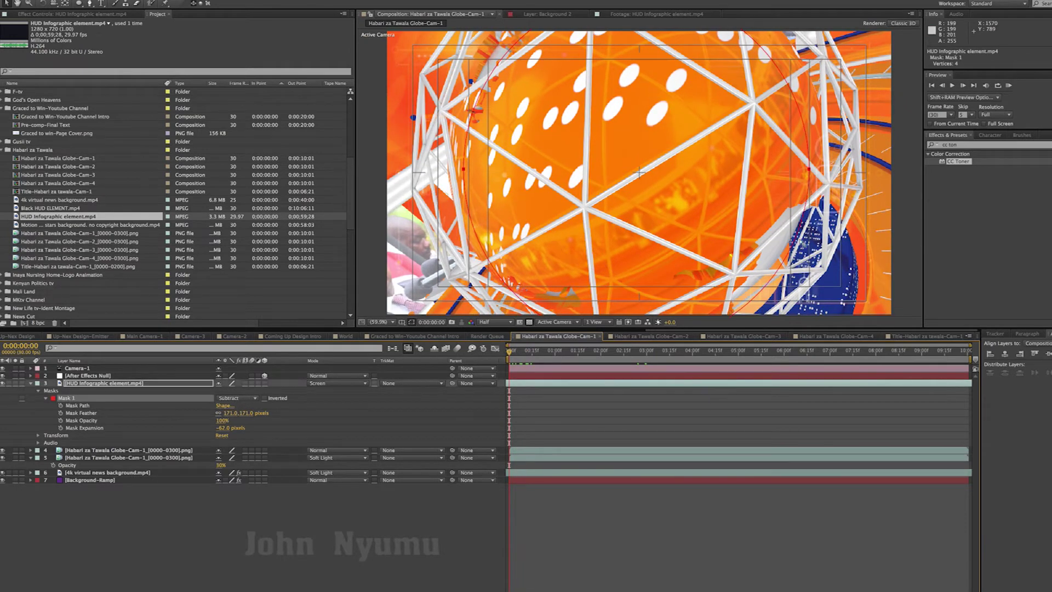
click(810, 171)
drag(809, 172, 842, 171)
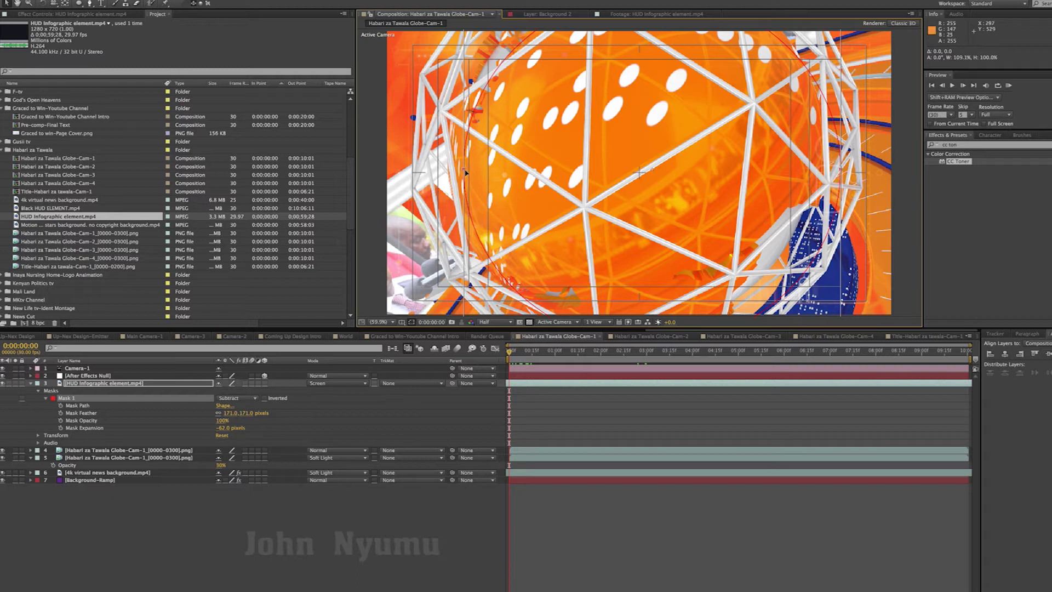
Set Mask 1's feather to 0 px and its expansion to -20 px, then scrub forward to check
drag(461, 170, 440, 171)
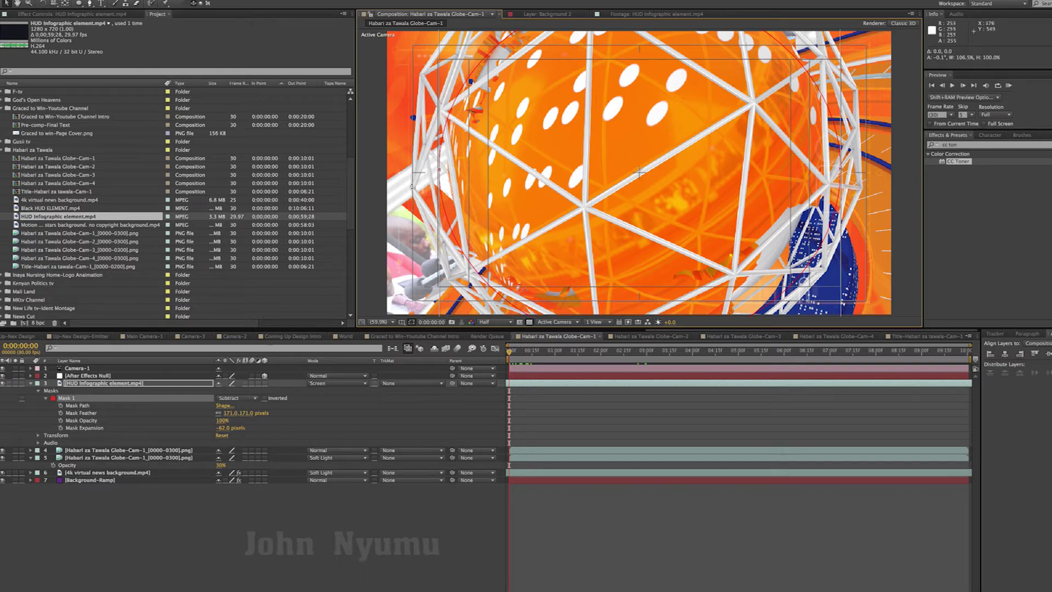
drag(241, 414, 202, 421)
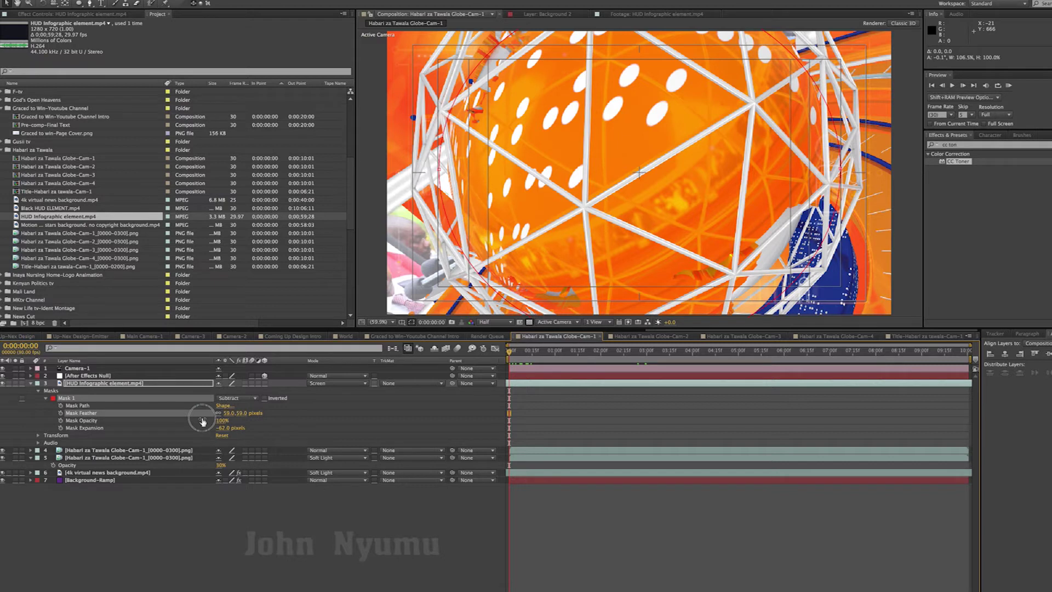
click(230, 413)
text(0)
key(Return)
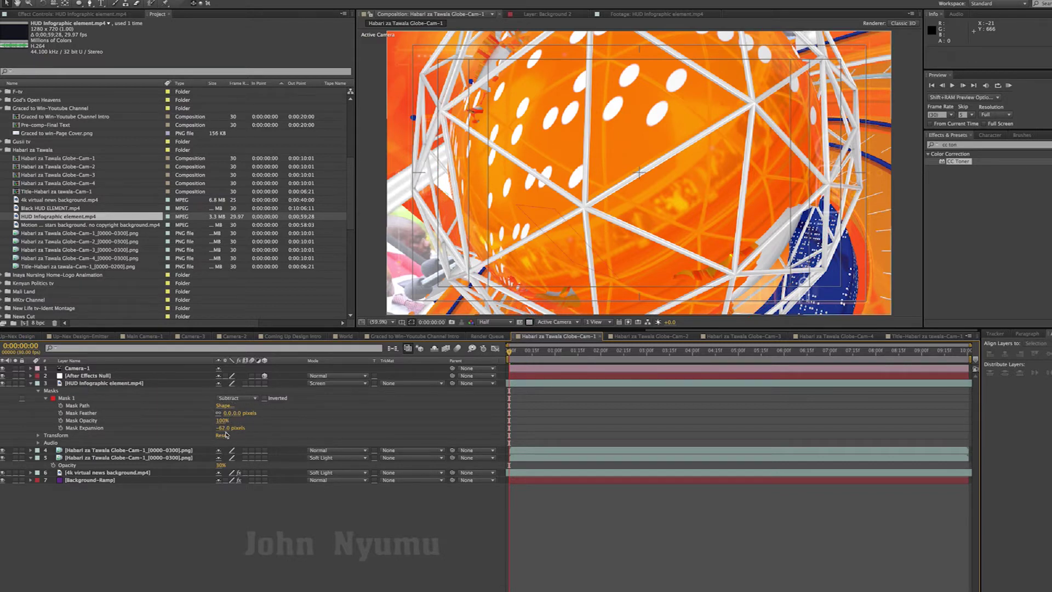
drag(222, 428, 242, 434)
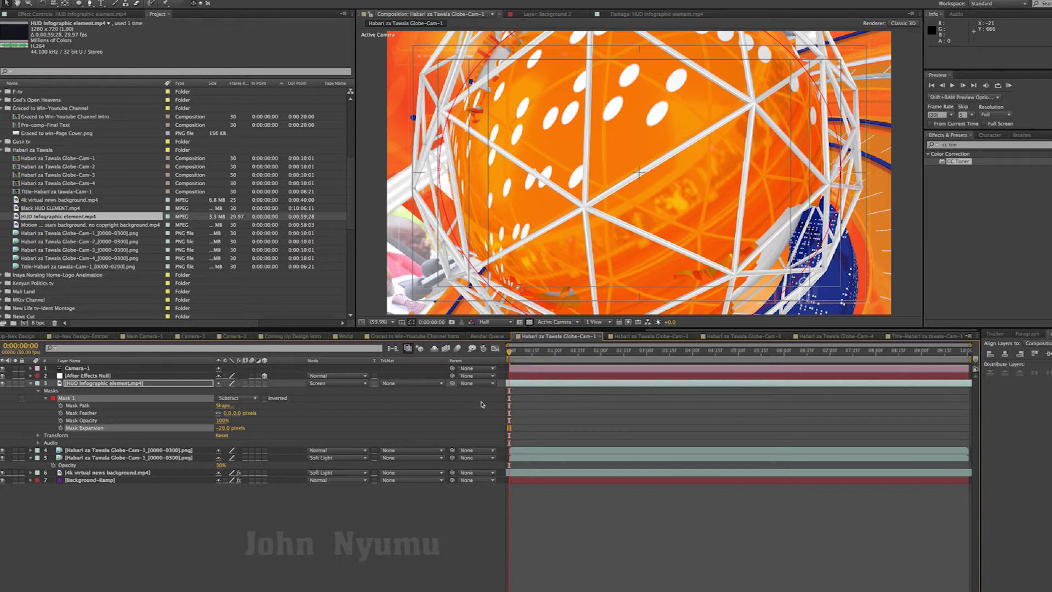
click(565, 415)
drag(509, 351, 577, 352)
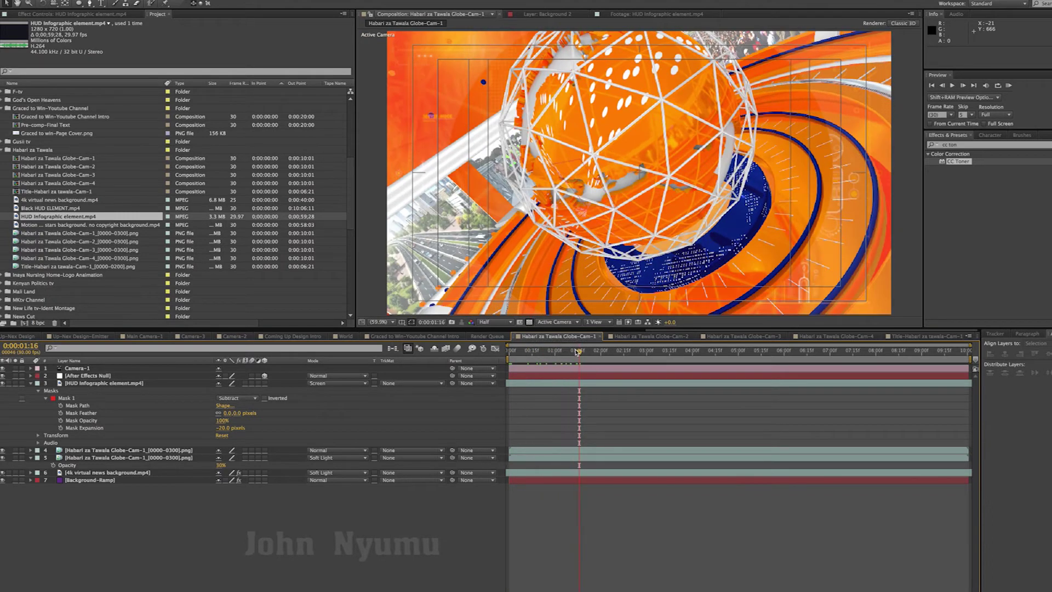
Raise Mask 1's feather to about 63 px and scrub to around 0:00:05:18 to review
click(233, 418)
mouse_move(243, 416)
mouse_down()
mouse_move(327, 418)
mouse_move(261, 420)
mouse_up()
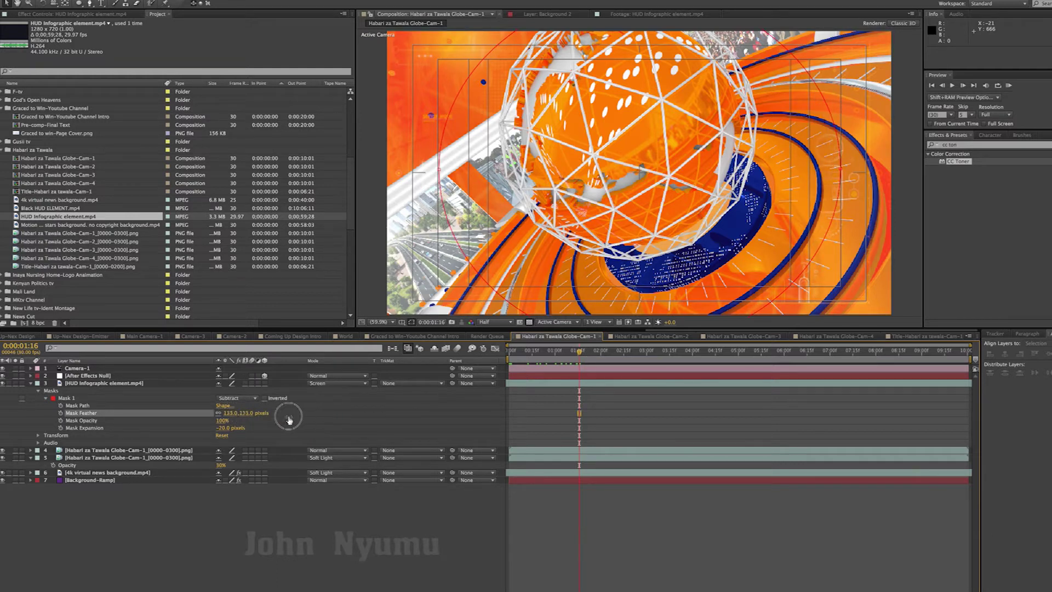
click(641, 416)
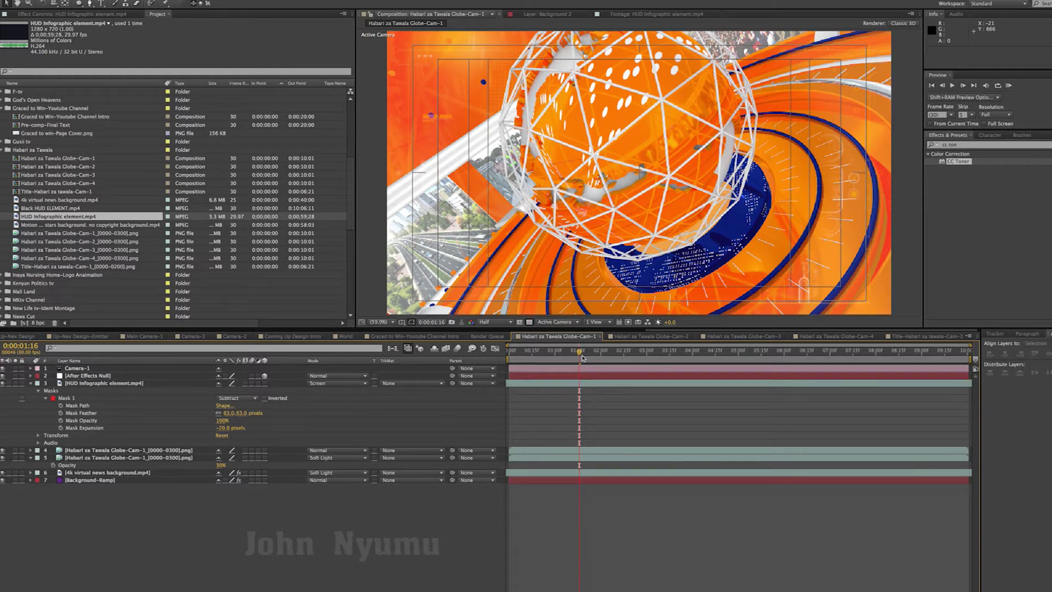
drag(579, 353, 773, 364)
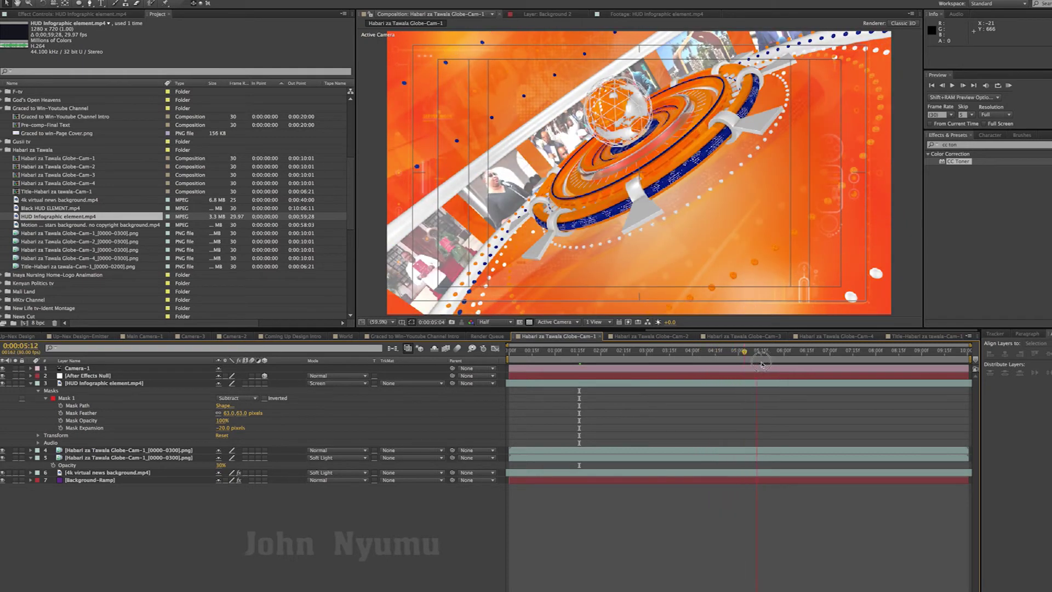
Set the preview resolution to Full and give the Soft Light globe layer 50% opacity
click(493, 322)
click(492, 344)
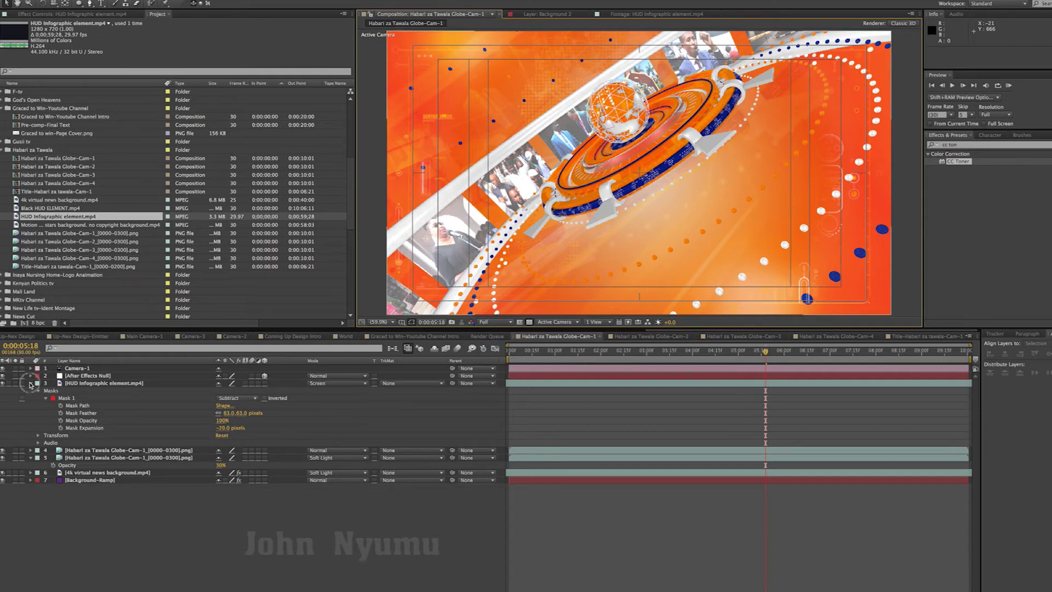
click(31, 384)
click(108, 398)
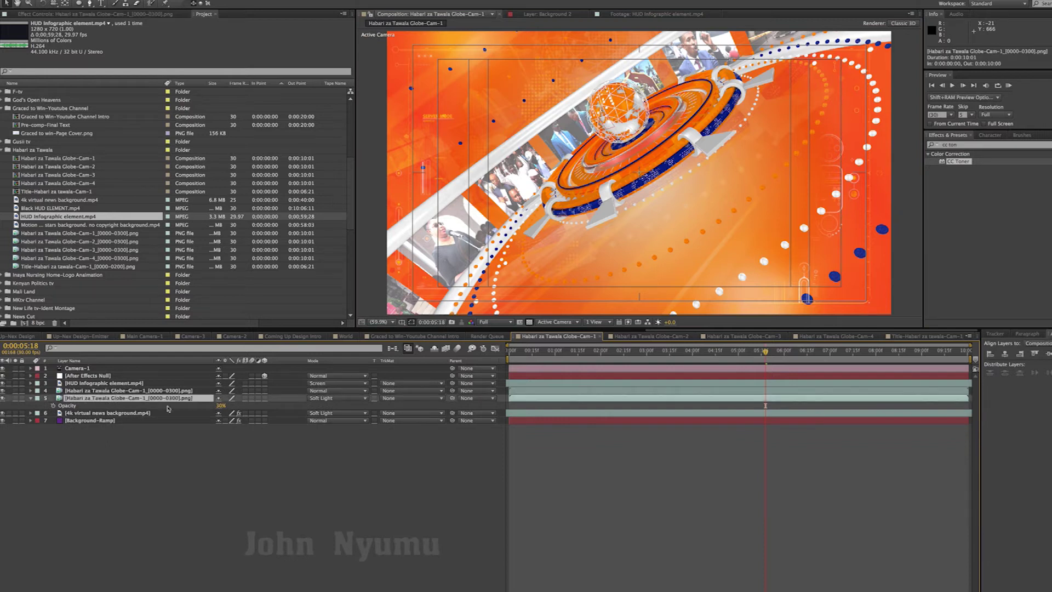
click(221, 406)
click(236, 482)
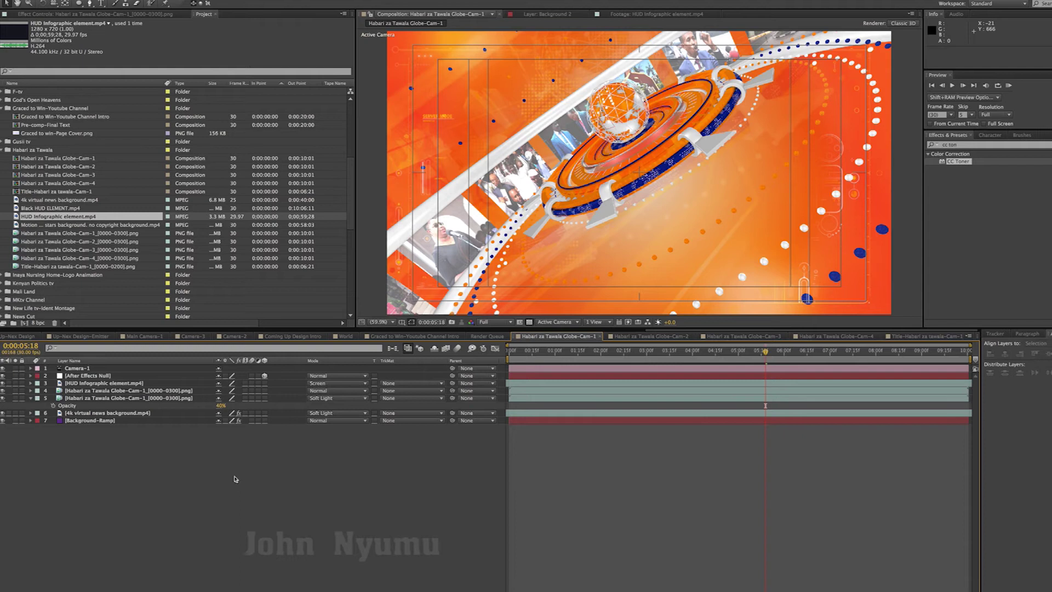
click(221, 406)
drag(766, 353, 724, 354)
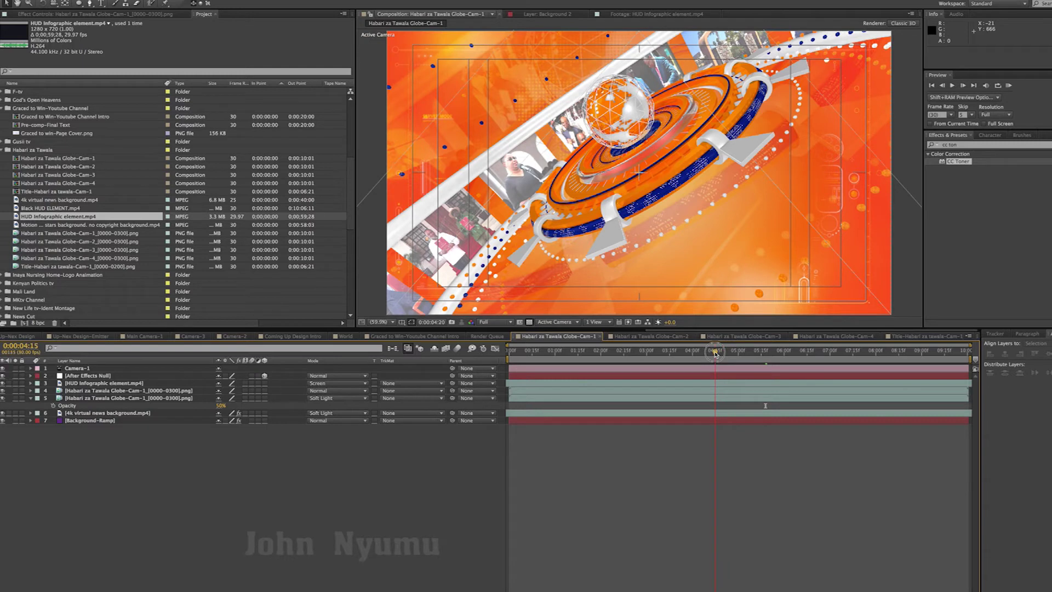
drag(705, 355, 665, 356)
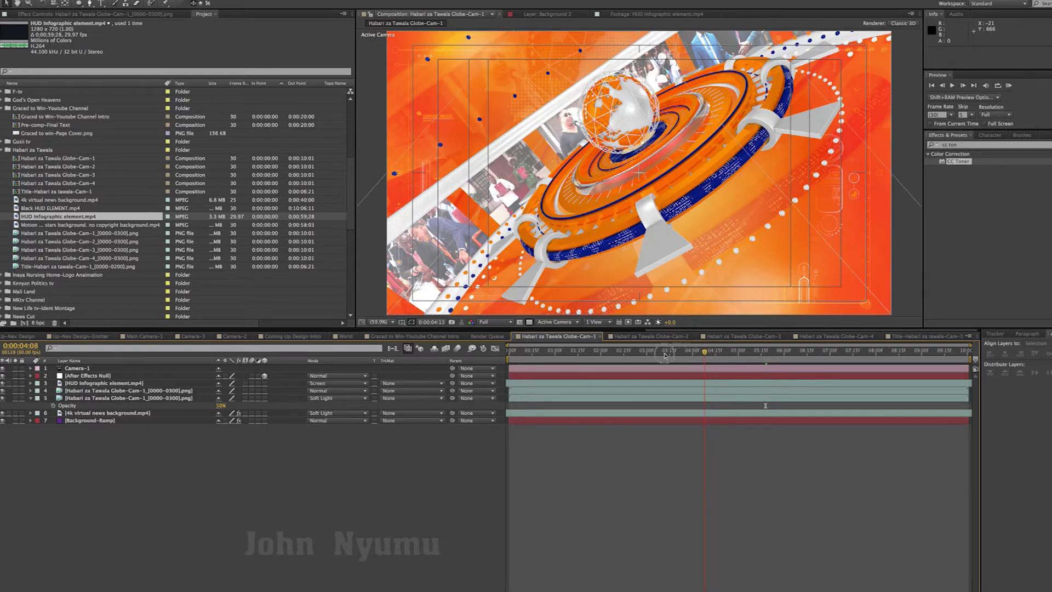
drag(535, 357, 777, 358)
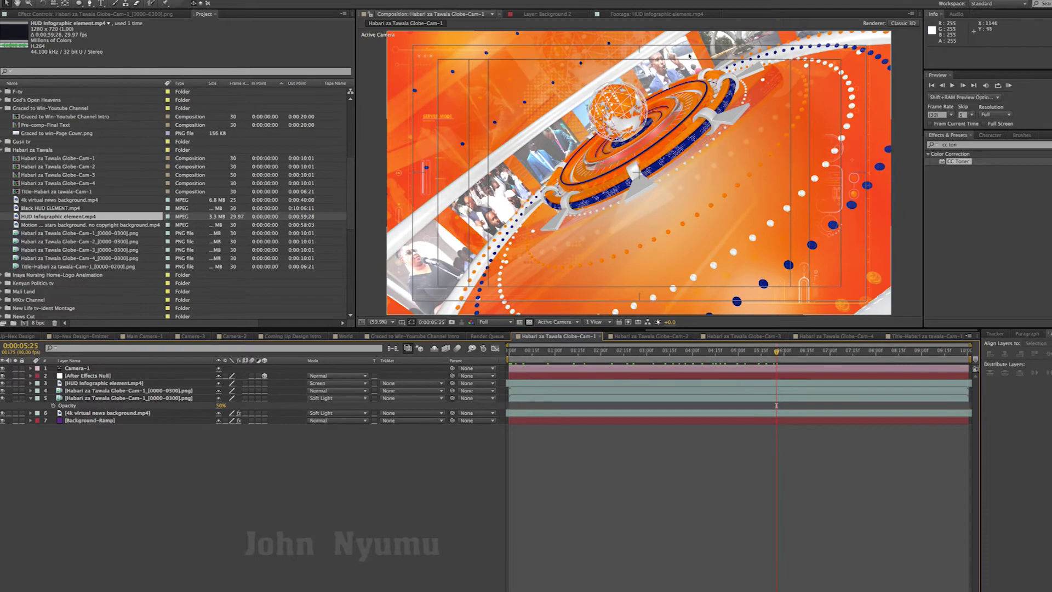
Scrub back and forth through the HUD Infographic element.mp4 footage in the Footage viewer
click(684, 17)
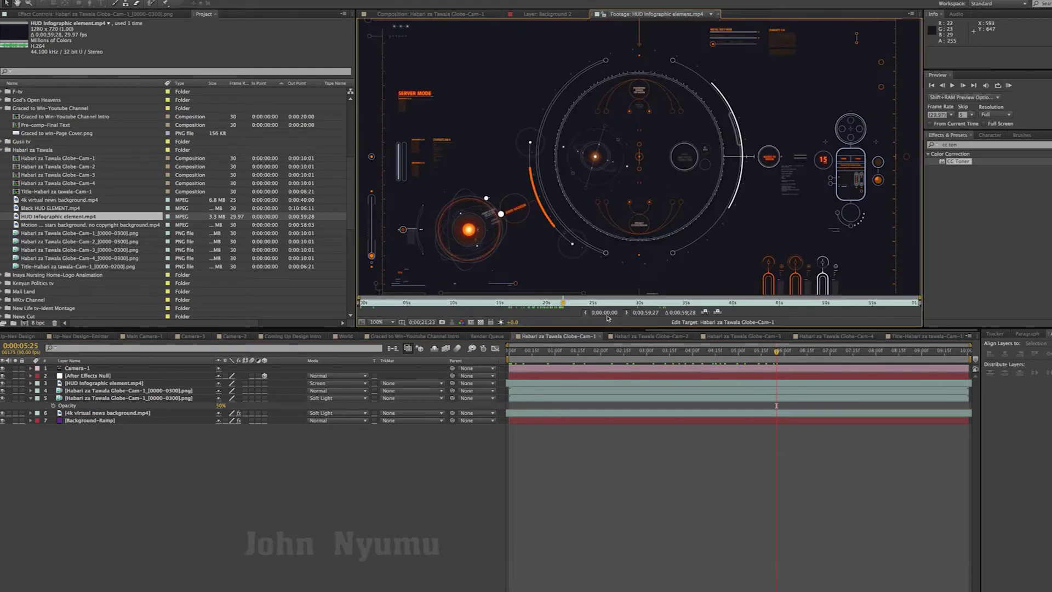
drag(563, 304, 384, 304)
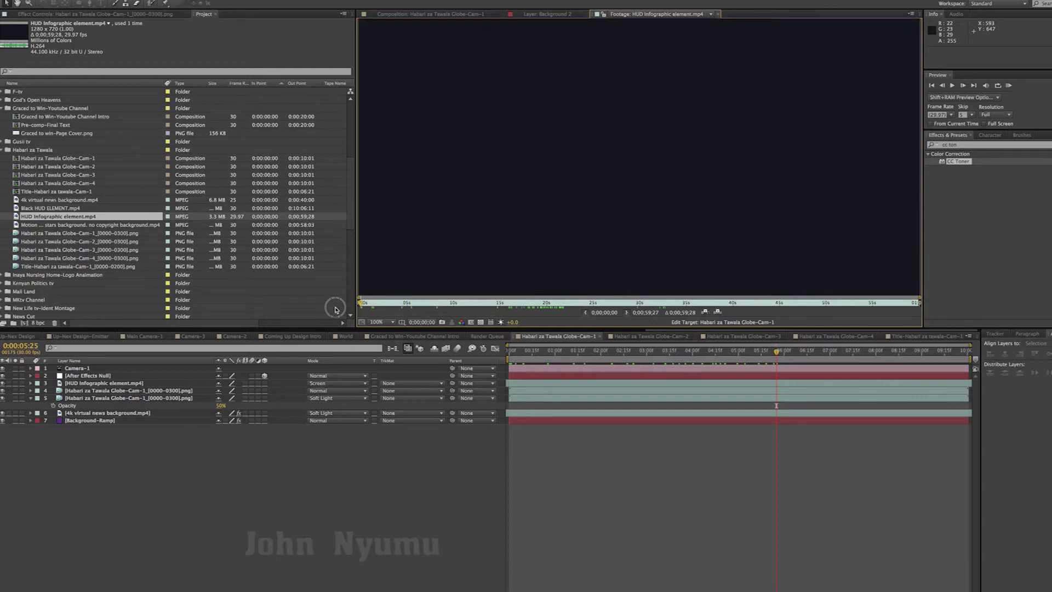
drag(413, 306, 929, 306)
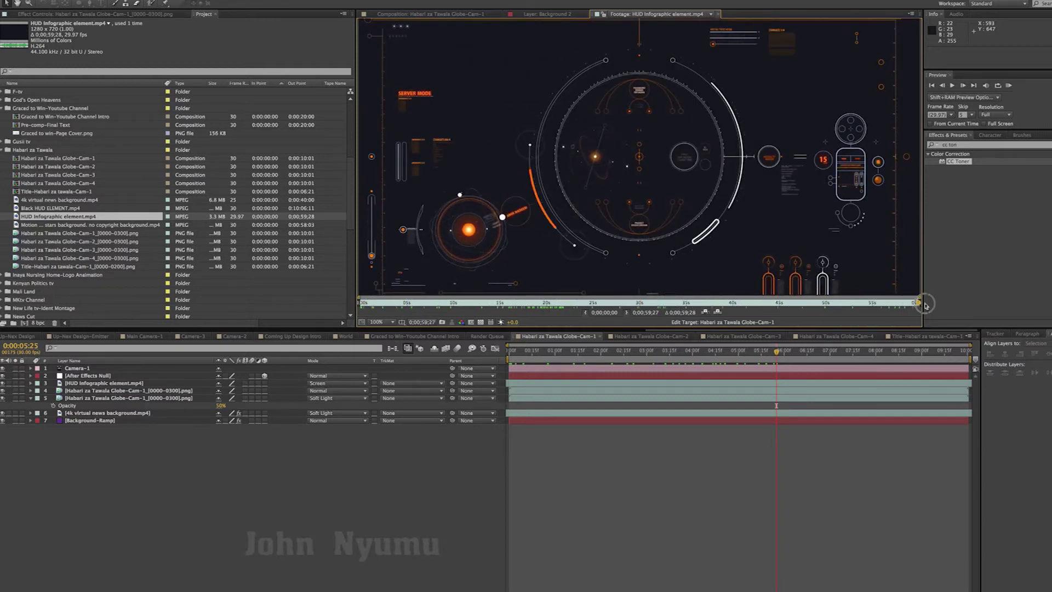
drag(447, 305, 760, 304)
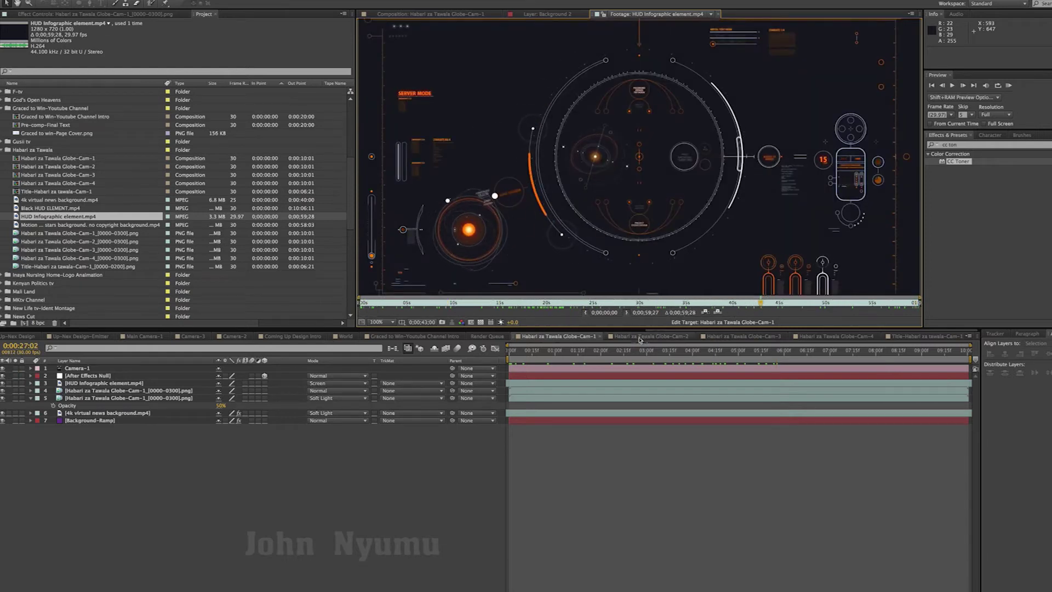
Alternate between the globe comp and the HUD footage, scrubbing the comp timeline
click(460, 13)
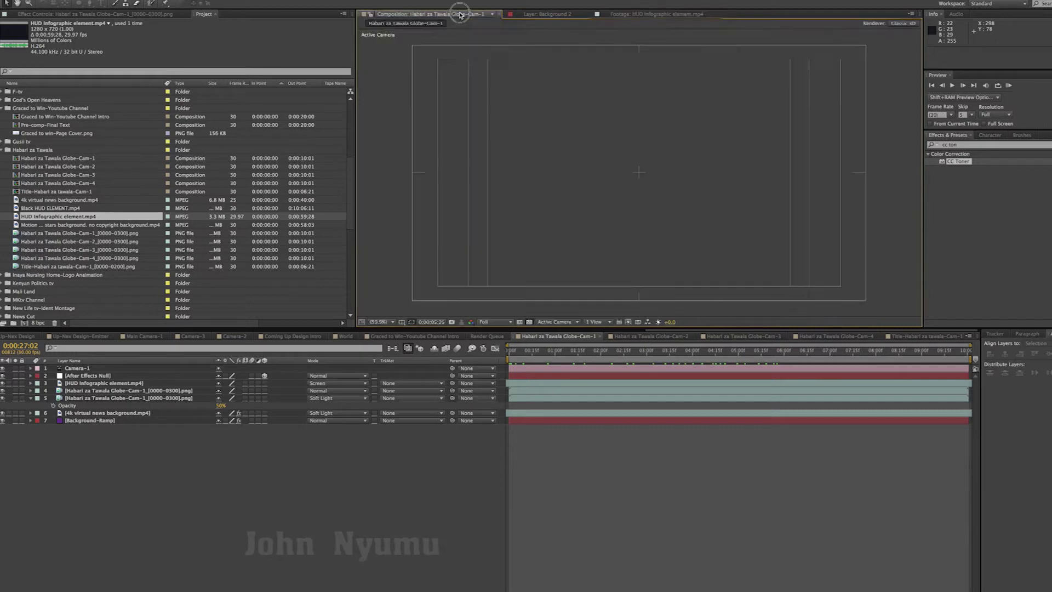
mouse_move(608, 357)
mouse_down()
mouse_move(599, 356)
mouse_move(688, 353)
mouse_up()
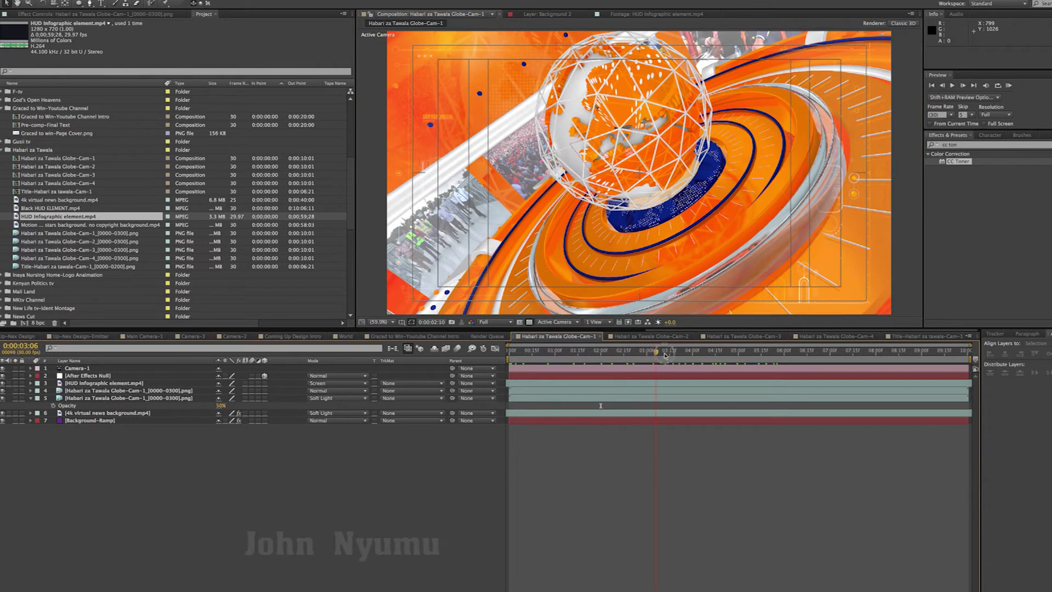
click(671, 15)
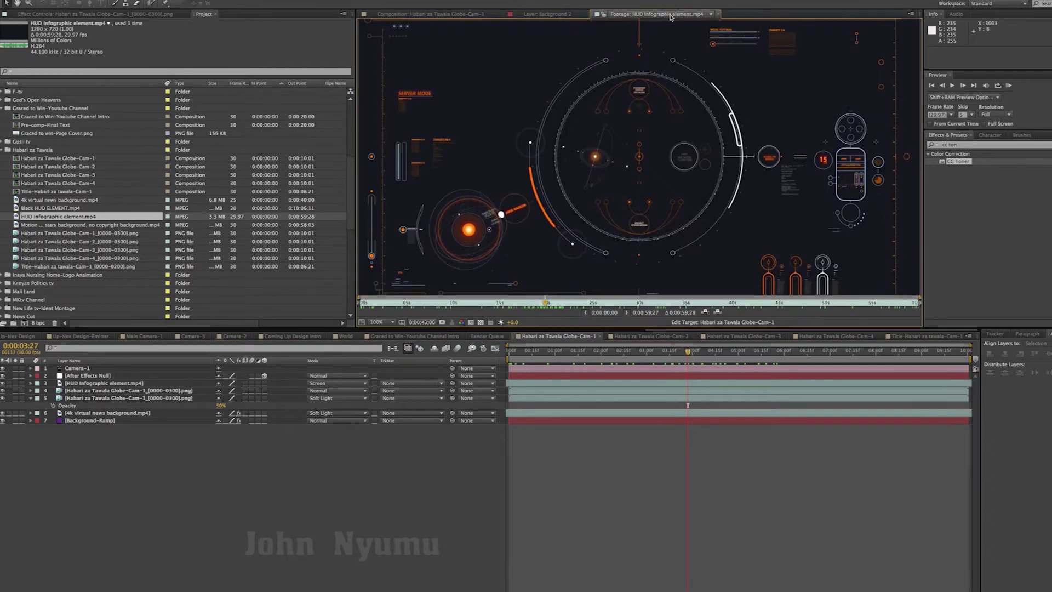
click(457, 15)
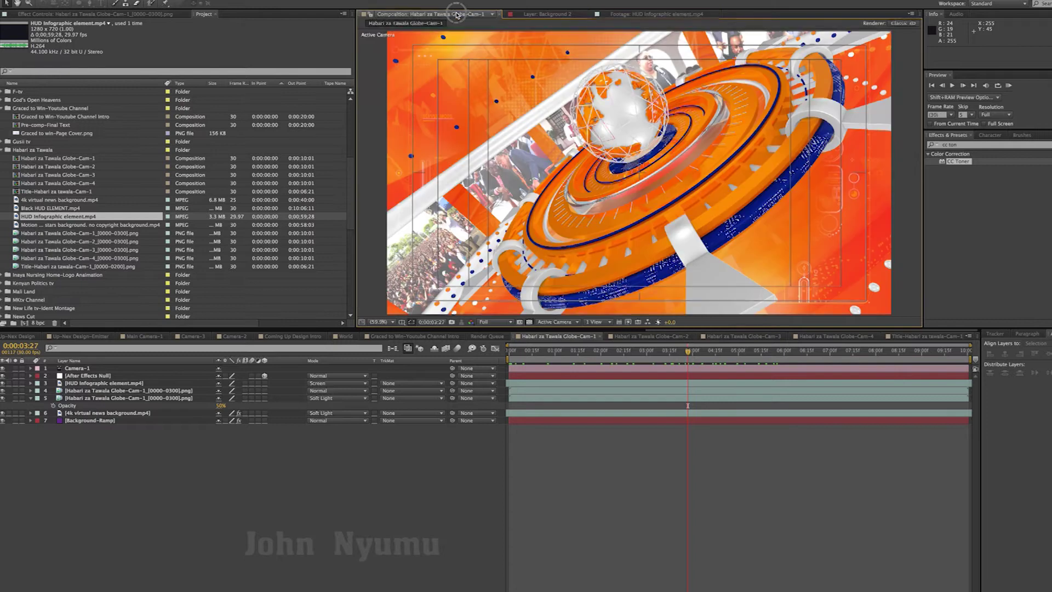
mouse_move(690, 352)
mouse_down()
mouse_move(796, 354)
mouse_move(750, 354)
mouse_up()
View the comp at 100%, pan to its top-left corner, then return to Fit
key(slash)
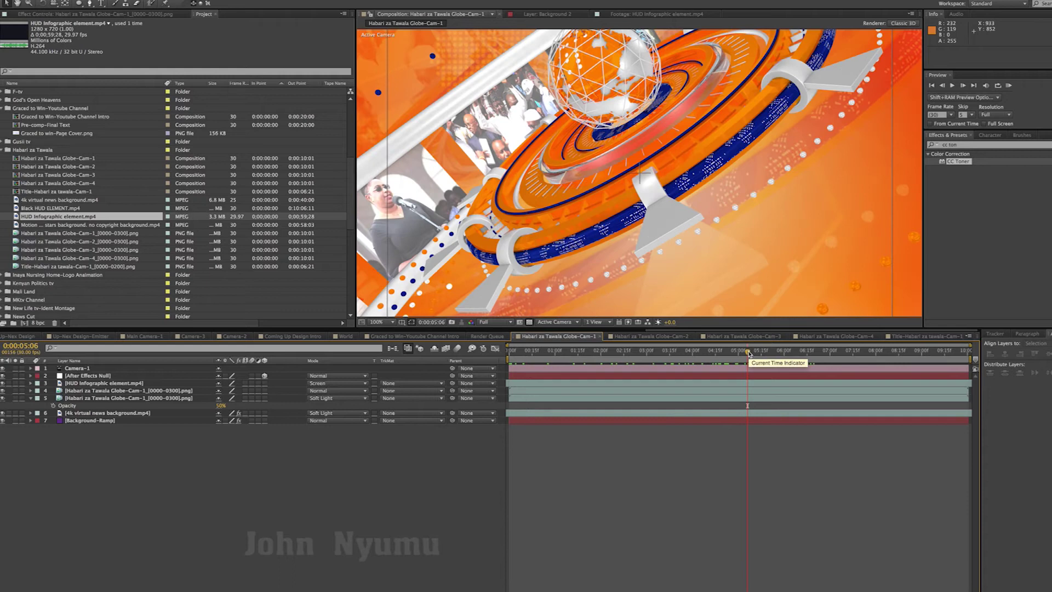
mouse_move(537, 151)
mouse_down()
mouse_move(816, 259)
mouse_move(784, 228)
mouse_move(661, 184)
mouse_up()
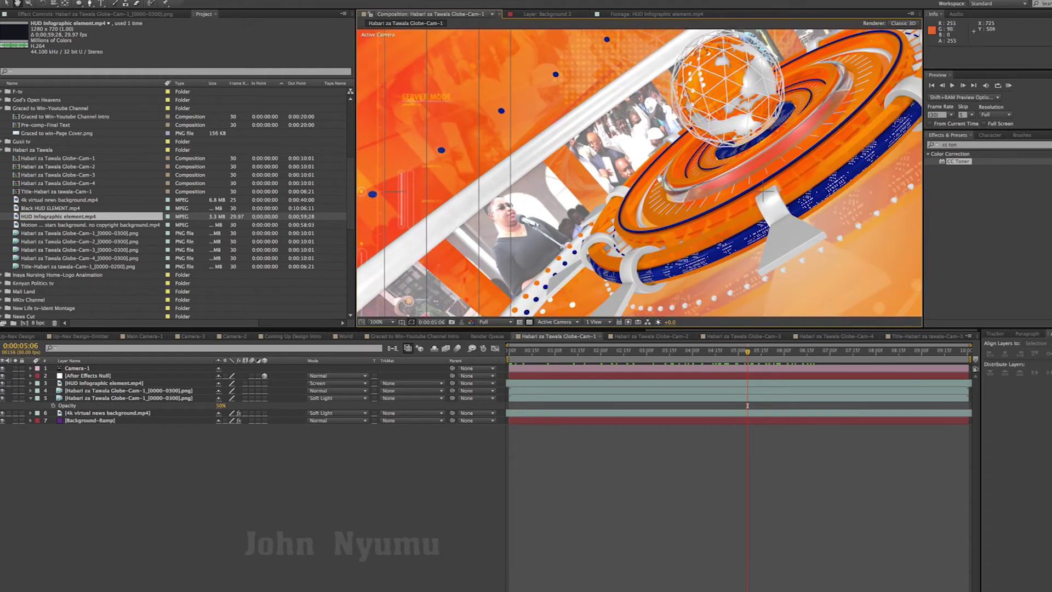
click(377, 323)
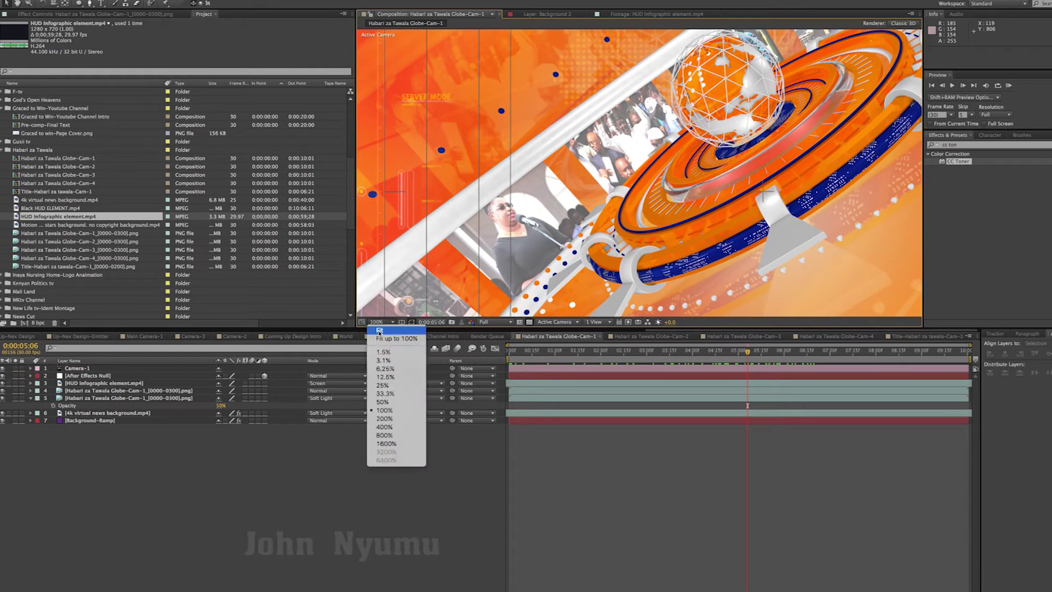
click(379, 331)
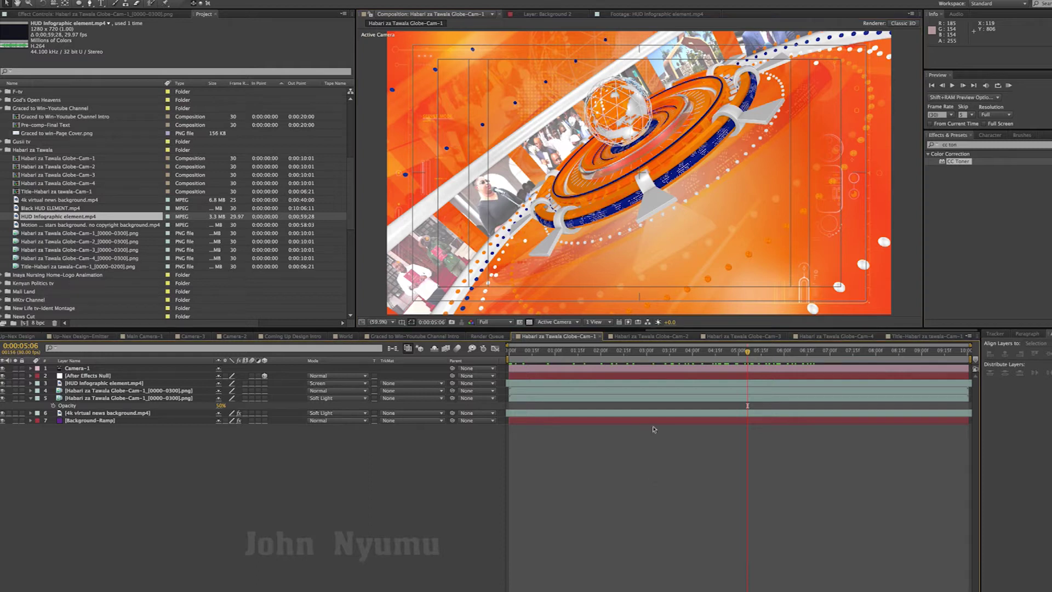
Recheck the HUD footage, return to the globe comp, and select the HUD Infographic element layer
click(660, 15)
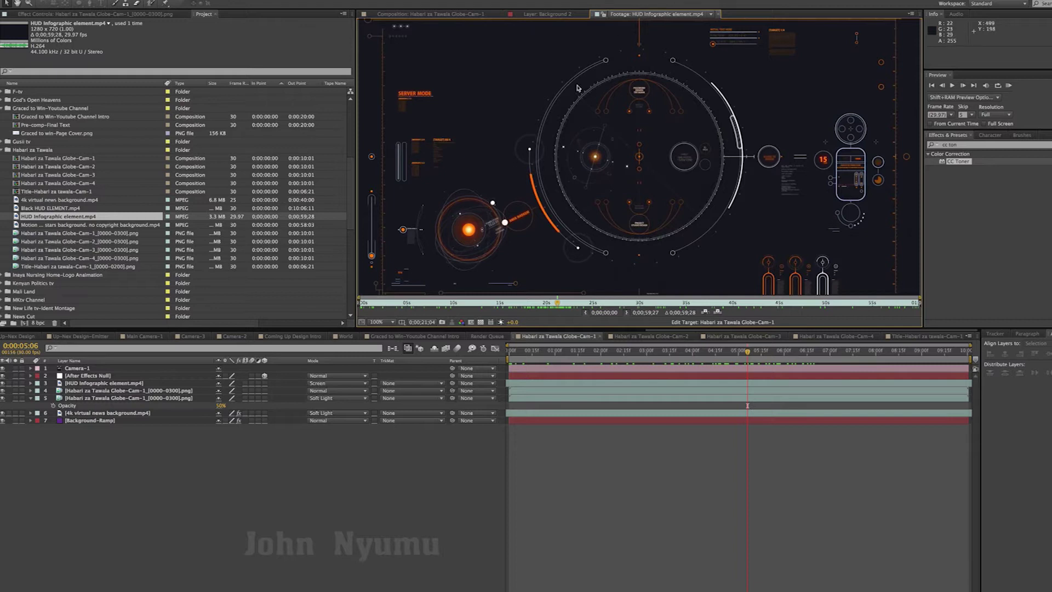
click(449, 15)
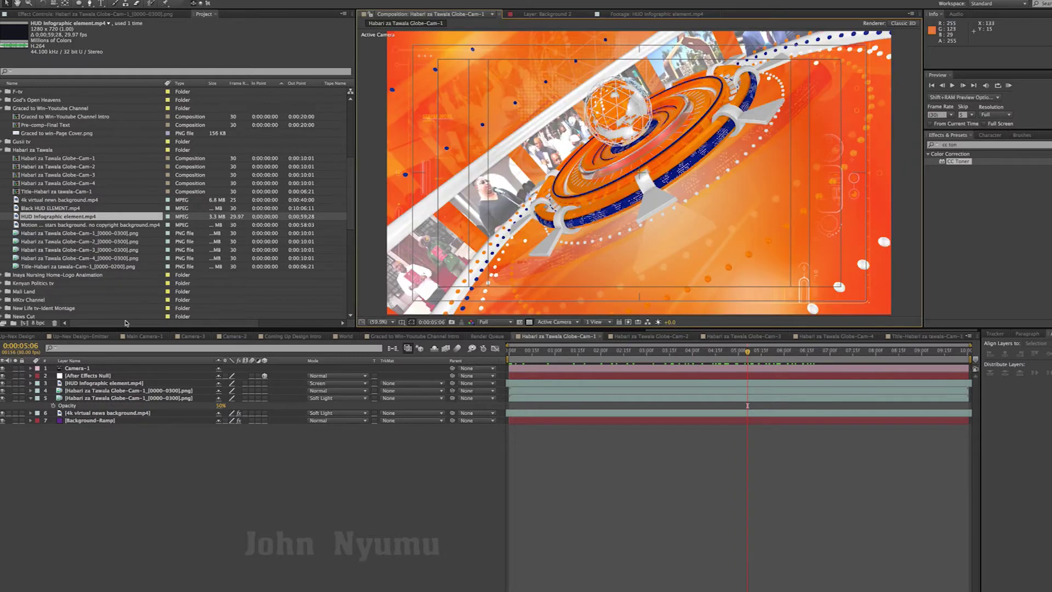
click(95, 384)
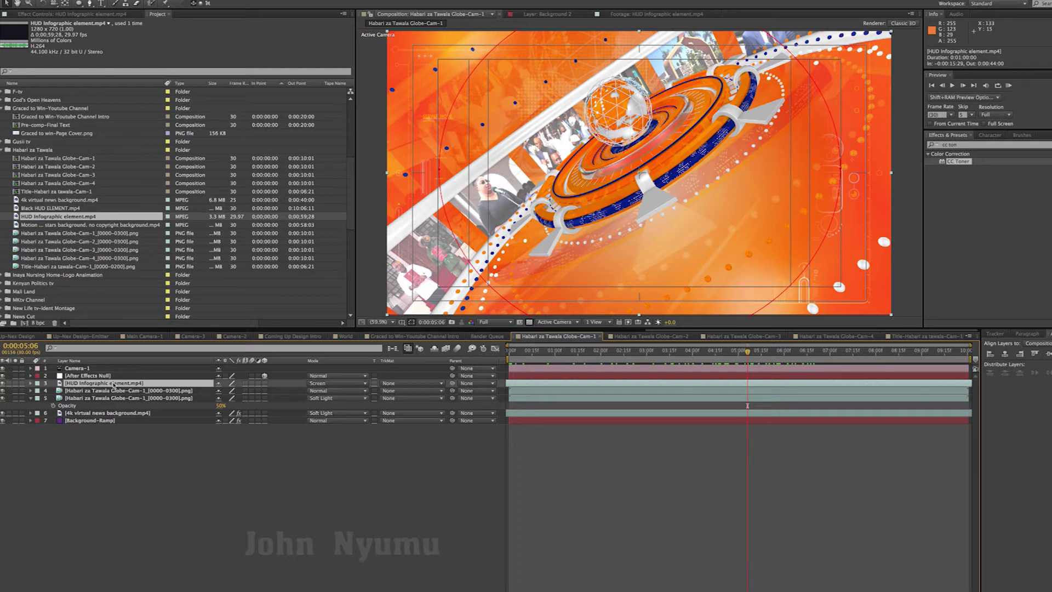
Set the HUD Infographic element layer's Scale to 200% and zoom the viewer out
key(s)
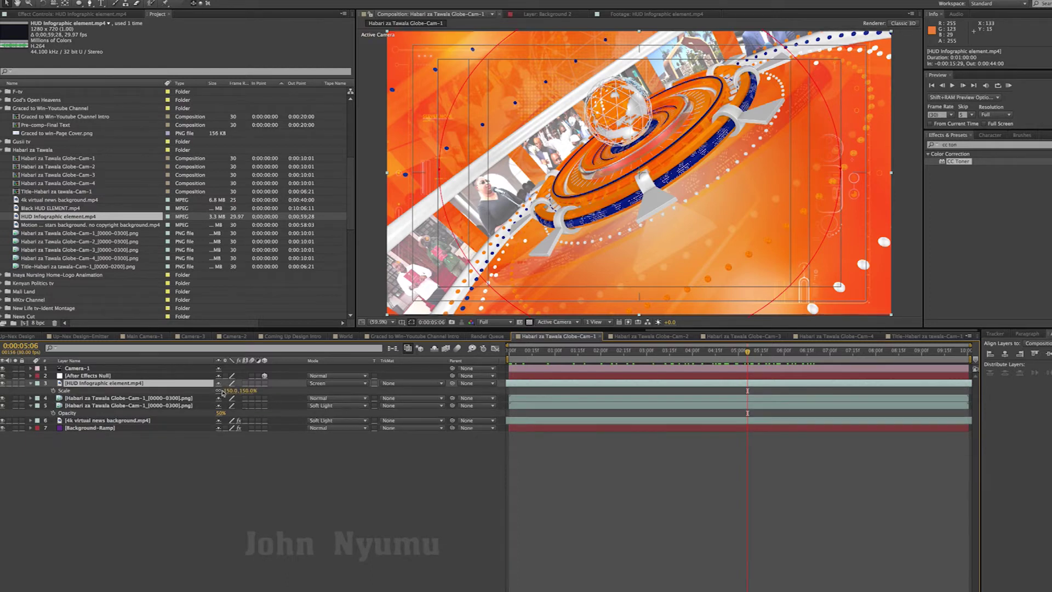
click(230, 390)
click(258, 502)
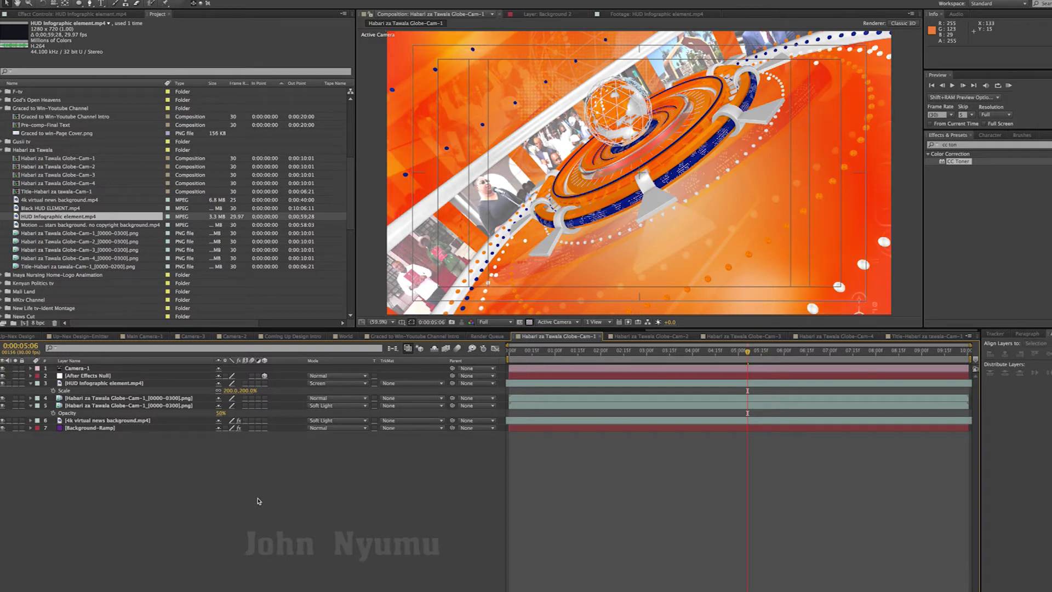
click(230, 390)
click(561, 459)
click(102, 384)
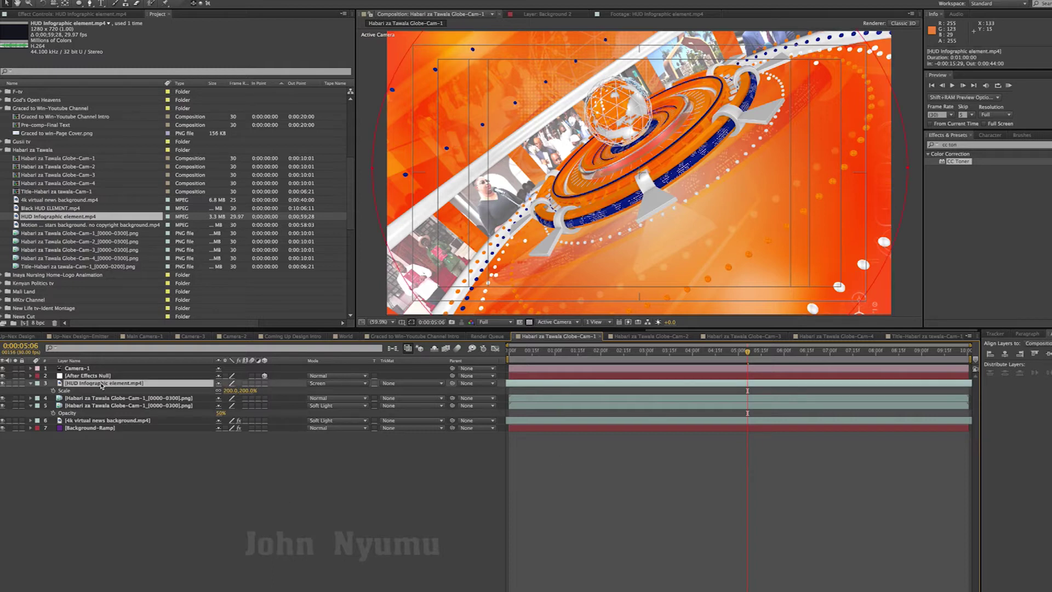
key(comma)
key(comma)
key(comma)
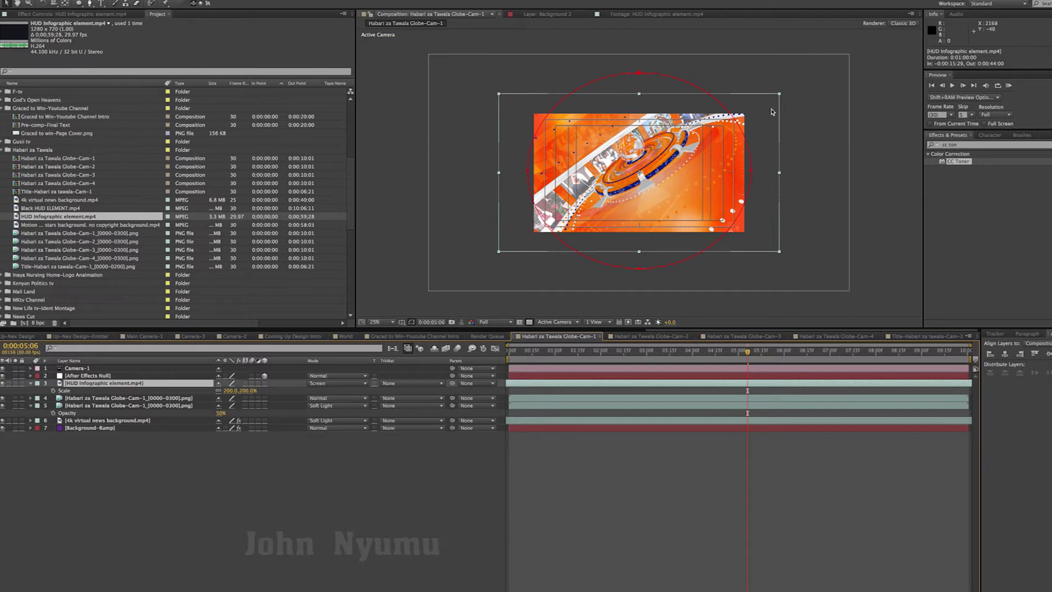
Drag the 200%-scaled HUD layer into a new position, then fit the comp back in the viewer
mouse_move(773, 110)
mouse_down()
mouse_move(799, 112)
mouse_move(782, 111)
mouse_up()
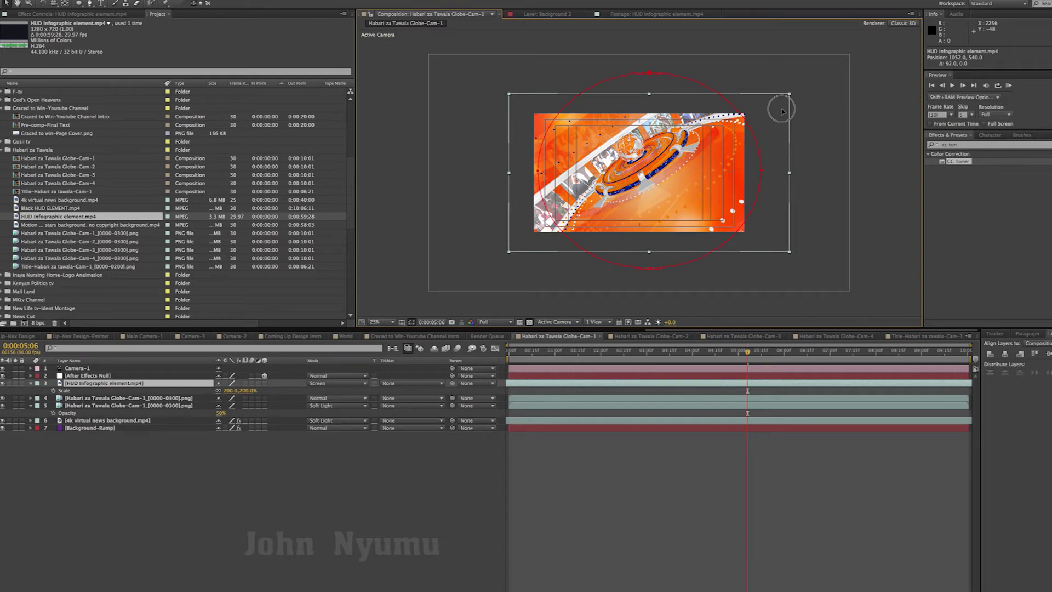
key(Return)
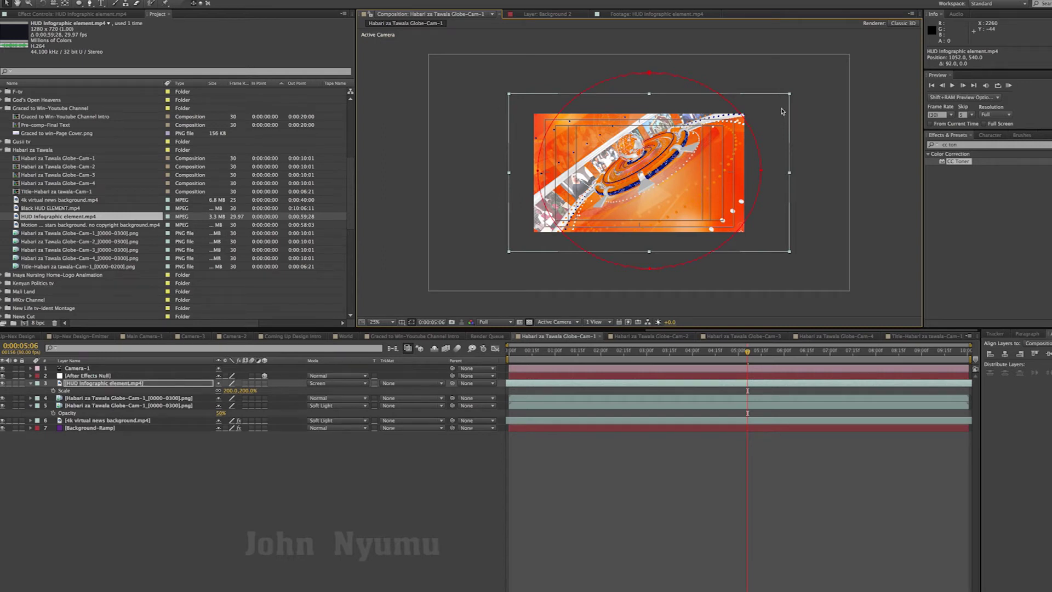
drag(781, 111, 790, 114)
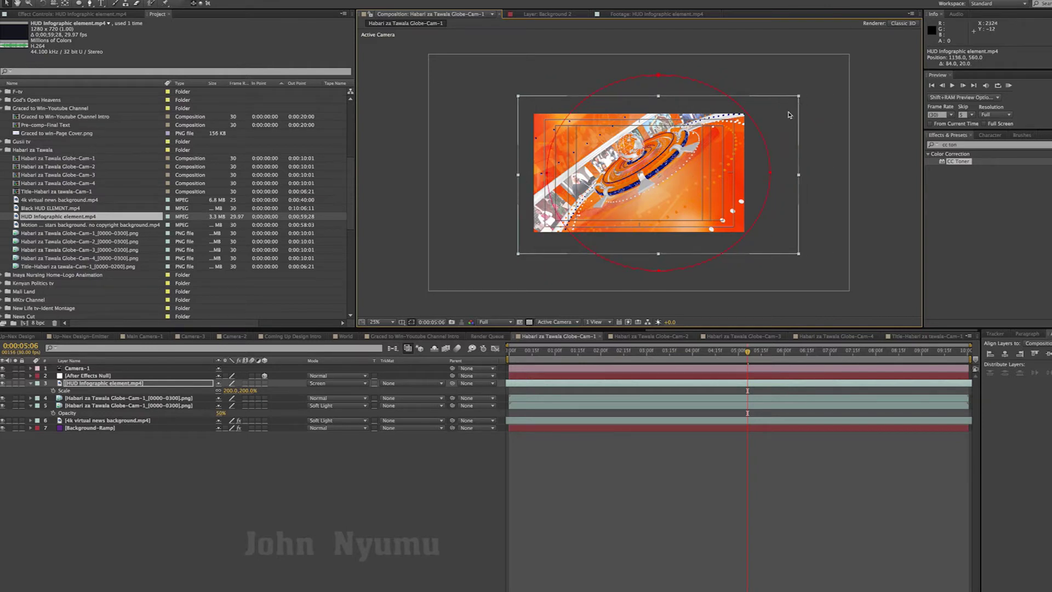
mouse_move(790, 114)
mouse_down()
mouse_move(736, 114)
mouse_move(746, 115)
mouse_up()
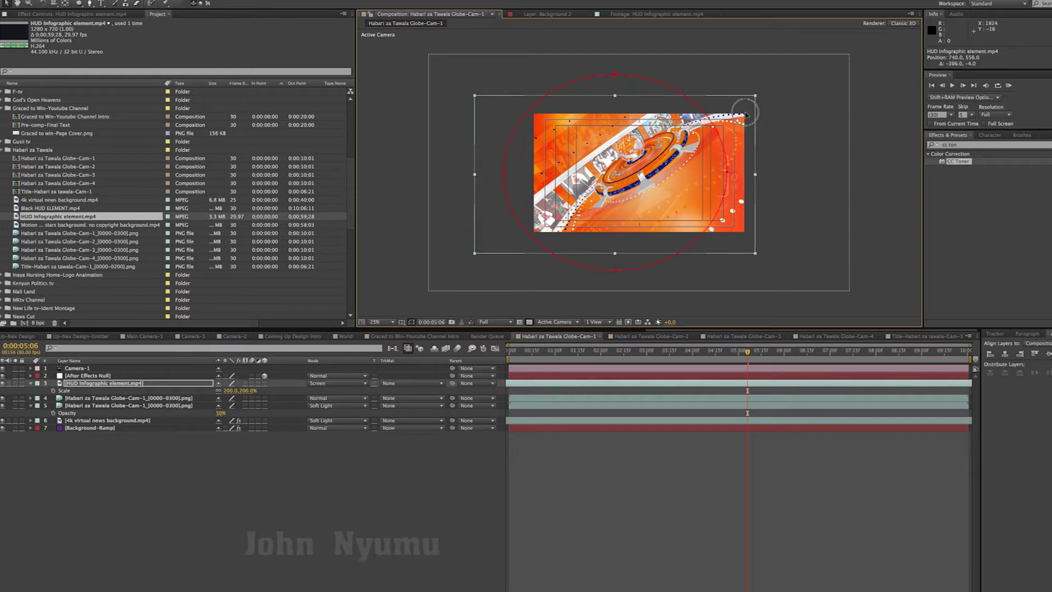
click(657, 480)
click(384, 322)
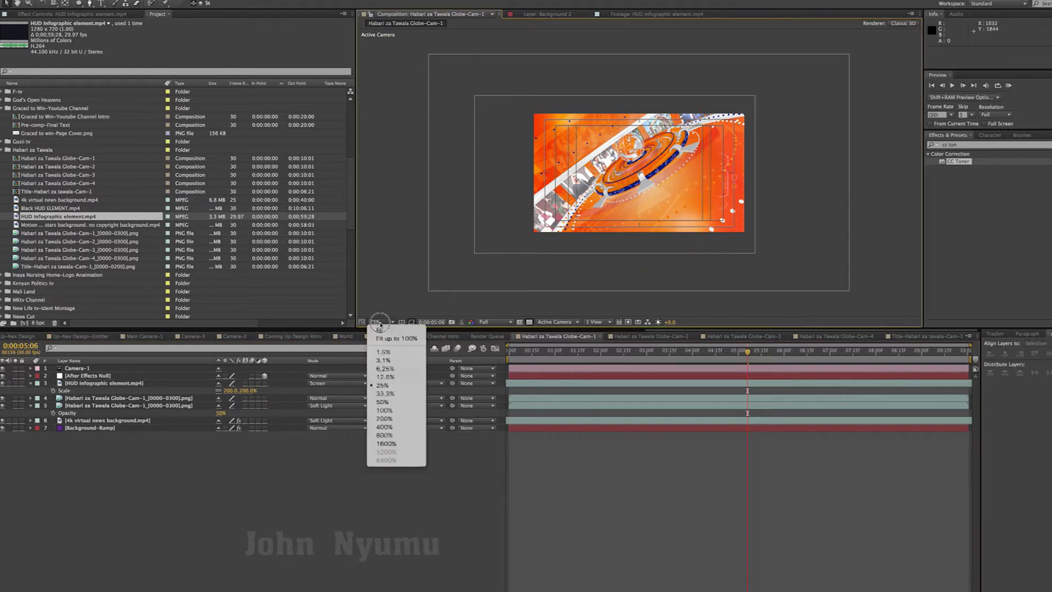
click(384, 333)
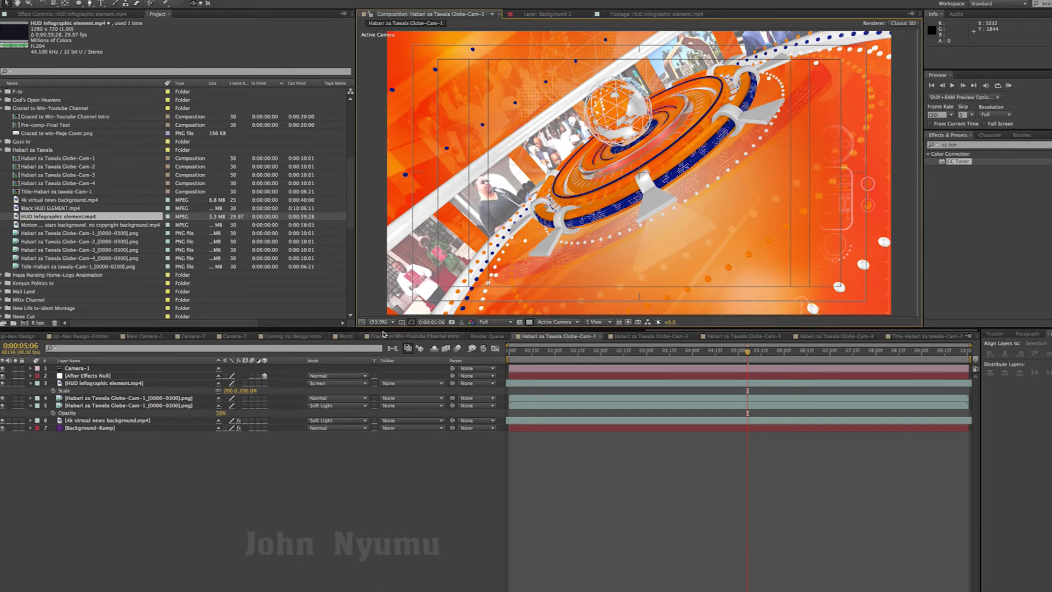
Scrub the HUD layer's scale down, zoom to 50%, and move the layer up and right
click(111, 384)
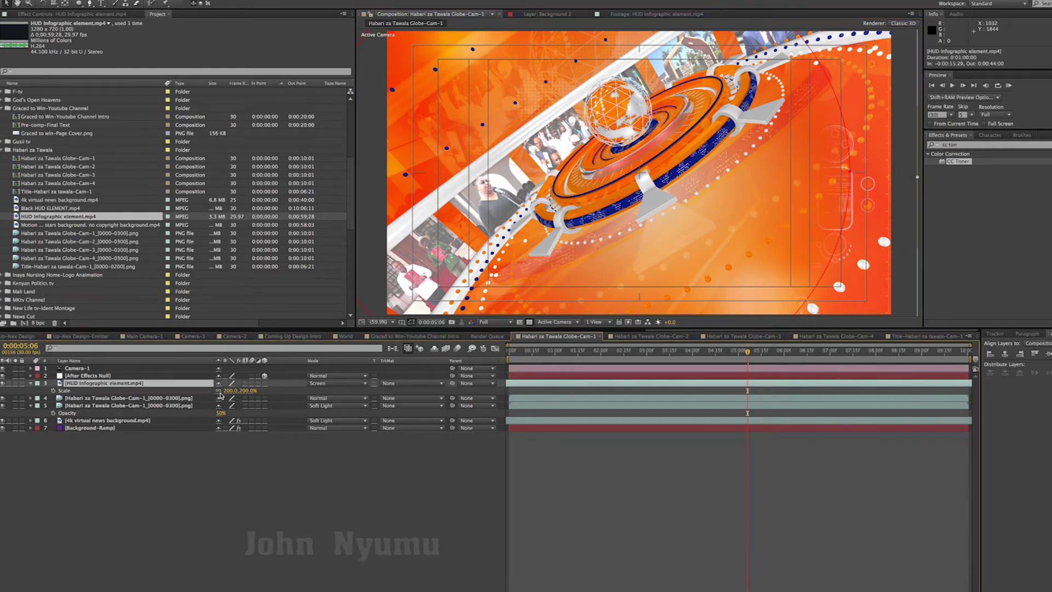
mouse_move(227, 392)
mouse_down()
mouse_move(208, 401)
mouse_move(218, 399)
mouse_up()
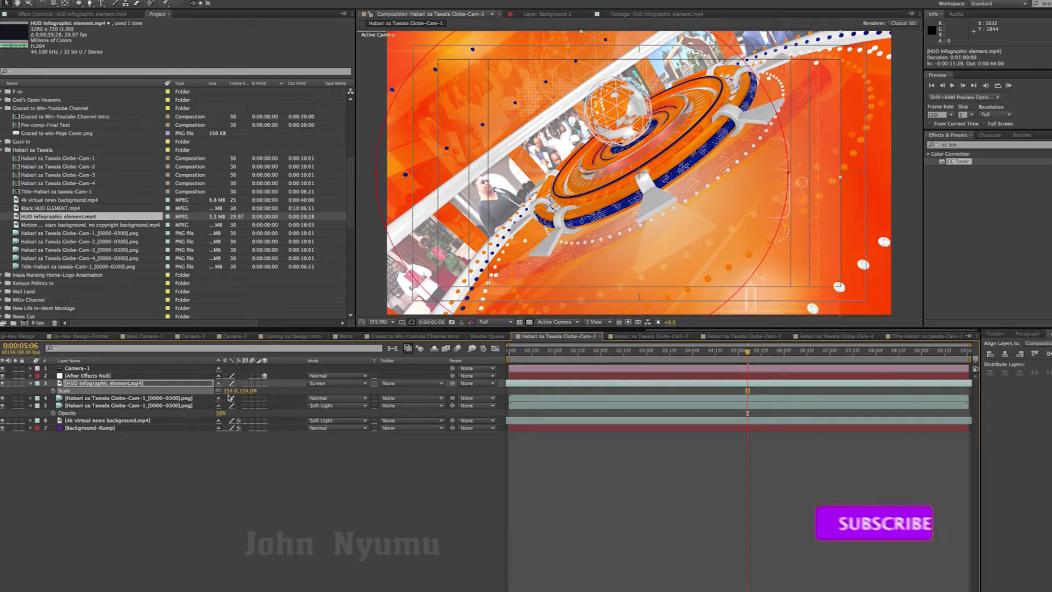
key(comma)
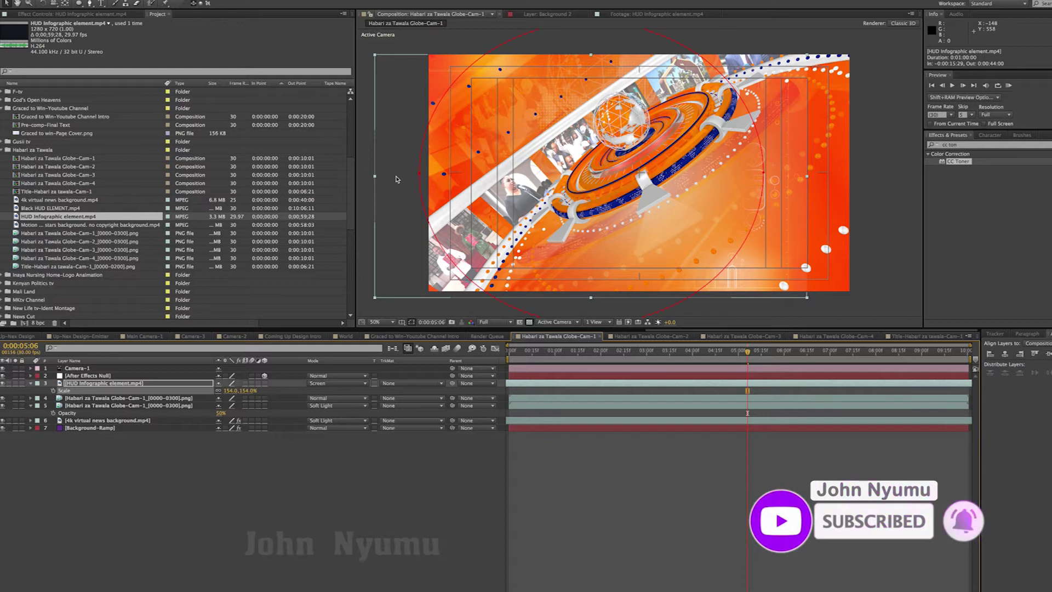
drag(397, 179, 397, 175)
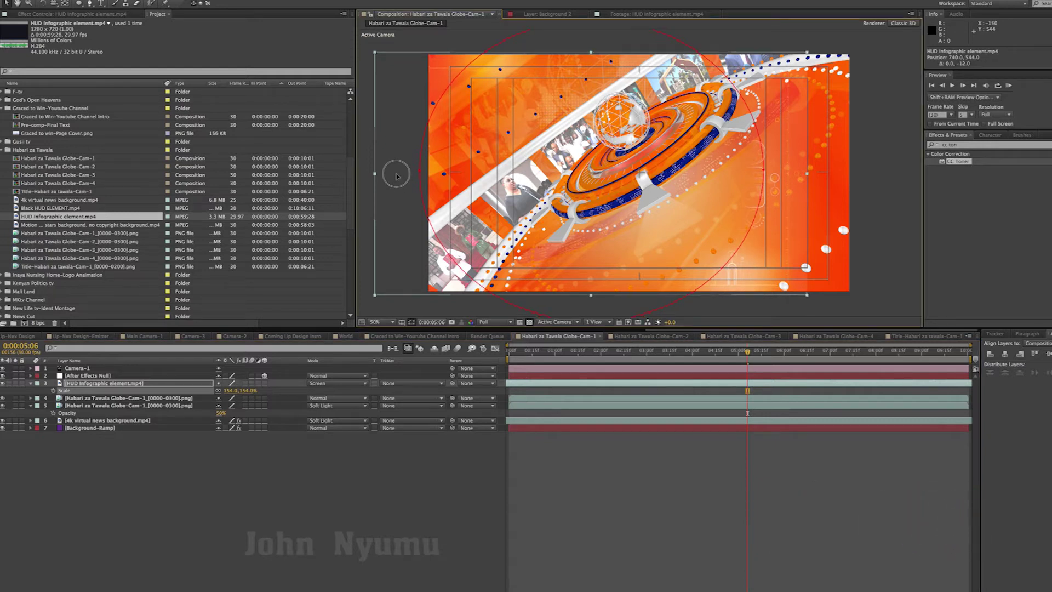
drag(397, 175, 415, 174)
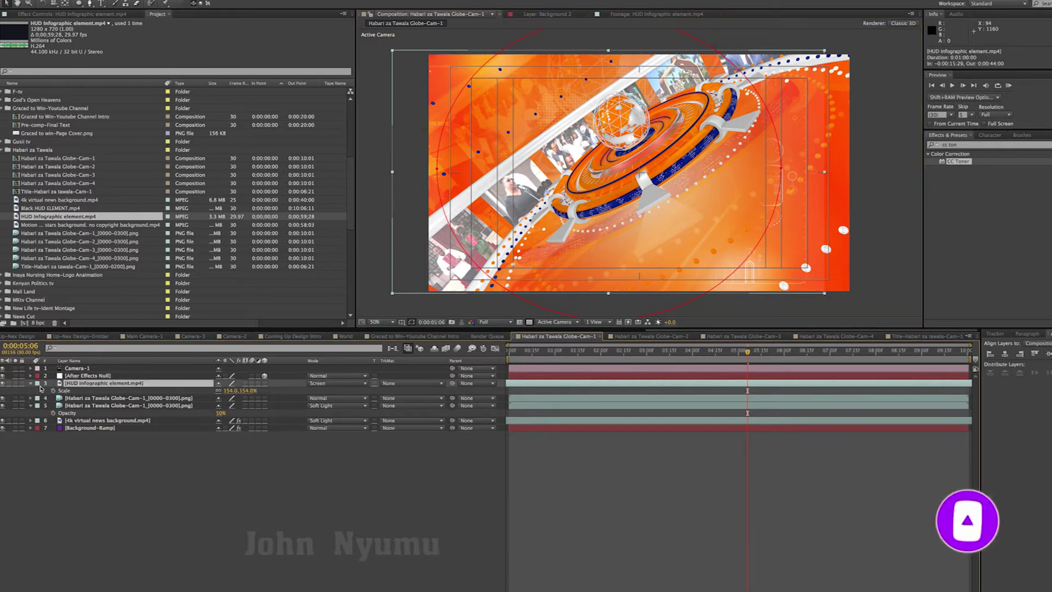
Draw a mask across the HUD Infographic layer and adjust its left edge
click(31, 385)
click(32, 384)
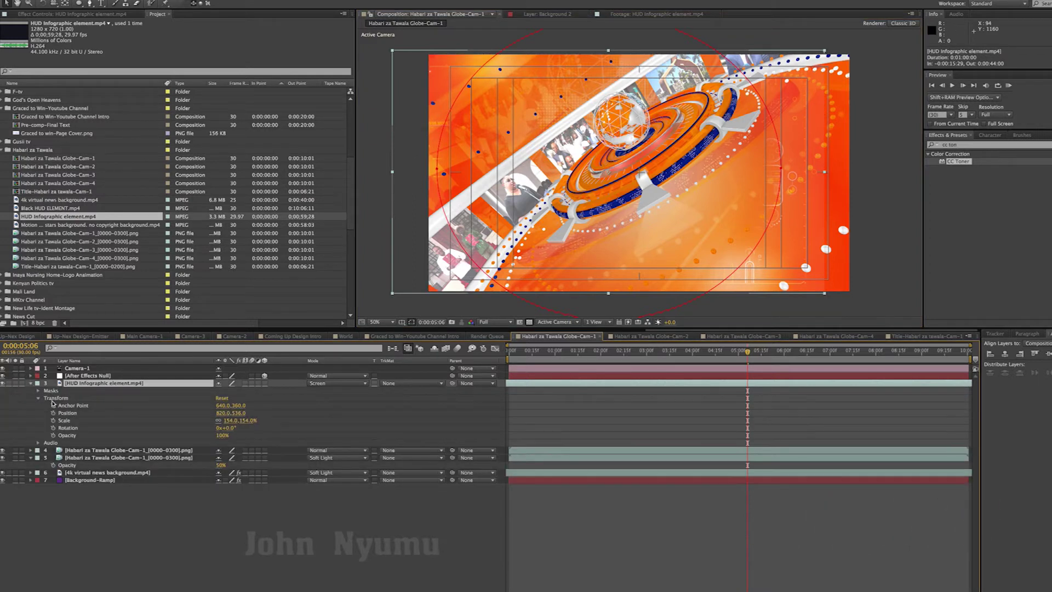
click(40, 399)
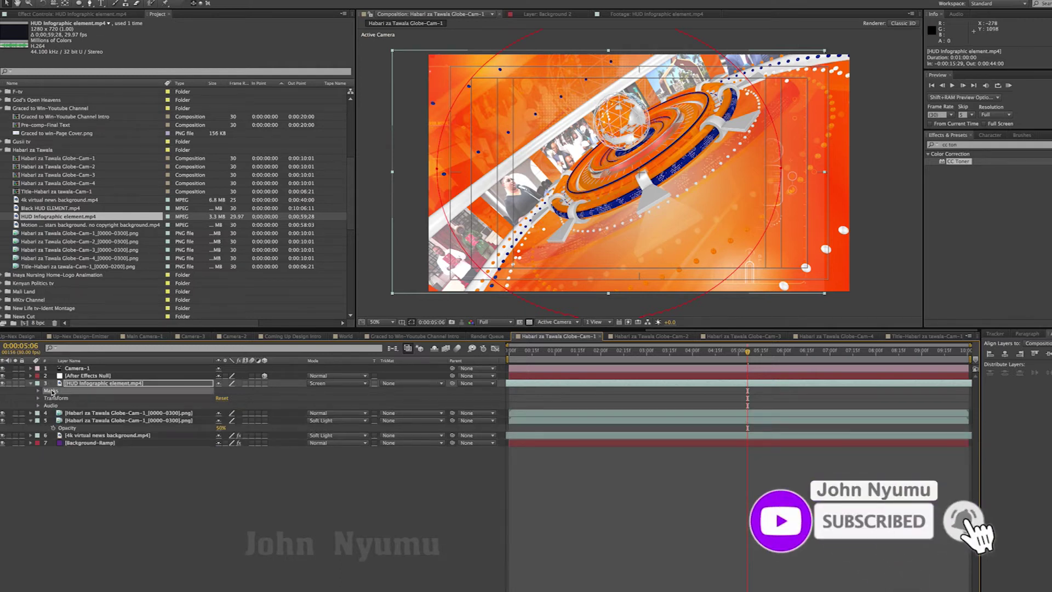
mouse_move(437, 170)
mouse_down()
mouse_move(781, 170)
mouse_move(746, 171)
mouse_up()
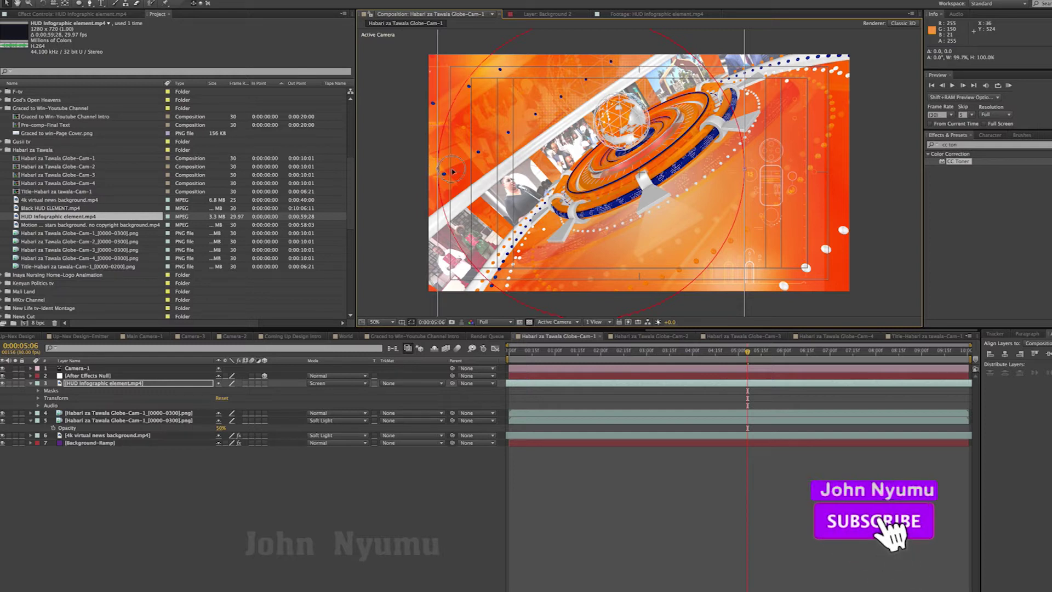
drag(437, 171, 459, 172)
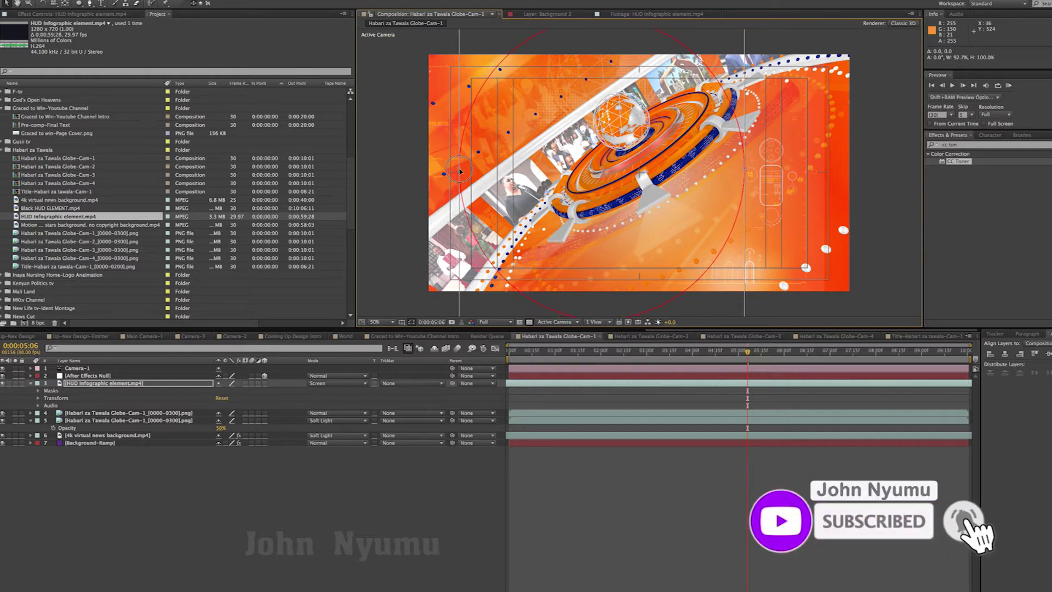
drag(459, 168, 451, 170)
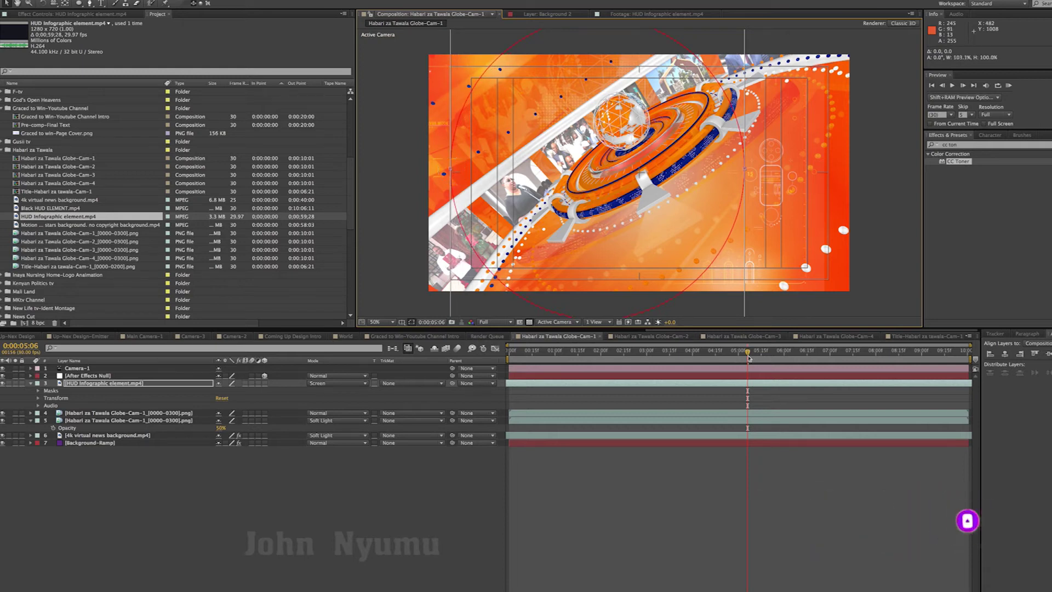
Set the HUD Infographic layer's Scale to 150% at an earlier frame
drag(748, 354, 668, 357)
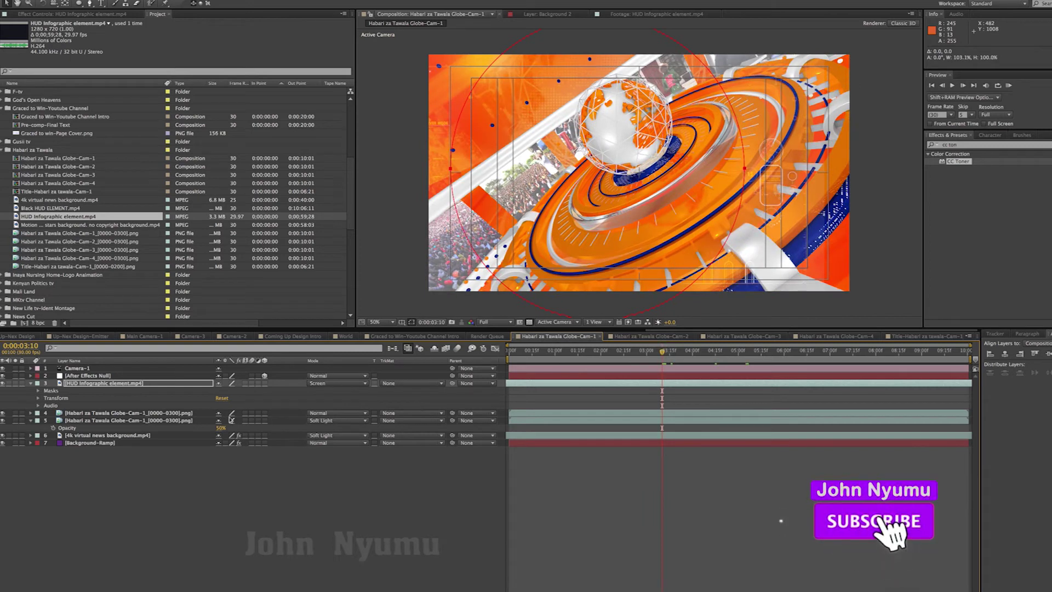
click(123, 385)
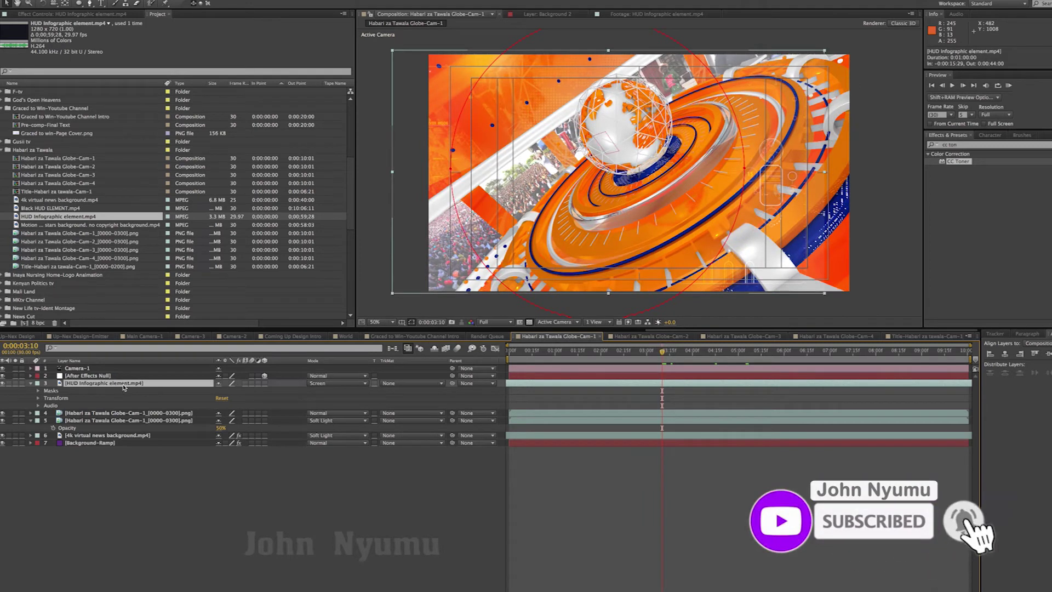
key(s)
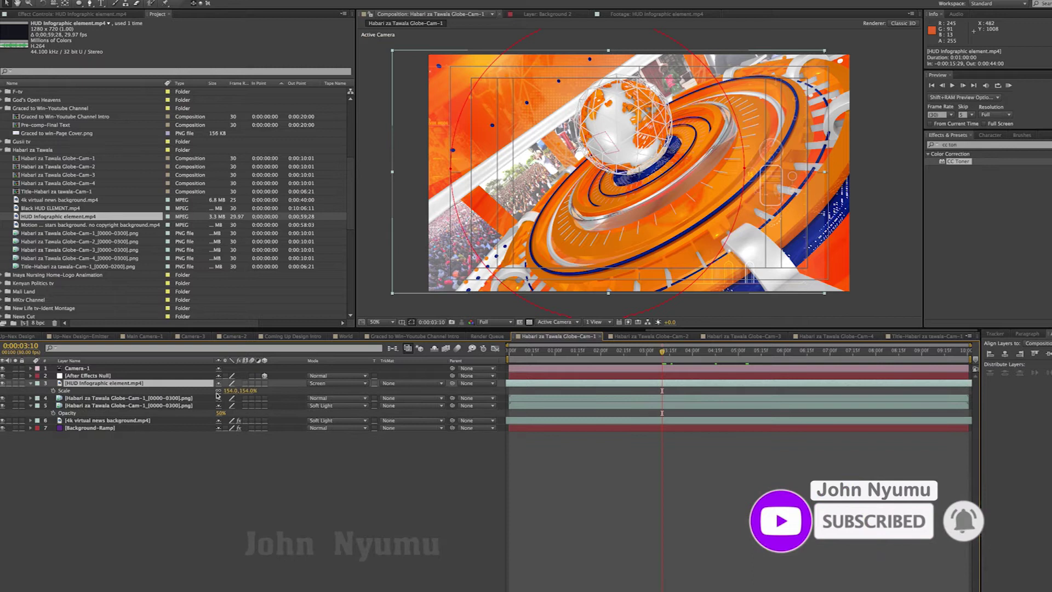
click(231, 390)
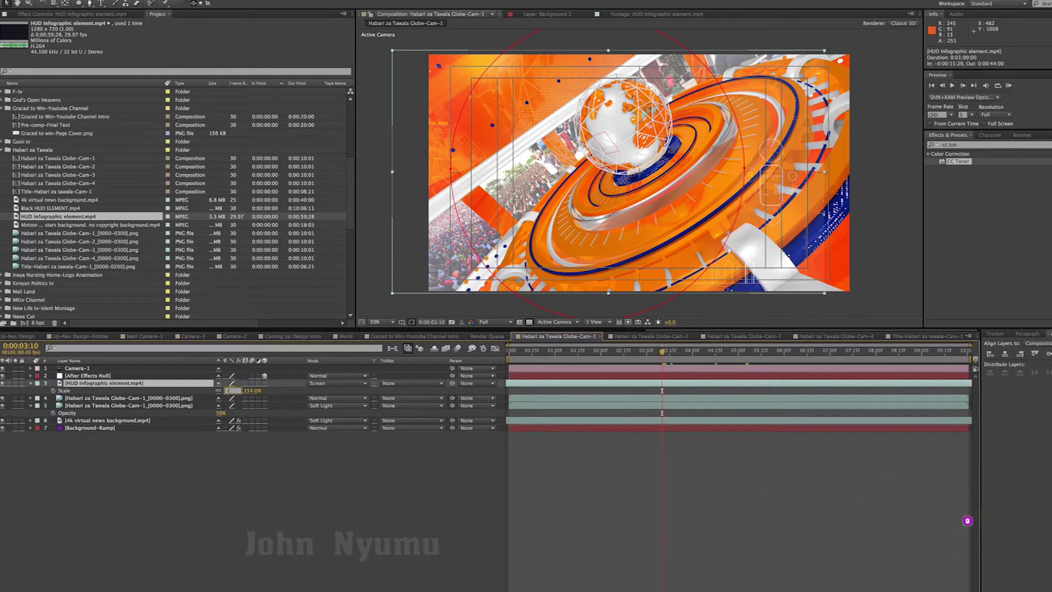
key(Return)
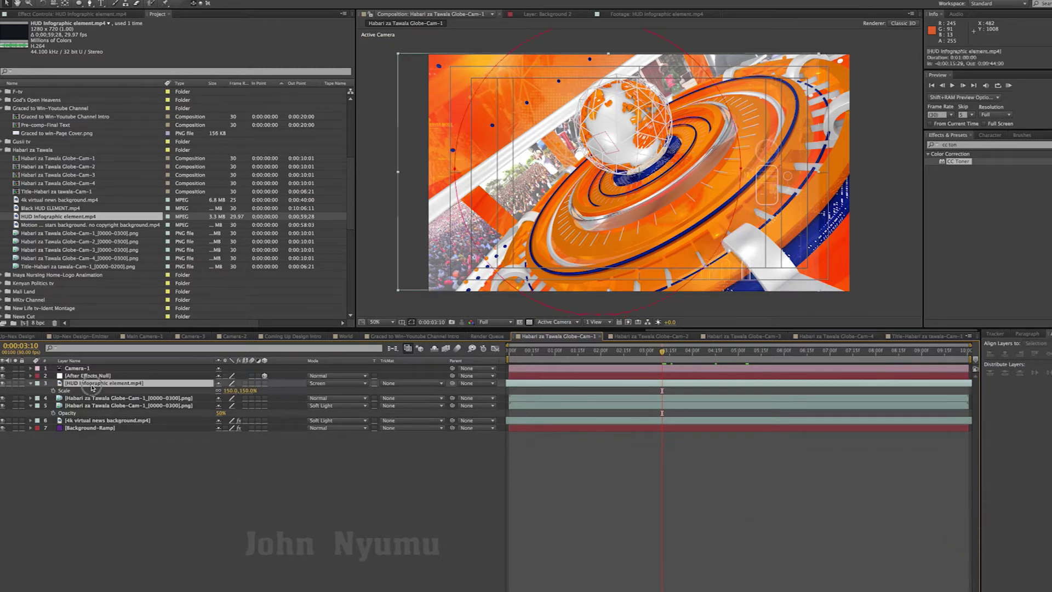
Open the HUD layer in the Layer panel and apply Transform > Fit to Comp
double_click(126, 383)
right_click(127, 384)
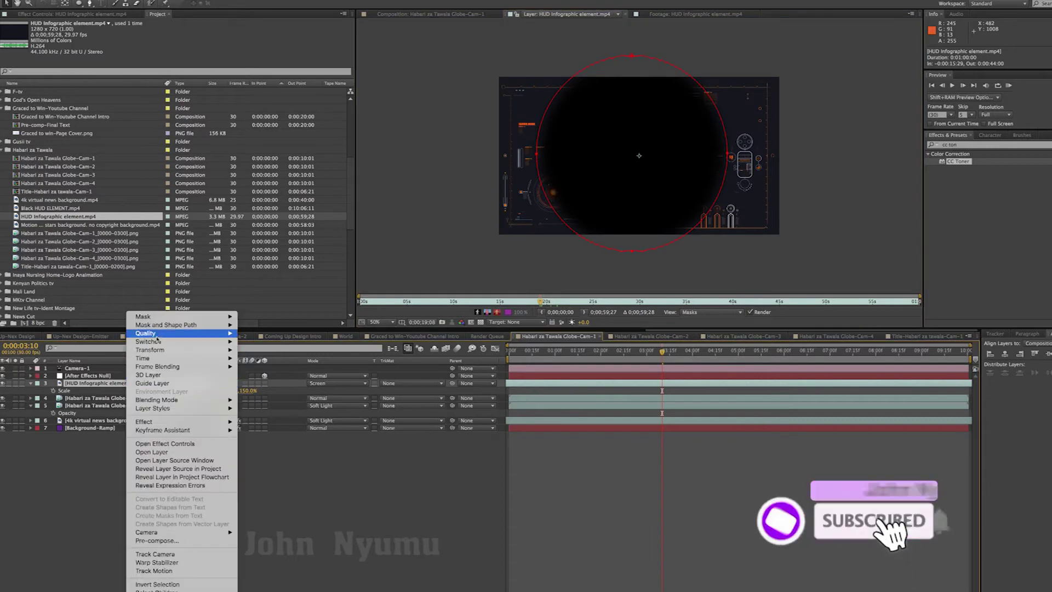
mouse_move(162, 351)
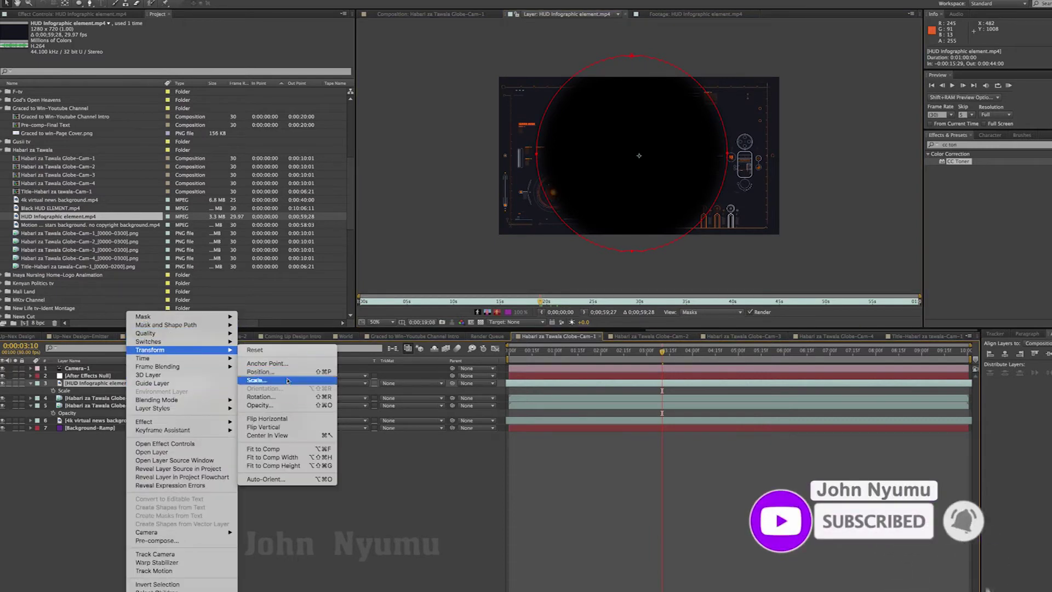
click(285, 449)
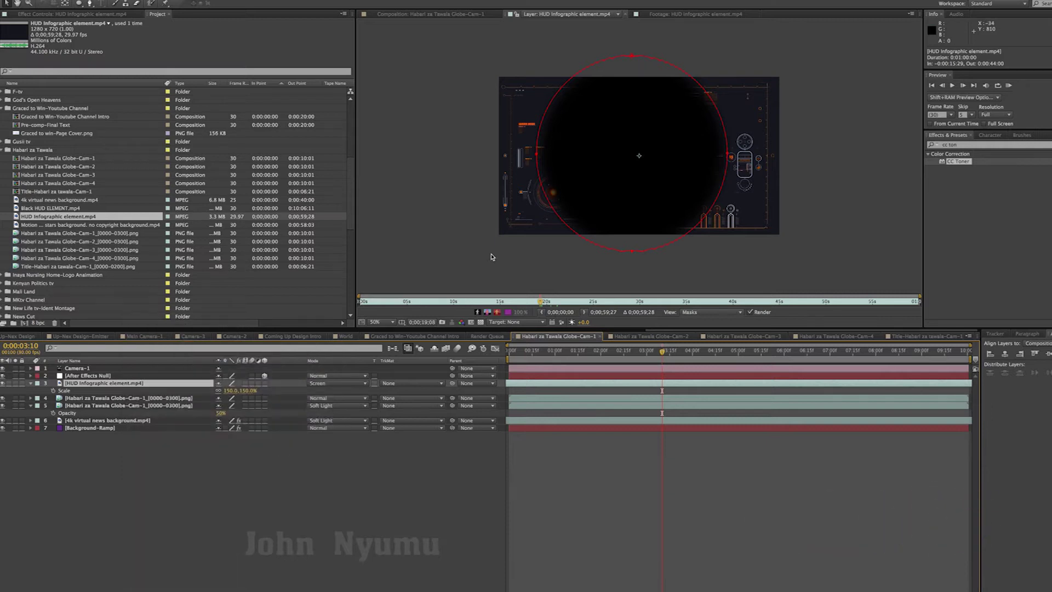
Free-transform the elliptical mask, squashing its height and shifting it right and up
double_click(634, 57)
drag(633, 54, 637, 116)
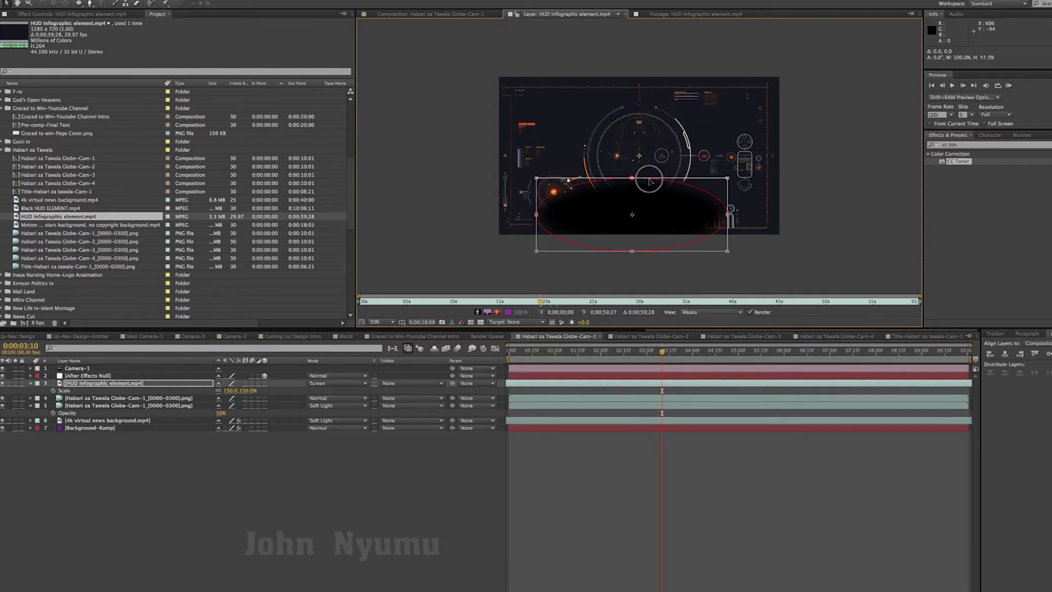
mouse_move(638, 116)
mouse_down()
mouse_move(669, 228)
mouse_move(656, 73)
mouse_up()
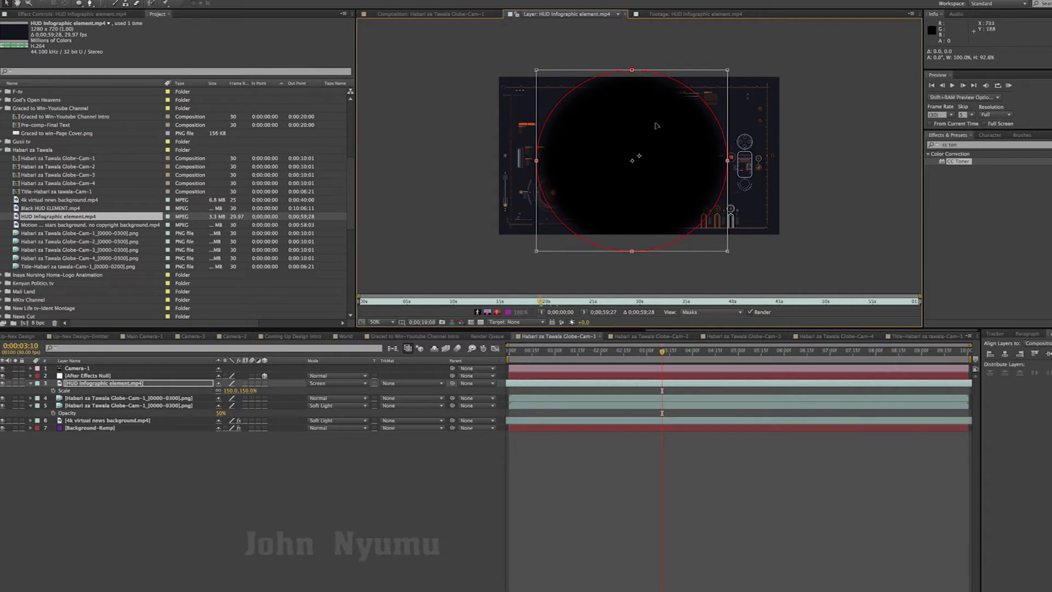
drag(668, 131, 675, 128)
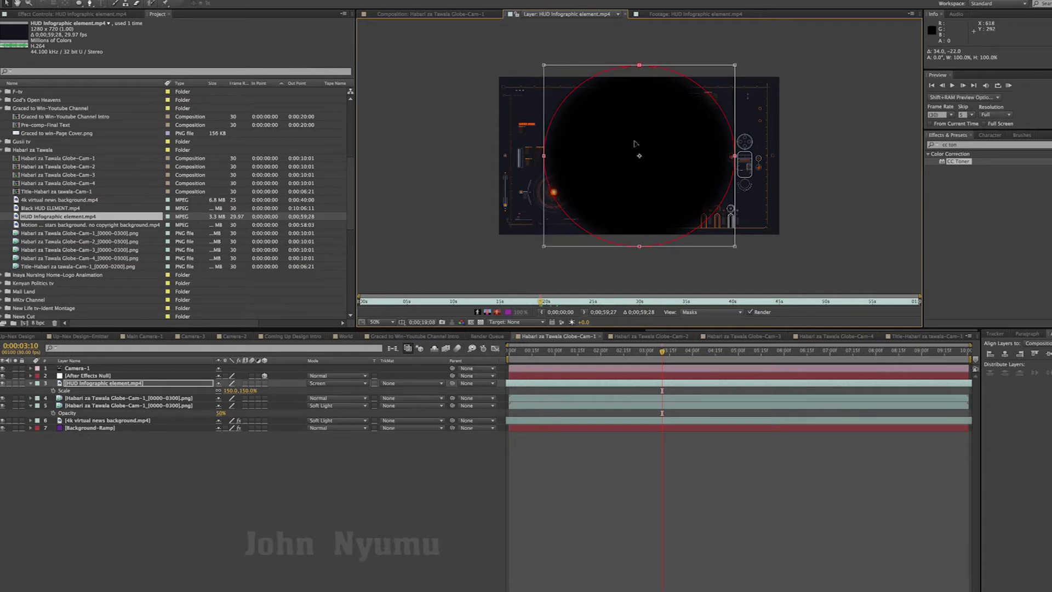
click(457, 14)
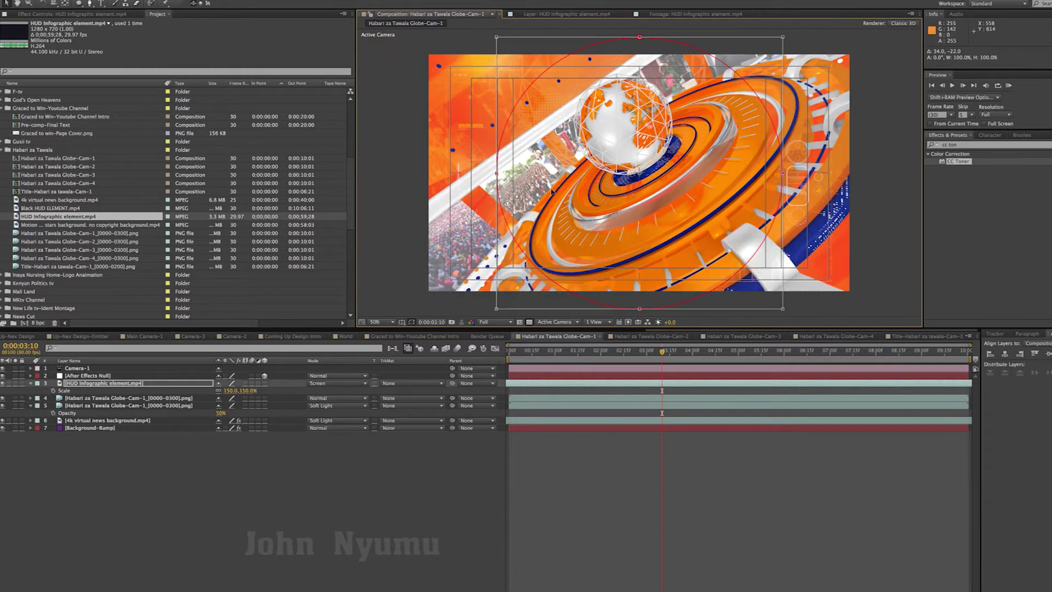
Reveal the HUD layer's Mask 1 settings and test Inverted on, then off
click(30, 383)
click(31, 383)
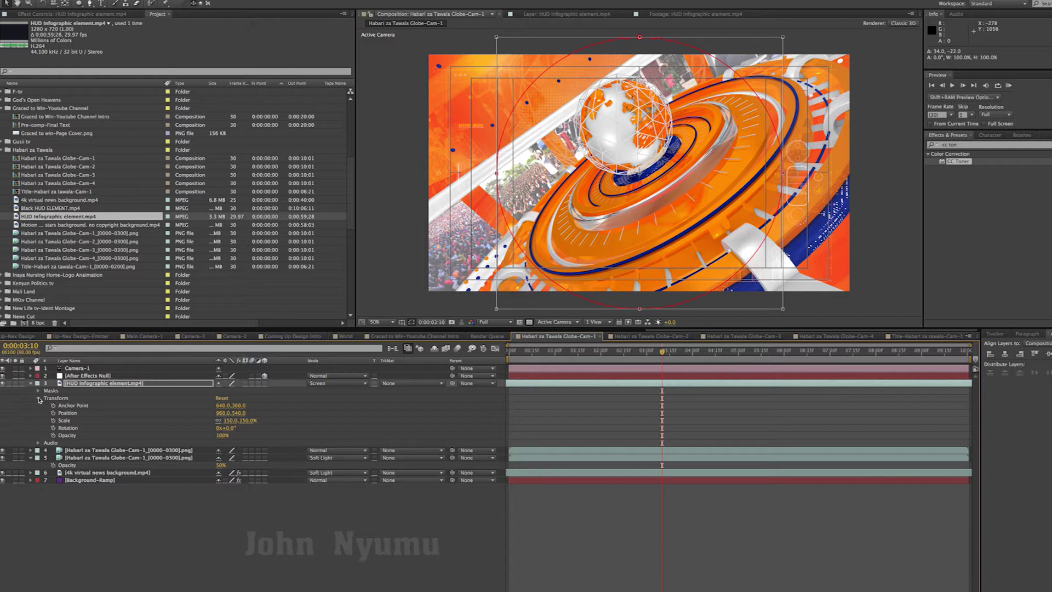
click(39, 399)
click(38, 390)
click(264, 400)
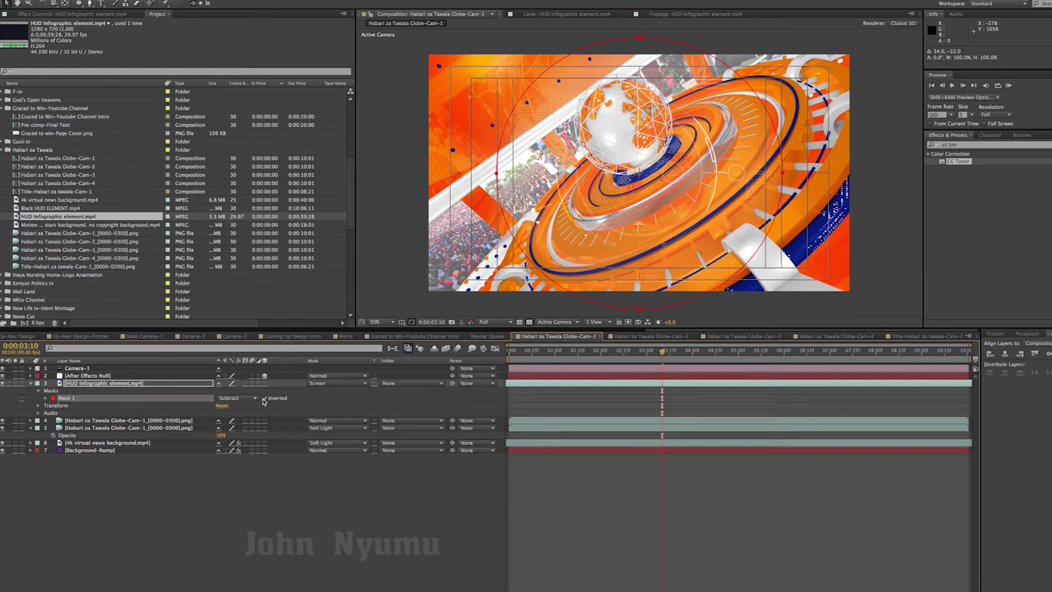
click(264, 400)
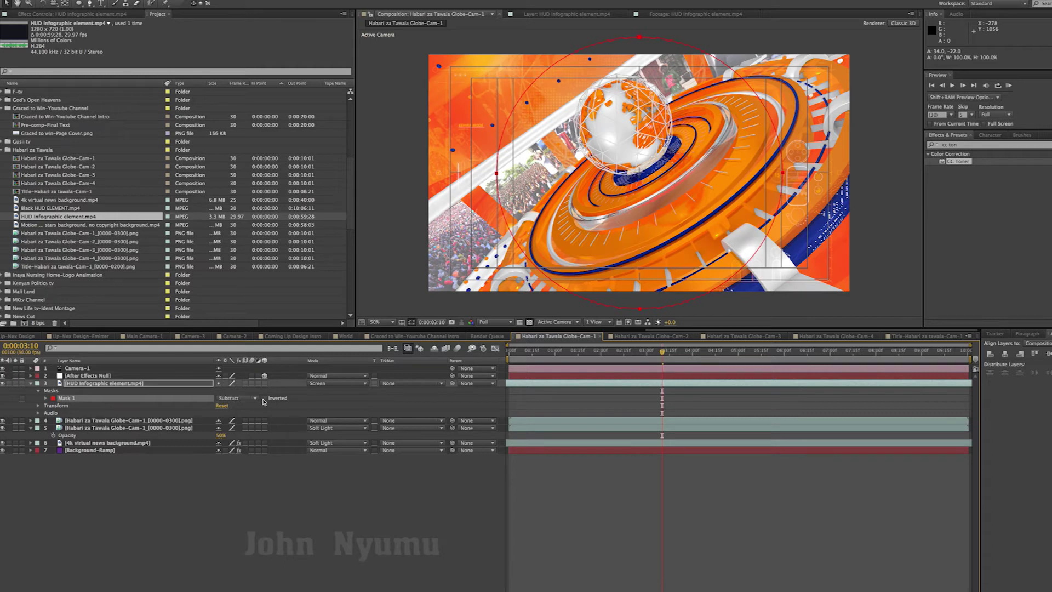
Raise Mask 1's feather to 261 pixels and return its expansion to about 0 pixels
click(46, 399)
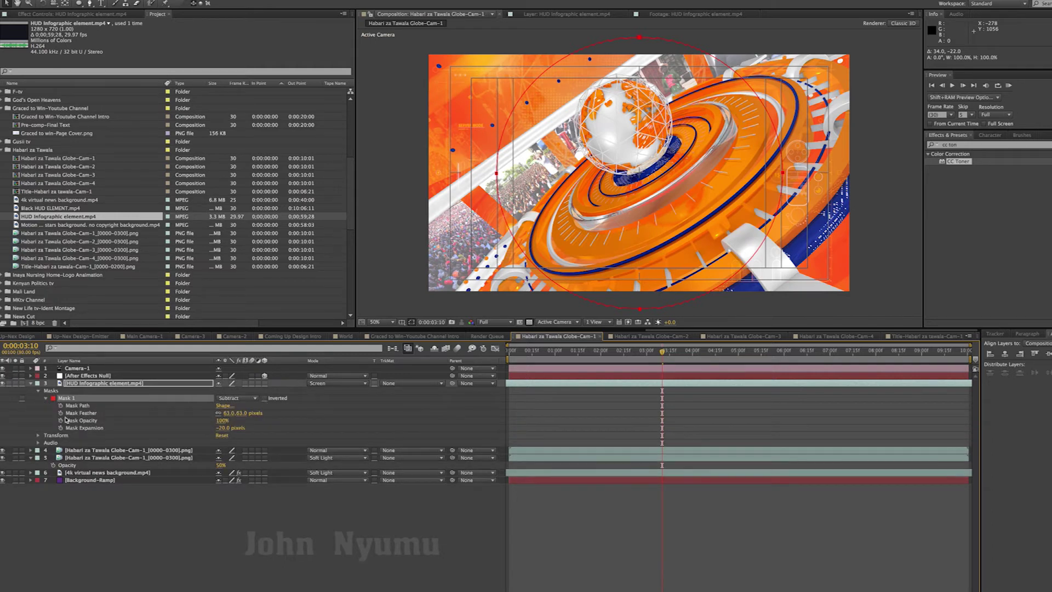
click(87, 413)
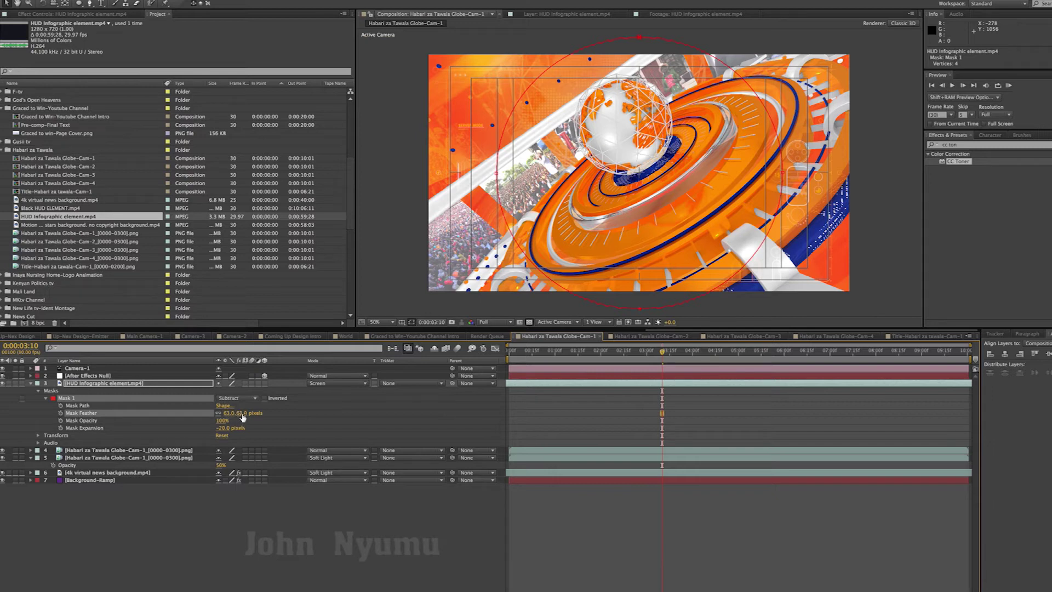
mouse_move(242, 417)
mouse_down()
mouse_move(525, 414)
mouse_move(330, 418)
mouse_up()
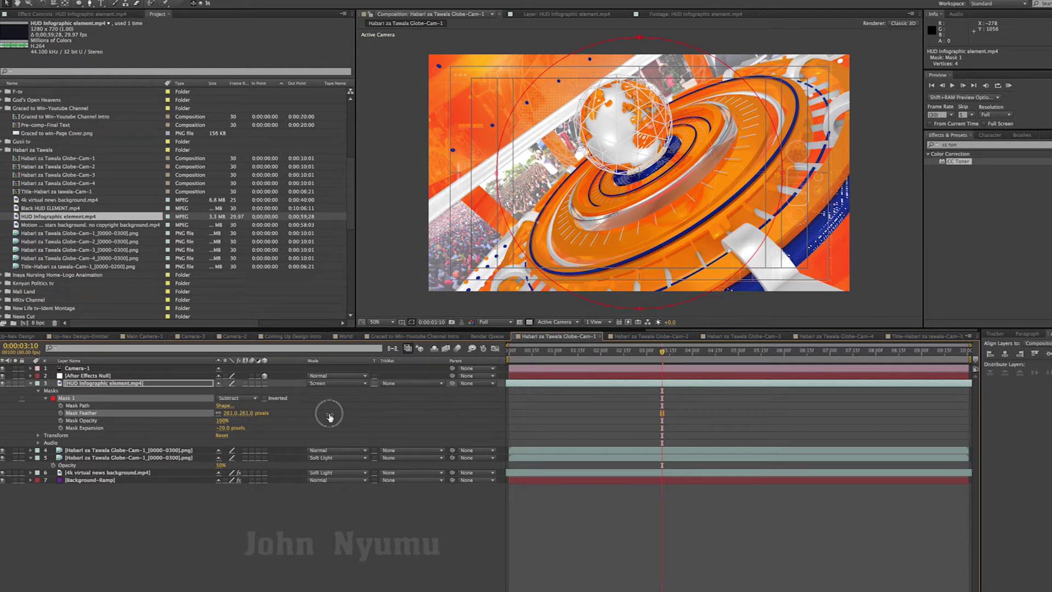
drag(224, 433, 9, 433)
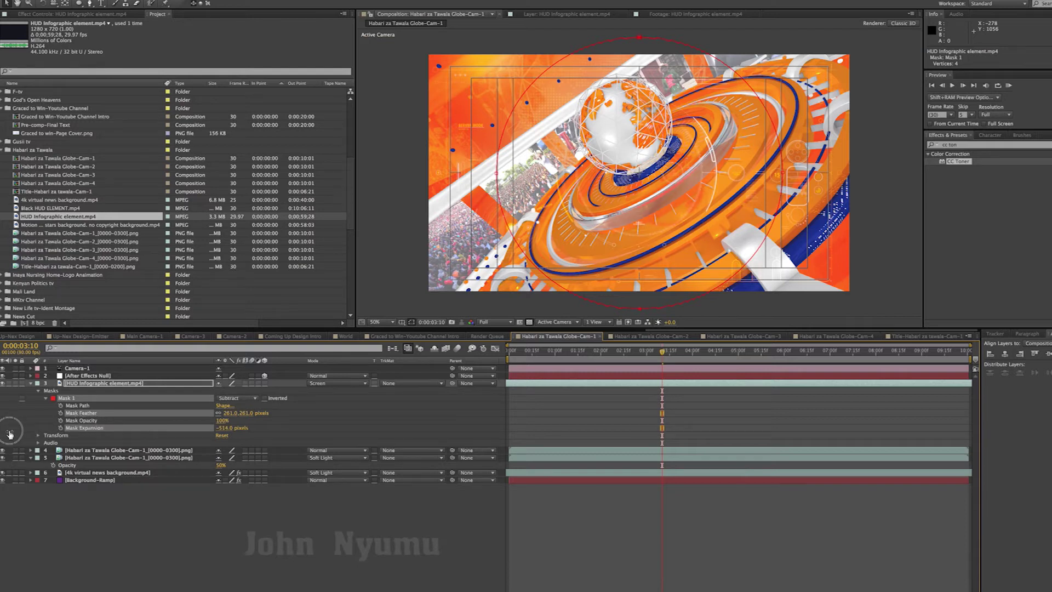
drag(9, 434, 232, 427)
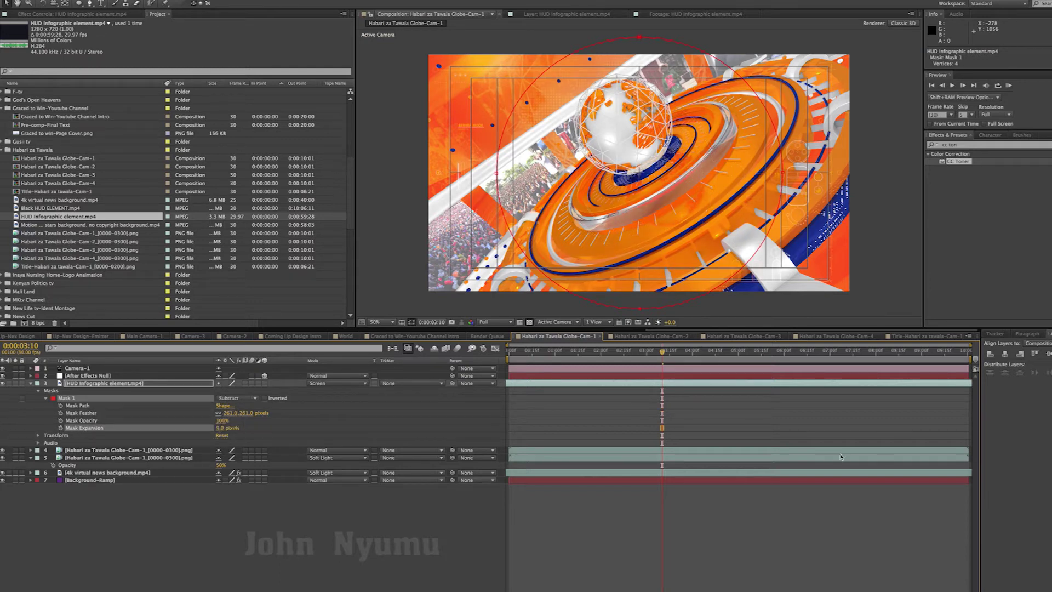
click(907, 430)
Scrub the playhead back, then forward through the globe animation with the feathered HUD
drag(631, 355, 560, 355)
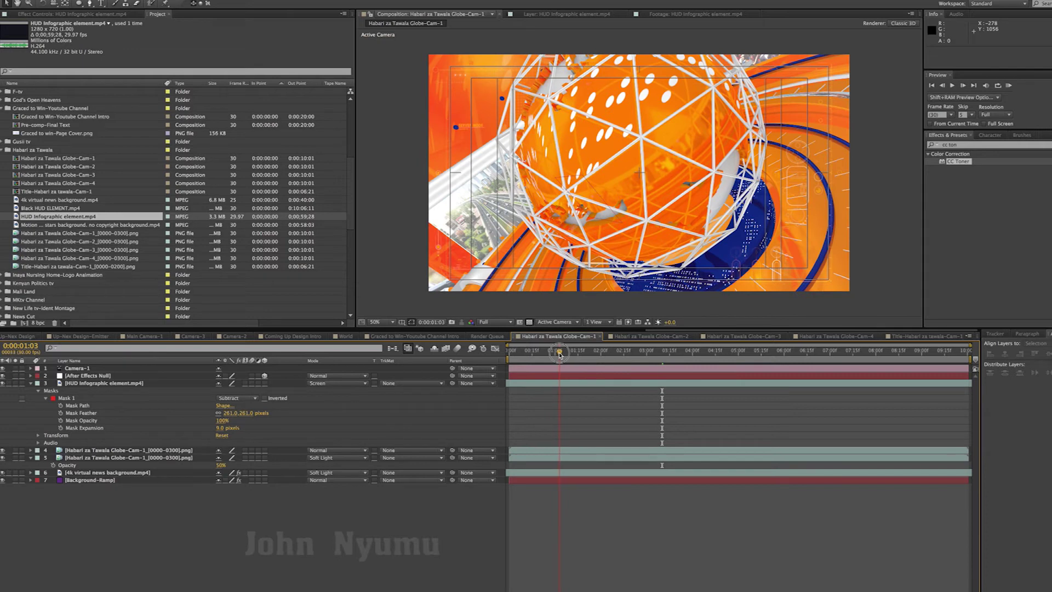
drag(560, 355, 825, 362)
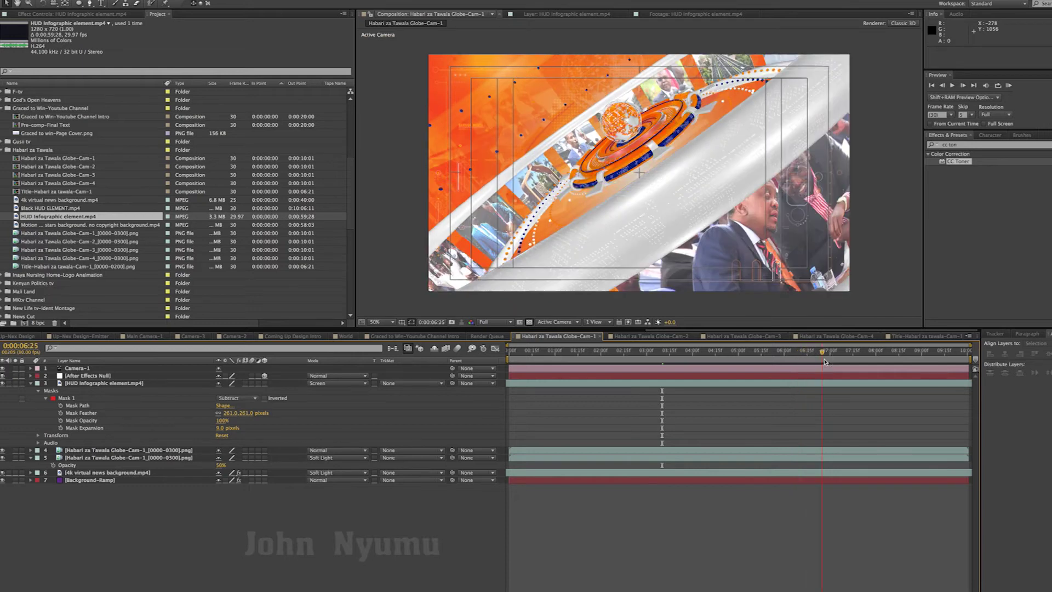
Inspect the background layer's CC Toner, trying red highlights but keeping them white
click(101, 473)
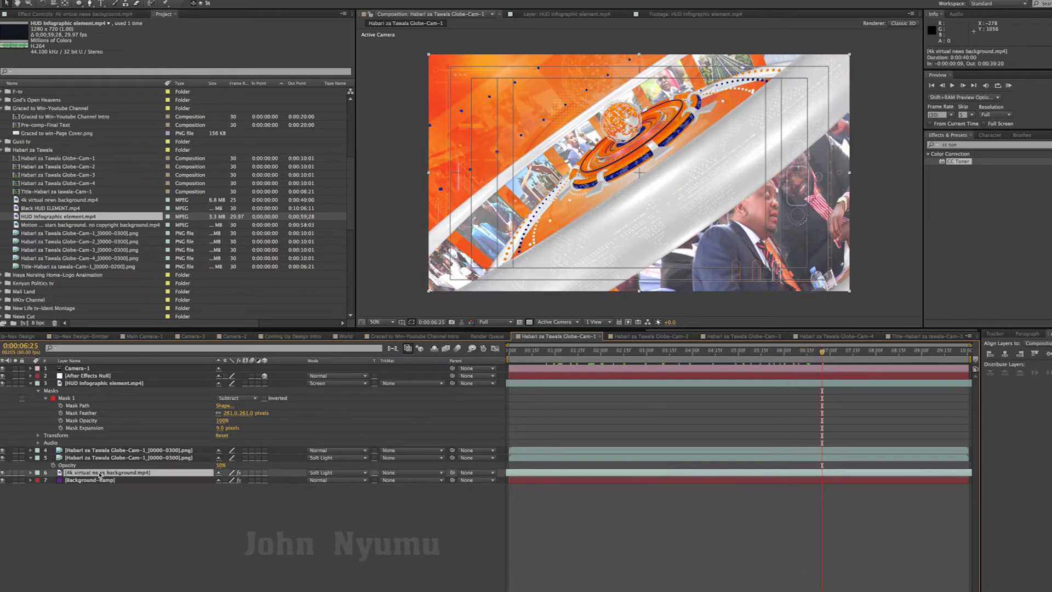
key(t)
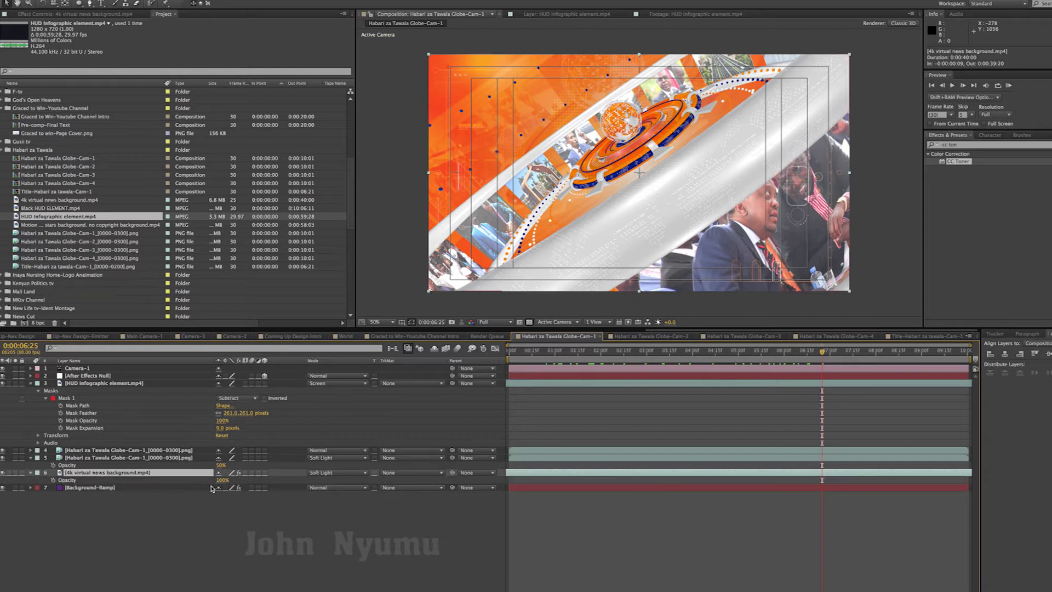
key(t)
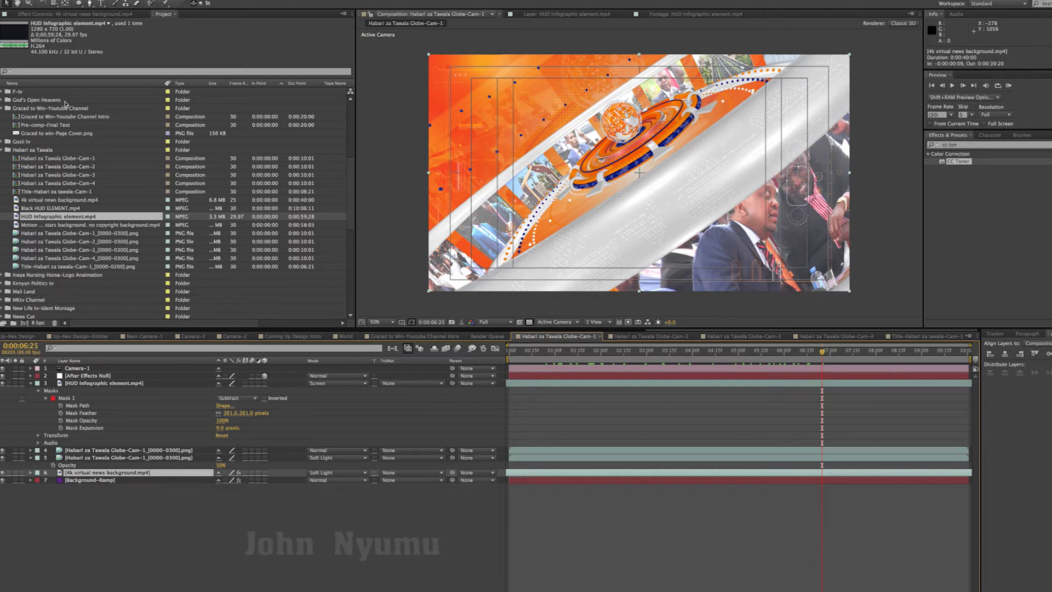
click(87, 15)
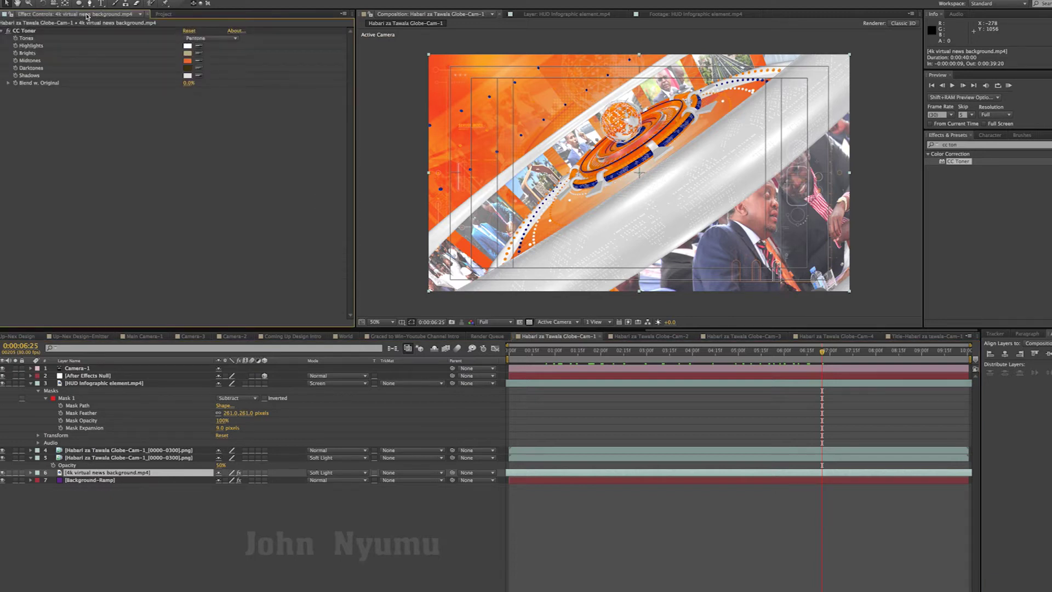
click(187, 47)
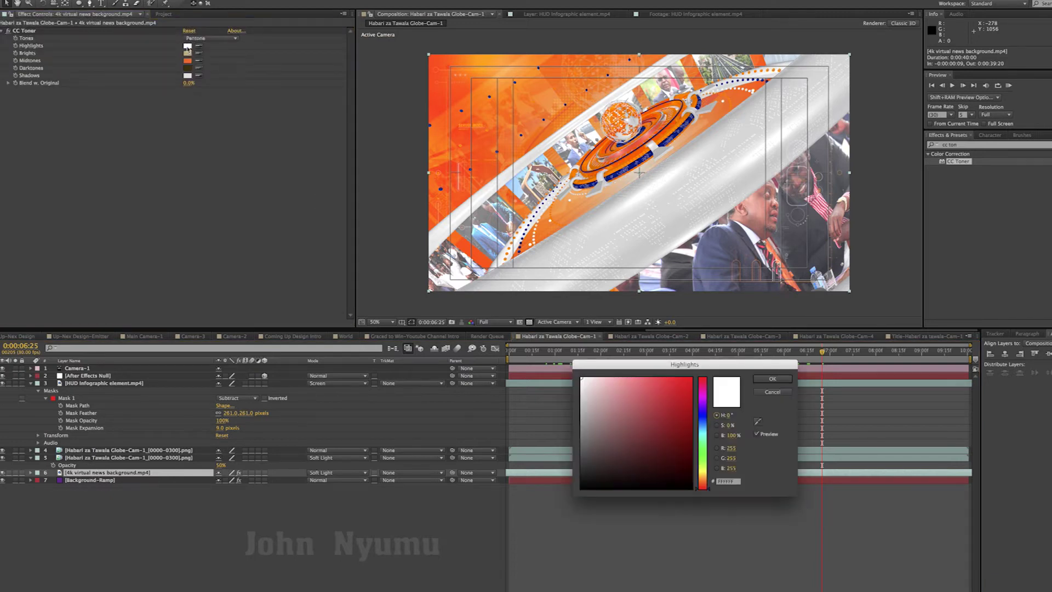
click(691, 378)
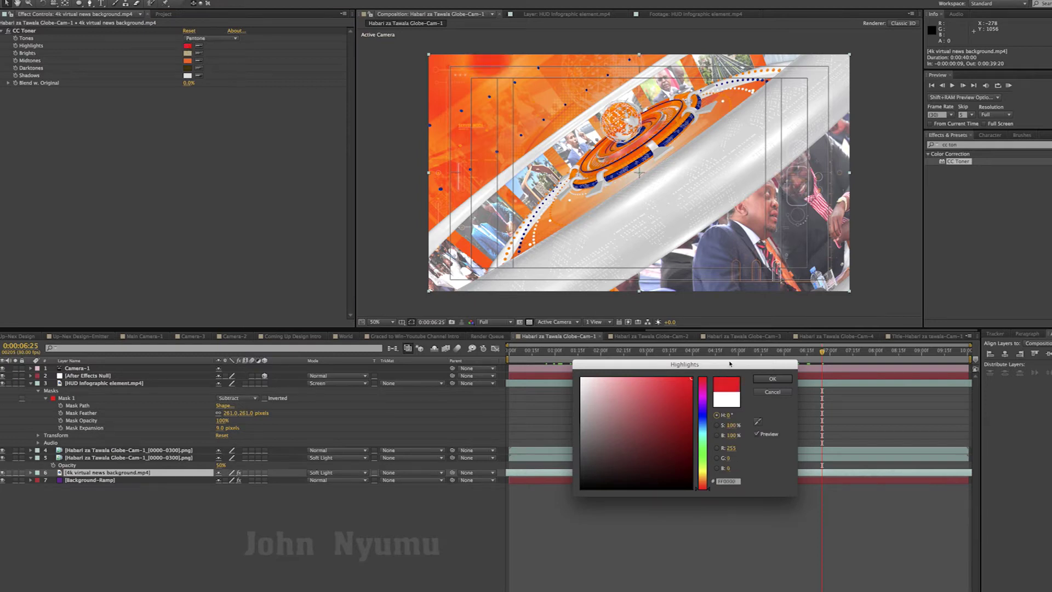
click(773, 393)
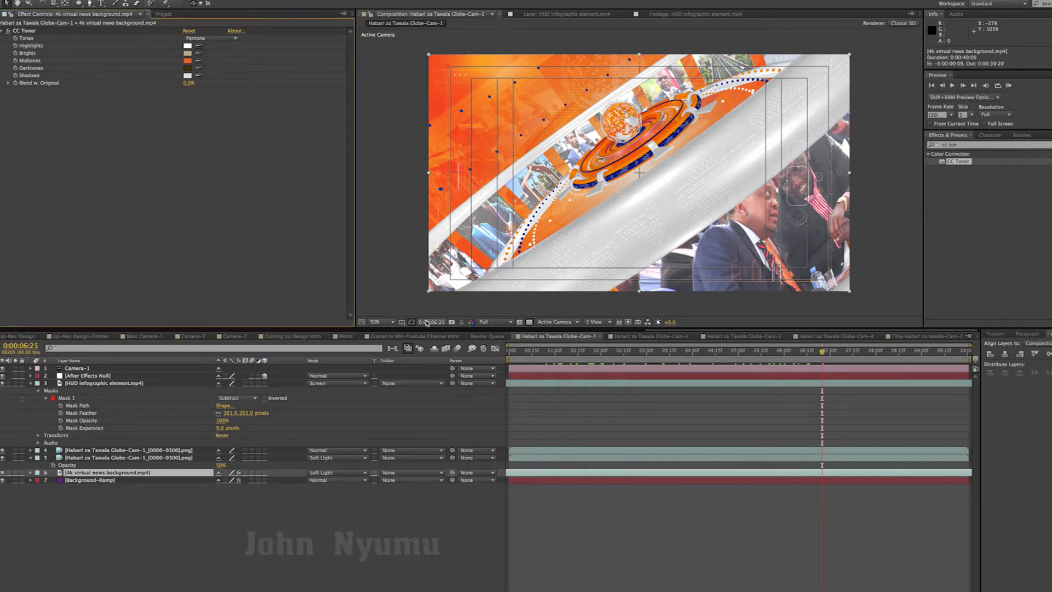
Deselect and collapse all layer properties, then return the playhead to the first frame
click(728, 406)
key(ctrl+a)
key(u)
key(u)
key(u)
key(u)
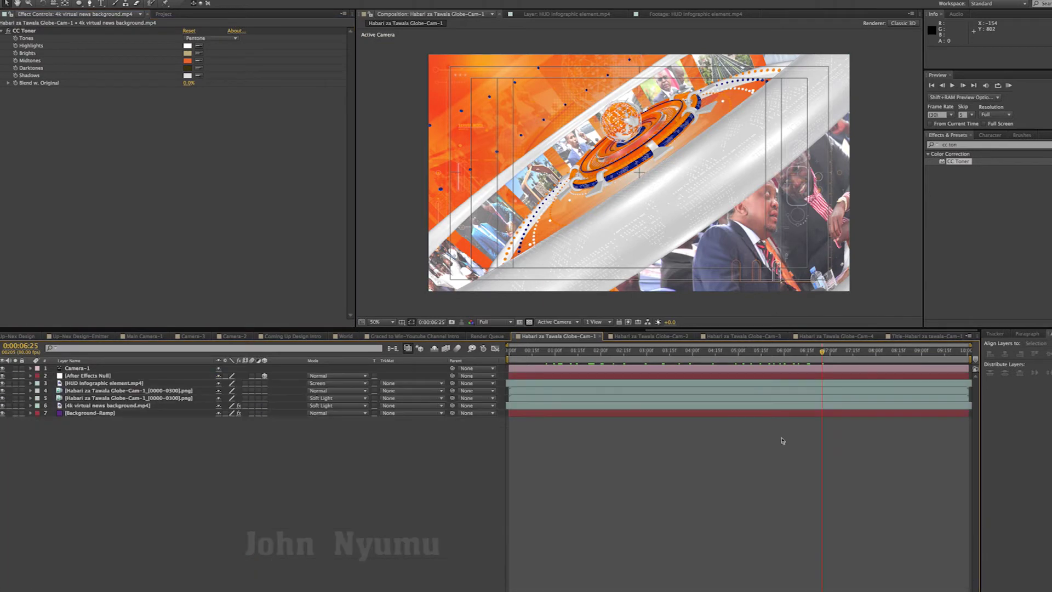
drag(820, 353, 505, 356)
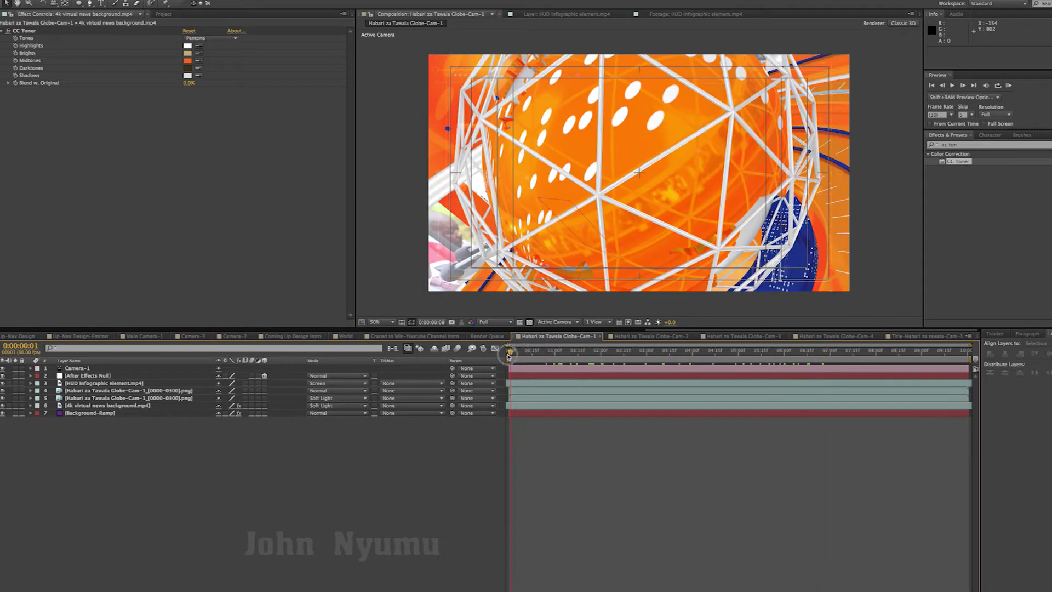
Preview the Habari za Tawala Globe-Cam-1 comp from the start with Spacebar
key(space)
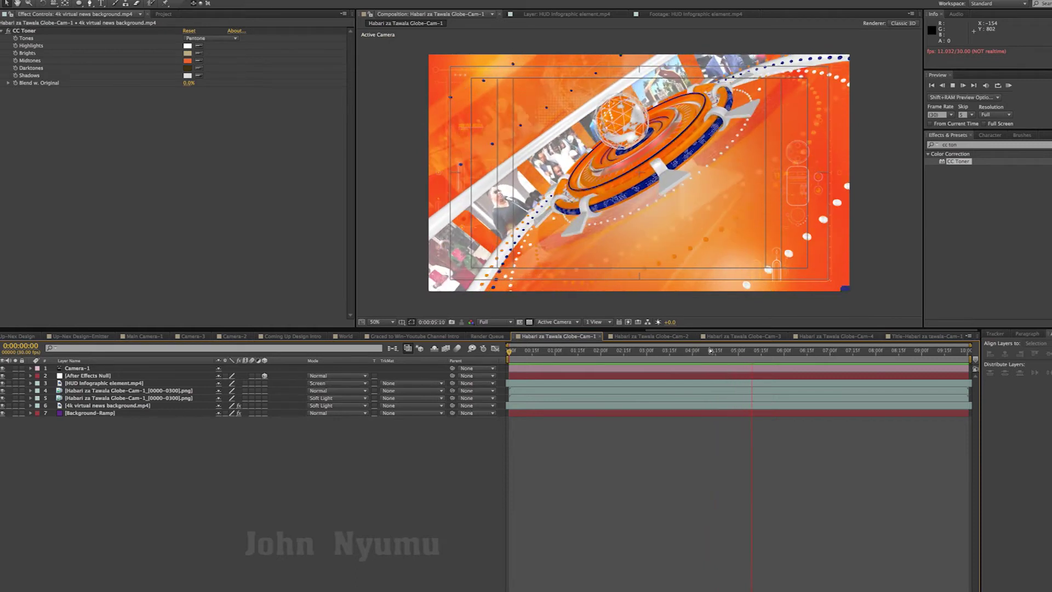
Stop the preview and play the HUD layer alone in the Layer panel before returning to the comp
key(space)
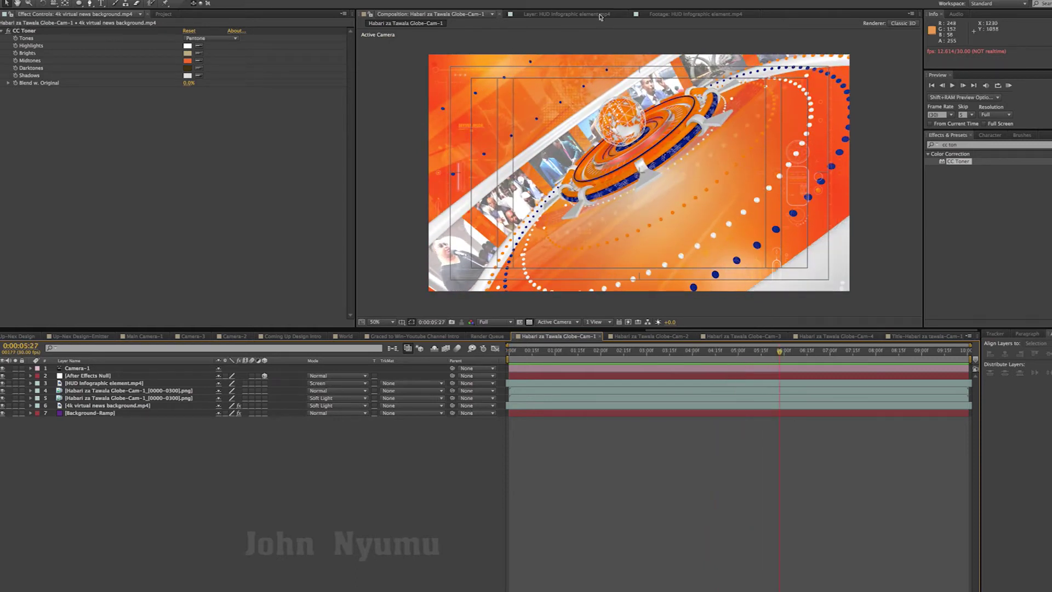
click(594, 15)
key(space)
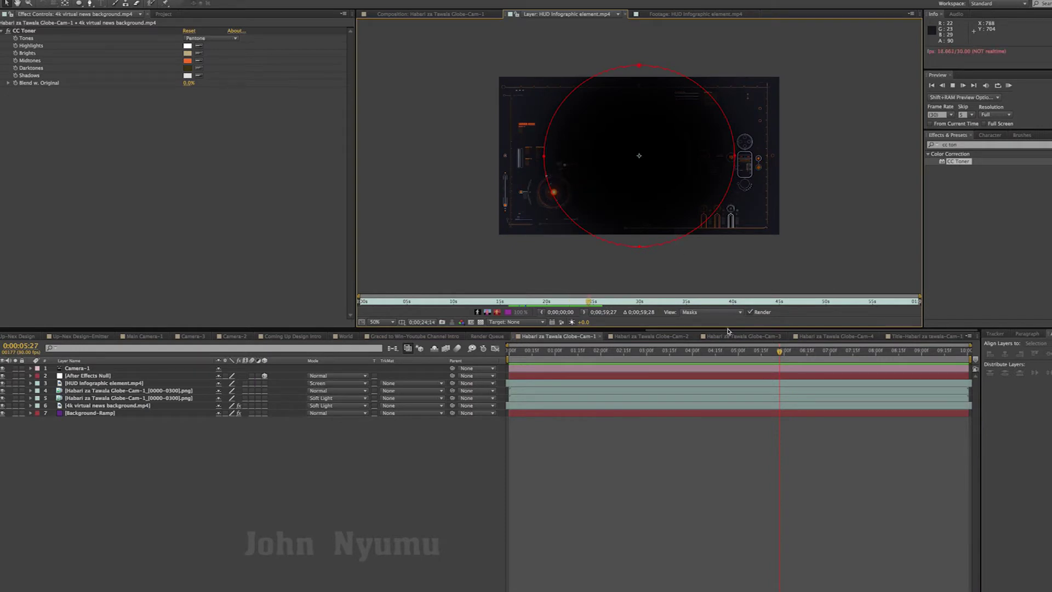
click(416, 14)
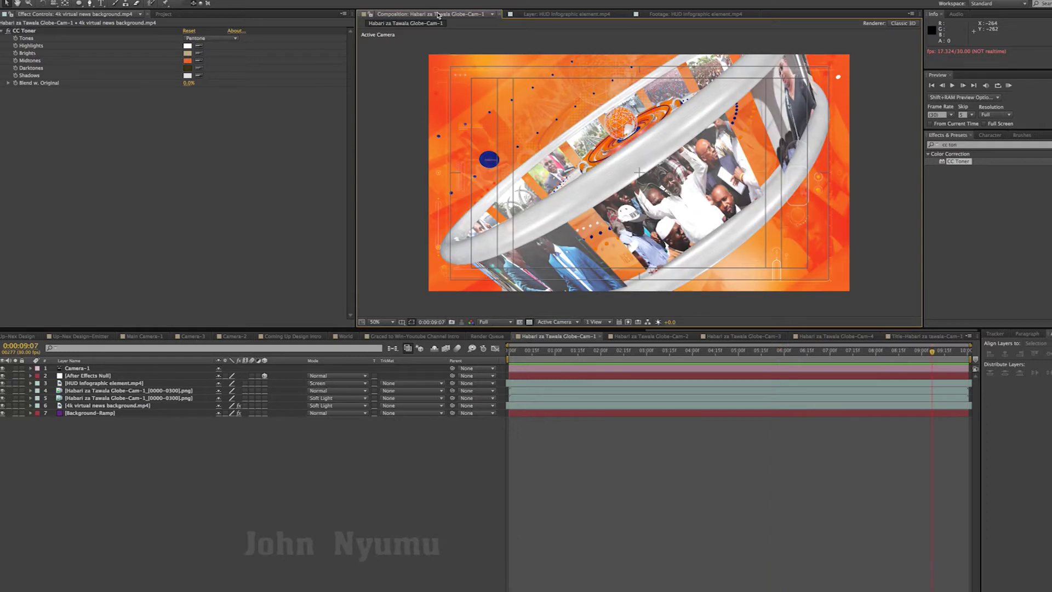
Try Soft Light and Overlay on the HUD layer, then settle on Color Dodge
click(106, 384)
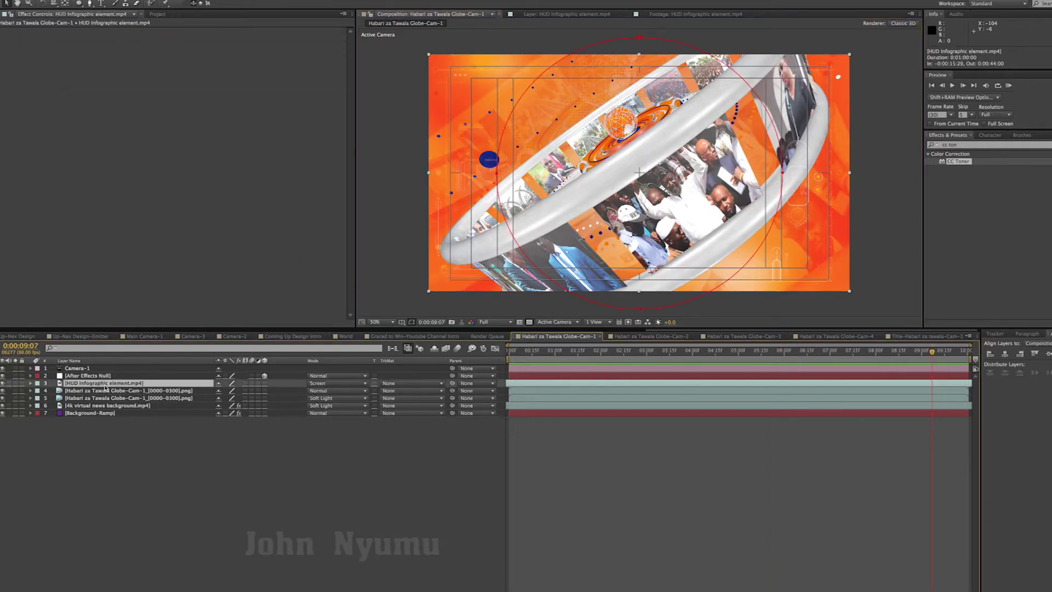
key(t)
key(t)
click(332, 384)
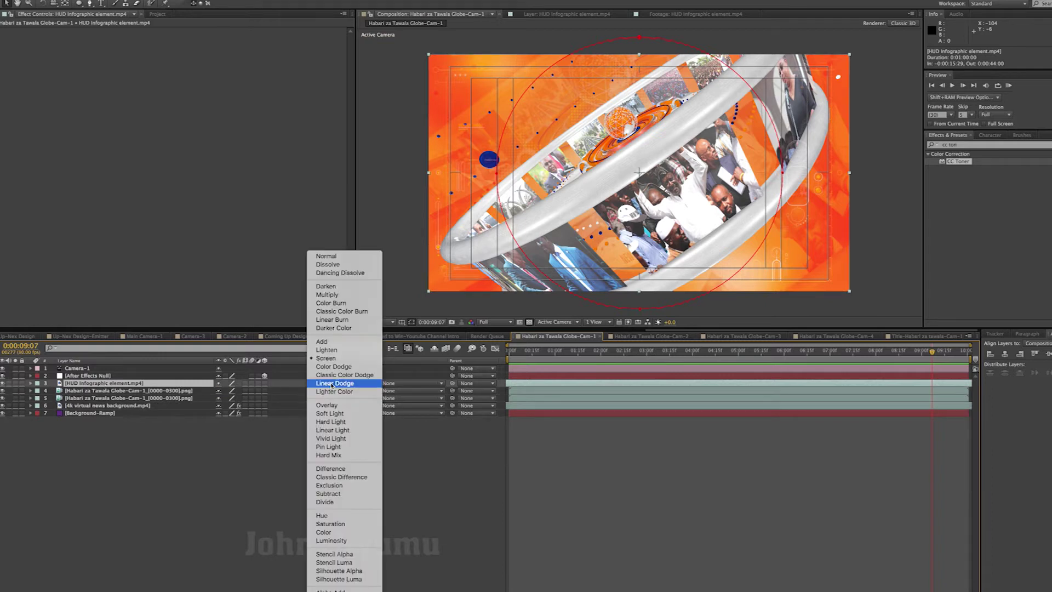
click(337, 413)
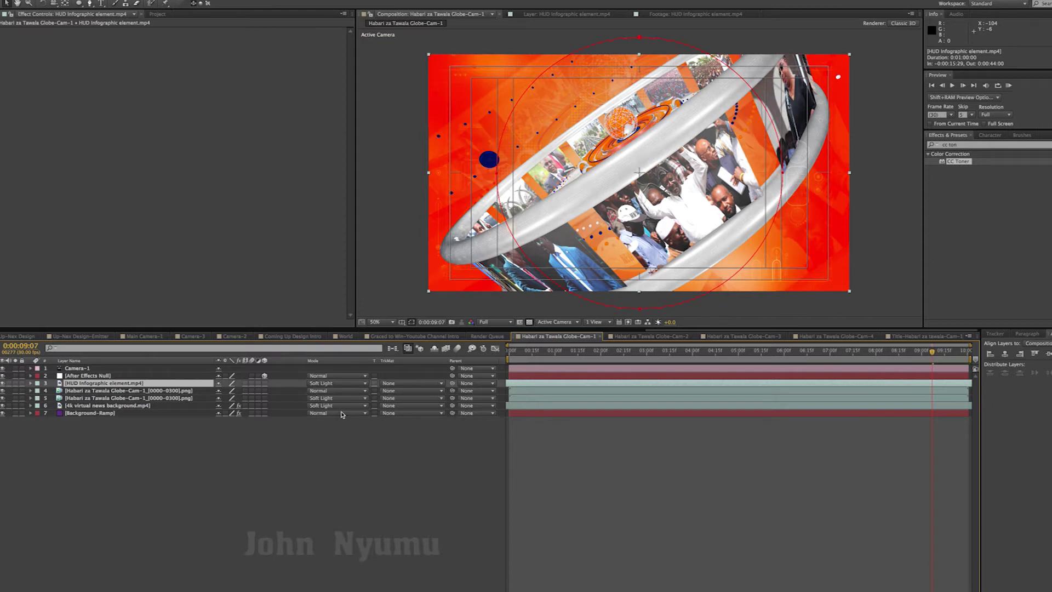
click(331, 383)
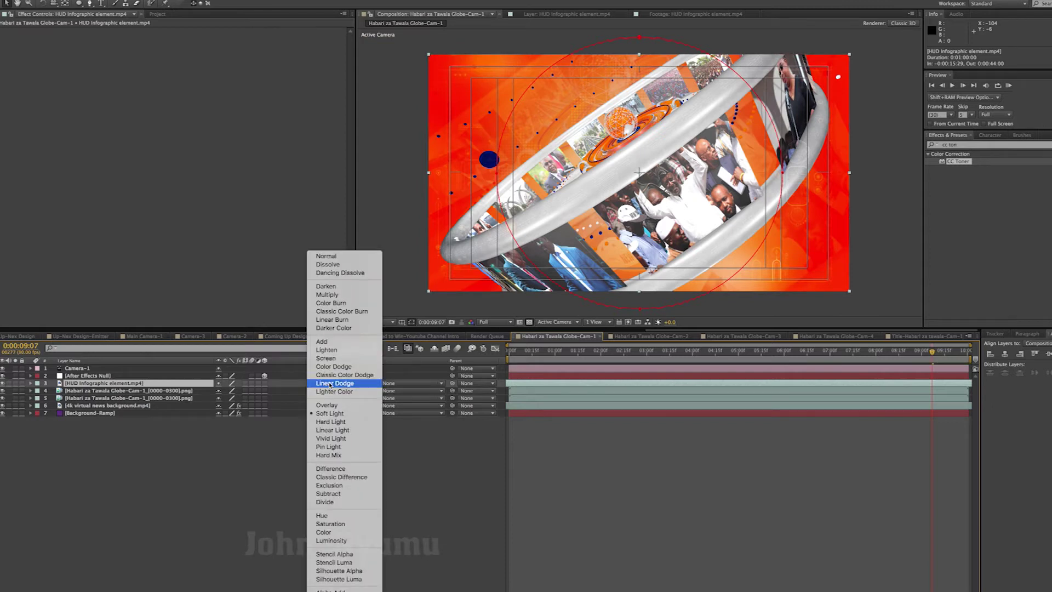
click(332, 406)
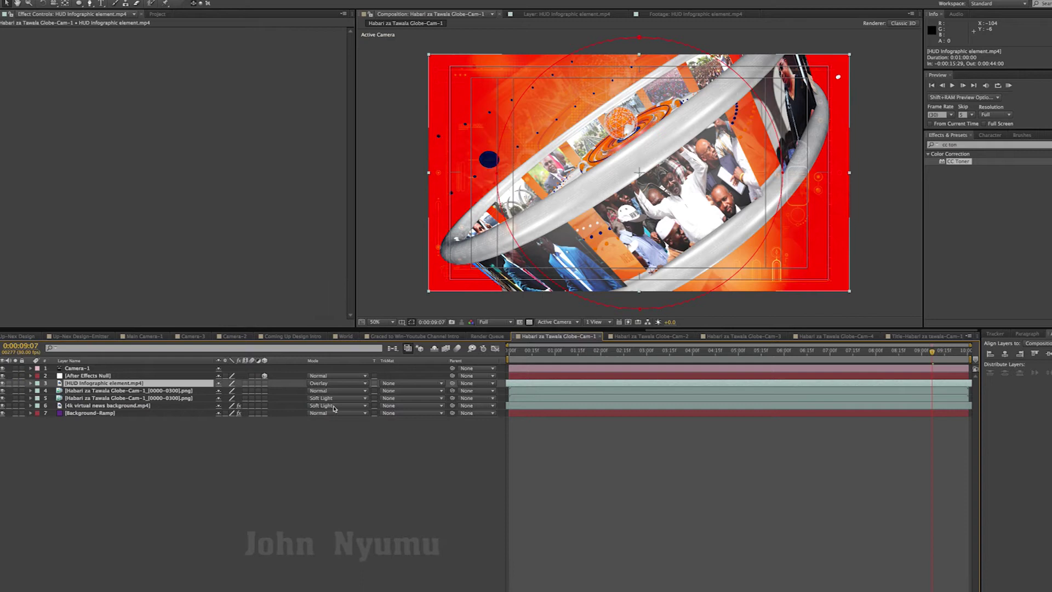
click(338, 383)
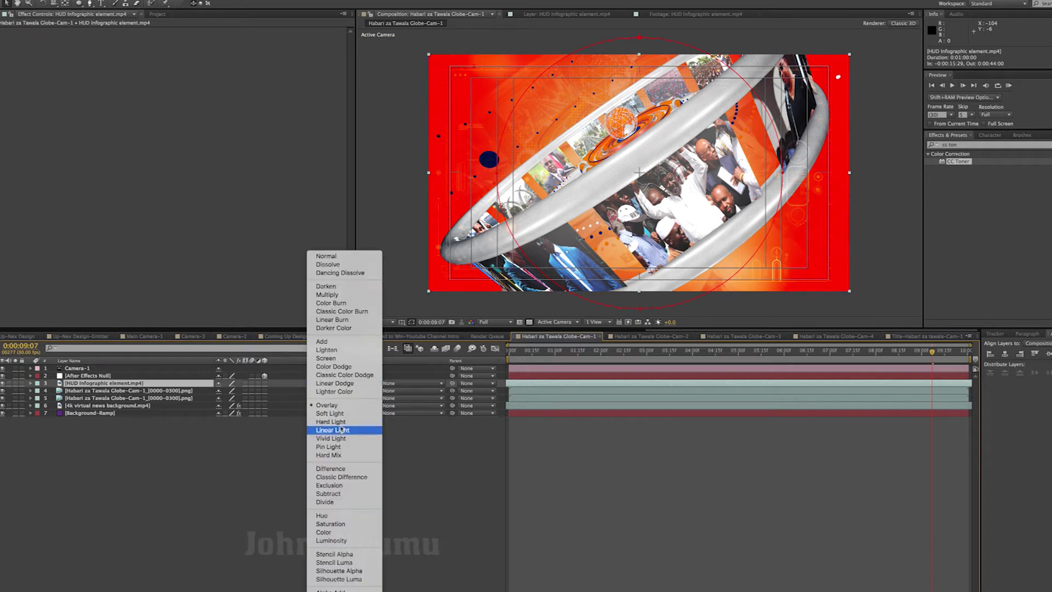
click(350, 366)
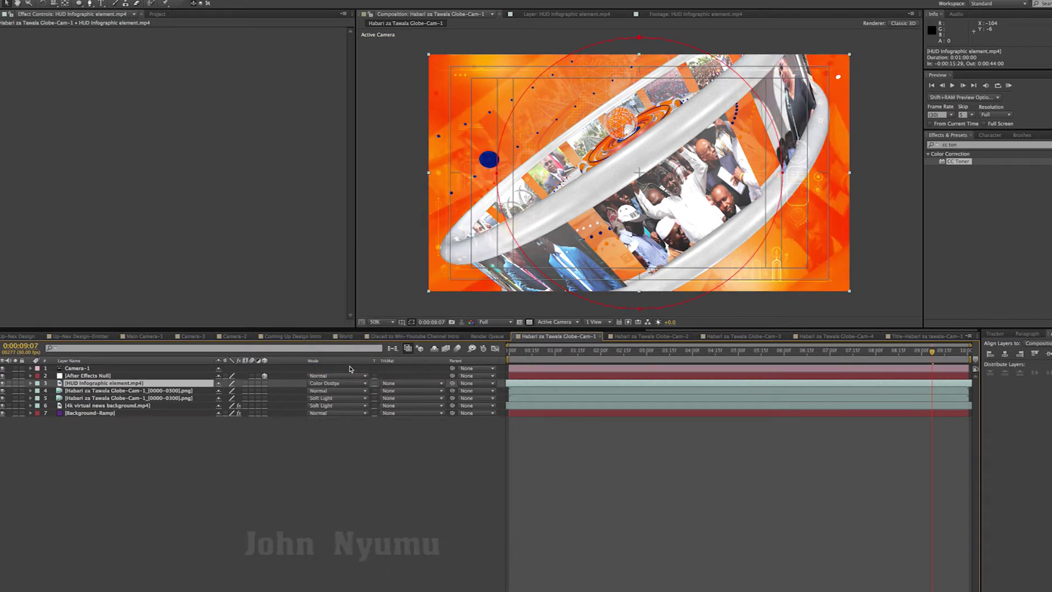
click(812, 539)
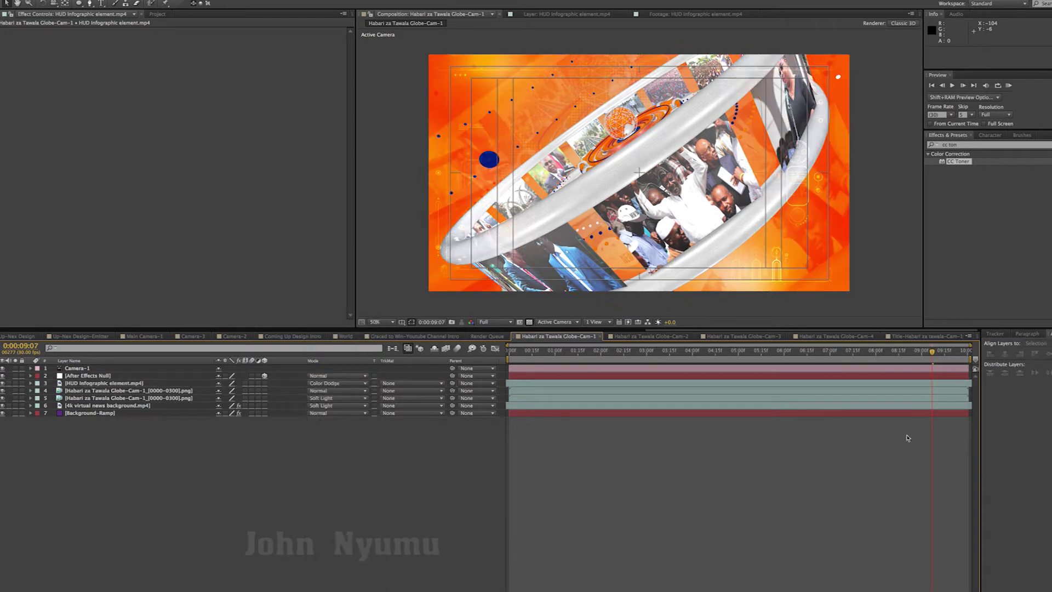
mouse_move(935, 355)
mouse_down()
mouse_move(689, 359)
mouse_move(987, 352)
mouse_up()
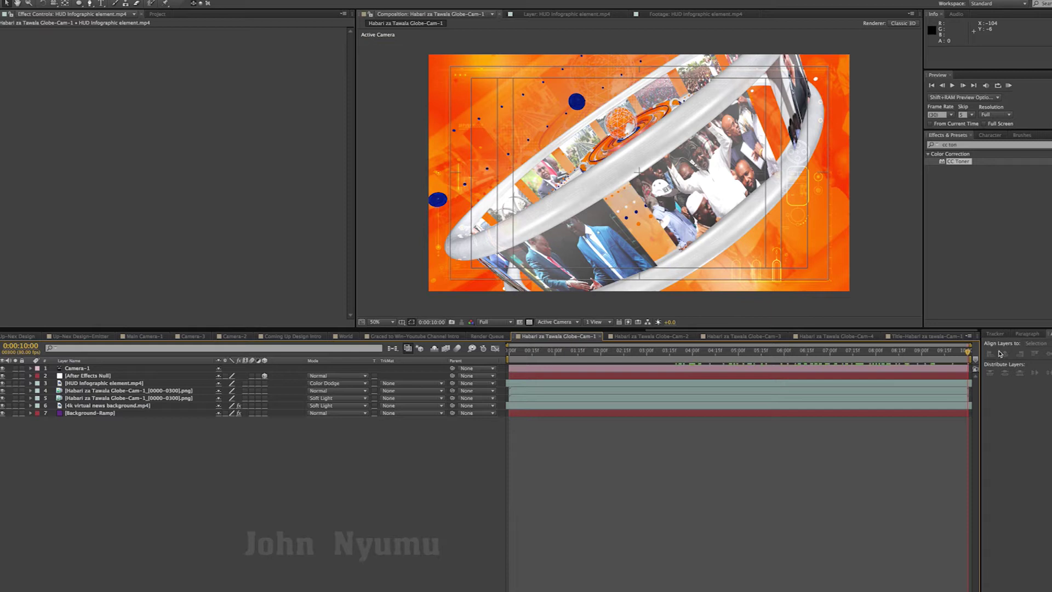
mouse_move(966, 352)
mouse_down()
mouse_move(612, 355)
mouse_move(722, 347)
mouse_up()
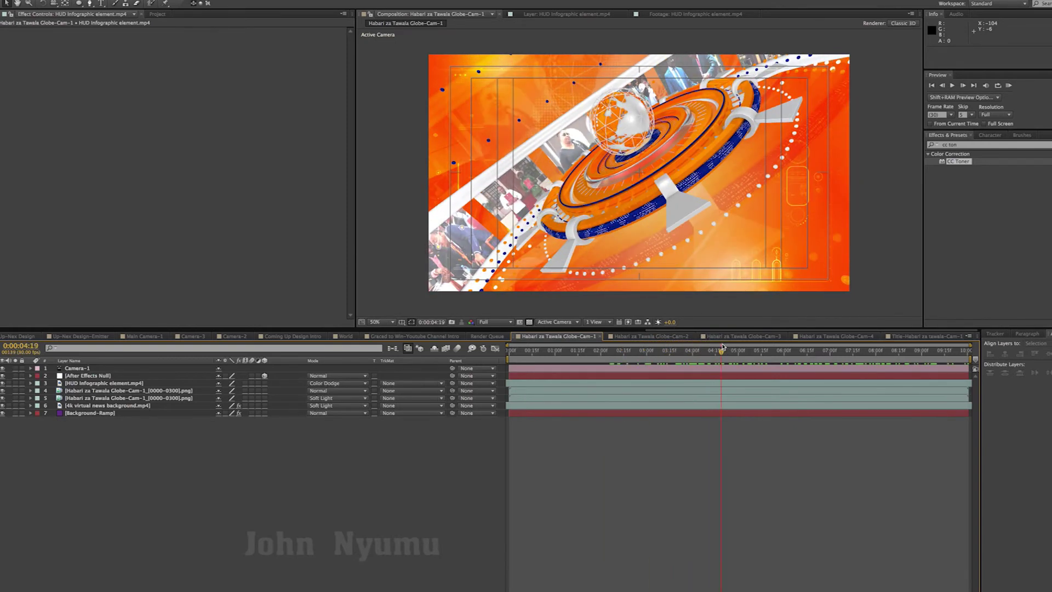
Create a new solid layer named Optical Flares
right_click(142, 467)
mouse_move(230, 470)
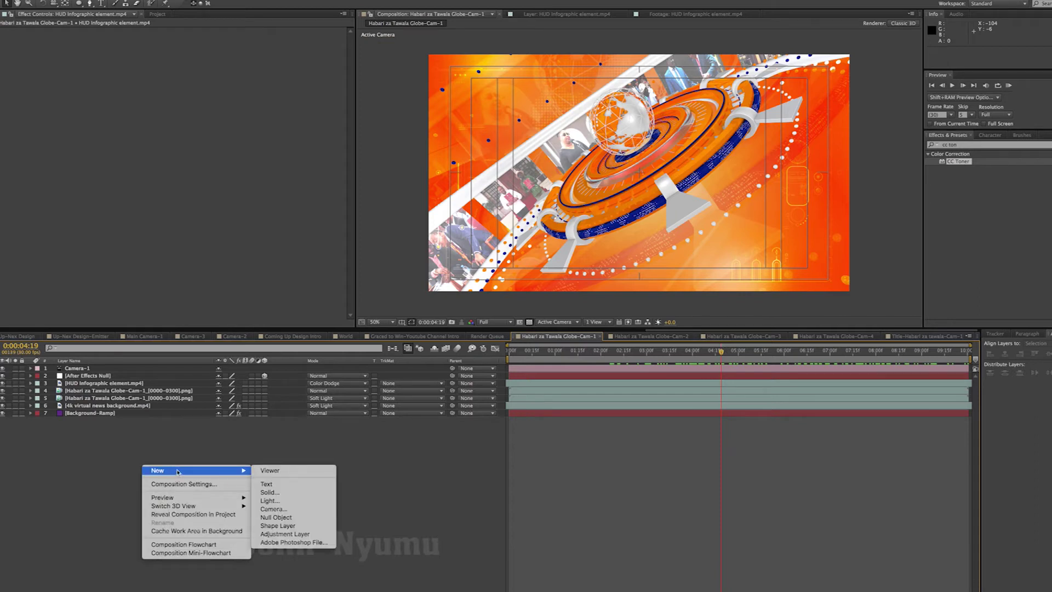
click(293, 495)
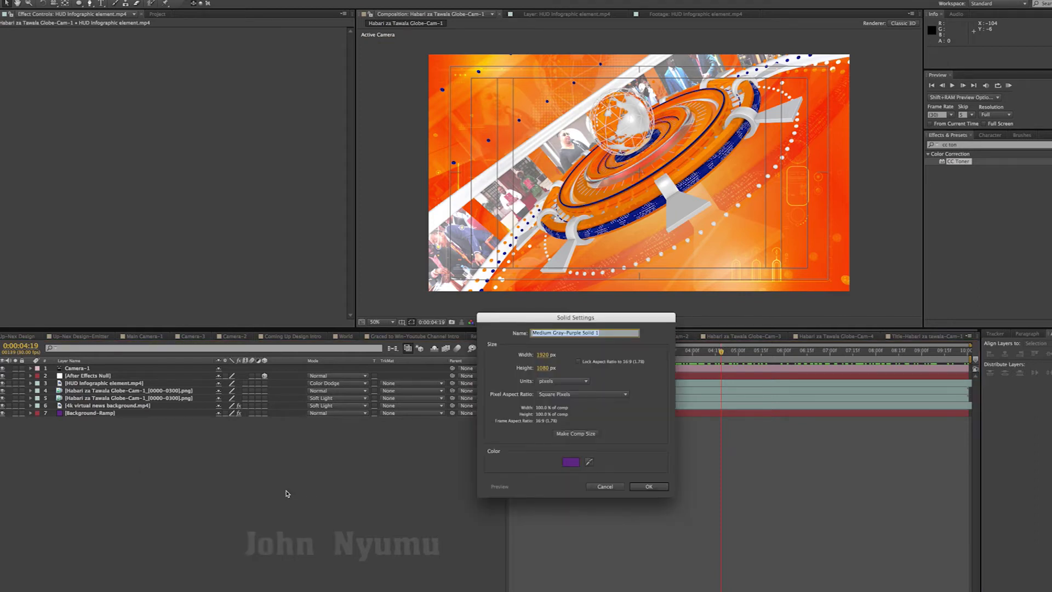
text(Optical Flares)
click(649, 486)
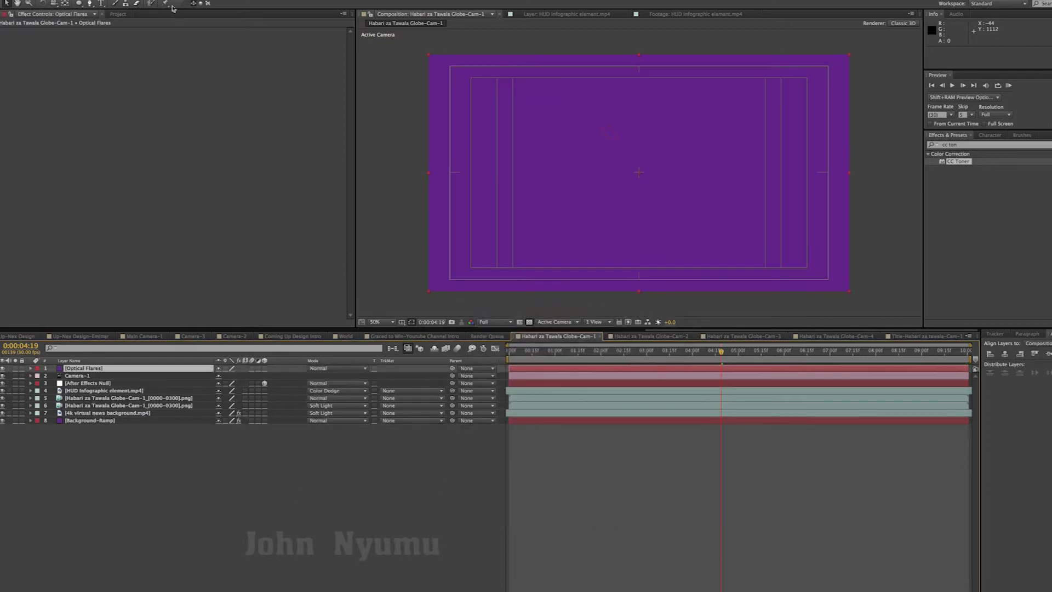
Apply the Optical Flares effect to the solid with Render Mode set to On Transparent
click(181, 0)
mouse_move(232, 367)
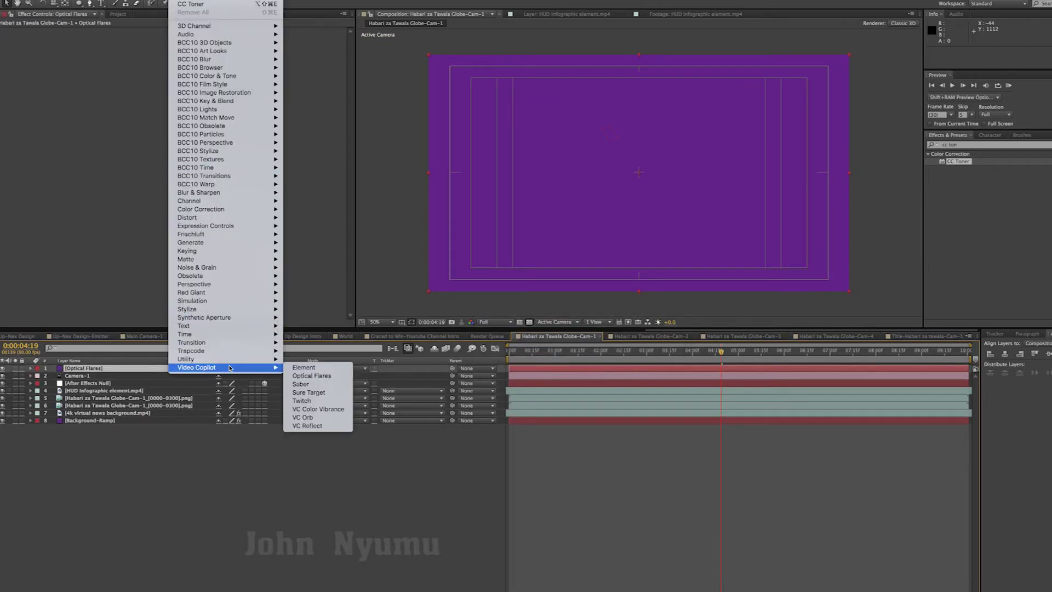
click(318, 376)
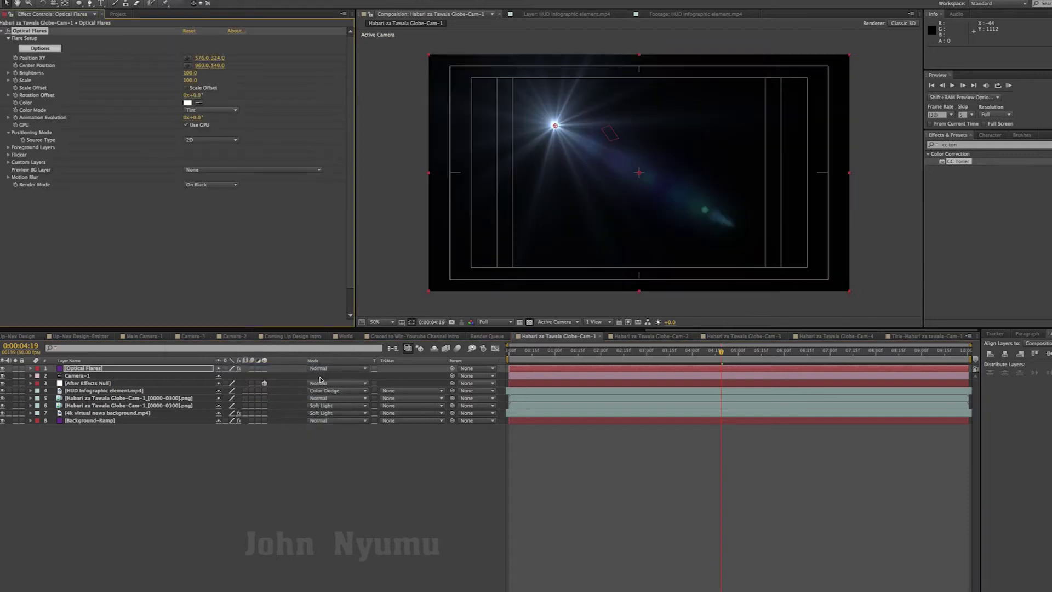
click(211, 185)
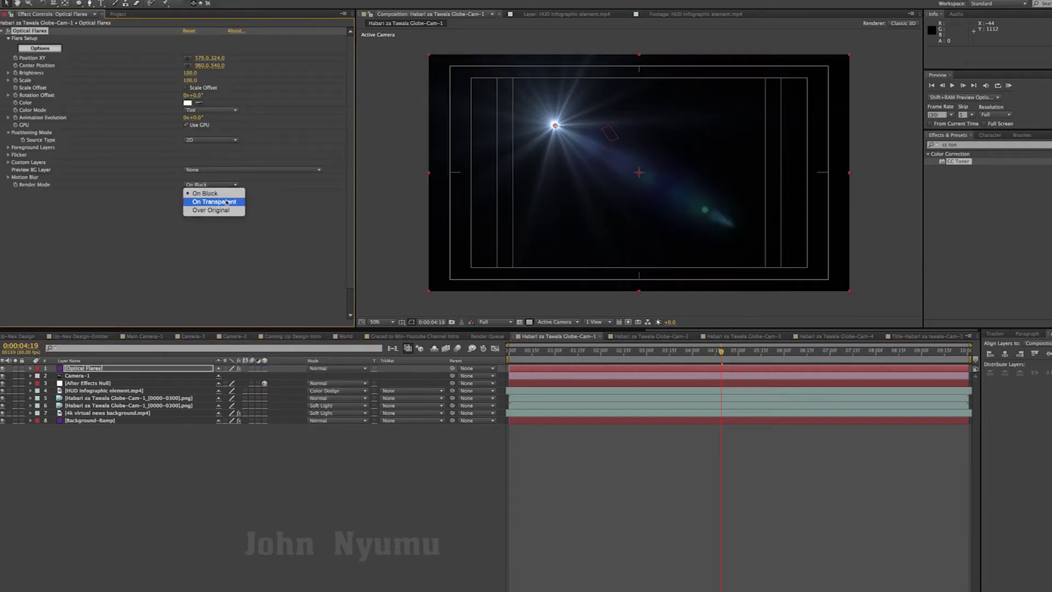
click(225, 203)
Clear the flare's lens elements in Options and rebuild it with only a Glow and a Streak
click(41, 49)
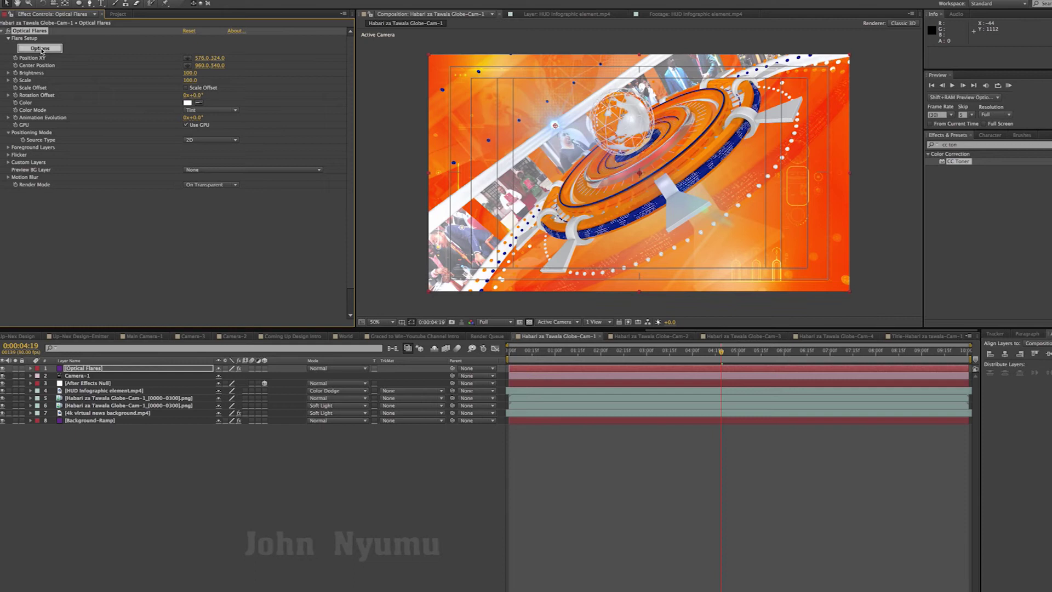
click(481, 178)
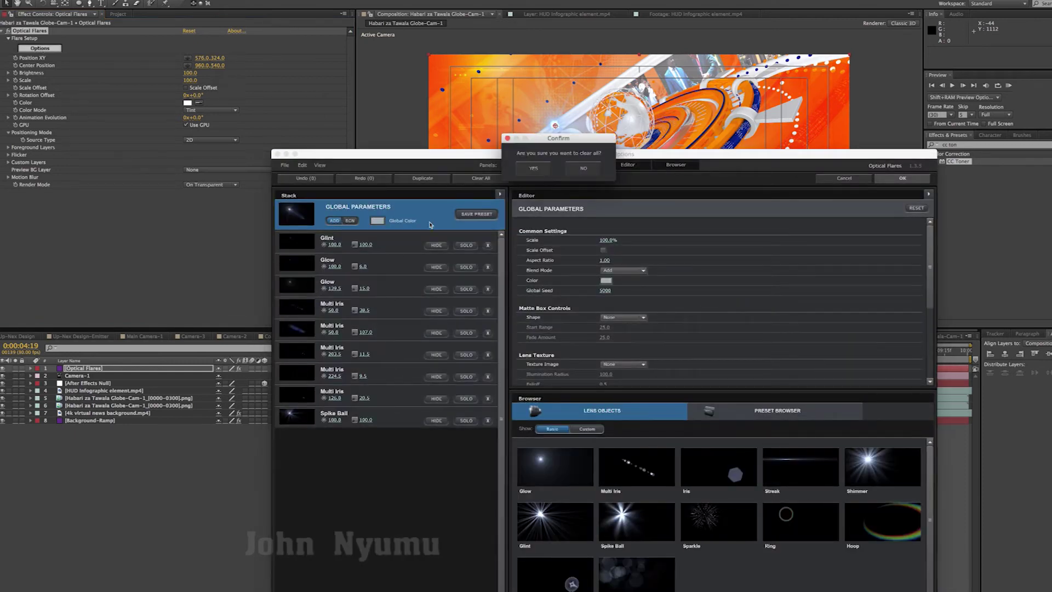
click(533, 169)
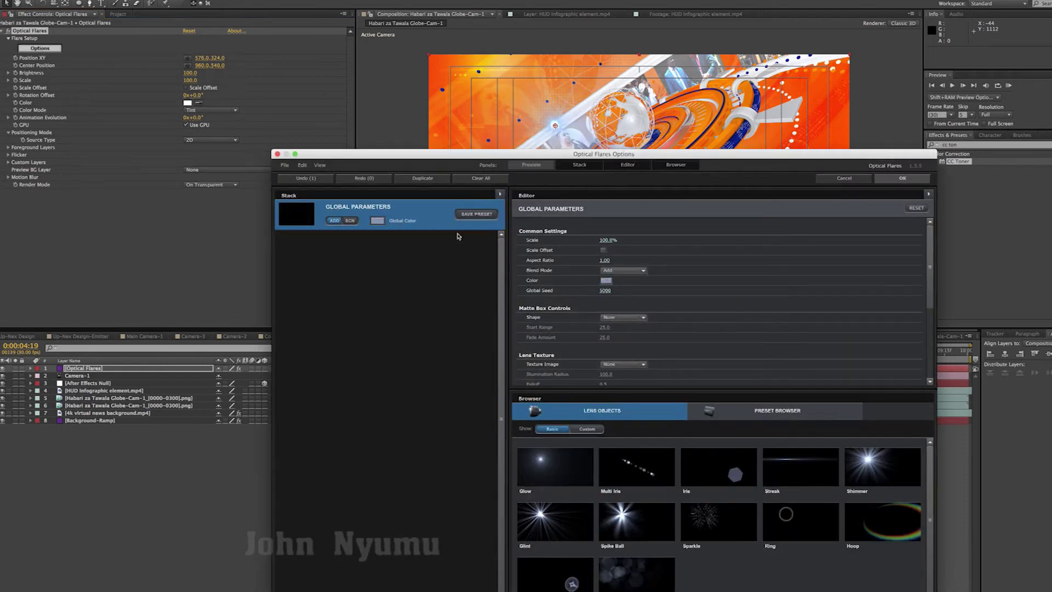
click(547, 464)
click(789, 469)
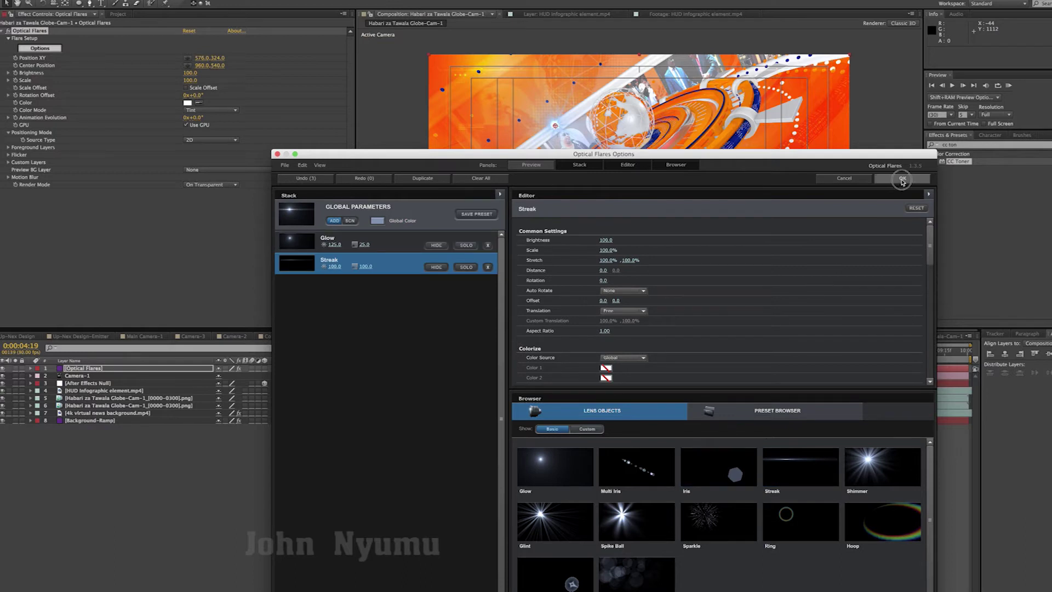
click(902, 178)
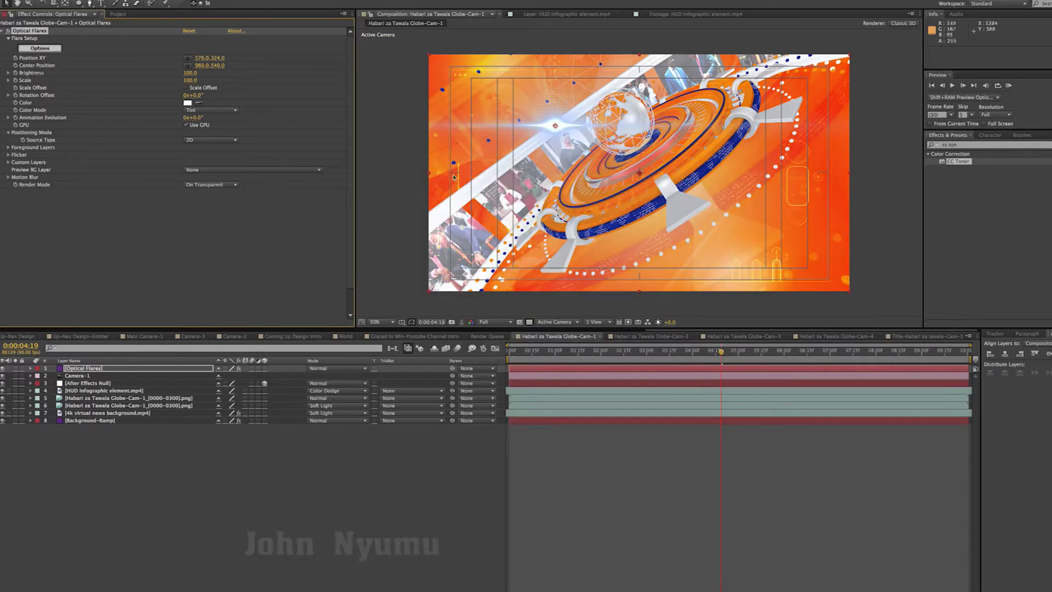
Copy the Background-Ramp's End Color hex value FF6600
click(188, 103)
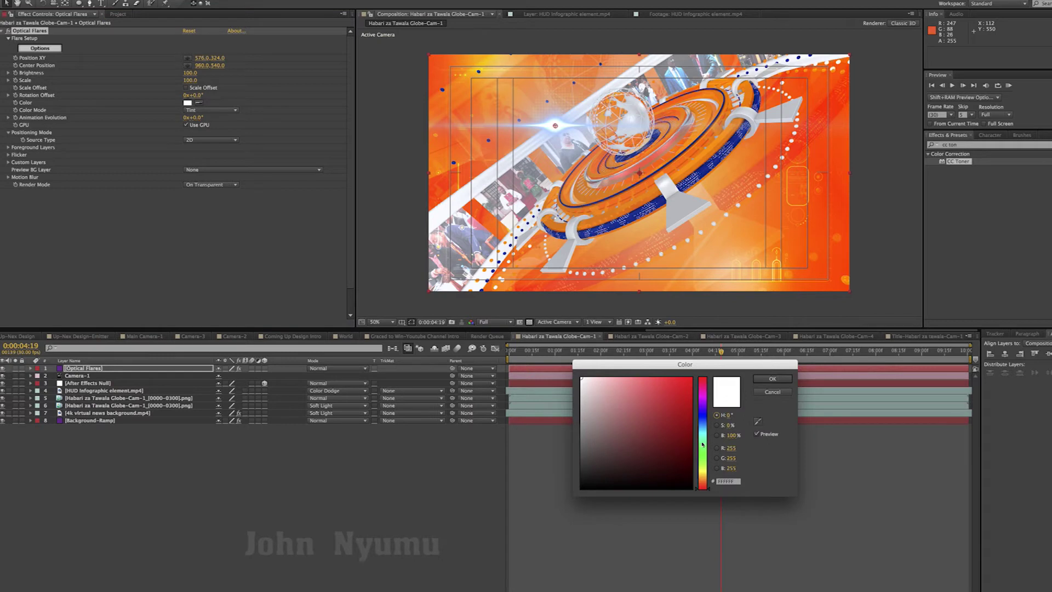
click(773, 392)
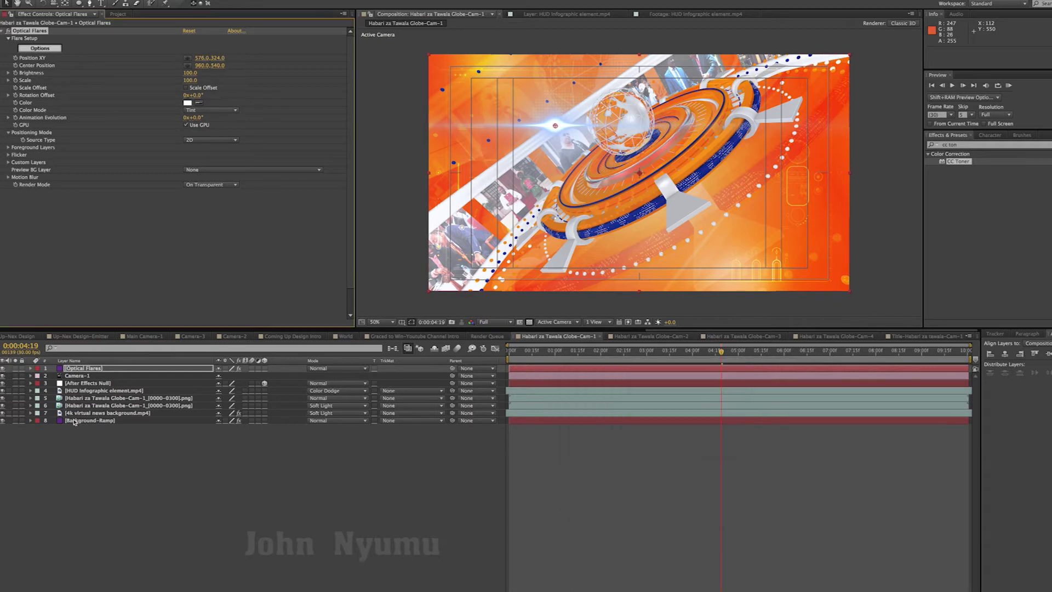
click(77, 421)
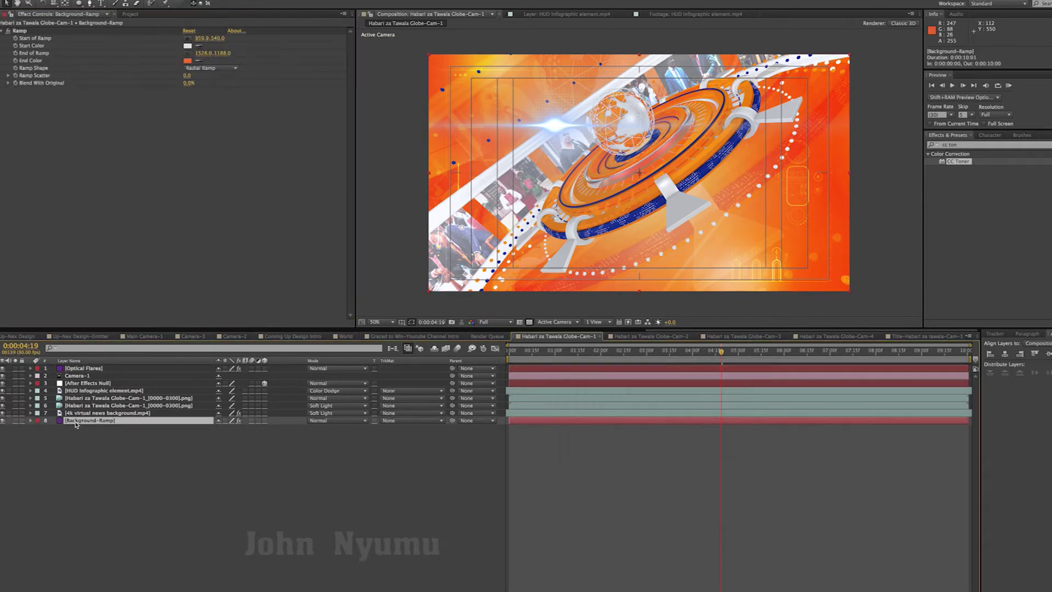
click(187, 61)
click(736, 482)
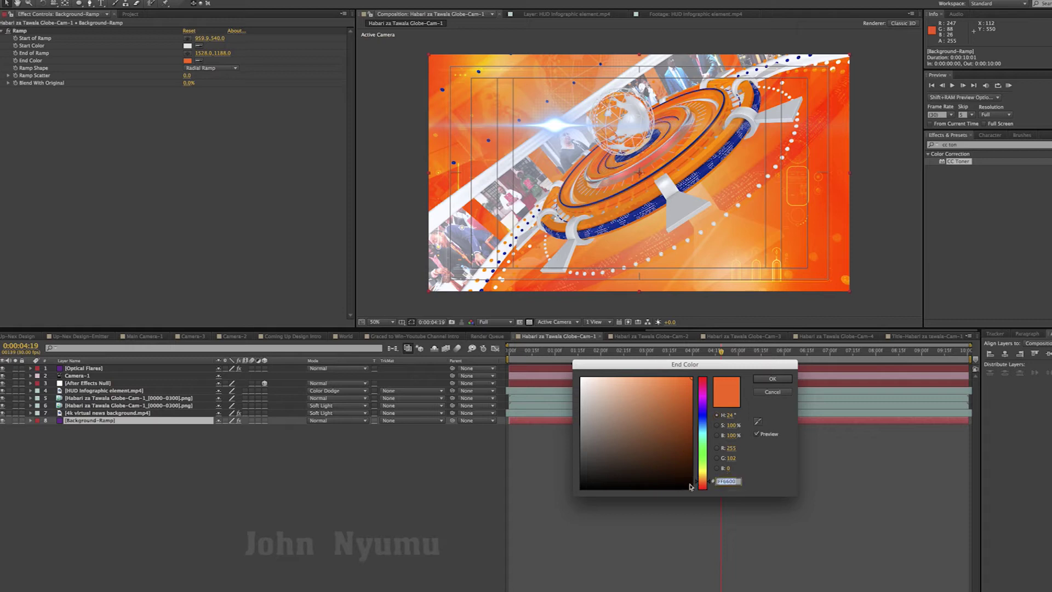
right_click(727, 481)
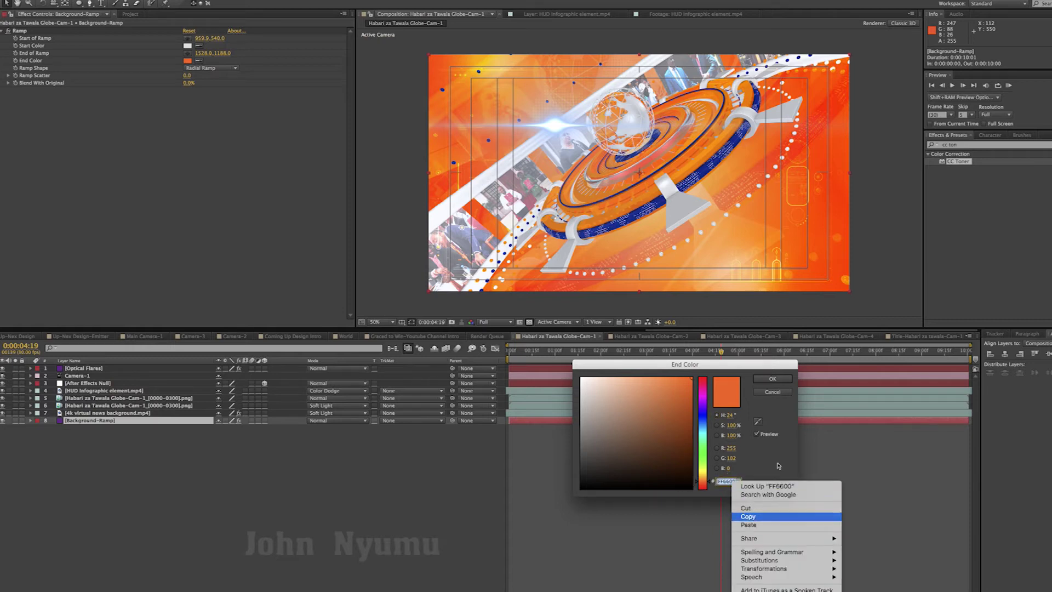
click(787, 414)
click(787, 395)
Set the Optical Flares colour to FF6600
click(88, 368)
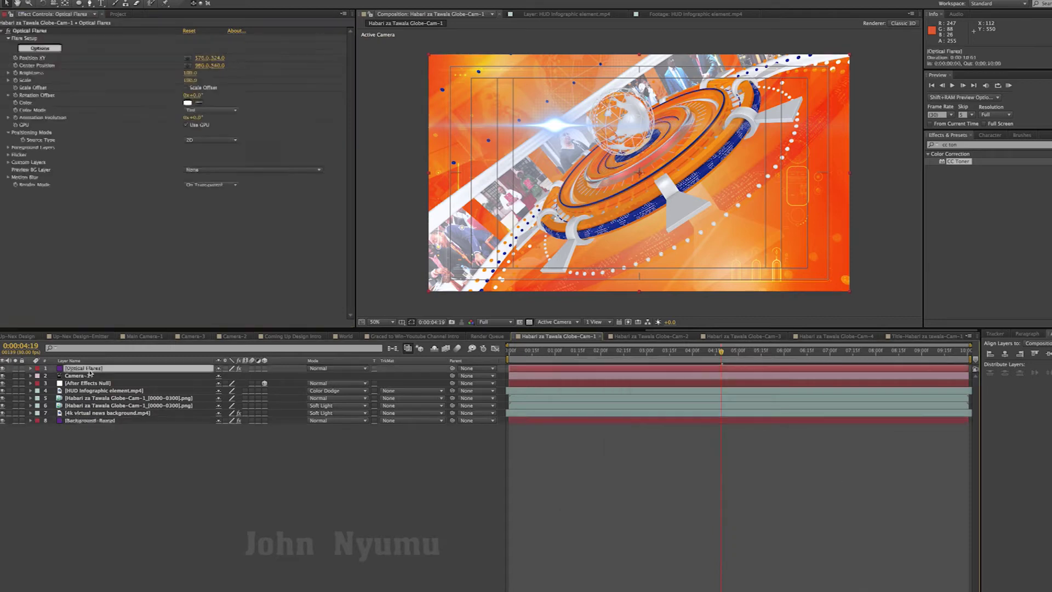
click(188, 102)
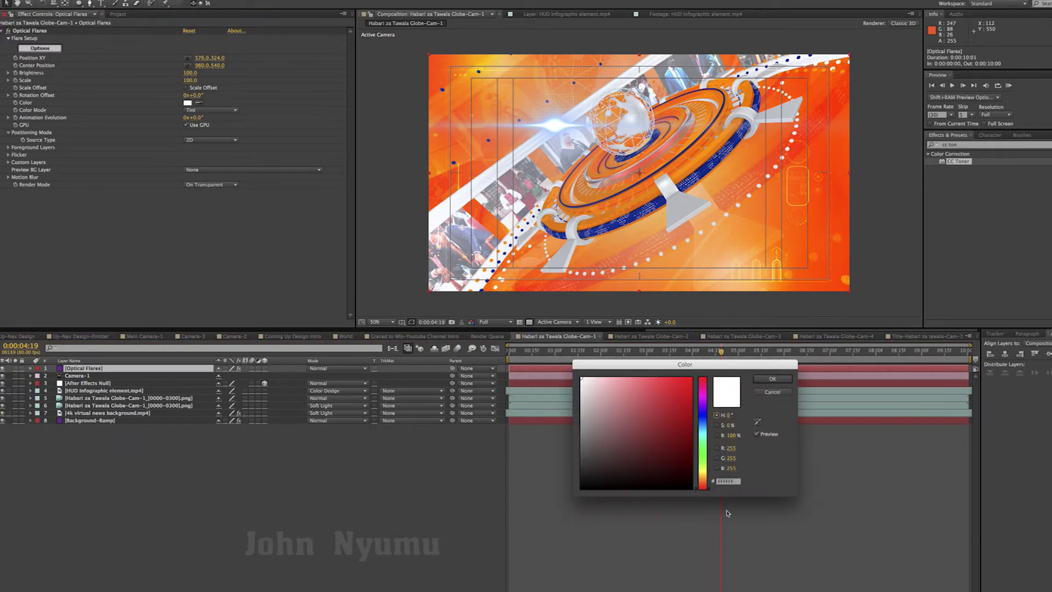
click(737, 484)
text(FF6600)
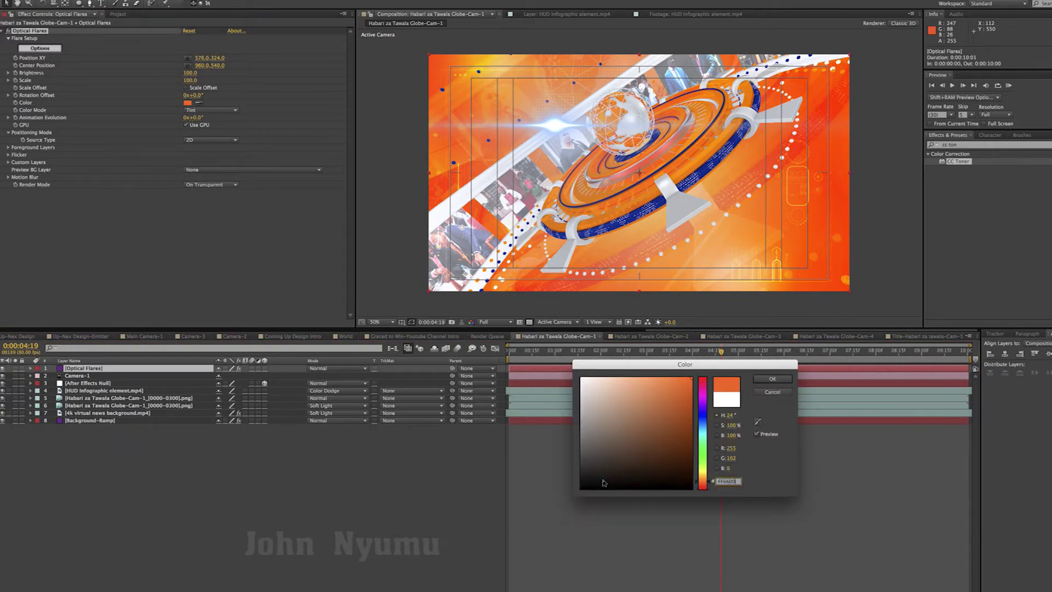
click(774, 379)
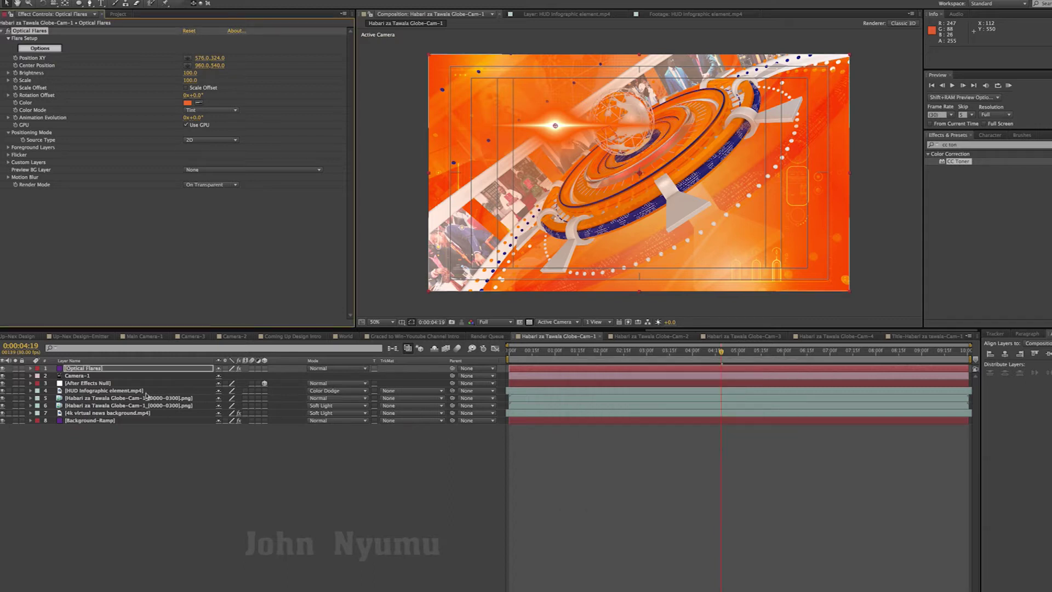
click(318, 368)
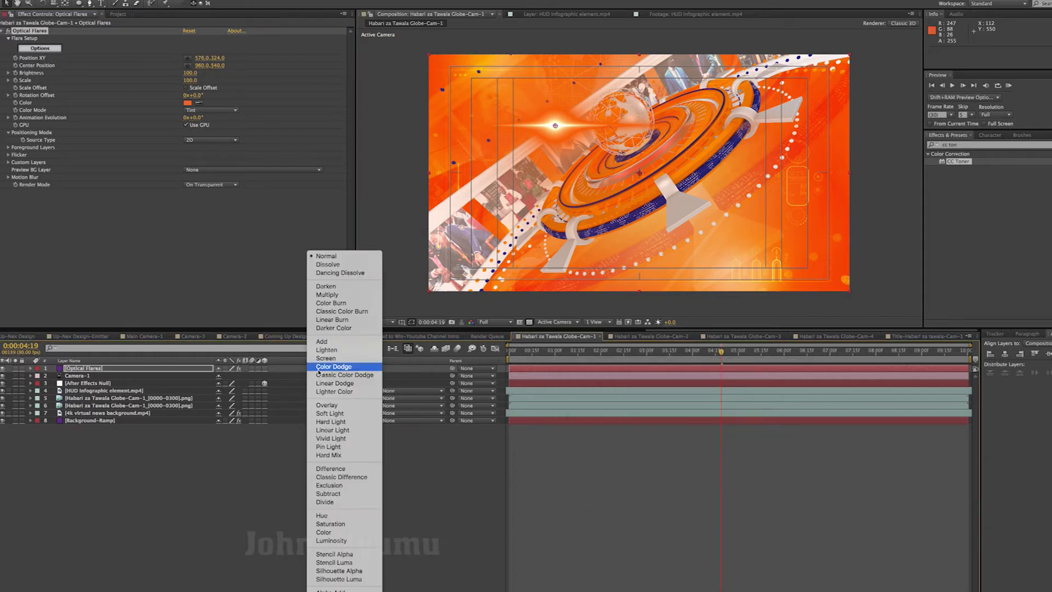
Switch the flare layer to Add blending and drop its Glow element's Brightness to 94.5
click(324, 341)
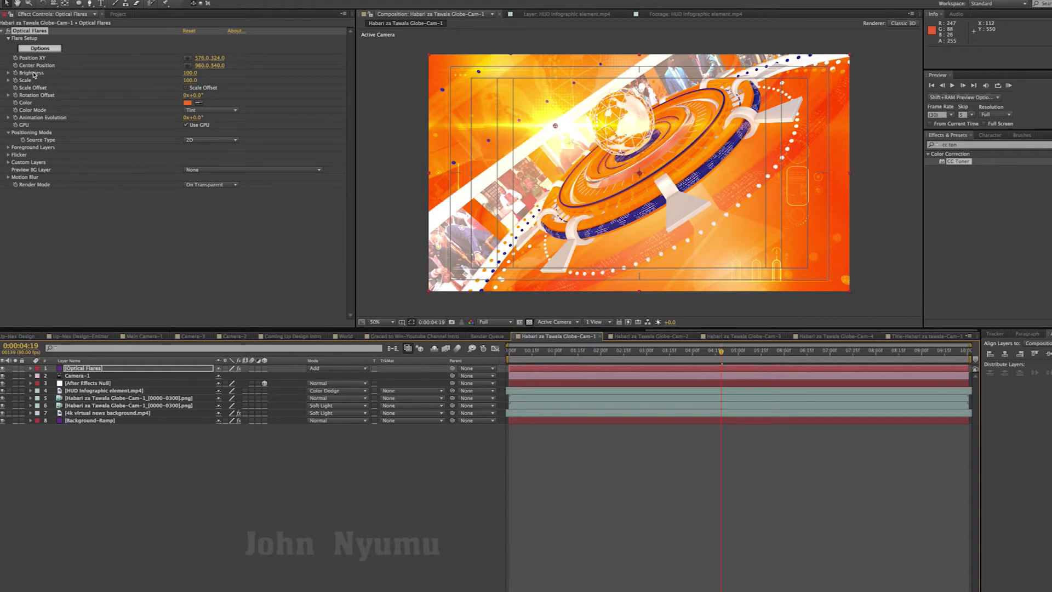
click(46, 49)
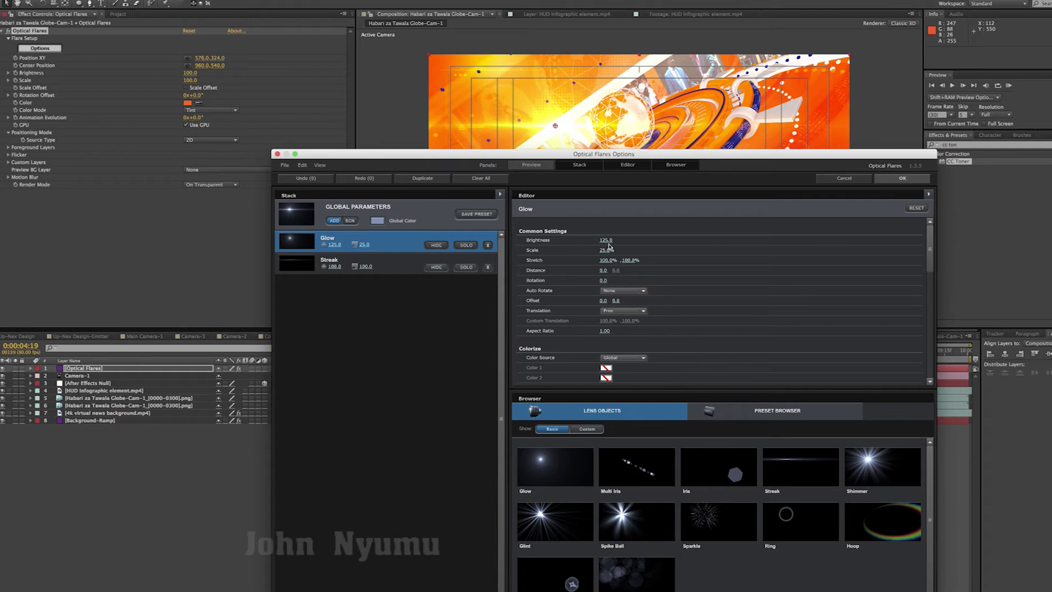
drag(606, 240, 577, 241)
click(903, 178)
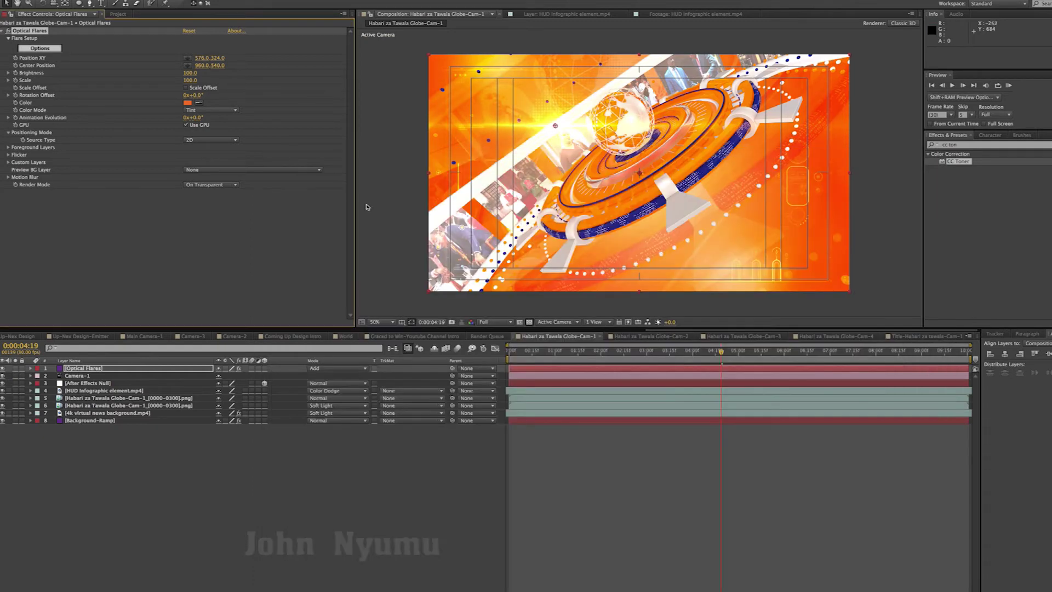
Set the flare's Brightness and Scale both to 70
drag(190, 73, 187, 75)
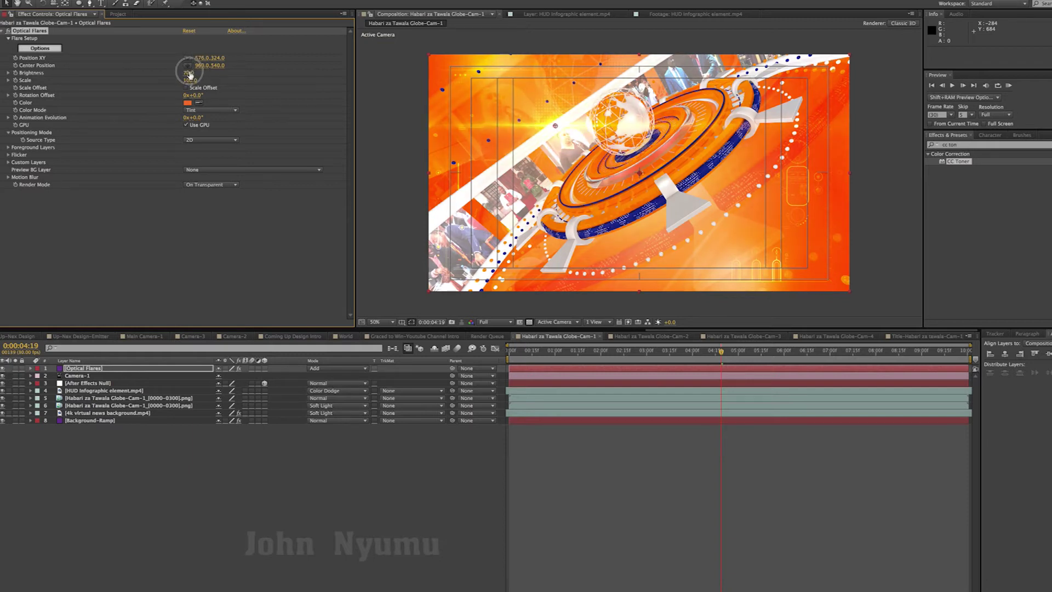
click(191, 80)
text(10)
key(Return)
click(189, 81)
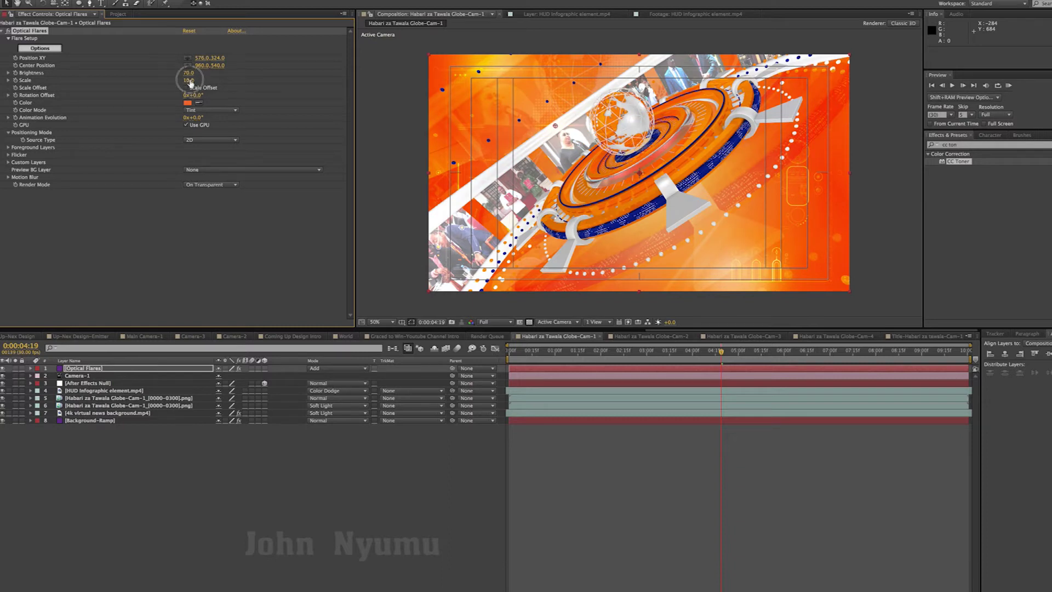
click(173, 236)
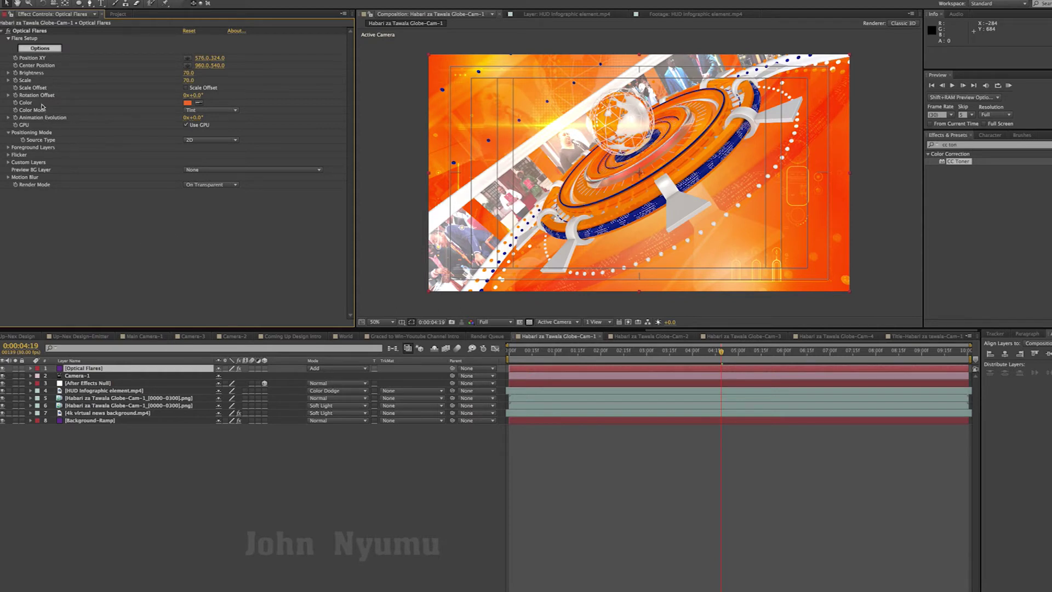
Rotate the flare to -37° and move its Position XY to 98, 622
drag(195, 95, 188, 101)
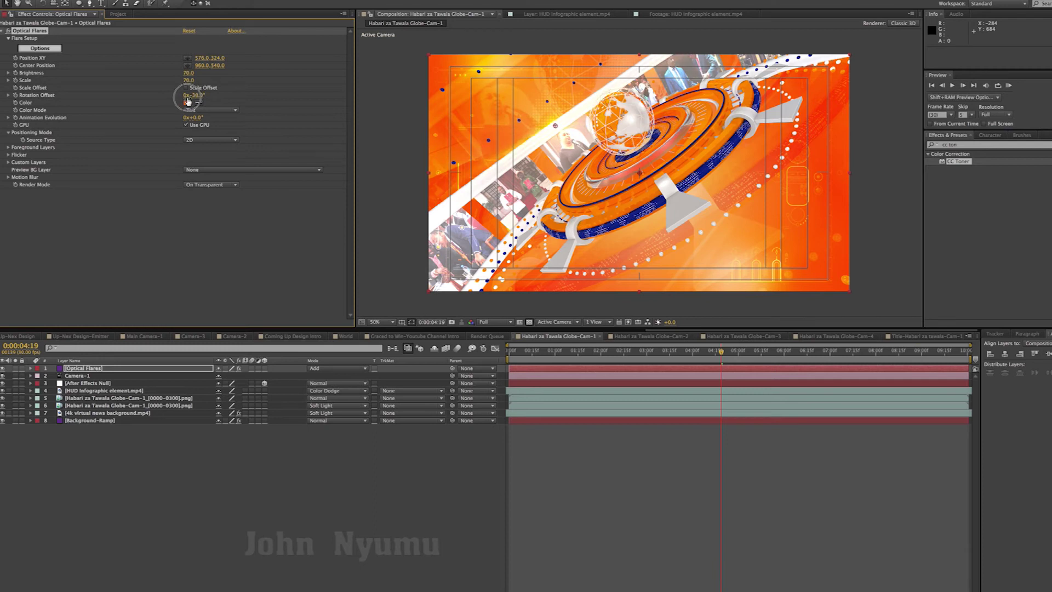
drag(203, 61, 89, 70)
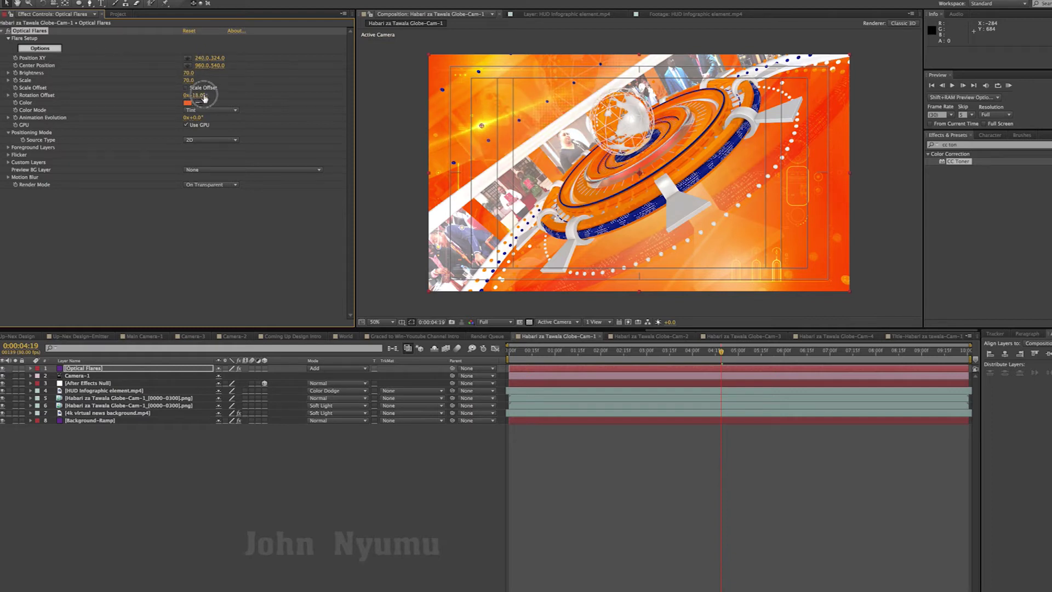
drag(201, 100, 199, 101)
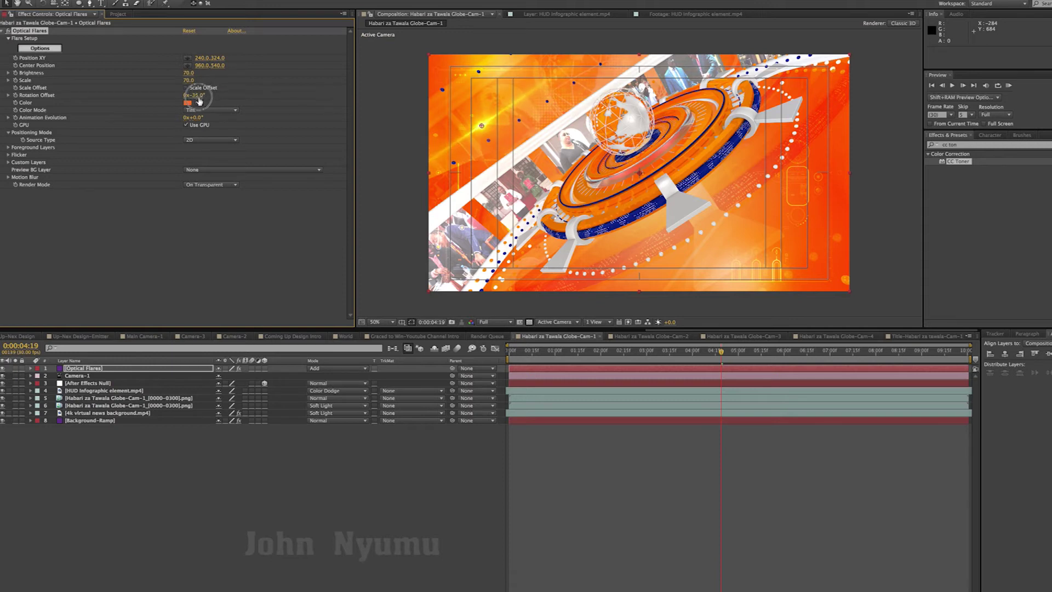
mouse_move(204, 59)
mouse_down()
mouse_move(151, 61)
mouse_move(355, 54)
mouse_up()
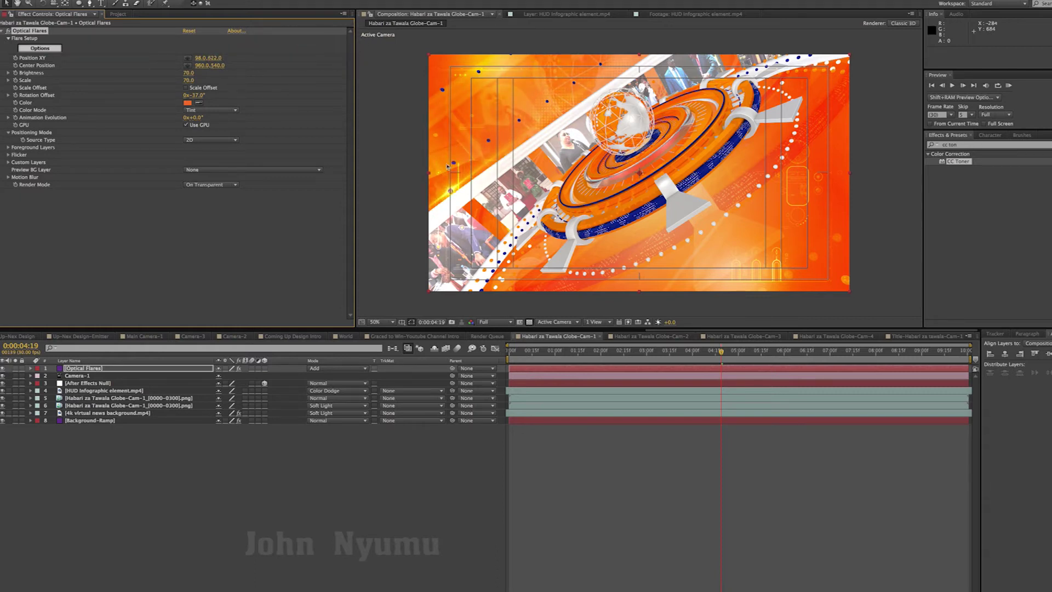
Switch the flare's Source Type to 3D and review the early camera move
click(215, 140)
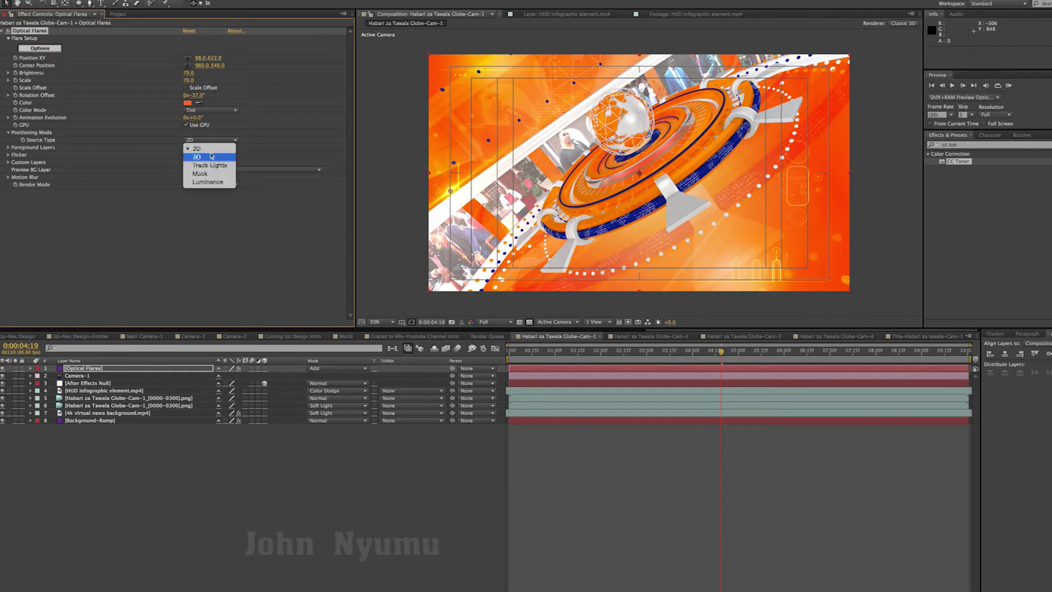
click(217, 159)
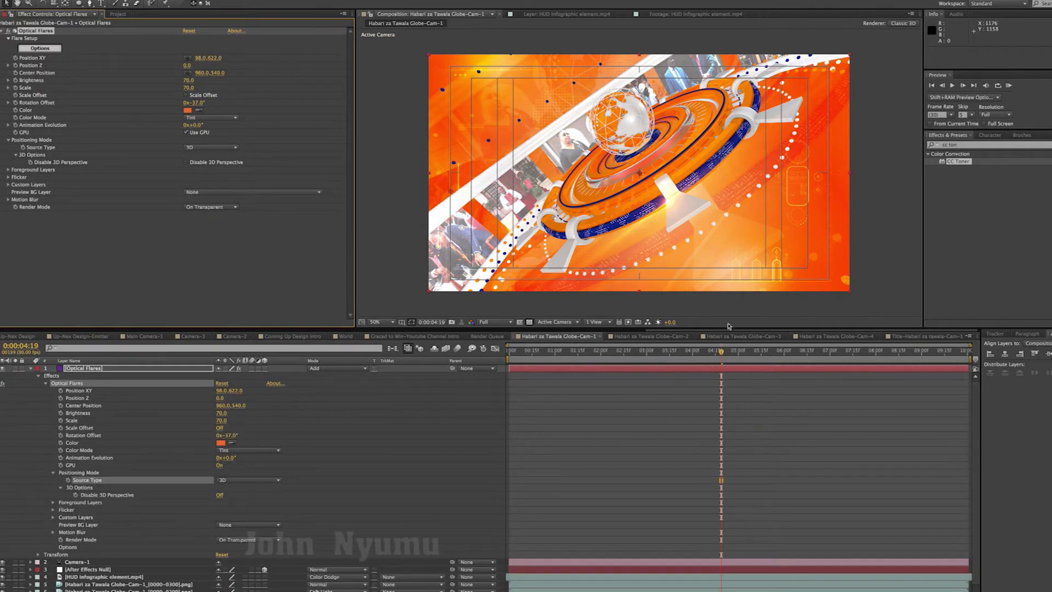
mouse_move(640, 363)
mouse_down()
mouse_move(504, 366)
mouse_move(952, 363)
mouse_move(725, 369)
mouse_up()
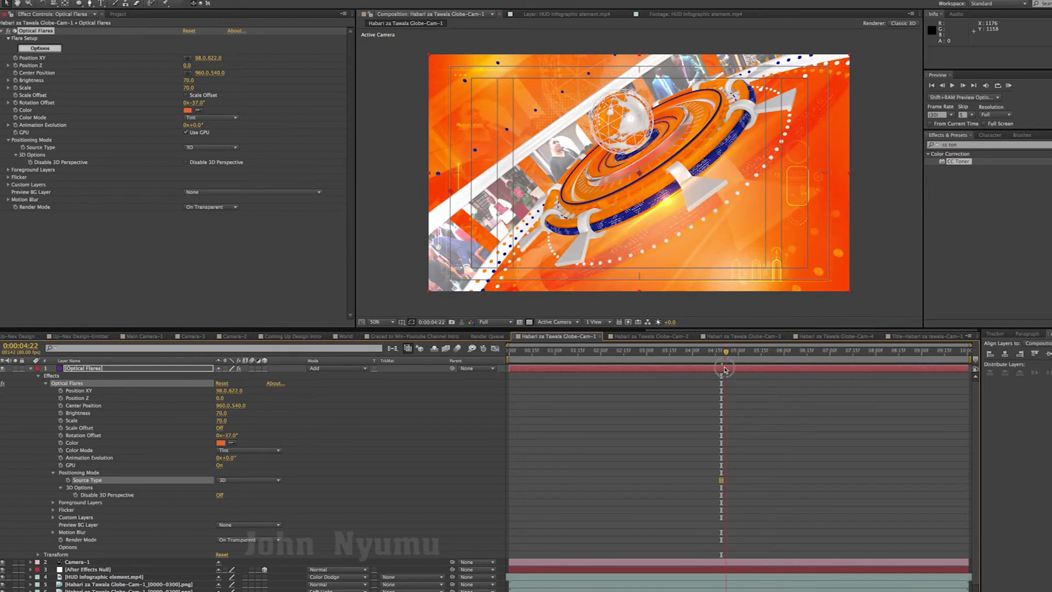
Keyframe the flare at Position XY -410, 406 with Z 1280 and Brightness 80
drag(200, 58, 2, 82)
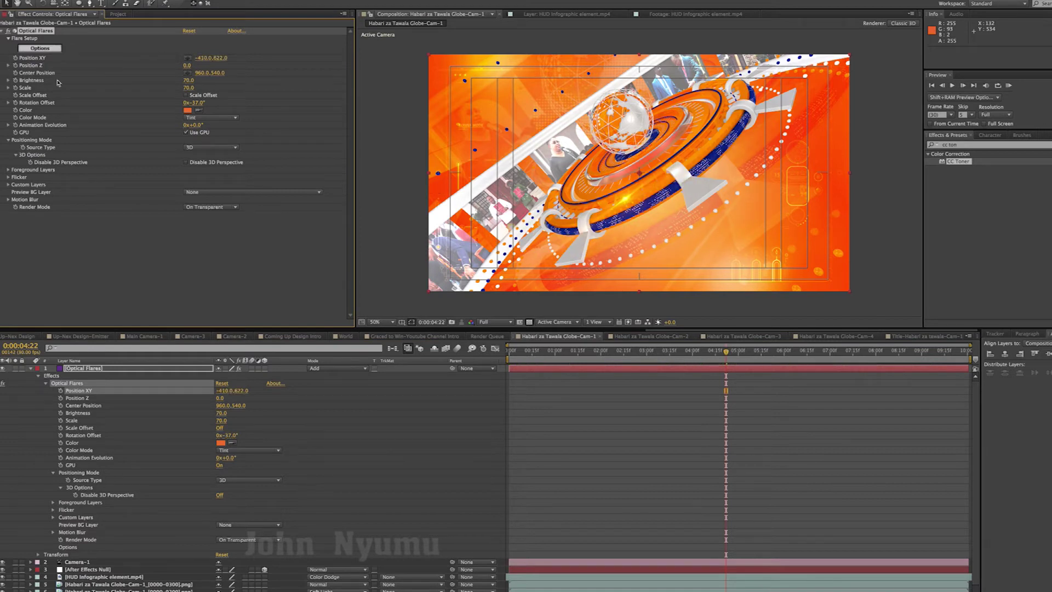
mouse_move(228, 61)
mouse_down()
mouse_move(108, 82)
mouse_move(120, 82)
mouse_up()
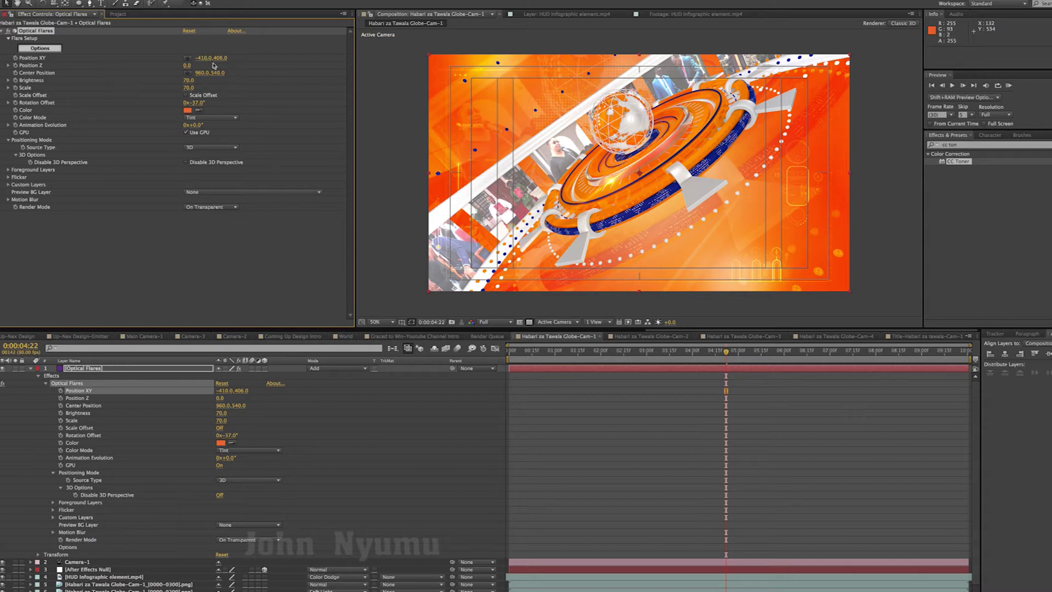
drag(187, 65, 236, 60)
text(1280)
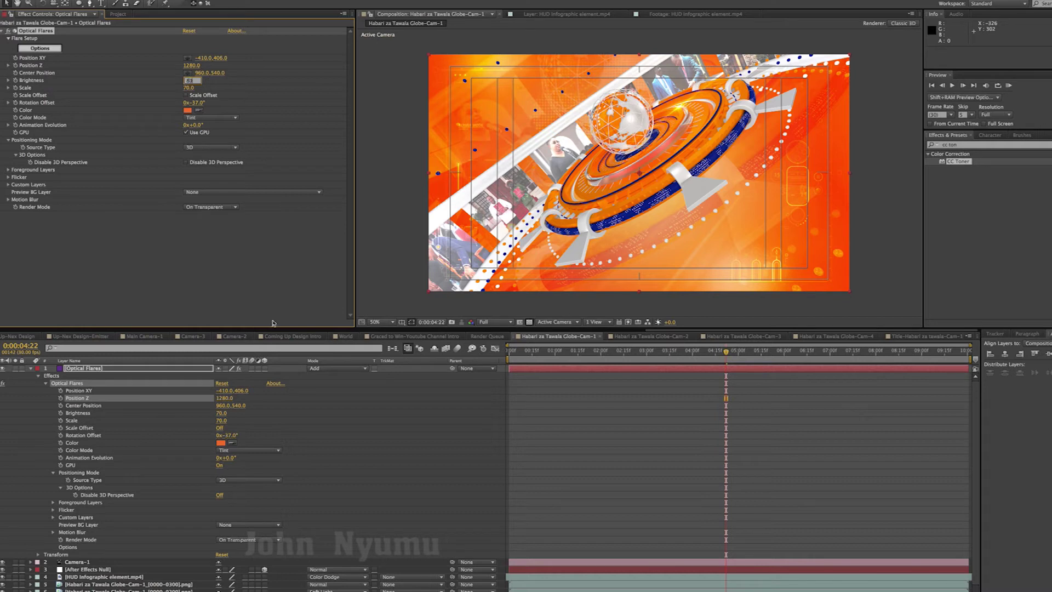
key(Return)
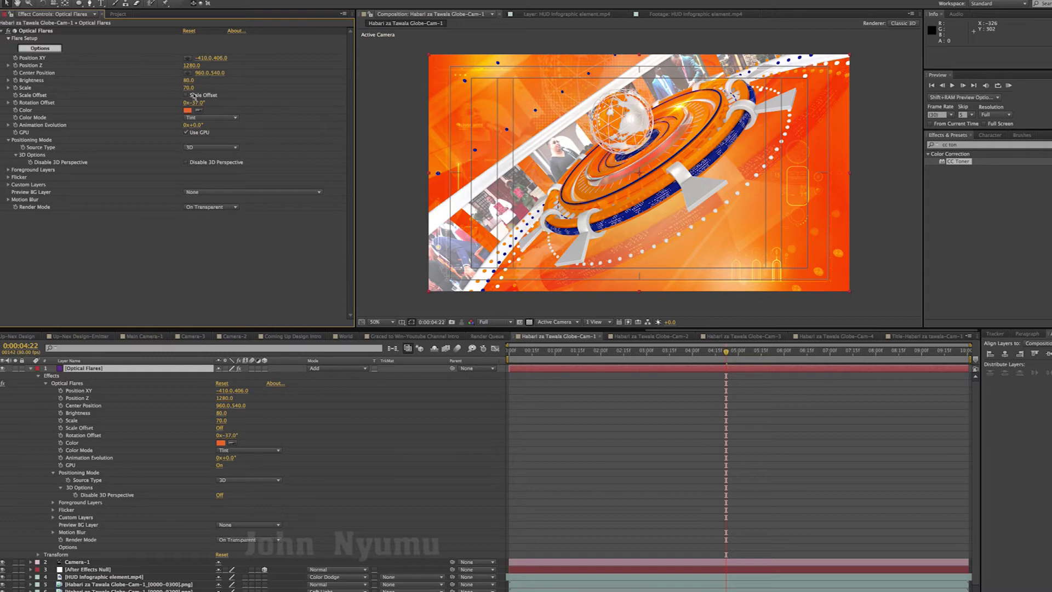
Set the flare's Scale to 80 and preview the animation from the first frame
click(267, 262)
drag(726, 353, 589, 356)
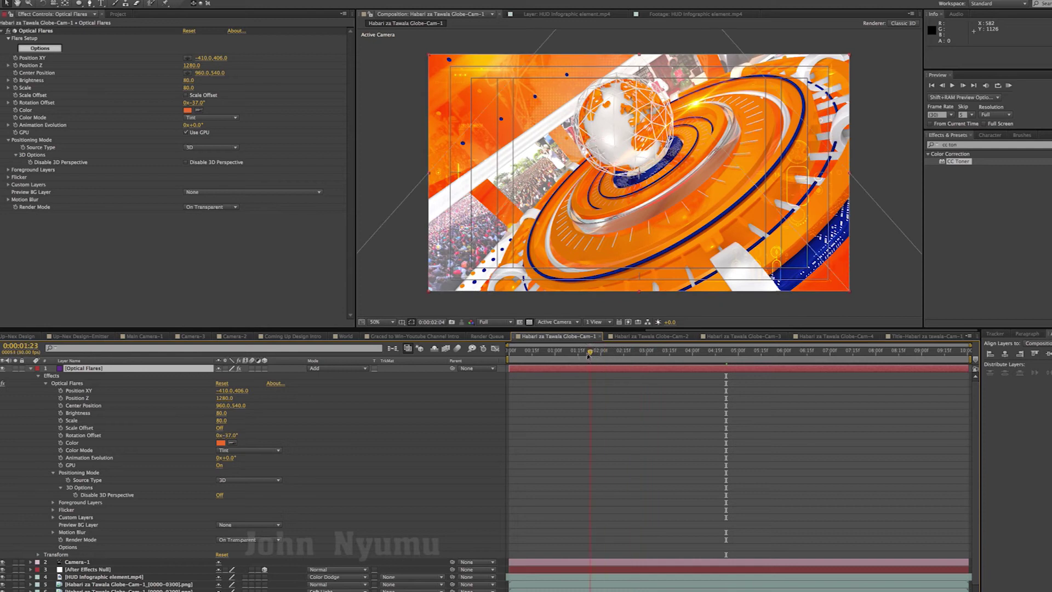
mouse_move(526, 360)
mouse_down()
mouse_move(507, 360)
mouse_move(813, 357)
mouse_up()
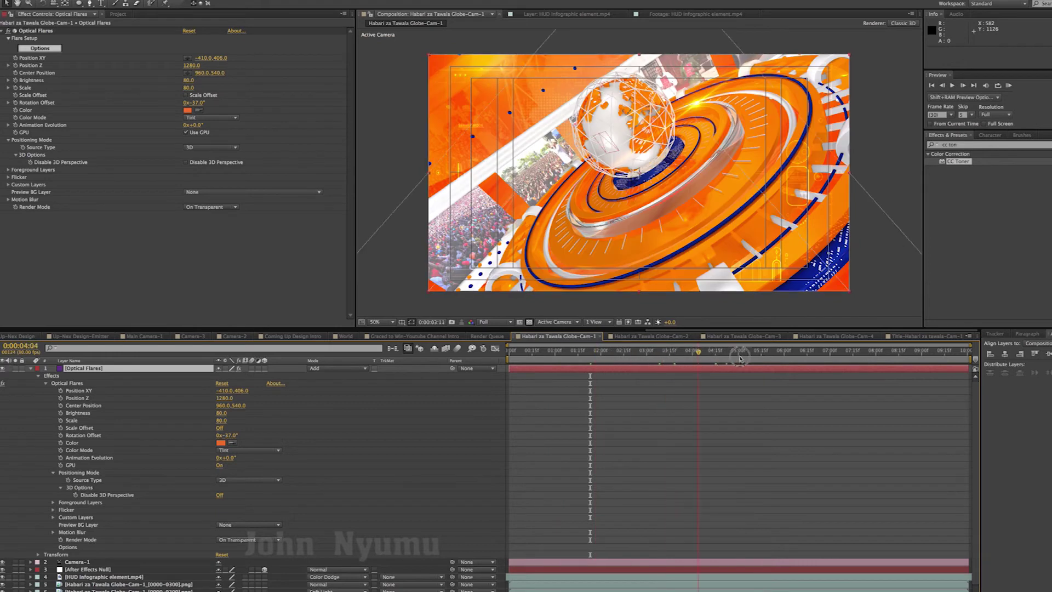
key(space)
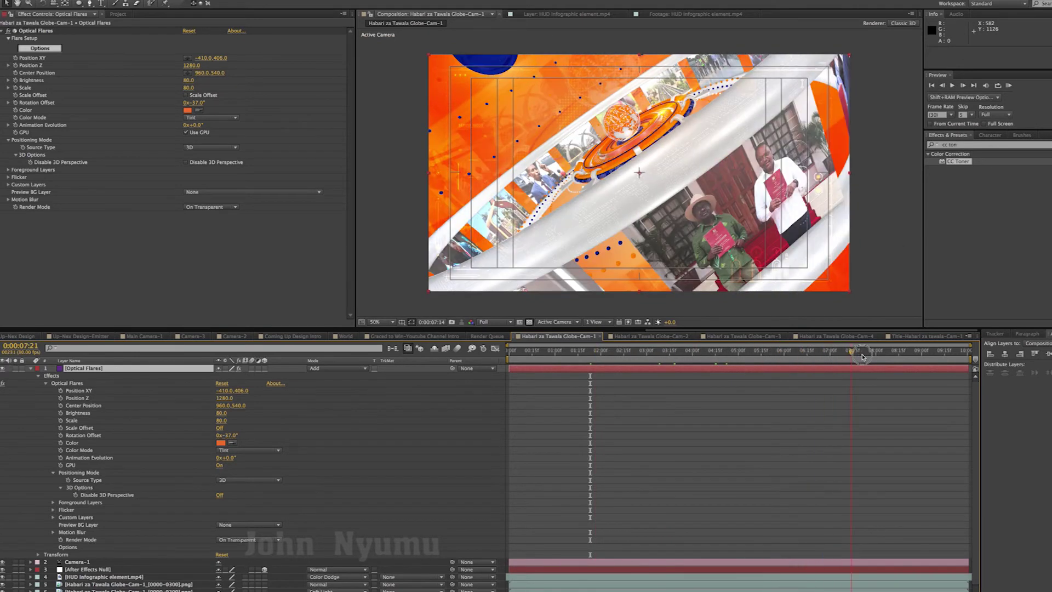
key(space)
drag(810, 357, 726, 356)
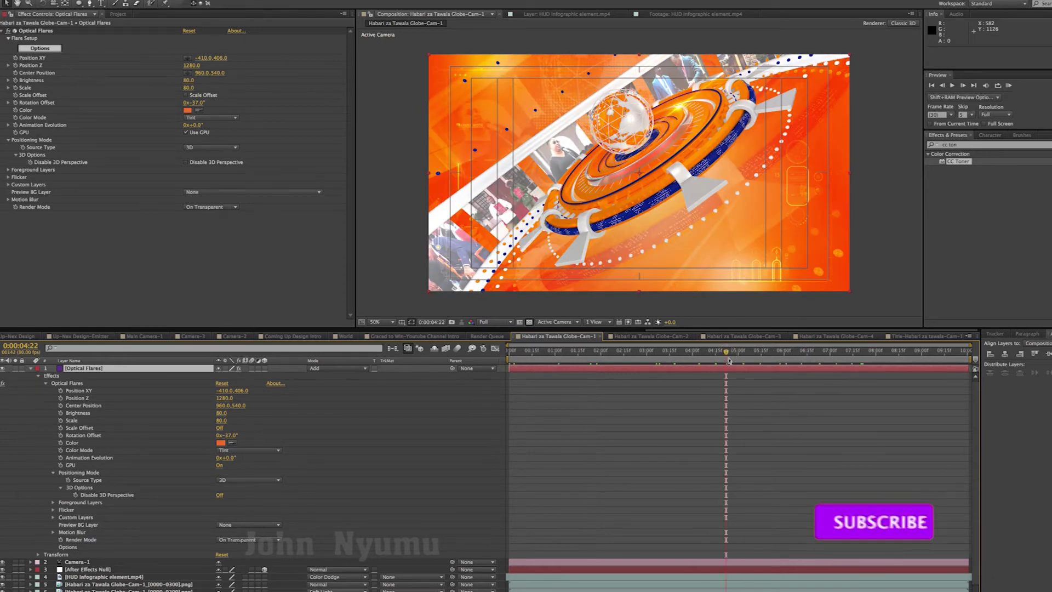
Toggle Optical Flares off and on to compare, then make the layer visible
click(8, 30)
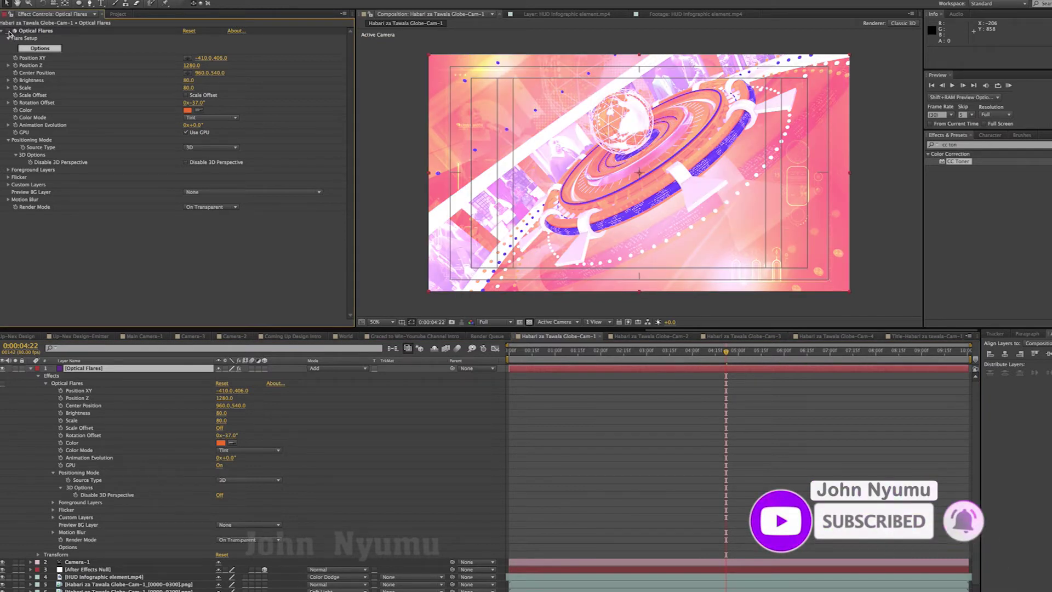
click(9, 31)
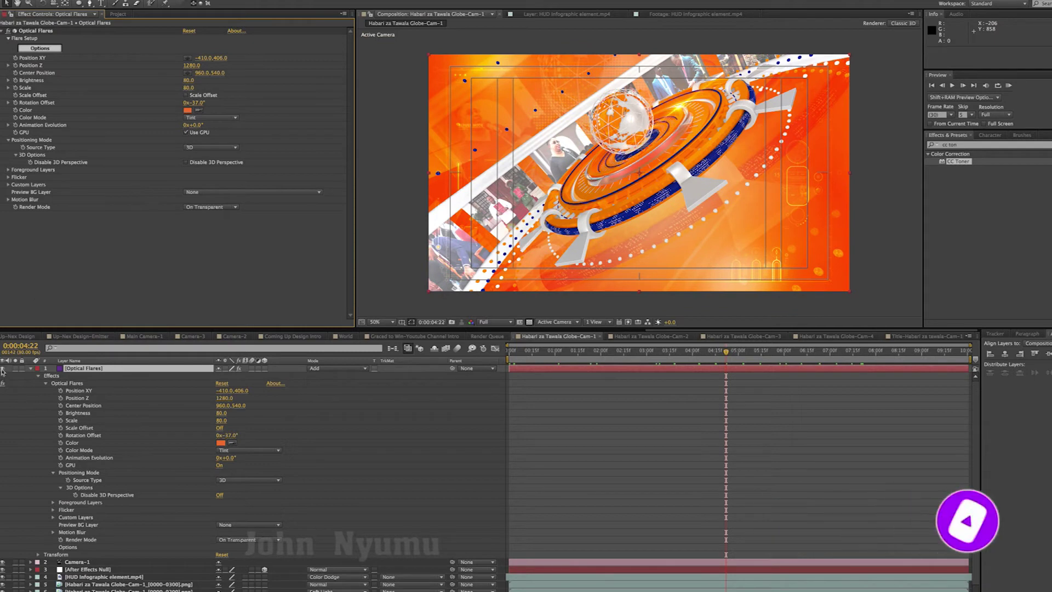
click(3, 370)
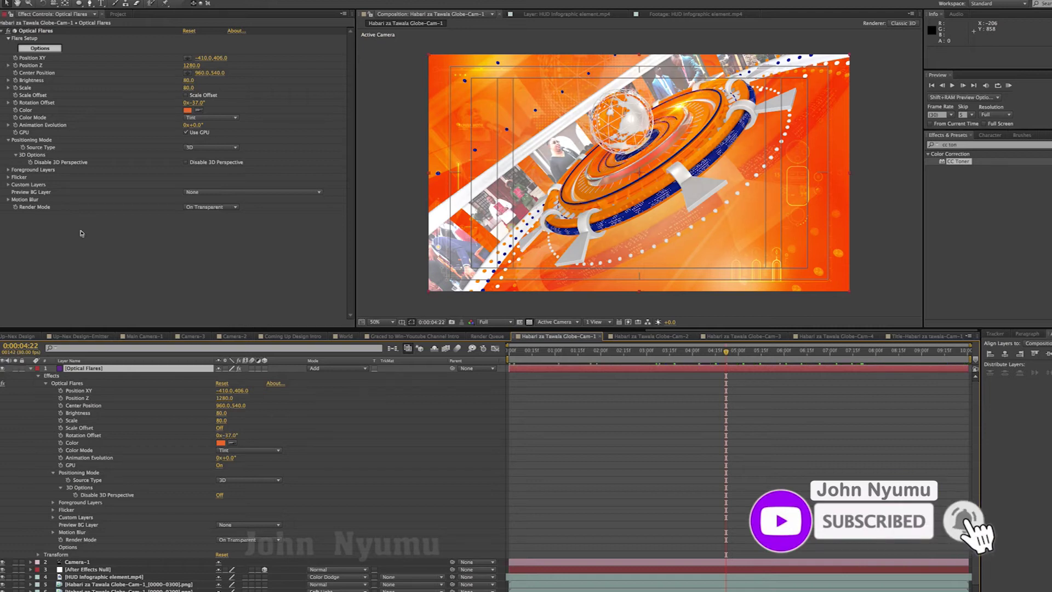
Scrub the flare to Position XY -2038, -953 and Position Z -20, then return to about 0:00:01:12
mouse_move(192, 65)
mouse_down()
mouse_move(152, 66)
mouse_move(213, 66)
mouse_move(3, 58)
mouse_move(1, 153)
mouse_up()
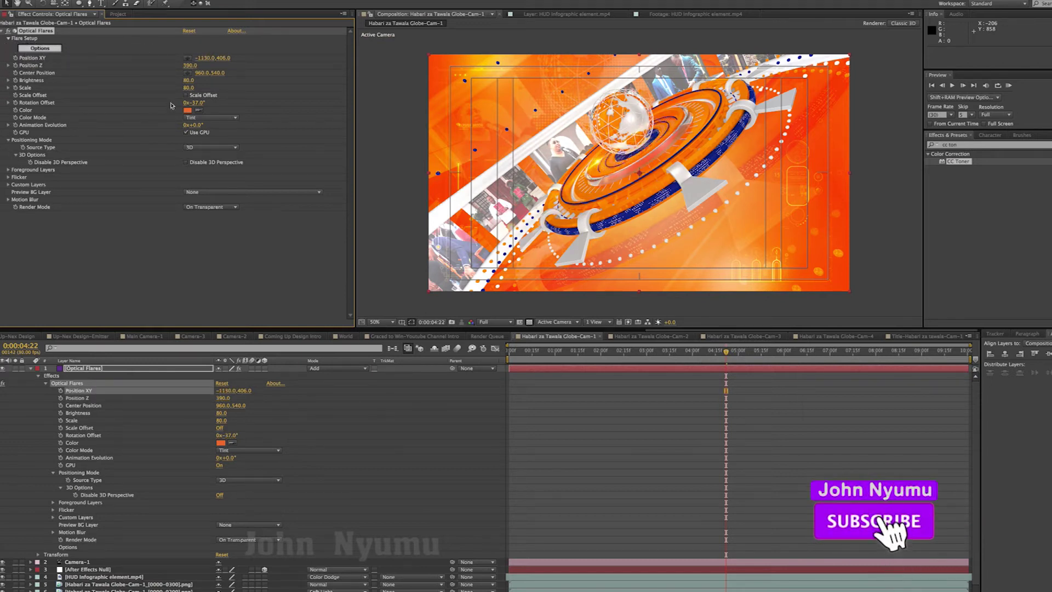
drag(229, 61, 1, 85)
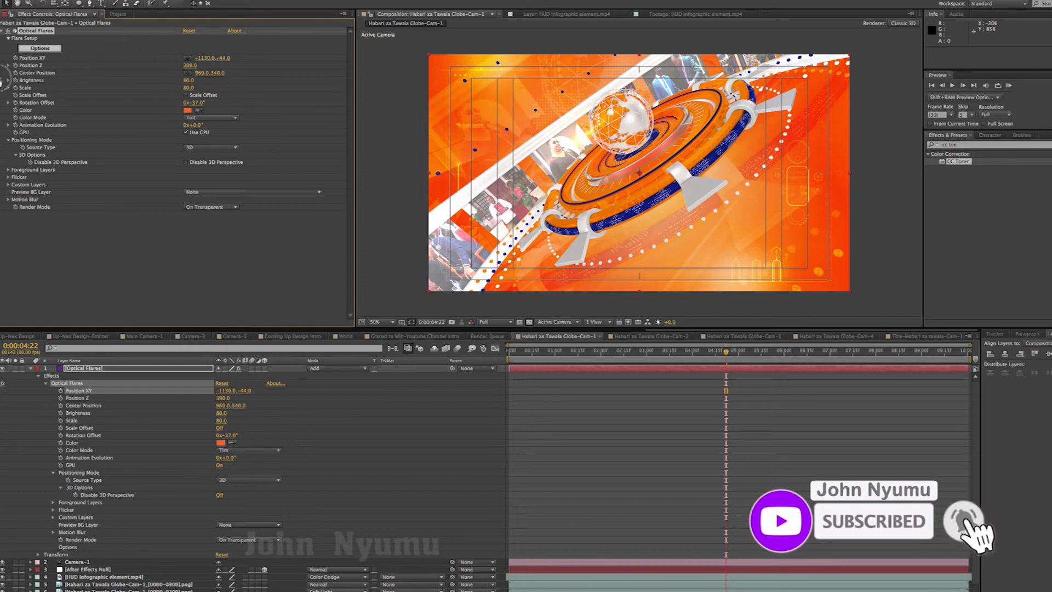
drag(224, 58, 38, 87)
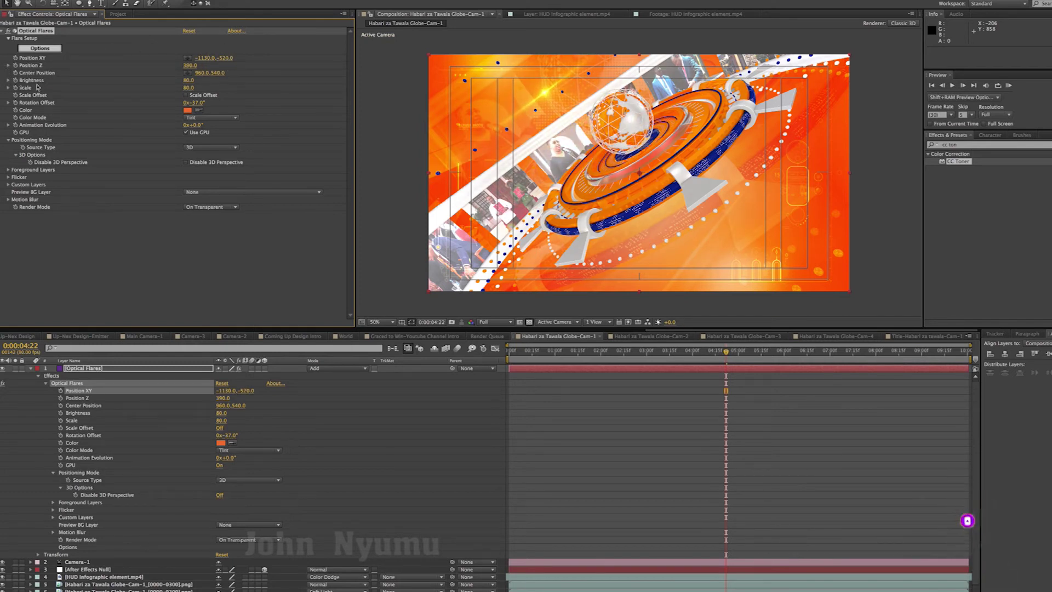
drag(219, 60, 82, 64)
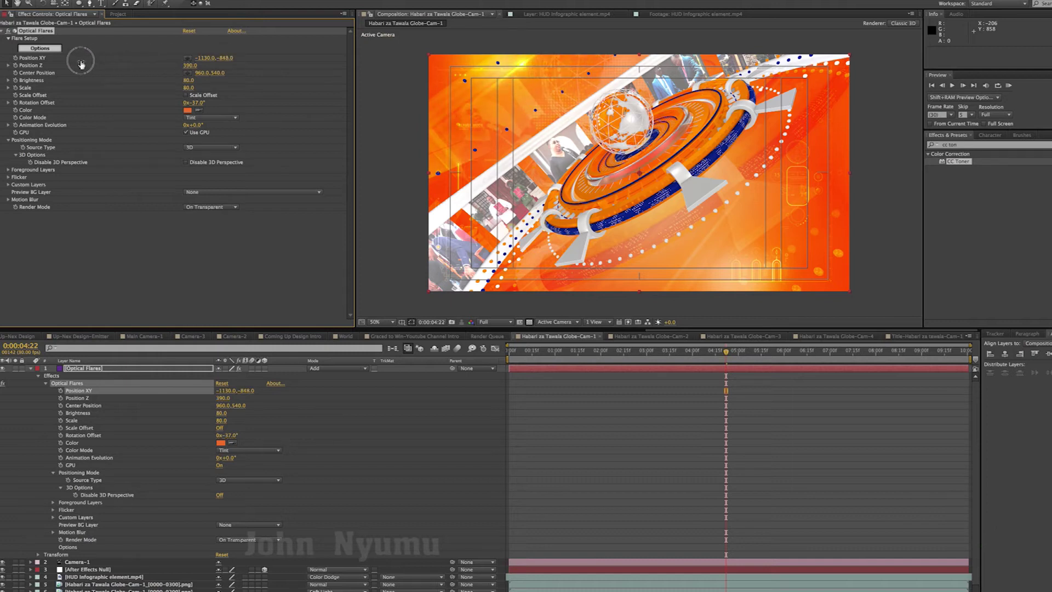
drag(204, 57, 52, 71)
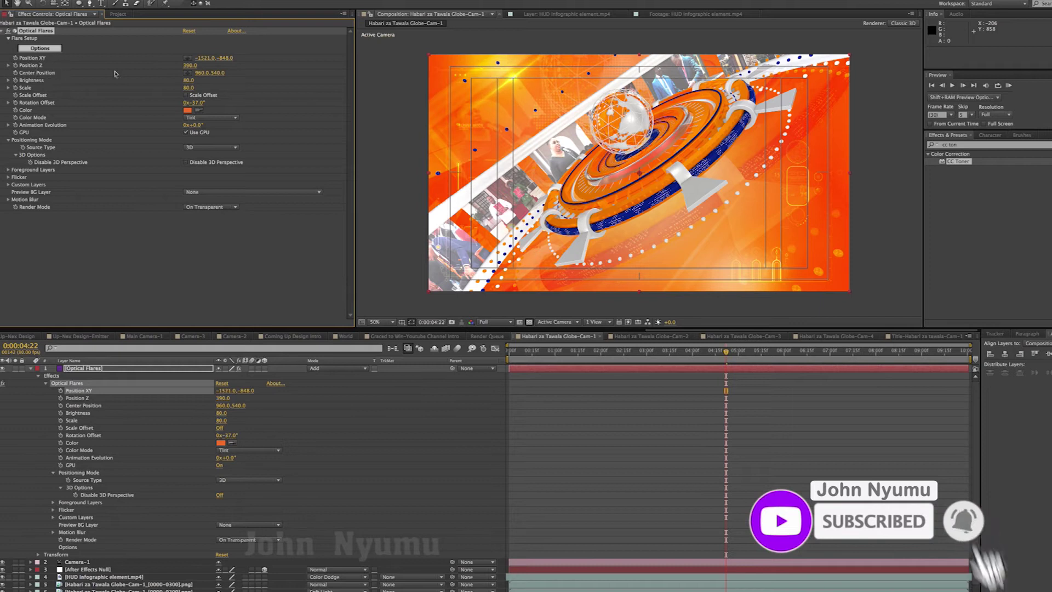
mouse_move(189, 61)
mouse_down()
mouse_move(3, 74)
mouse_move(2, 84)
mouse_up()
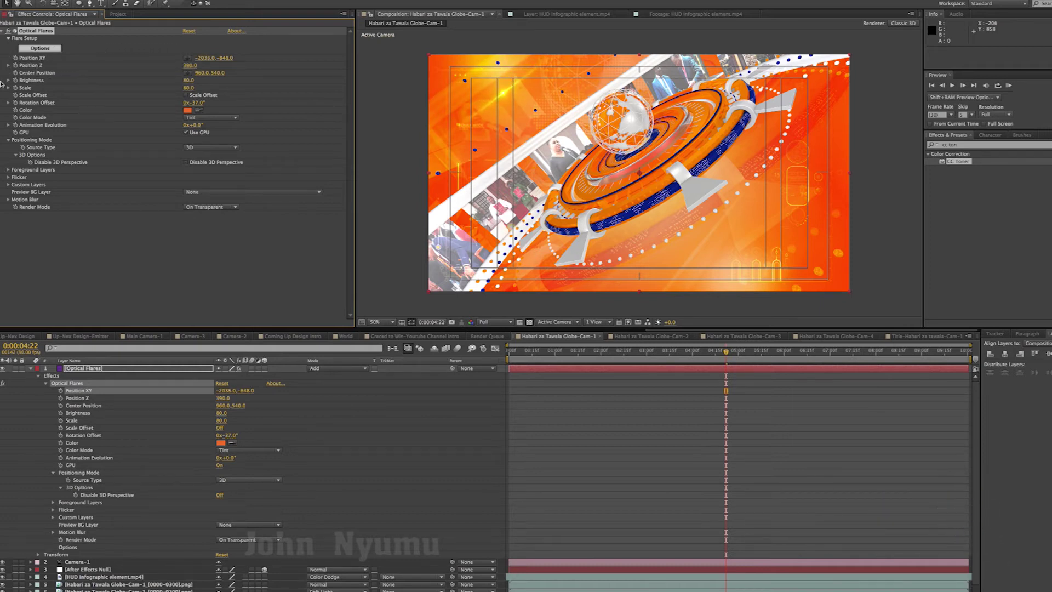
drag(229, 61, 181, 61)
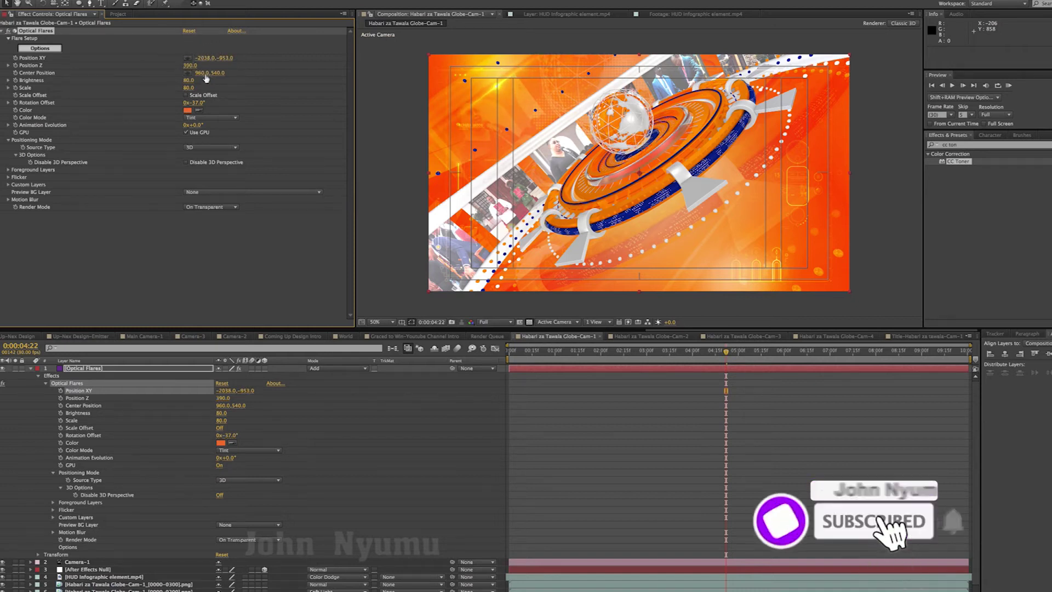
mouse_move(187, 65)
mouse_down()
mouse_move(199, 66)
mouse_move(176, 70)
mouse_up()
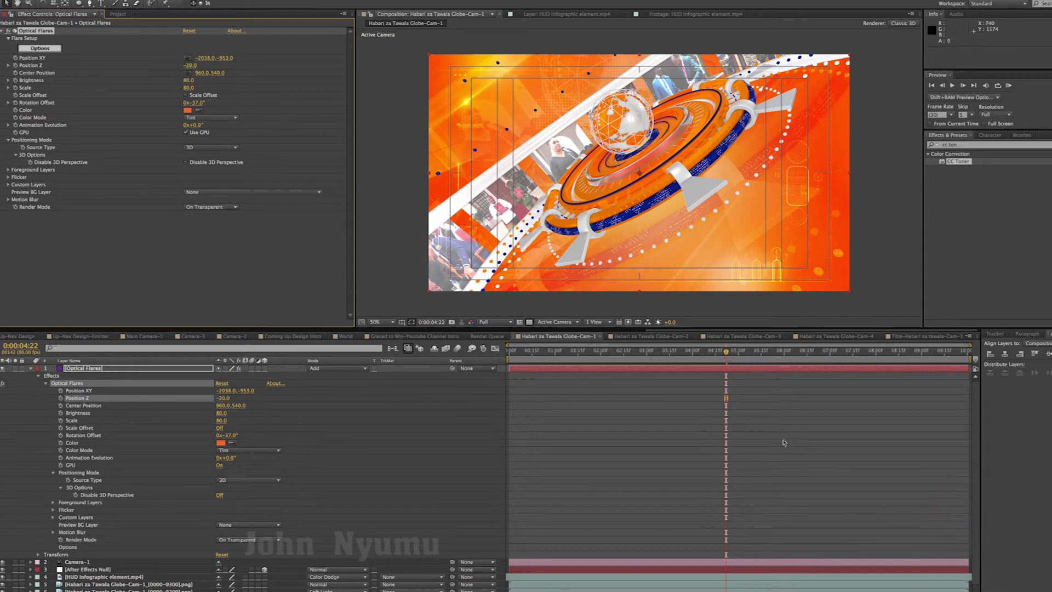
drag(712, 355, 527, 358)
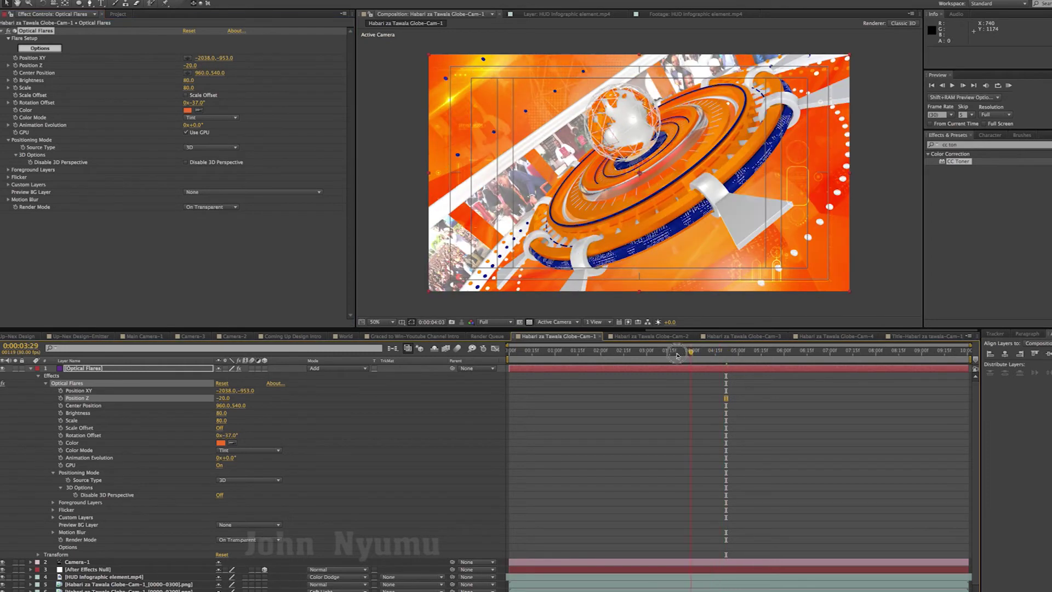
Collapse the Optical Flares properties and run a full numpad-0 preview of the comp from its start
key(Home)
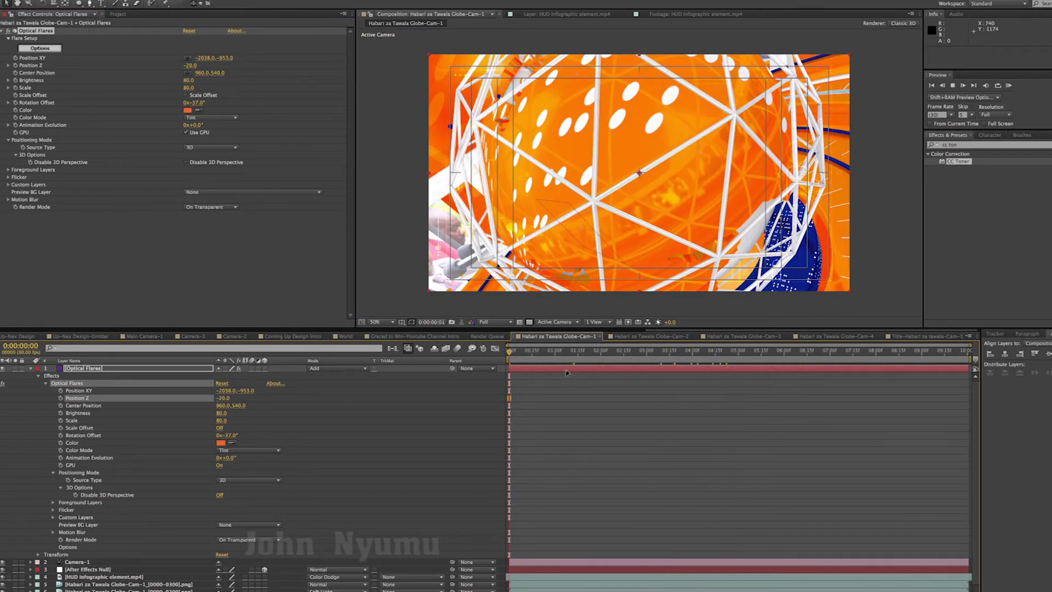
key(space)
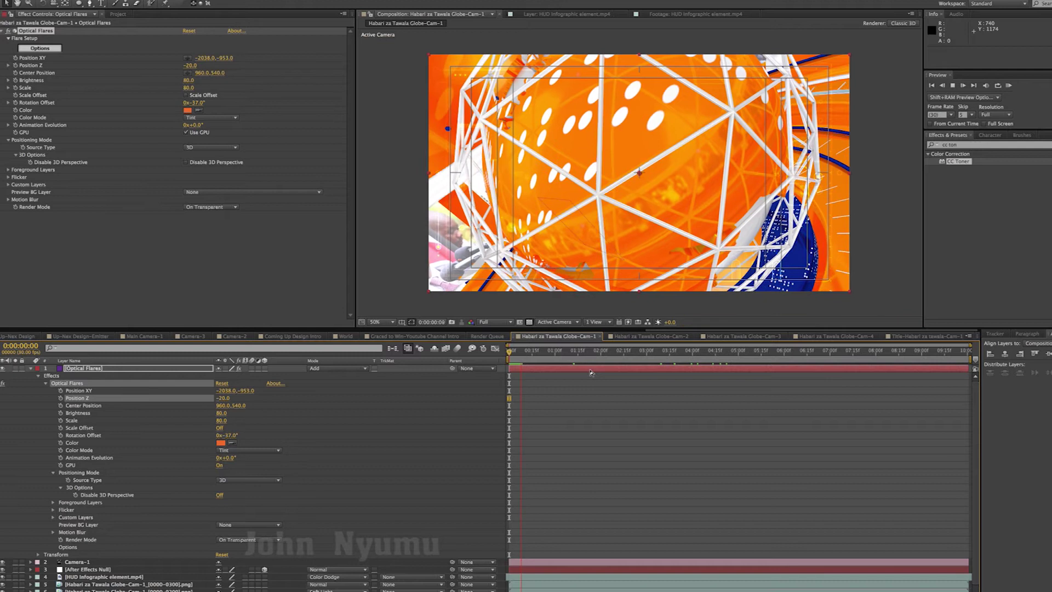
click(38, 378)
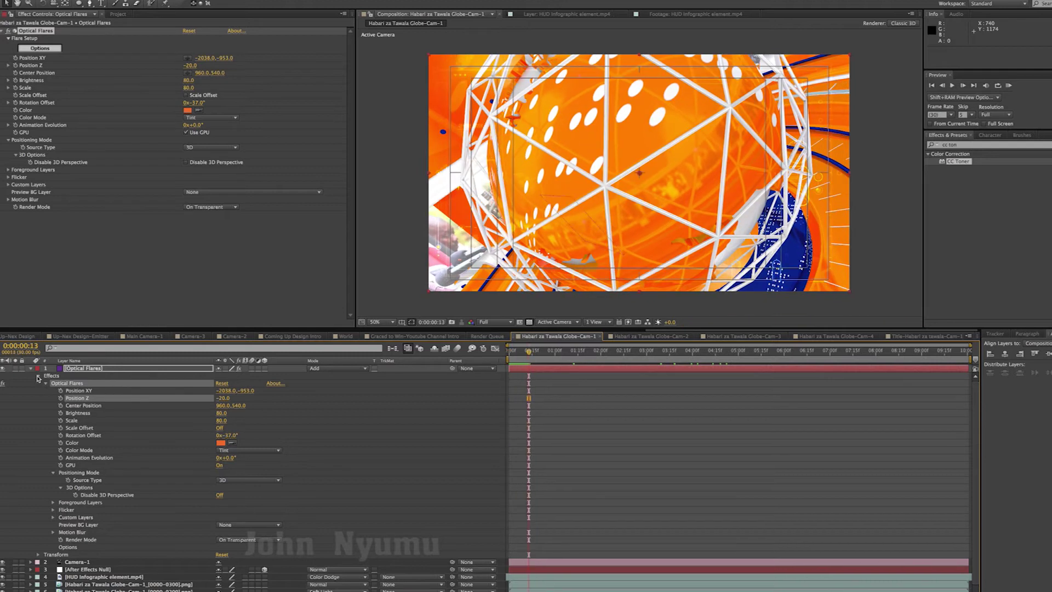
click(37, 376)
key(space)
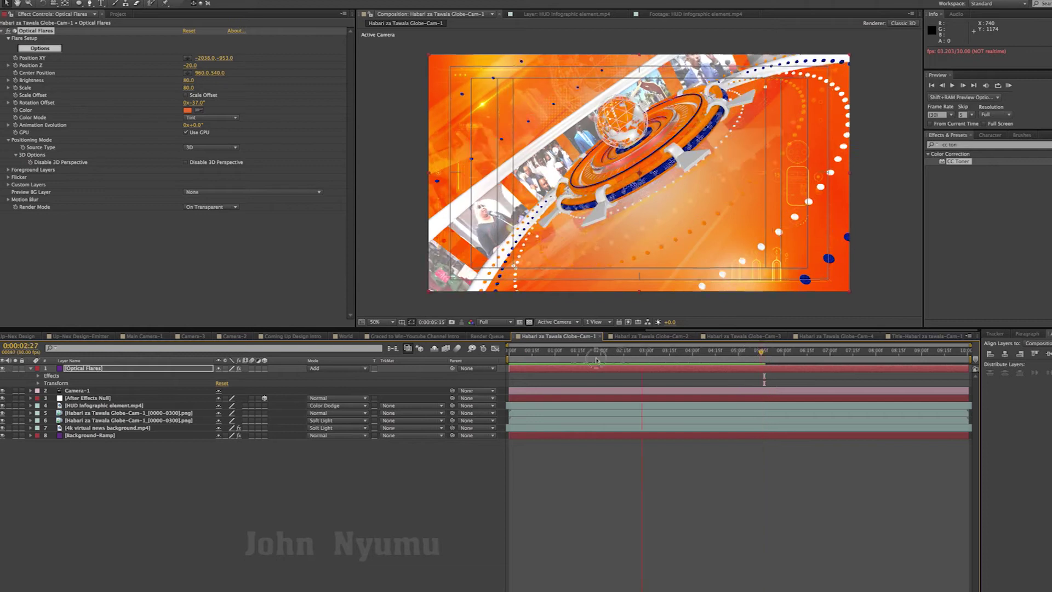
key(Home)
key(KP_0)
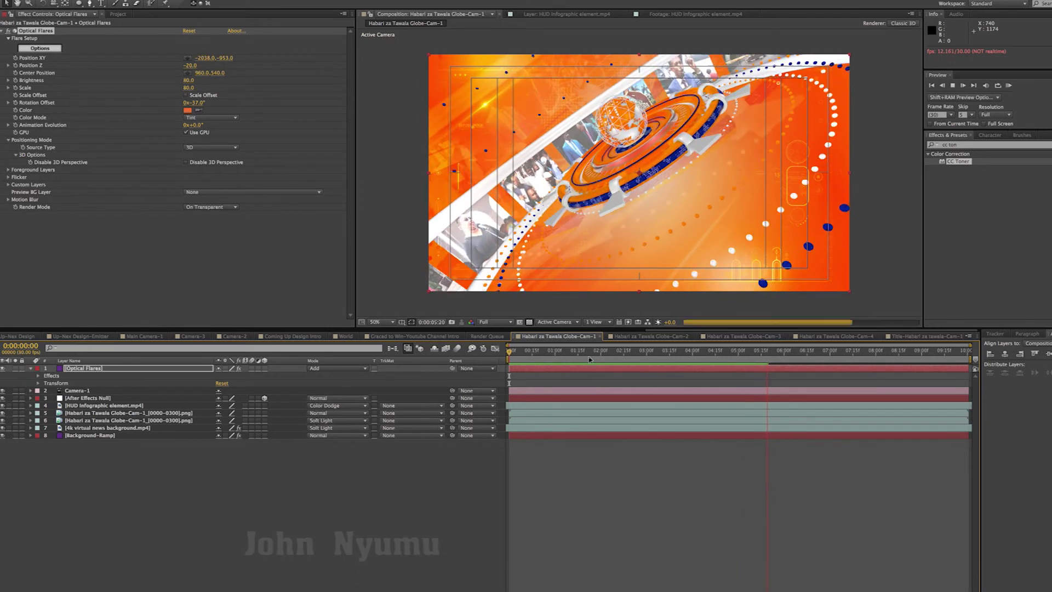
key(space)
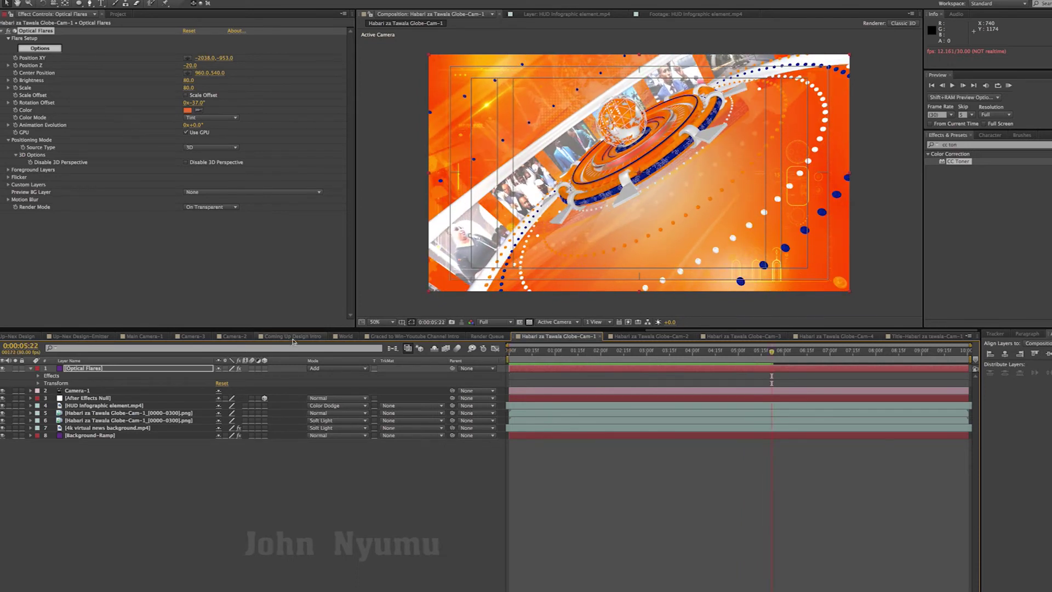
In Camera-2, copy the Color Correction, Vibrance, Camera Blur and Depth-2 layers
click(286, 340)
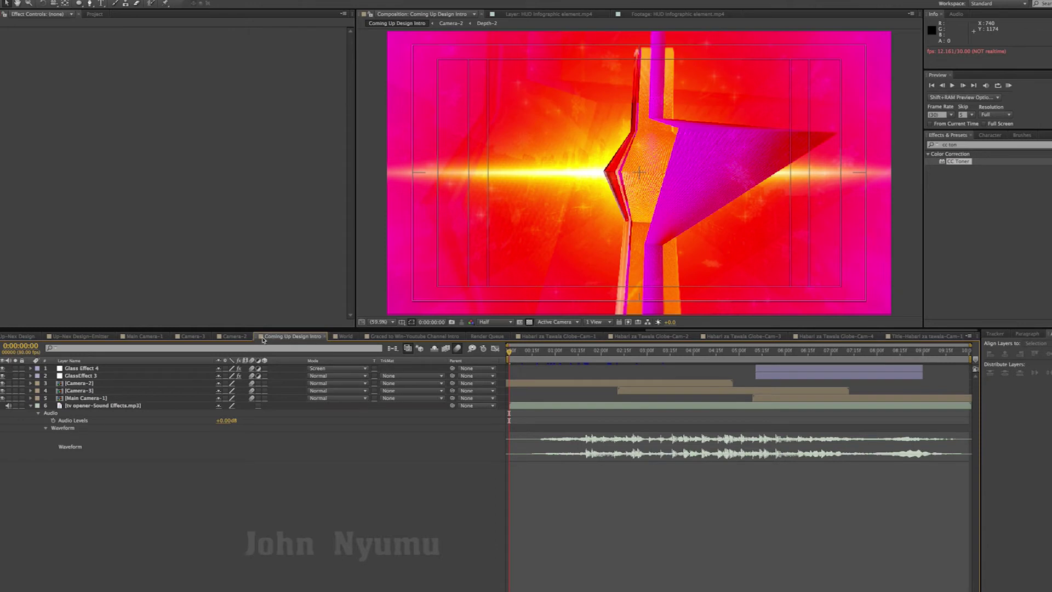
click(234, 337)
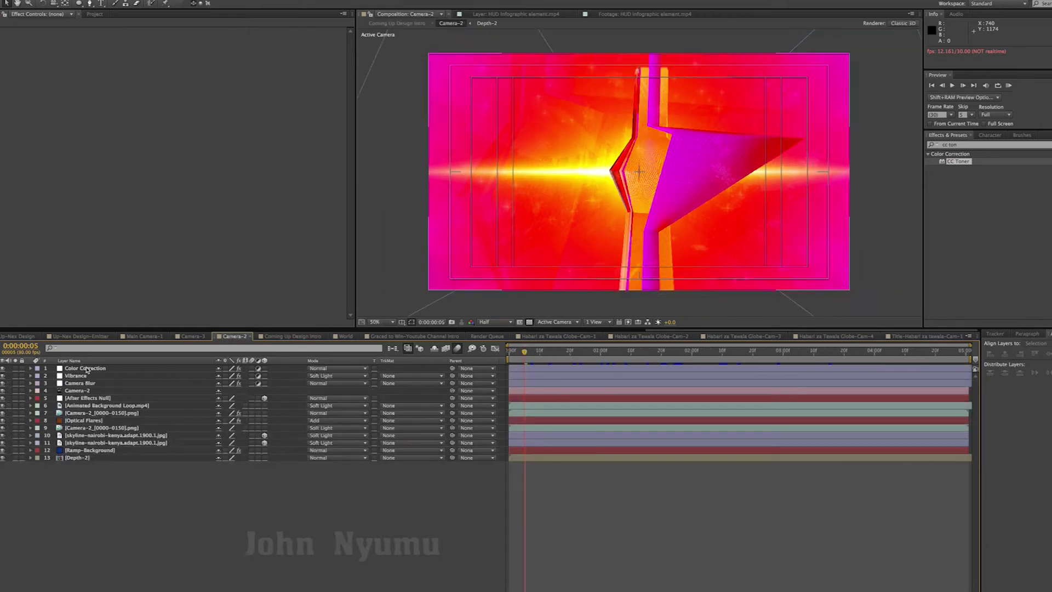
click(87, 369)
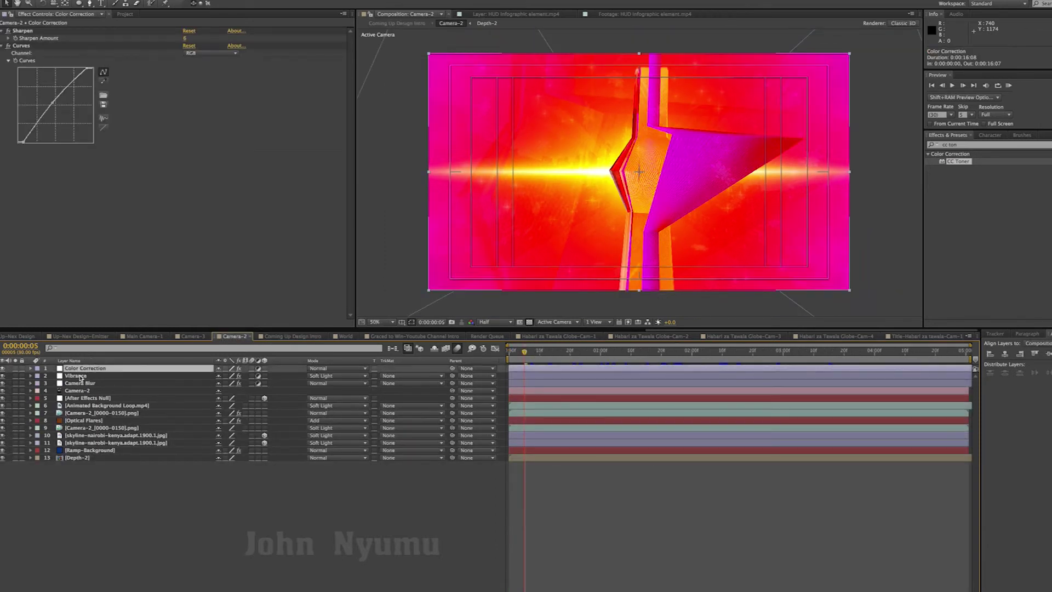
shift+click(79, 377)
shift+click(82, 384)
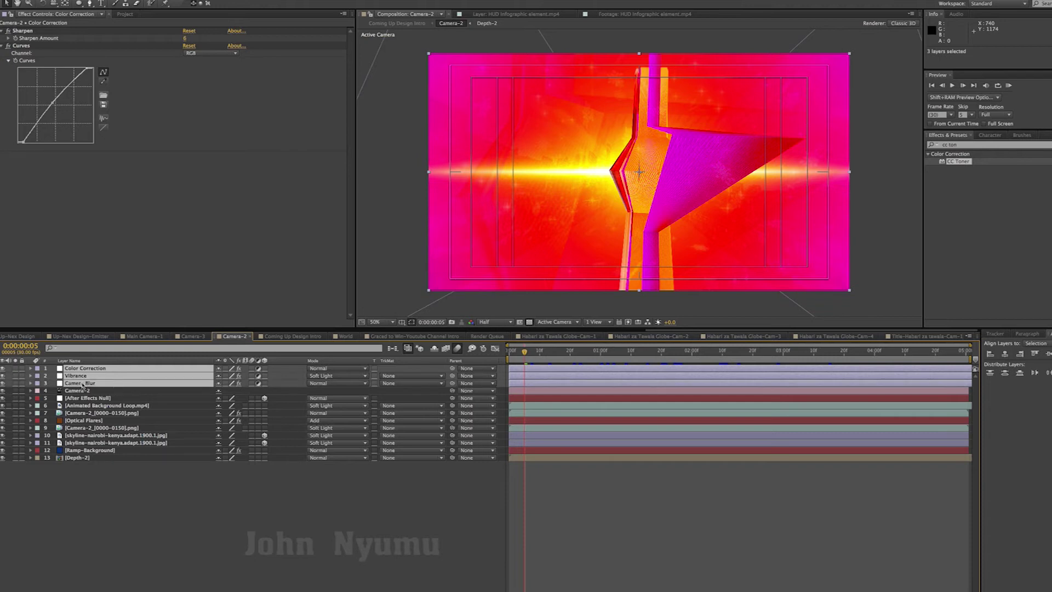
ctrl+click(74, 458)
key(ctrl+c)
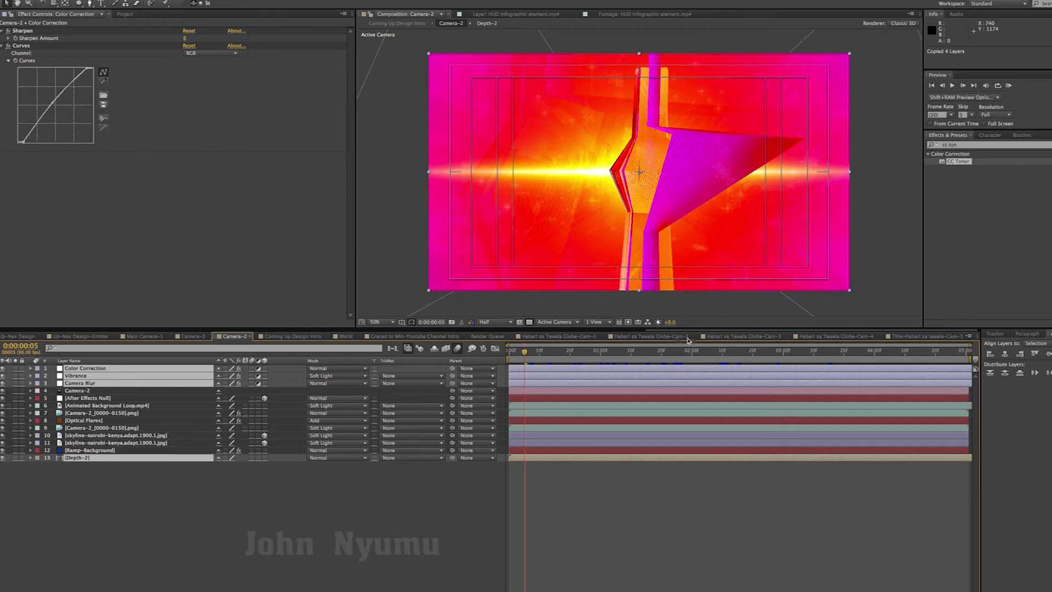
Paste the layers at the first frame of Globe-Cam-1 and move Depth-2 to the bottom of the stack
click(559, 336)
key(Home)
key(ctrl+v)
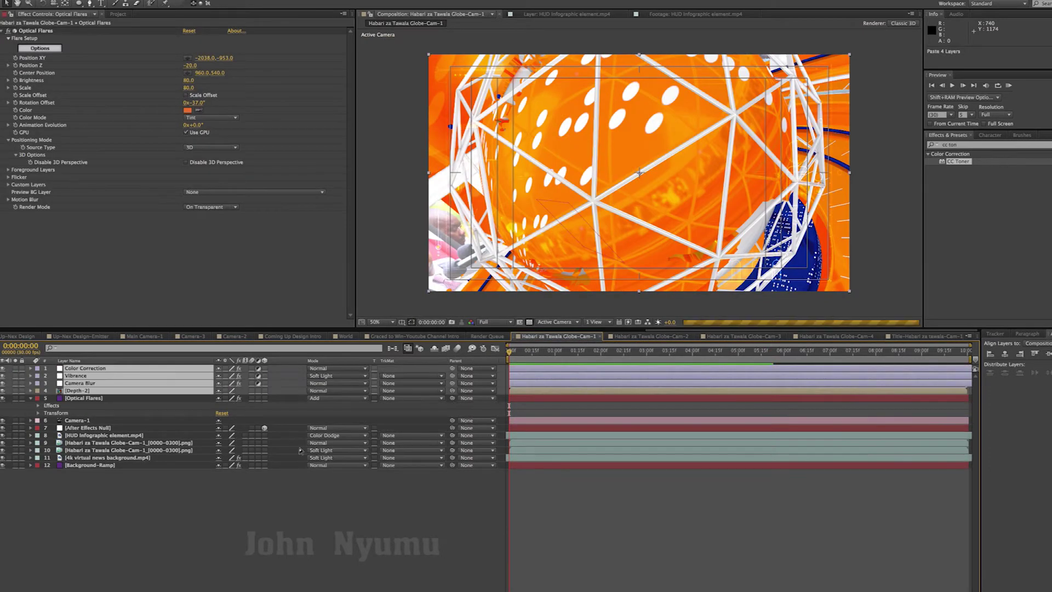
click(72, 391)
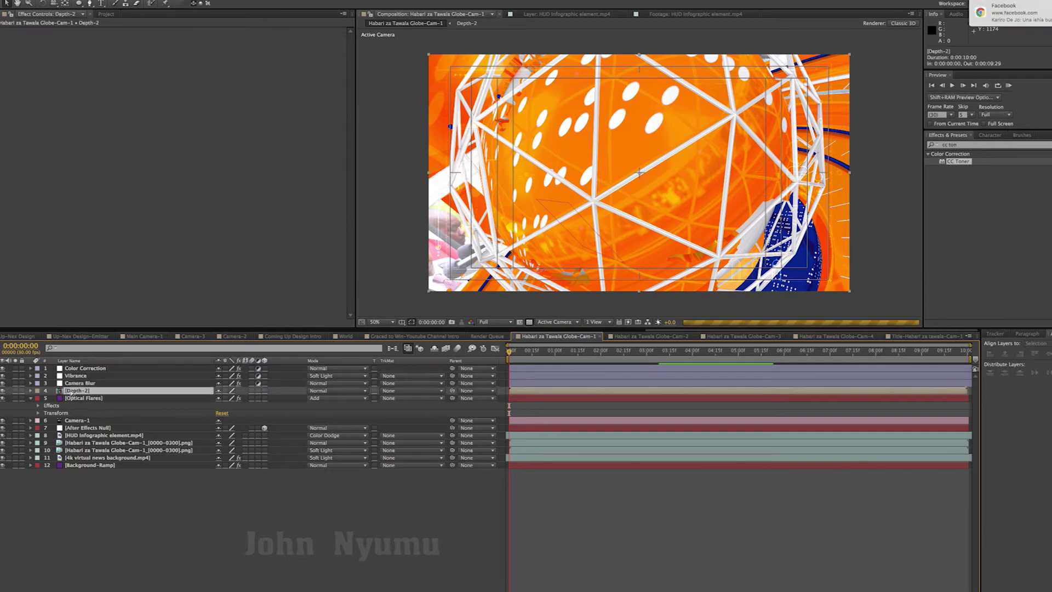
drag(71, 392, 89, 507)
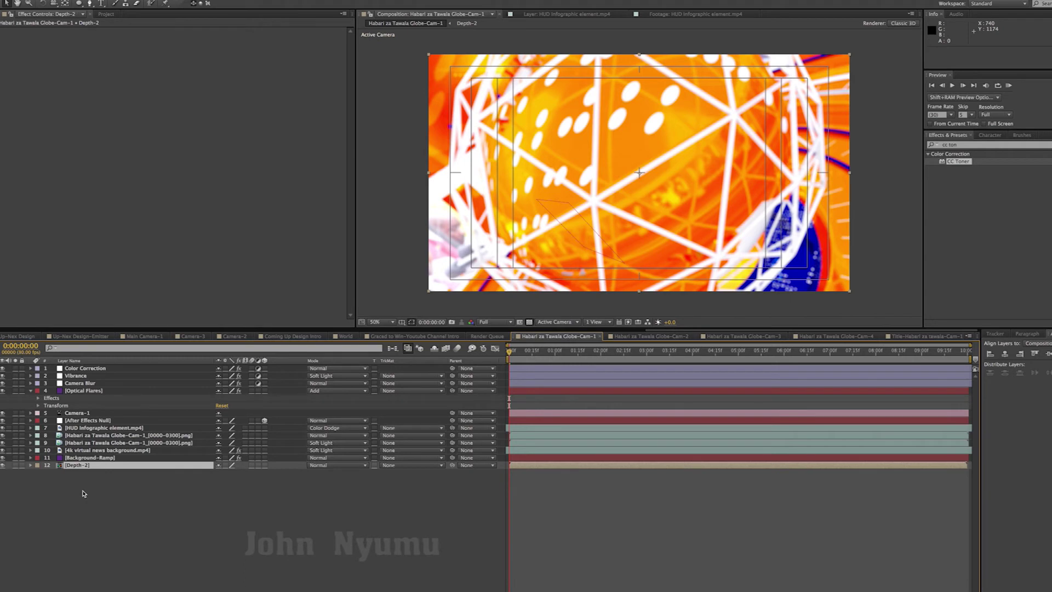
Inspect the Black Solid masks inside the Depth-2 precomp, then return to Habari za Tawala Globe-Cam-1
double_click(59, 466)
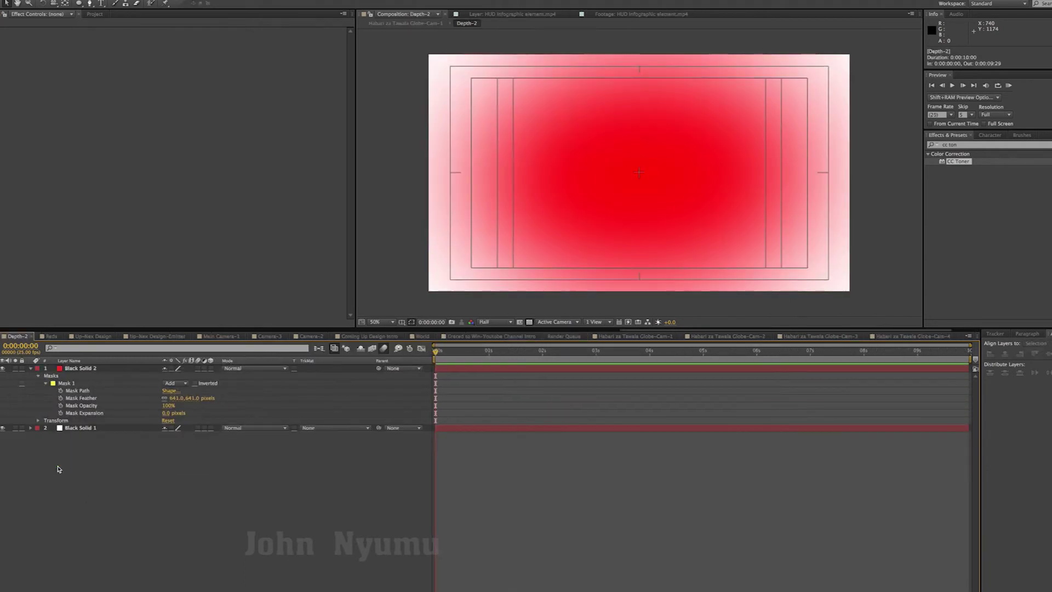
click(546, 370)
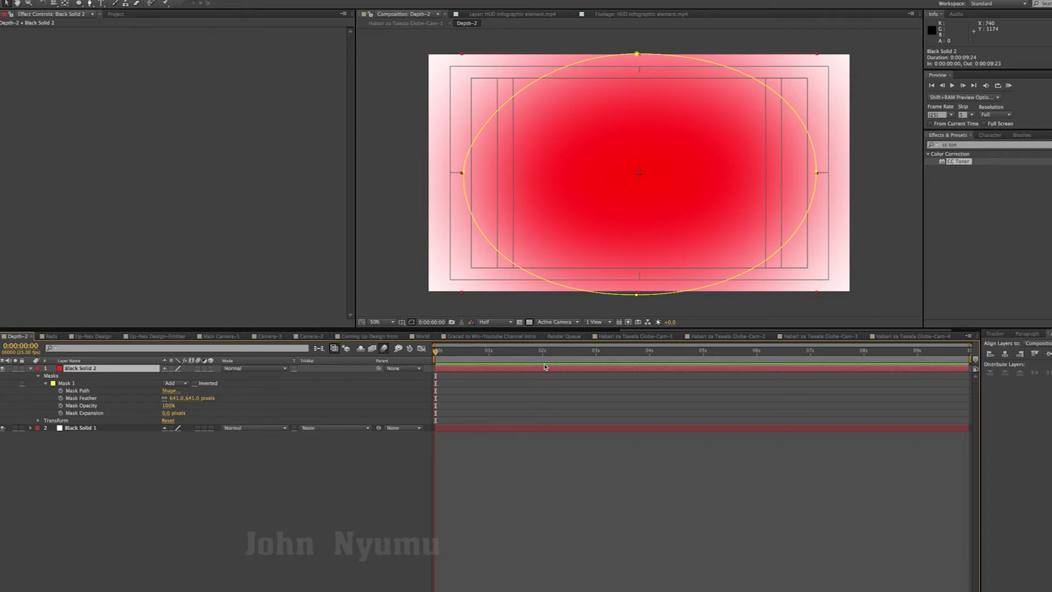
click(533, 428)
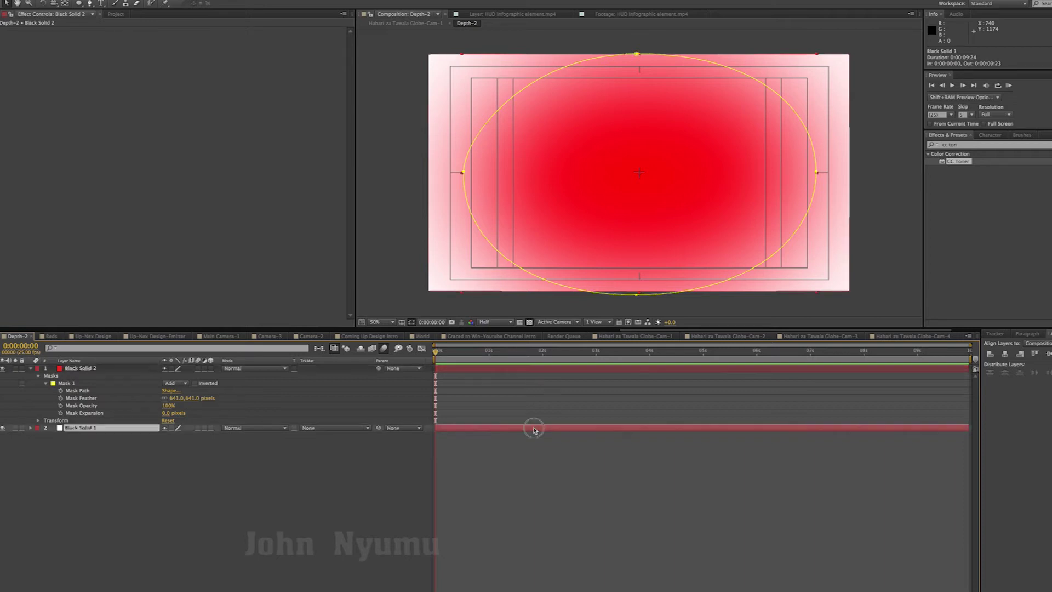
click(533, 372)
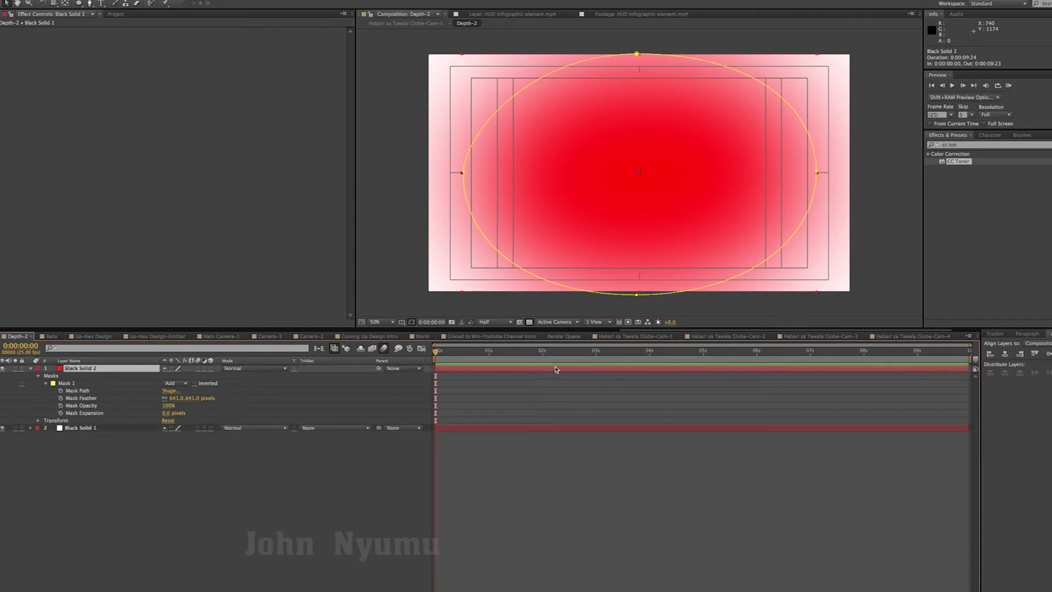
click(638, 336)
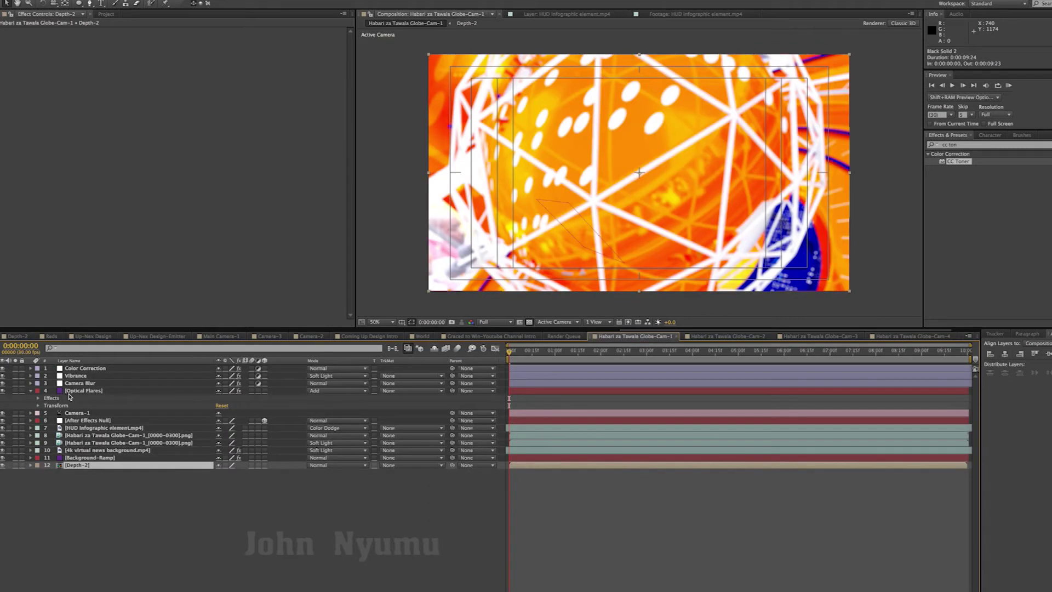
Set the Camera Blur layer's Camera Lens Blur map to layer 12 Depth-2
click(74, 383)
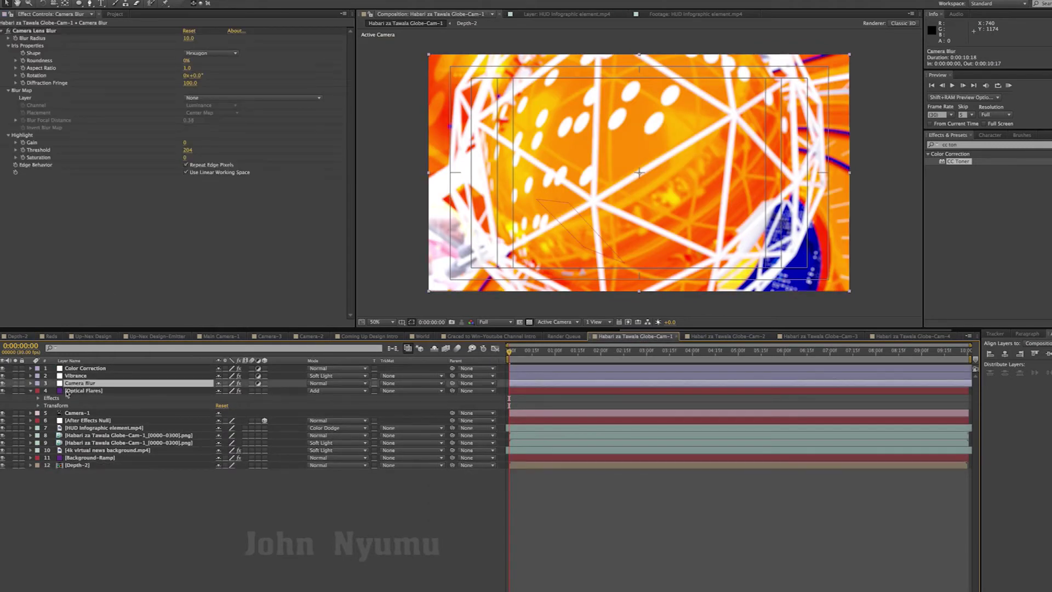
click(213, 98)
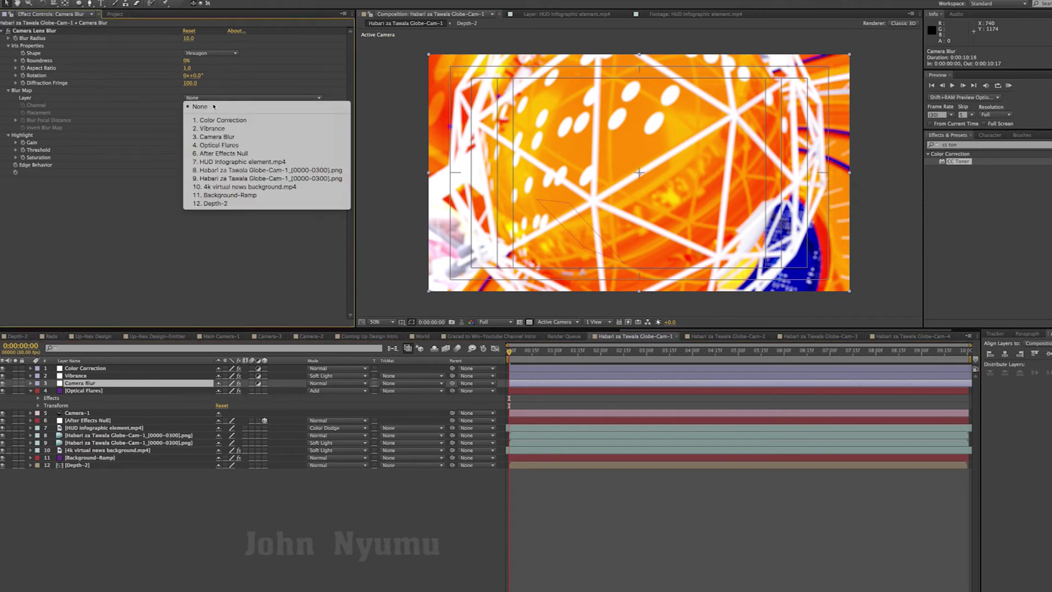
click(219, 203)
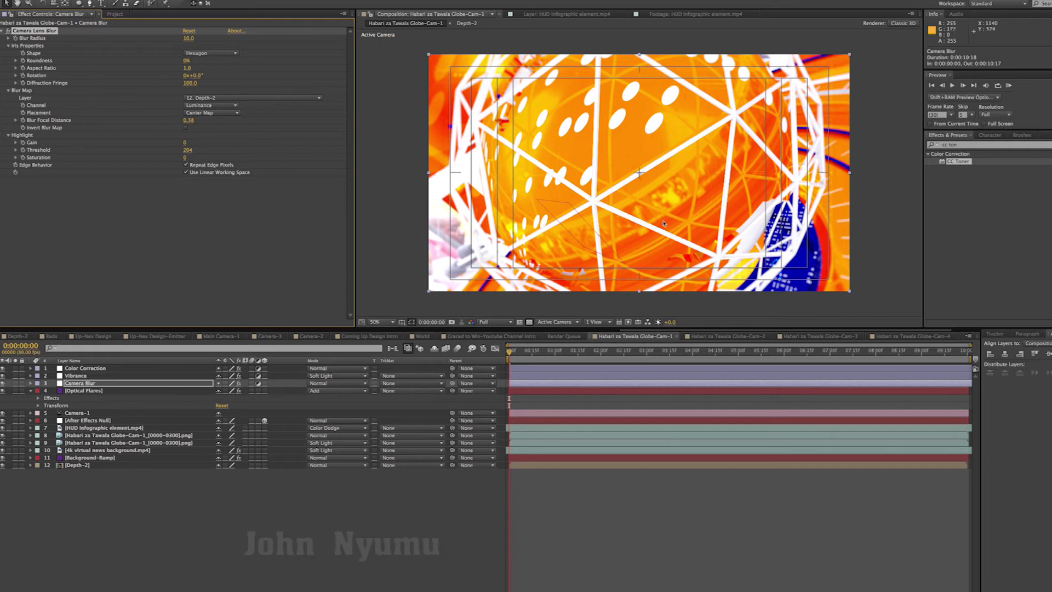
Switch the preview resolution to Half and move the time to 0:00:00:13
click(496, 322)
click(496, 352)
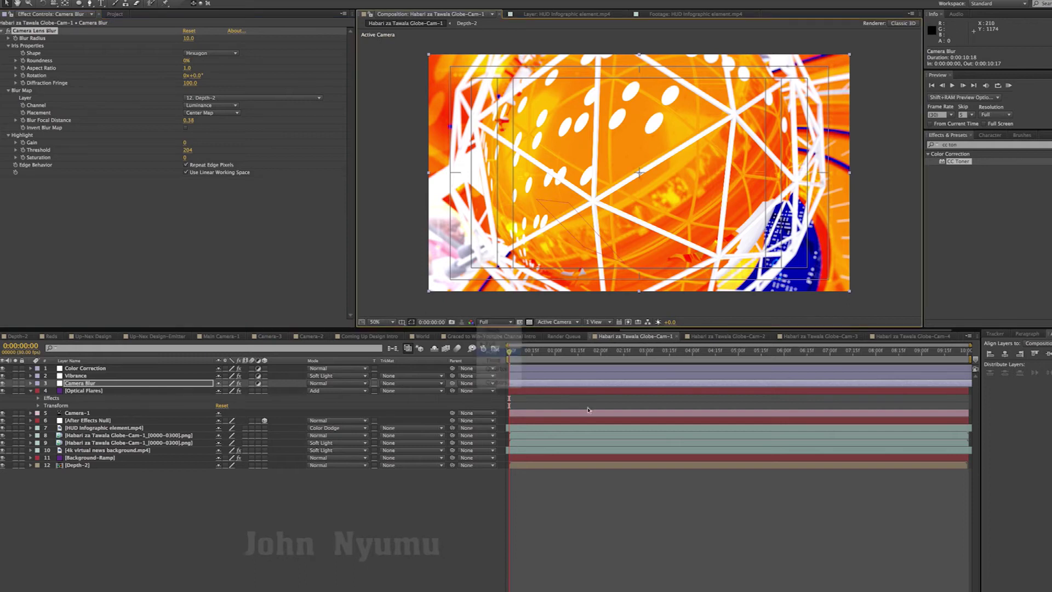
click(593, 402)
drag(511, 354, 575, 353)
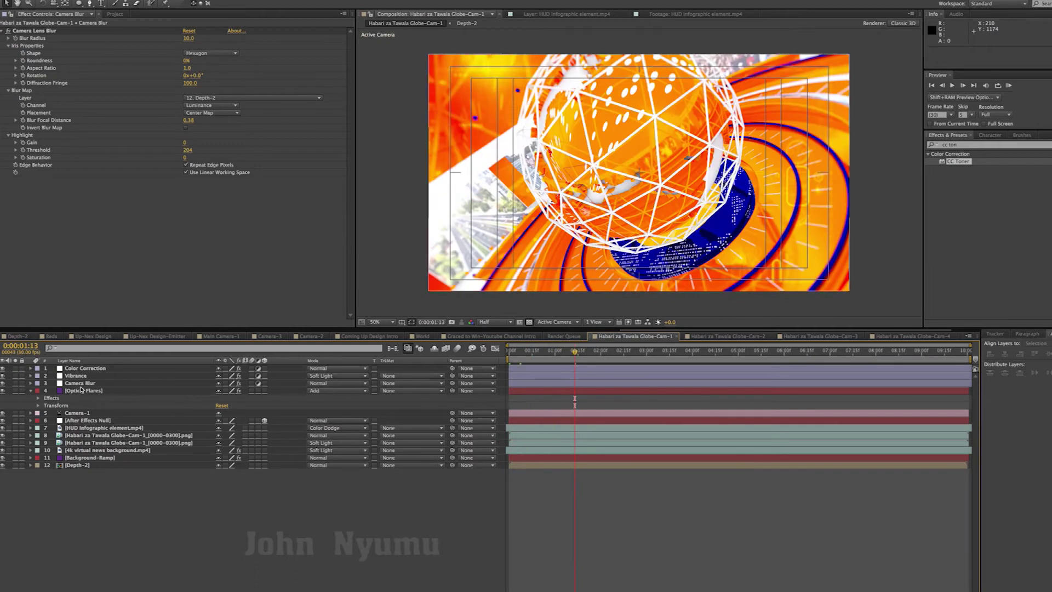
Toggle the Camera Blur layer's visibility to compare the image with and without the blur
click(82, 384)
click(3, 383)
click(3, 383)
click(2, 383)
click(3, 383)
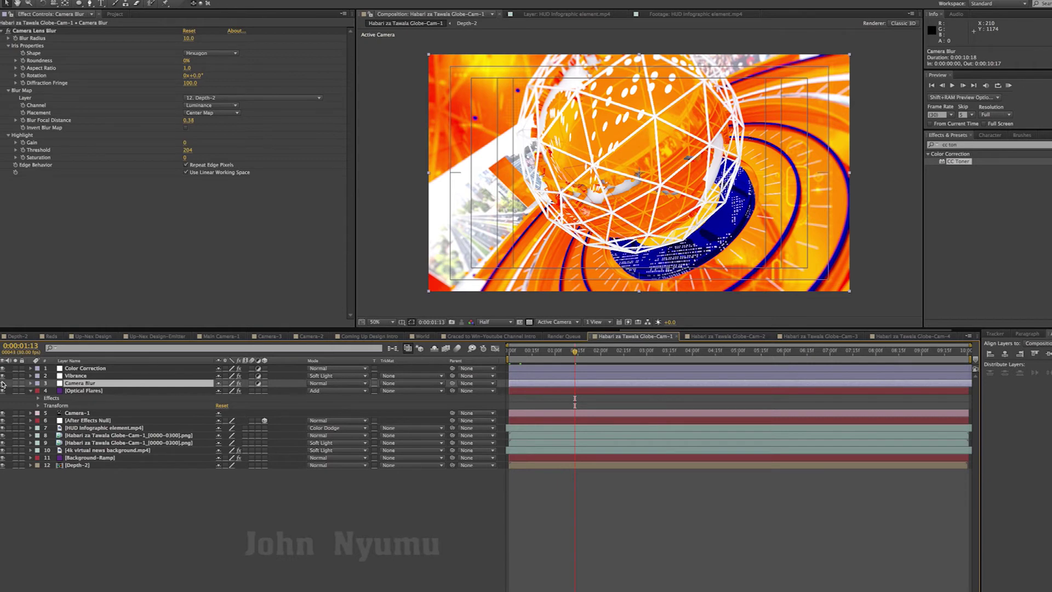
click(3, 383)
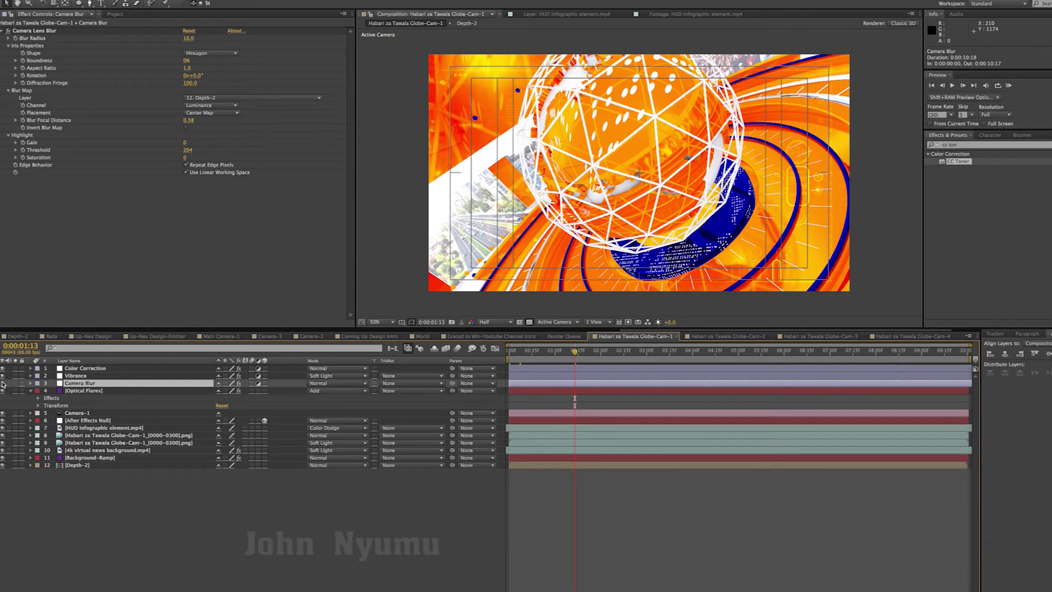
click(3, 383)
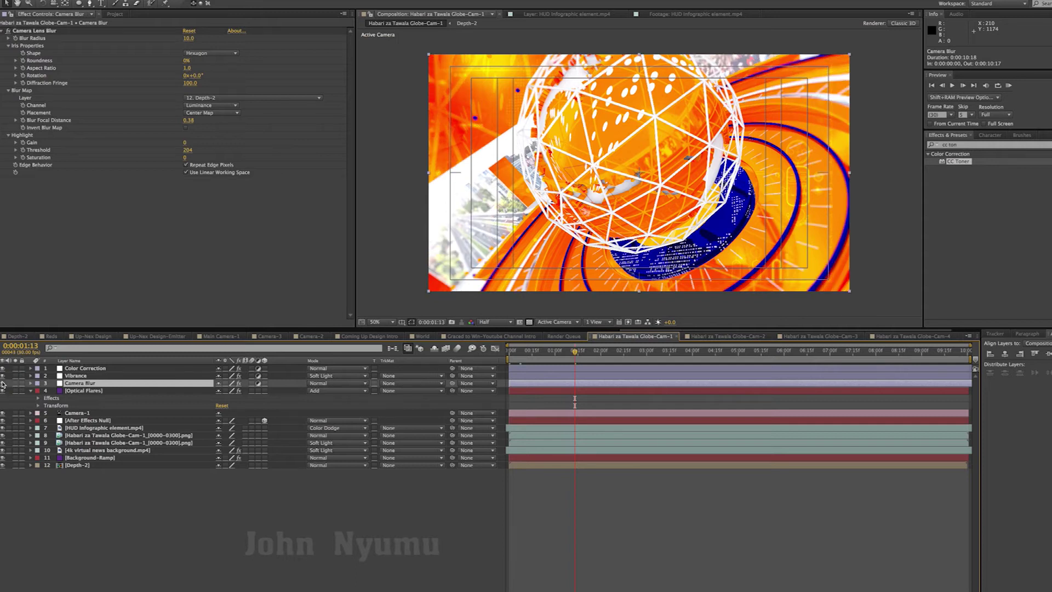
Lower the Camera Lens Blur radius from 10 to 5, then down to 2
click(188, 38)
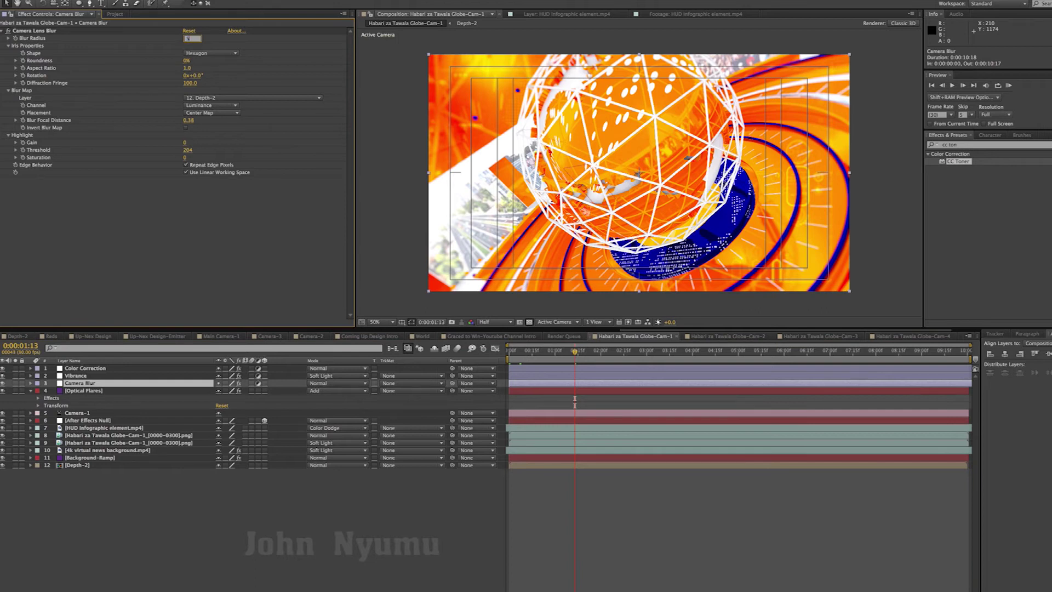
key(Return)
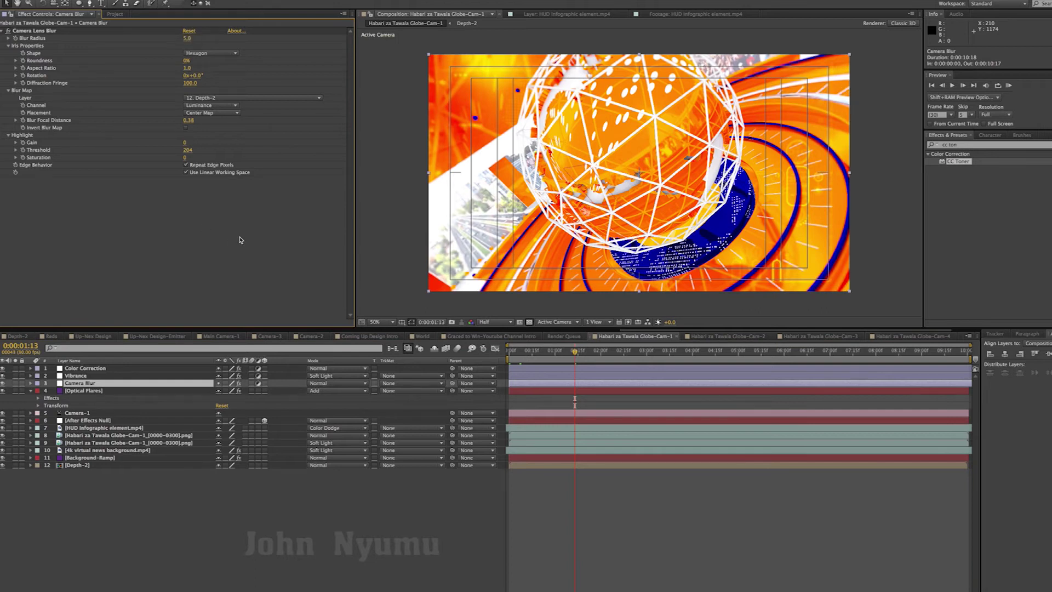
click(188, 38)
text(2)
key(Return)
click(4, 384)
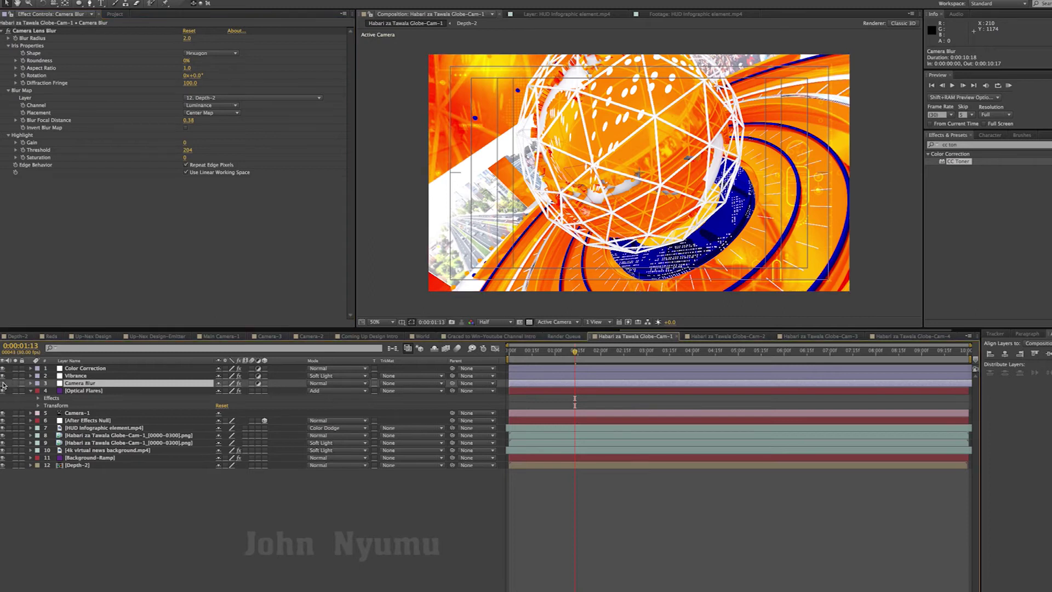
click(3, 379)
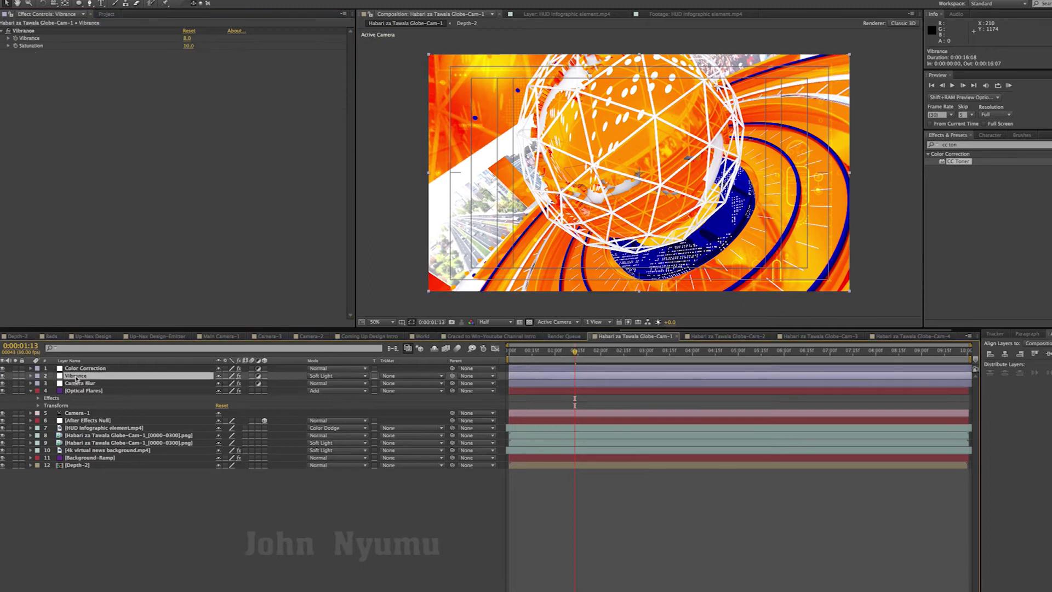
click(3, 375)
click(3, 376)
click(3, 376)
click(3, 376)
click(76, 368)
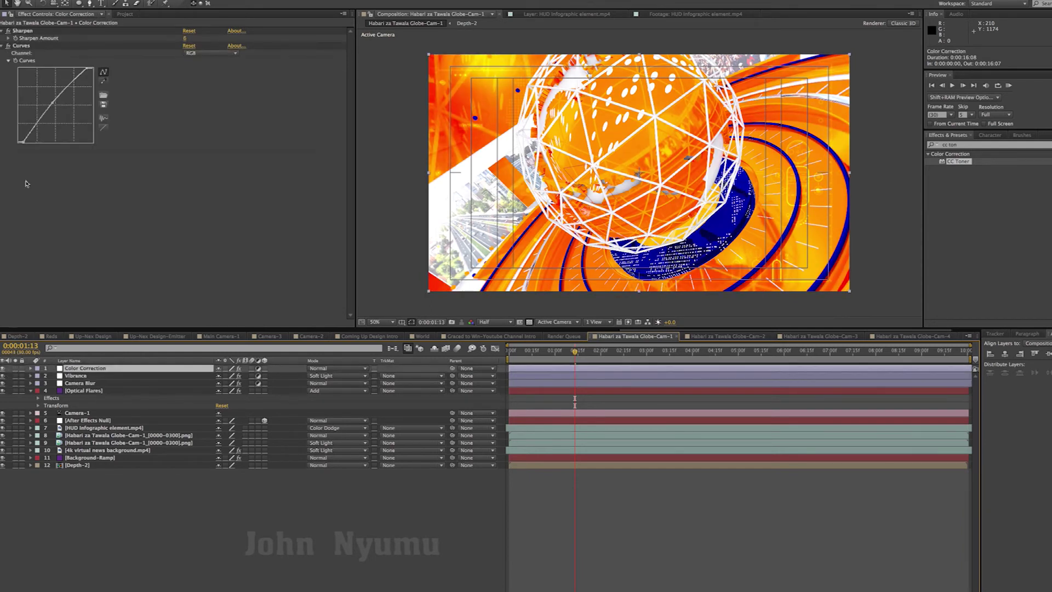
drag(22, 141, 19, 142)
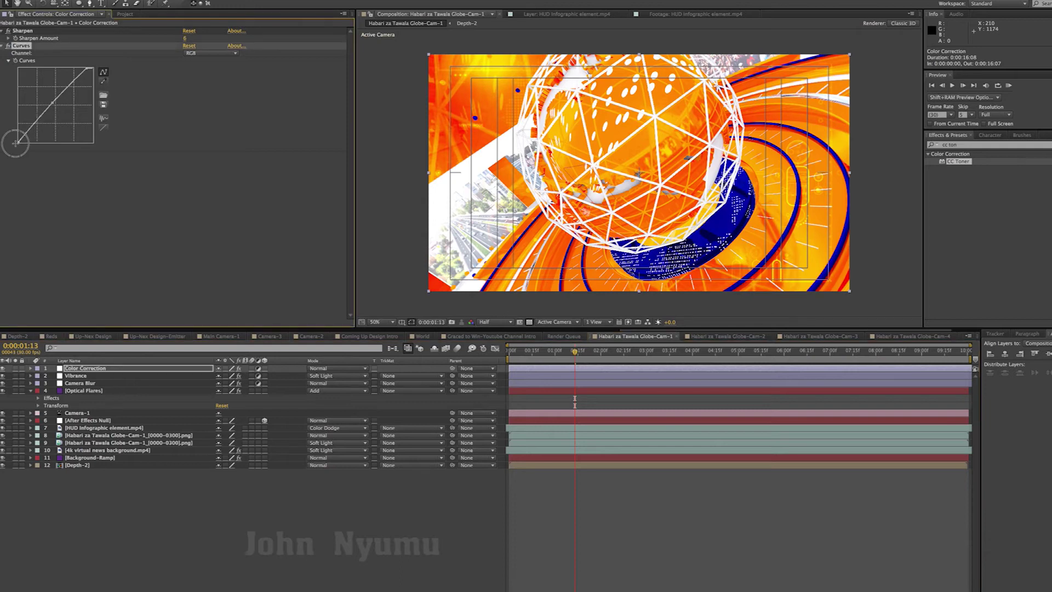
click(95, 67)
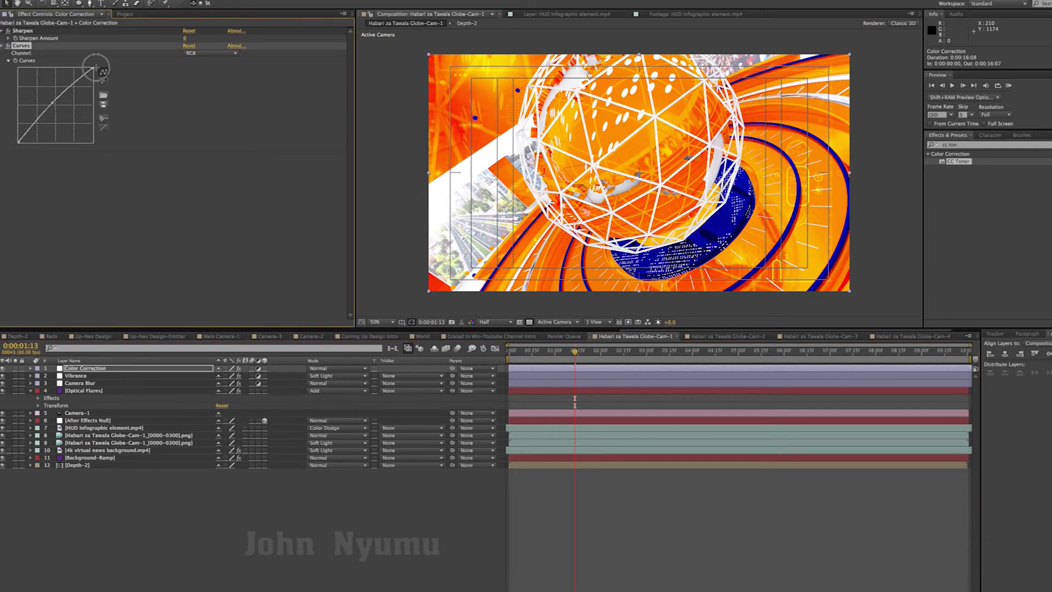
click(8, 46)
click(8, 46)
click(15, 31)
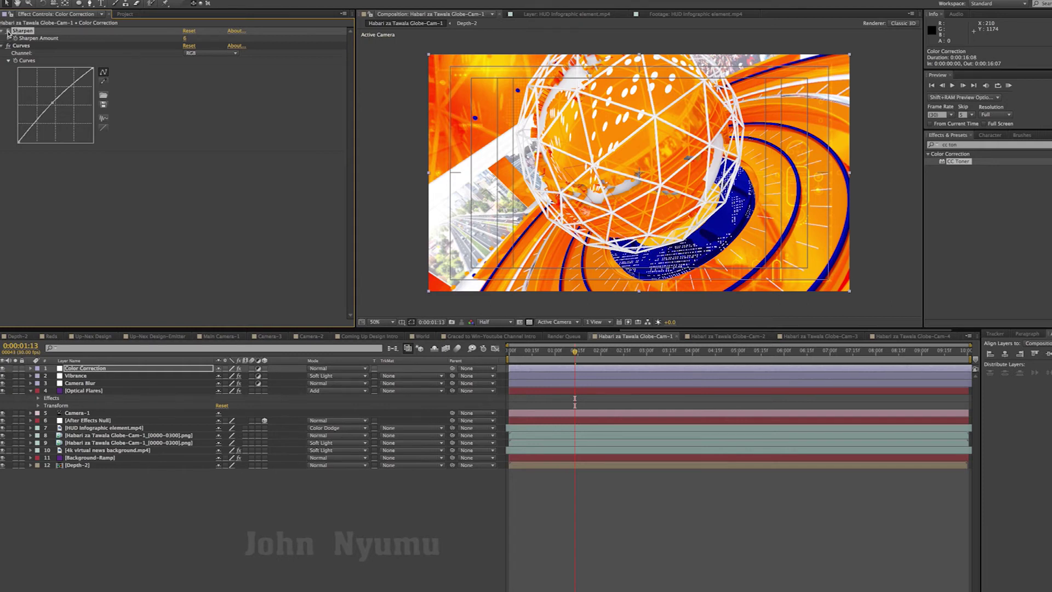
click(3, 368)
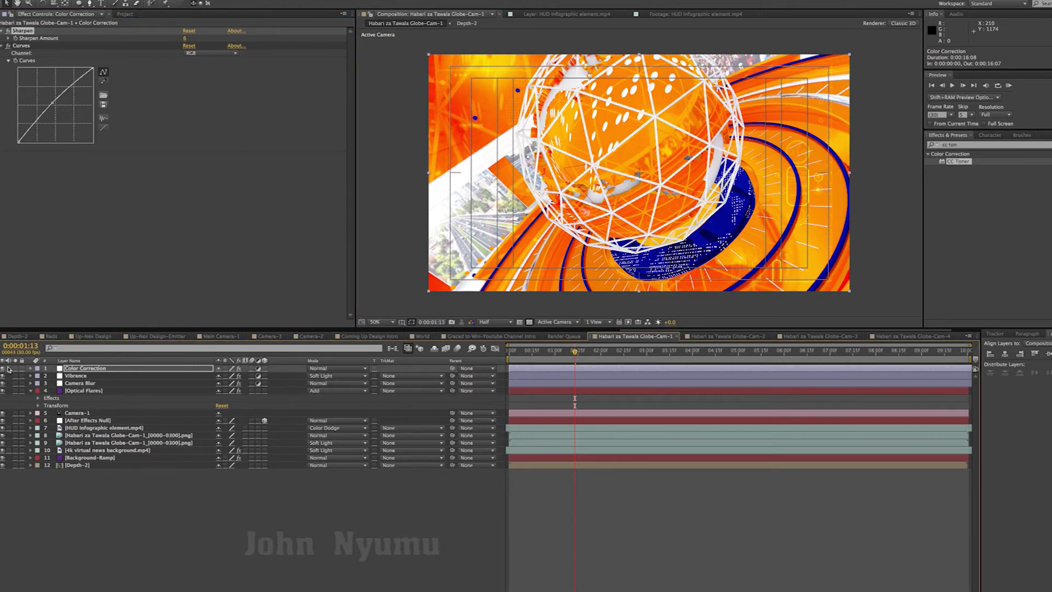
click(572, 351)
Scrub the opening seconds, return to the first frame, and play a Numpad 0 preview
click(523, 352)
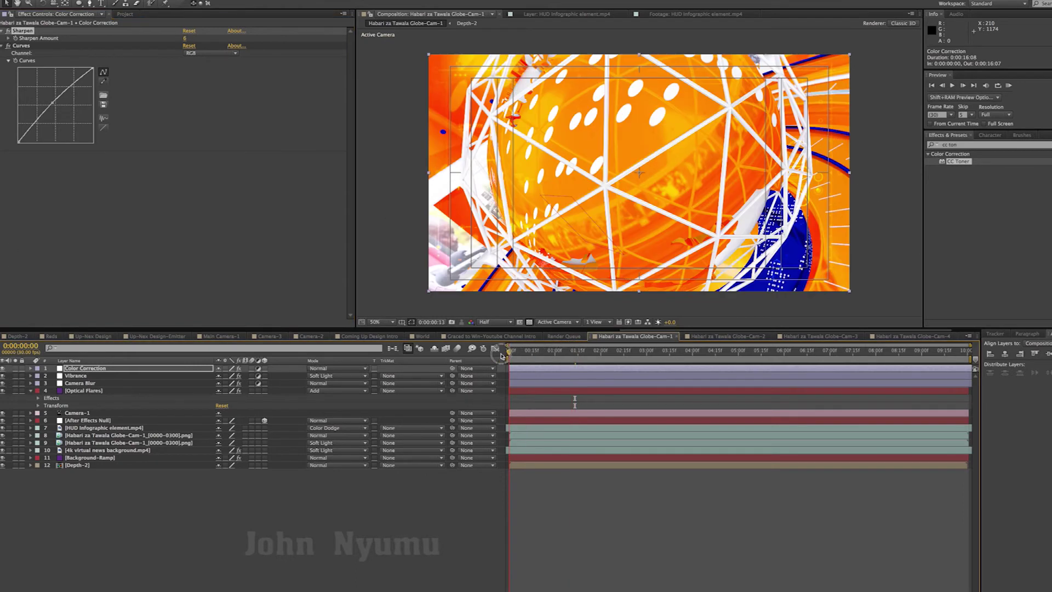
drag(564, 355, 634, 355)
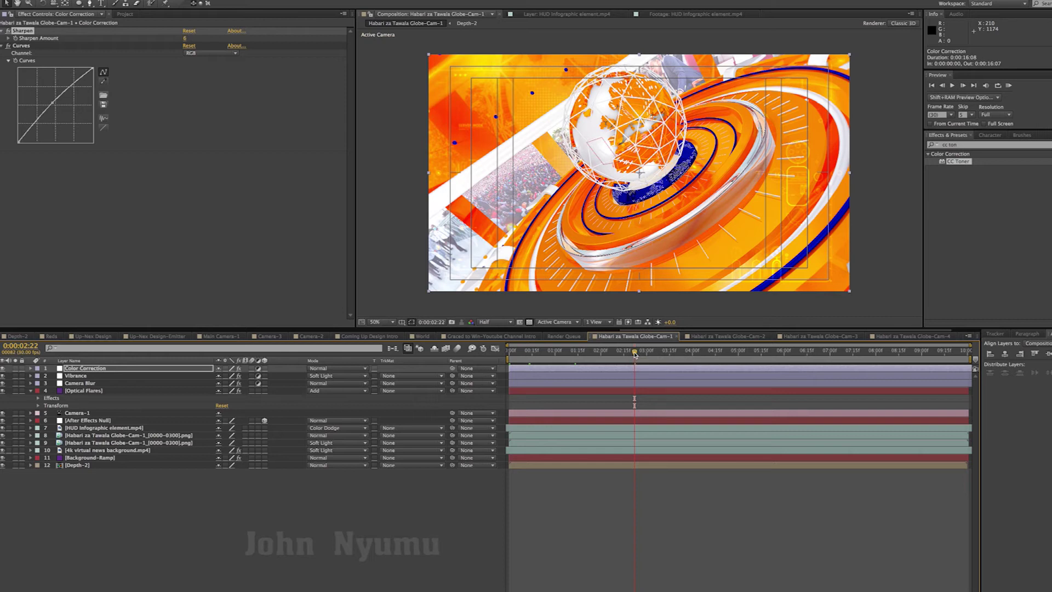
key(Home)
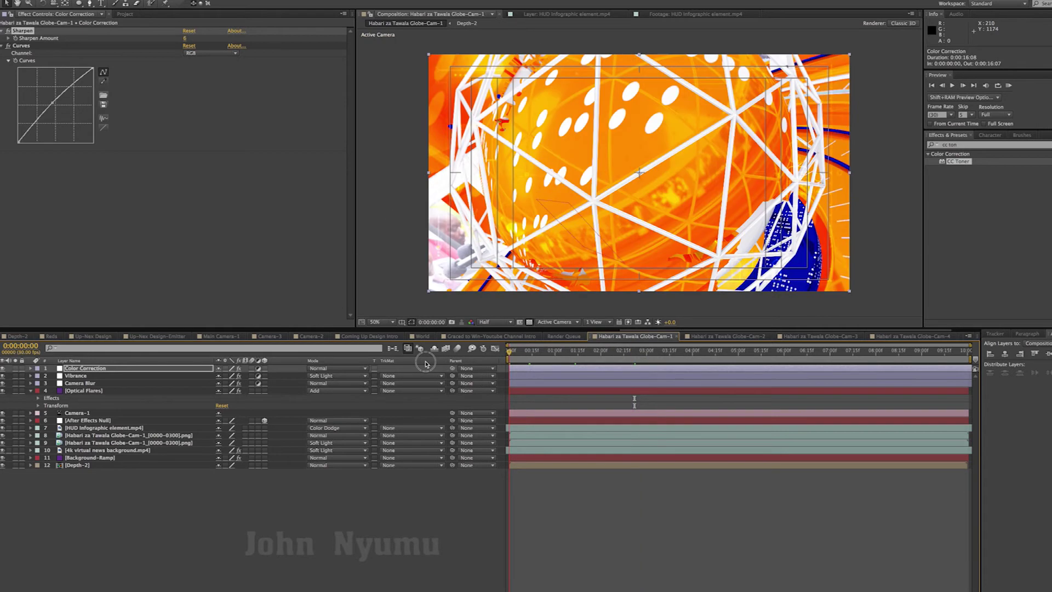
key(KP_0)
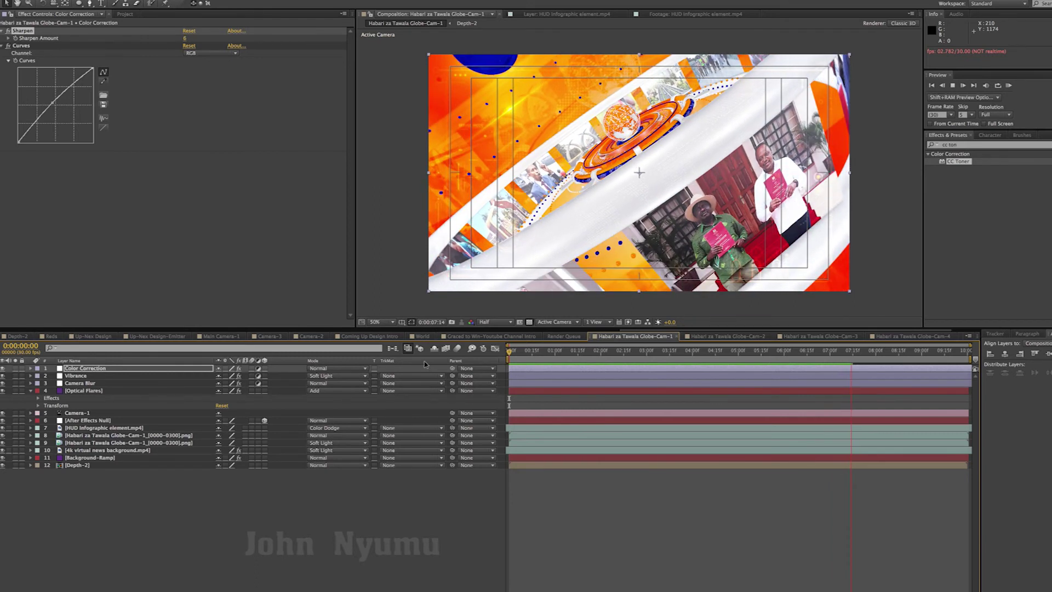
key(space)
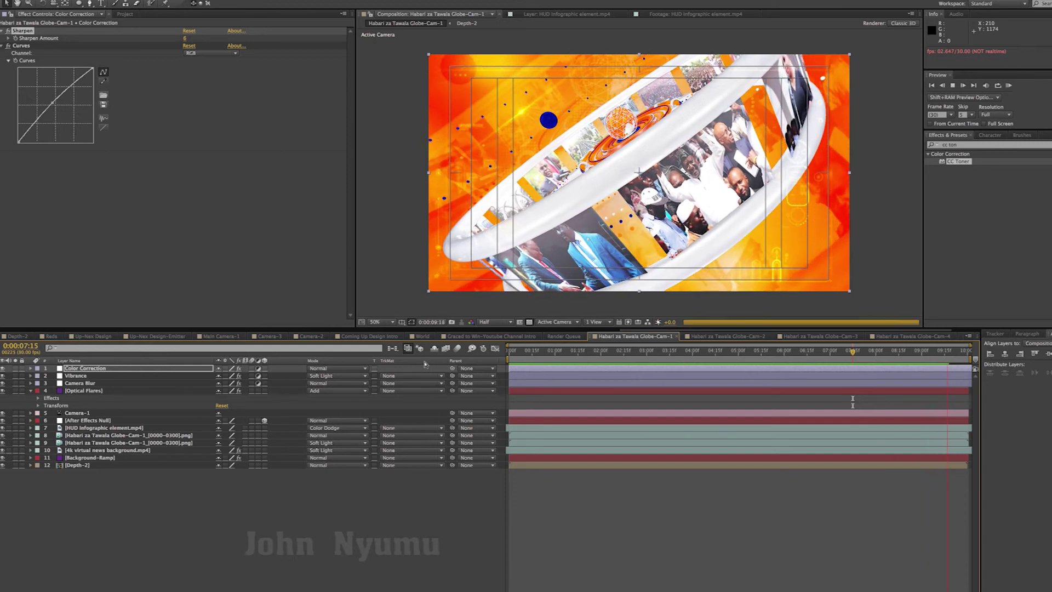
key(space)
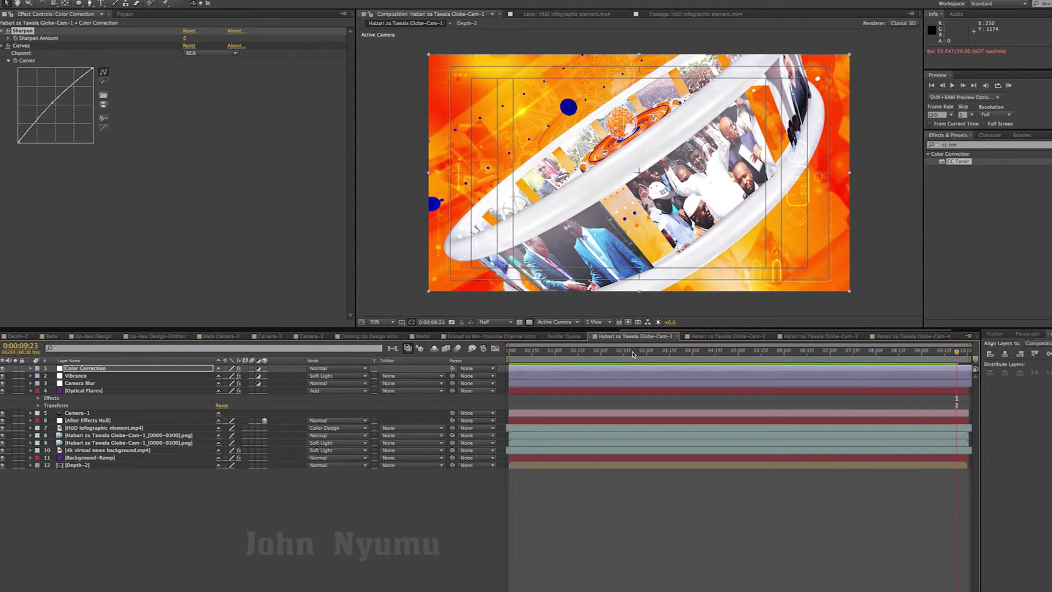
key(space)
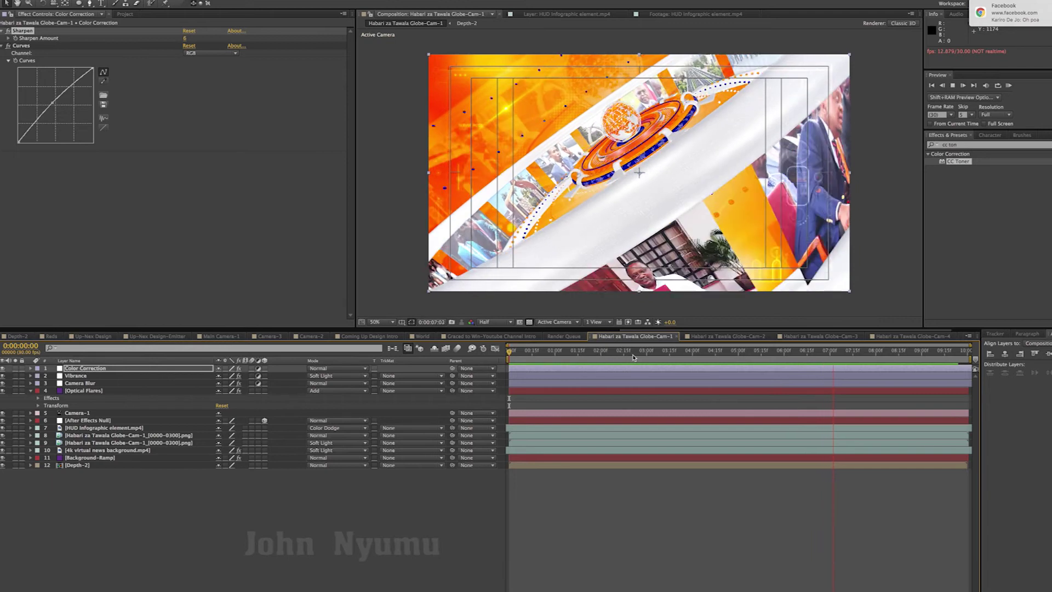
drag(866, 356, 783, 359)
drag(595, 371, 506, 371)
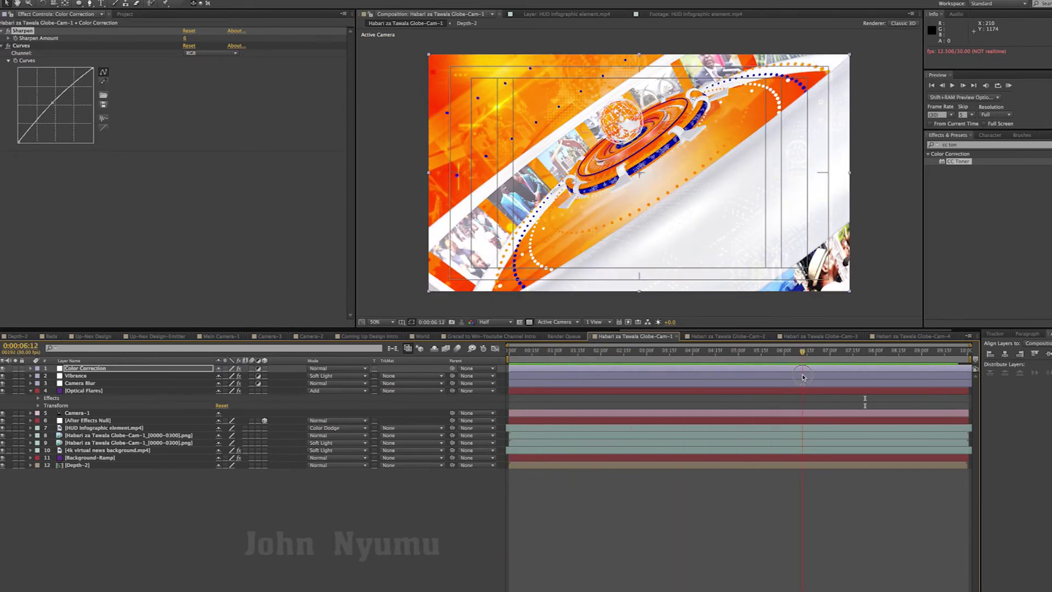
key(Home)
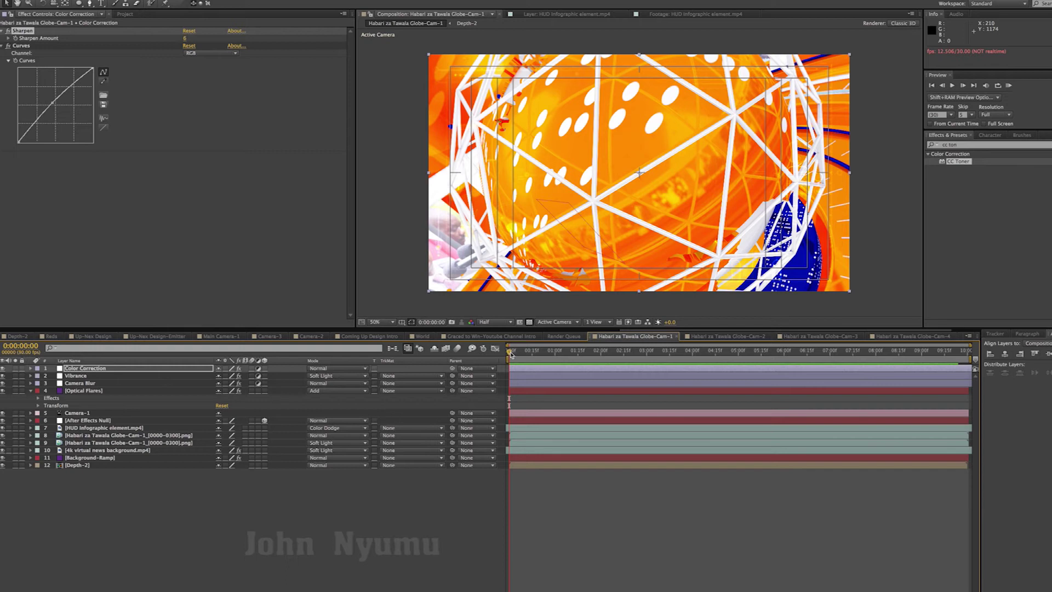
drag(511, 354, 658, 353)
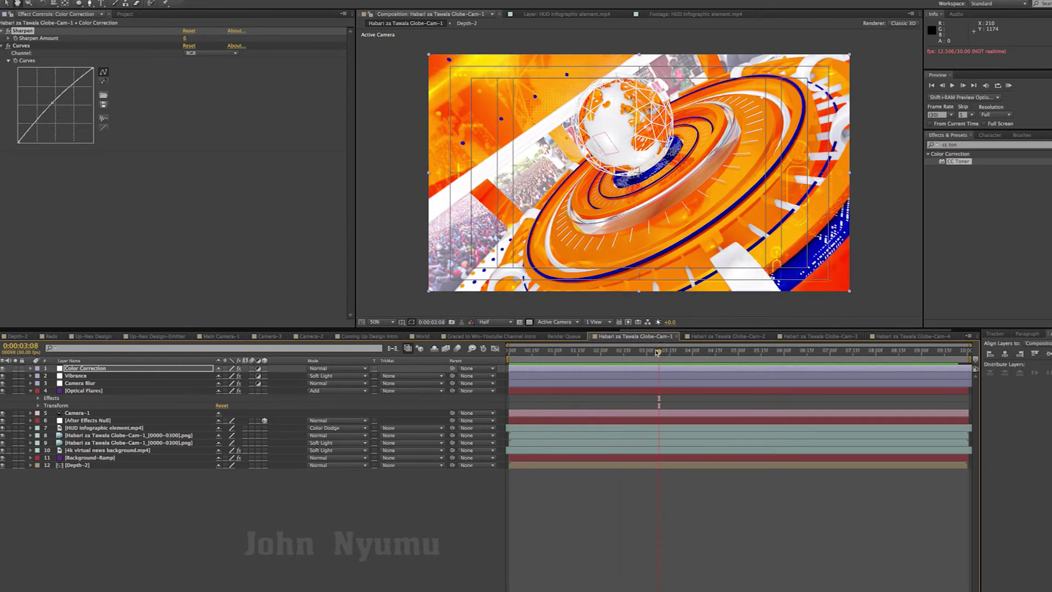
key(space)
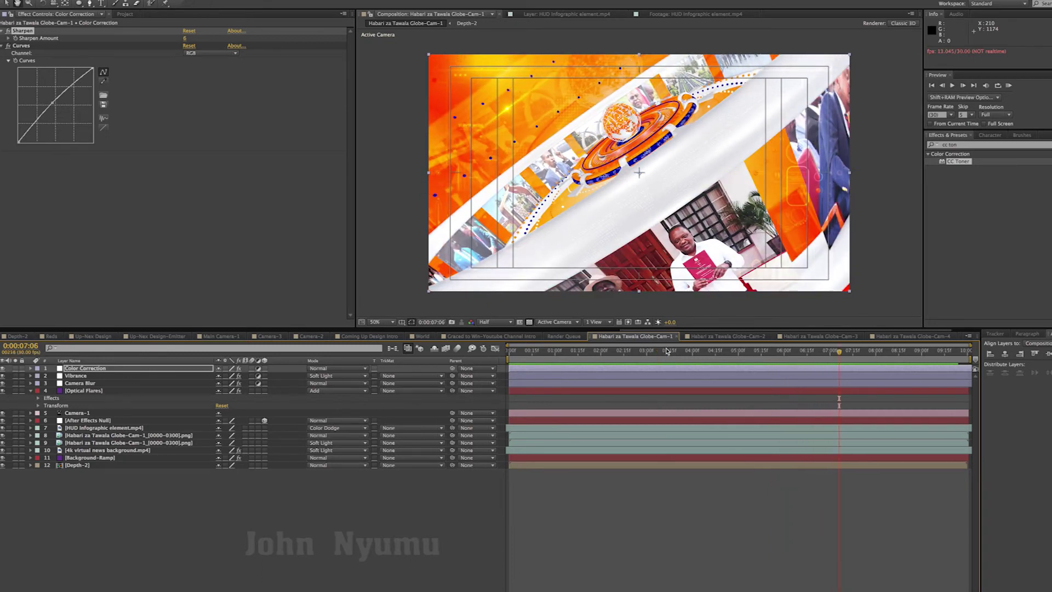
key(space)
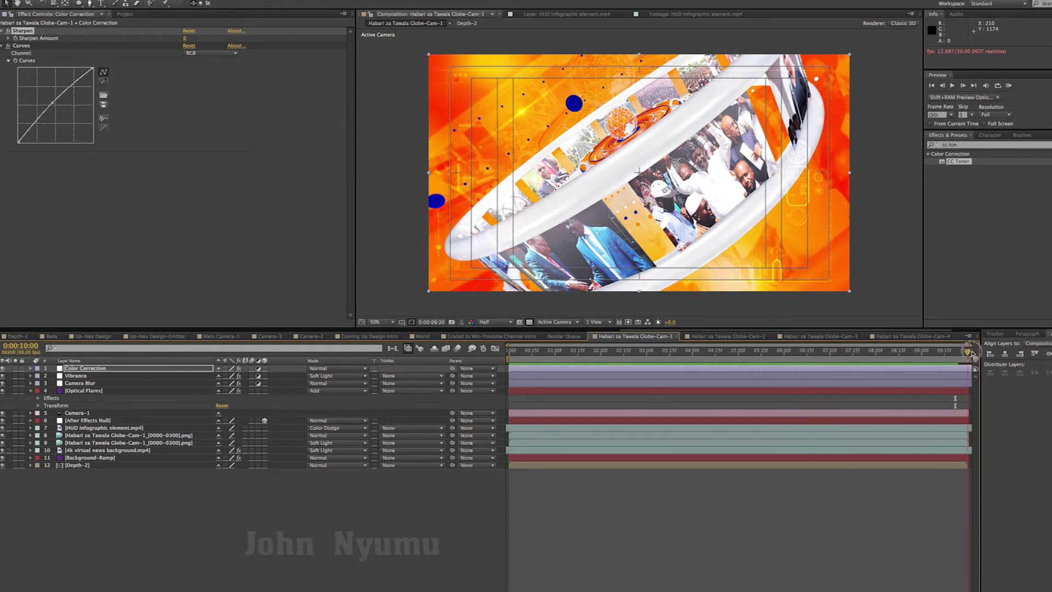
drag(912, 357, 661, 359)
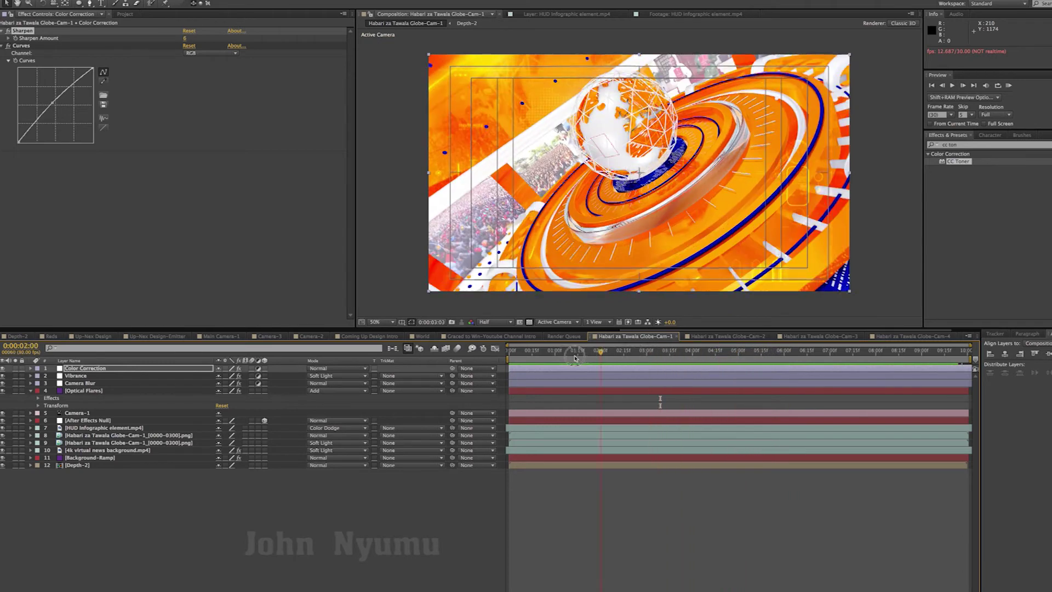
Preview the intro's opening from the start, save the project, then scrub to about three seconds
drag(662, 359, 548, 359)
key(space)
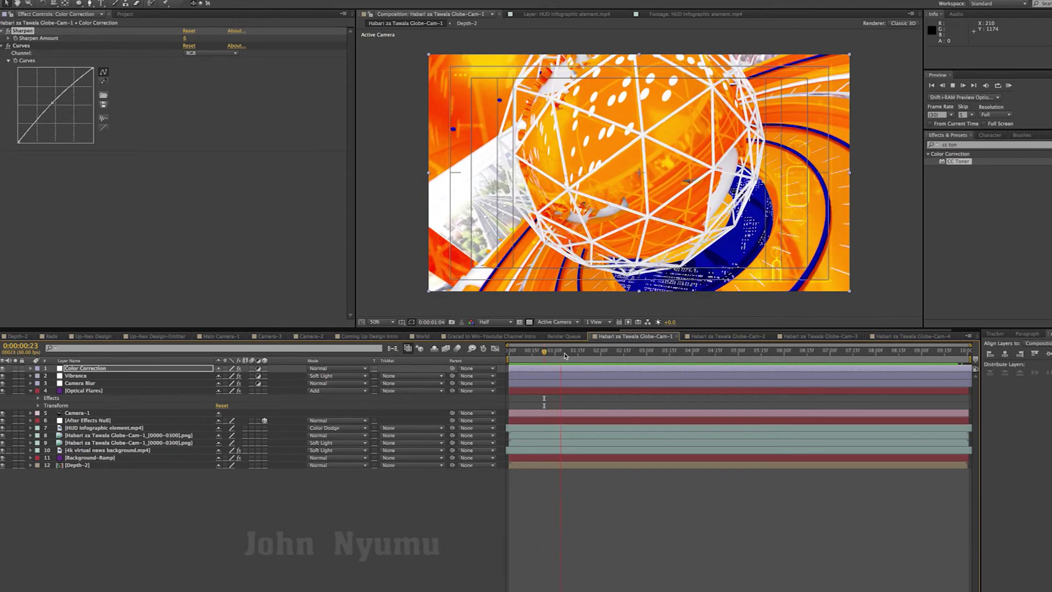
click(692, 510)
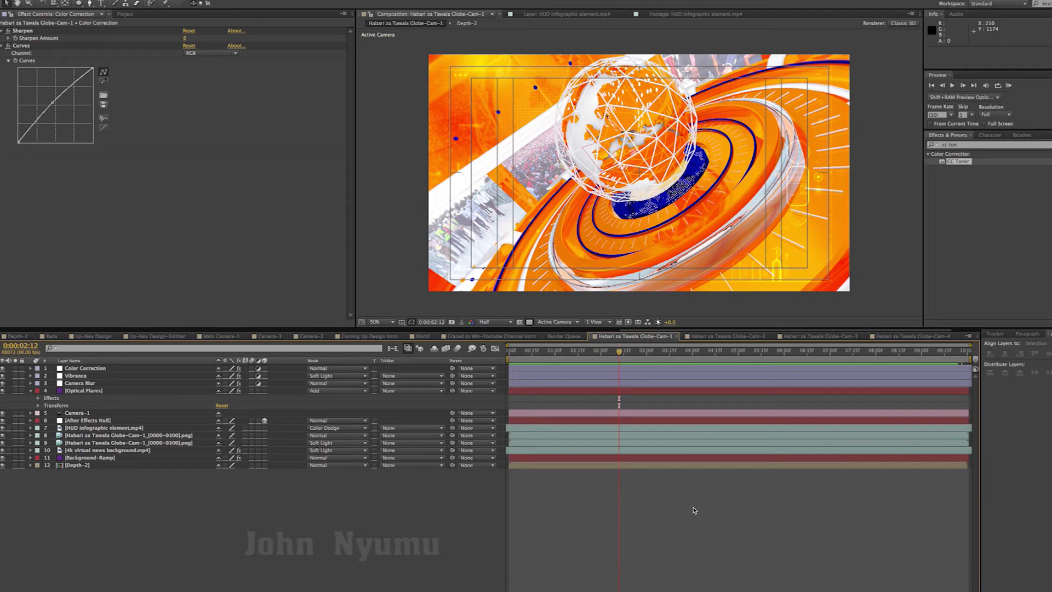
key(ctrl+s)
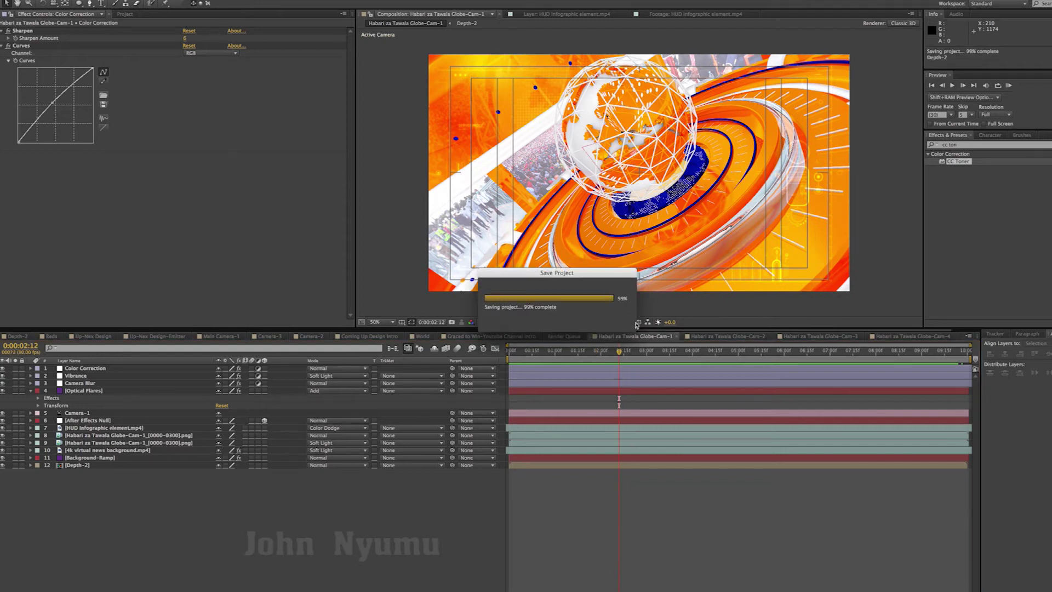
click(625, 352)
mouse_move(624, 353)
mouse_down()
mouse_move(705, 345)
mouse_move(635, 374)
mouse_move(790, 364)
mouse_up()
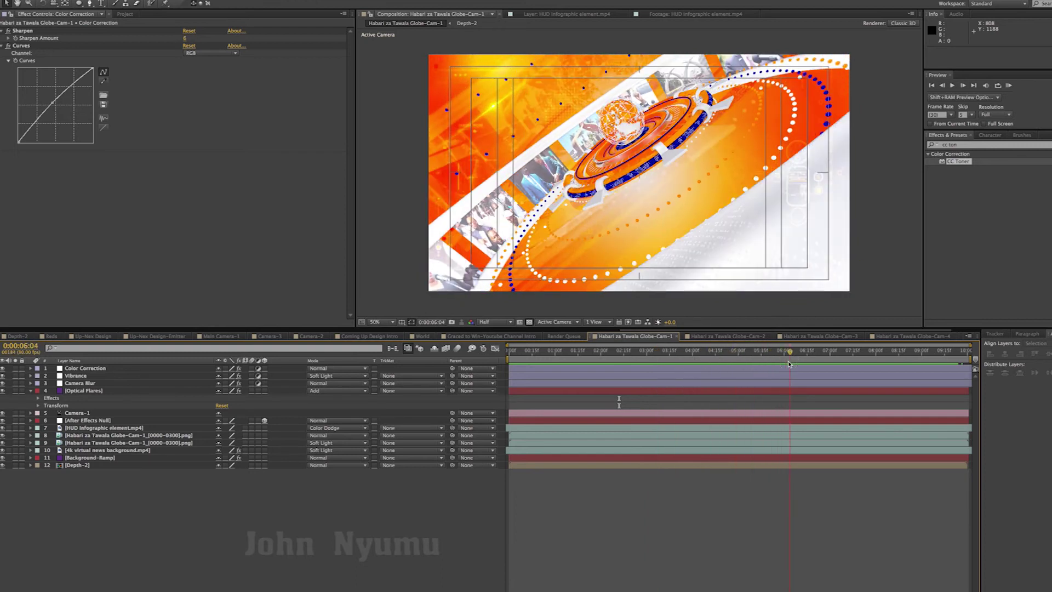
Copy the Background-Ramp layer, set the Camera Lens Blur radius to 3.0, and open the Depth-2 precomp
click(92, 460)
key(ctrl+c)
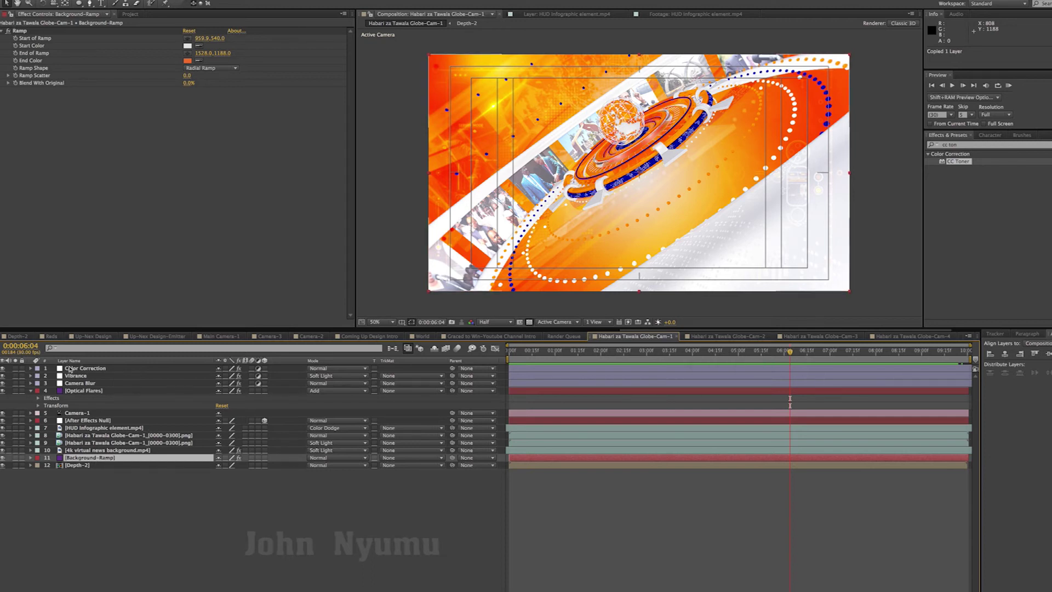
click(77, 384)
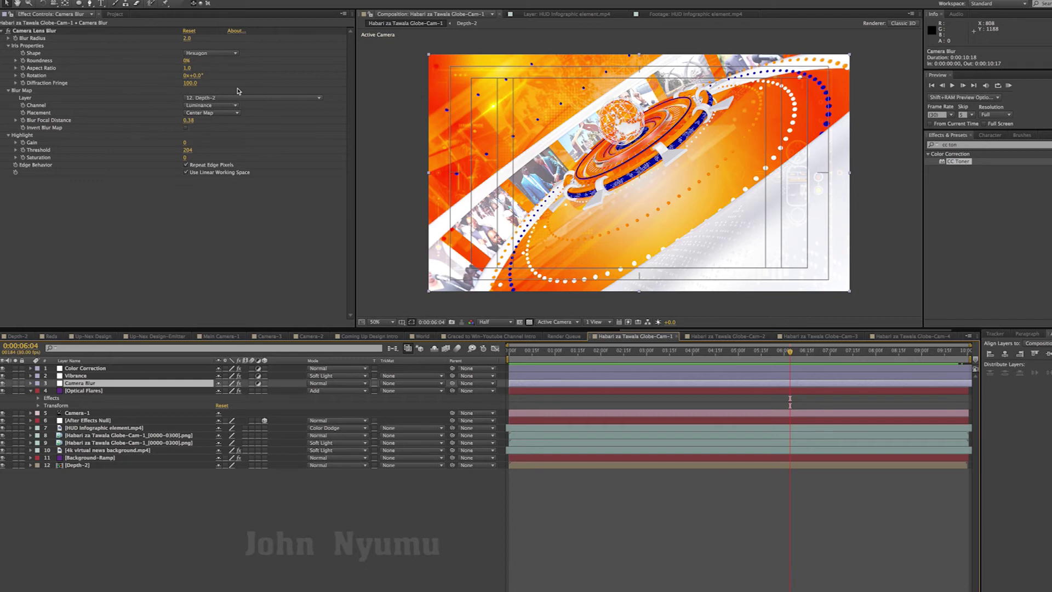
click(187, 39)
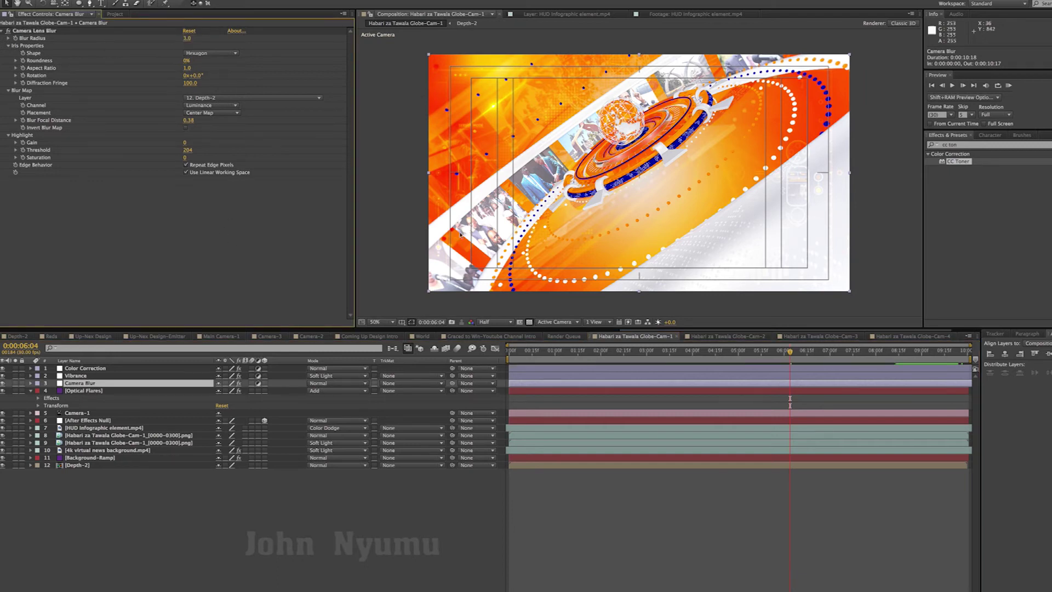
mouse_move(781, 356)
mouse_down()
mouse_move(534, 354)
mouse_move(688, 357)
mouse_up()
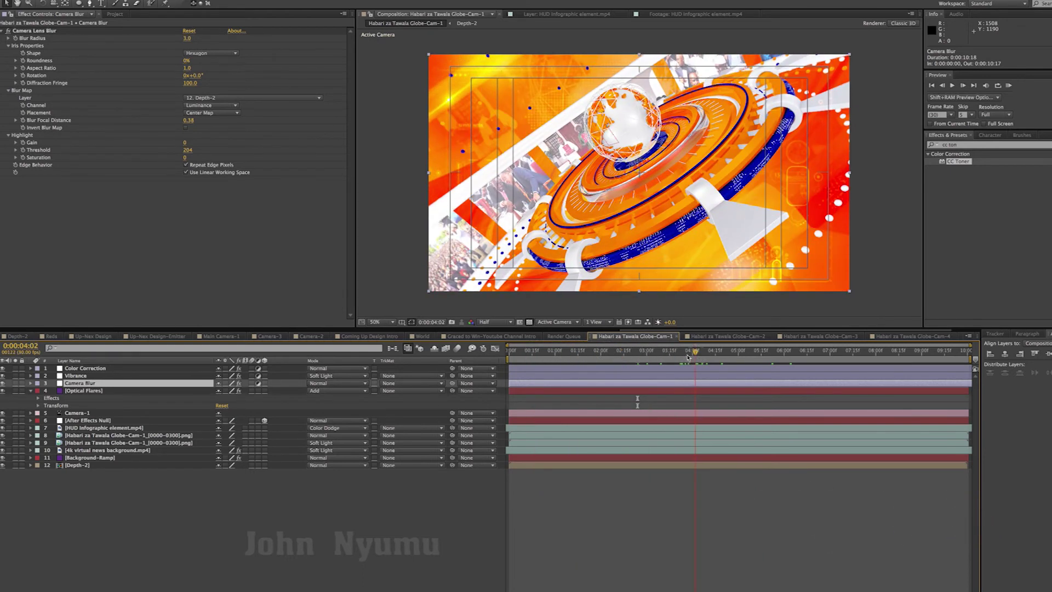
double_click(65, 466)
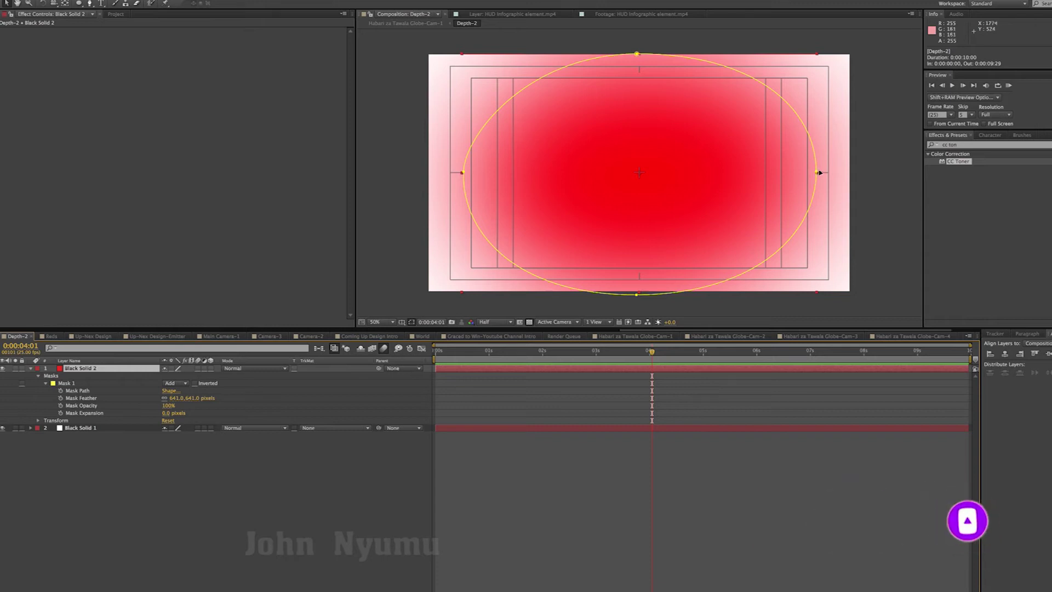
Back in Globe-Cam-1, set the Camera Blur layer's Blur Radius to 15.0
click(616, 337)
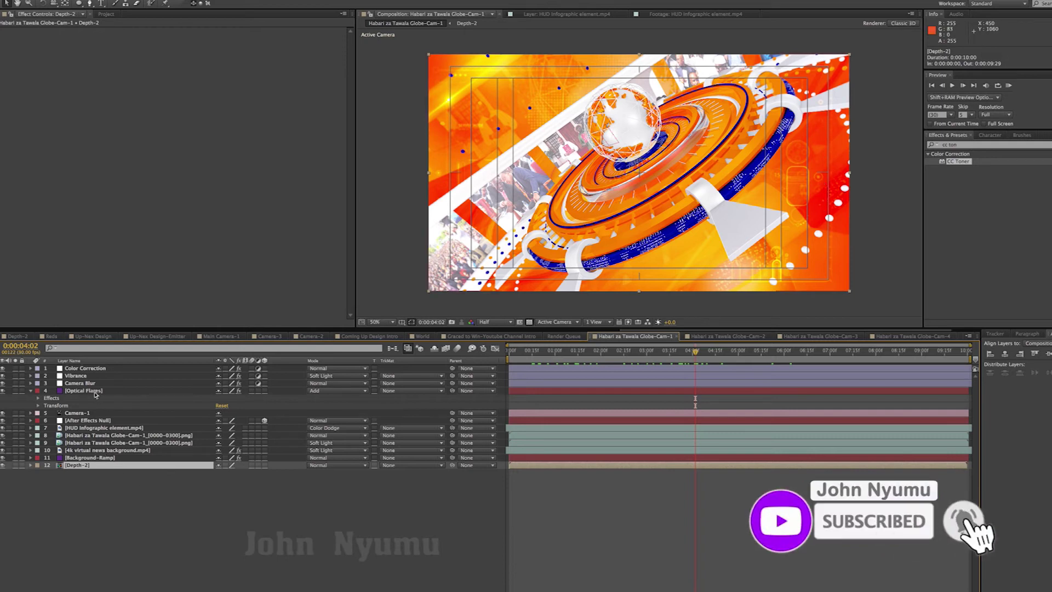
click(80, 383)
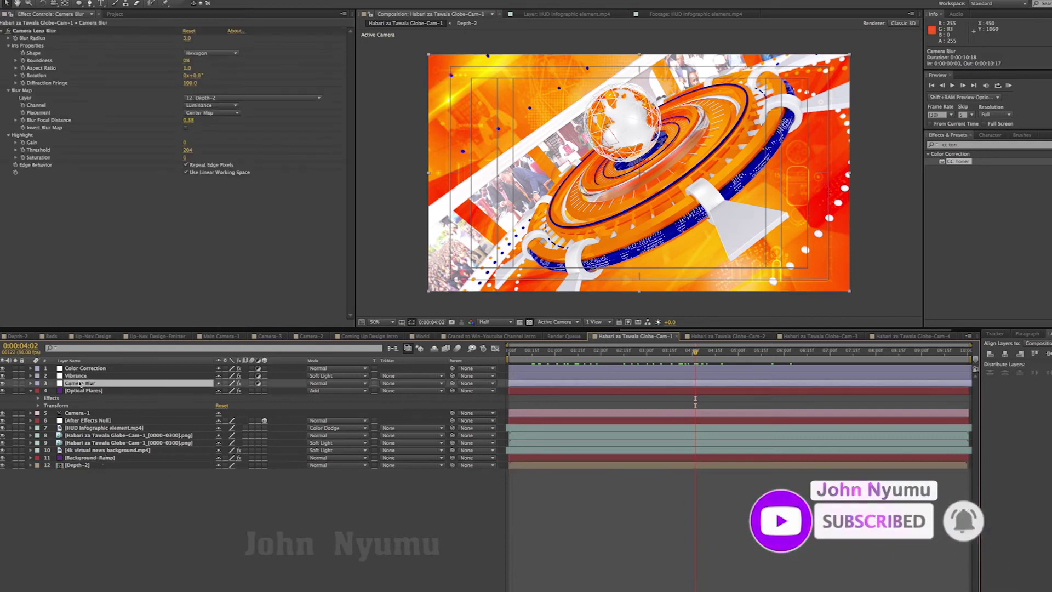
click(187, 40)
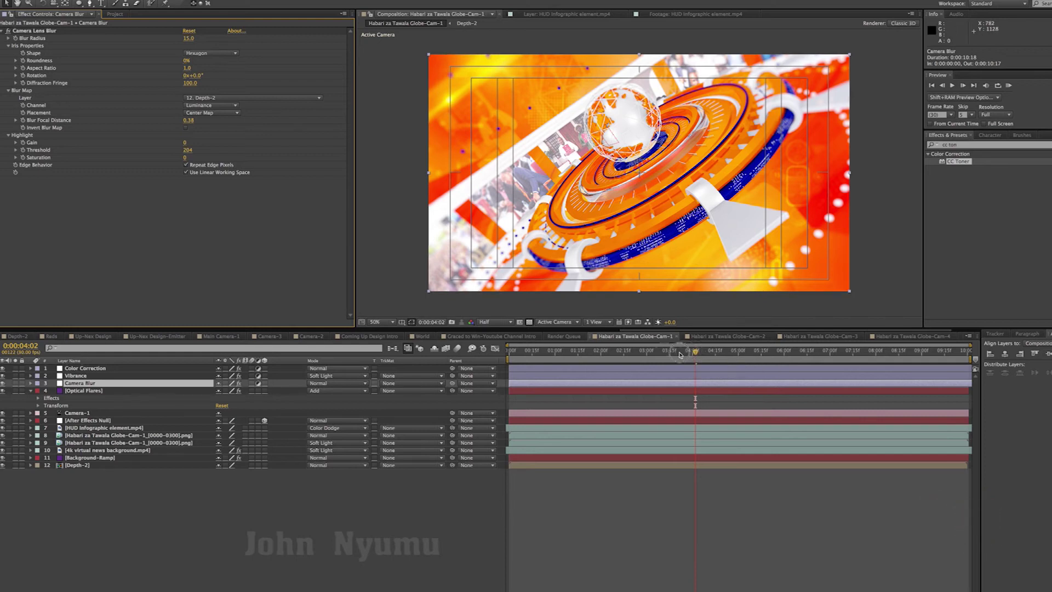
drag(680, 354, 573, 353)
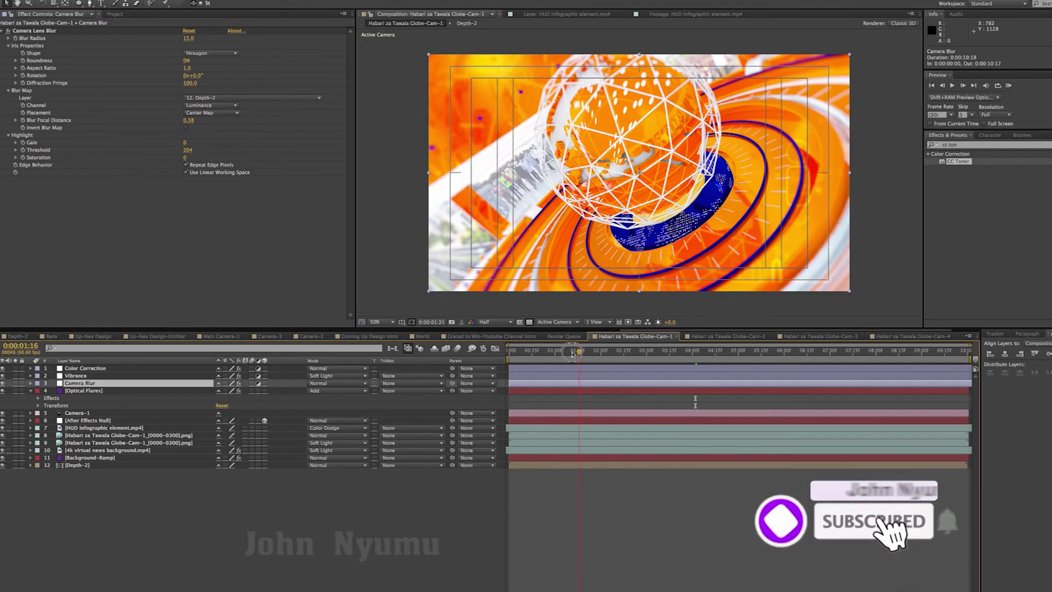
drag(573, 354, 499, 353)
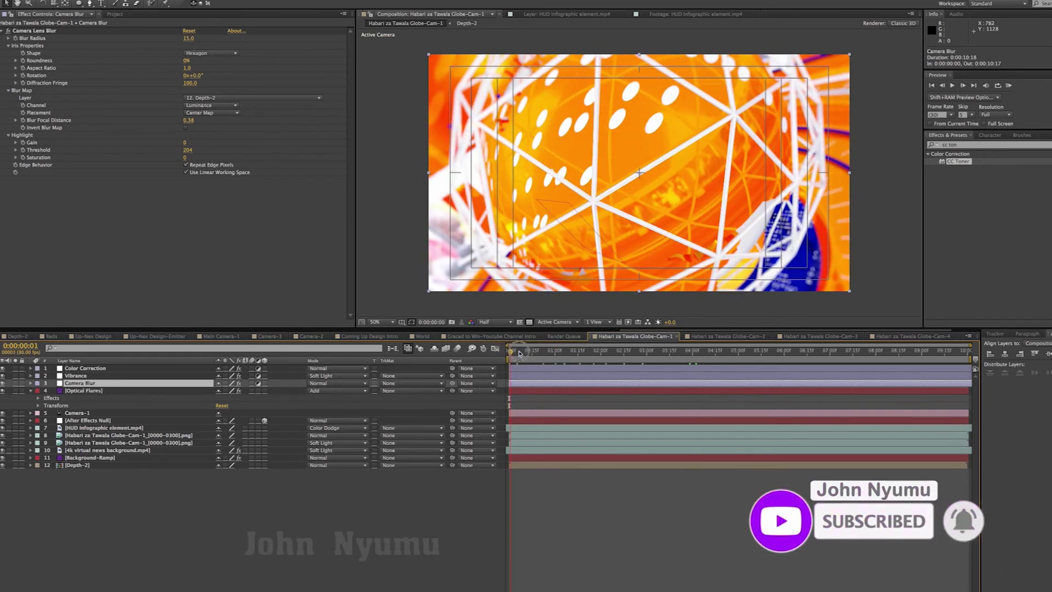
drag(519, 353, 701, 352)
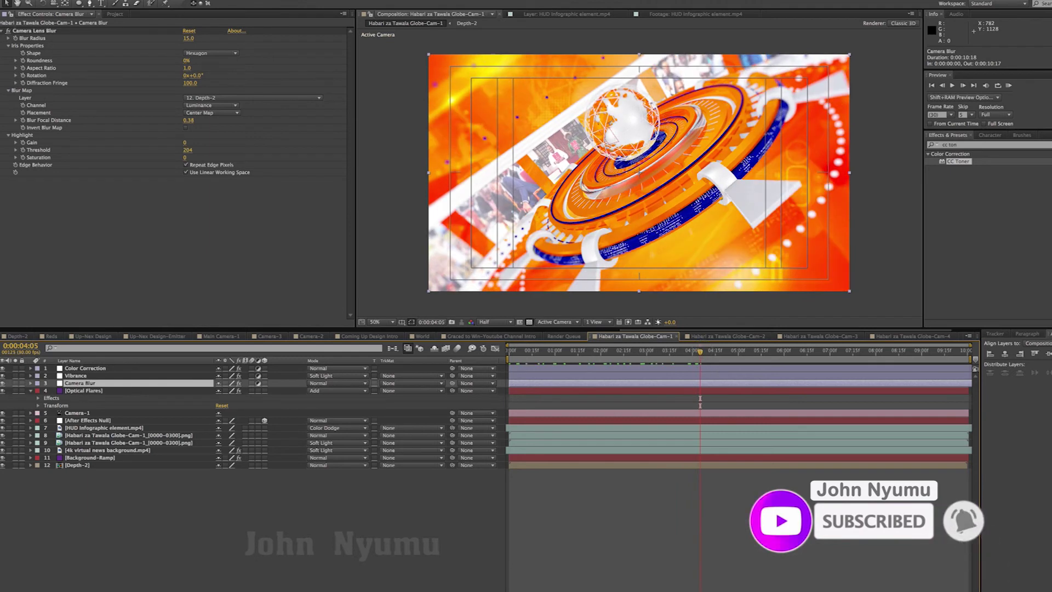
key(ctrl+shift+a)
drag(702, 355, 853, 360)
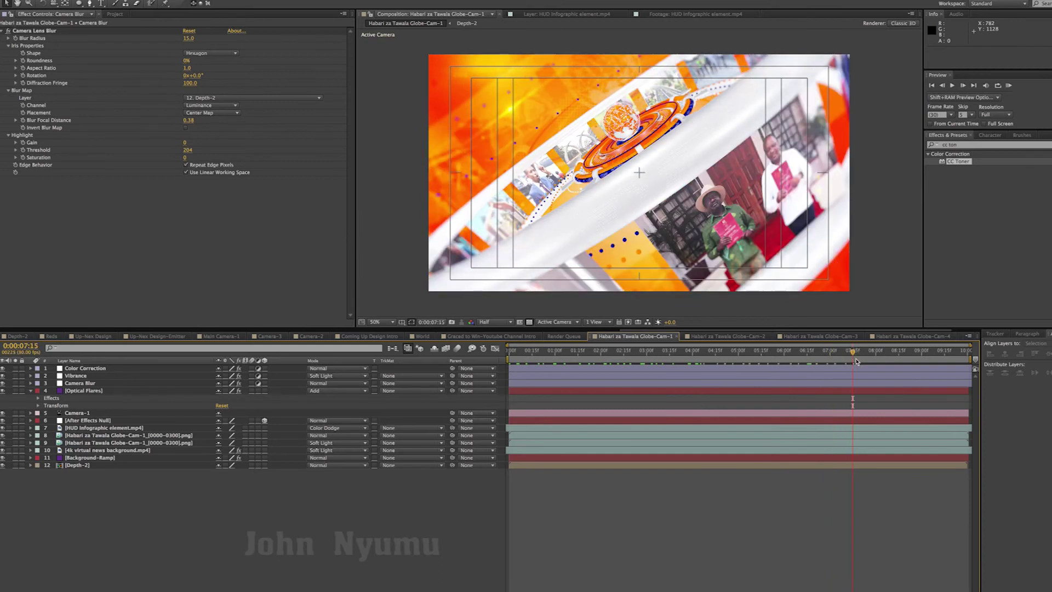
drag(876, 352, 976, 354)
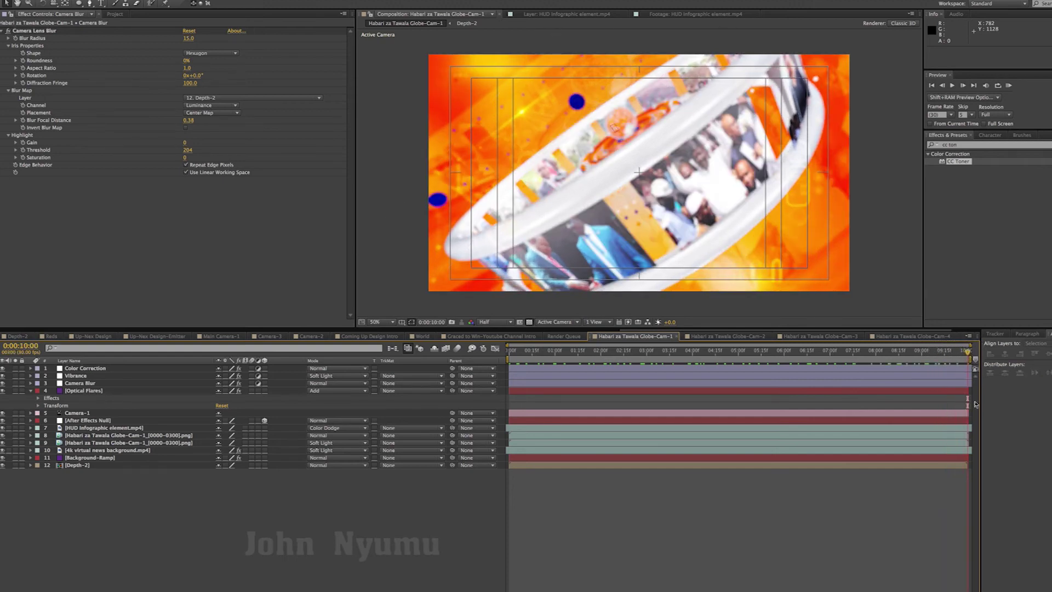
Time-stretch the Depth-2 layer to a new duration of 0:00:10:00
click(963, 466)
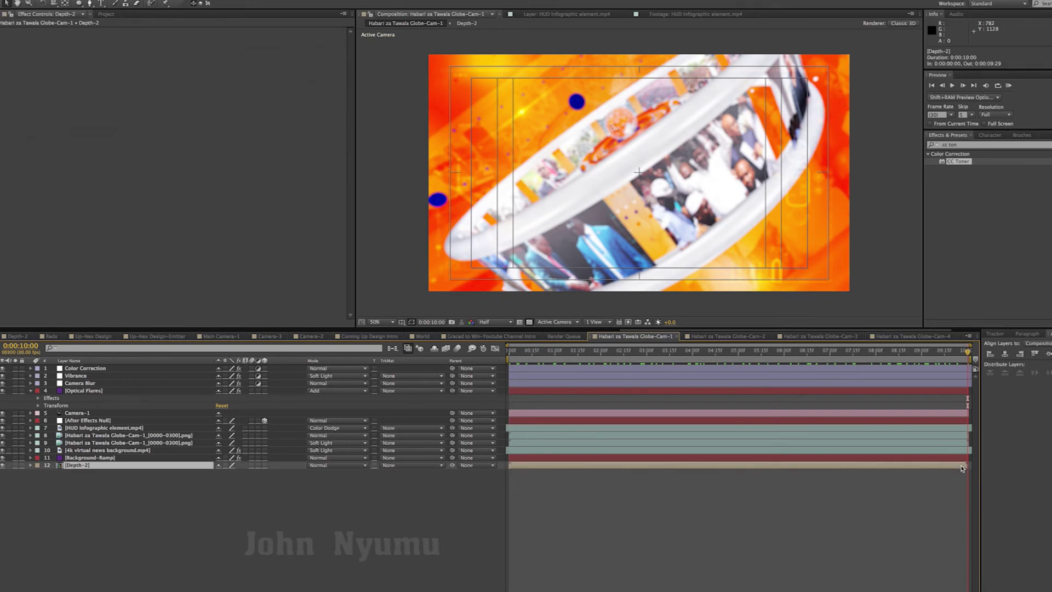
right_click(963, 468)
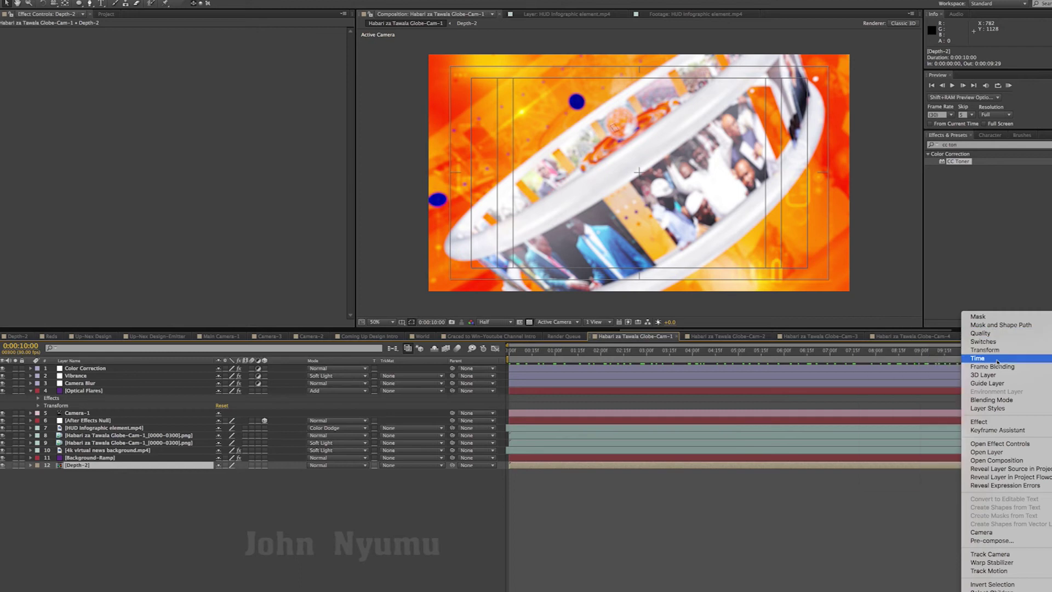
mouse_move(997, 362)
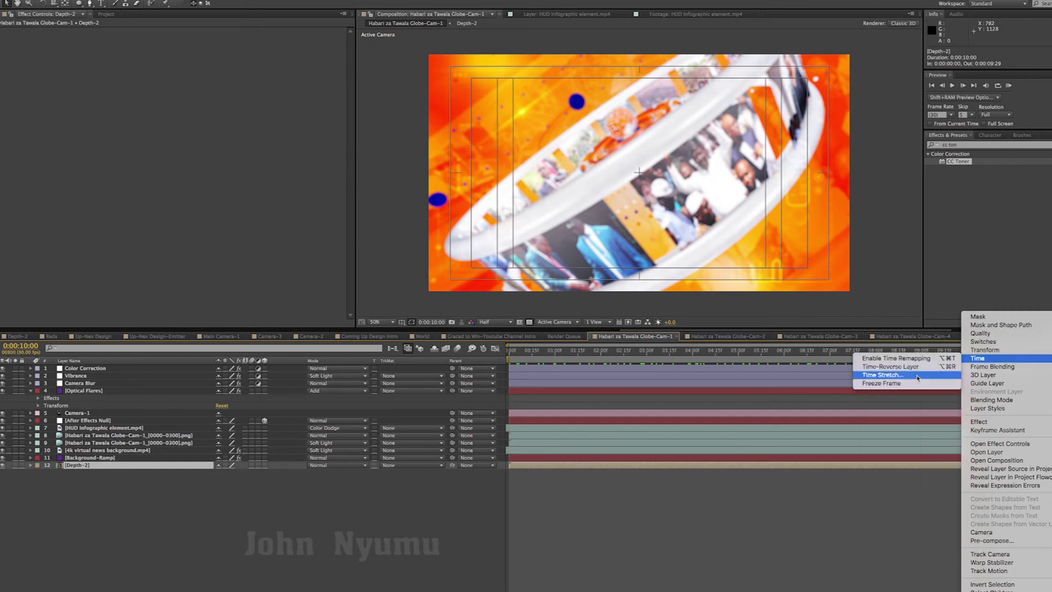
click(918, 376)
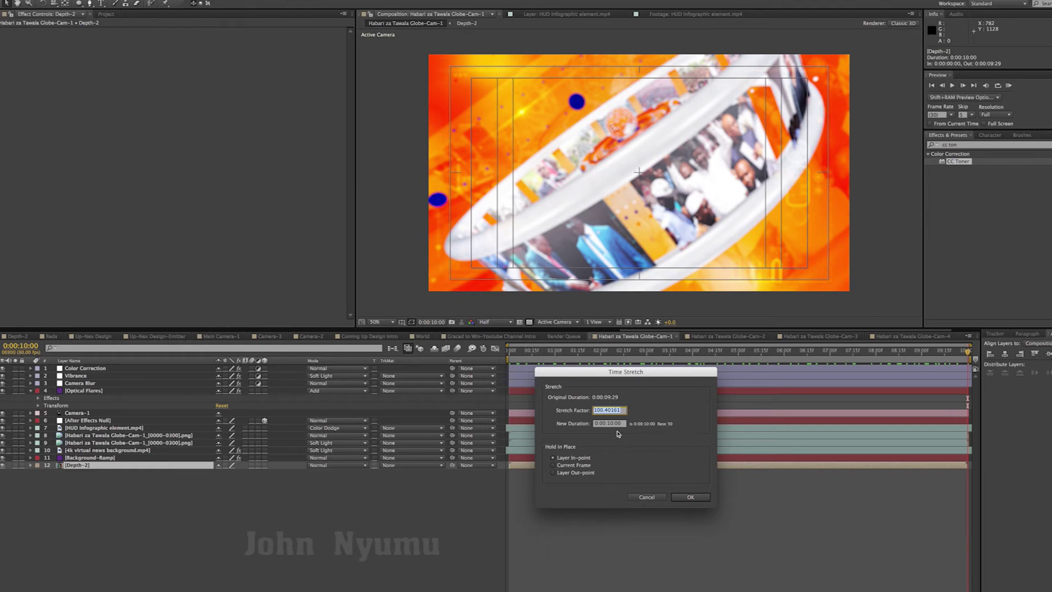
click(613, 426)
click(691, 498)
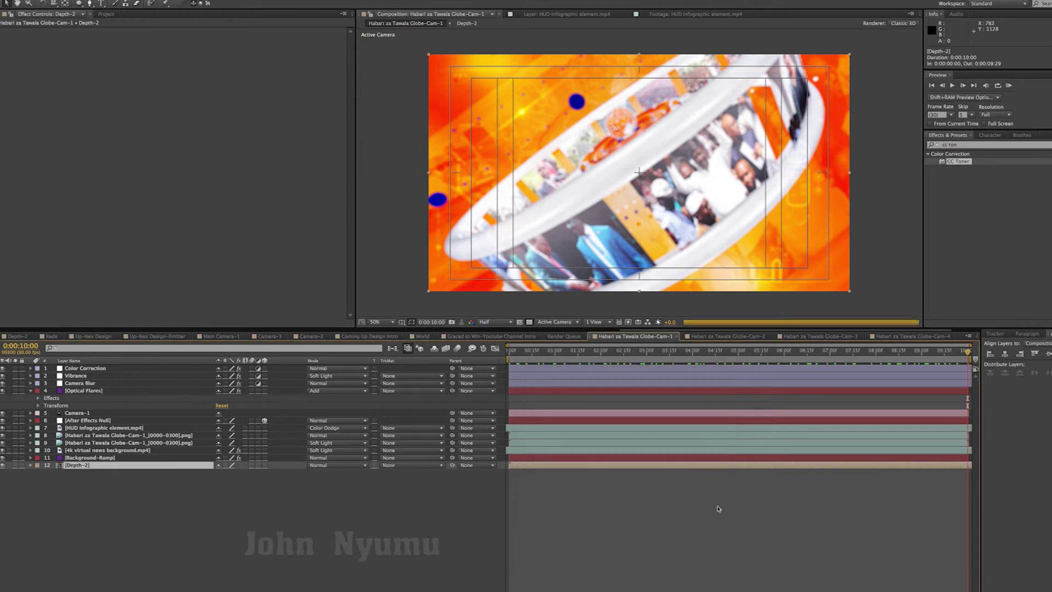
click(783, 539)
drag(968, 352, 628, 359)
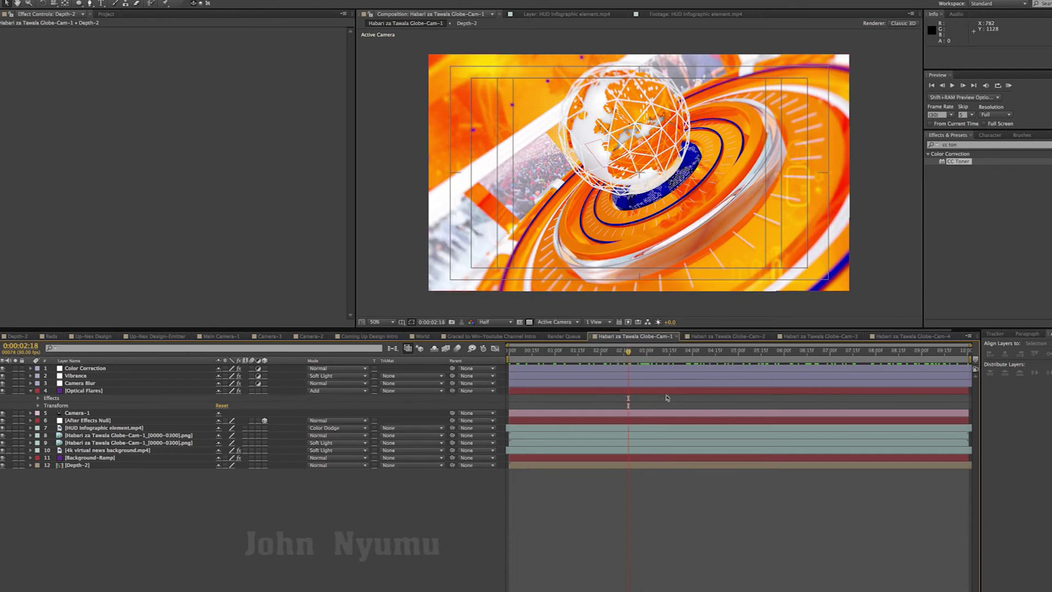
mouse_move(627, 359)
mouse_down()
mouse_move(559, 357)
mouse_move(675, 357)
mouse_move(507, 362)
mouse_up()
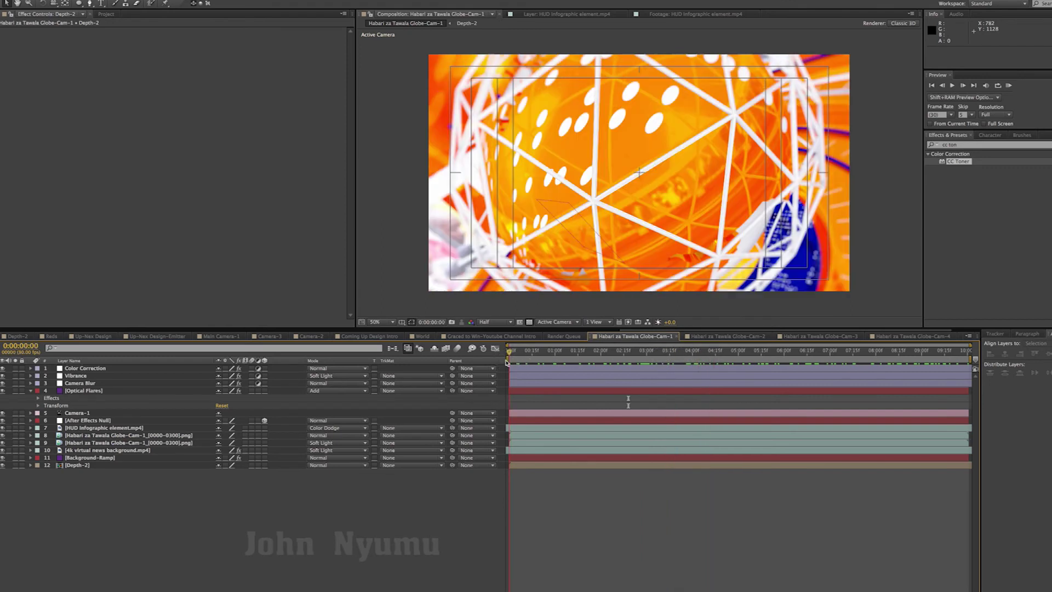
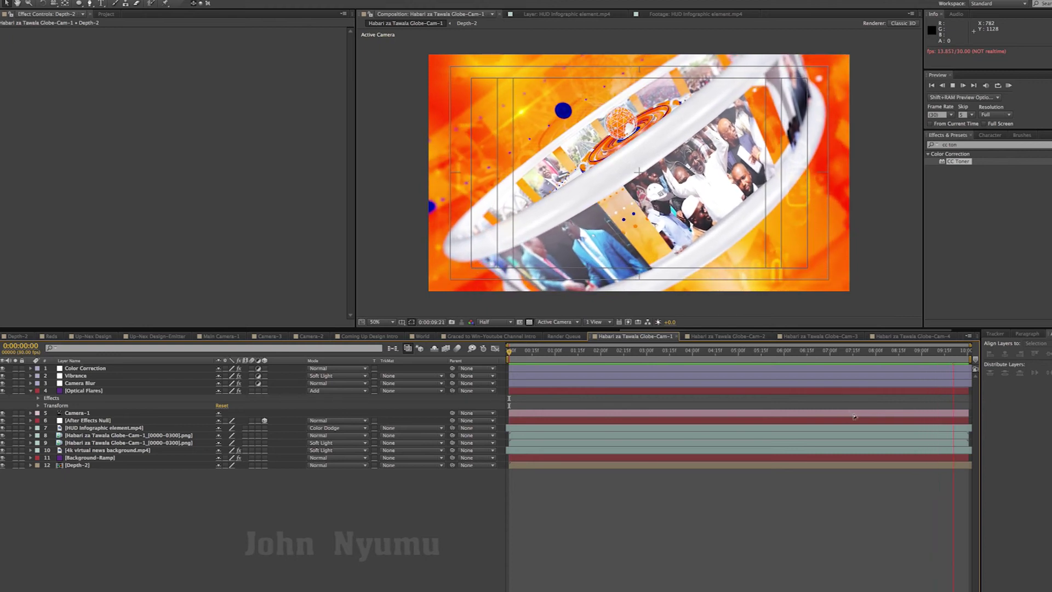
Set the Camera Blur layer's Camera Lens Blur radius to 8, then scrub back to about four seconds
key(space)
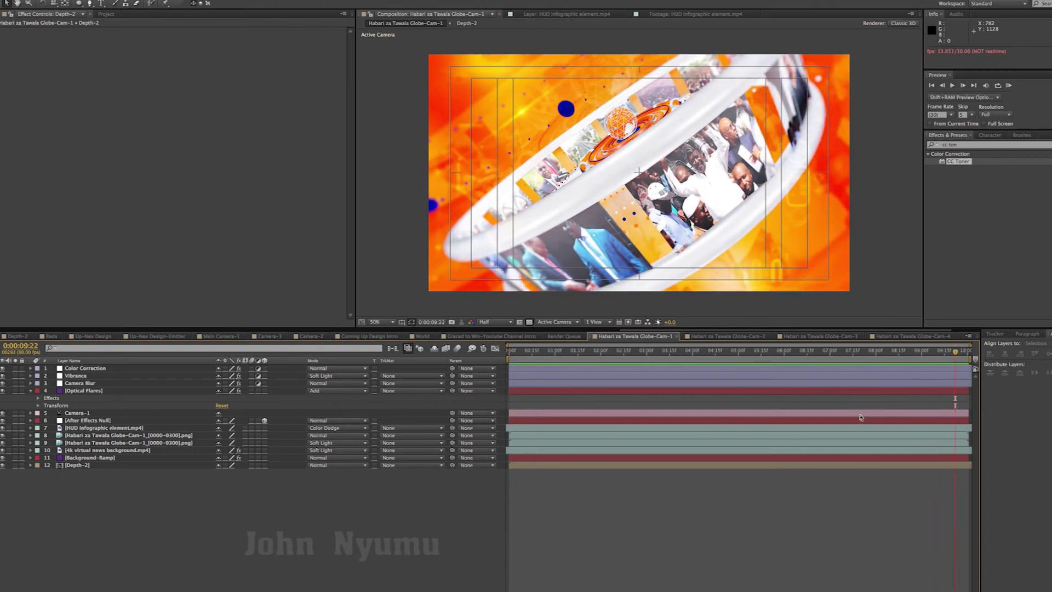
key(space)
mouse_move(963, 353)
mouse_down()
mouse_move(794, 362)
mouse_move(810, 359)
mouse_up()
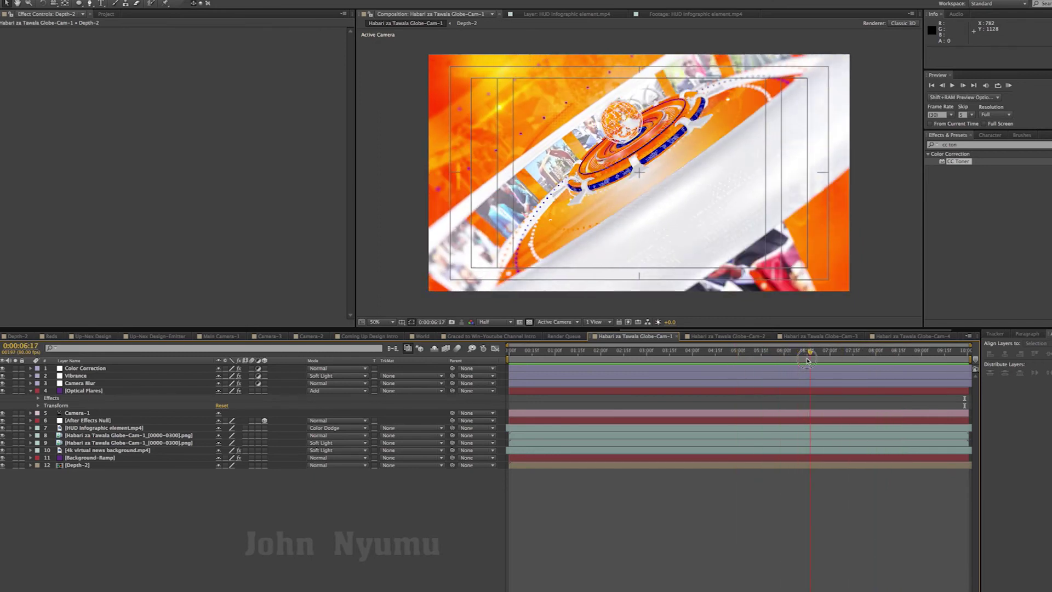
click(81, 383)
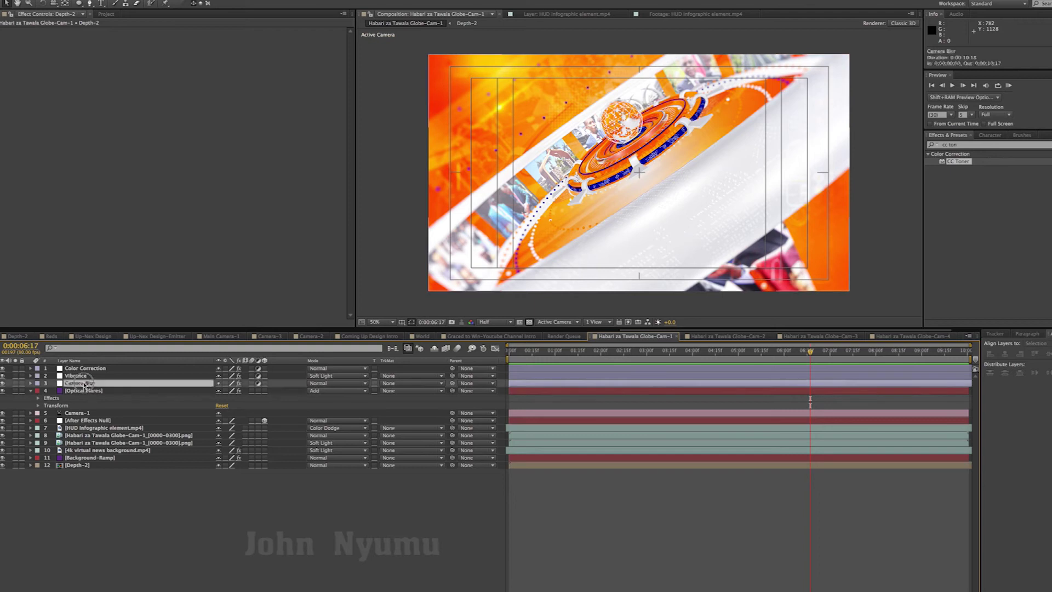
click(189, 39)
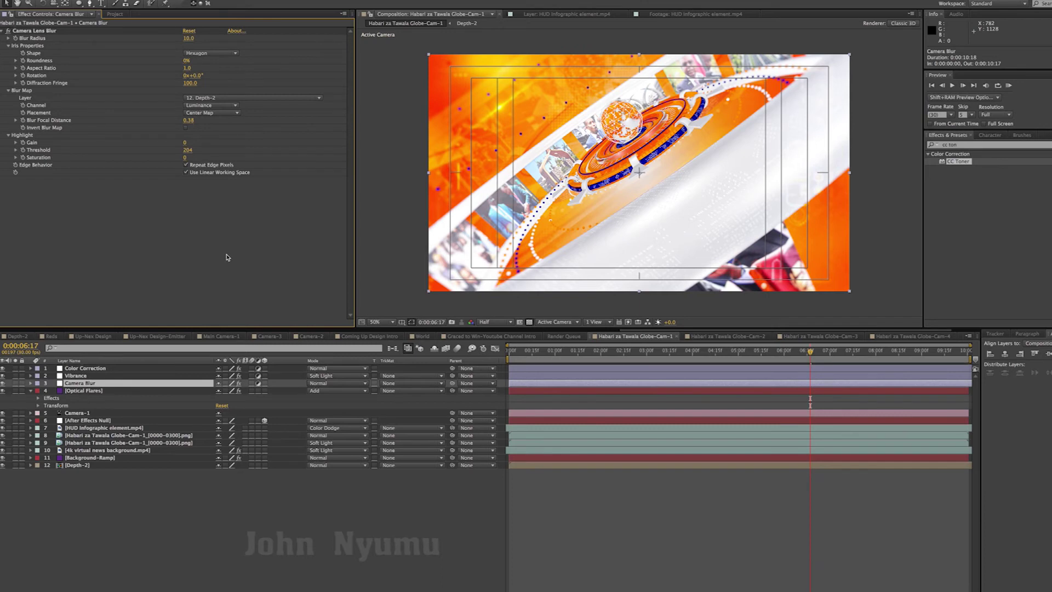
click(189, 39)
text(8)
key(Return)
mouse_move(783, 353)
mouse_down()
mouse_move(682, 364)
mouse_move(973, 362)
mouse_move(610, 366)
mouse_move(666, 362)
mouse_up()
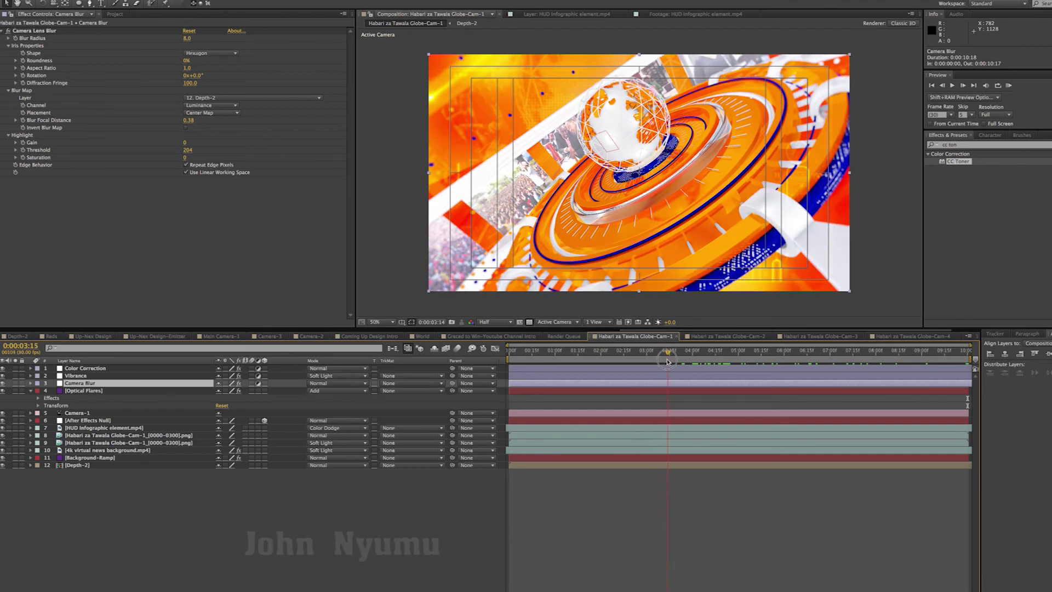
Scrub through the globe animation to review the softer lens blur
drag(666, 362, 686, 362)
click(765, 557)
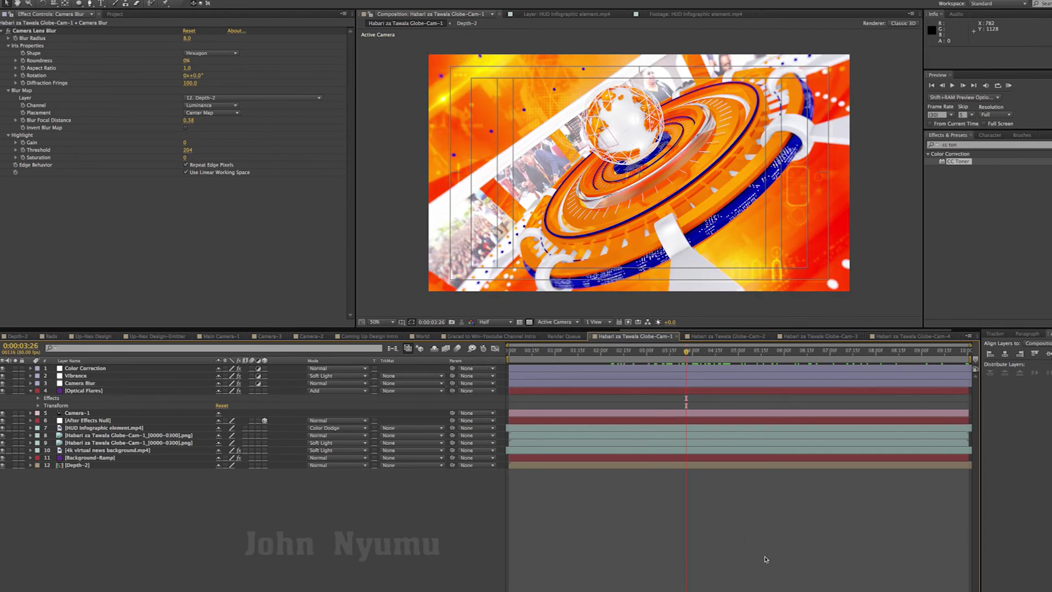
drag(690, 353, 704, 351)
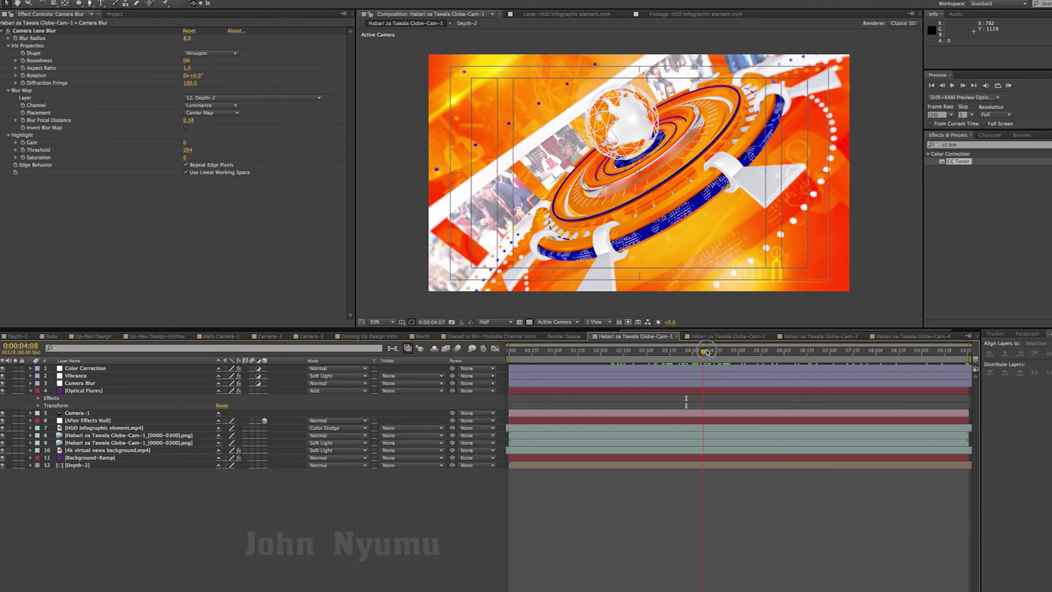
mouse_move(704, 351)
mouse_down()
mouse_move(733, 349)
mouse_move(626, 357)
mouse_up()
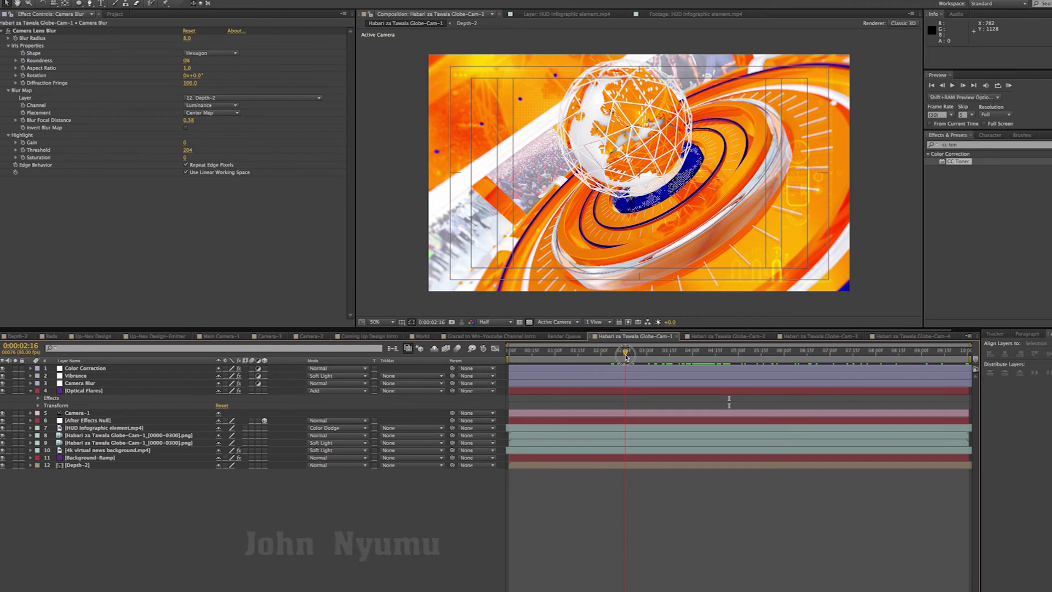
drag(628, 357, 850, 354)
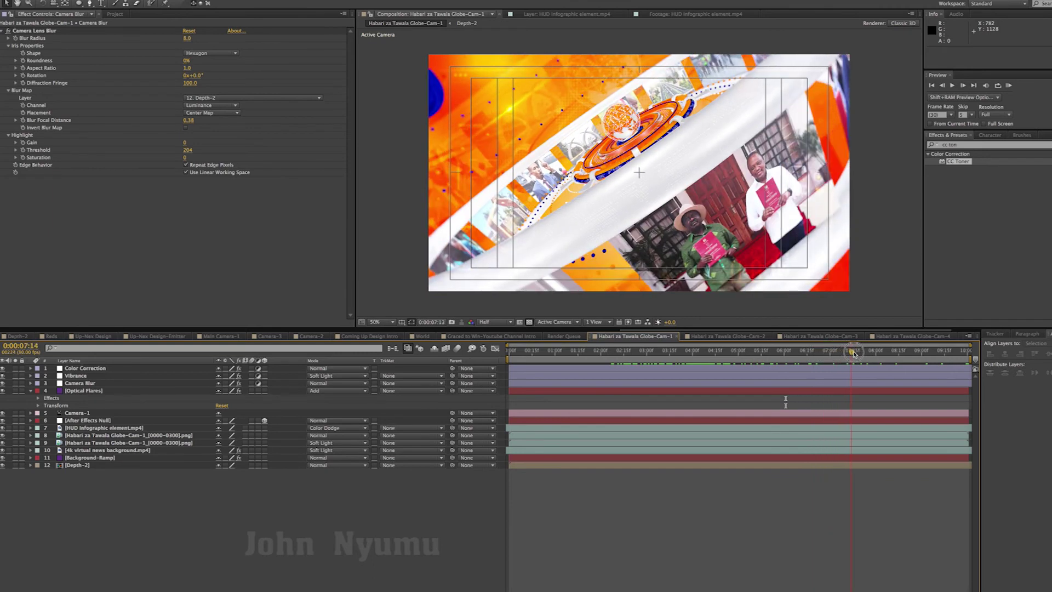
drag(854, 354, 967, 361)
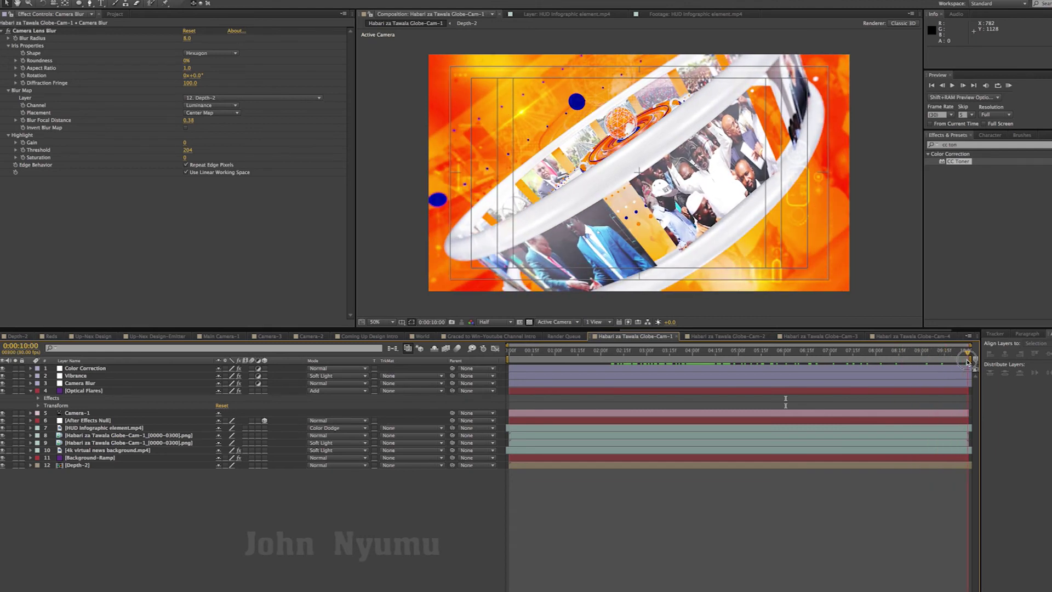
drag(968, 362, 511, 360)
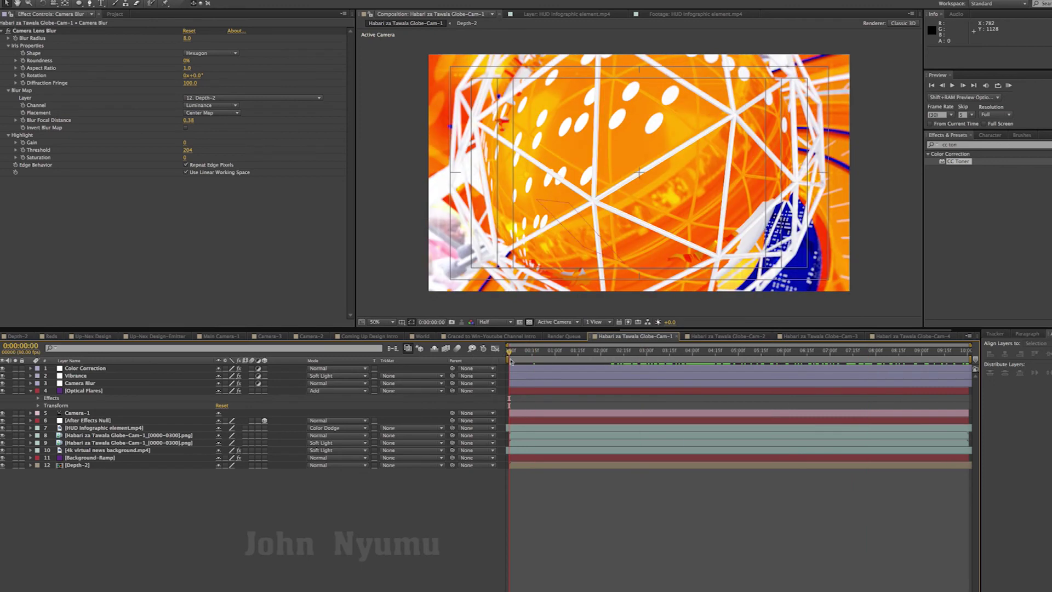
drag(521, 356, 738, 356)
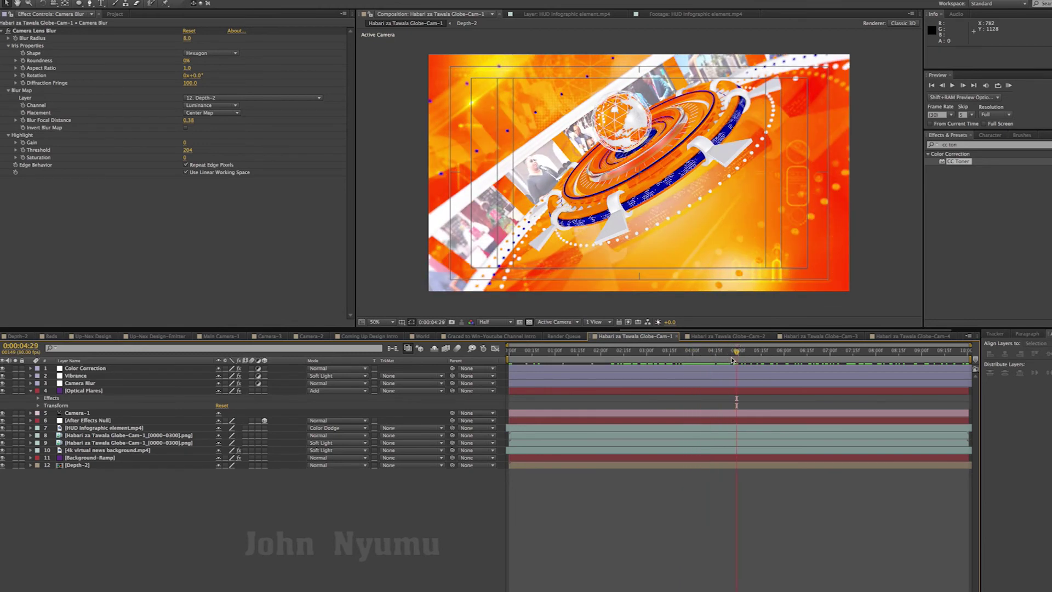
Return to the start of the composition and save the project
drag(733, 359, 482, 365)
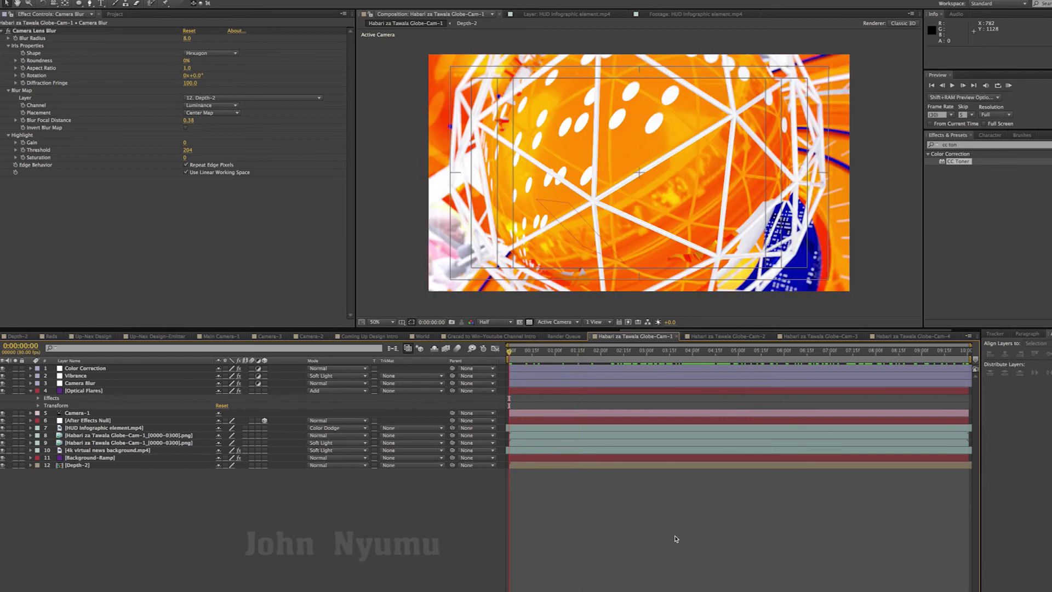
key(ctrl+s)
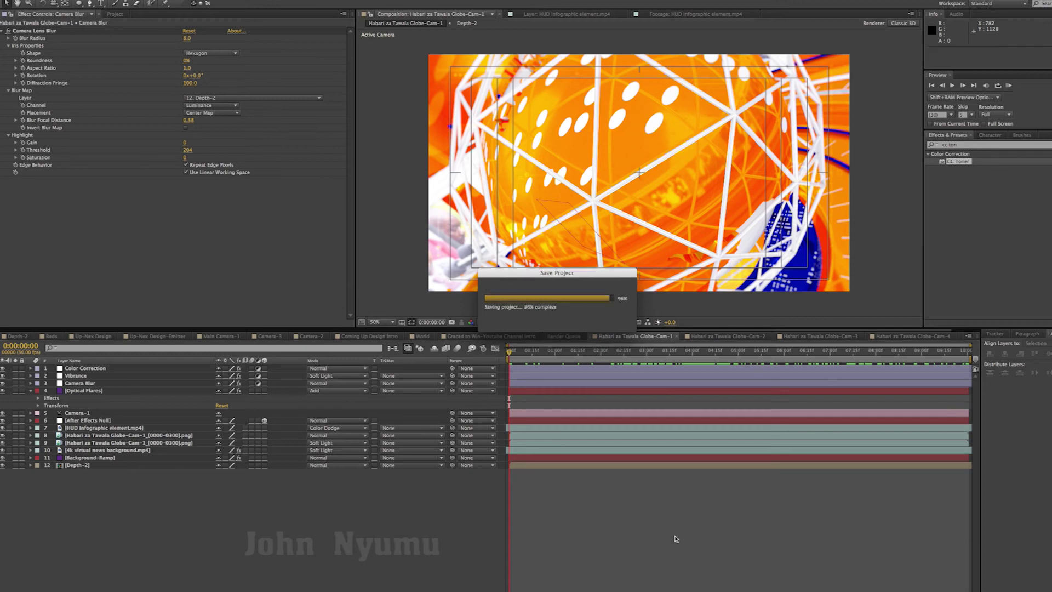
drag(510, 351, 656, 351)
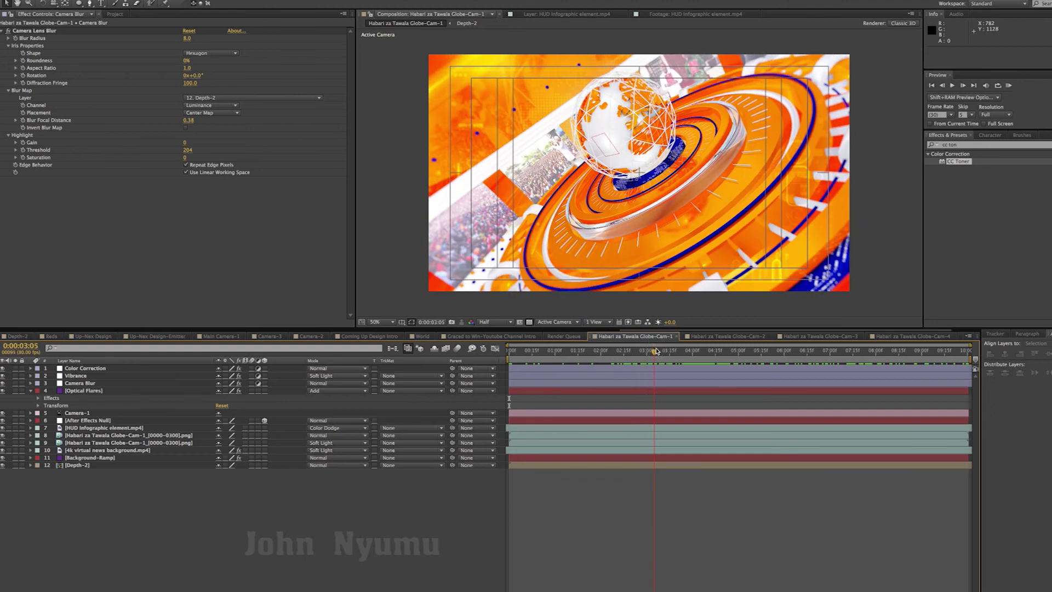
Lower the Camera Blur layer's Blur Radius to 5, then 4, and scrub through the globe shot
click(85, 384)
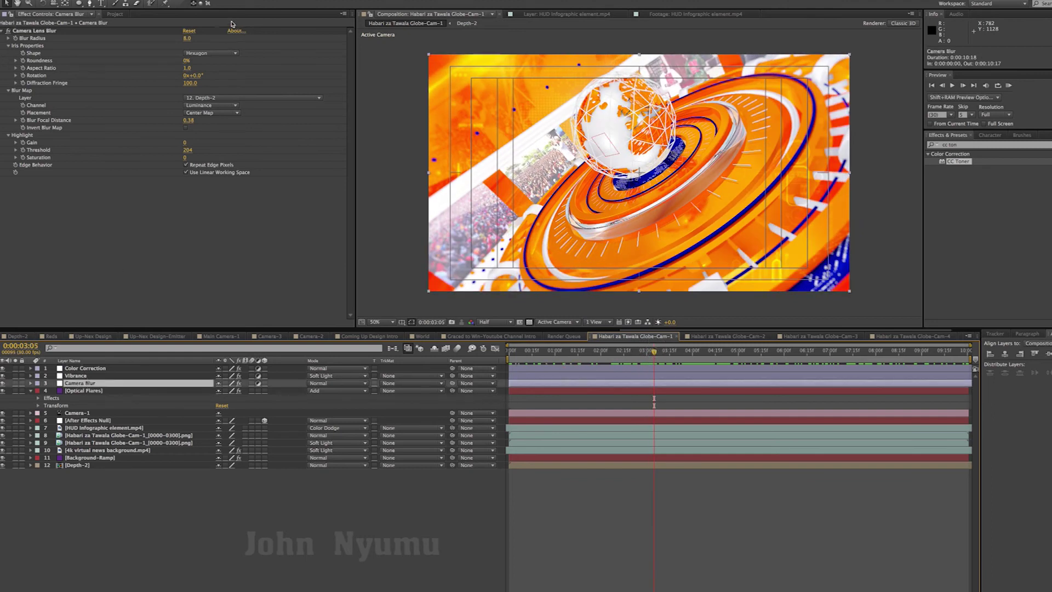
drag(188, 42, 181, 43)
key(Return)
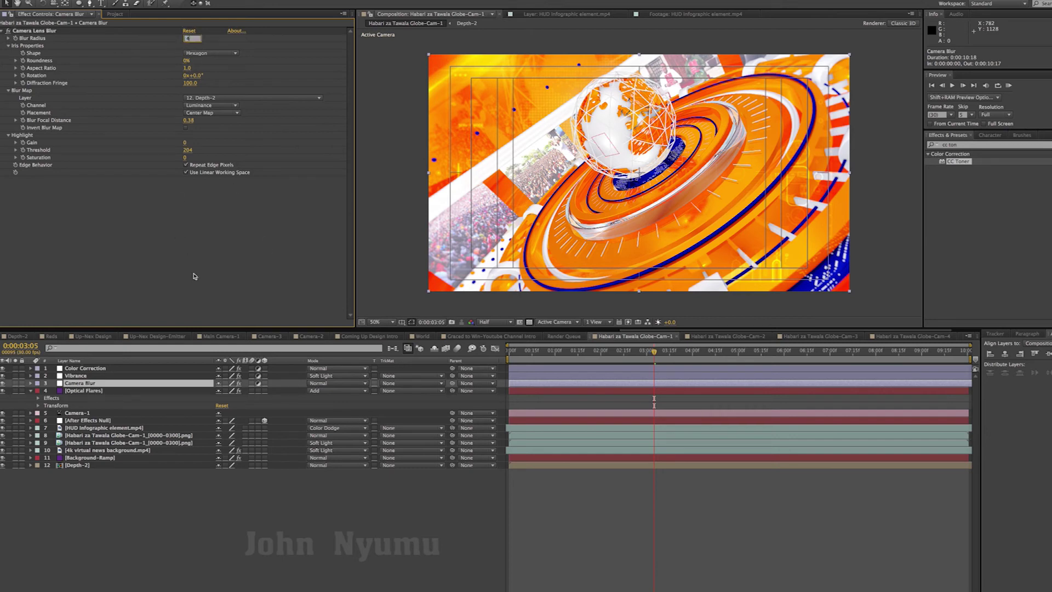
key(Return)
drag(654, 354, 439, 372)
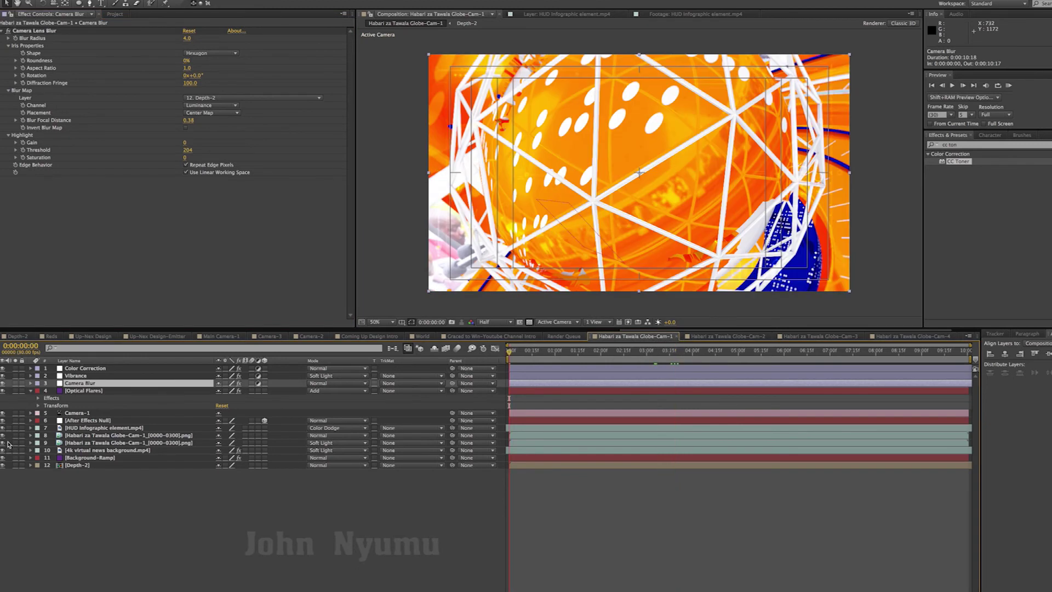
drag(510, 353, 589, 352)
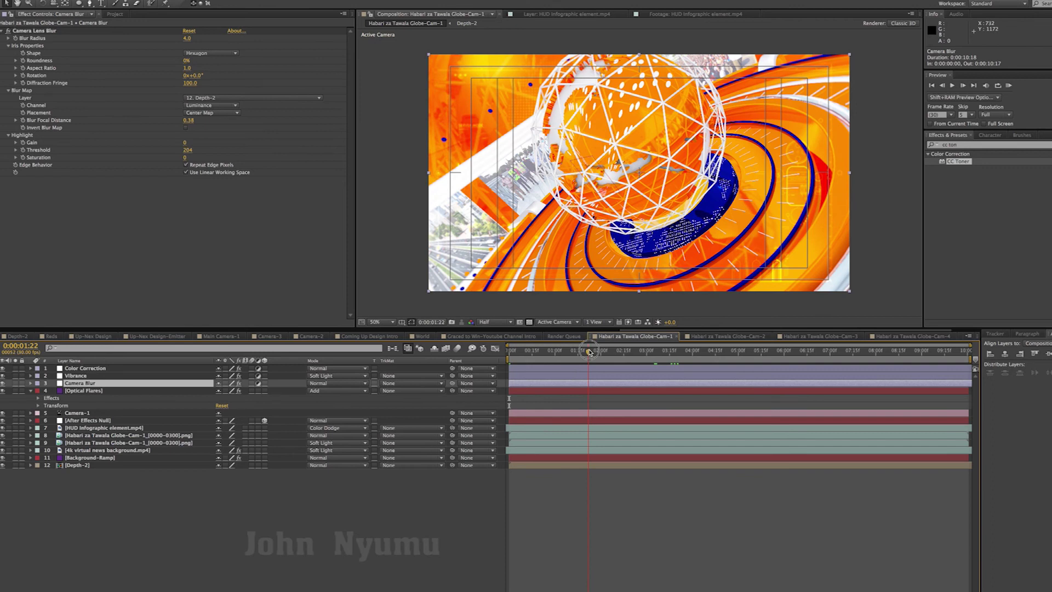
drag(597, 352, 664, 352)
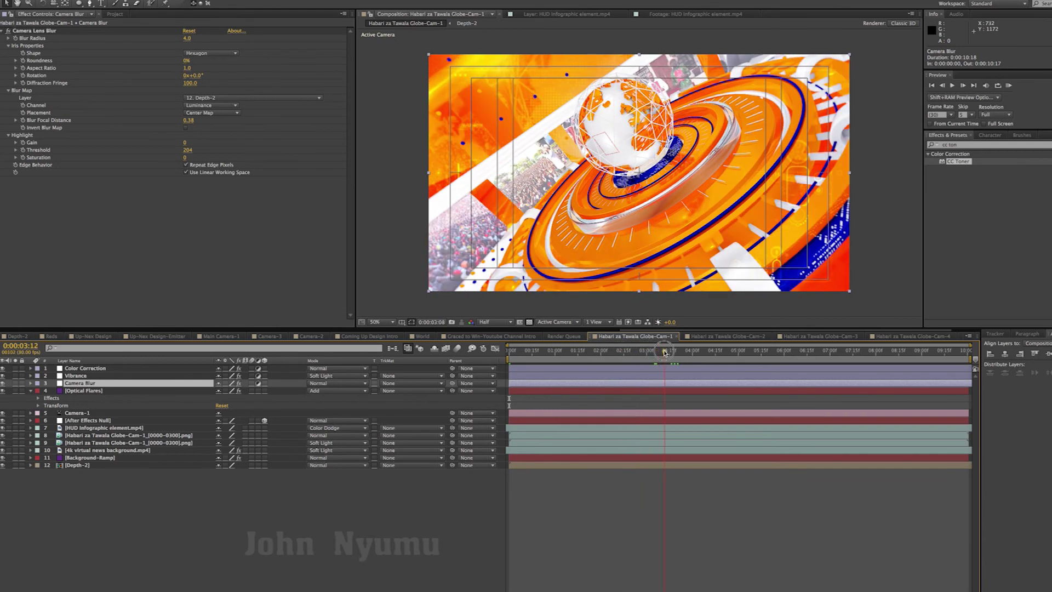
click(787, 526)
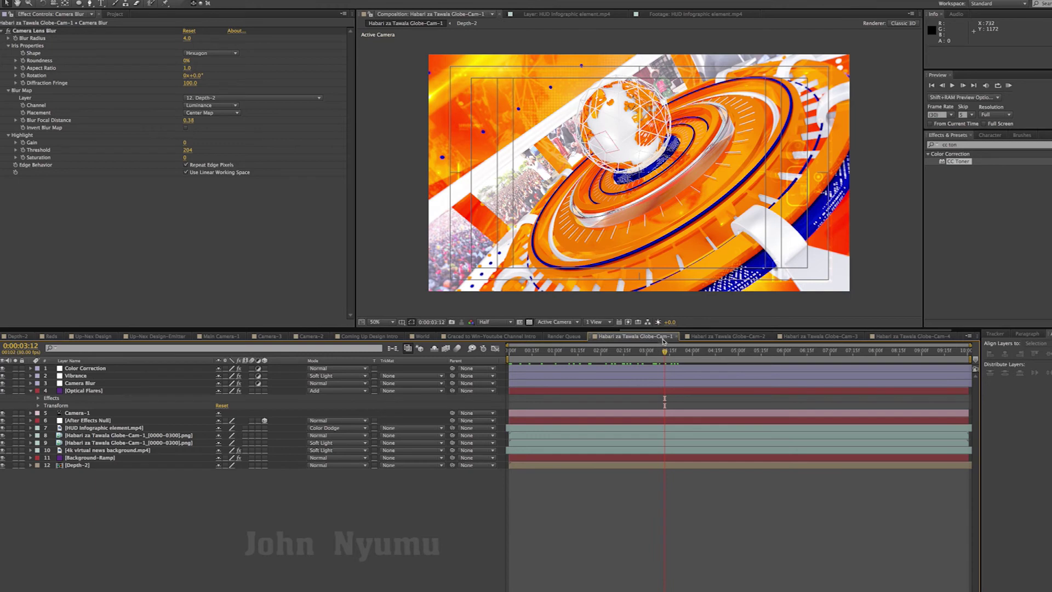
drag(677, 353, 864, 350)
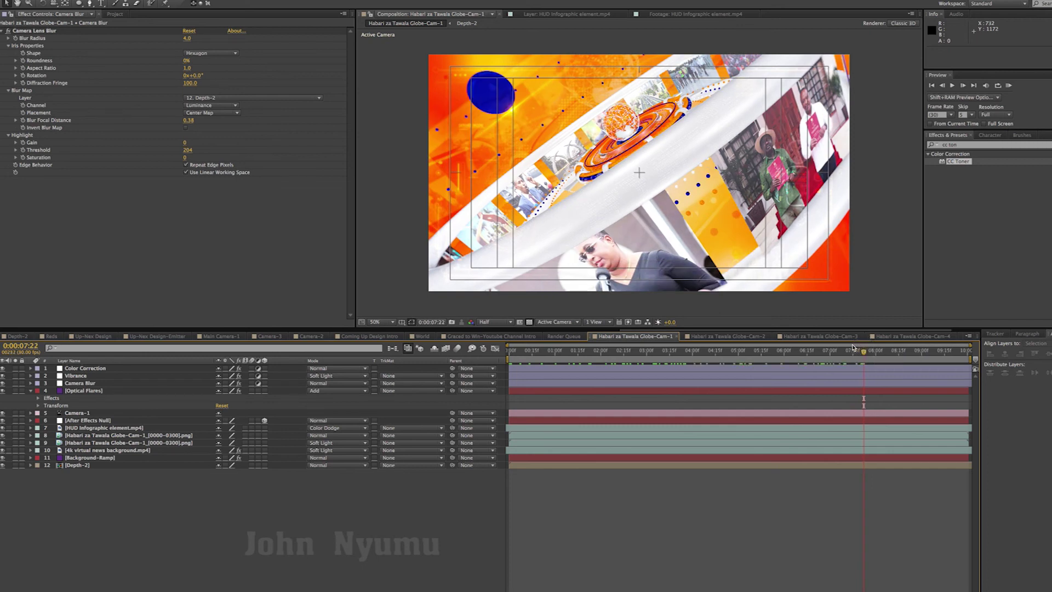
Enter 5 as the Camera Lens Blur radius and scrub between eight and five seconds
click(186, 38)
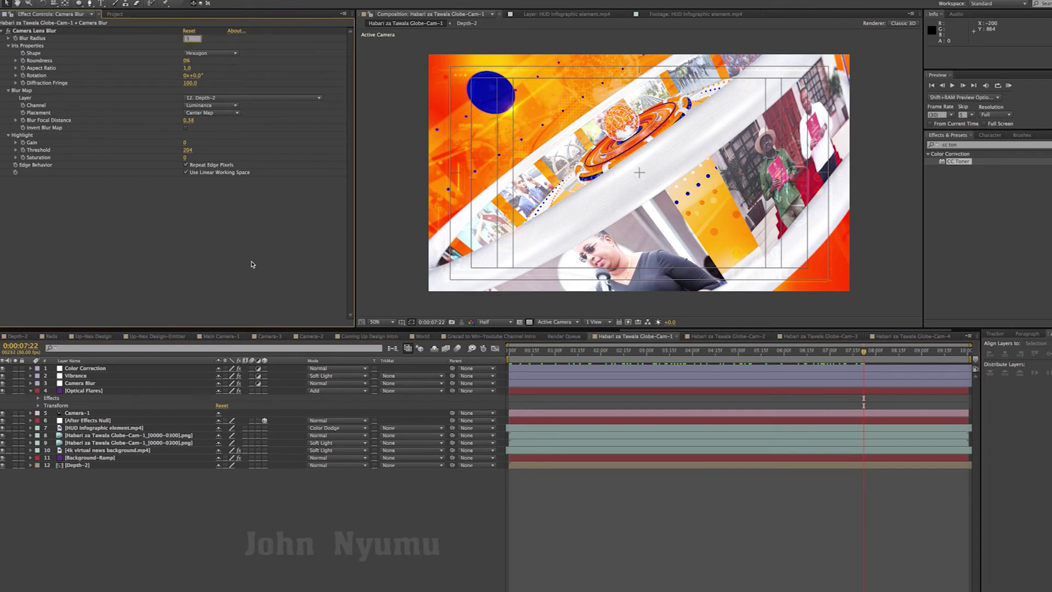
text(5)
key(Return)
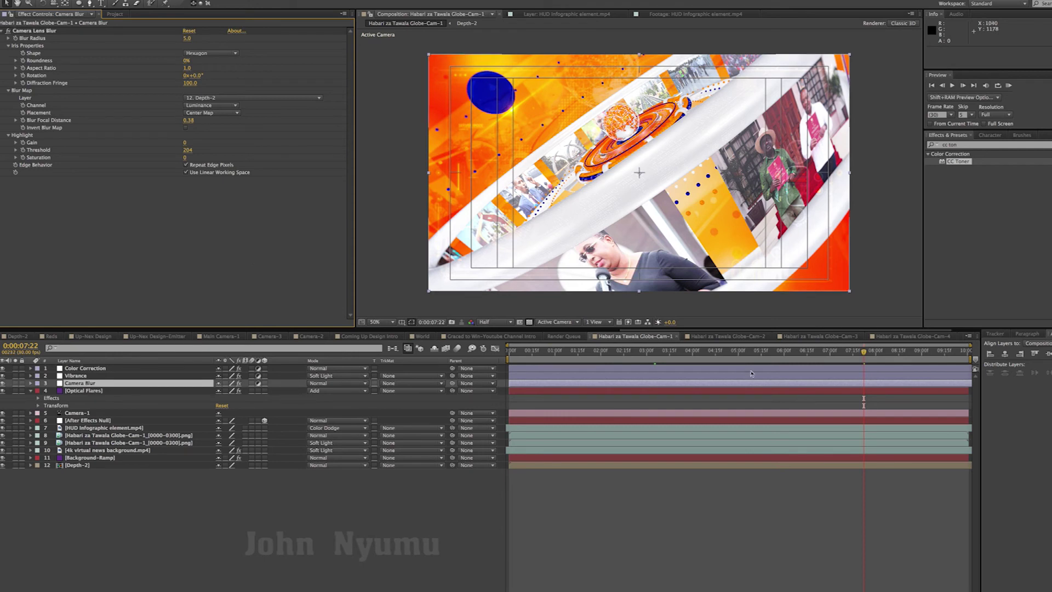
mouse_move(864, 351)
mouse_down()
mouse_move(888, 351)
mouse_move(811, 352)
mouse_up()
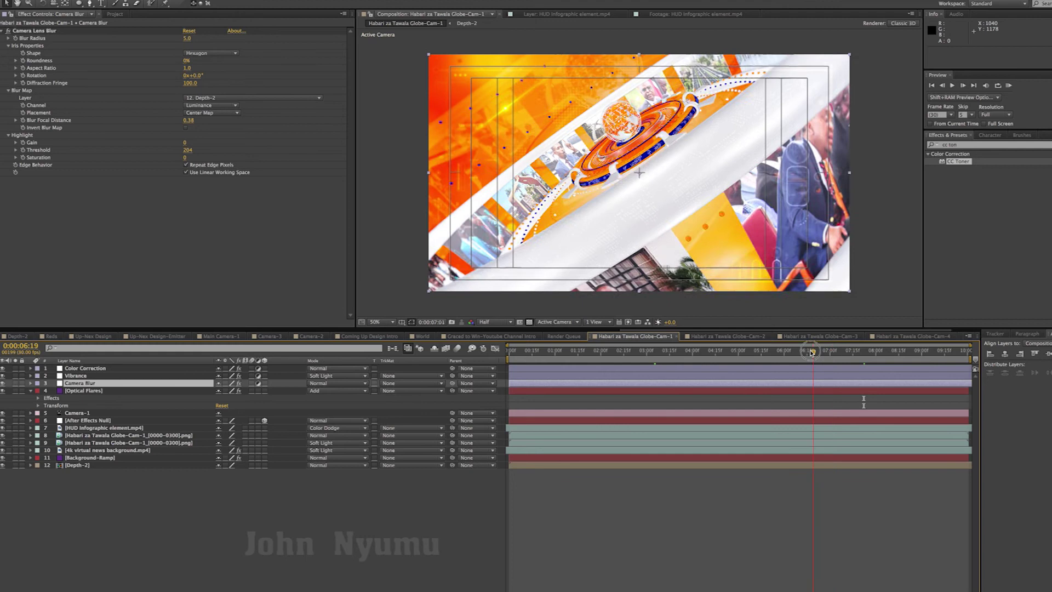
drag(801, 353, 741, 354)
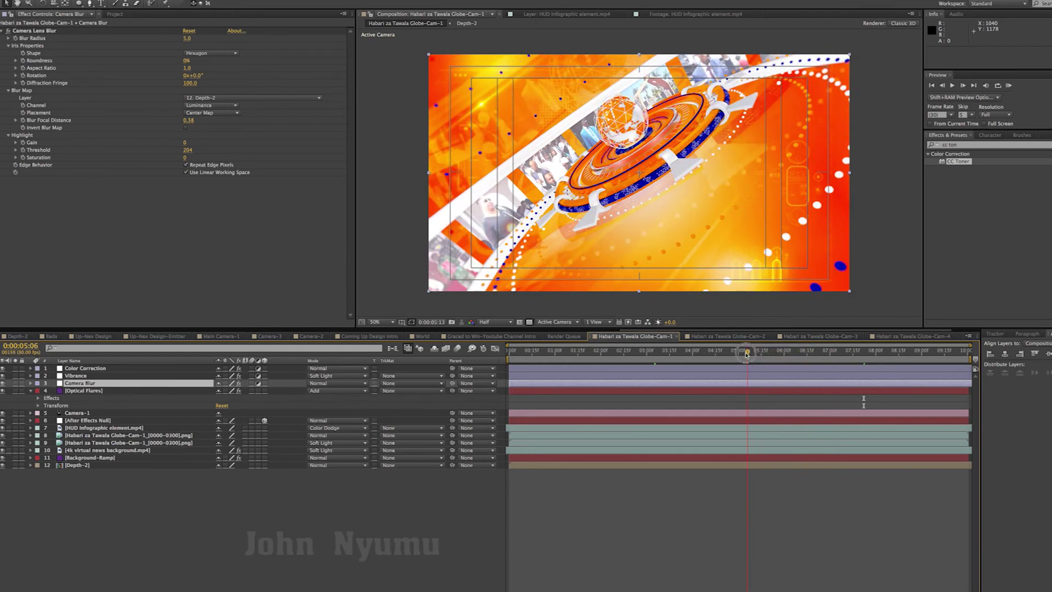
Copy Background-Ramp from Globe-Cam-1 and paste it at the bottom of the Globe-Cam-2 layer stack
click(98, 513)
click(30, 391)
click(101, 511)
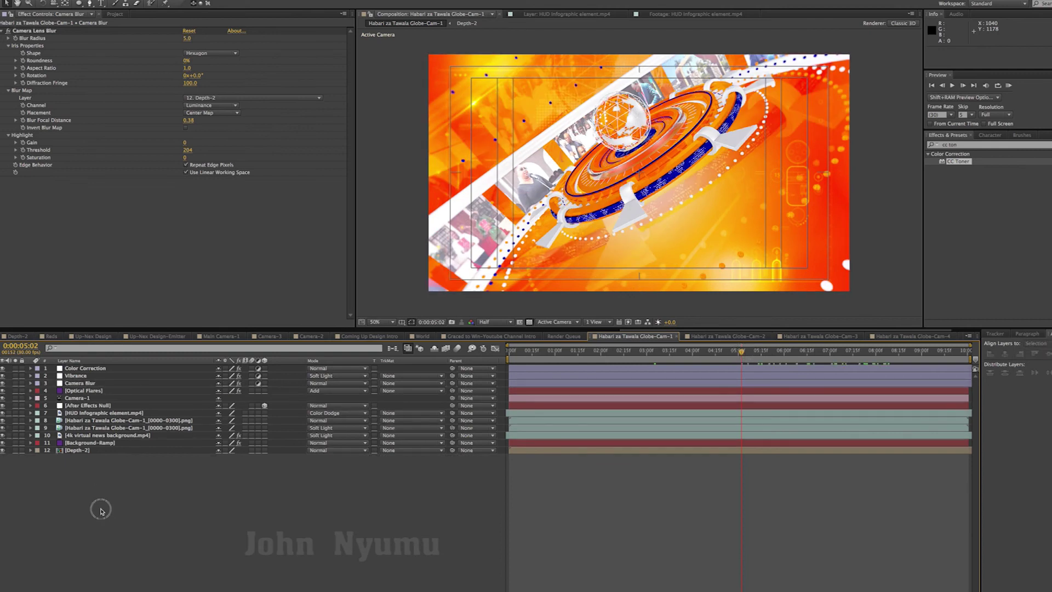
click(77, 443)
key(ctrl+c)
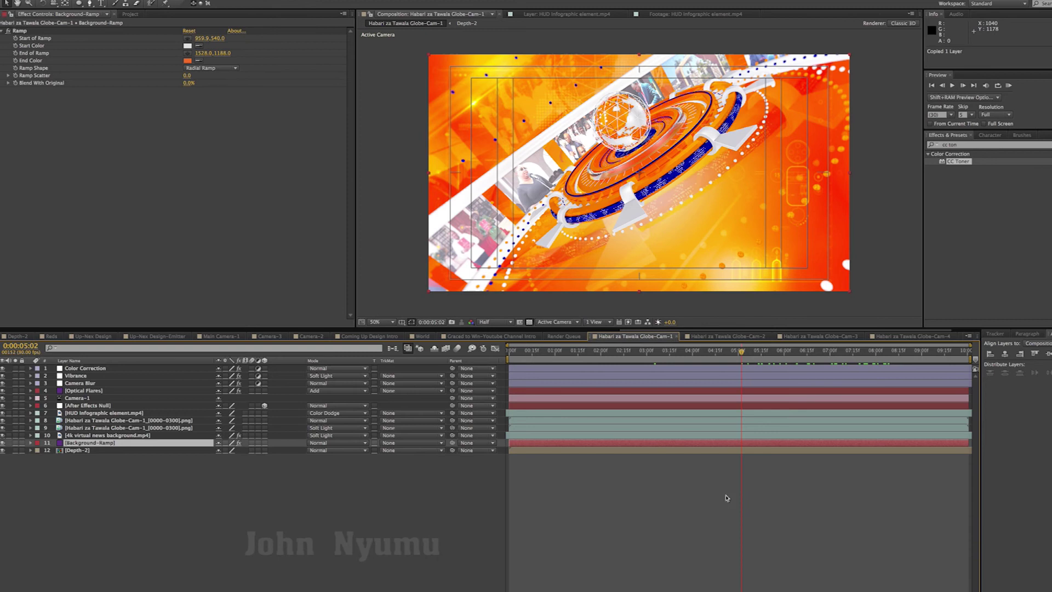
click(713, 336)
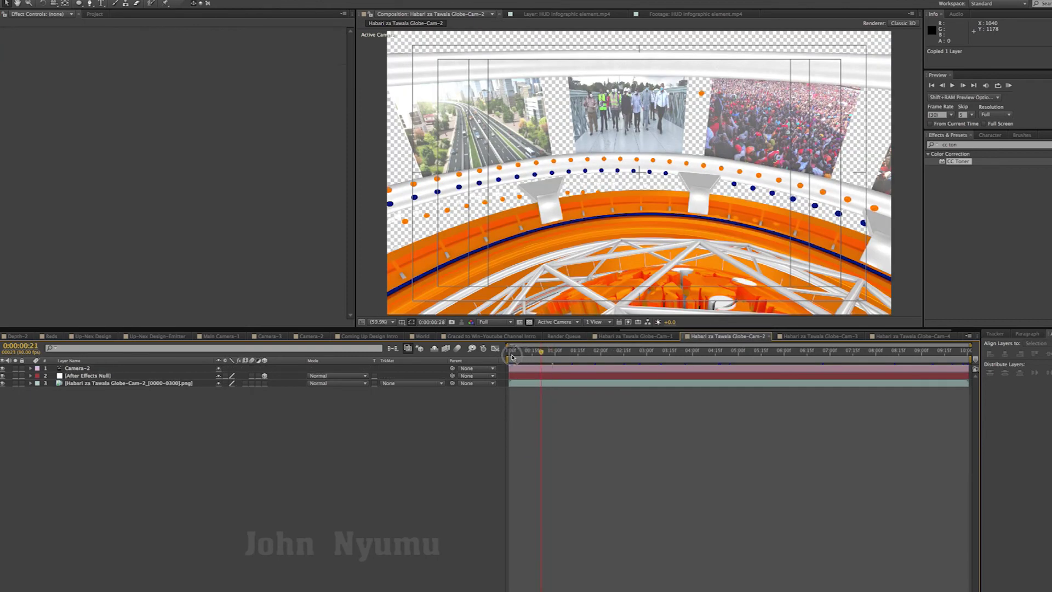
click(512, 355)
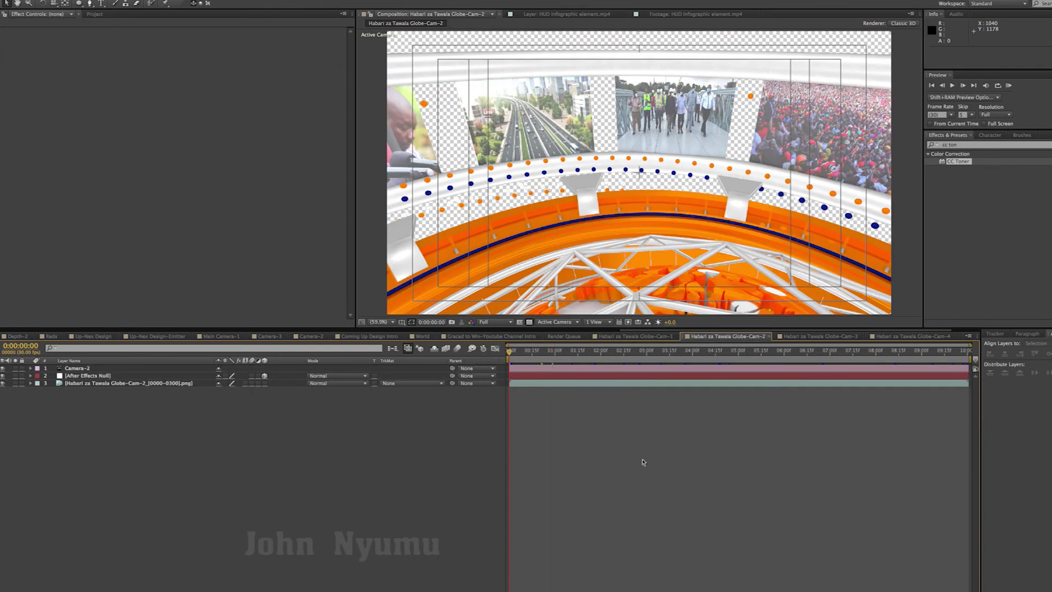
key(ctrl+v)
drag(106, 368, 107, 393)
click(569, 429)
drag(511, 354, 641, 352)
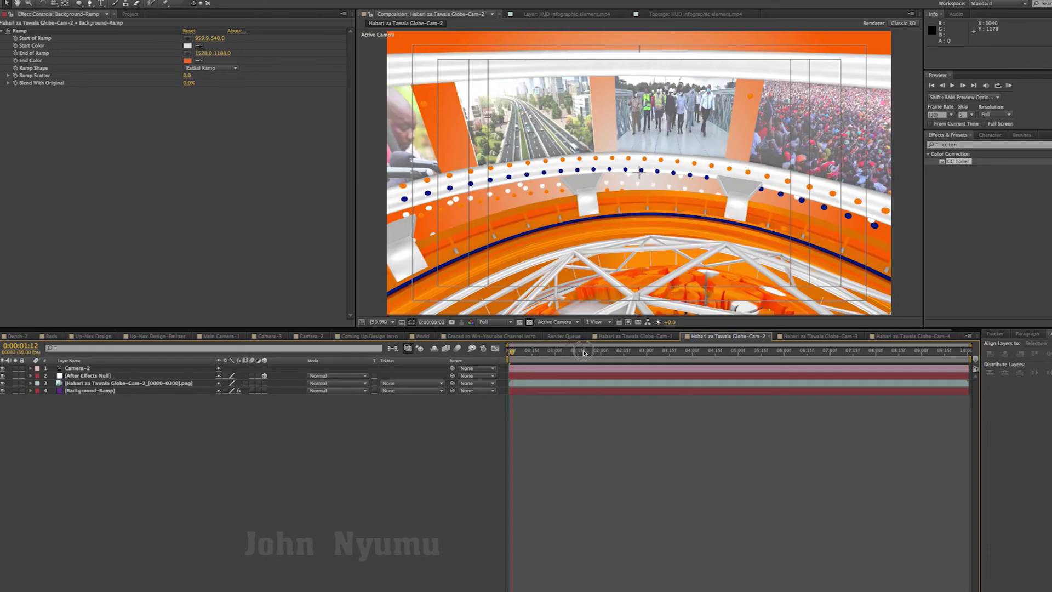
Duplicate the Globe-Cam-2 render layer
click(168, 384)
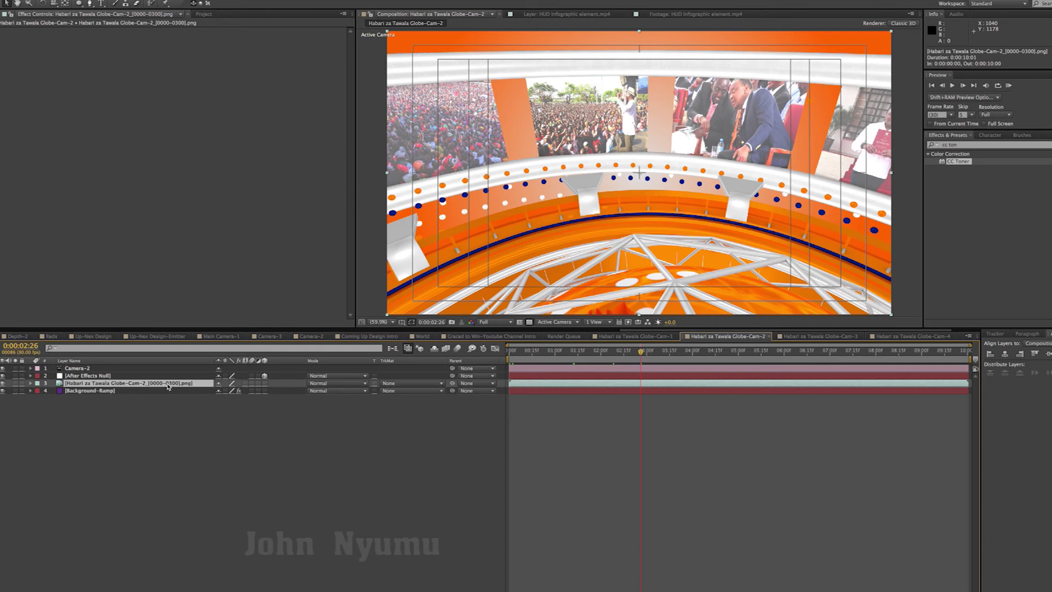
key(ctrl+d)
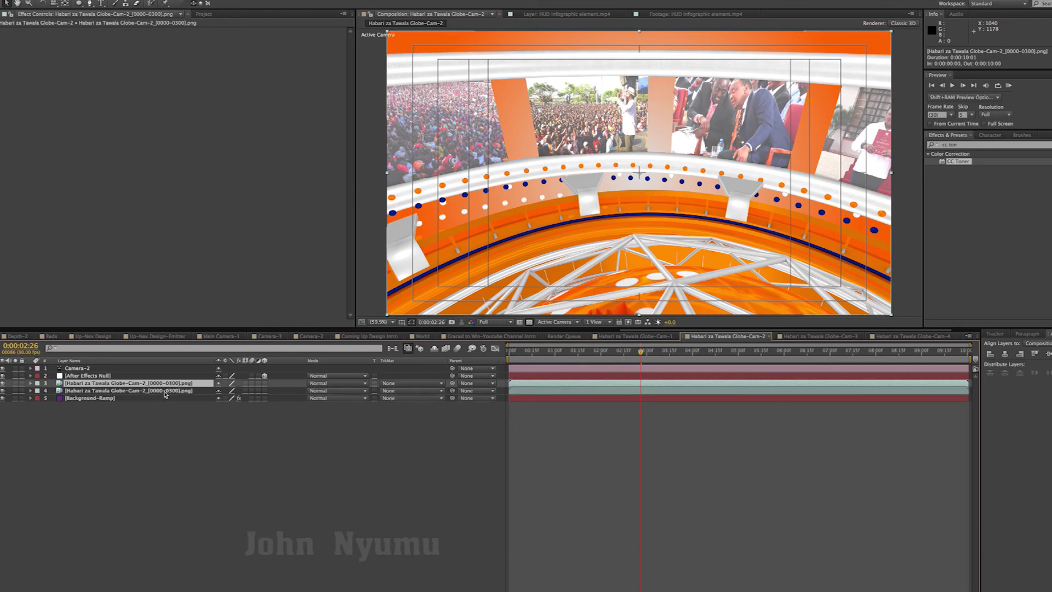
click(533, 390)
Check the Scale of the globe render layer in the Globe-Cam-1 comp
drag(639, 354, 510, 354)
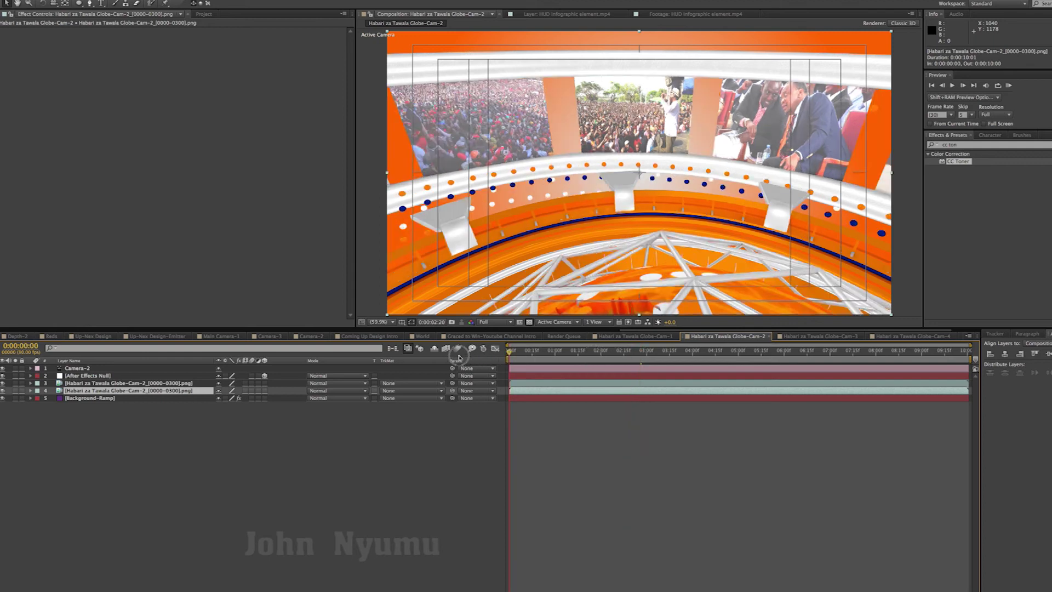
click(648, 337)
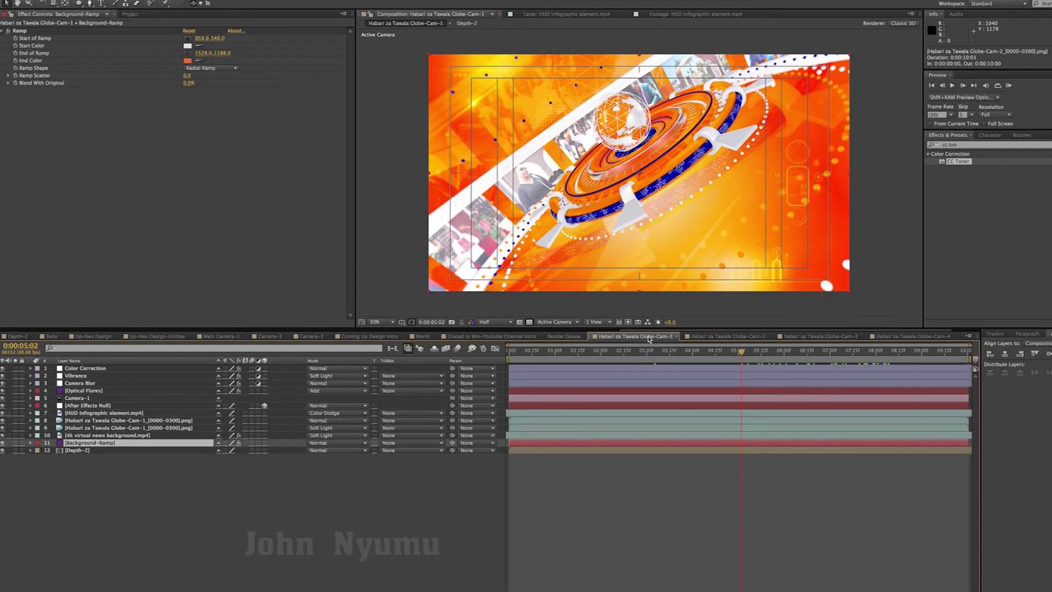
click(139, 429)
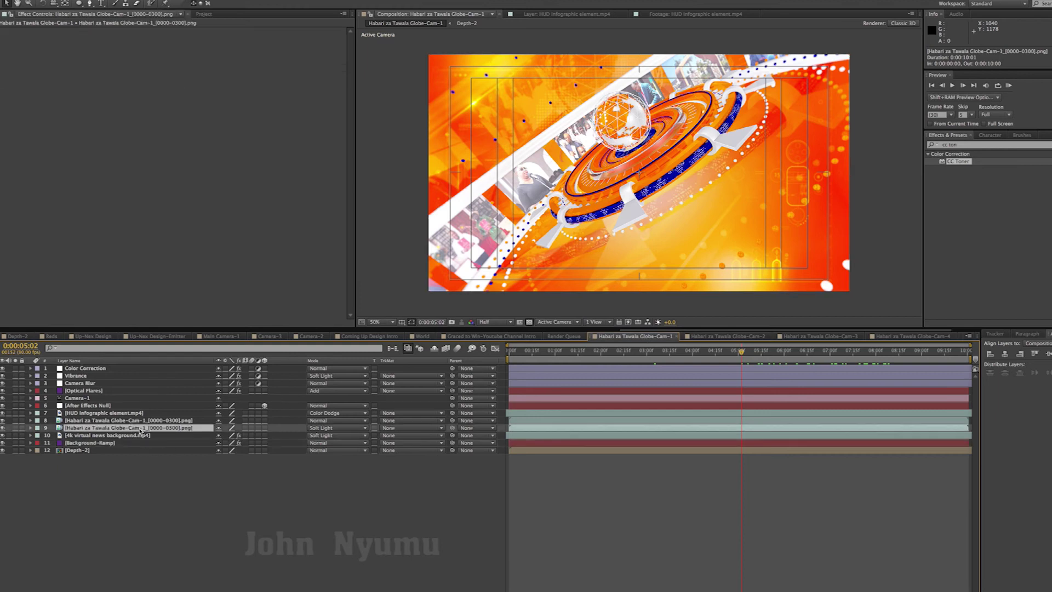
key(s)
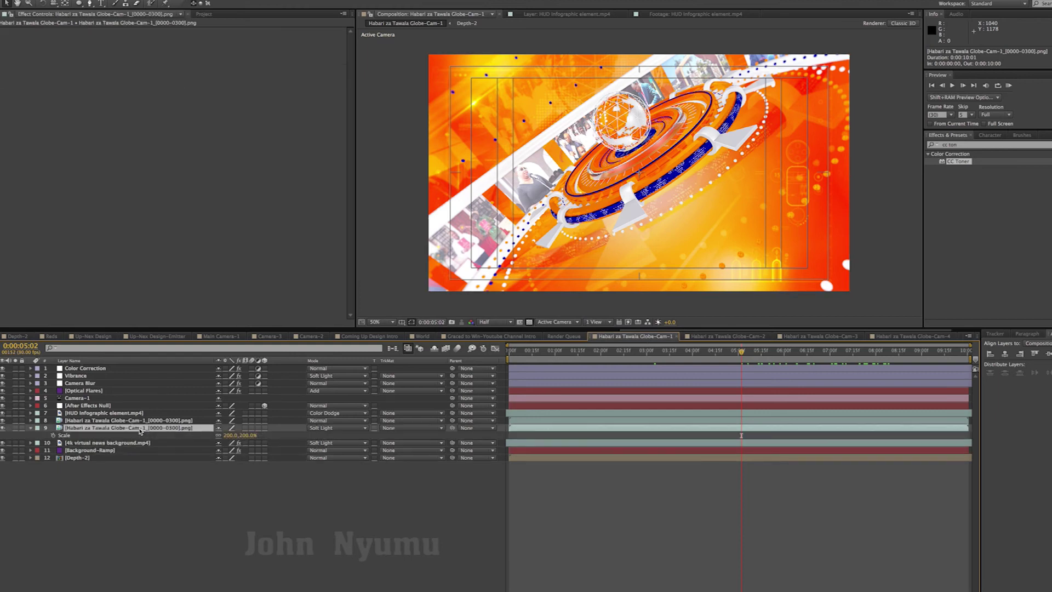
key(s)
Set the duplicated Globe-Cam-2 render layer's Scale to 200%
click(719, 337)
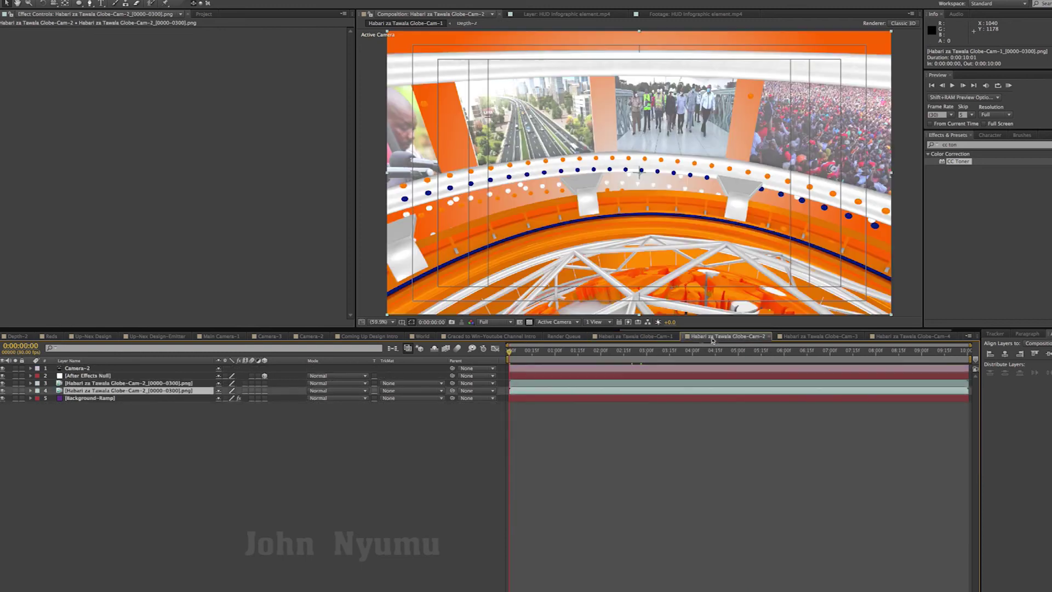
key(s)
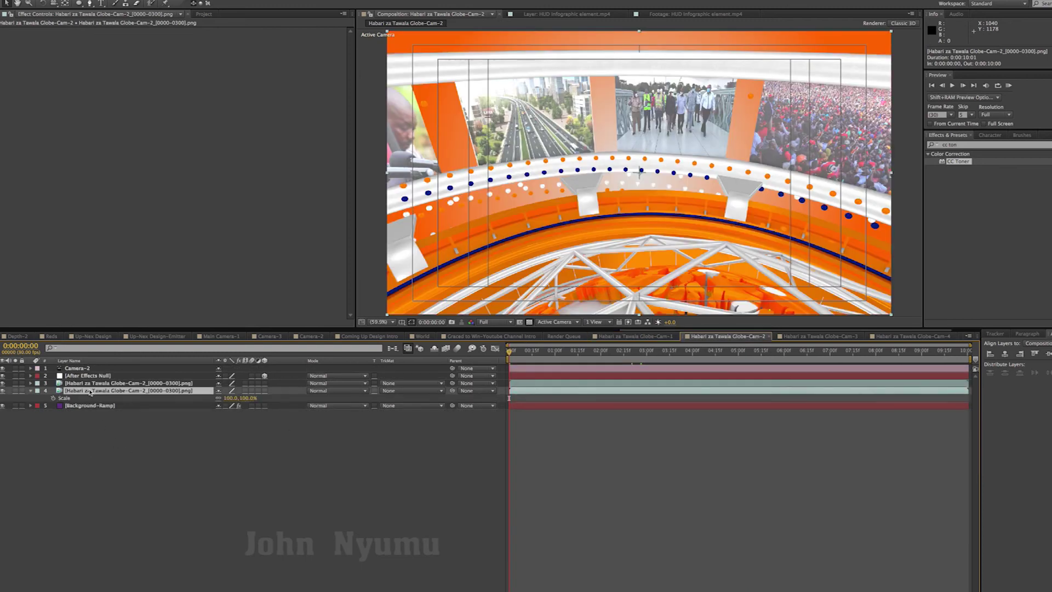
click(230, 399)
text(2)
text(0)
click(224, 492)
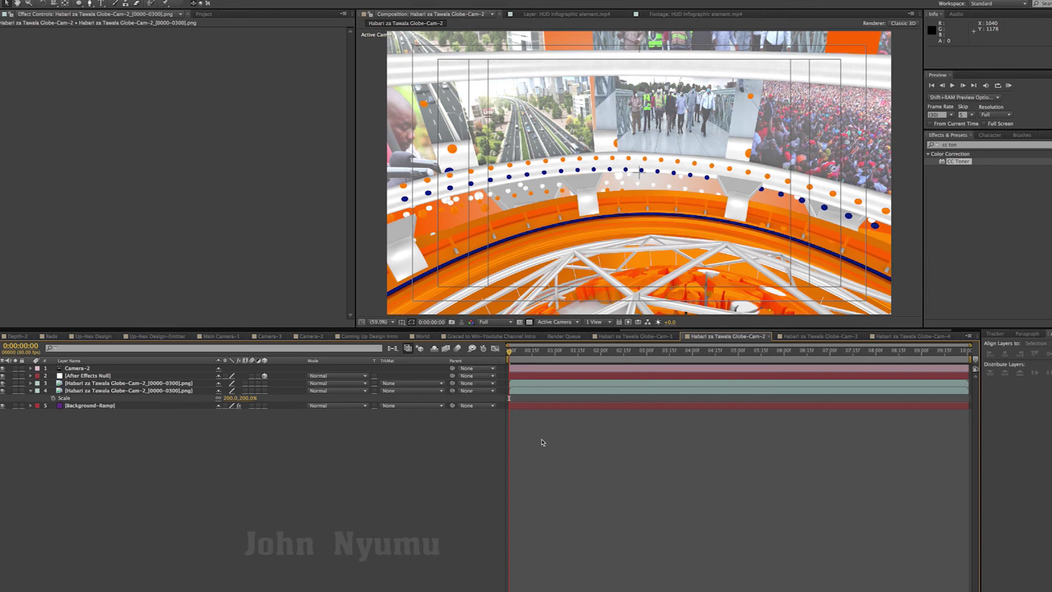
key(comma)
key(comma)
key(comma)
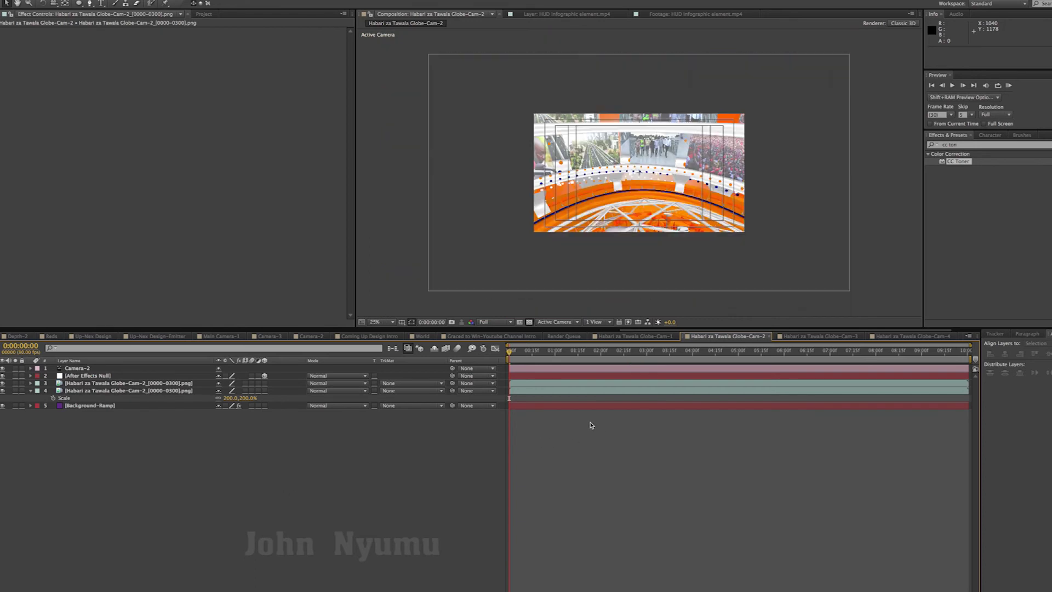
click(655, 336)
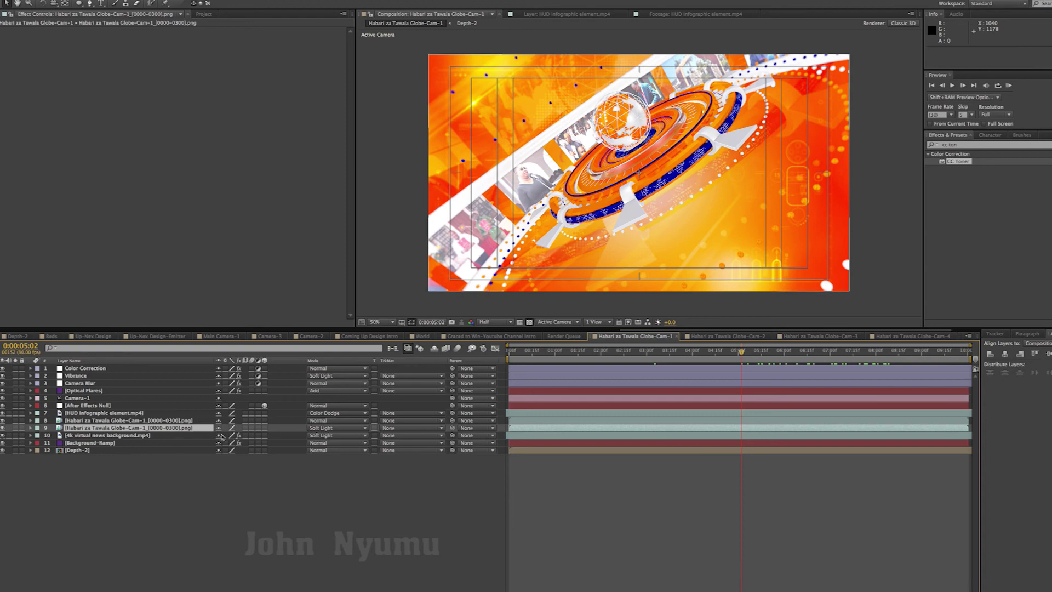
click(714, 337)
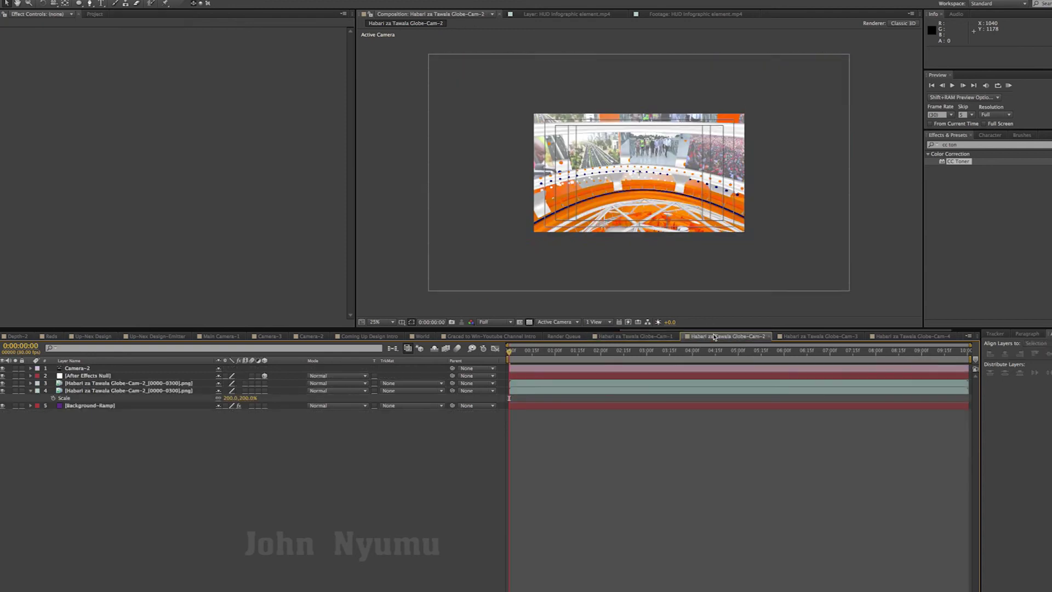
Switch layer 4's blend mode to Soft Light and preview the comp at 5 and 7 seconds
click(149, 391)
click(325, 392)
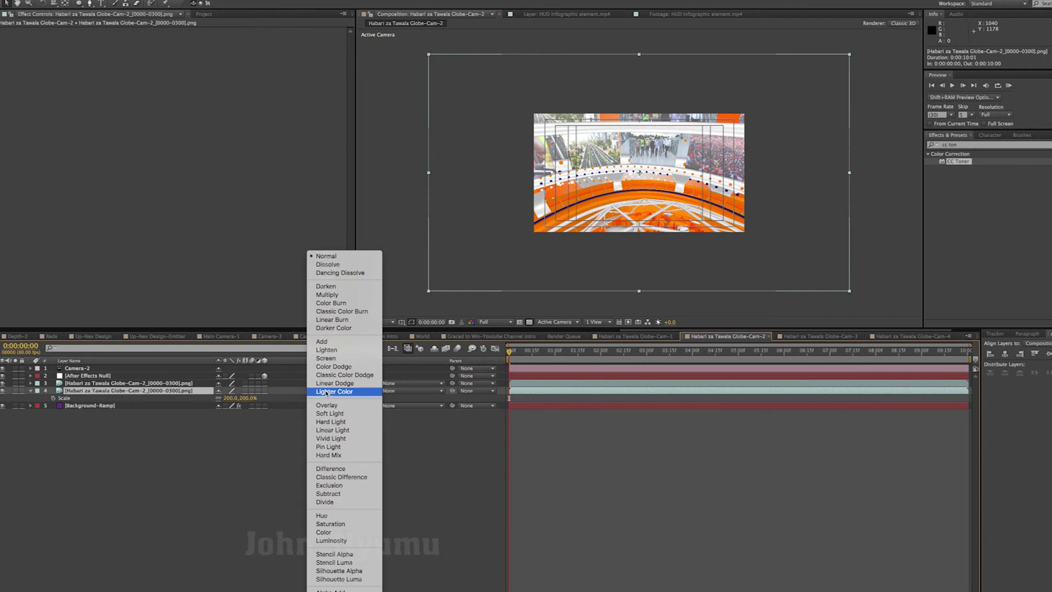
click(330, 415)
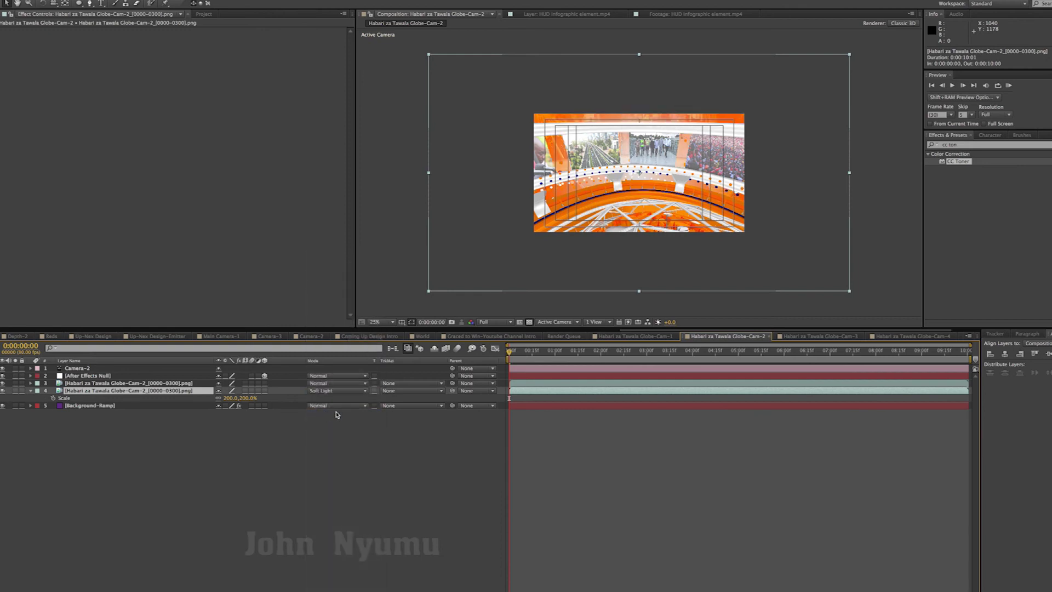
click(723, 472)
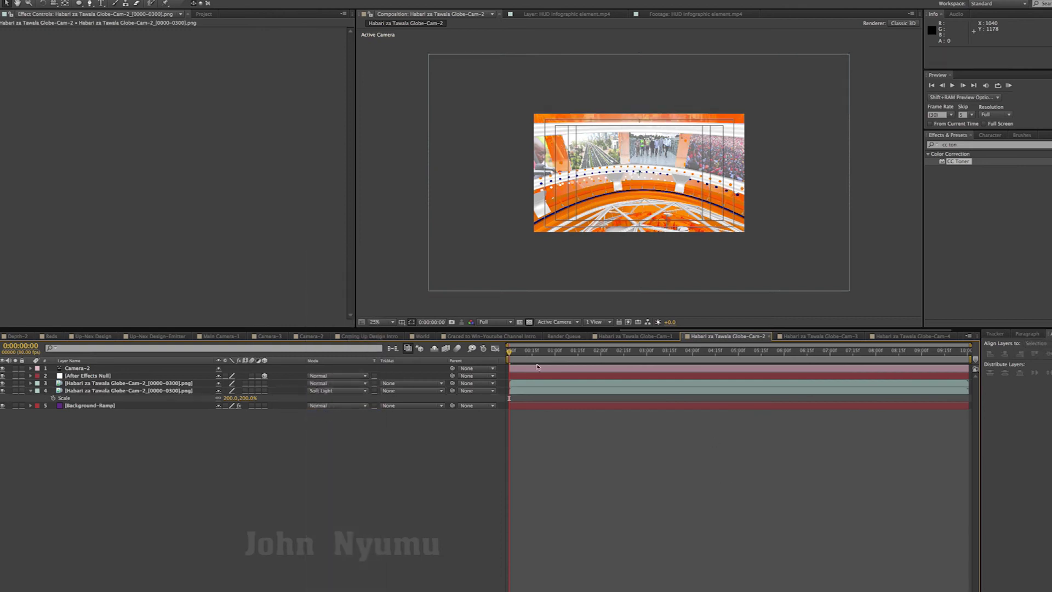
drag(575, 355, 781, 361)
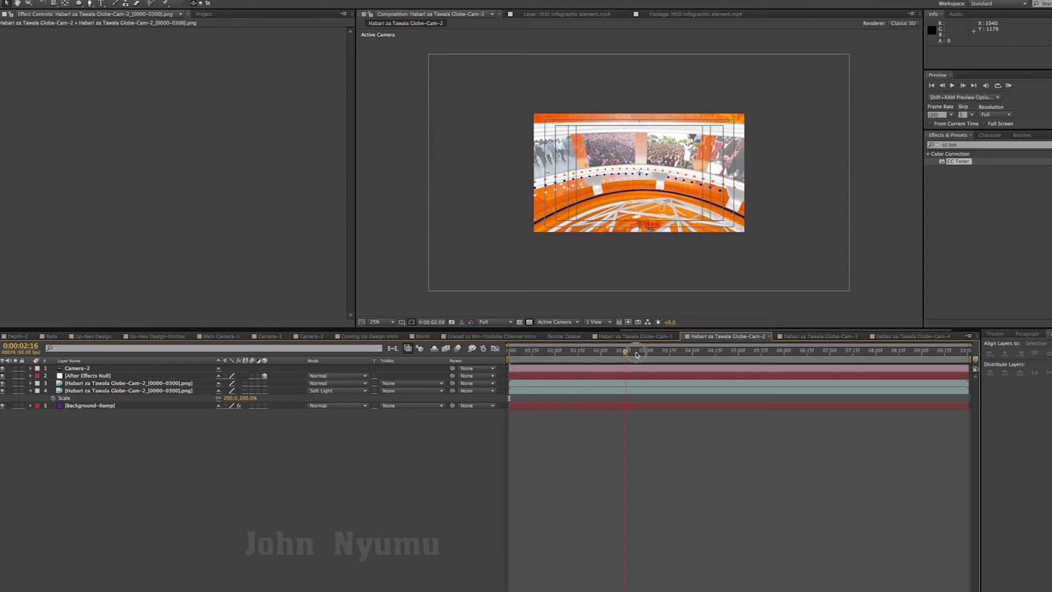
drag(782, 361, 830, 353)
Set the viewer magnification to Fit, then zoom out twice
click(383, 322)
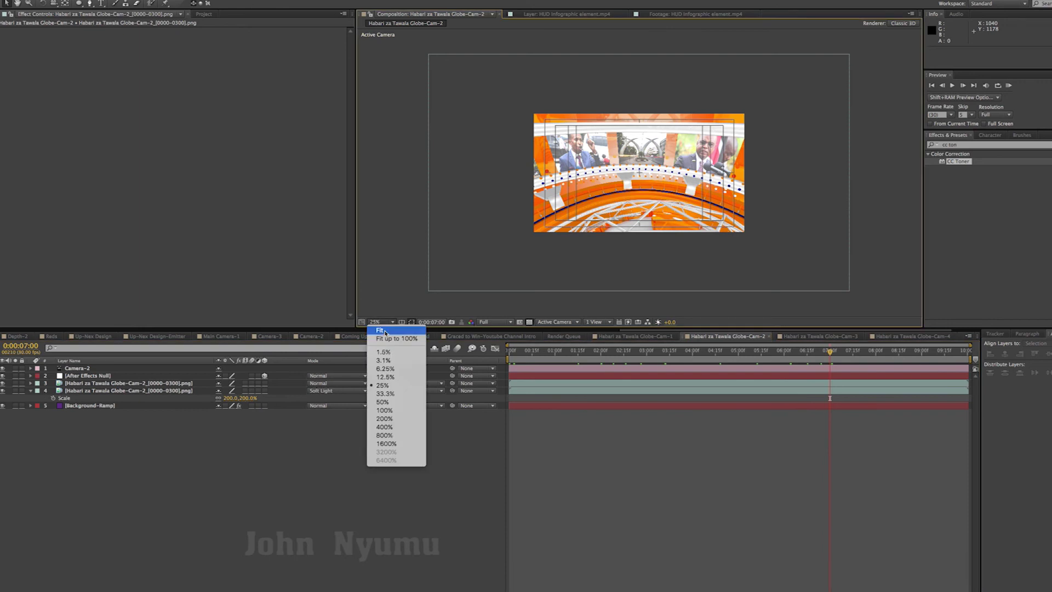
click(389, 331)
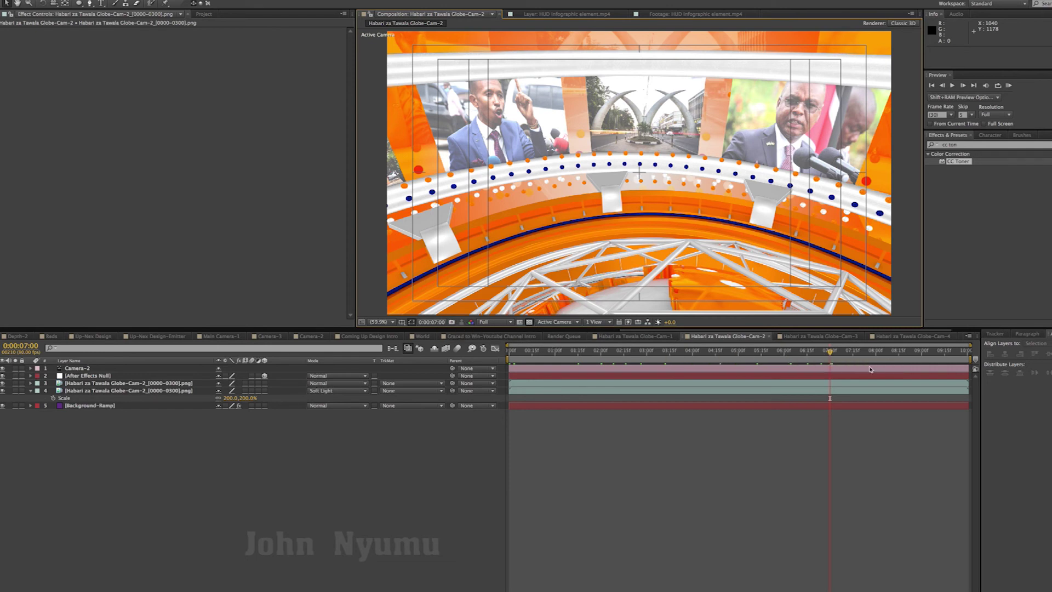
key(comma)
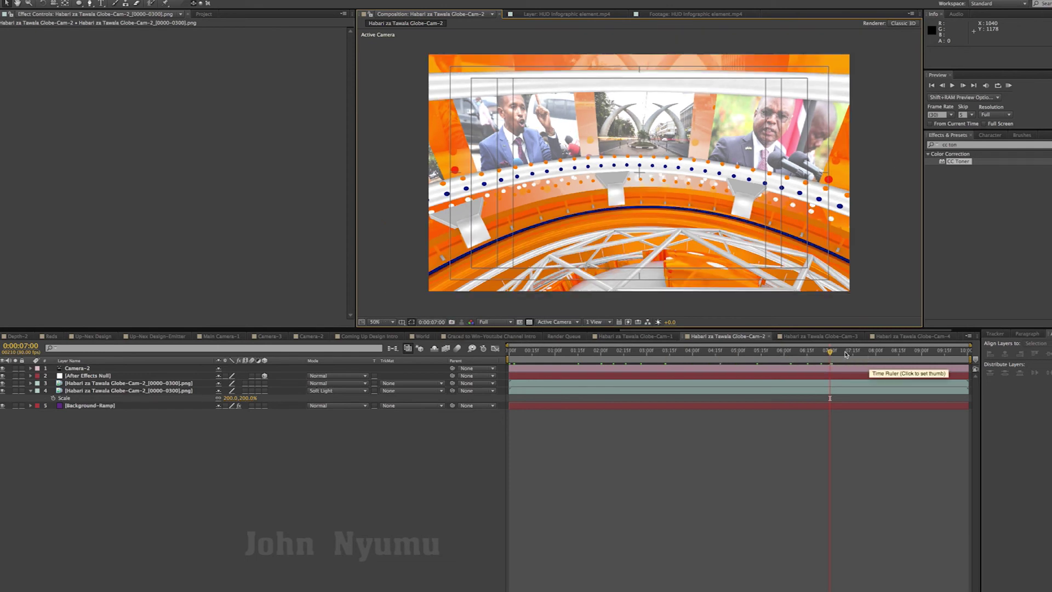
key(comma)
key(comma)
key(comma)
key(comma)
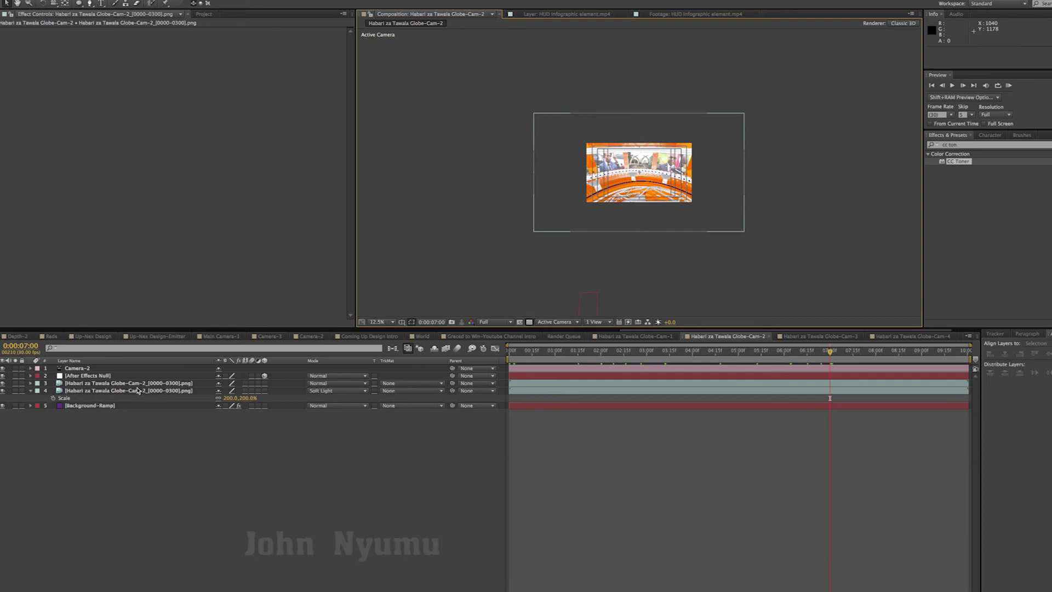
Compare the Opacity of Cam-2's layer 4 with the Cam-1 globe layer
click(138, 392)
key(t)
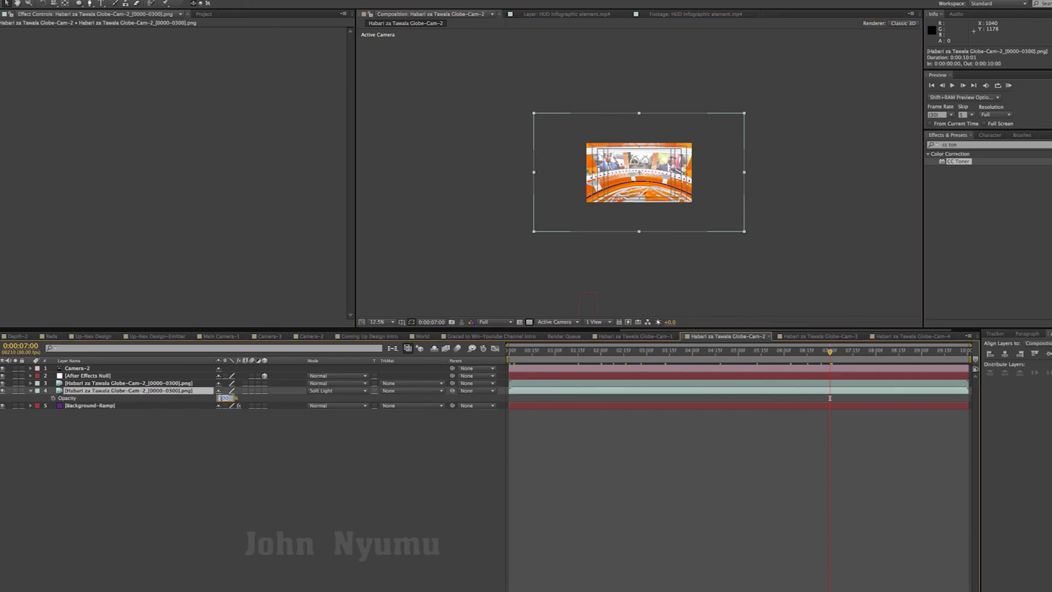
click(277, 515)
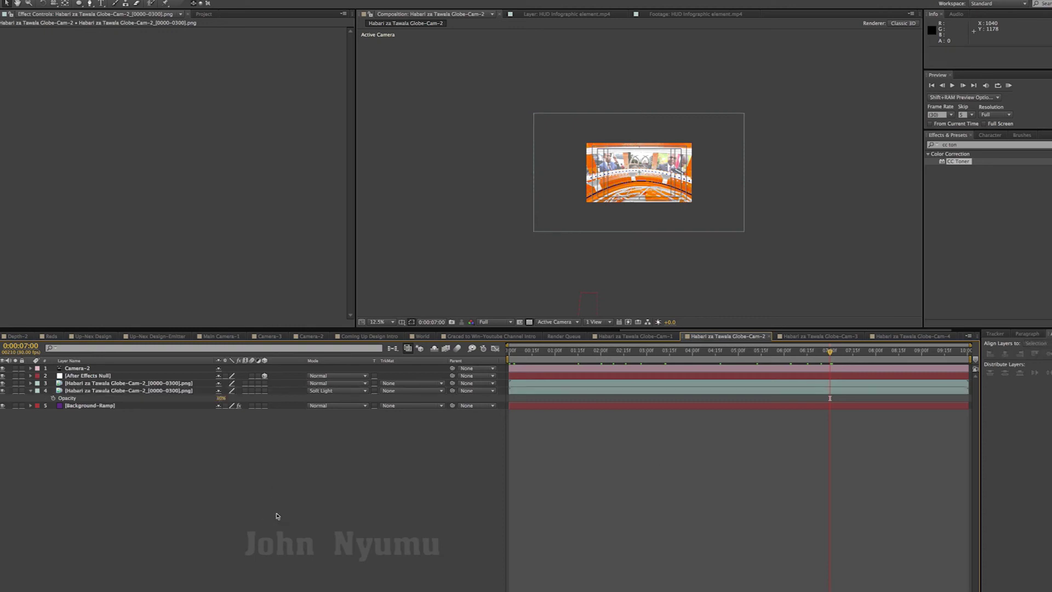
click(635, 336)
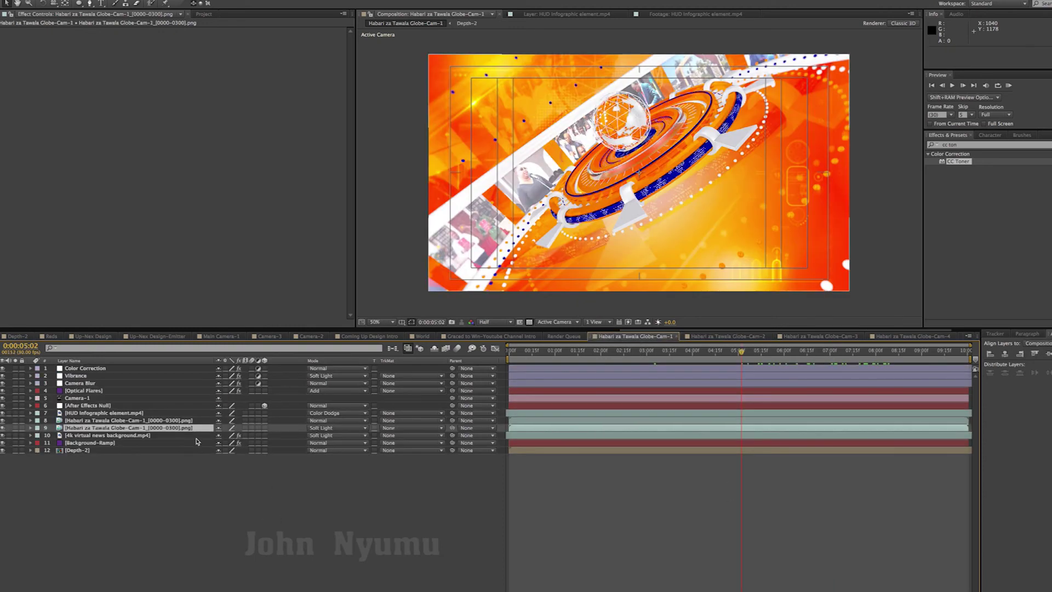
key(t)
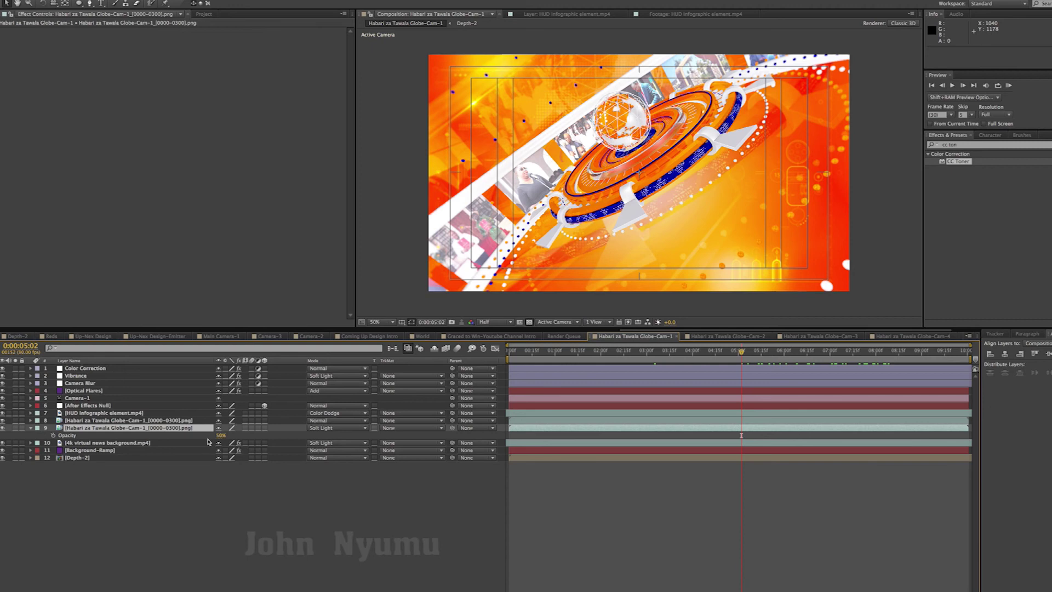
click(736, 337)
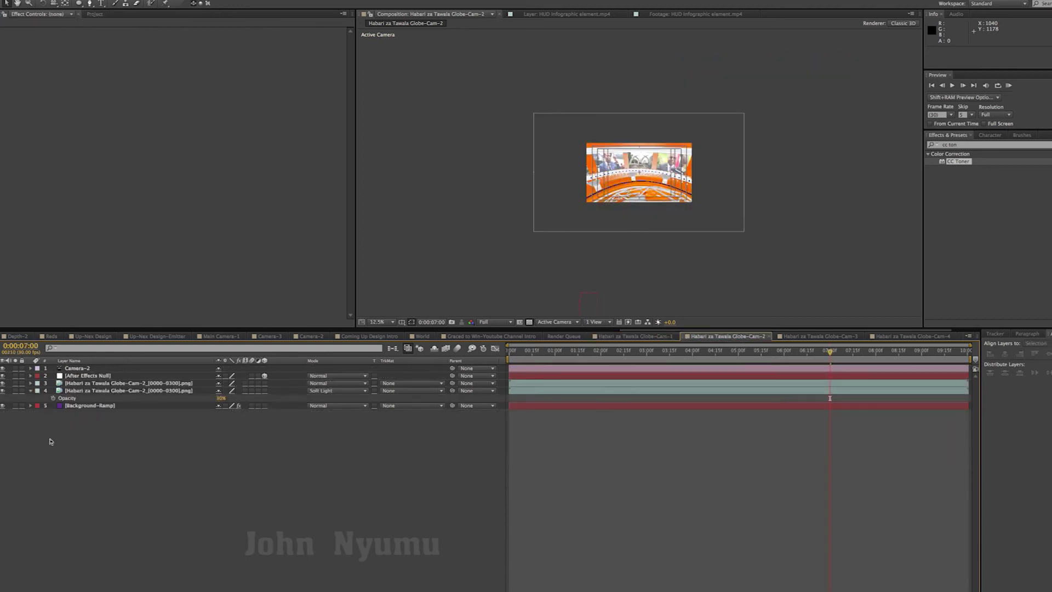
Set layer 4's Opacity to 50%, then view Globe-Cam-1 zoomed out to 12.5%
click(221, 398)
text(40)
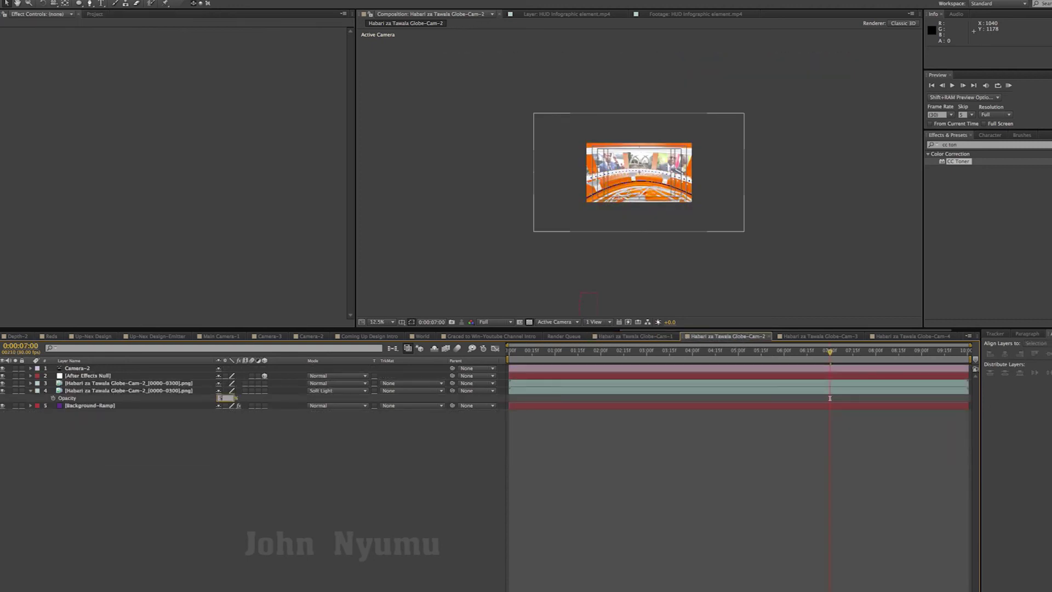
key(Return)
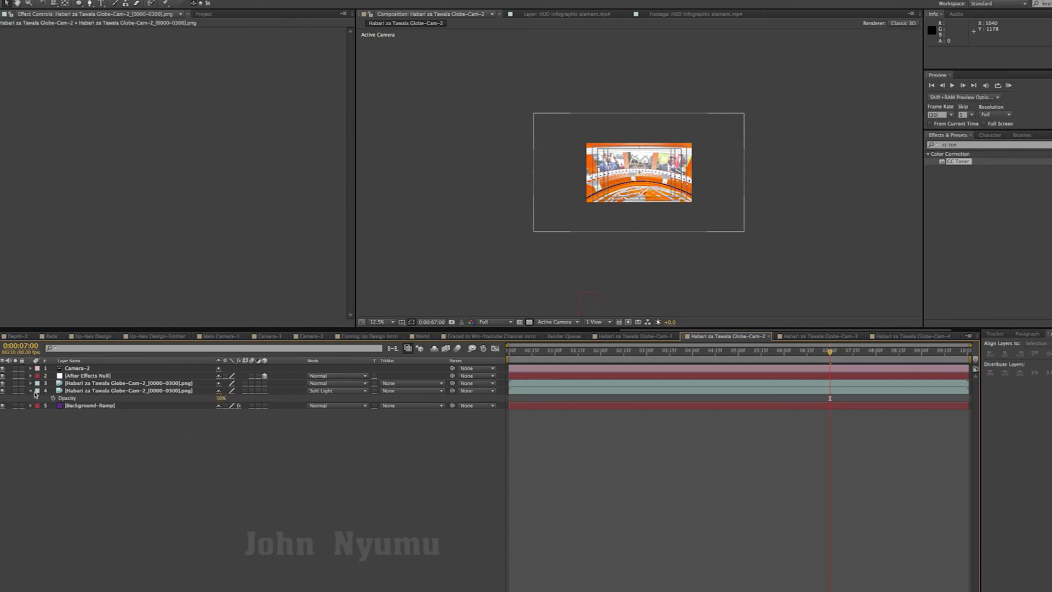
click(31, 391)
click(658, 338)
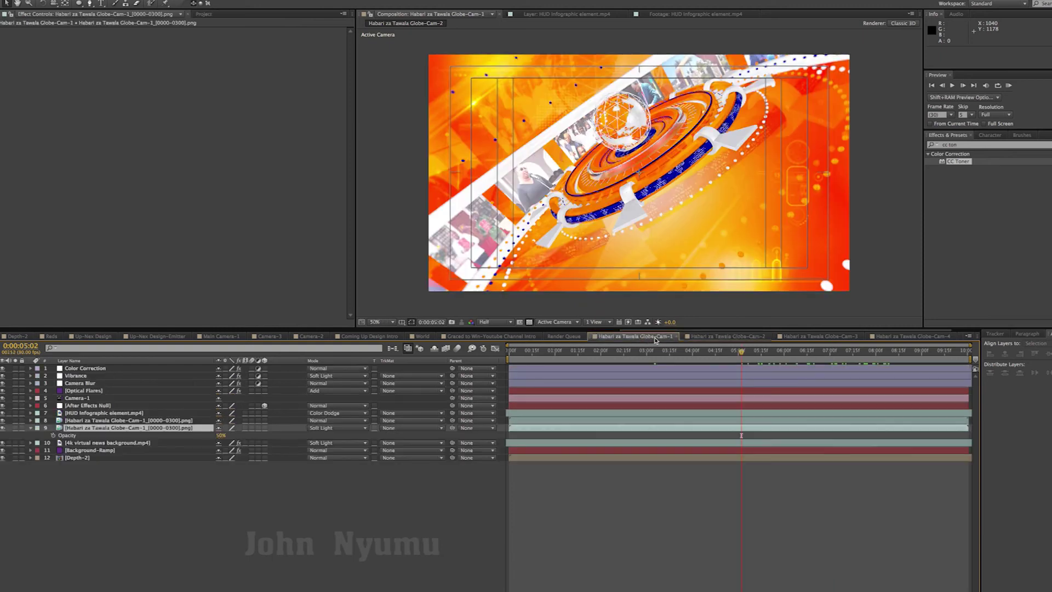
click(536, 503)
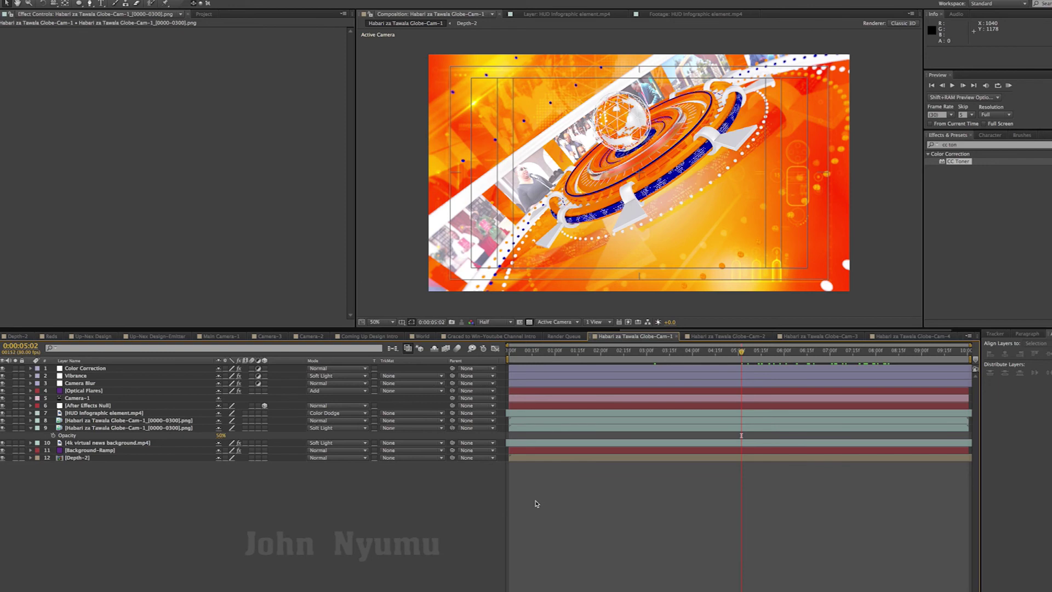
key(comma)
key(comma)
key(comma)
key(comma)
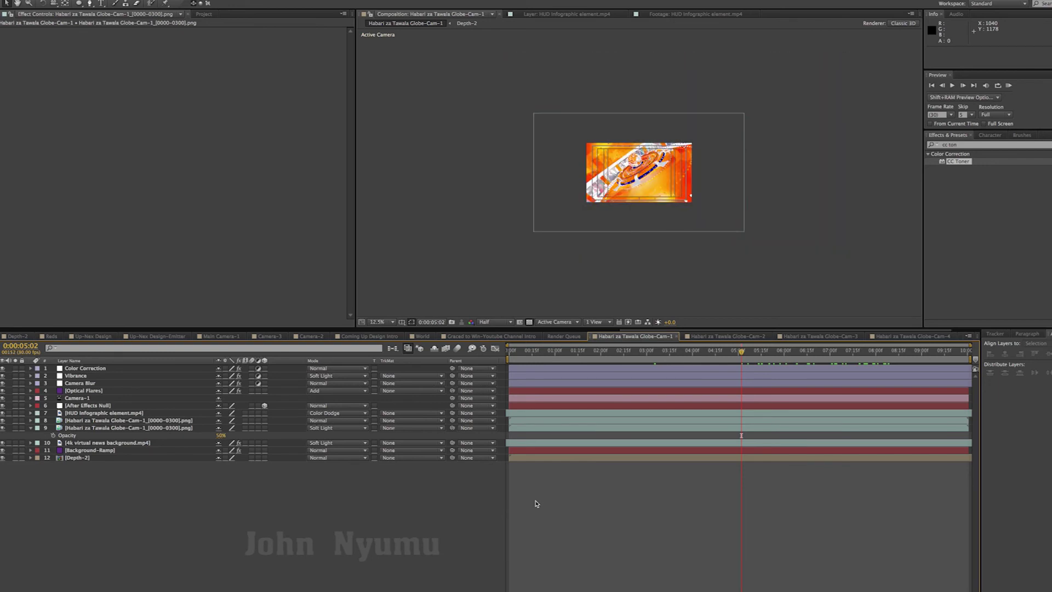
Copy the 4k virtual news background layer into Globe-Cam-2, placed below the globe renders
click(102, 444)
key(ctrl+c)
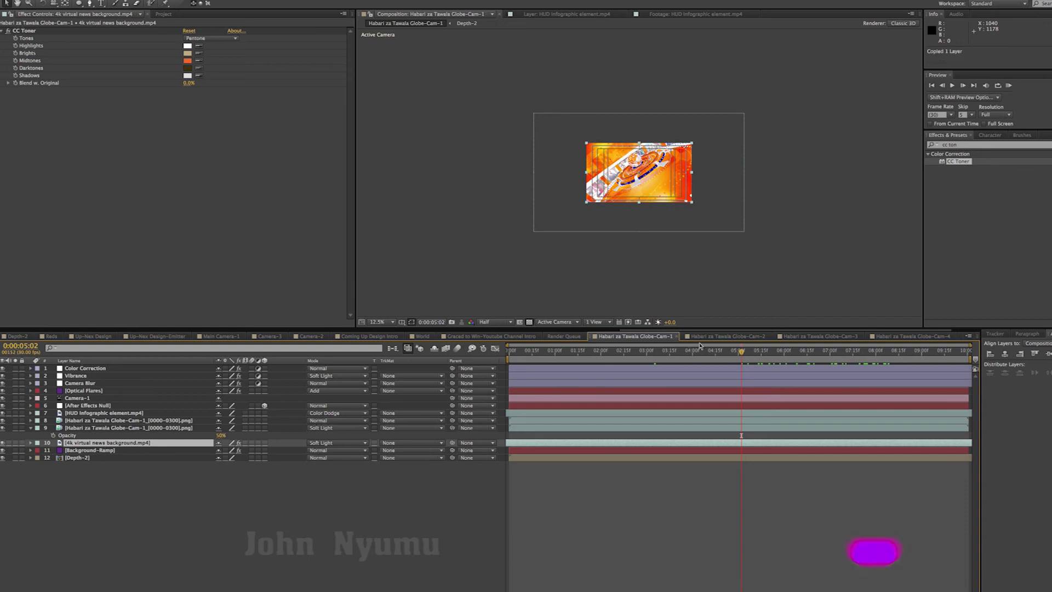
click(702, 337)
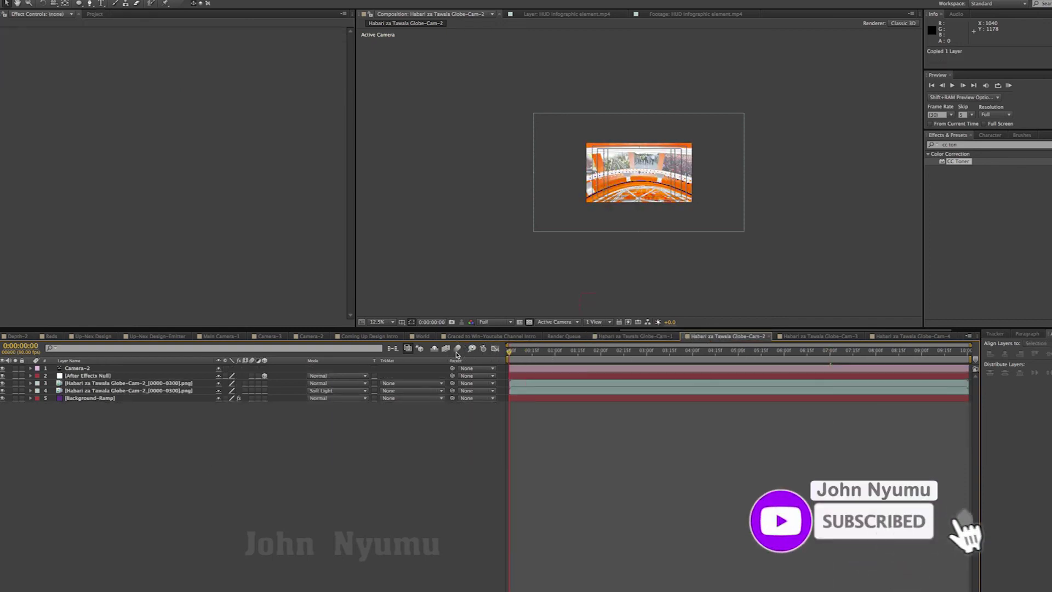
key(ctrl+v)
drag(130, 372, 125, 401)
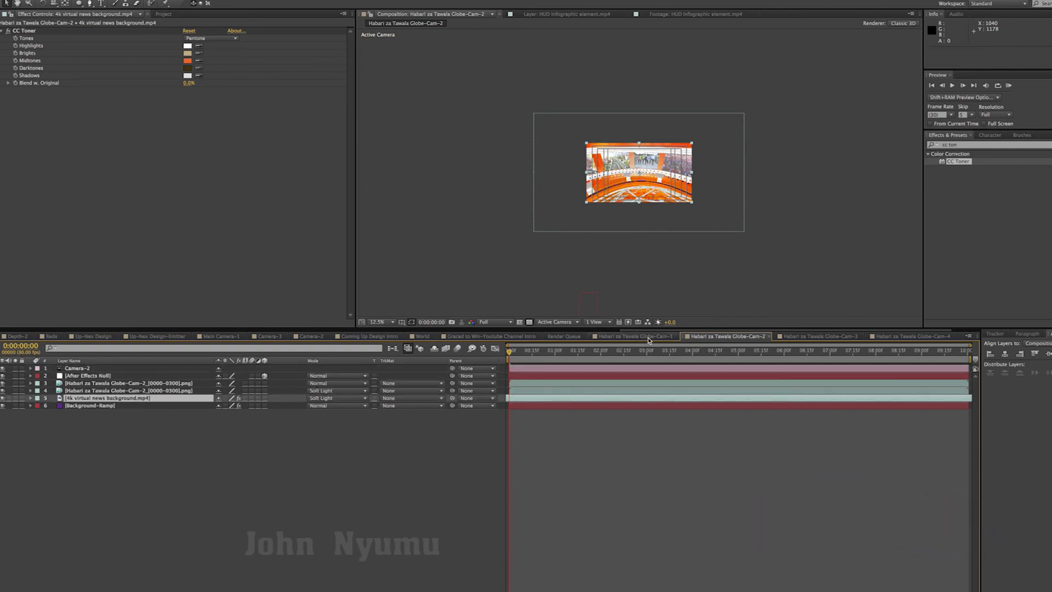
Compare with Globe-Cam-1, fit the Cam-2 viewer and scrub through the animation
click(649, 338)
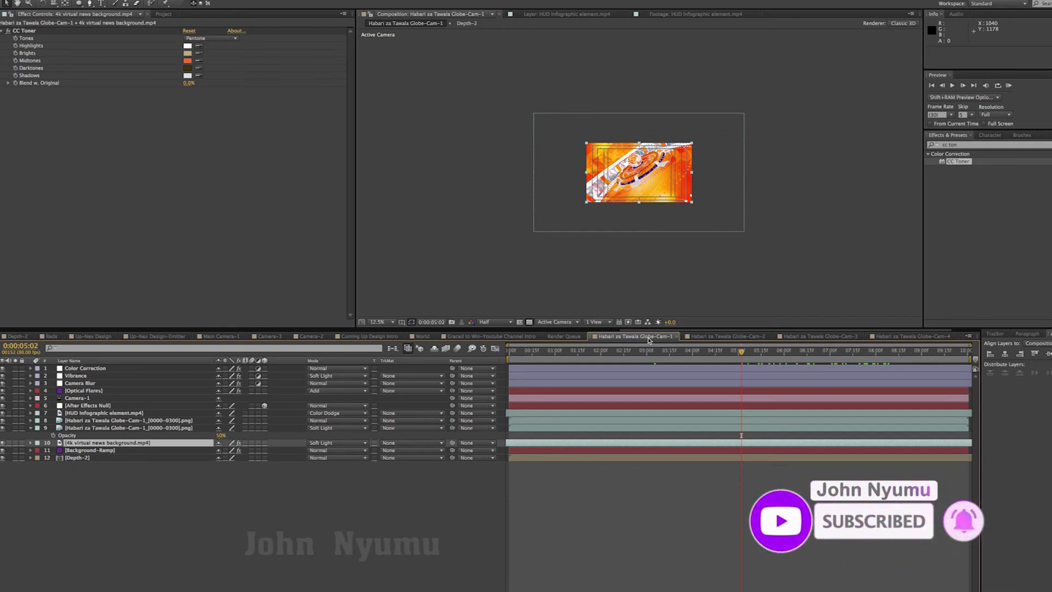
click(728, 337)
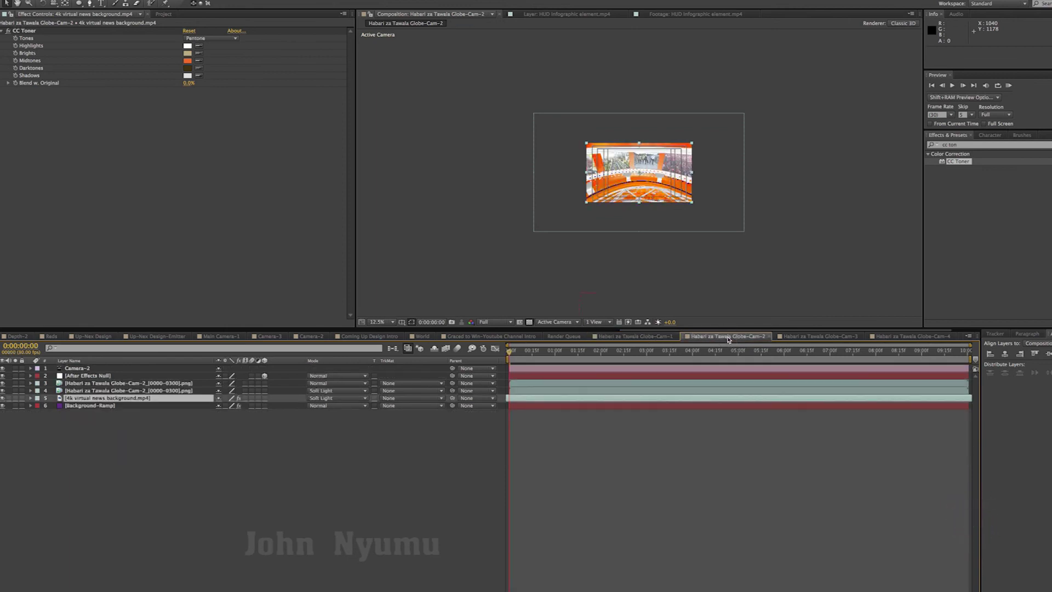
click(378, 321)
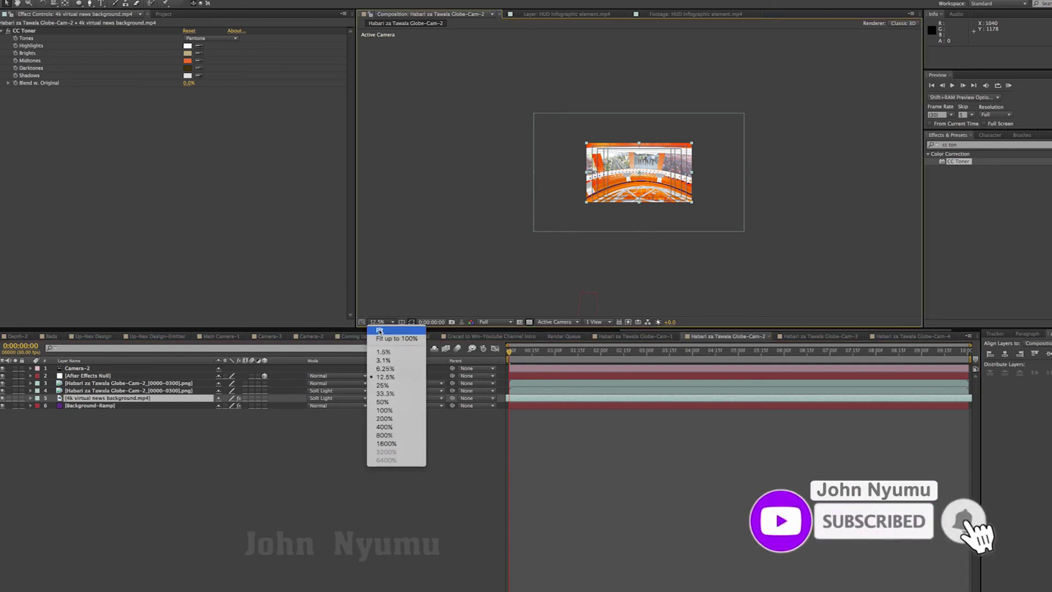
click(381, 338)
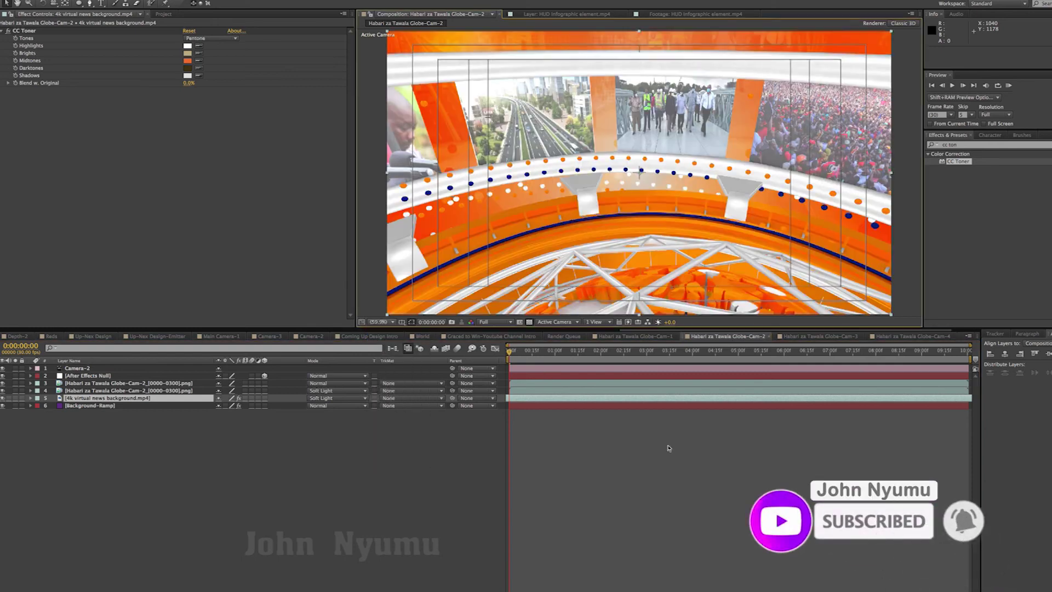
click(681, 478)
drag(515, 351, 718, 353)
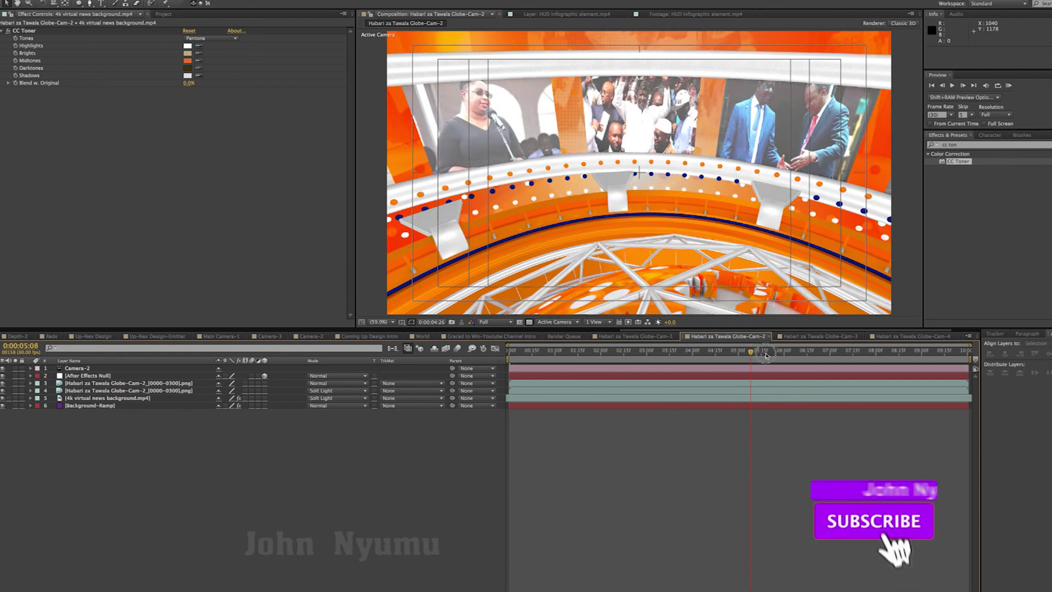
drag(718, 354, 858, 353)
key(comma)
key(comma)
key(comma)
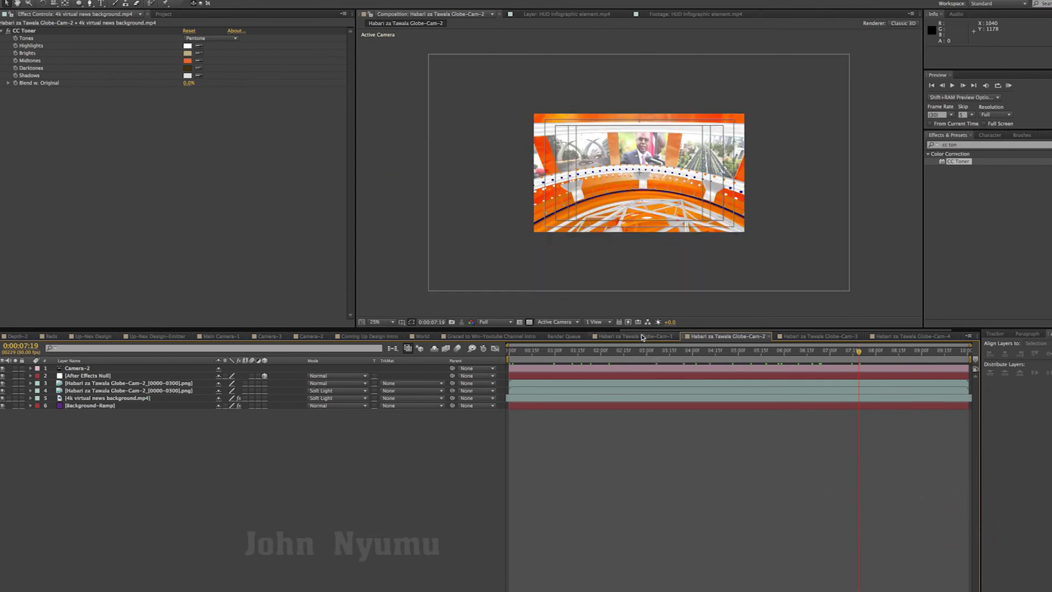
key(comma)
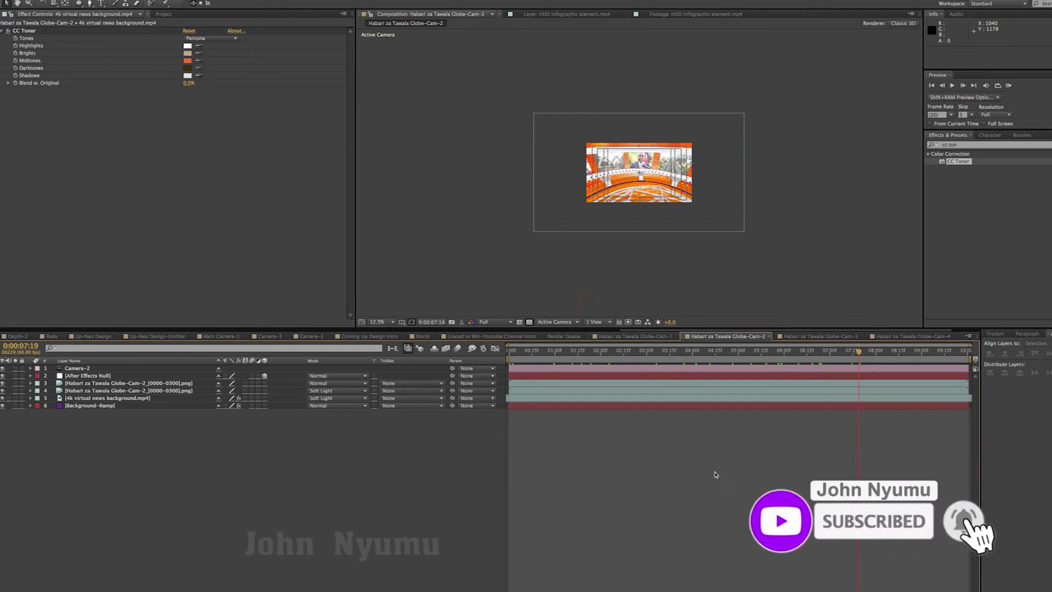
Nudge the enlarged Soft Light globe render layer to position 960, 528
click(131, 391)
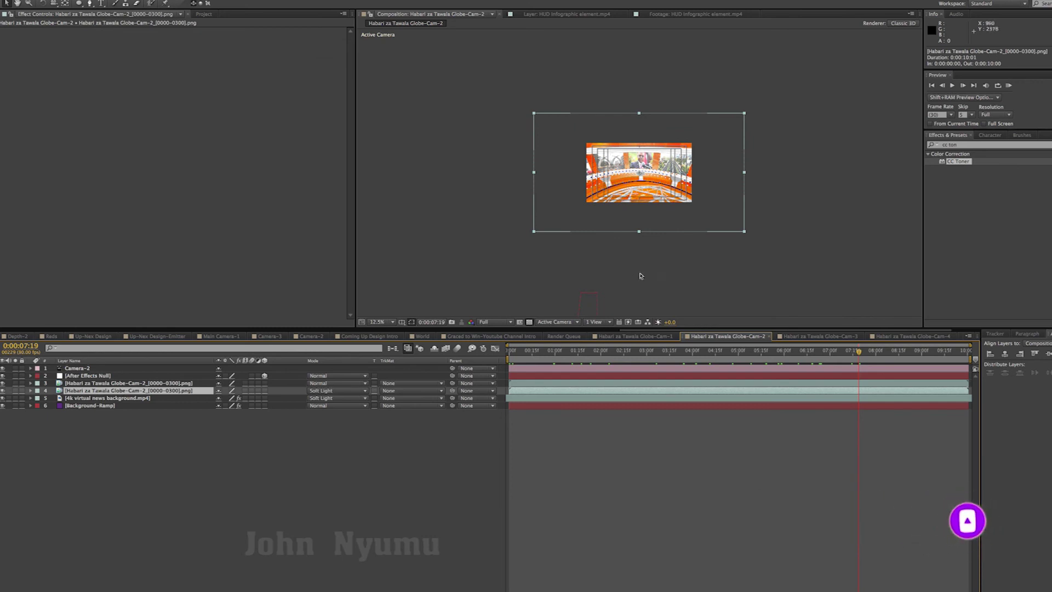
key(period)
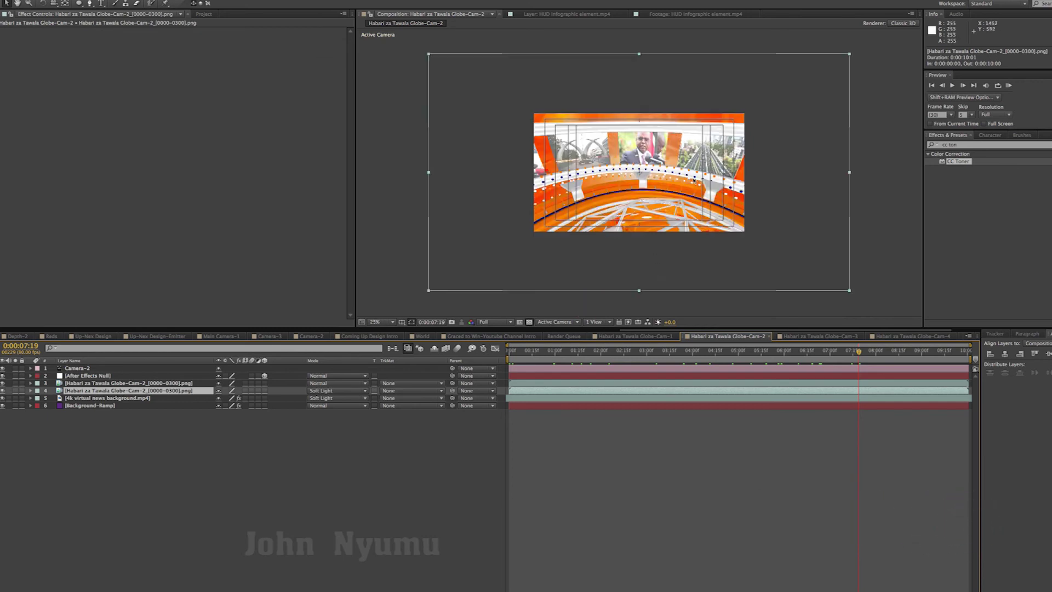
click(738, 85)
mouse_move(738, 85)
mouse_down()
mouse_move(738, 73)
mouse_move(738, 84)
mouse_up()
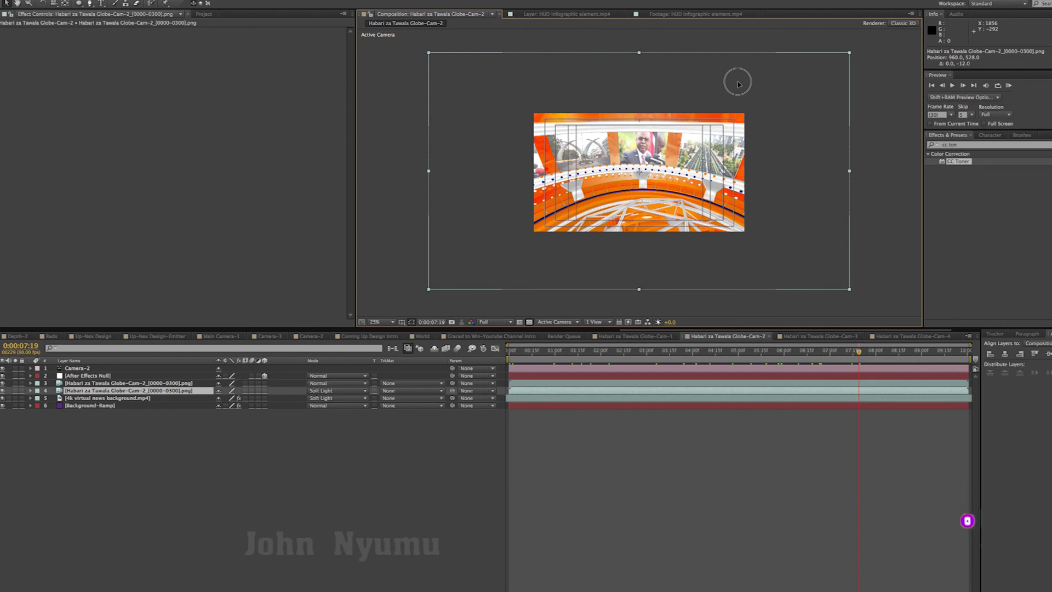
drag(862, 355, 755, 355)
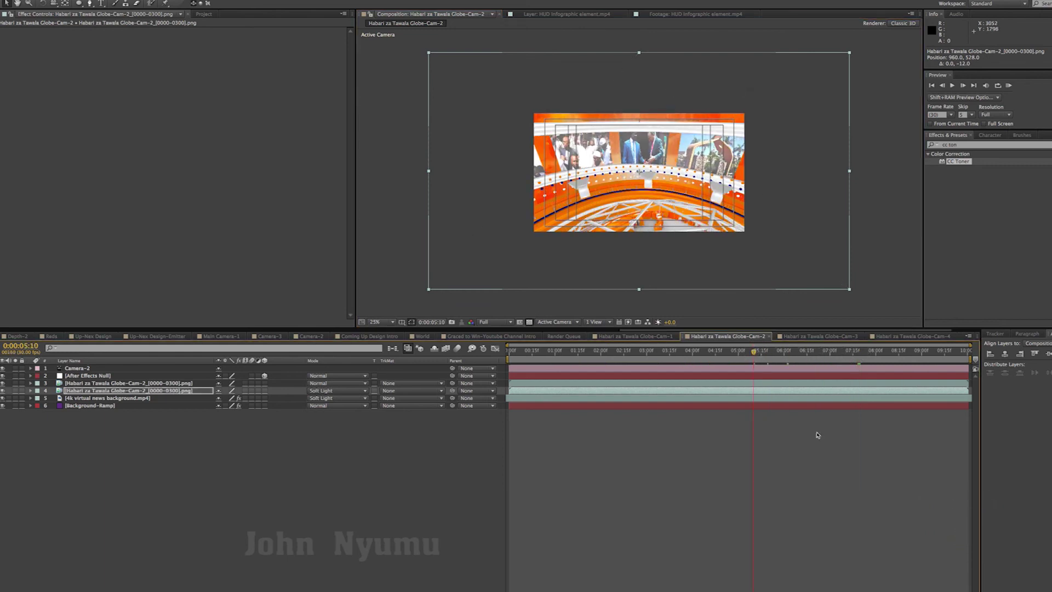
Copy the HUD Infographic element layer from Globe-Cam-1 into Cam-2, just below the After Effects Null
click(635, 336)
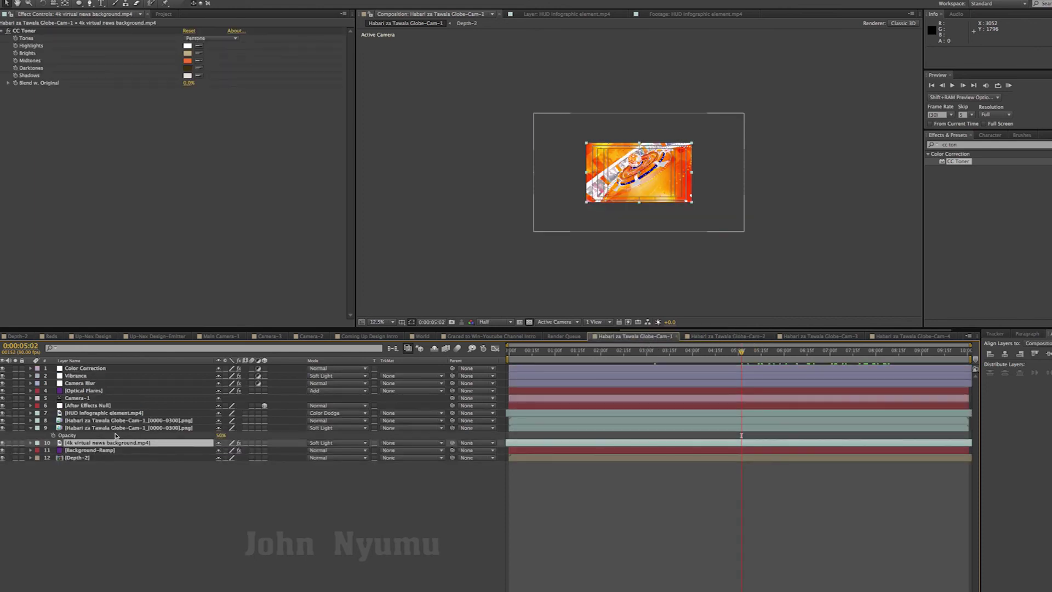
click(100, 414)
key(ctrl+c)
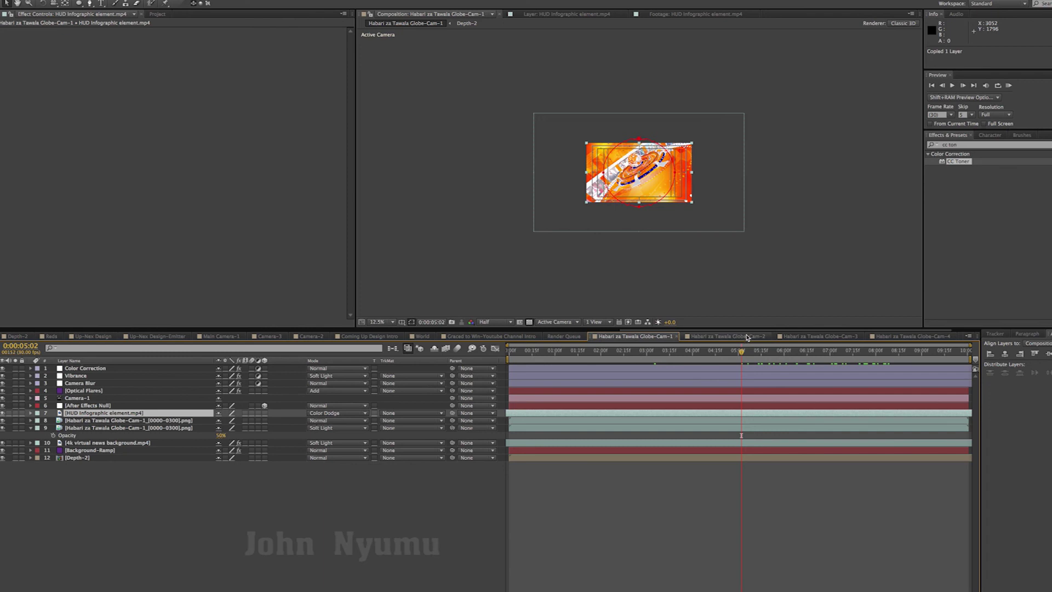
click(747, 338)
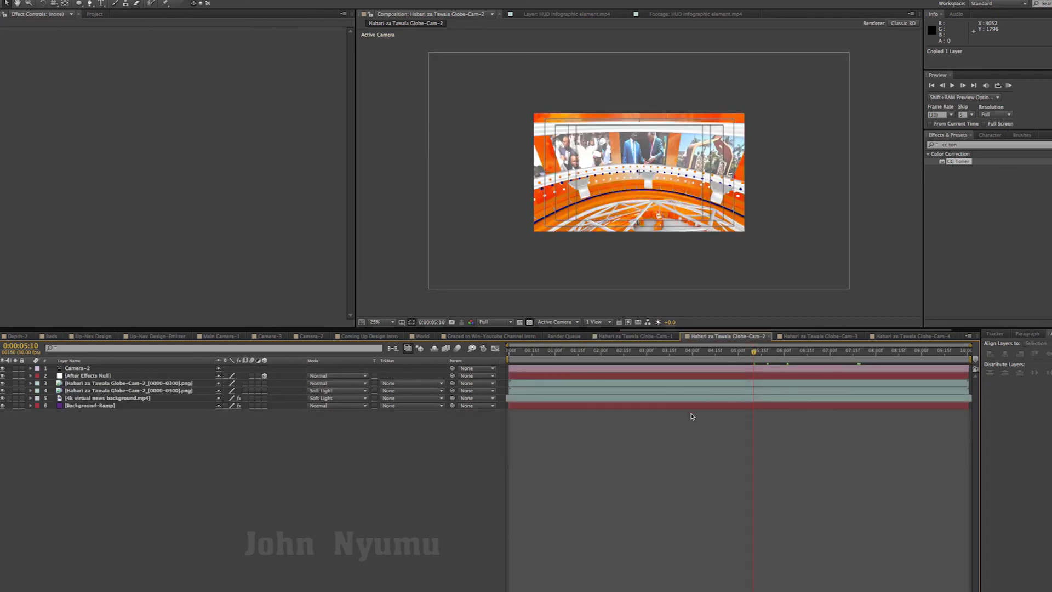
key(ctrl+v)
drag(113, 377, 110, 388)
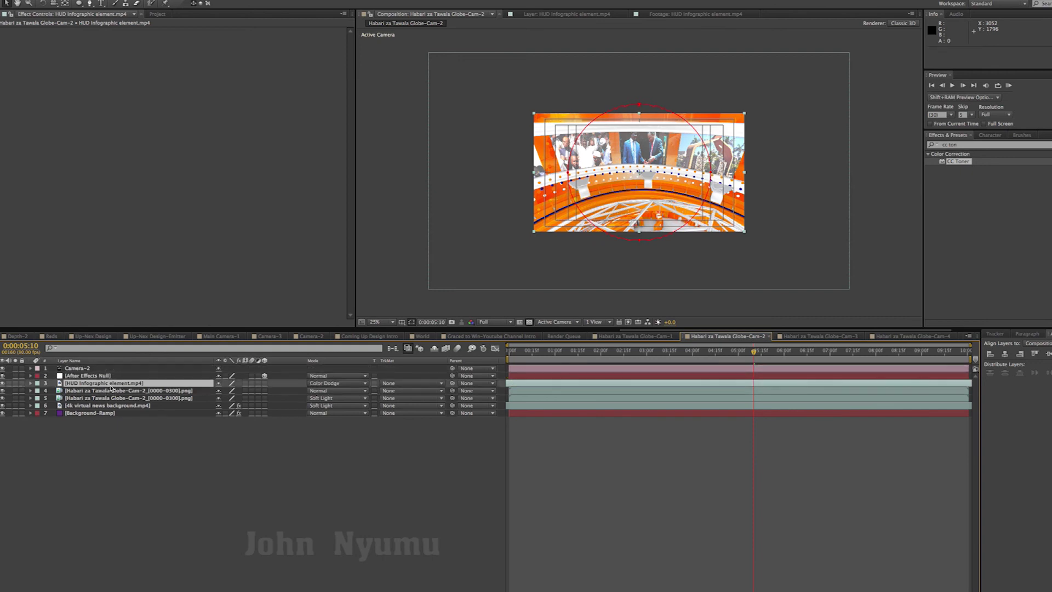
click(649, 523)
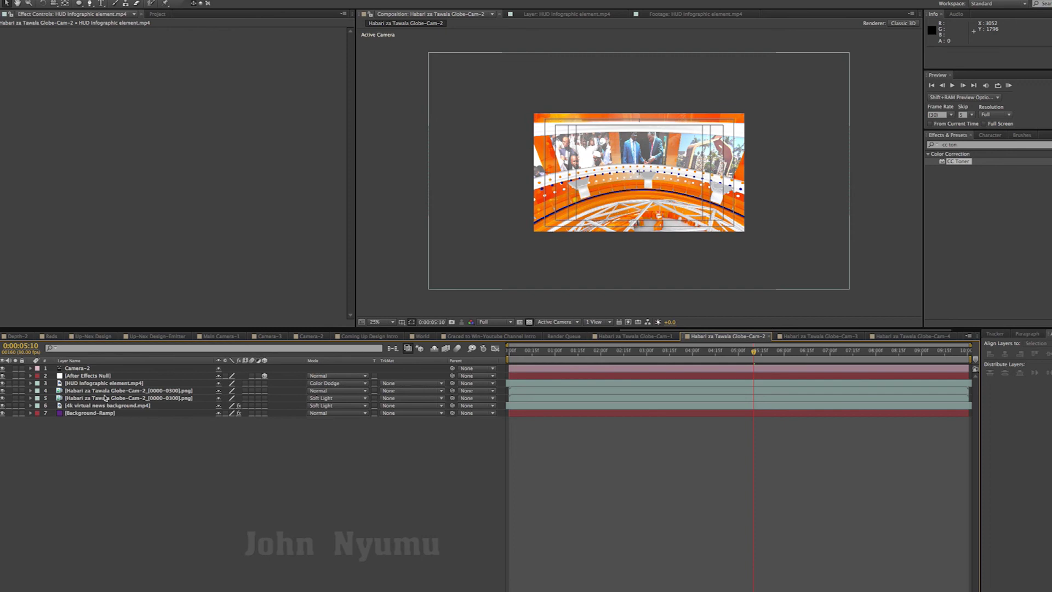
Fit the composition in the viewer and scrub back to about 0:00:01:18
click(180, 384)
click(377, 322)
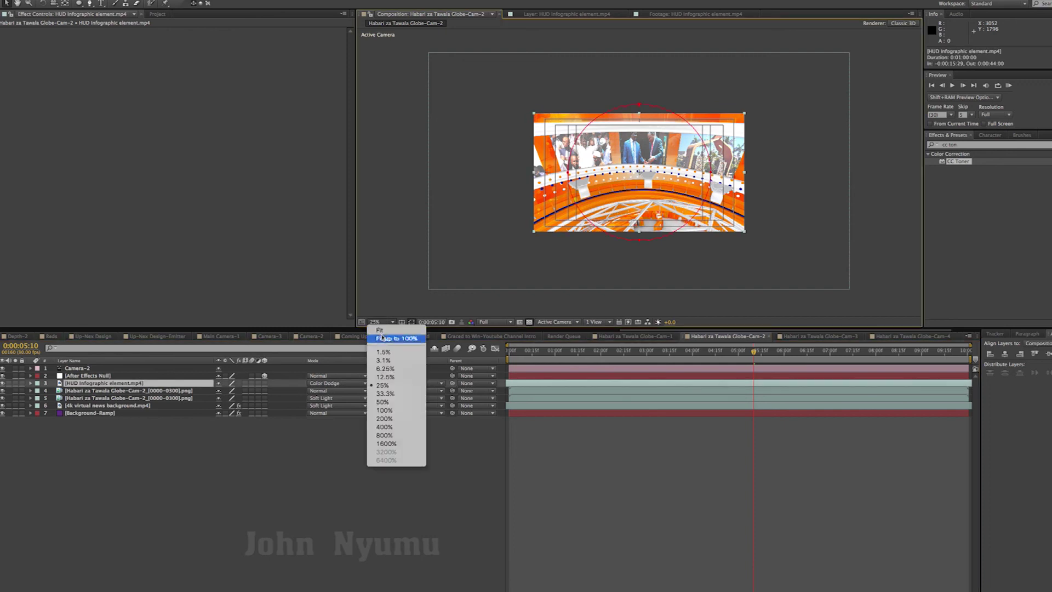
click(380, 329)
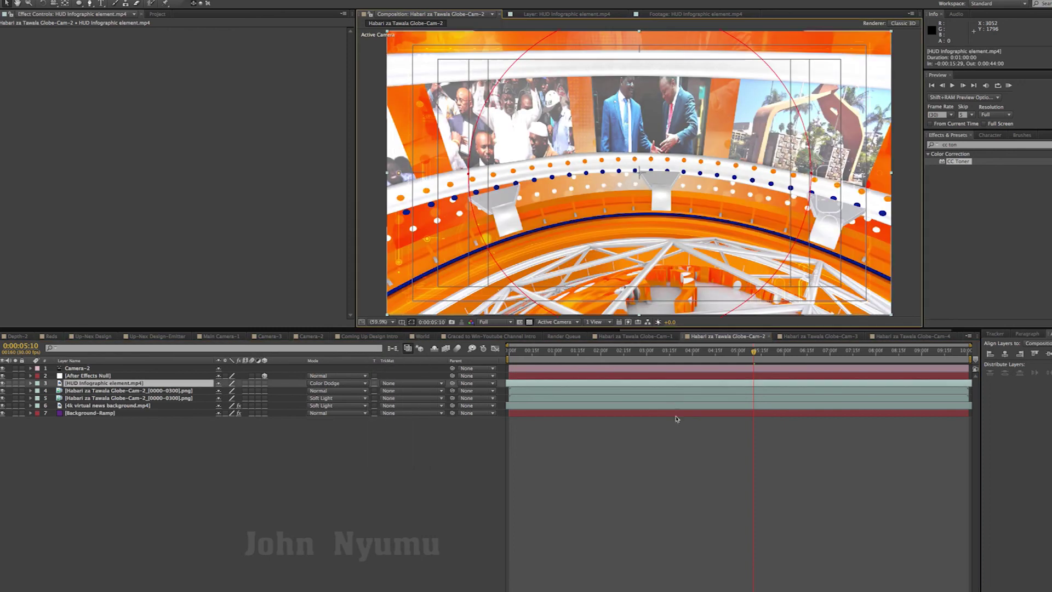
click(675, 482)
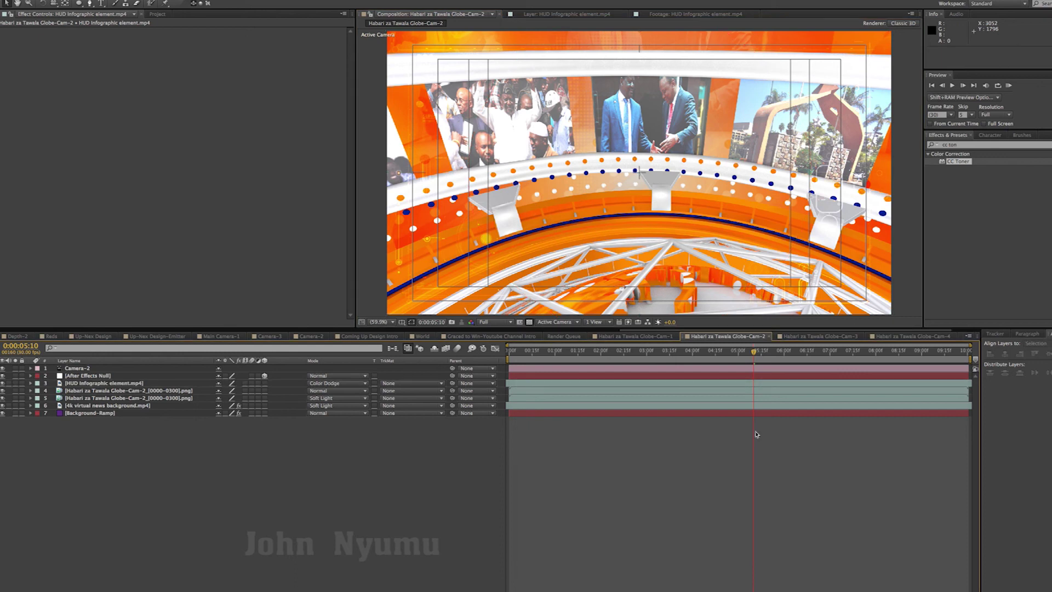
drag(722, 354, 583, 353)
Test inverting the HUD layer's Mask 1, leave it non-inverted Subtract, and zoom to 50%
click(37, 384)
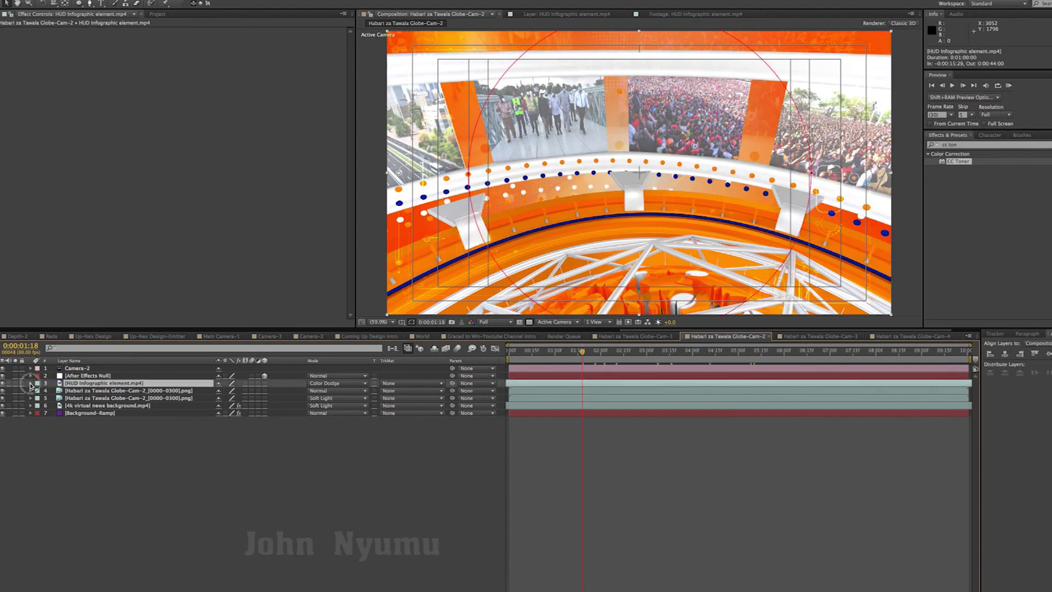
click(30, 384)
click(38, 391)
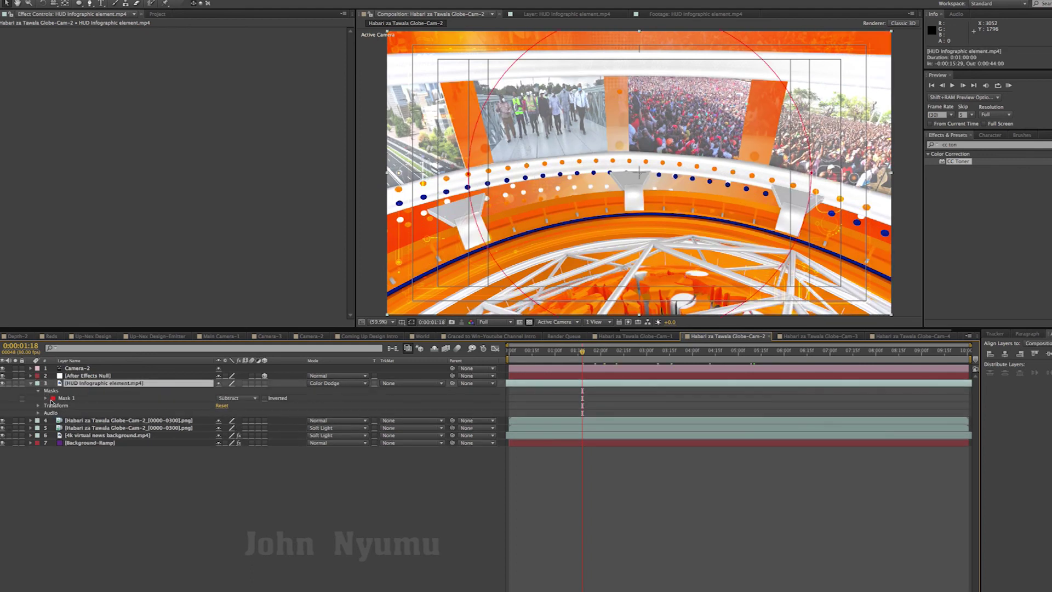
click(65, 399)
click(264, 399)
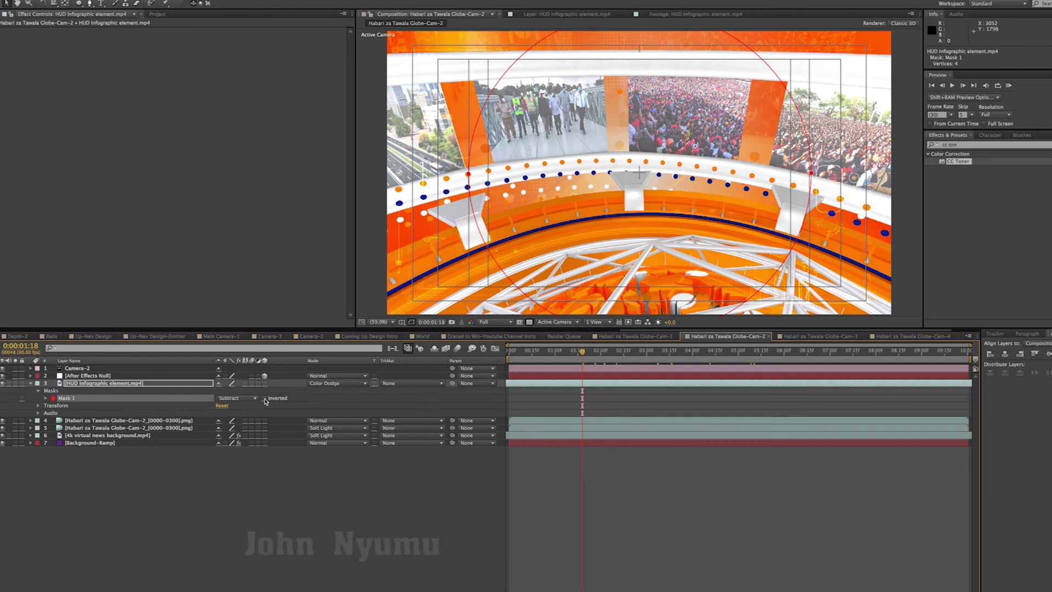
click(264, 399)
click(264, 398)
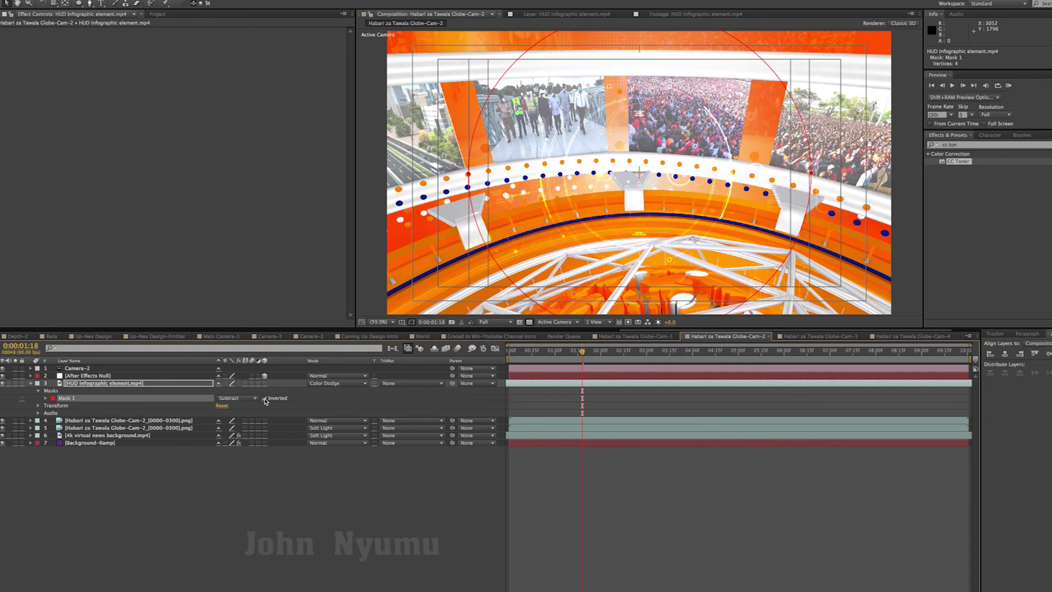
click(265, 399)
click(731, 517)
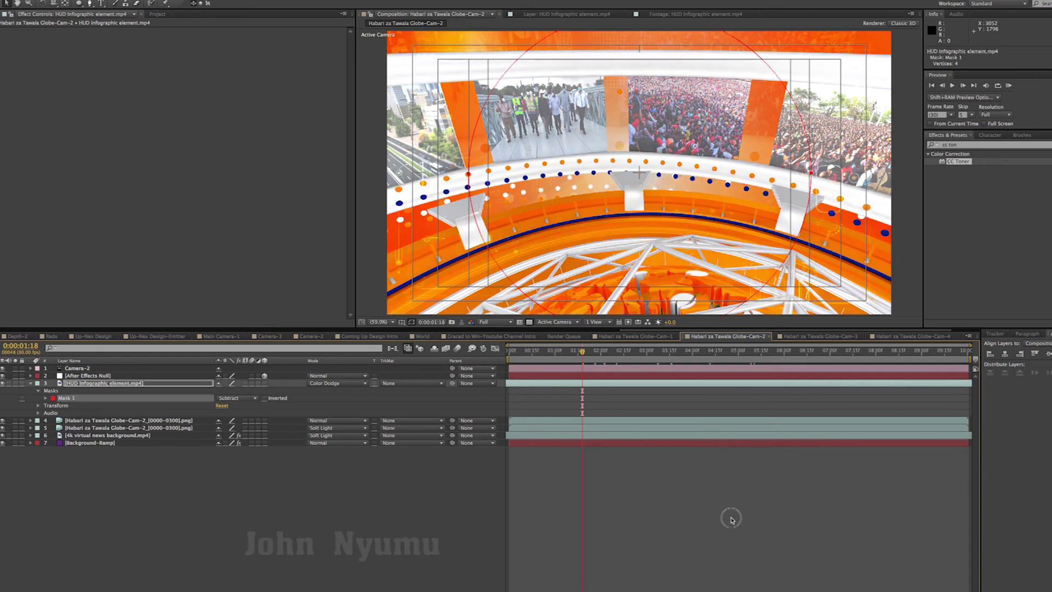
click(380, 321)
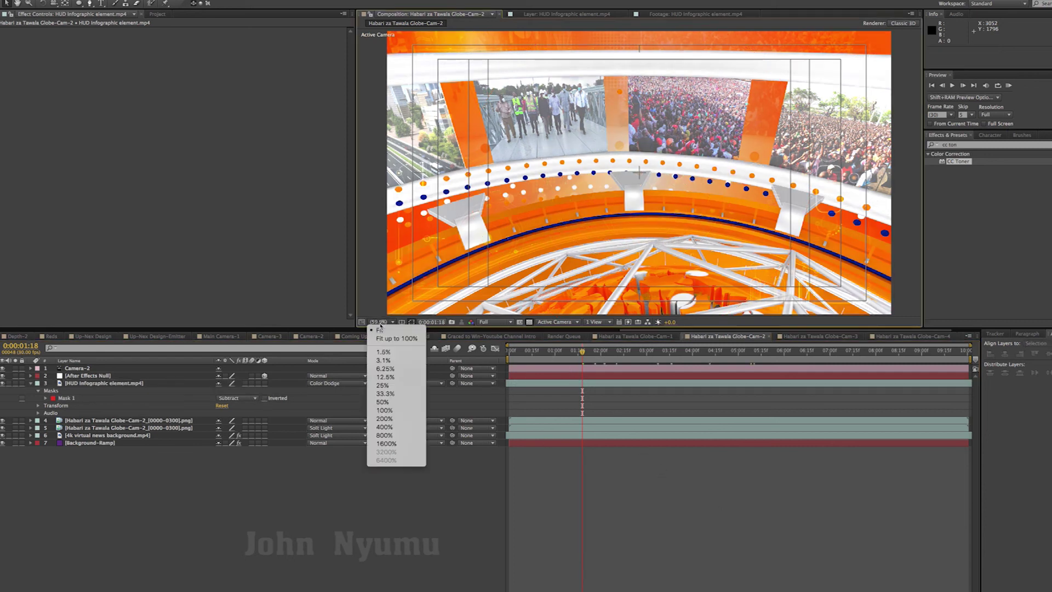
click(395, 404)
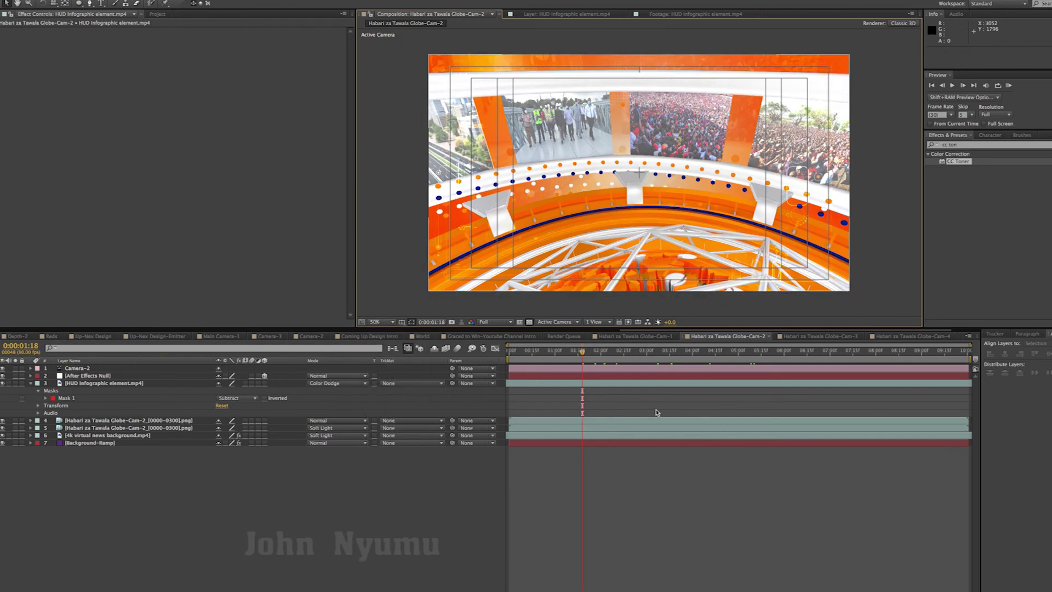
Save the project with Ctrl+S, then scrub through the first second from the start
drag(582, 351, 517, 353)
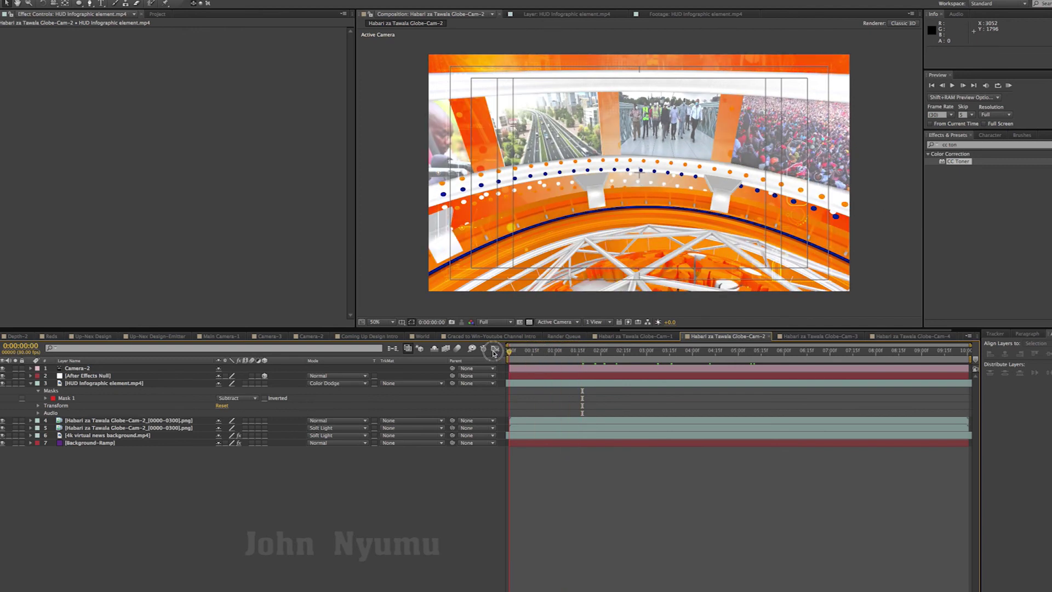
key(ctrl+s)
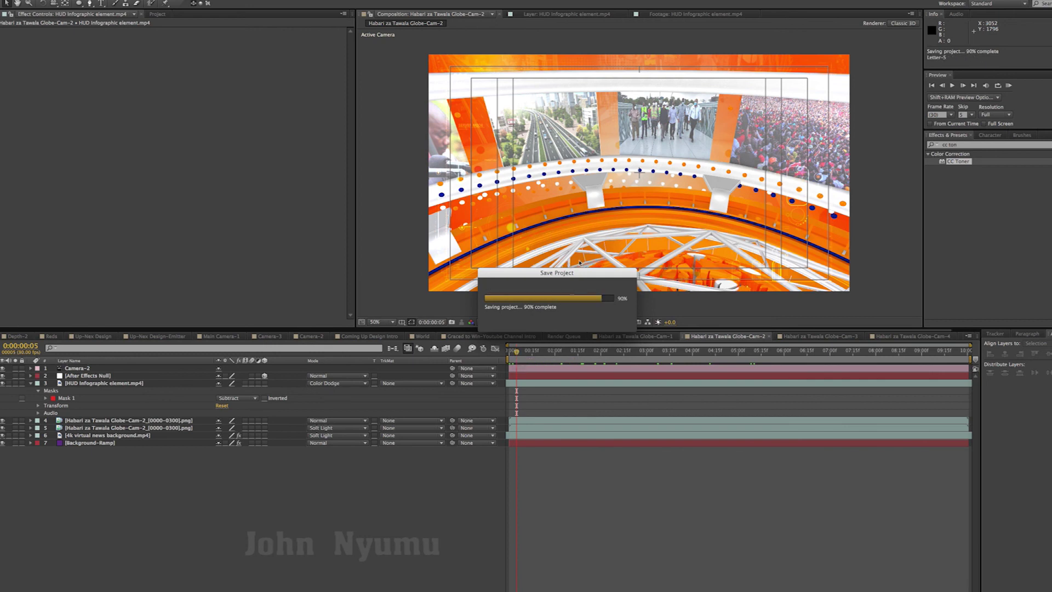
key(Page_Up)
key(Home)
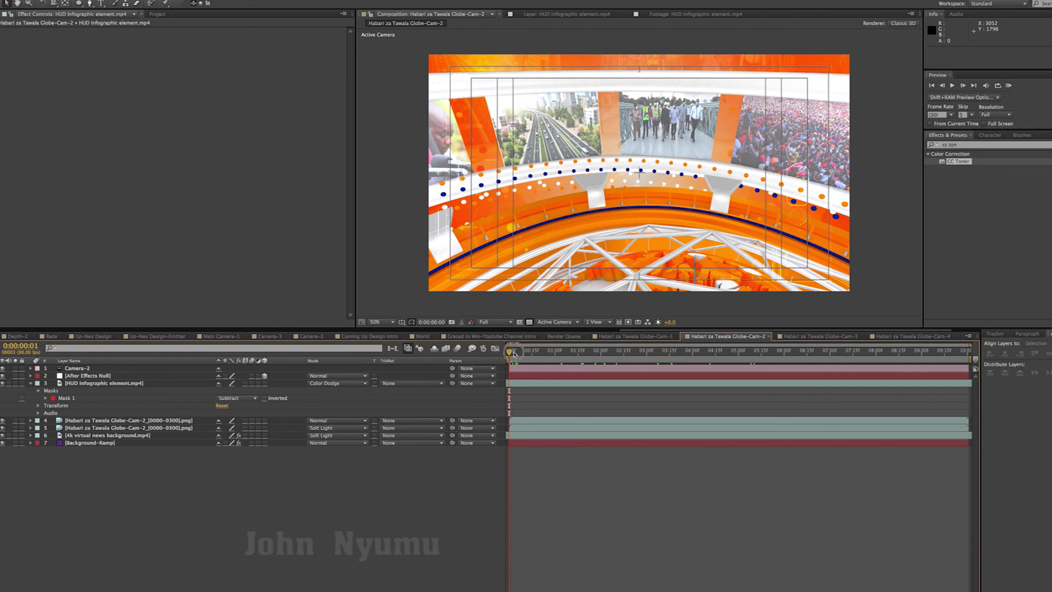
drag(514, 354, 785, 355)
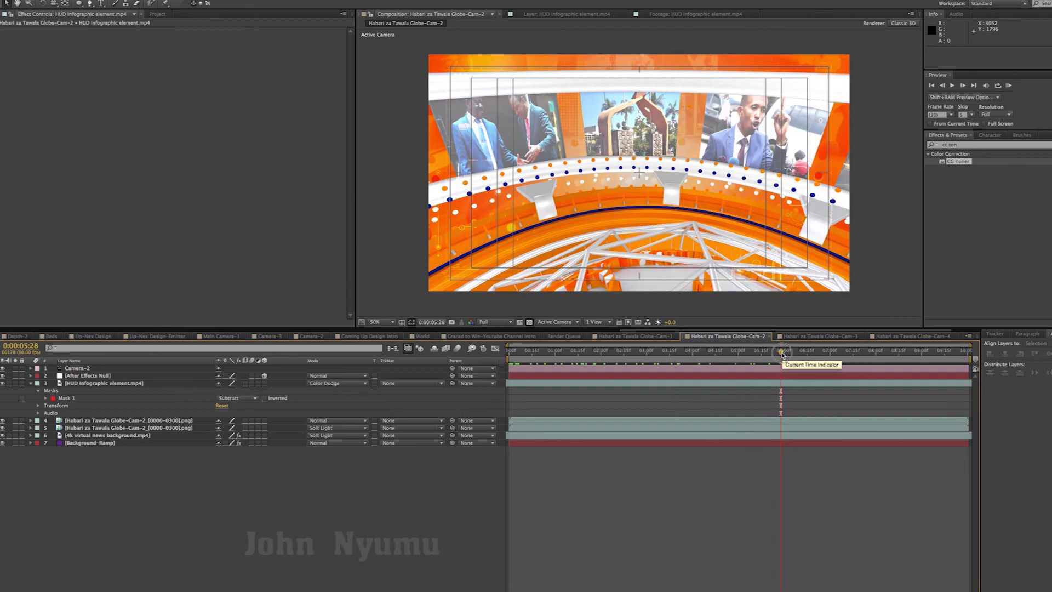
Scrub the Cam-2 composition forward to about eight seconds and back through its opening frames
click(803, 352)
drag(829, 354, 959, 355)
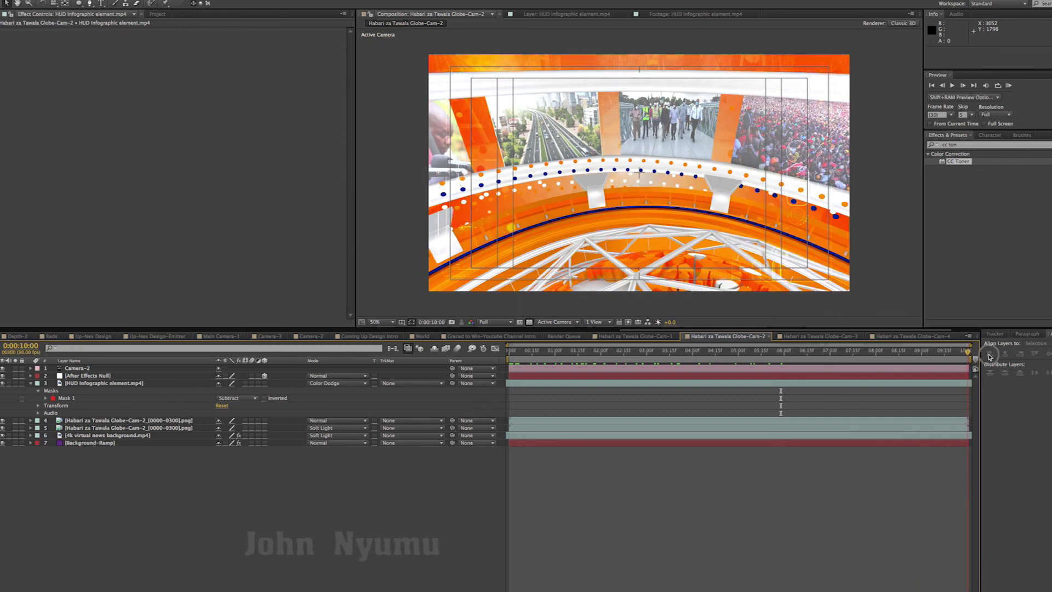
click(785, 359)
drag(785, 359, 465, 368)
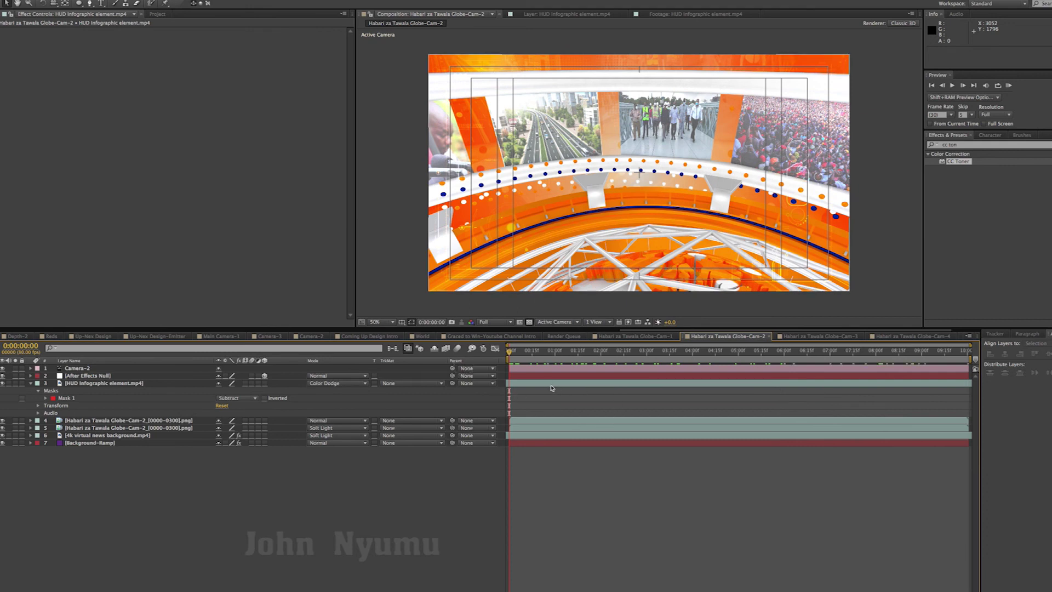
drag(513, 354, 655, 356)
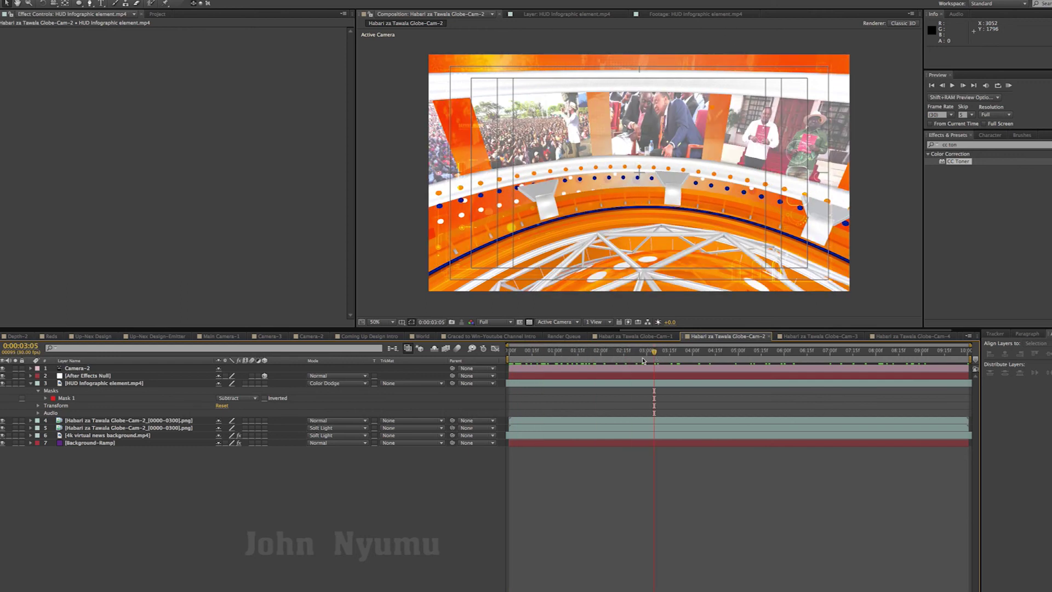
Collapse the HUD Infographic layer's properties and preview the composition from near the start
click(711, 398)
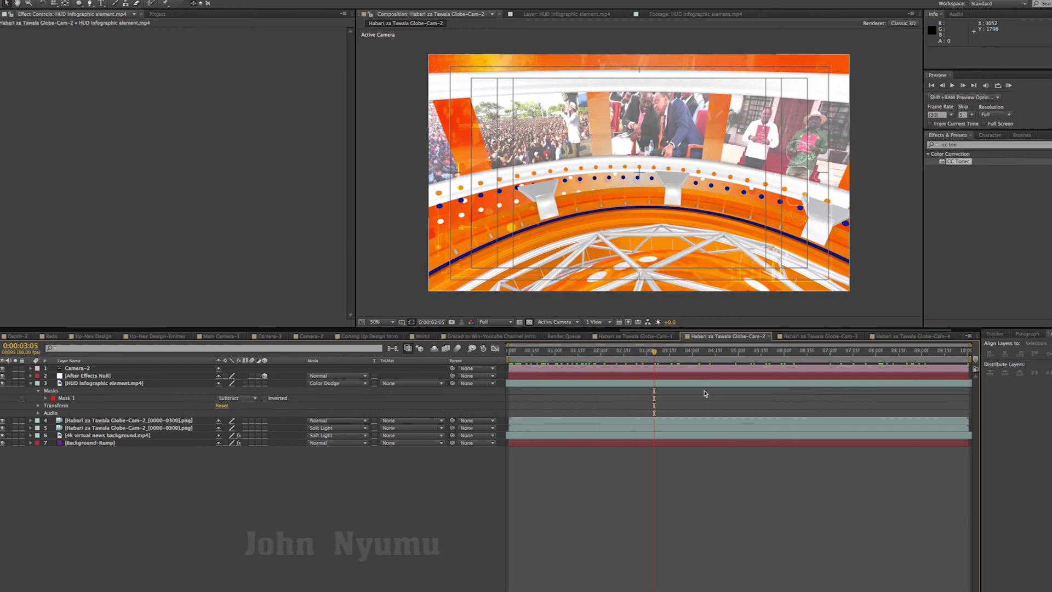
click(31, 386)
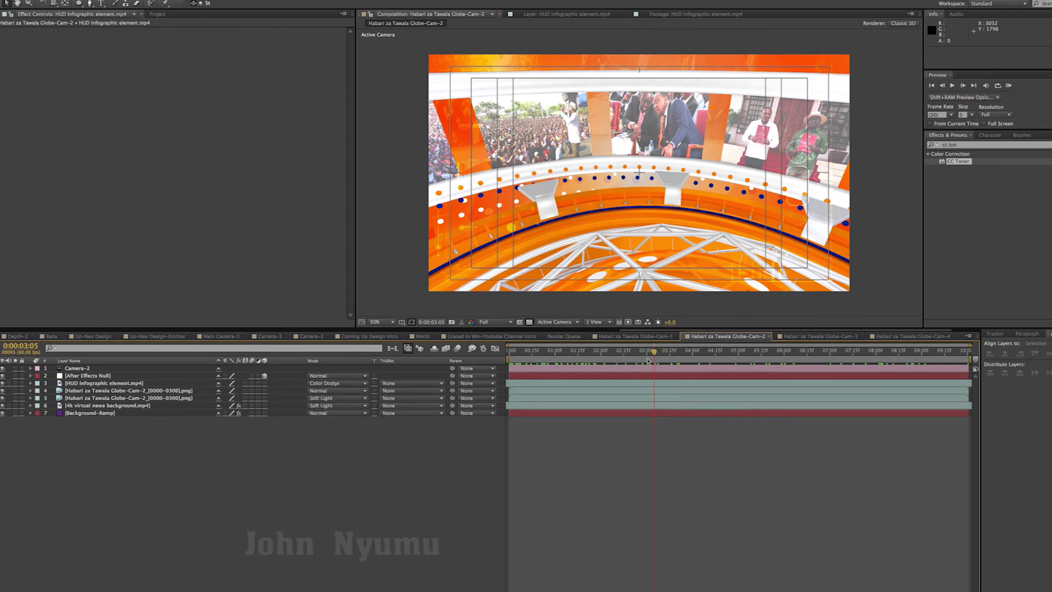
mouse_move(655, 353)
mouse_down()
mouse_move(610, 356)
mouse_move(740, 356)
mouse_up()
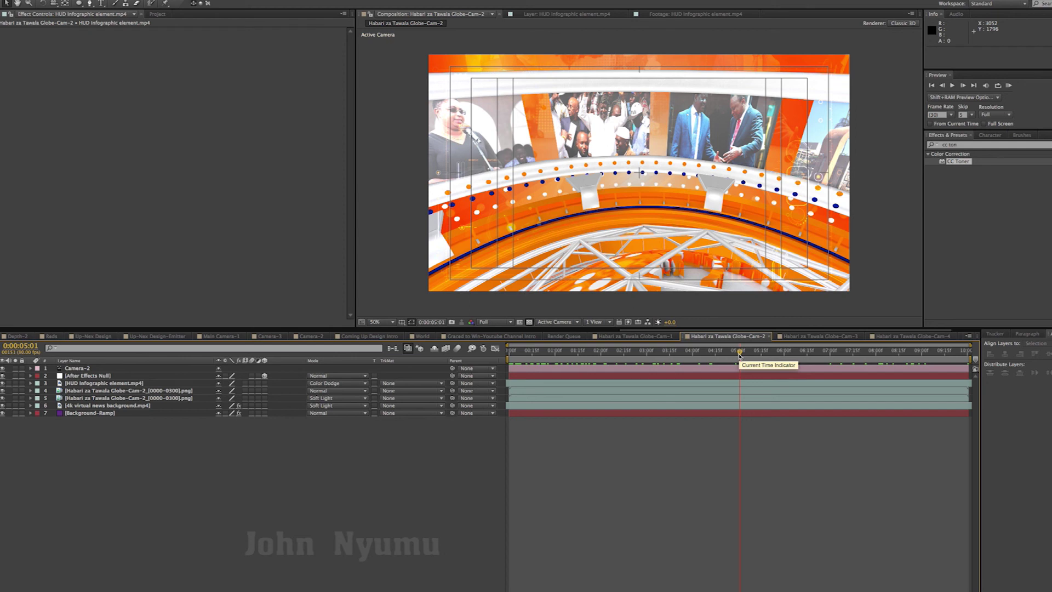
drag(739, 355, 486, 364)
key(KP_0)
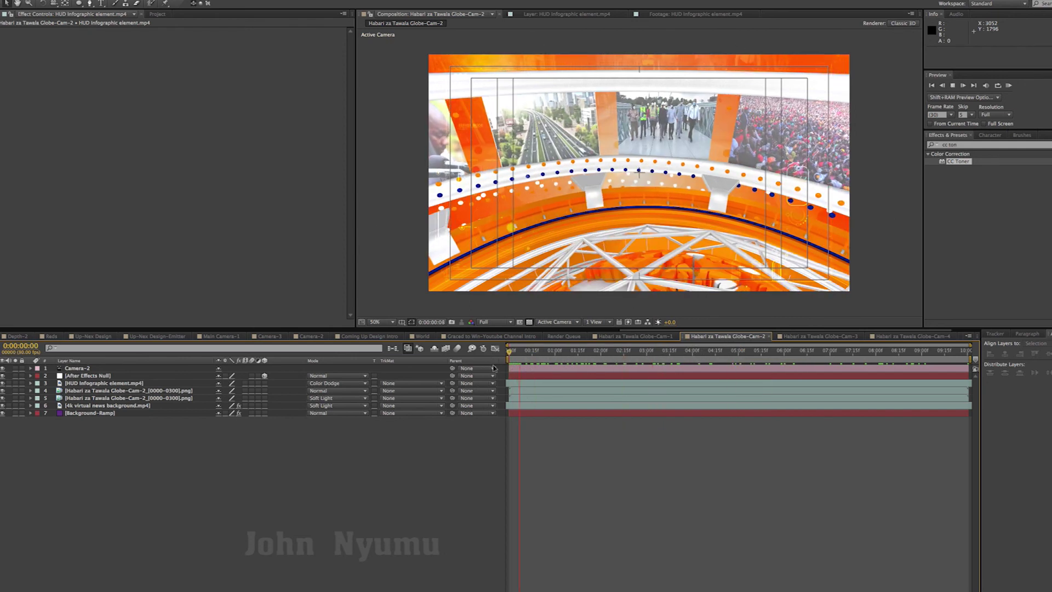